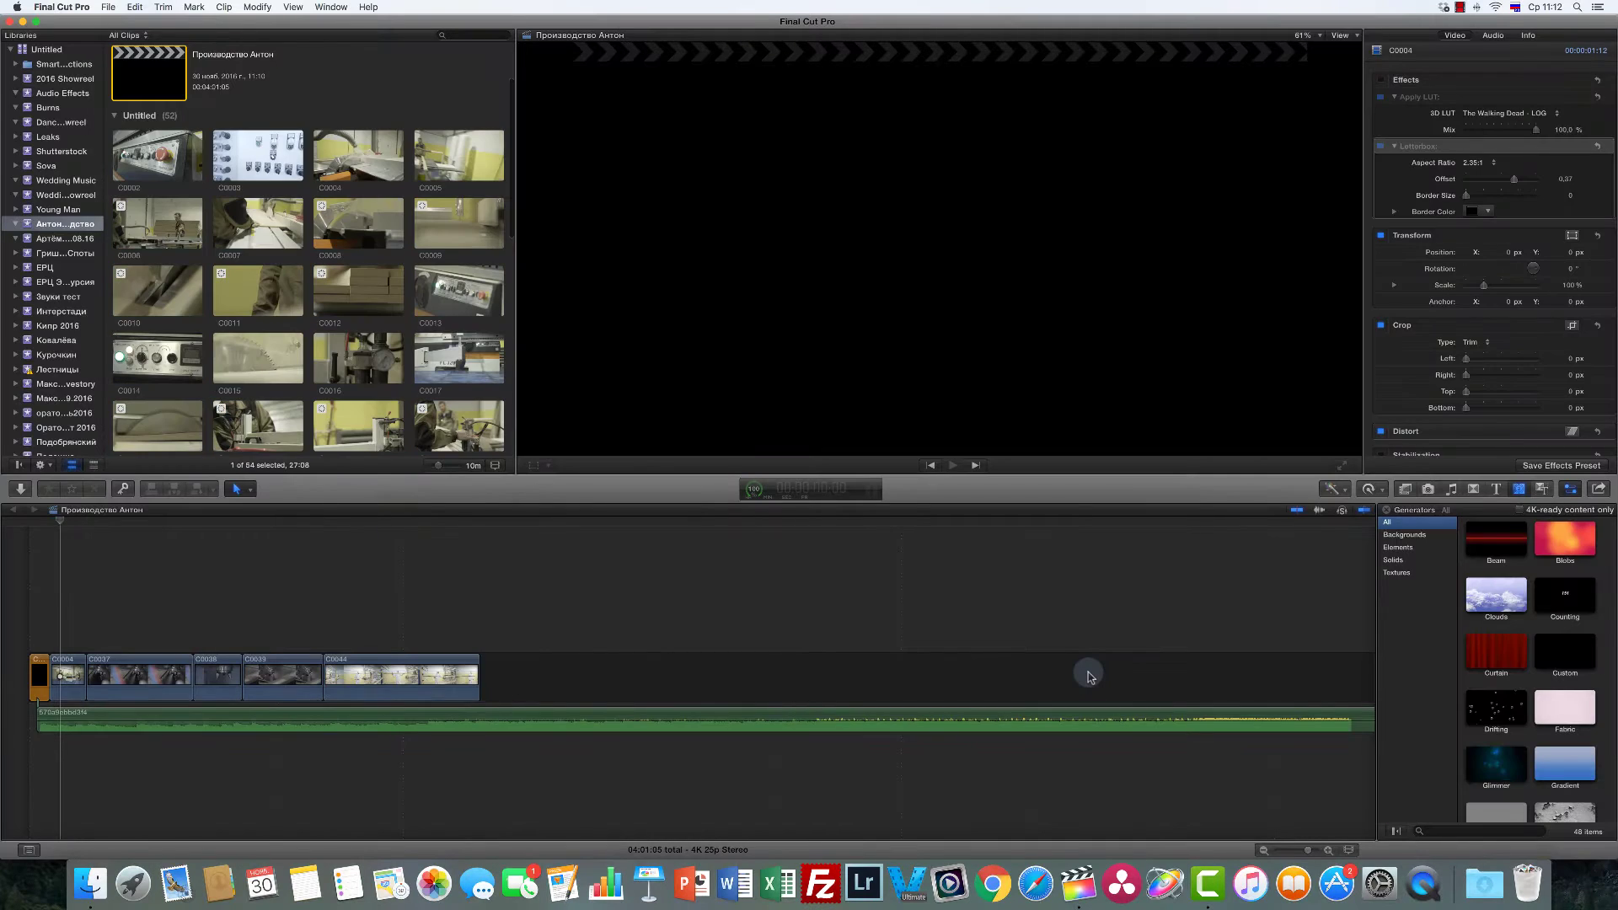
# Step: Inspect clips C0037 and C0004 in the open timeline, toggling C0004's effects to compare its look
pyautogui.click(72, 641)
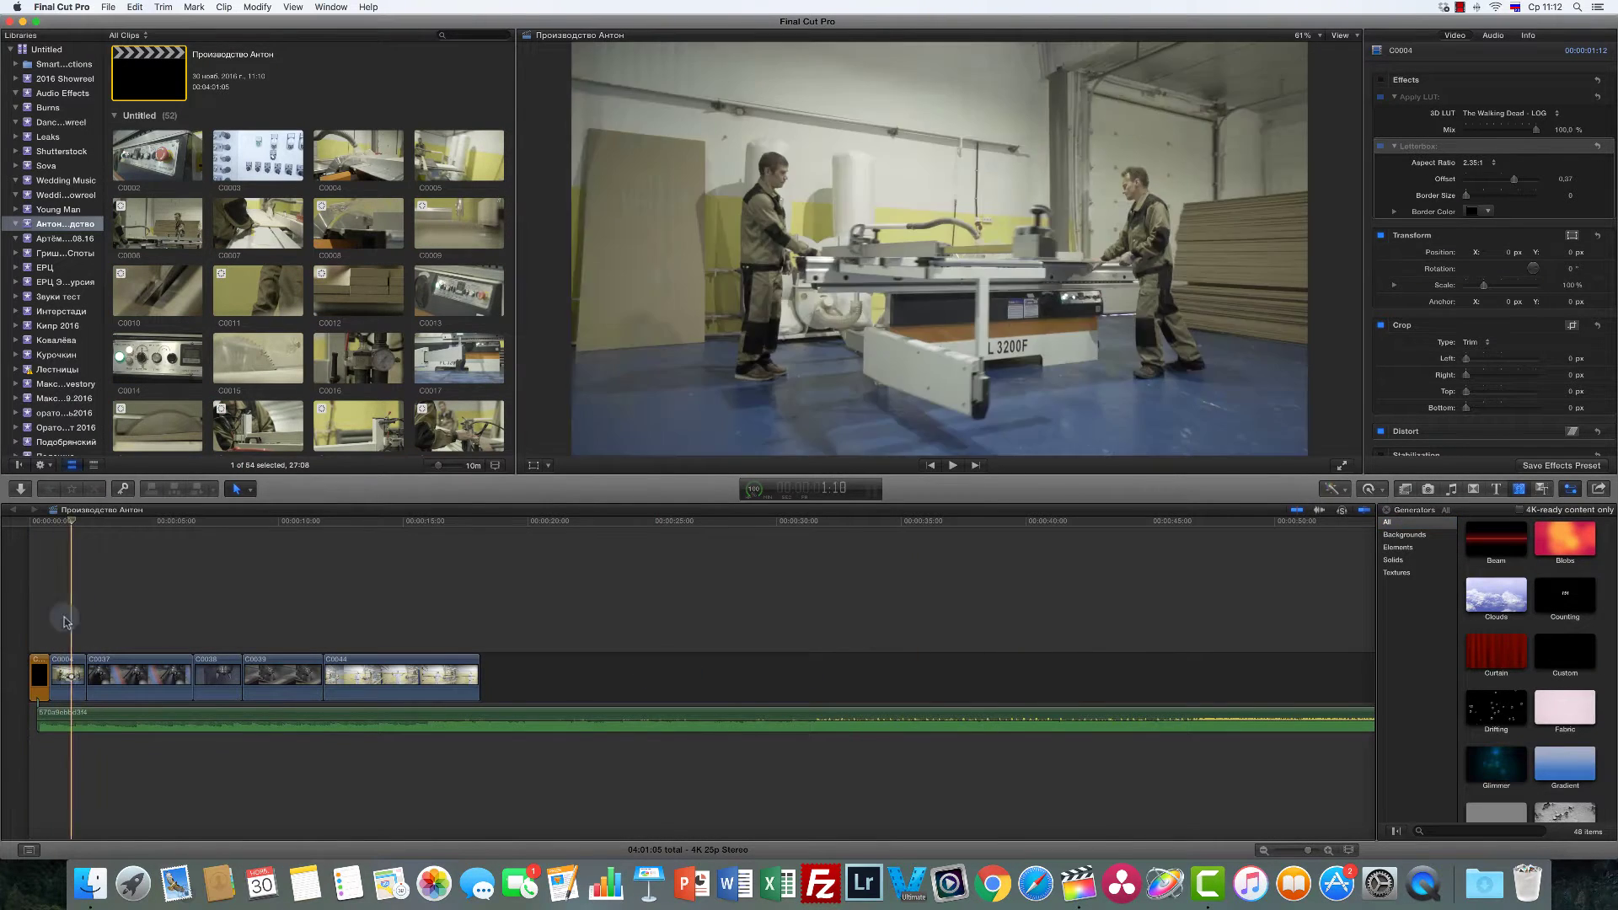
pyautogui.click(106, 730)
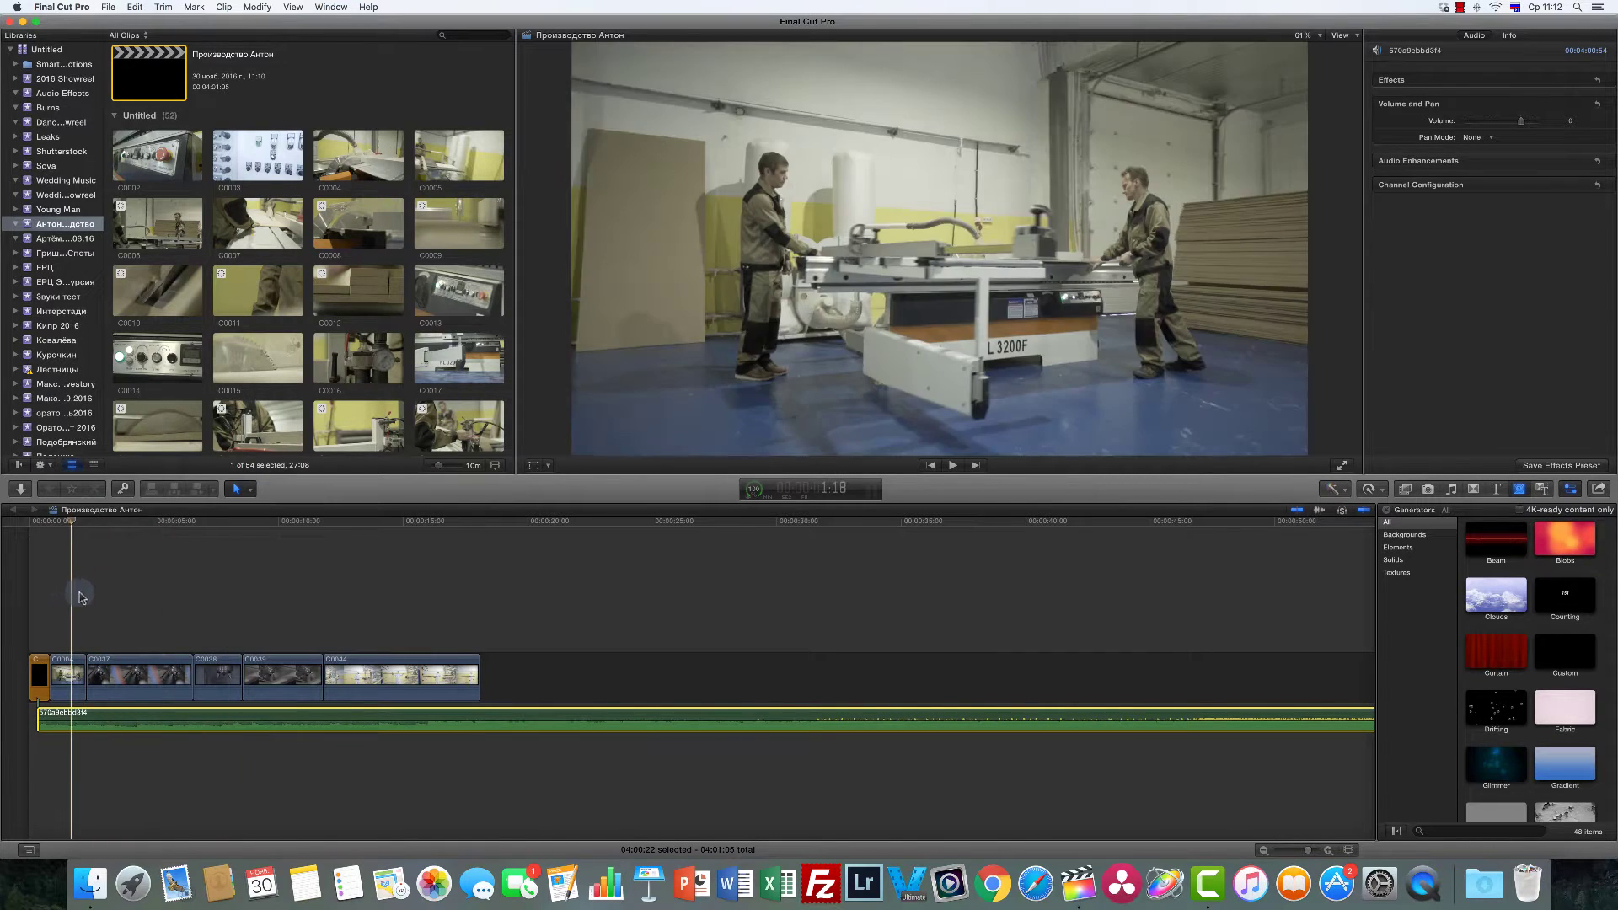
pyautogui.click(111, 678)
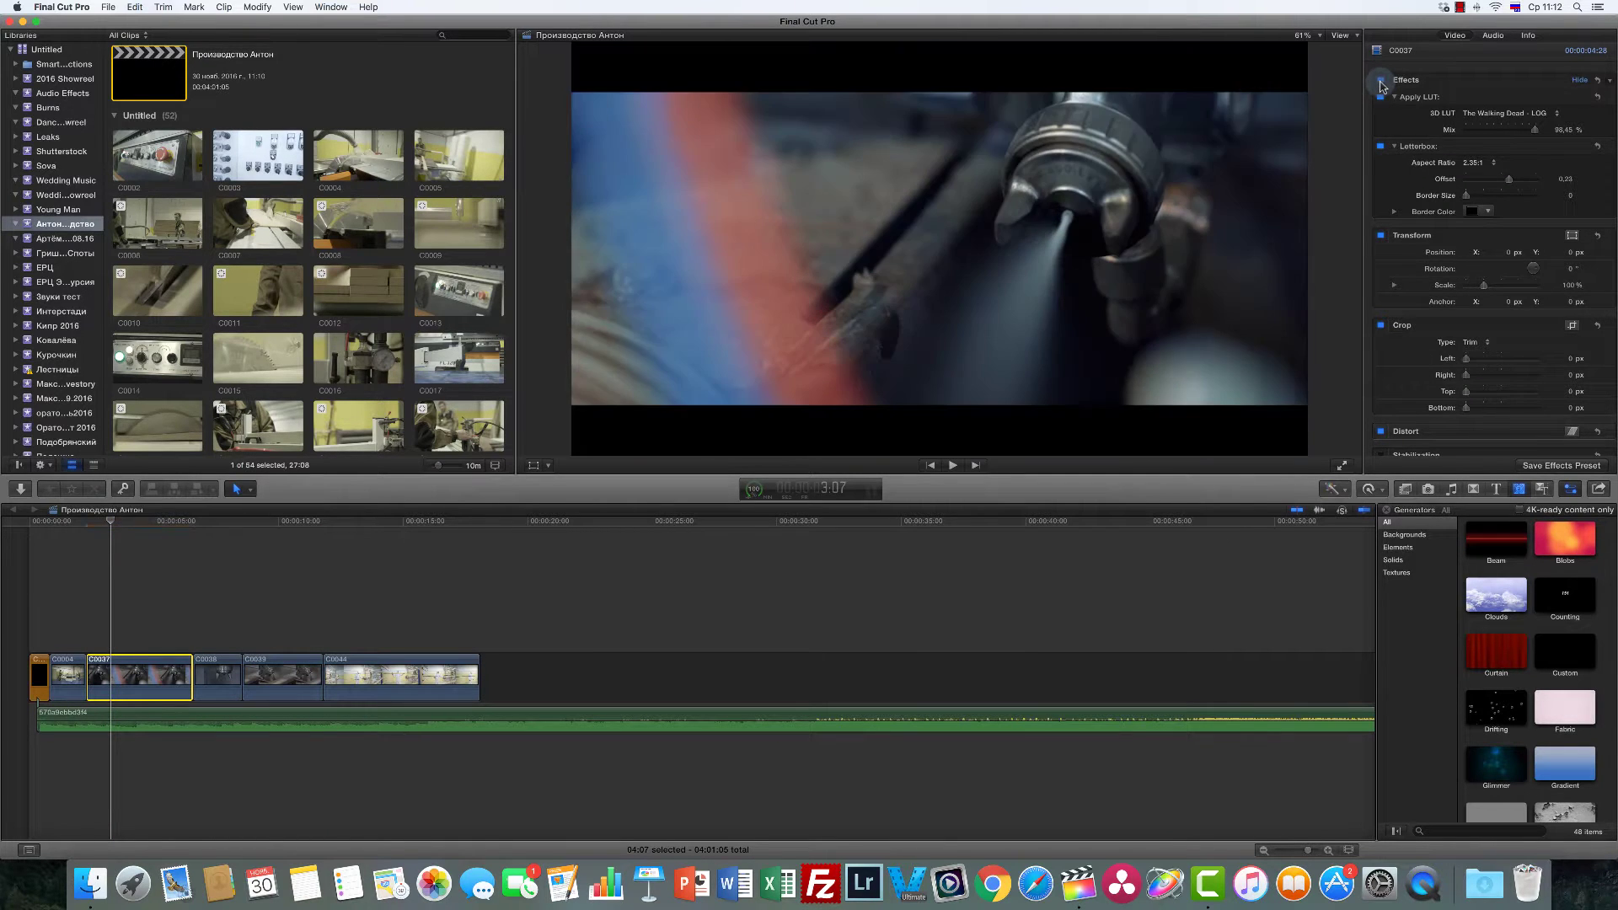
pyautogui.click(67, 678)
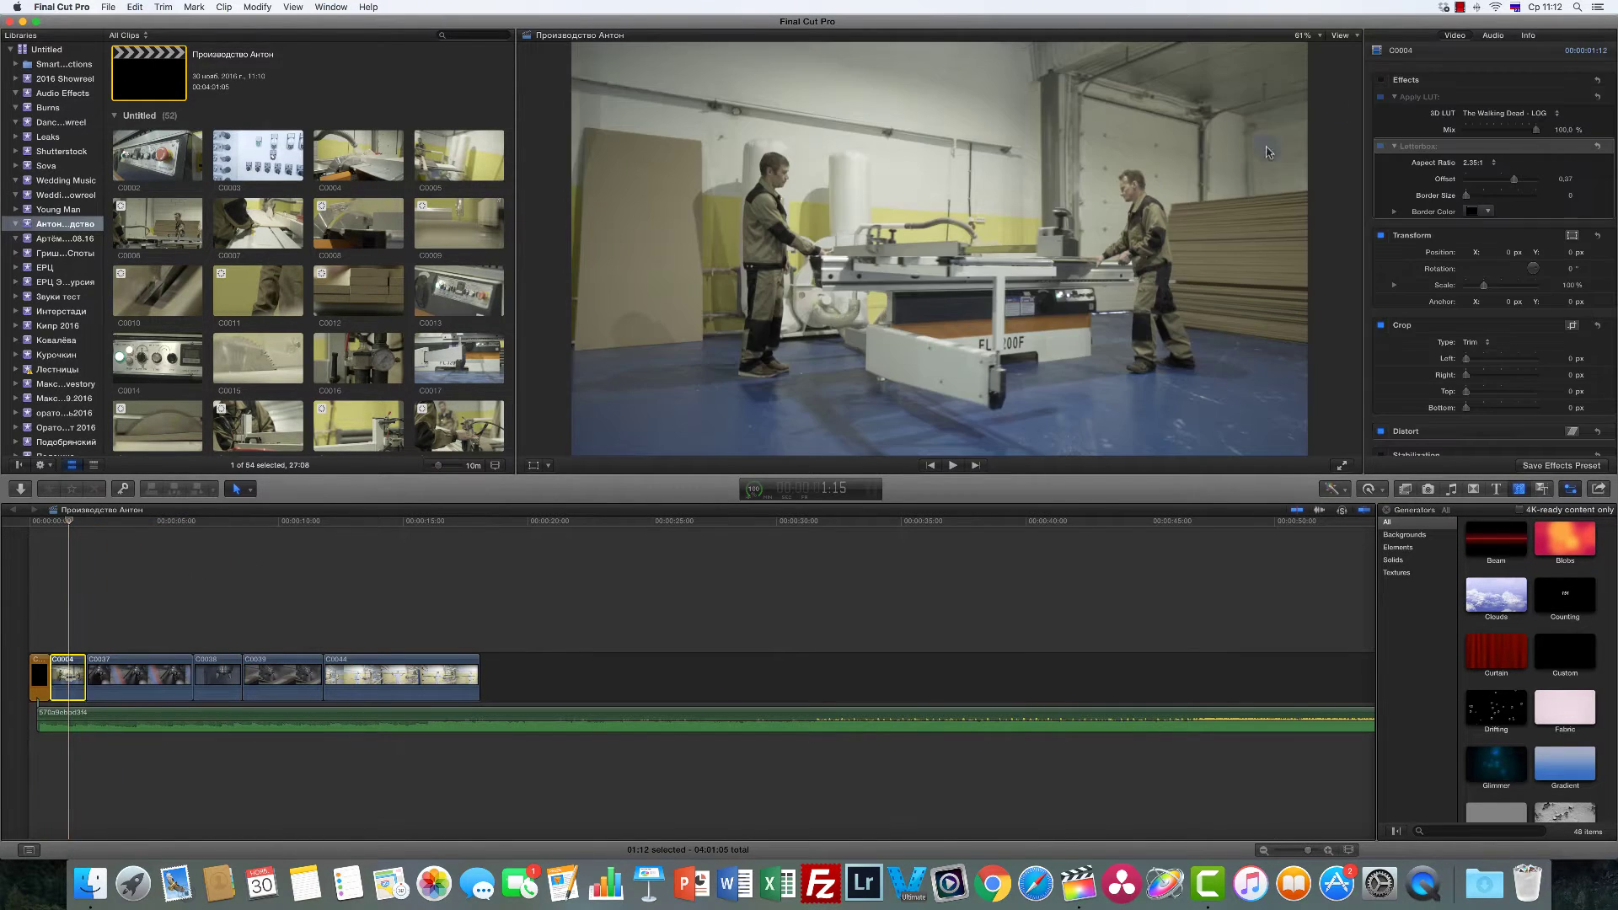
pyautogui.click(1380, 80)
pyautogui.click(1380, 80)
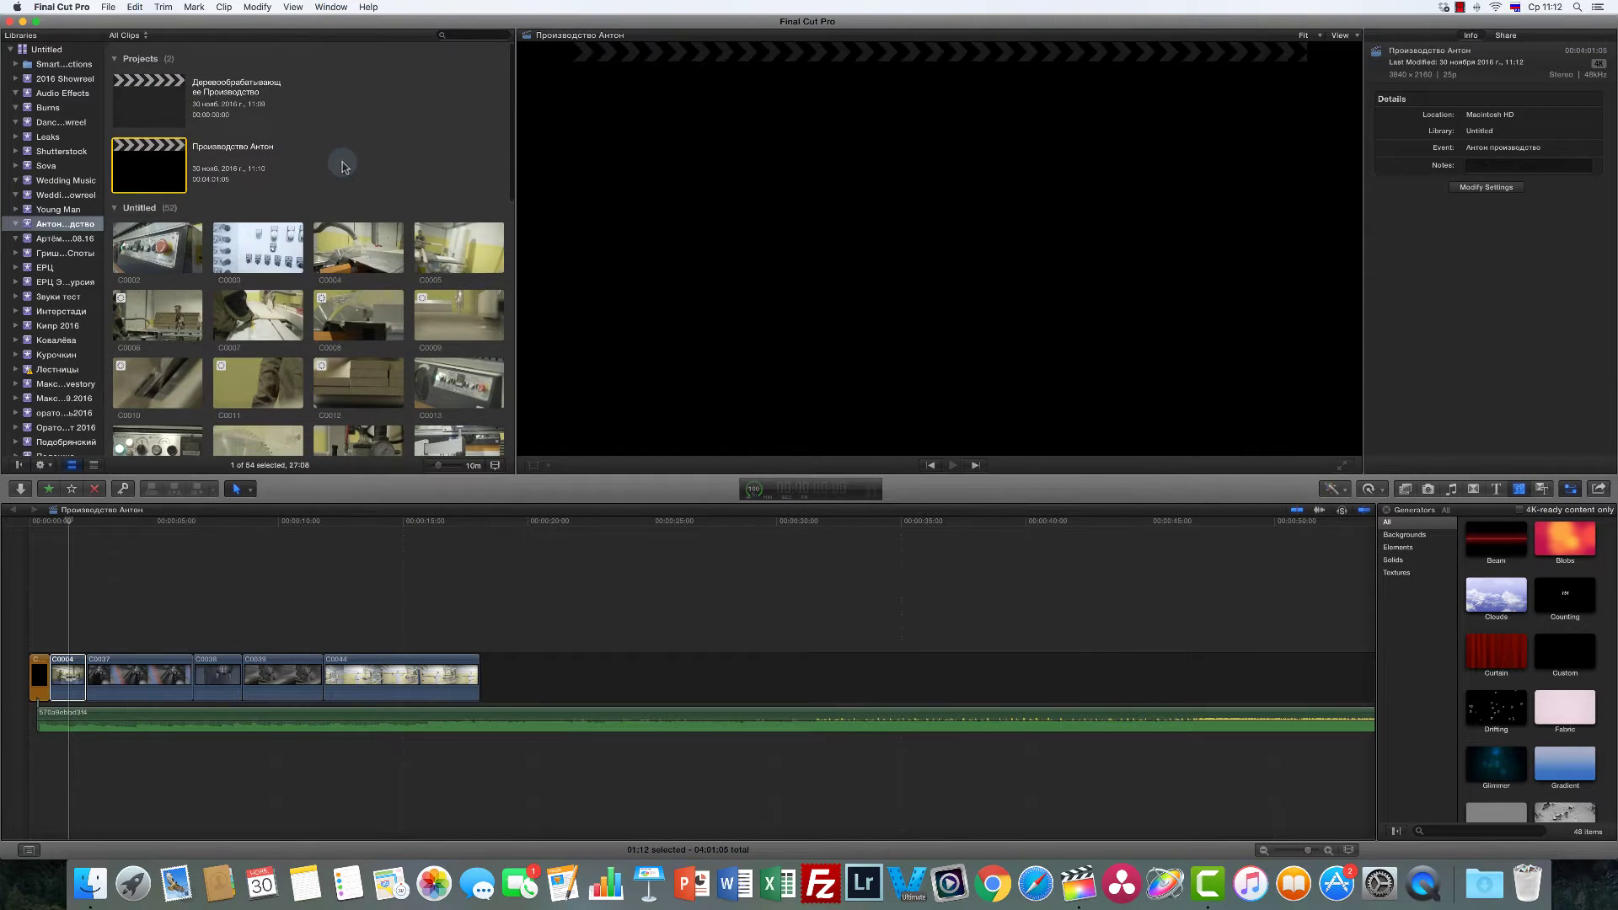
# Step: Copy the music track from this timeline and open the project Деревообрабатывающее Производство
pyautogui.click(130, 735)
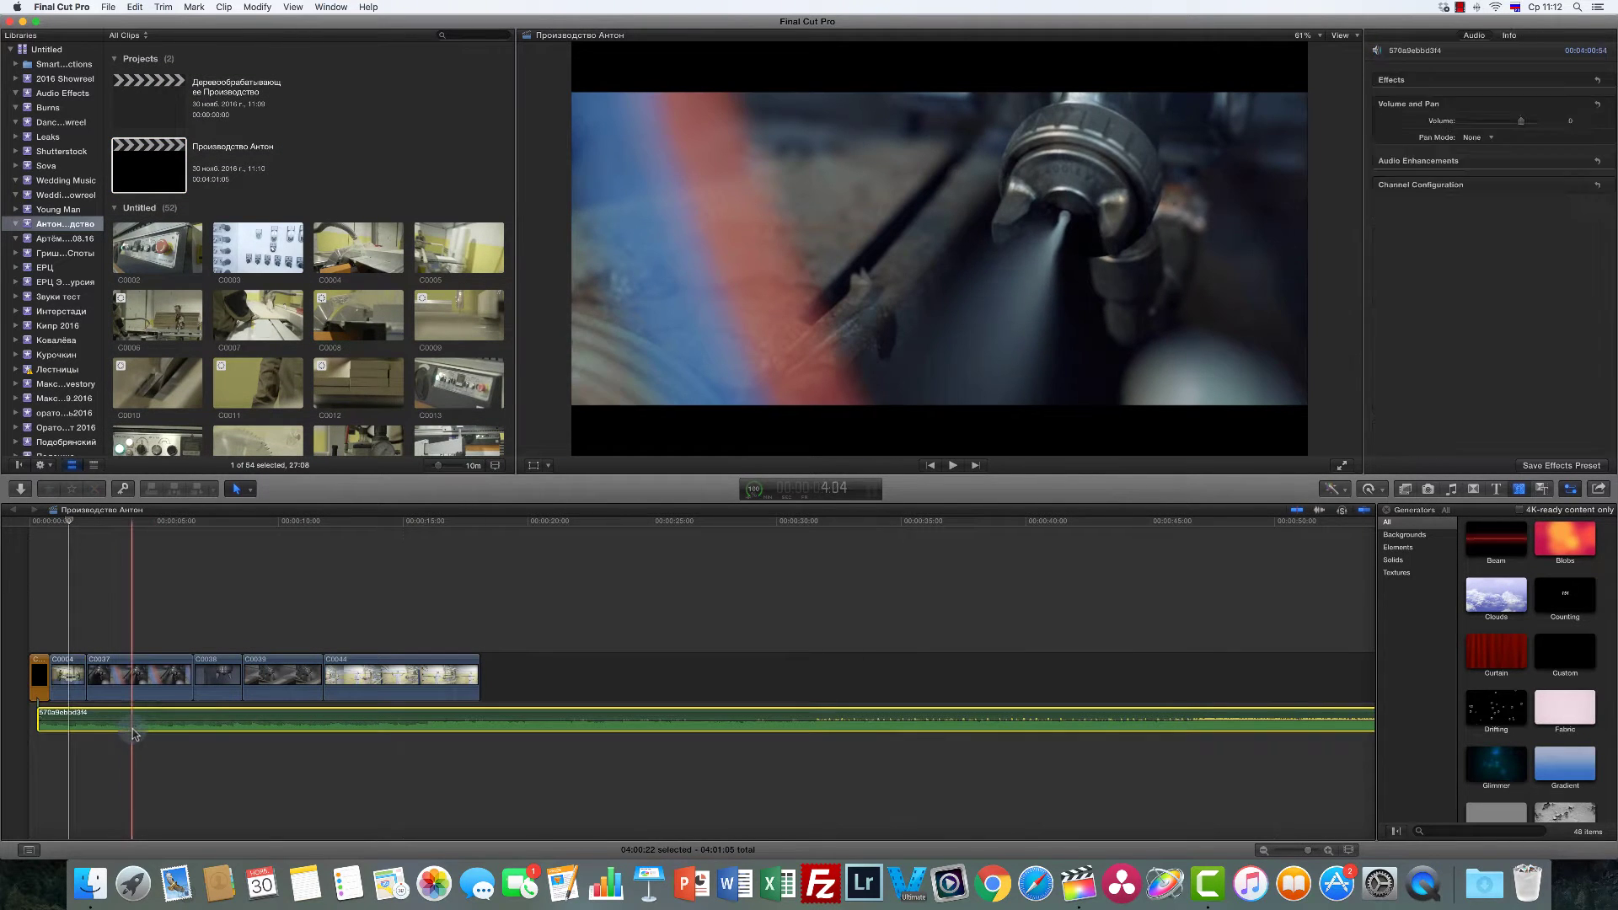
pyautogui.press('super+c')
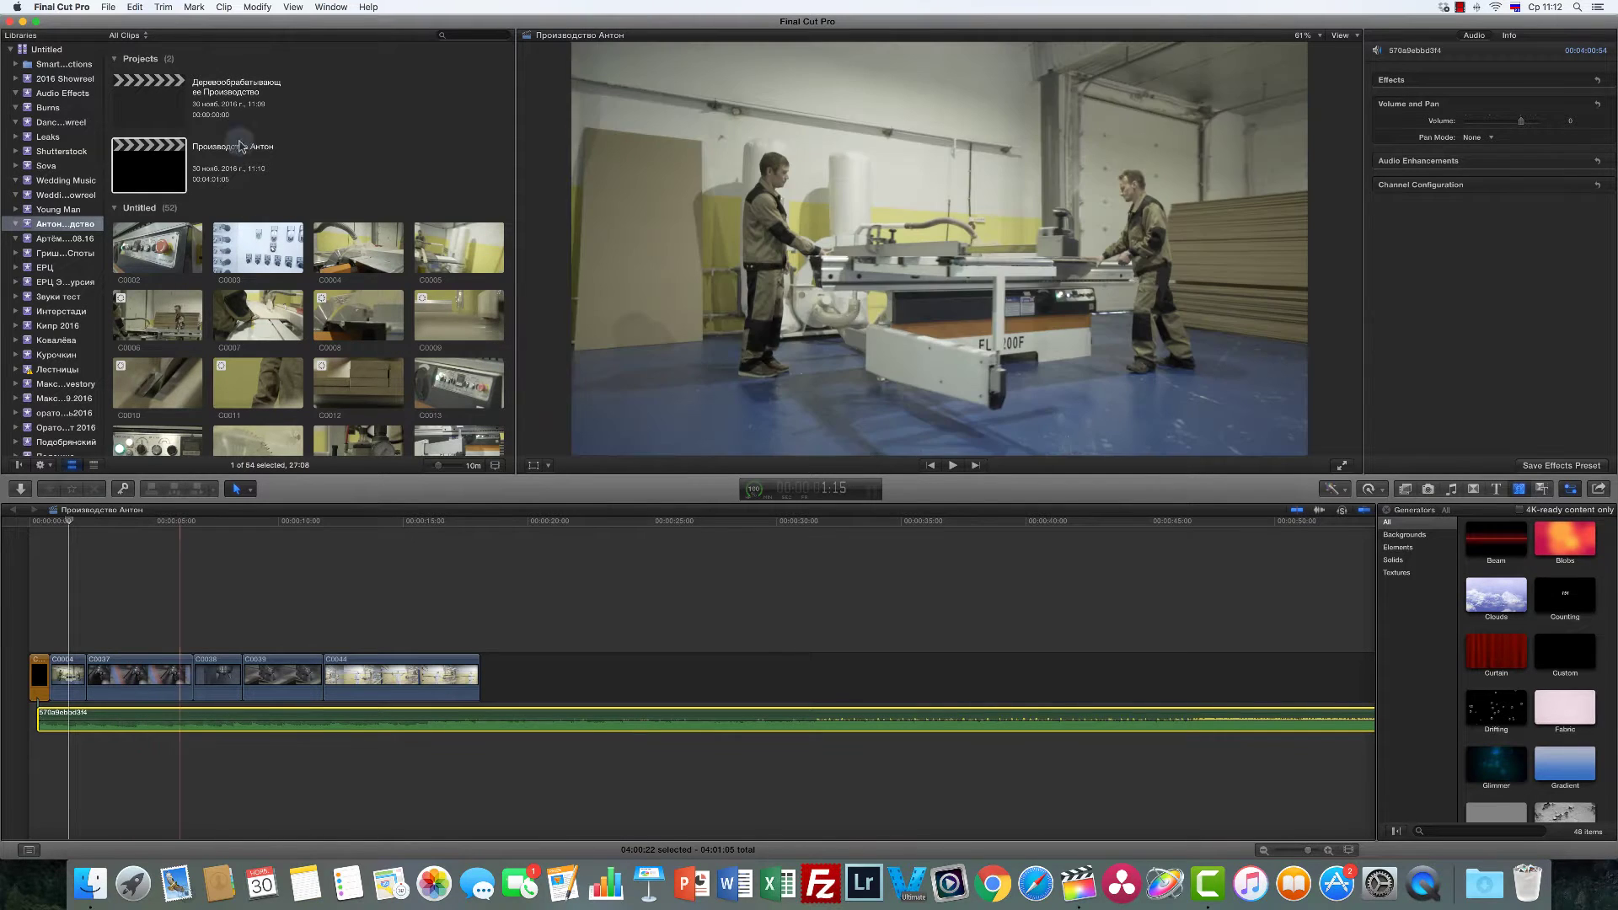
pyautogui.doubleClick(169, 108)
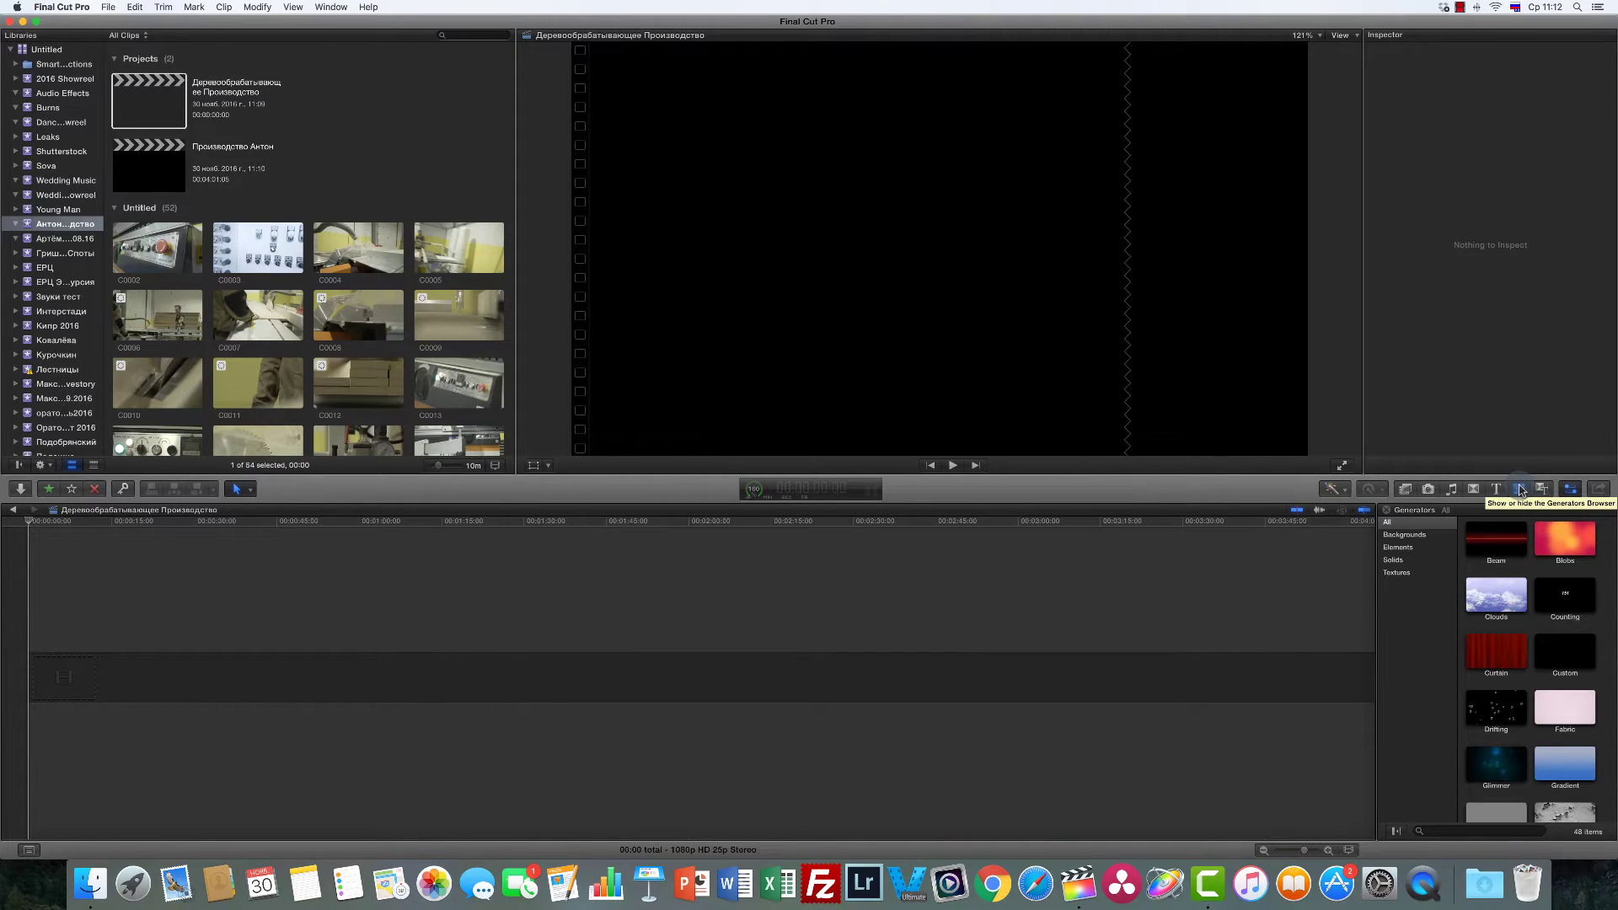
# Step: Add the Custom generator to the empty timeline, setting the project's video properties to 4K, 3840x2160, 25p
pyautogui.moveTo(1565, 651); pyautogui.dragTo(975, 643)
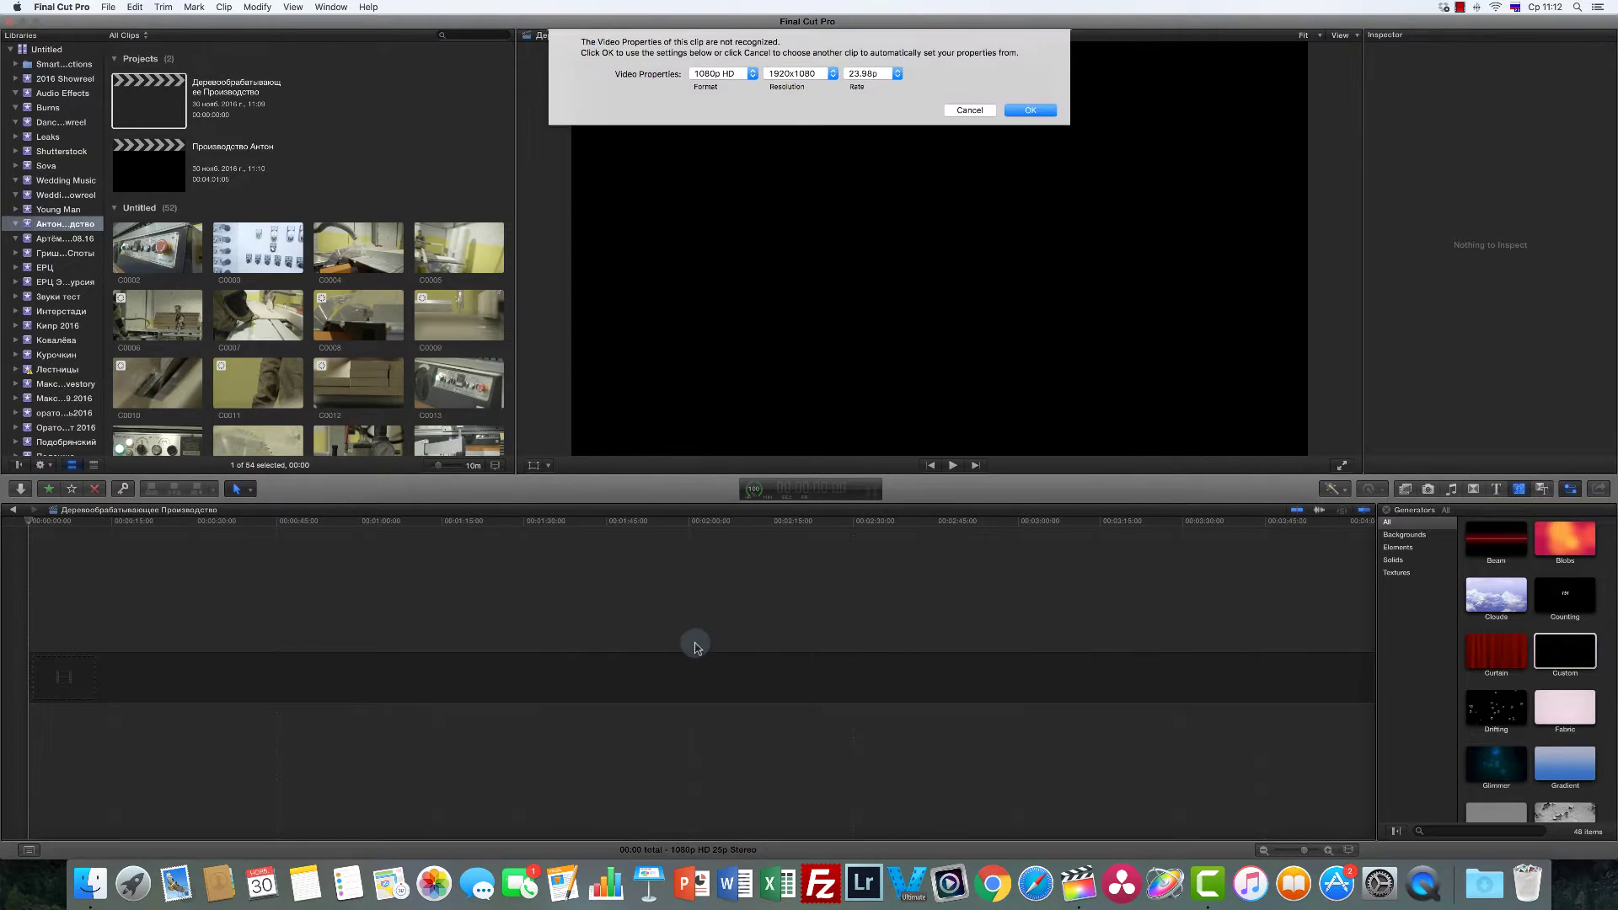
pyautogui.click(737, 77)
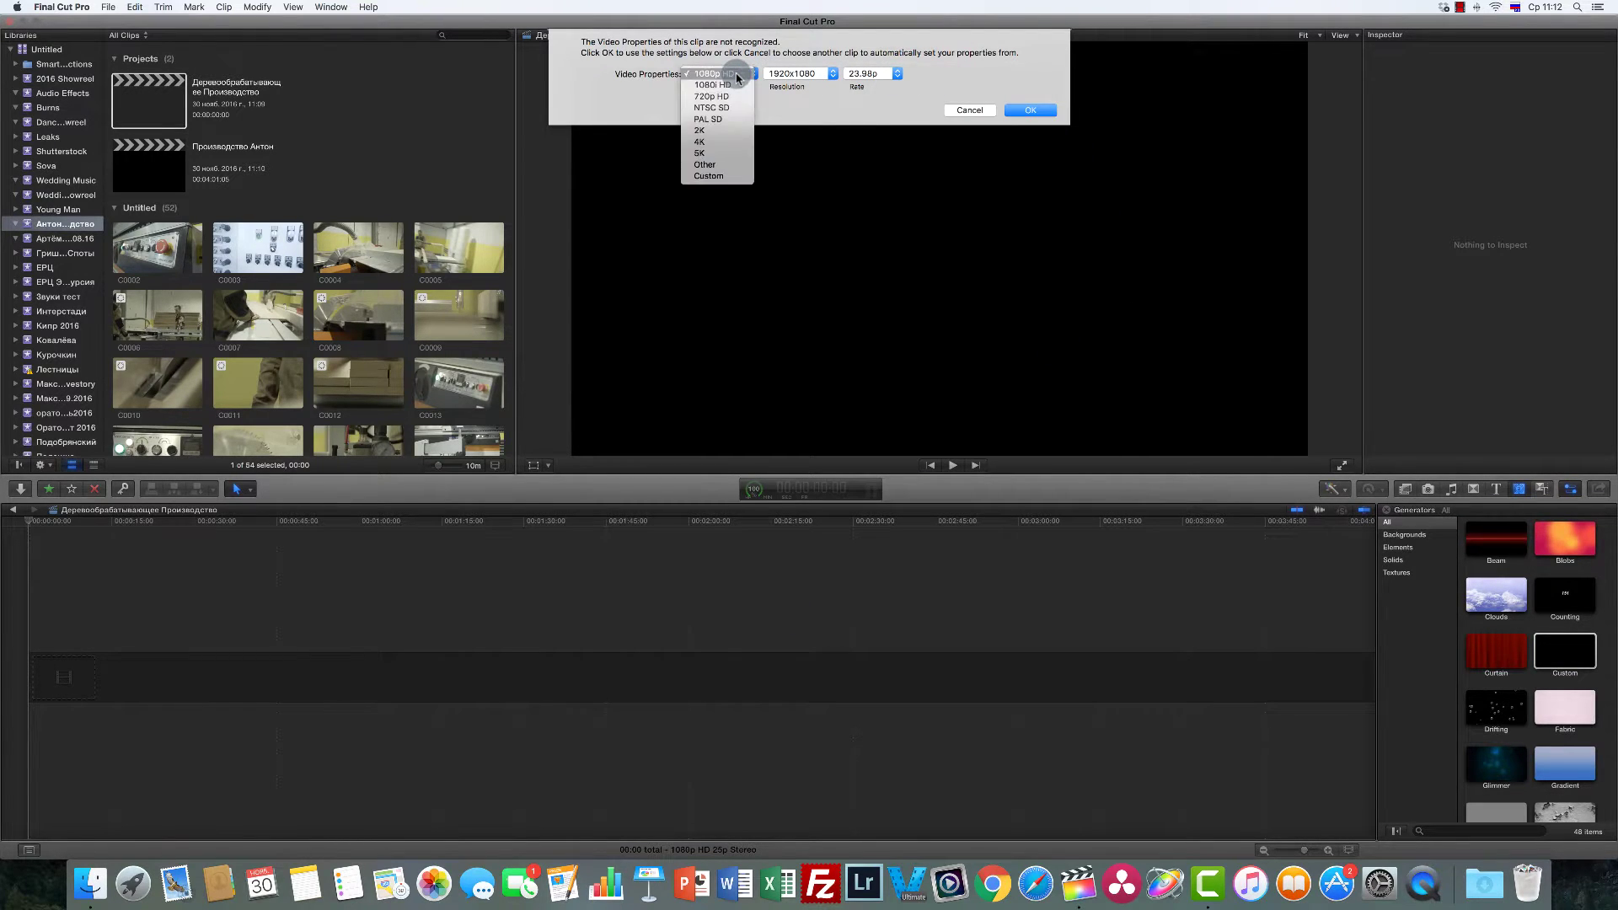
pyautogui.click(729, 141)
pyautogui.click(876, 73)
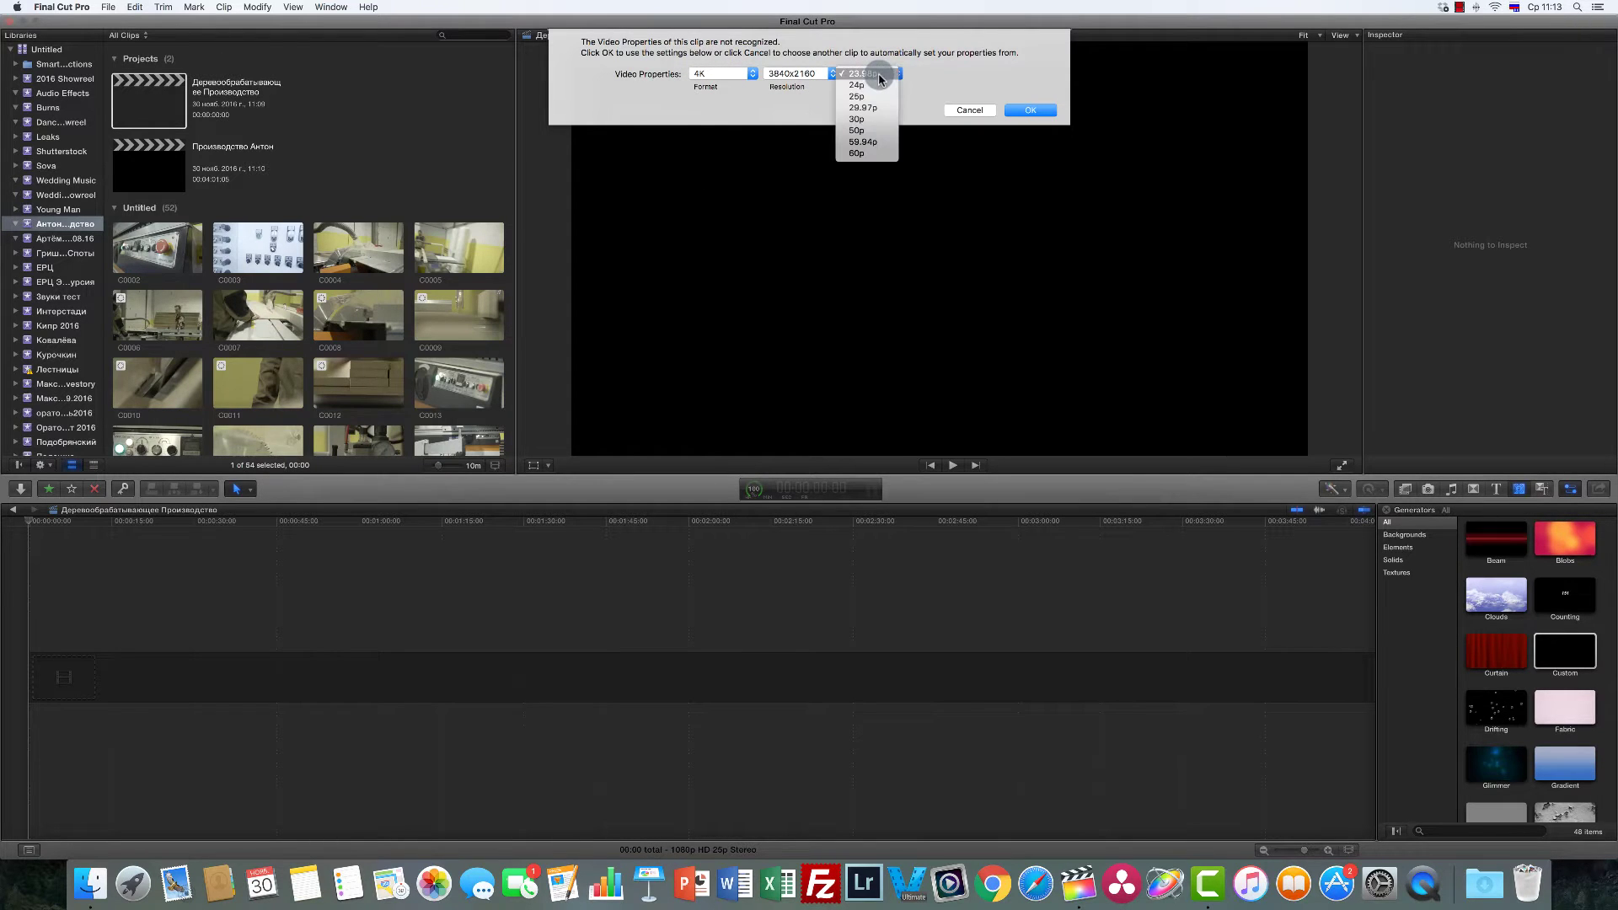
pyautogui.click(873, 97)
pyautogui.click(1029, 110)
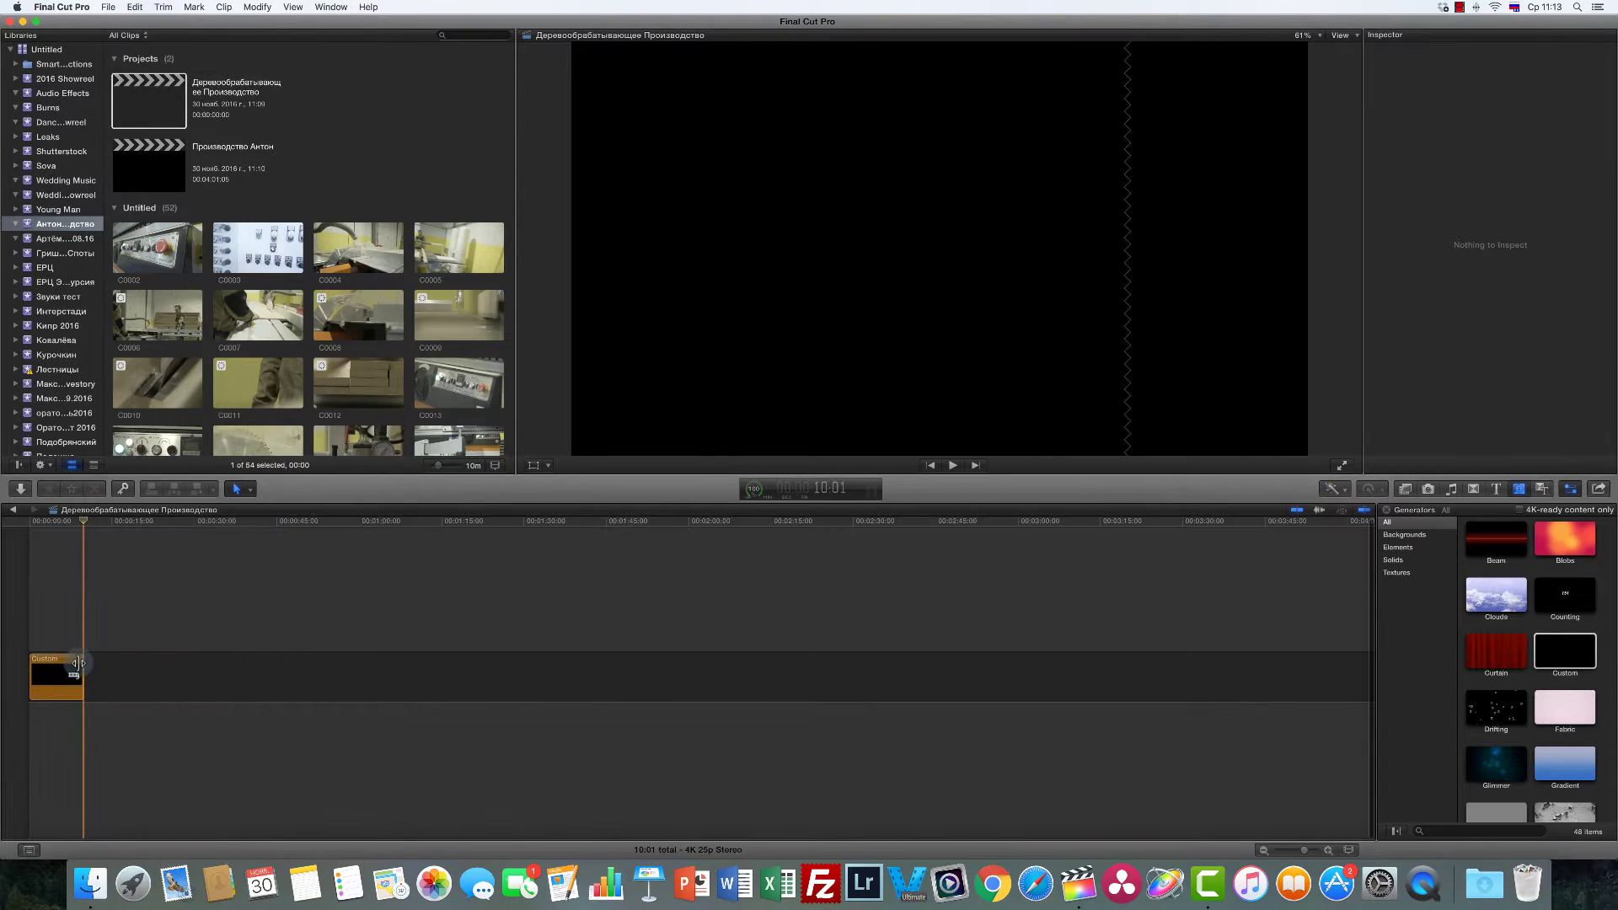
# Step: Paste the copied music under the Custom generator and trim both generator ends to about 1:13, ending just past the music's start
pyautogui.press('super+v')
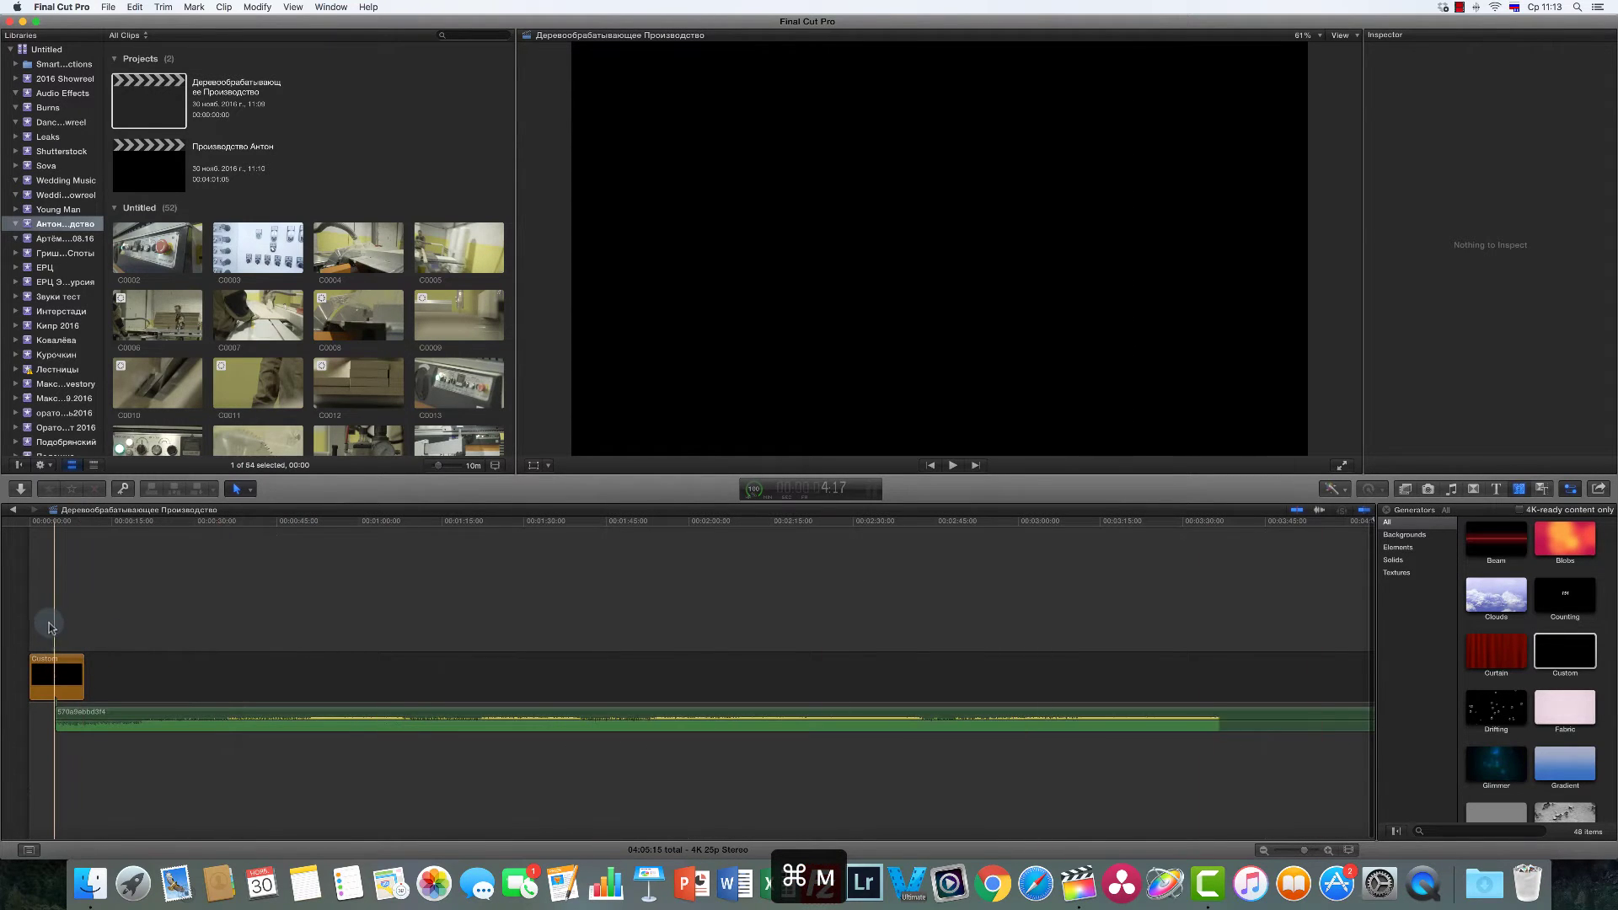
pyautogui.press('super+equal')
pyautogui.press('super+equal')
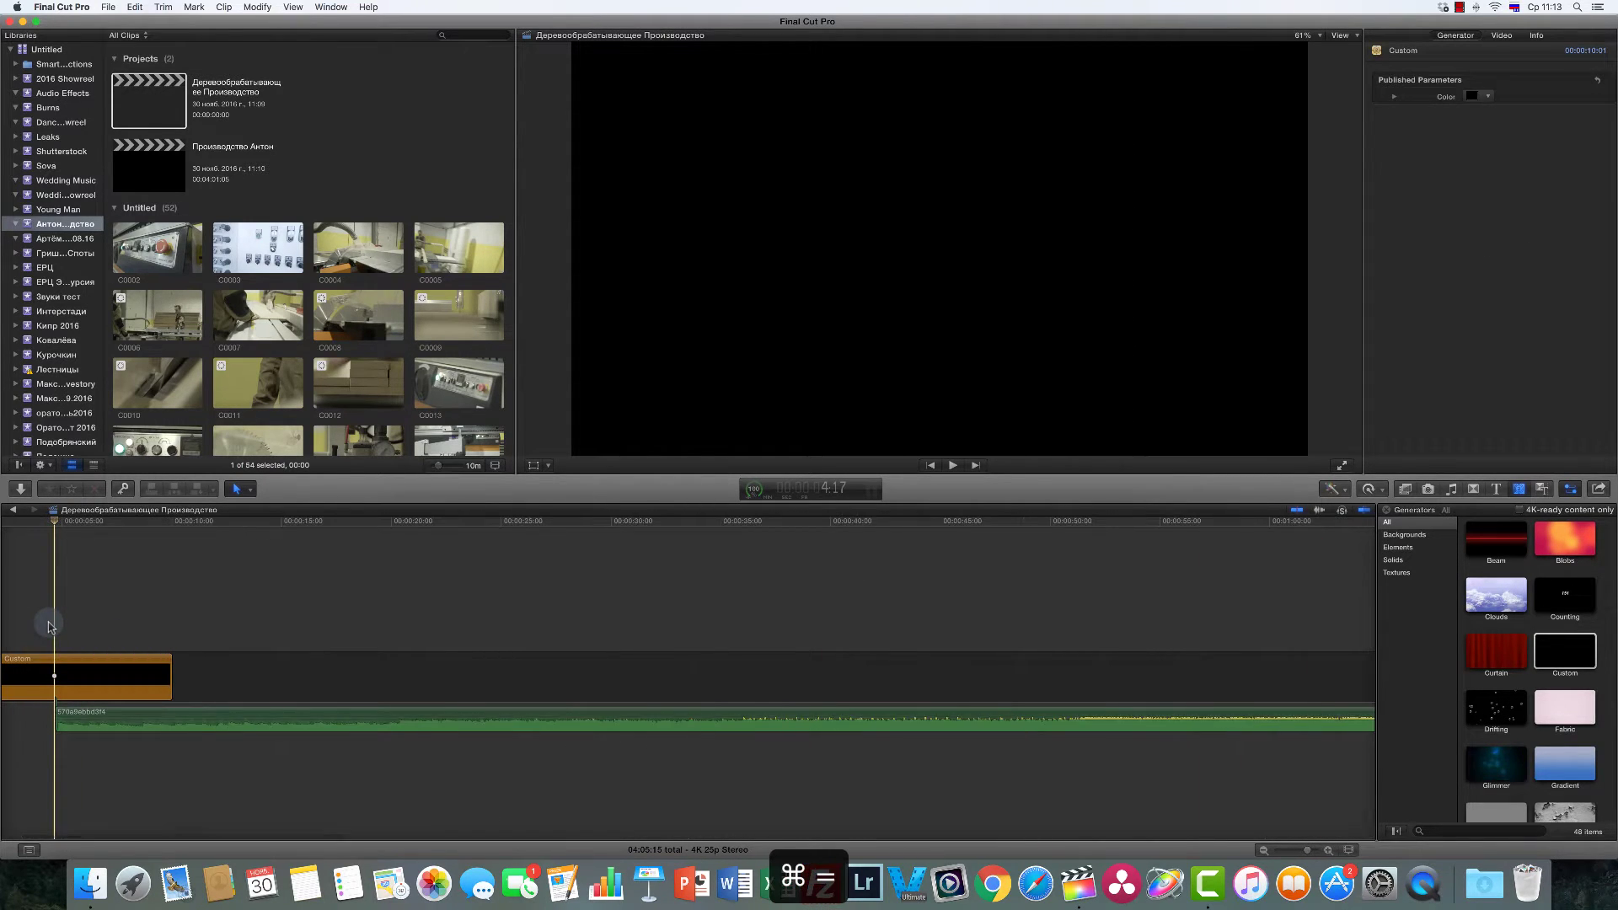
pyautogui.hscroll(-3, 49, 625)
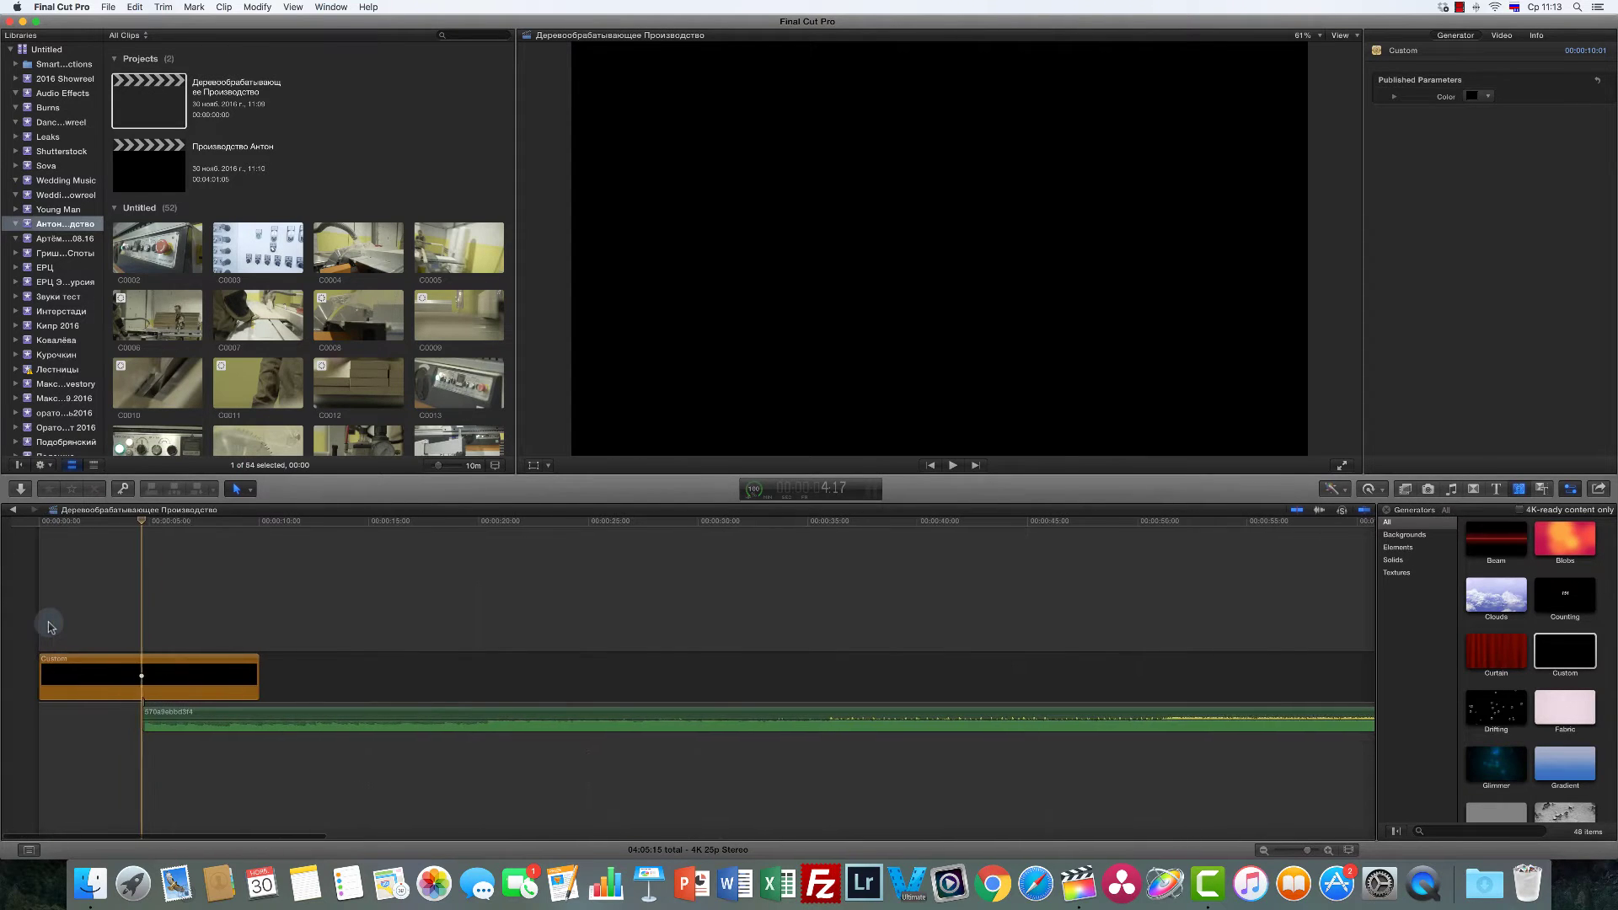
pyautogui.press('super+equal')
pyautogui.press('super+equal')
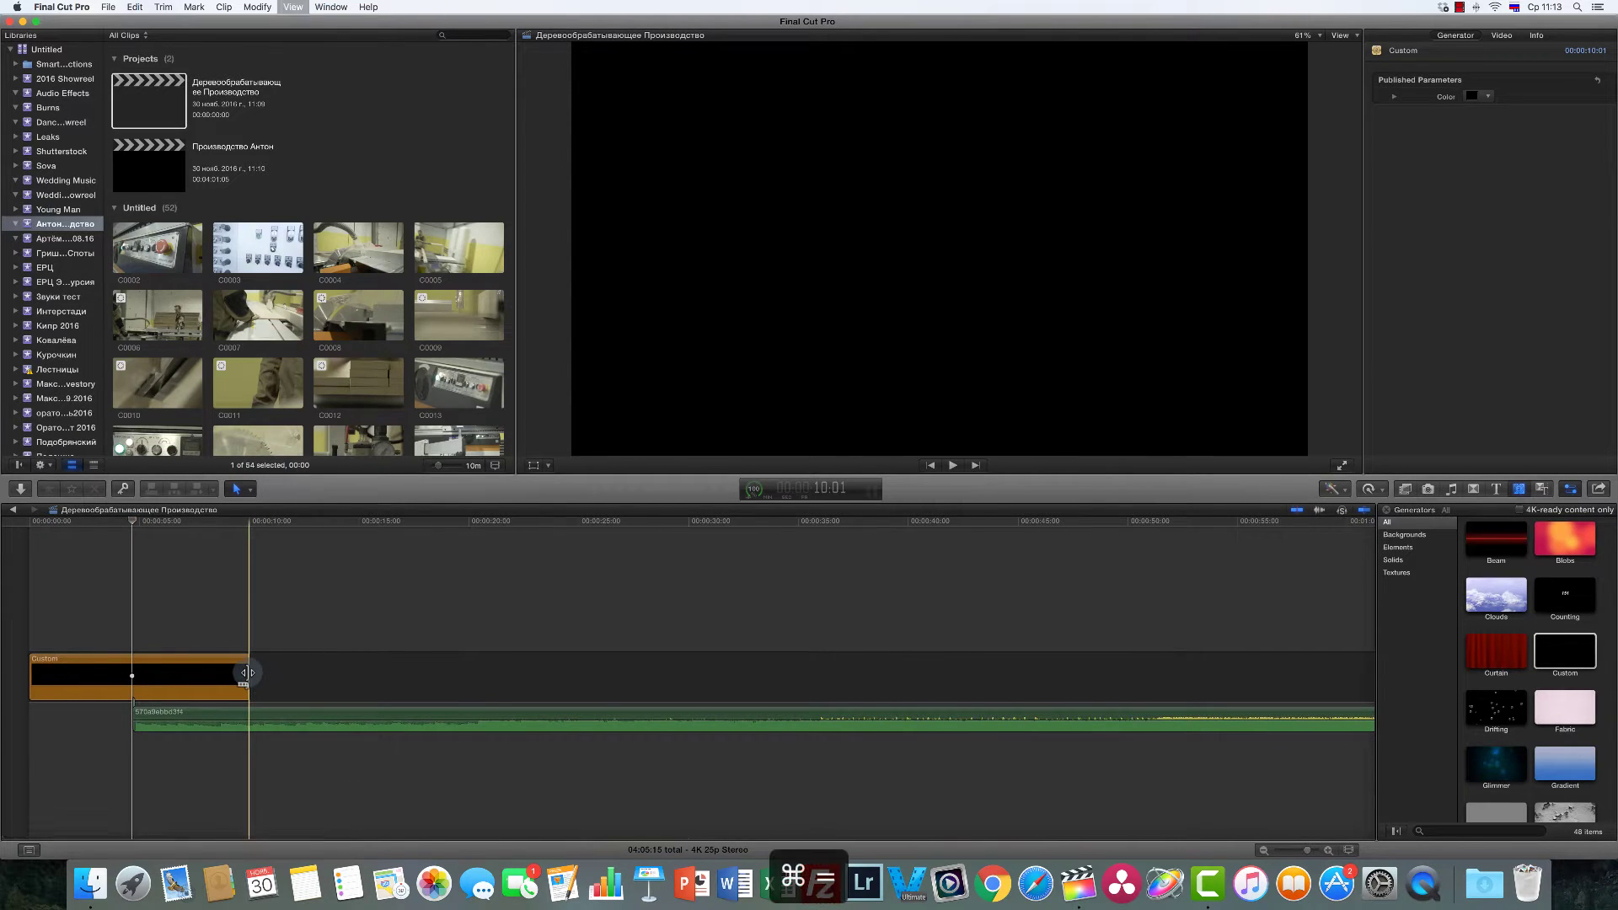
pyautogui.hscroll(-2, 203, 680)
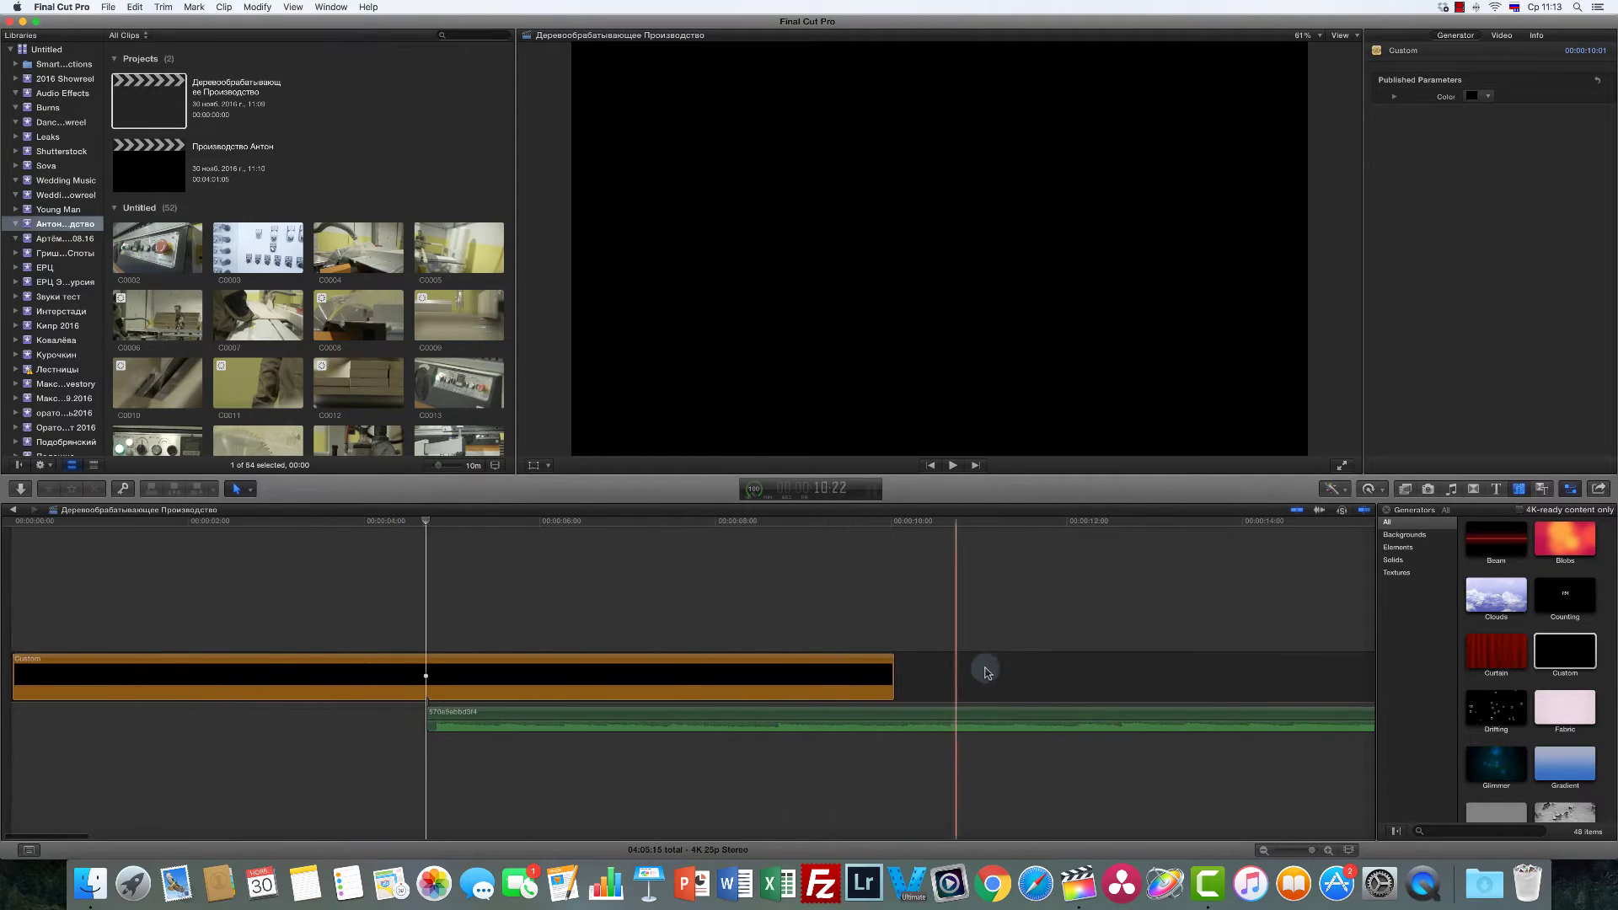
pyautogui.moveTo(894, 674); pyautogui.dragTo(438, 671)
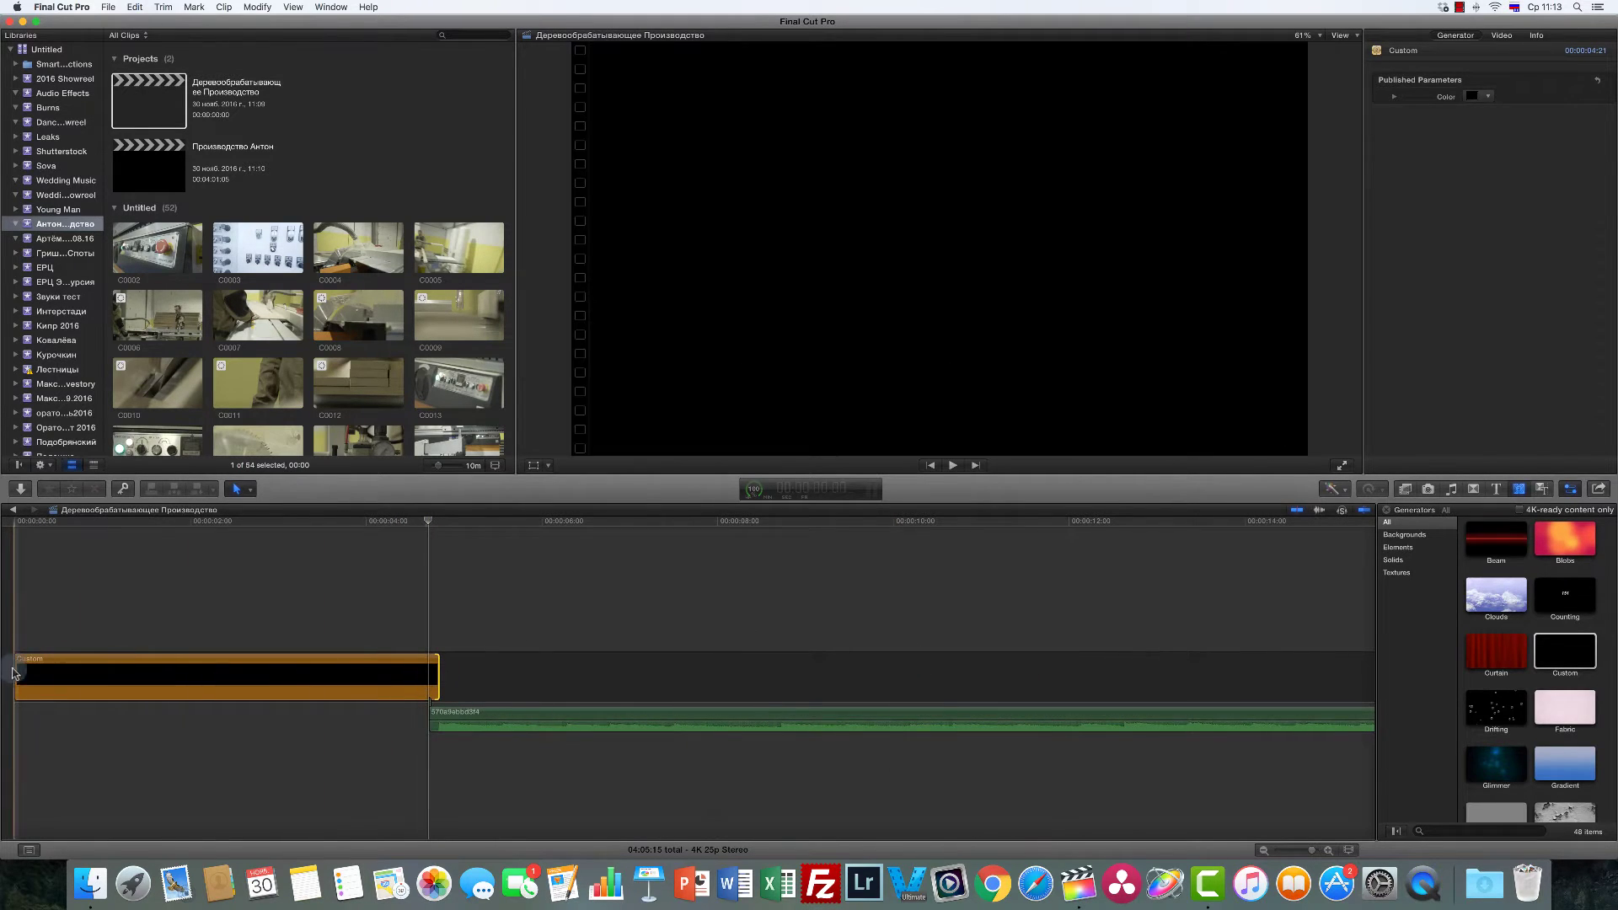
pyautogui.moveTo(35, 661); pyautogui.dragTo(307, 678)
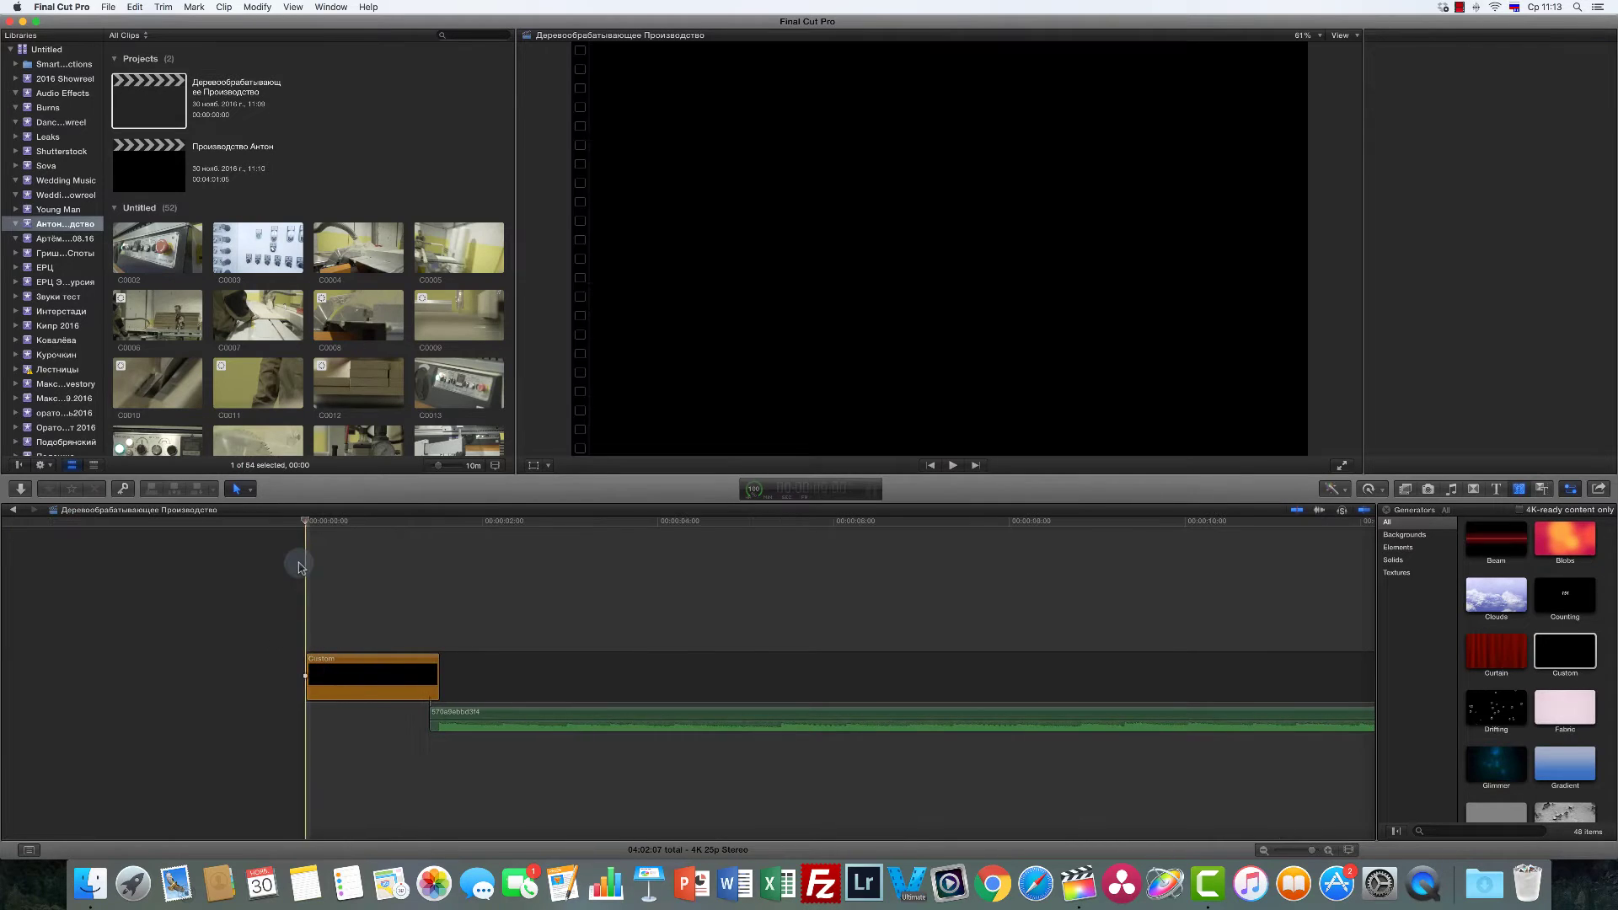
# Step: Play back the opening where the music starts and park the playhead at 2:06
pyautogui.press('space')
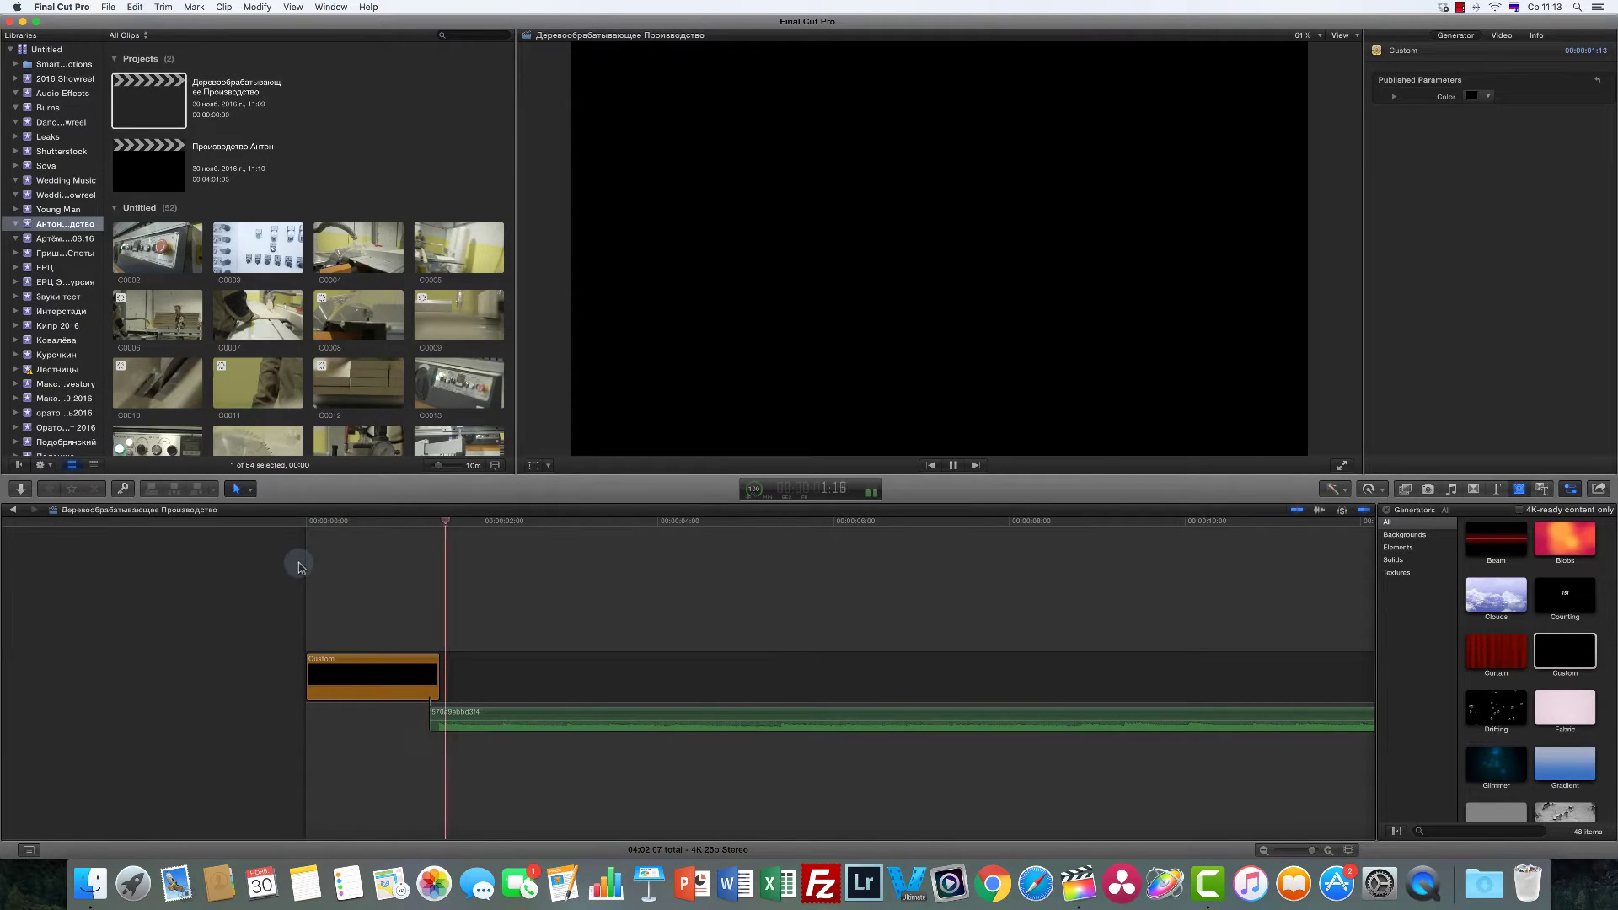
pyautogui.press('space')
pyautogui.press('super+minus')
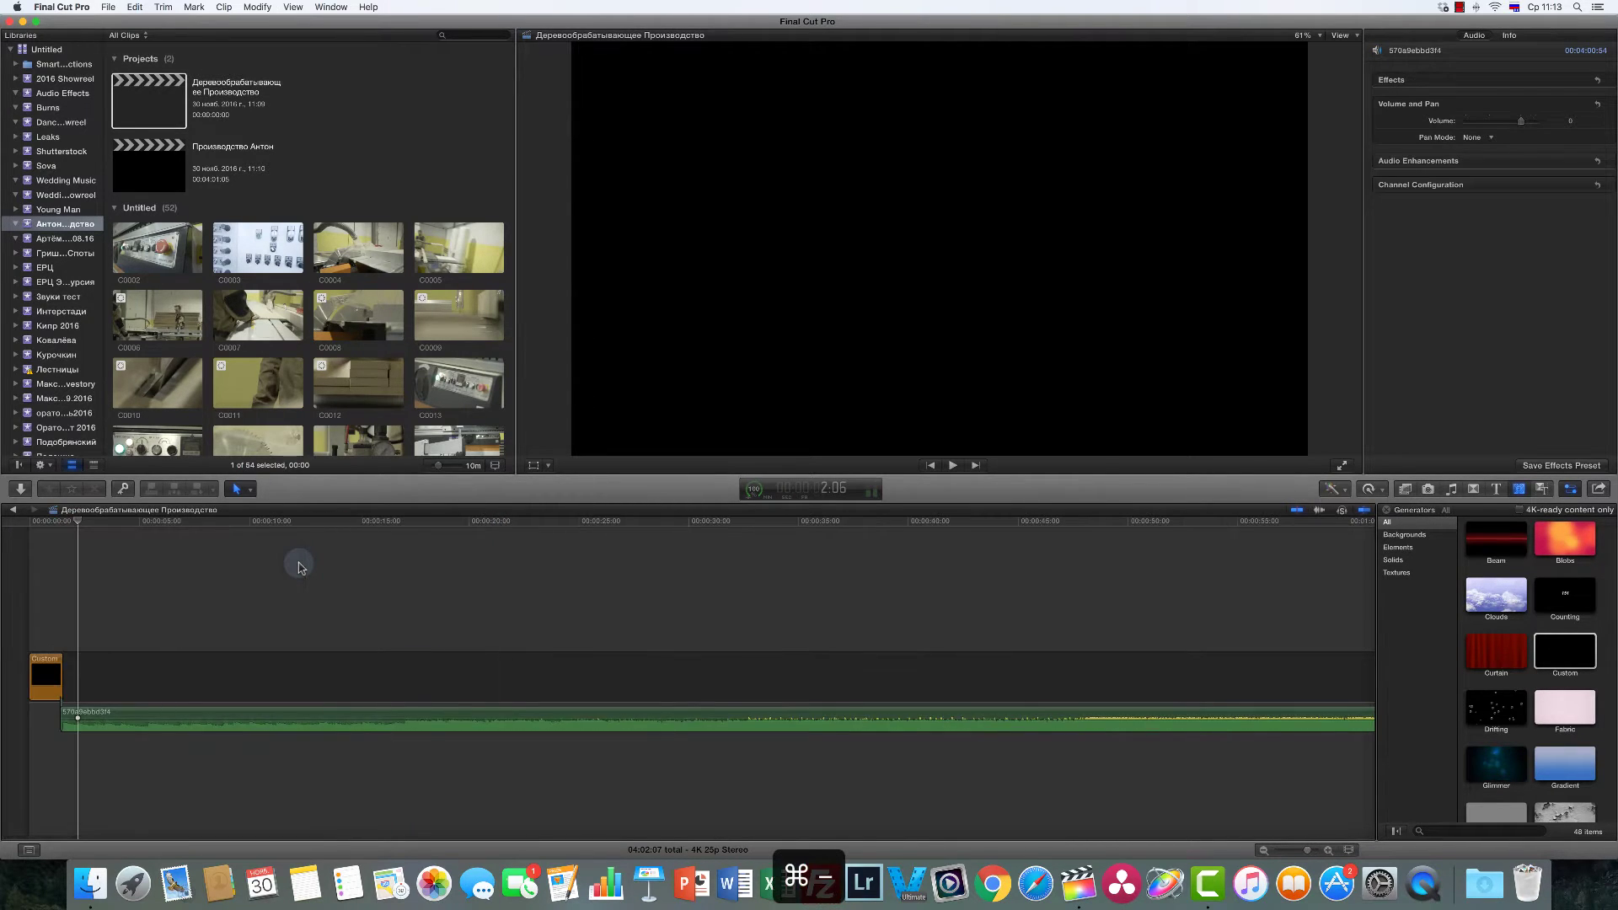
pyautogui.click(85, 526)
pyautogui.moveTo(84, 526); pyautogui.dragTo(79, 527)
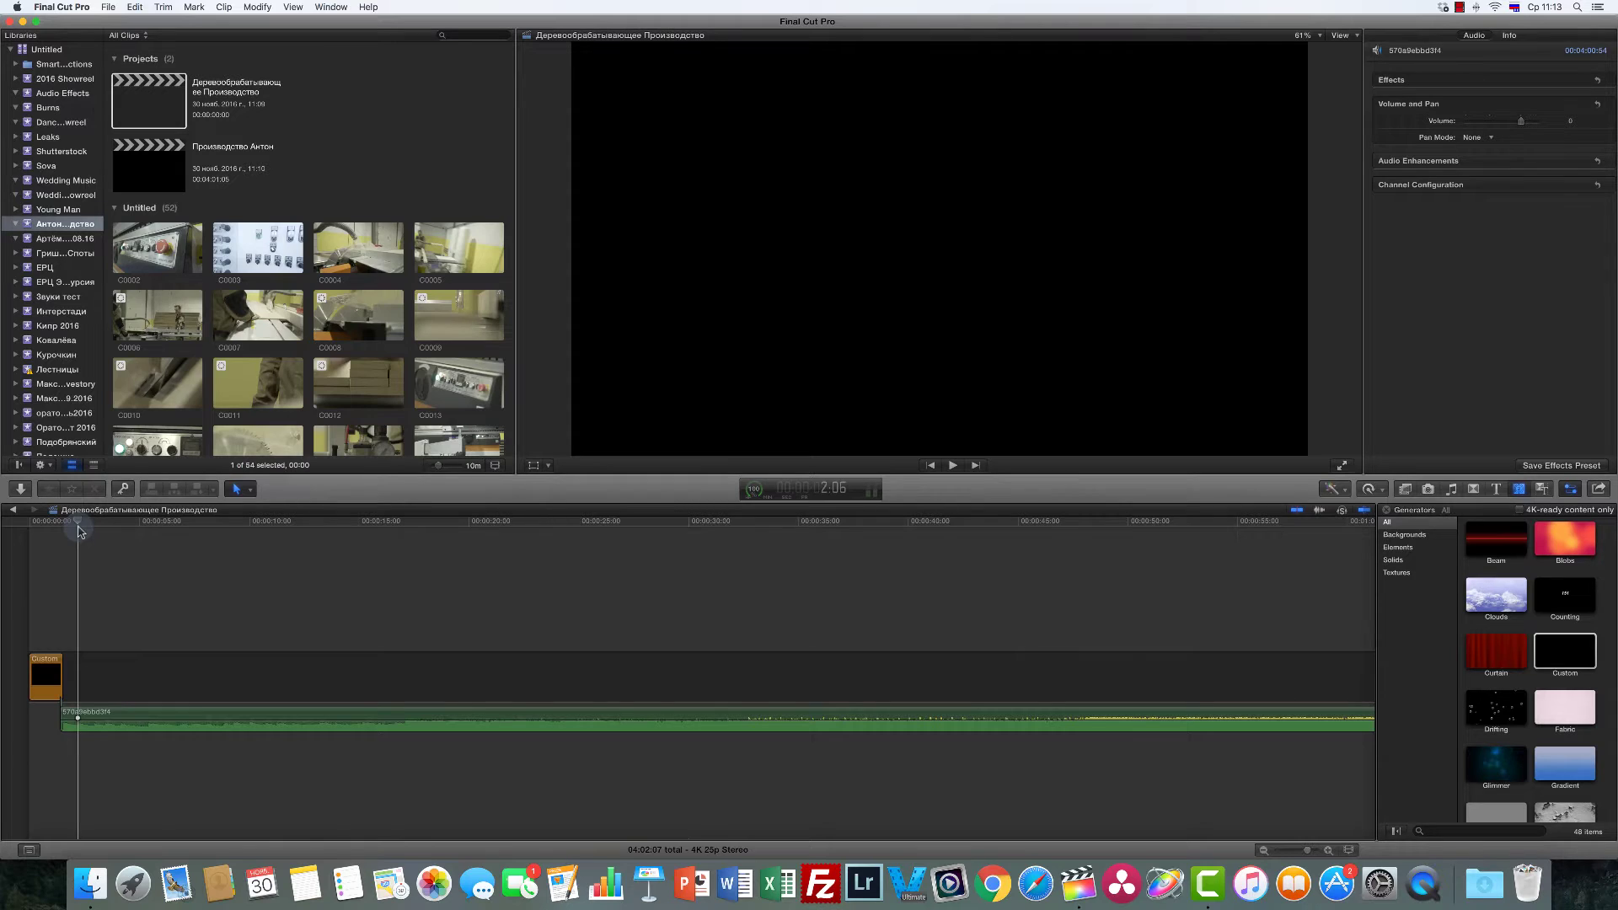
pyautogui.moveTo(78, 526); pyautogui.dragTo(78, 526)
# Step: Skim source clips such as C0009, C0013 and C0017 in the event, and review the music track's extent in the timeline
pyautogui.click(453, 316)
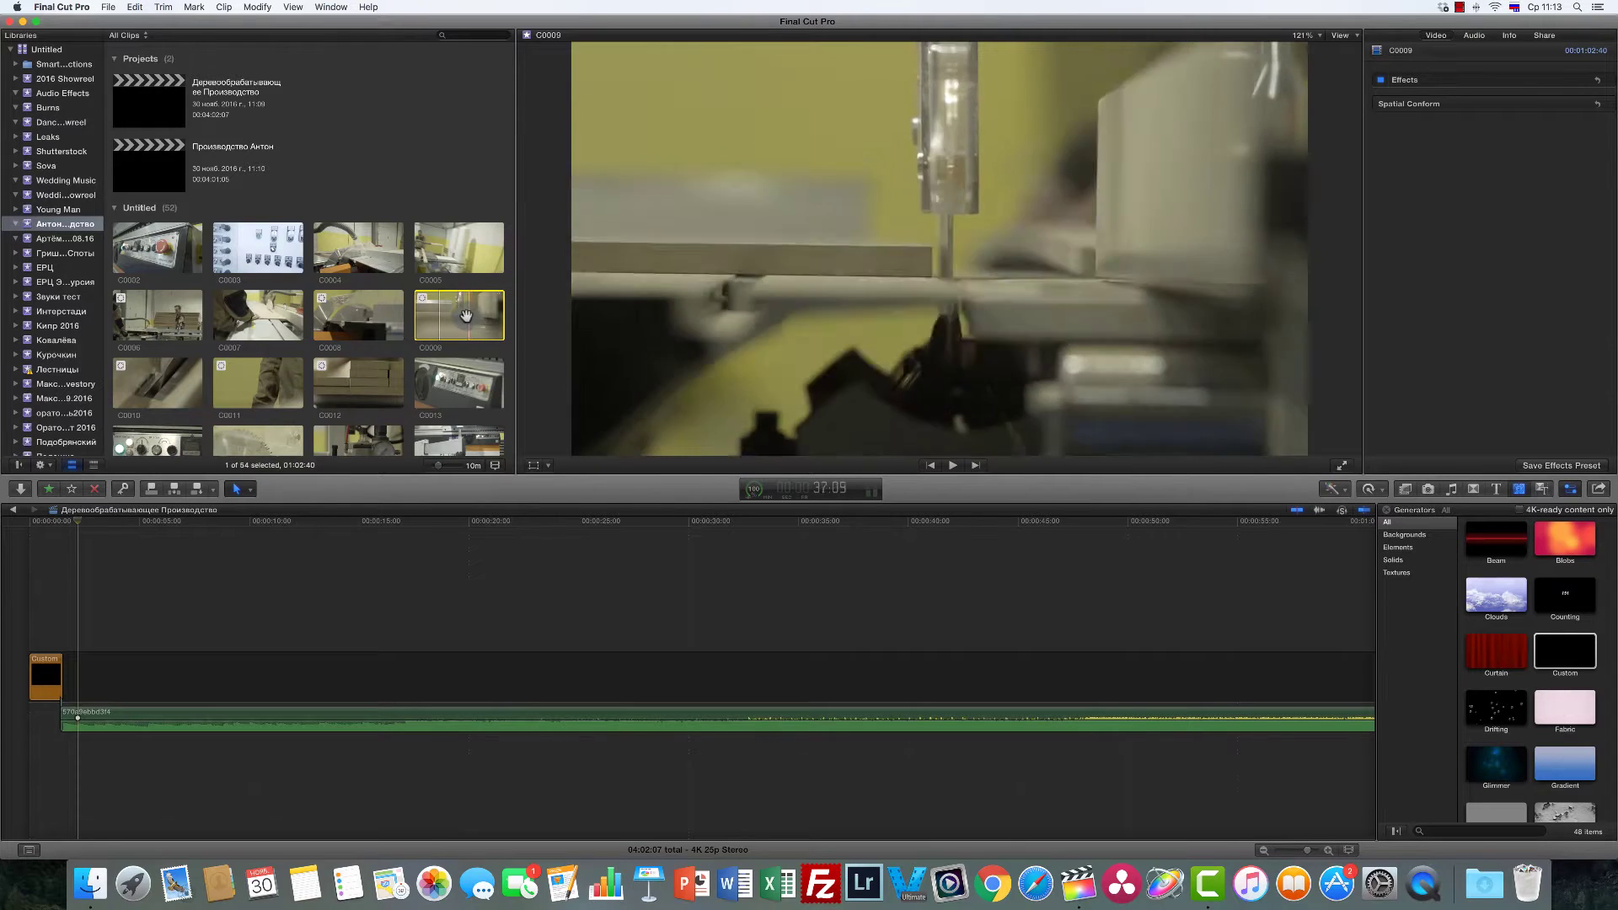
pyautogui.scroll(-1, 455, 337)
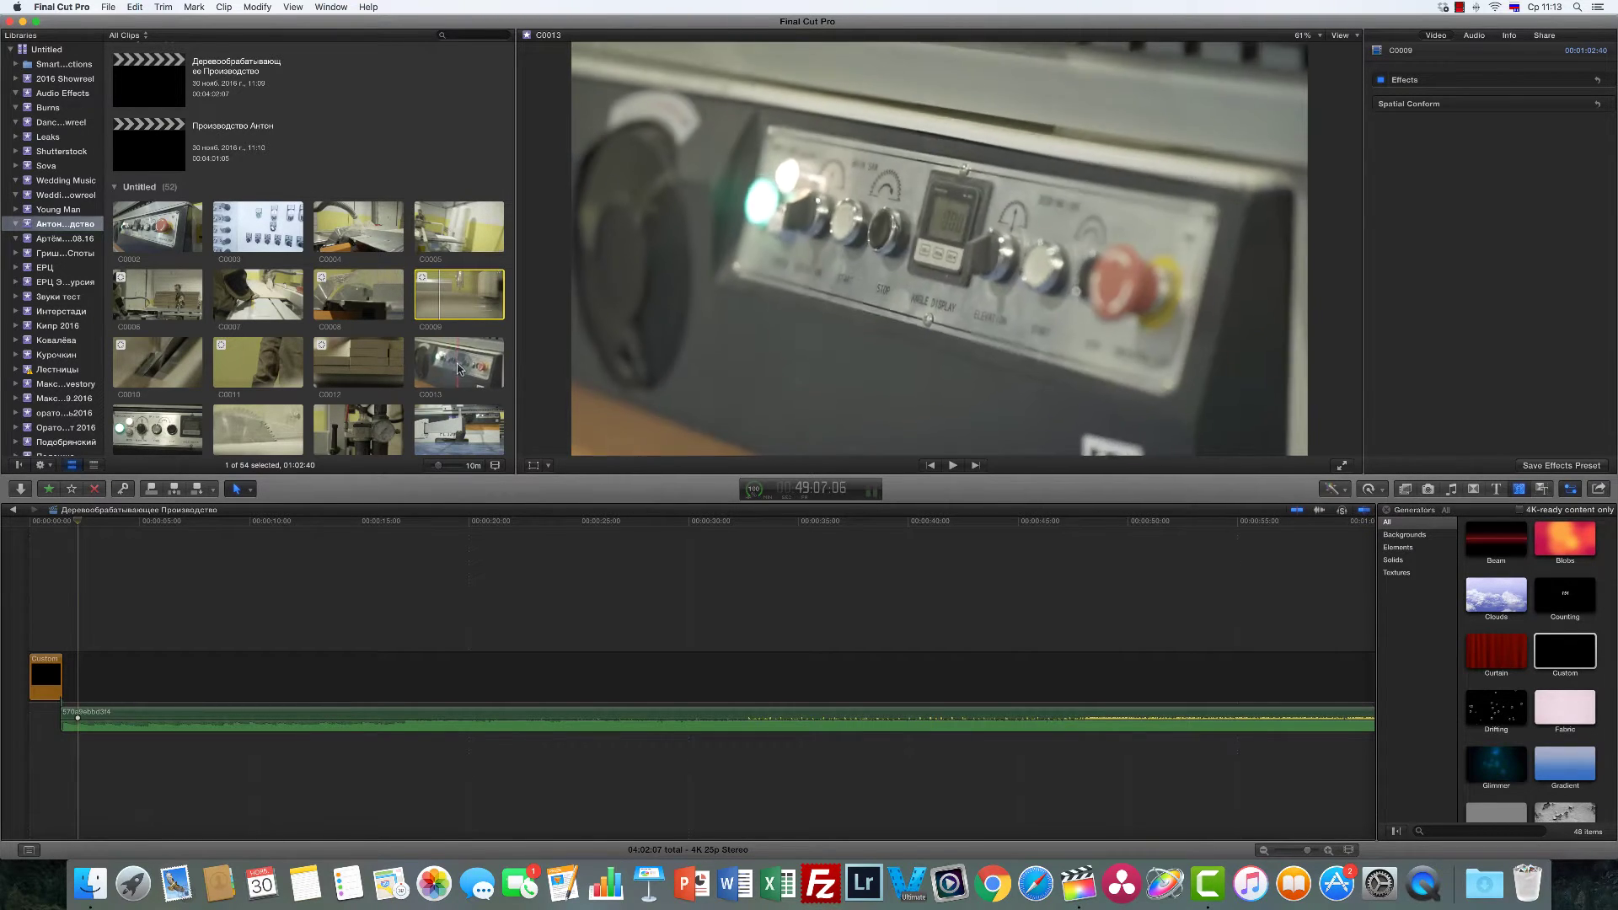
pyautogui.scroll(-3, 457, 367)
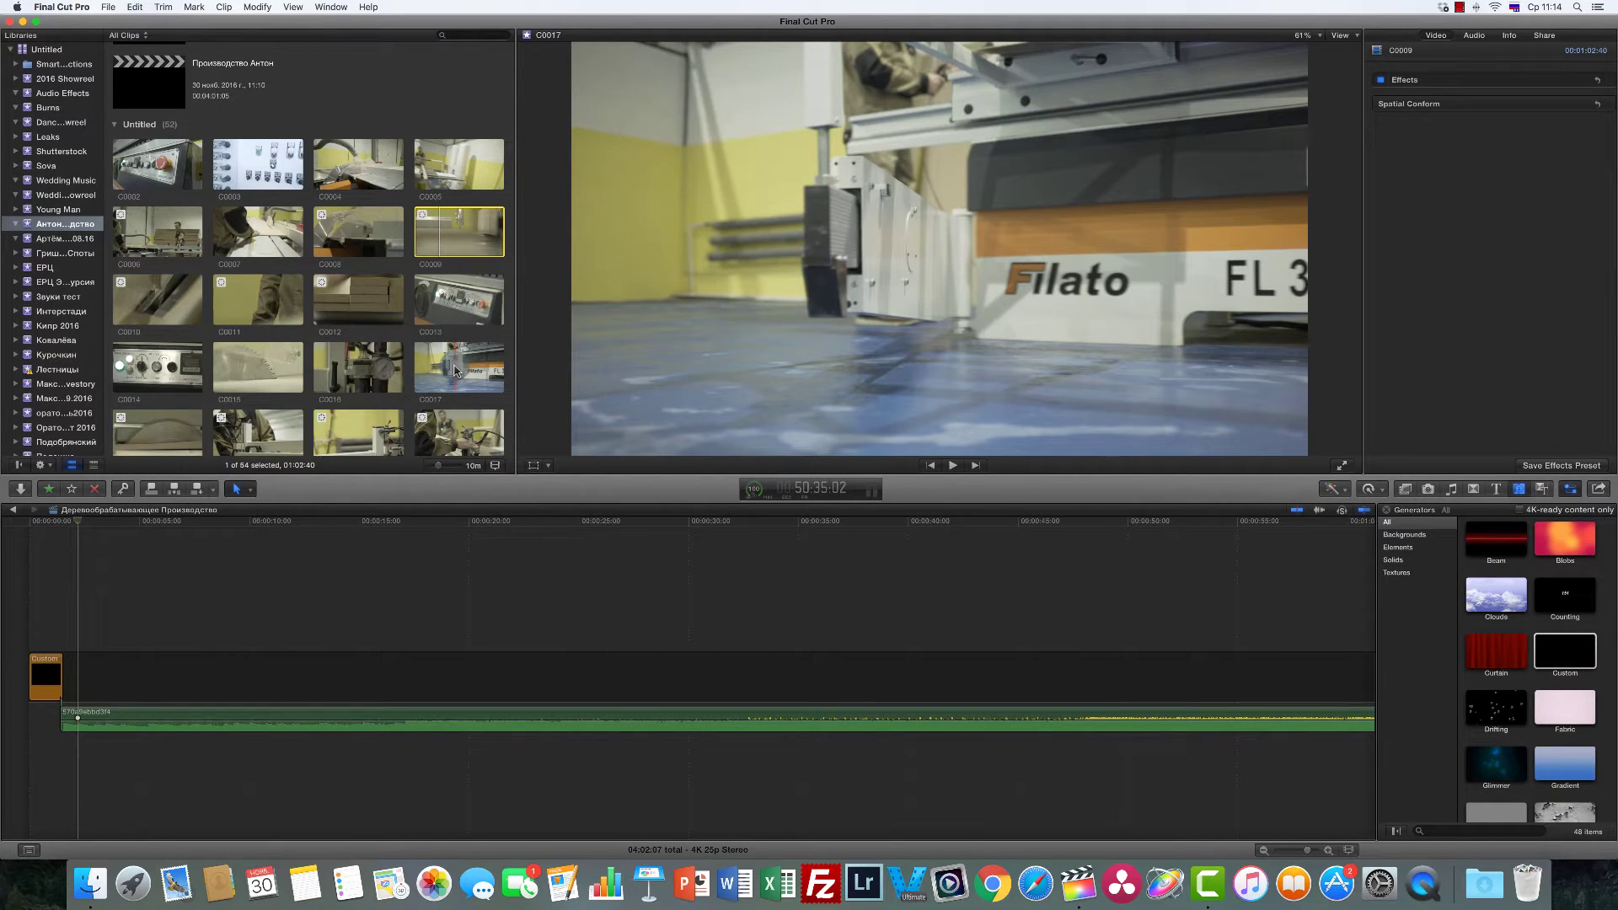
pyautogui.press('cmd+2')
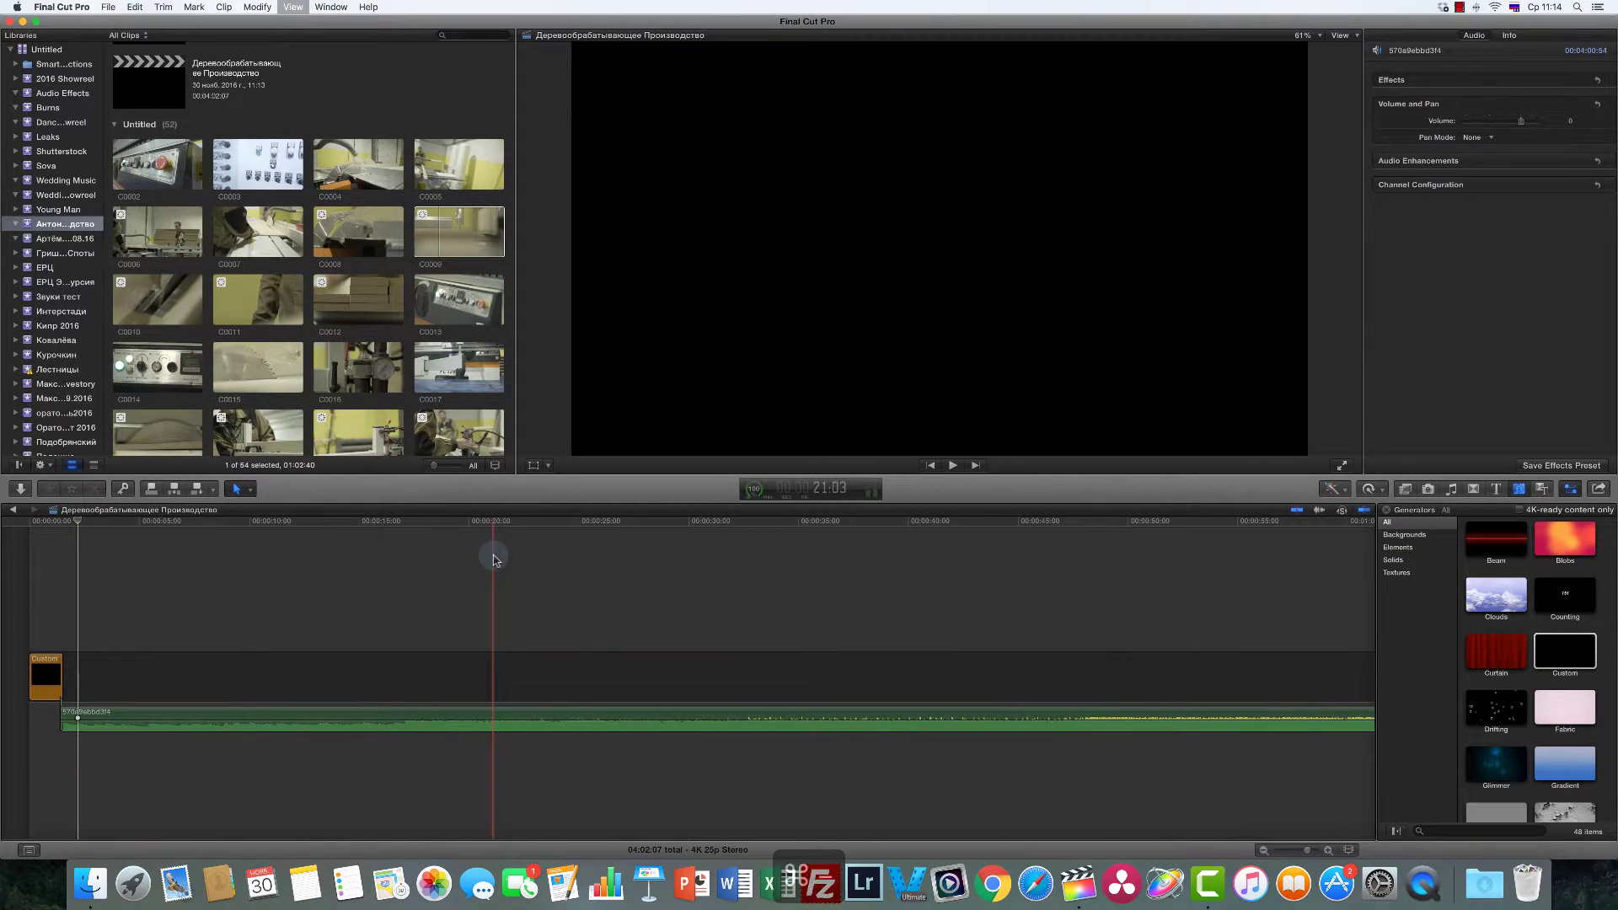
pyautogui.press('cmd+minus')
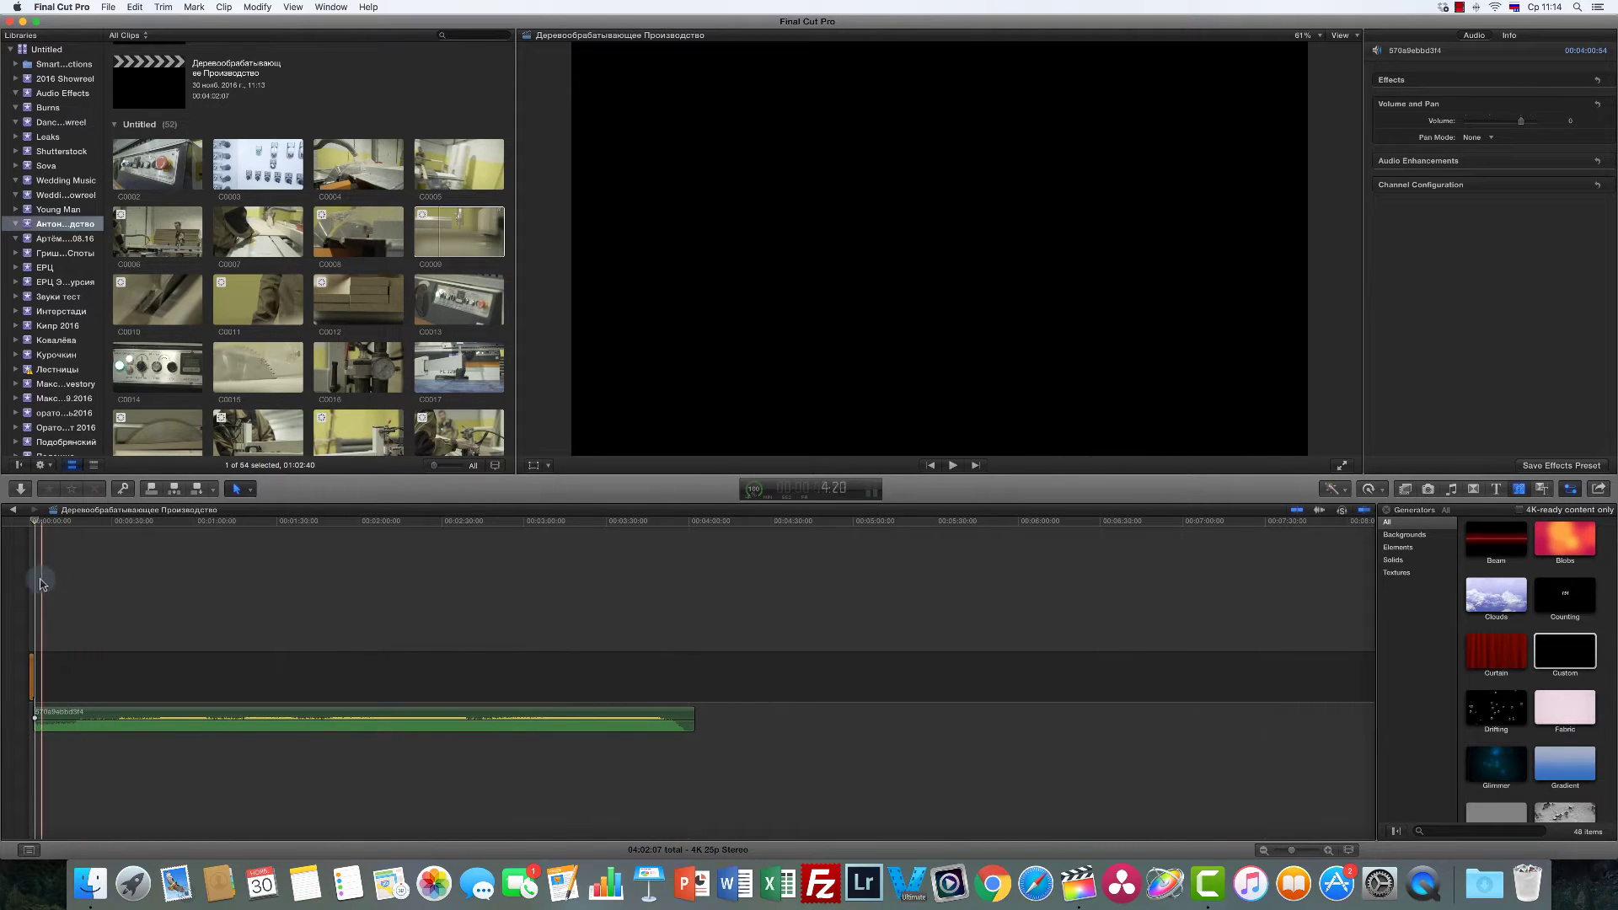
pyautogui.press('cmd+equal')
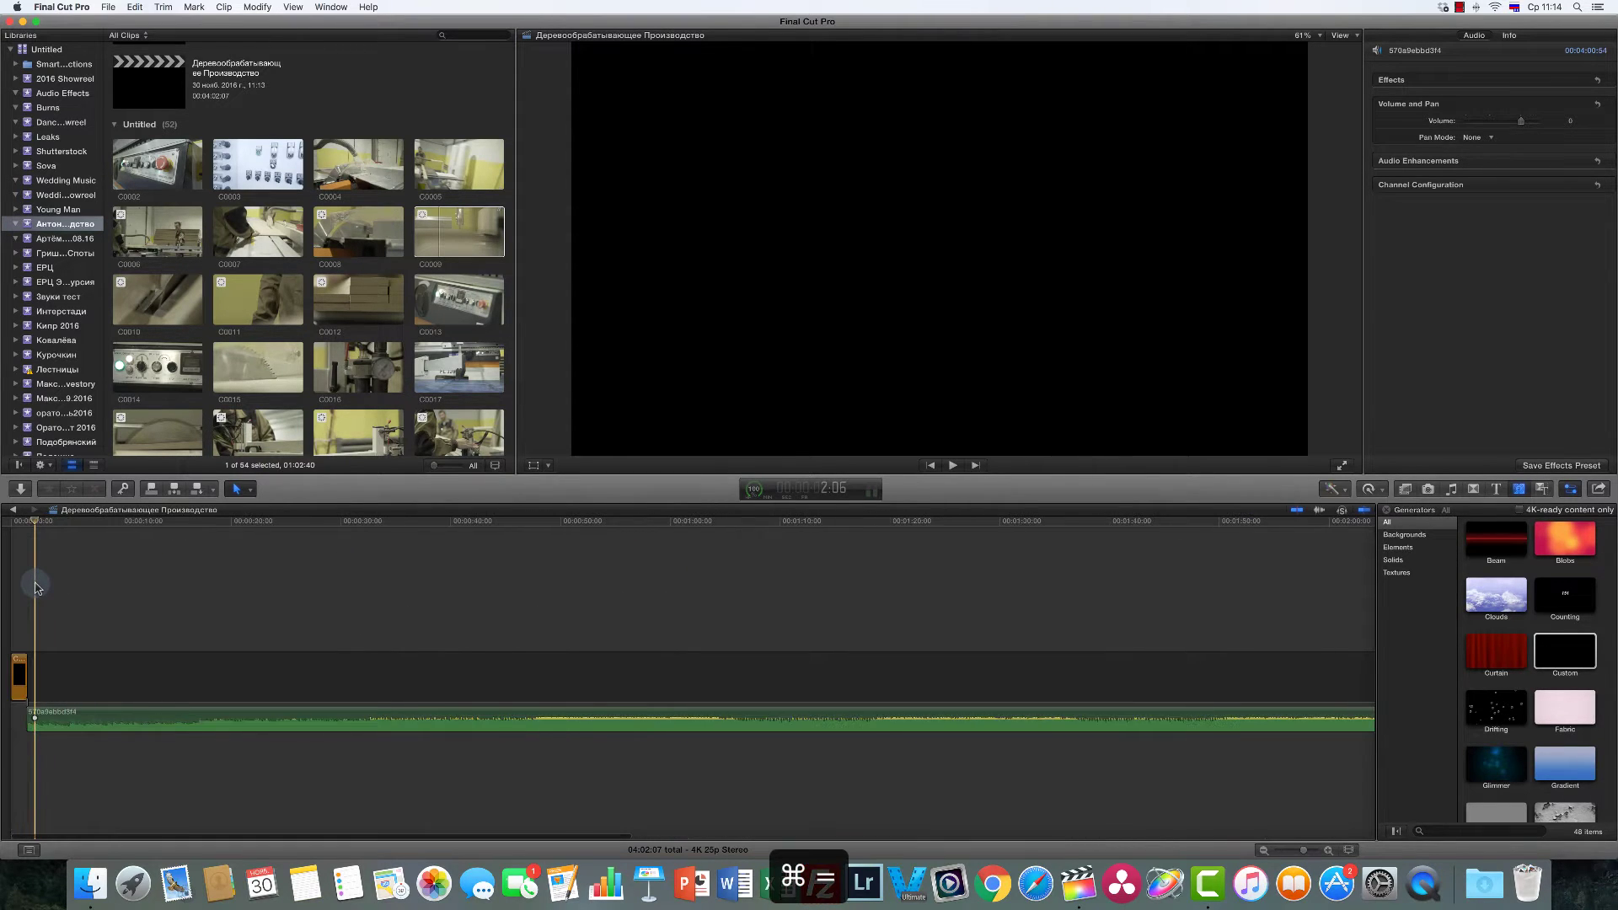
pyautogui.press('super+equal')
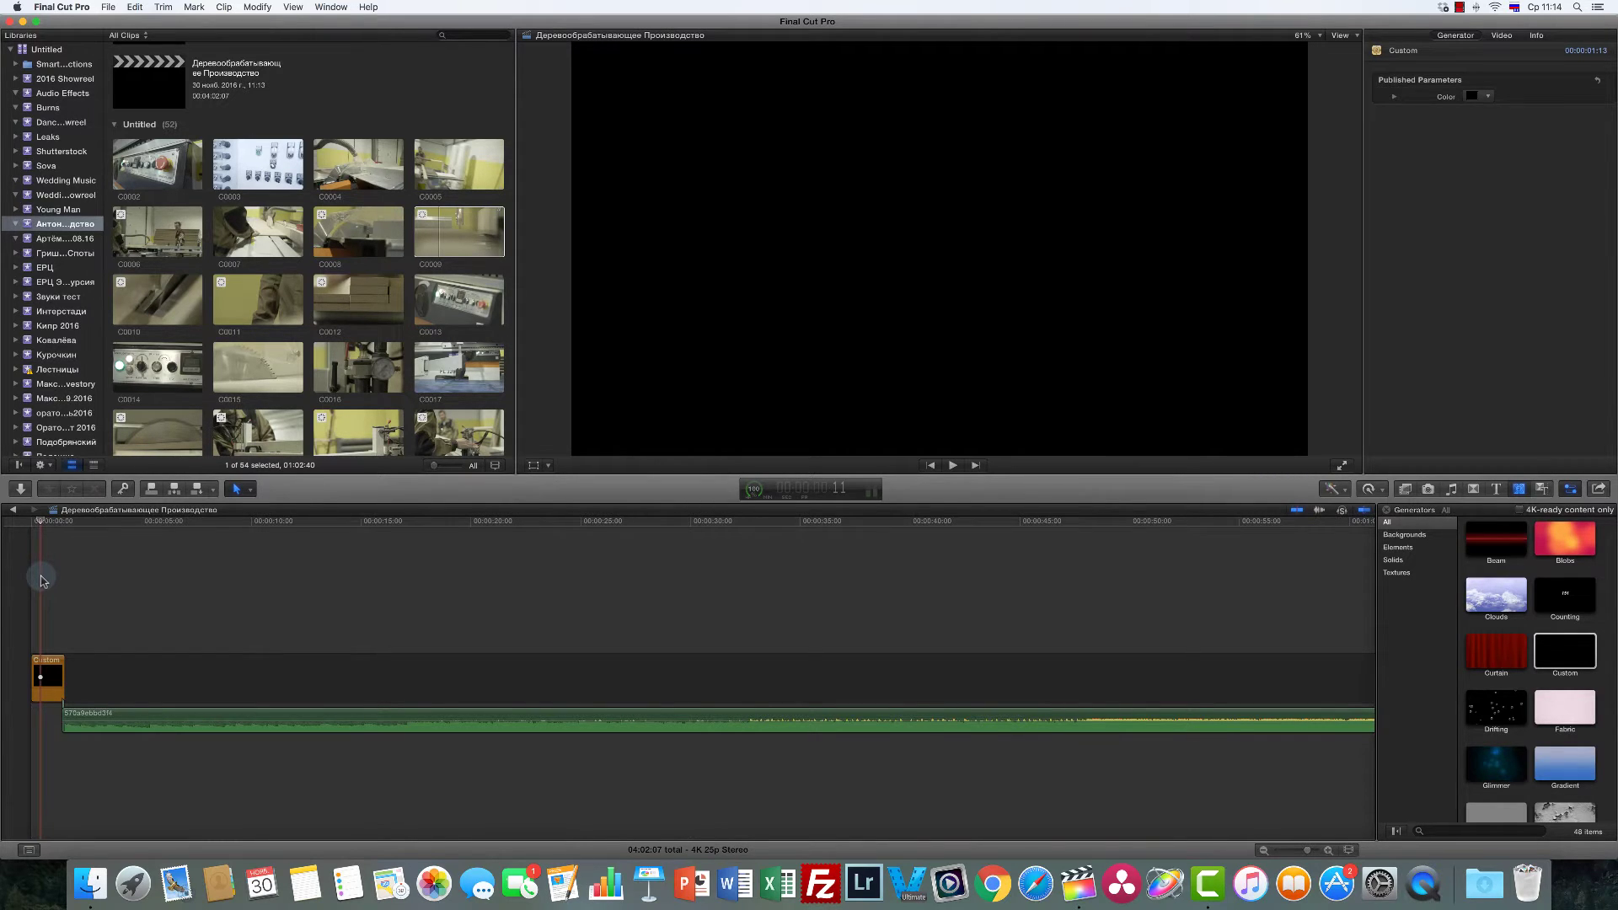
pyautogui.scroll(3, 333, 92)
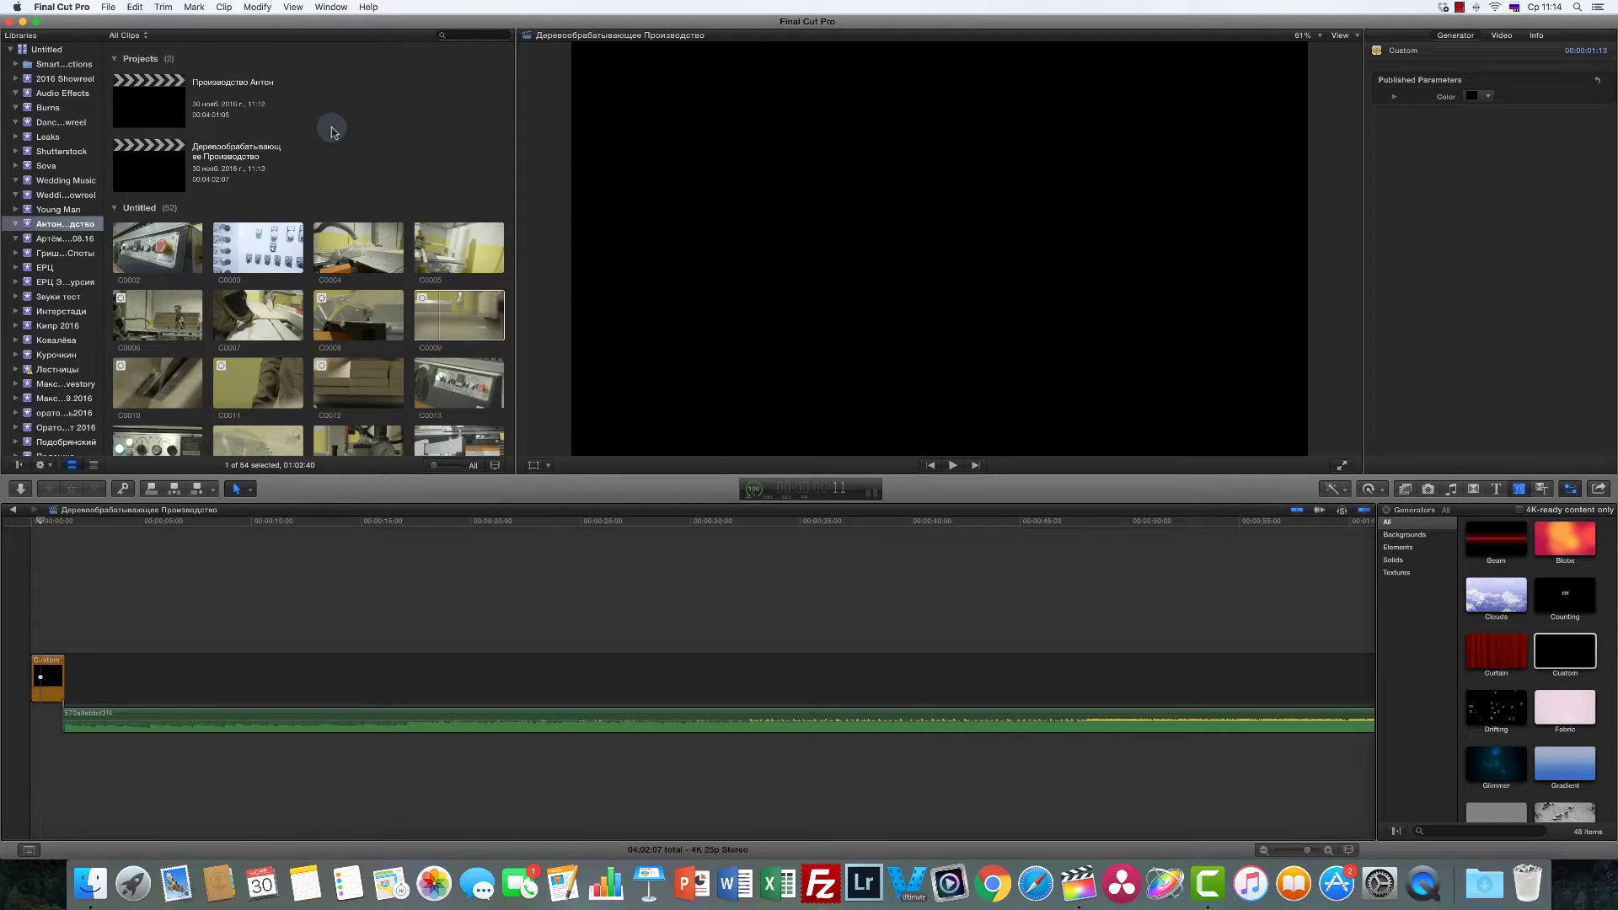
pyautogui.press('super+1')
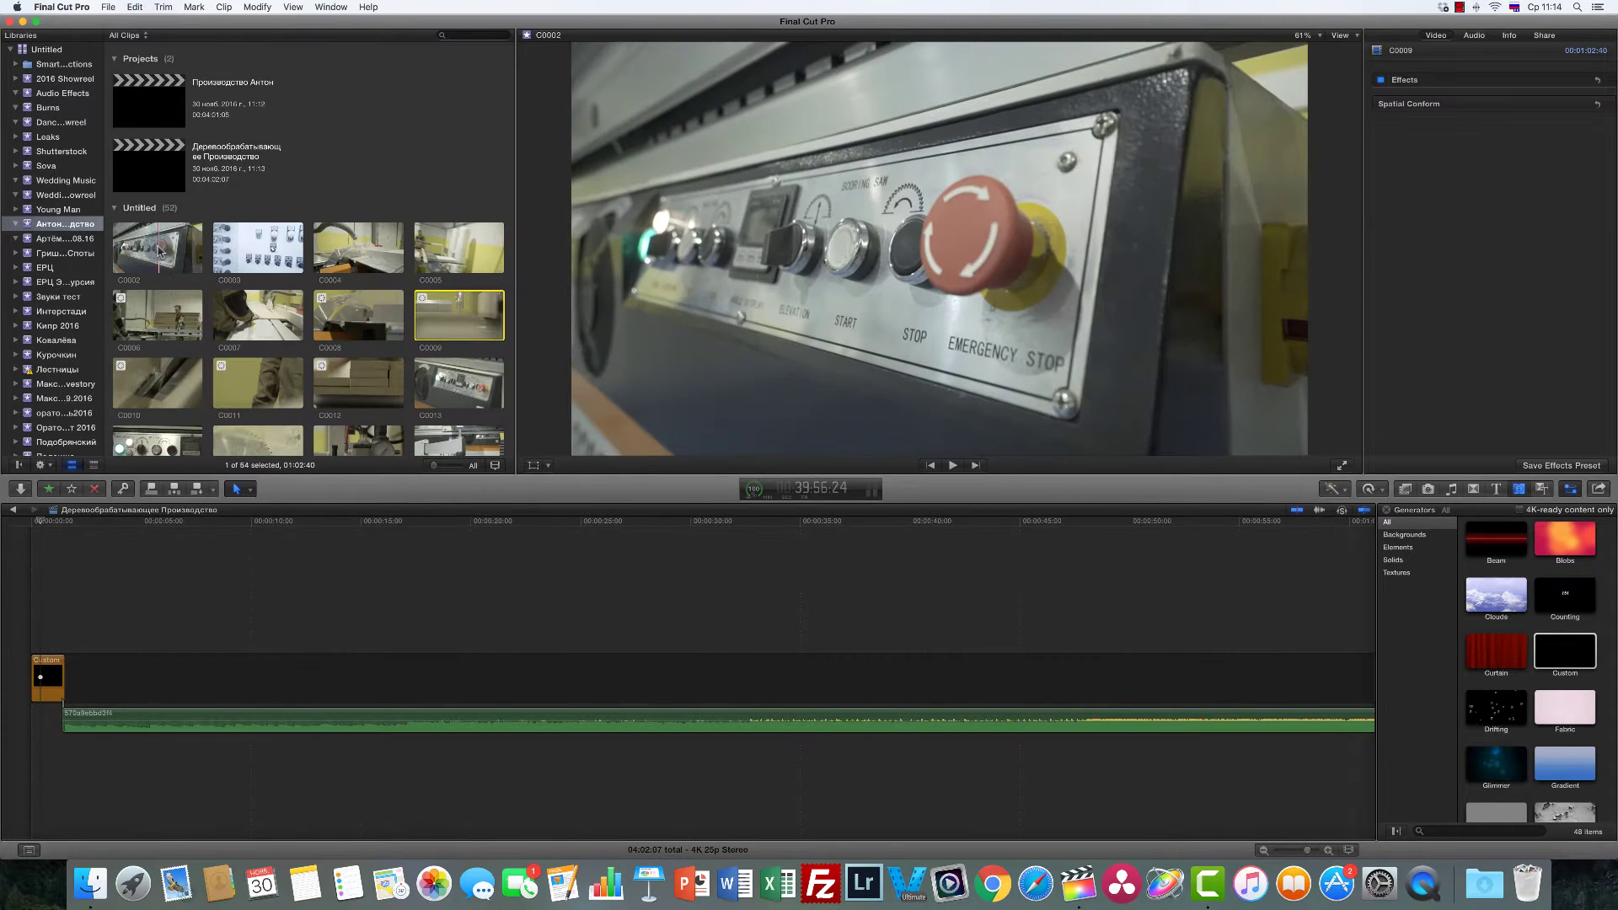
pyautogui.click(159, 251)
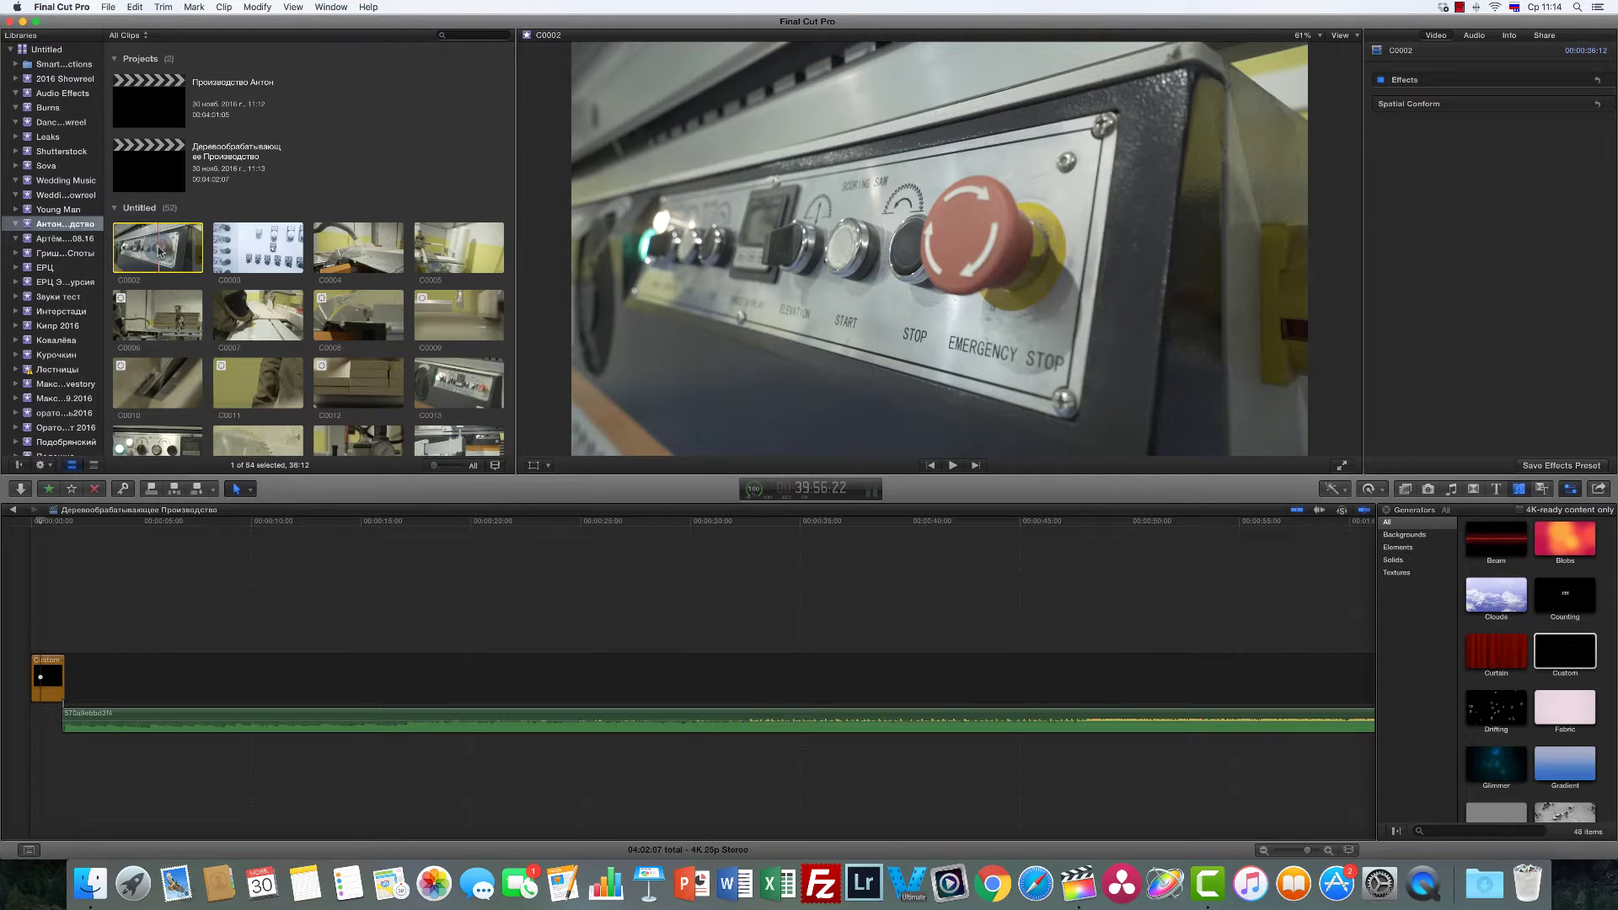
pyautogui.press('super+a')
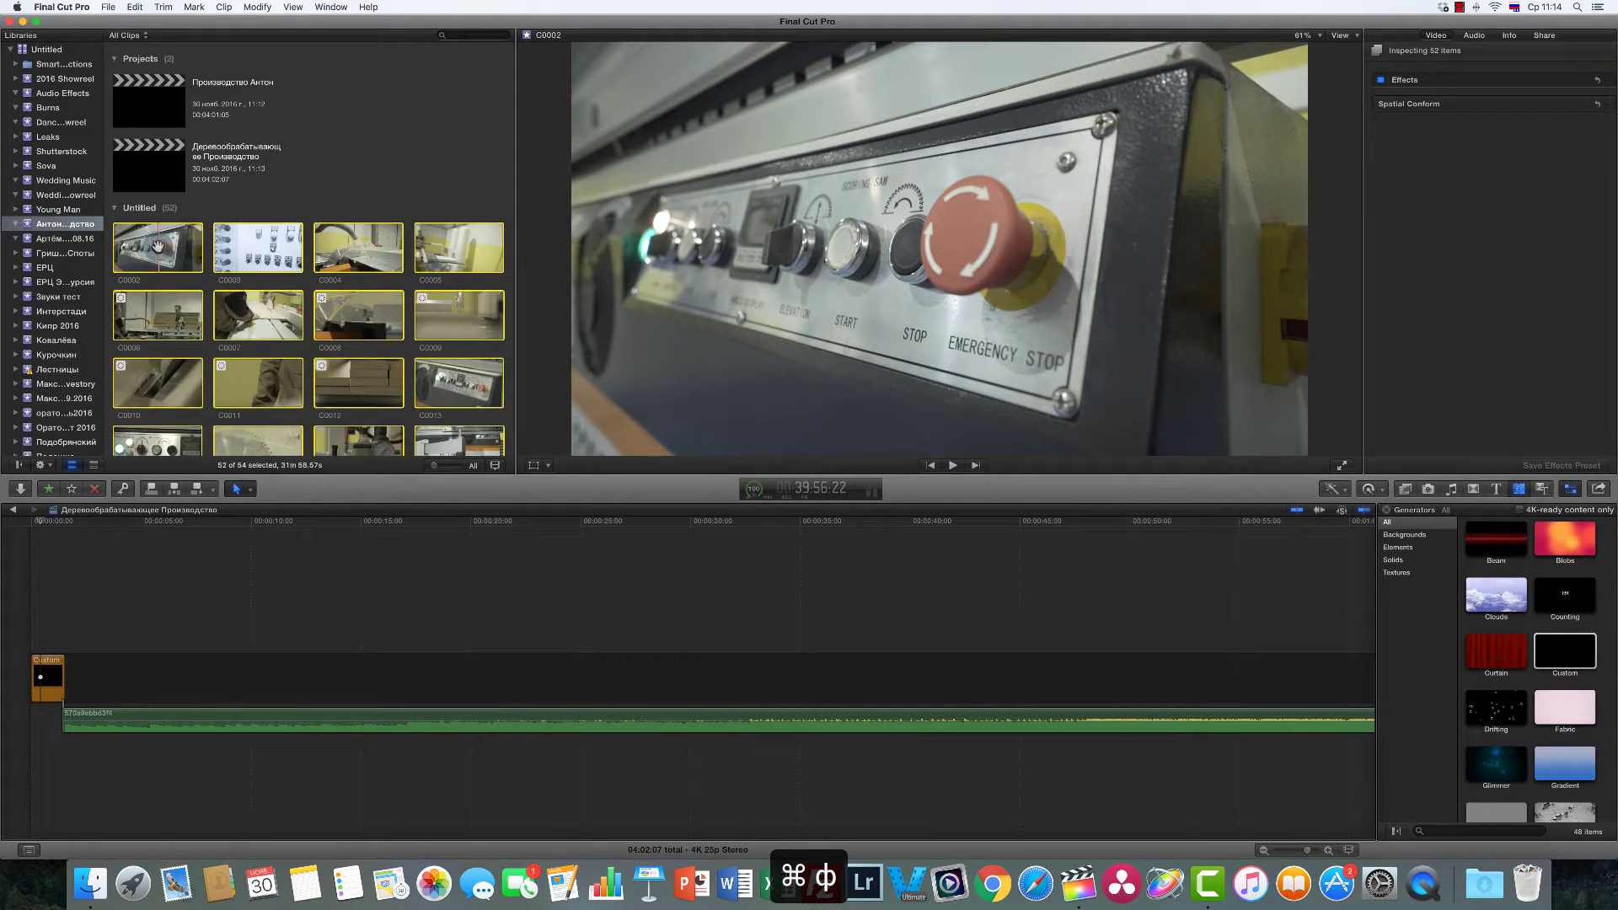
pyautogui.rightClick(160, 251)
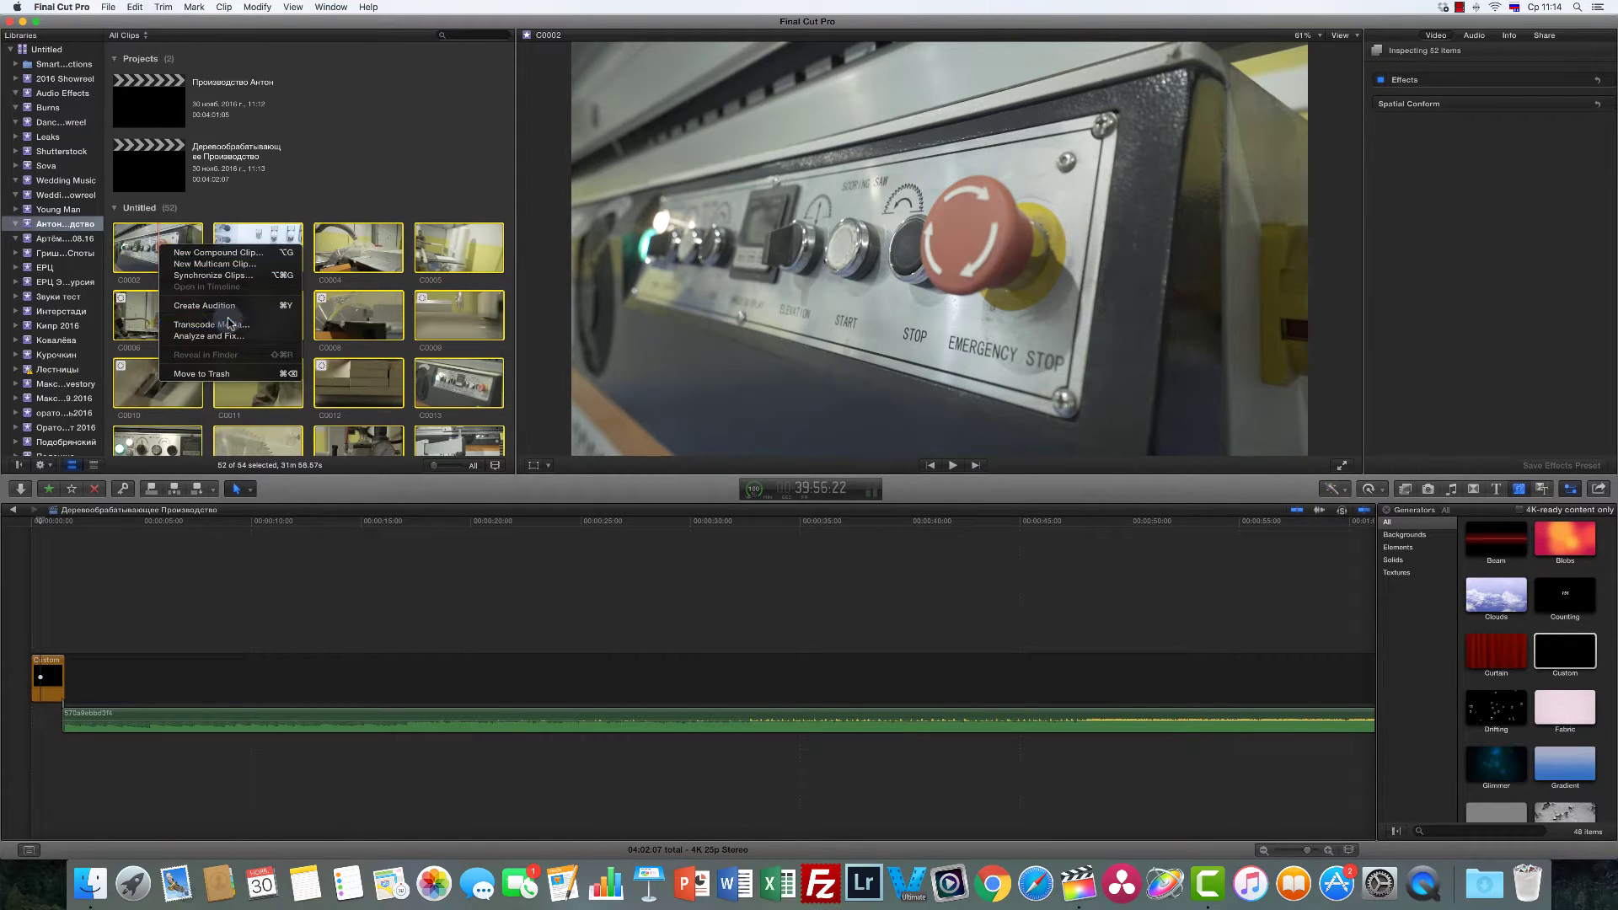
pyautogui.click(238, 329)
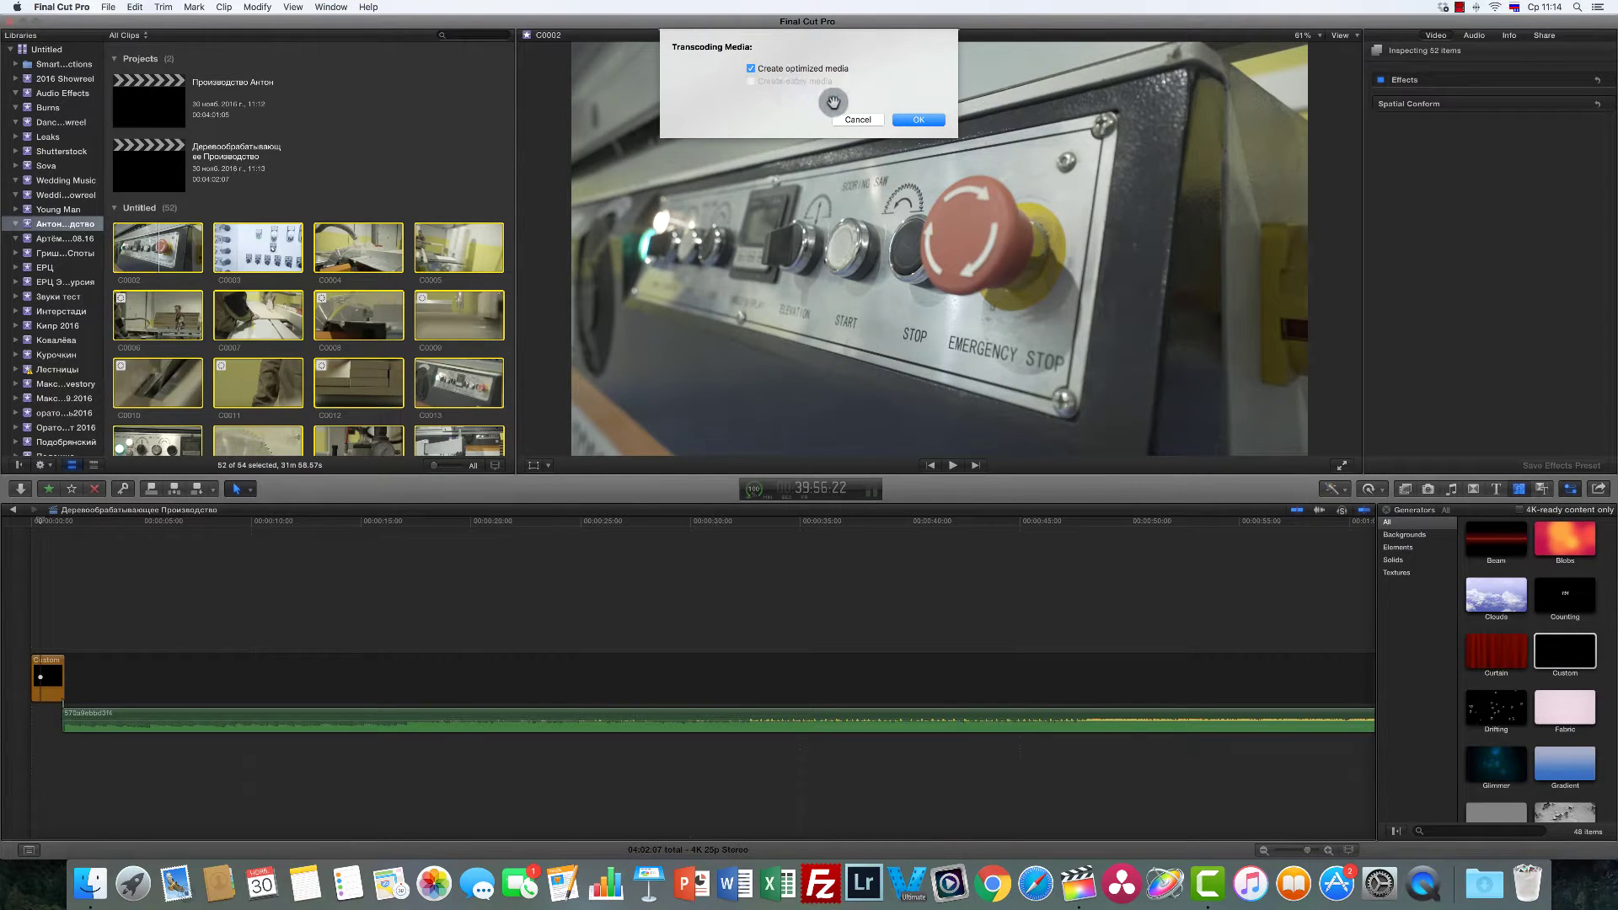
pyautogui.click(856, 120)
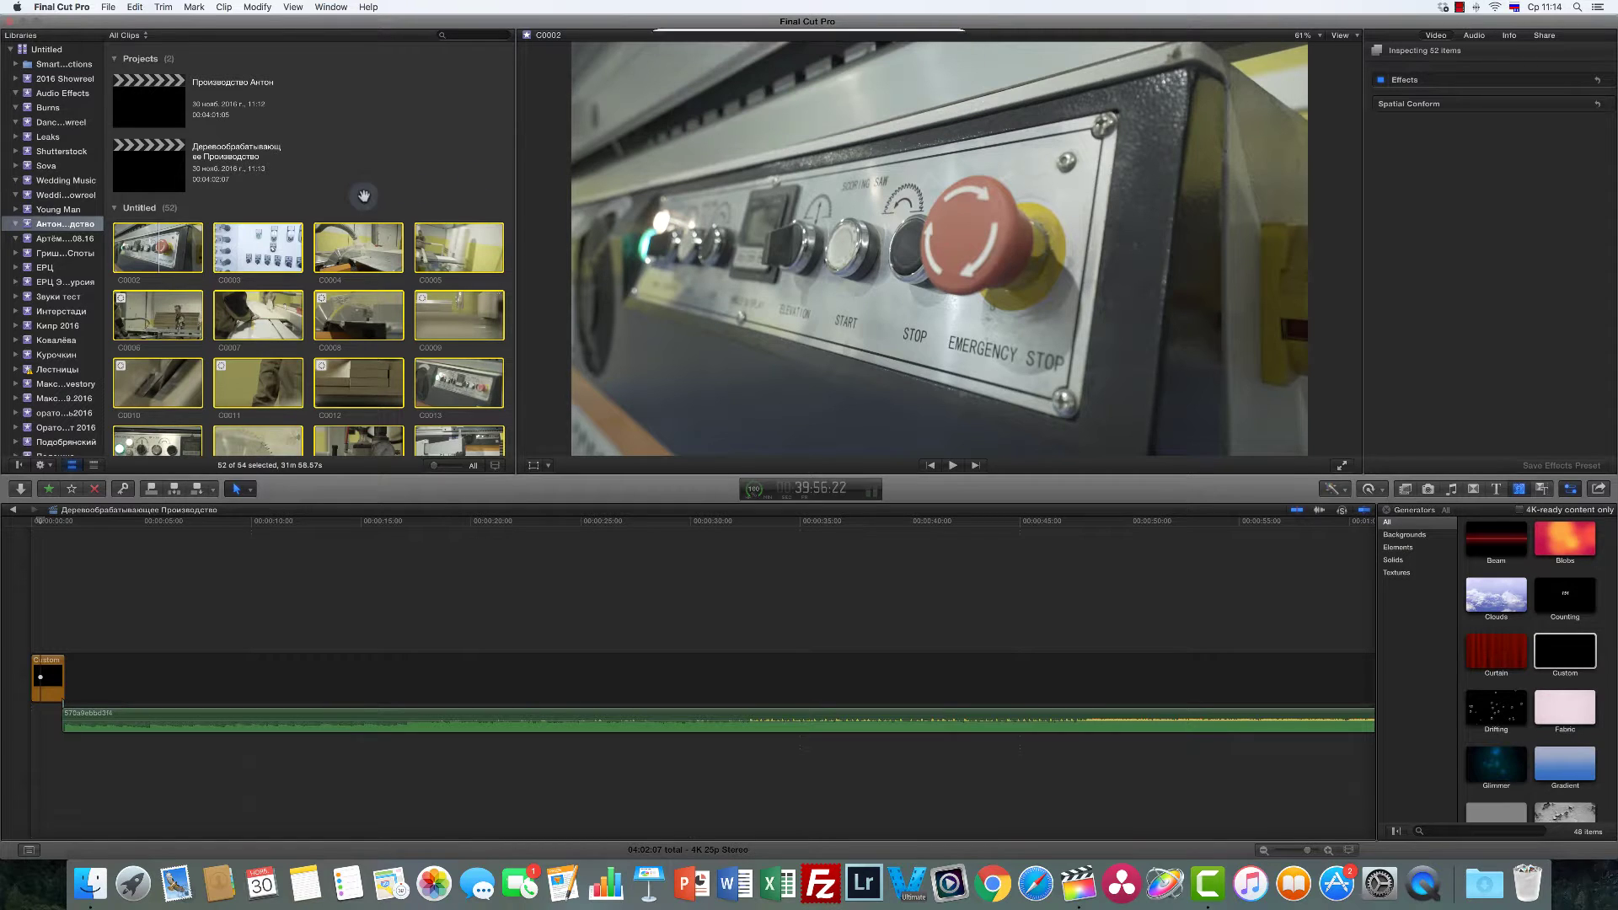
pyautogui.click(351, 193)
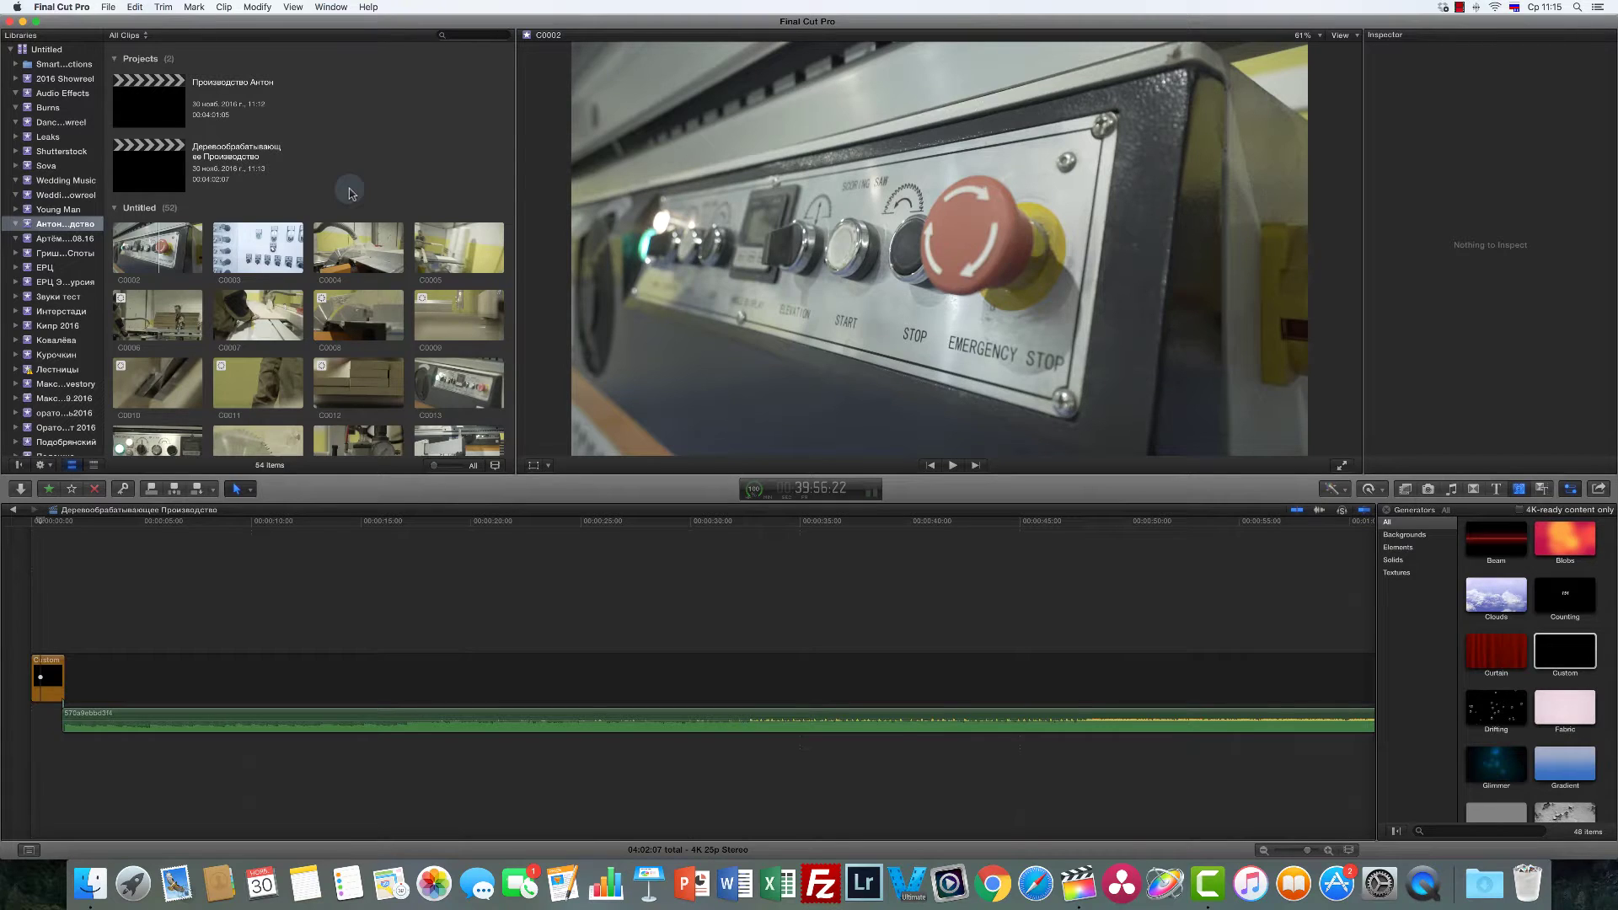
# Step: Select clip C0002 and switch the viewer's media playback to Proxy and back to Optimized/Original
pyautogui.click(163, 251)
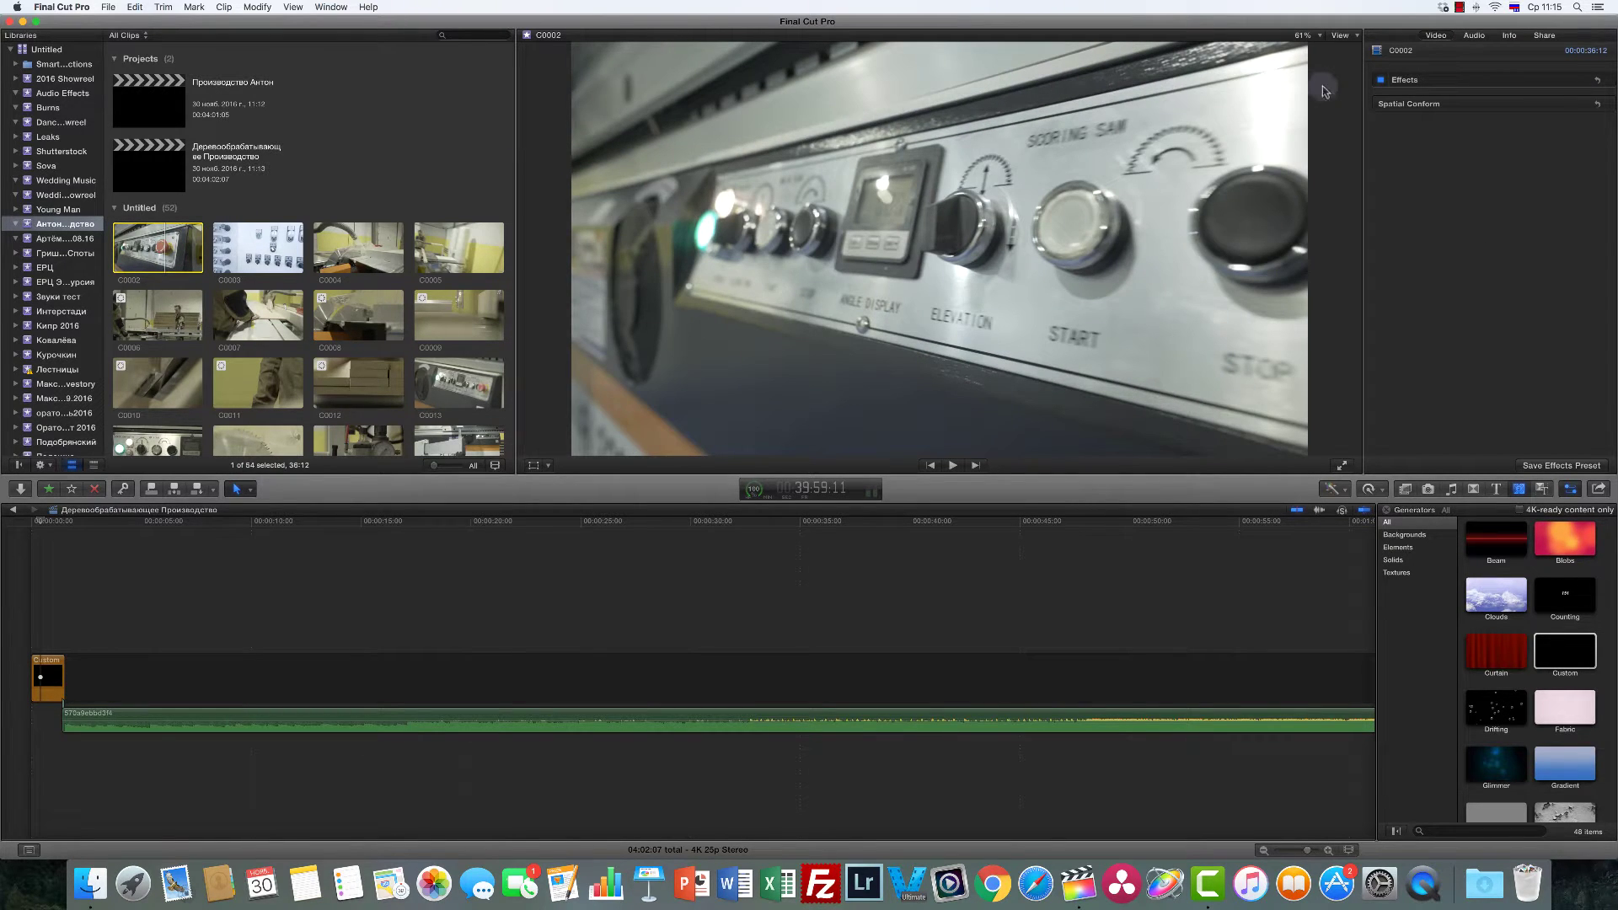
pyautogui.click(1355, 39)
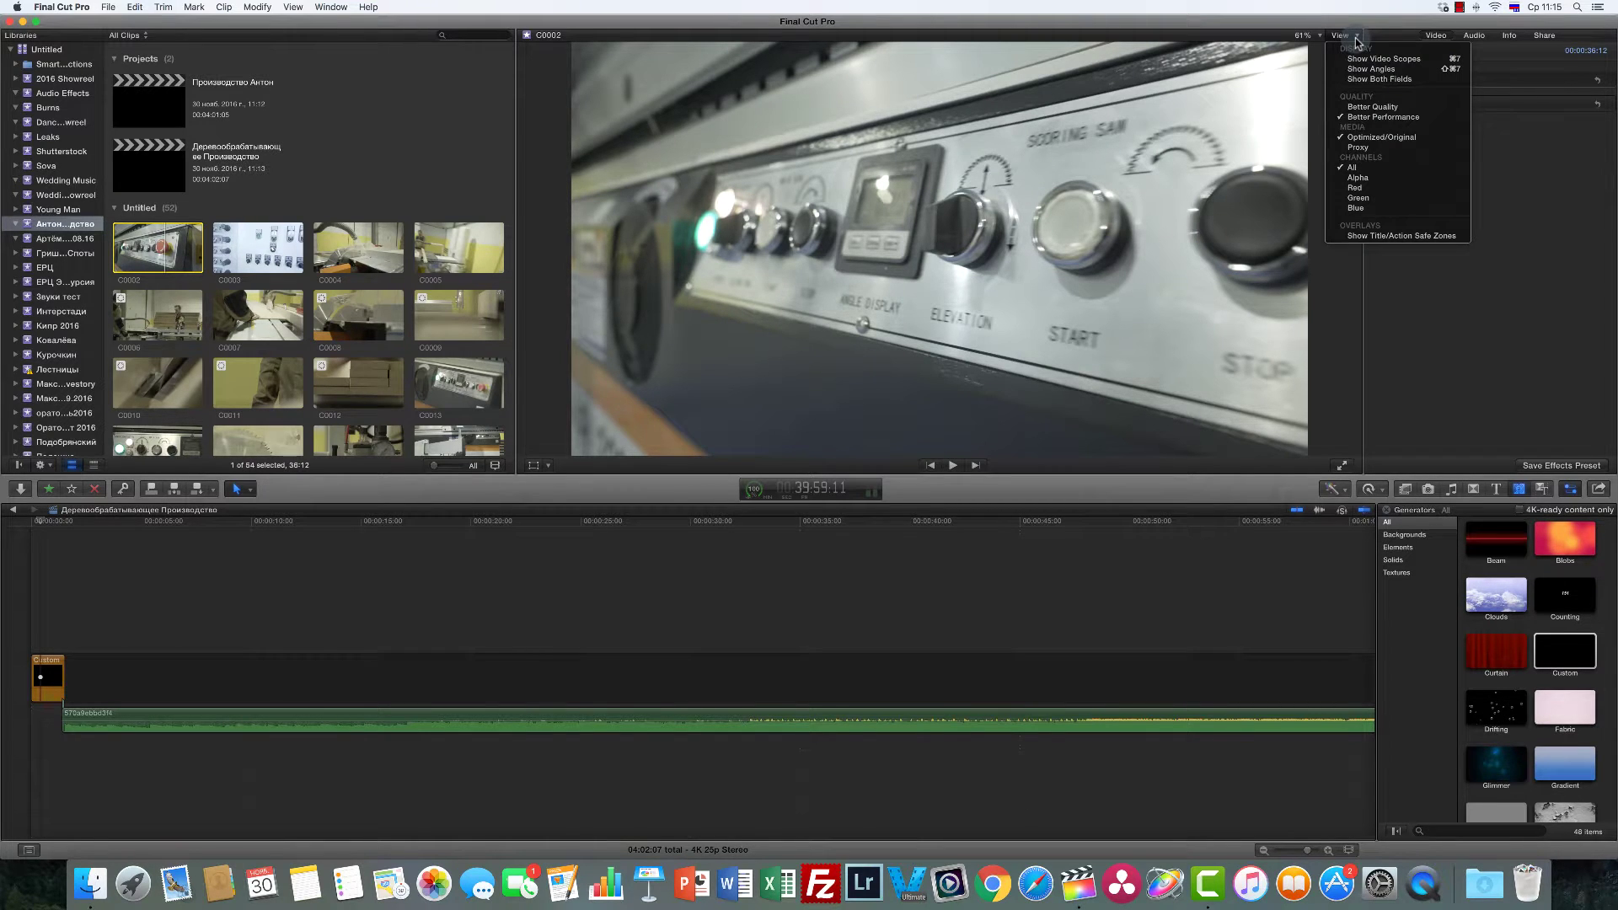
pyautogui.click(1380, 148)
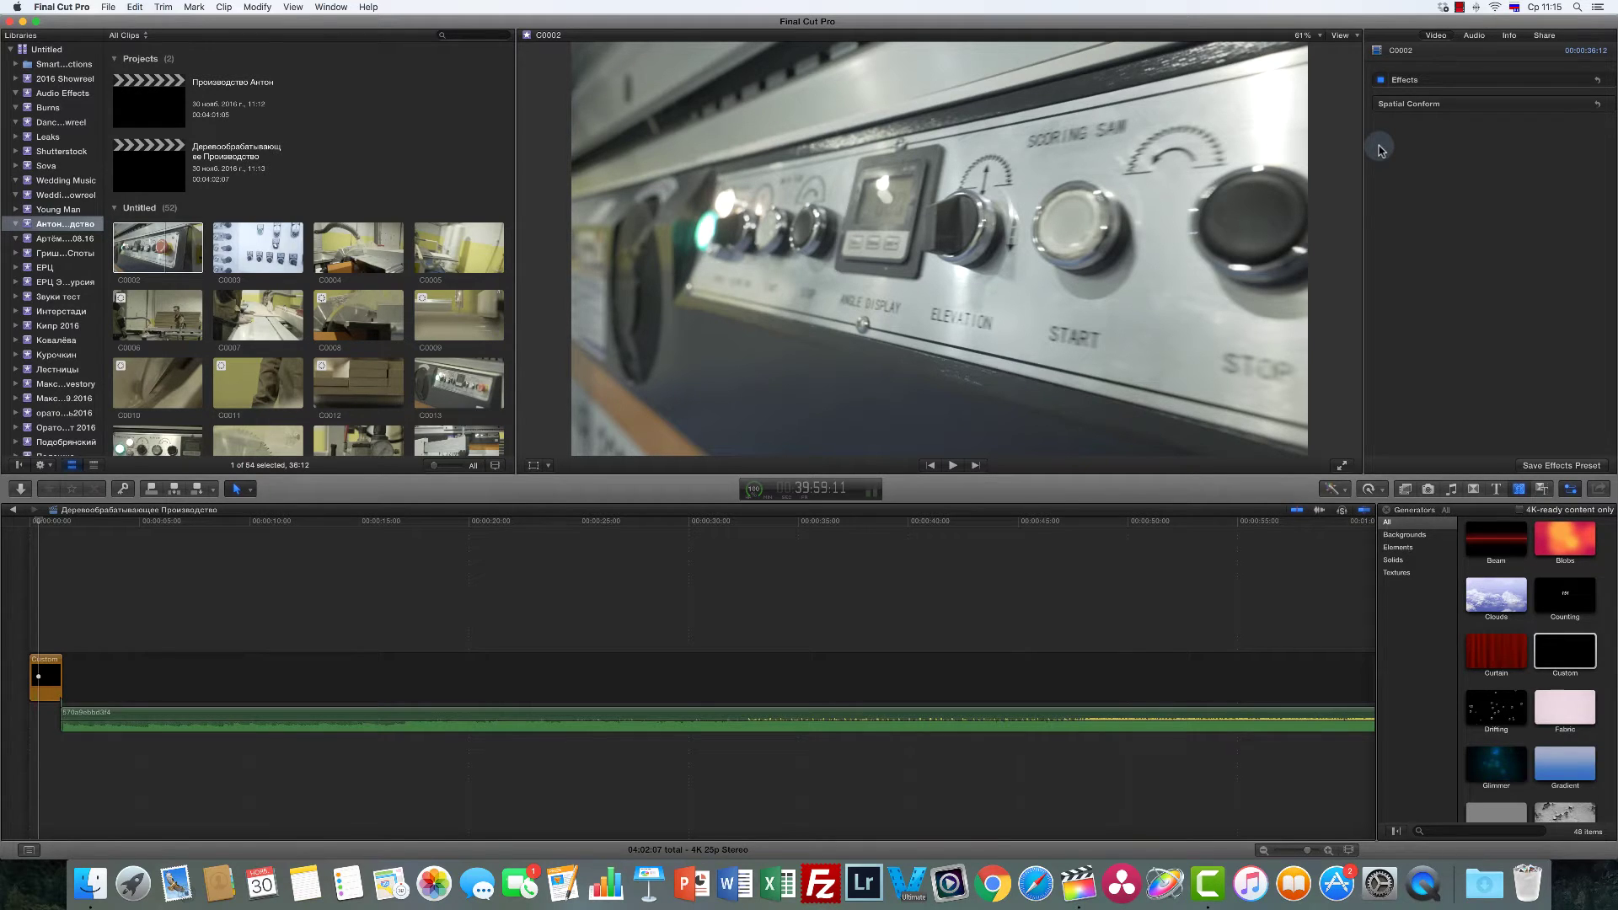
pyautogui.click(1341, 36)
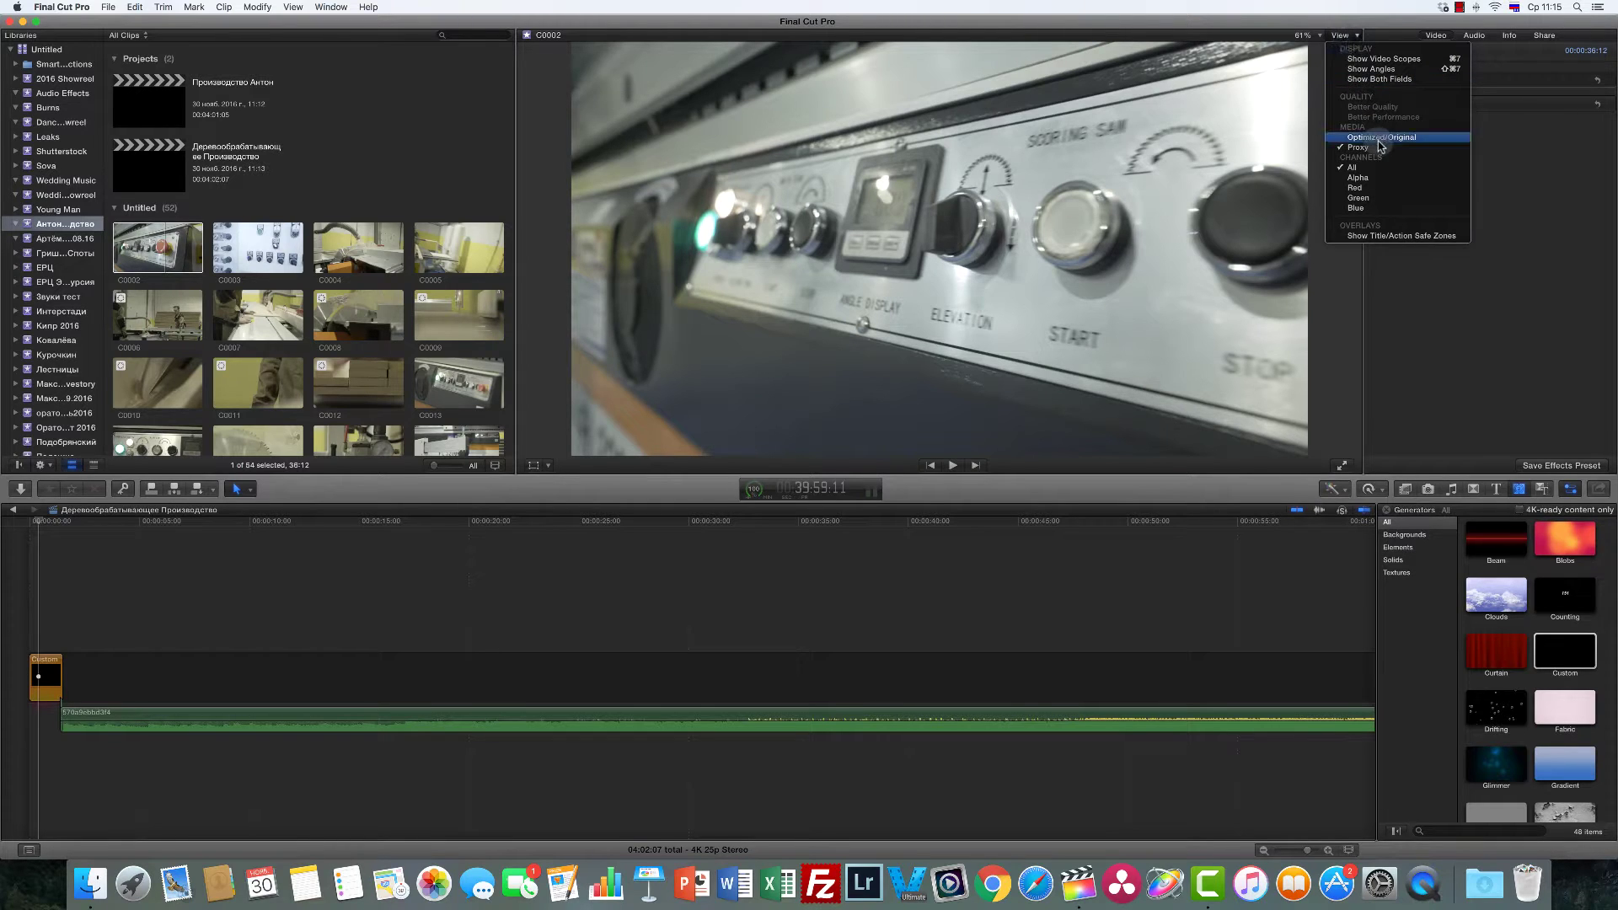
pyautogui.click(1356, 36)
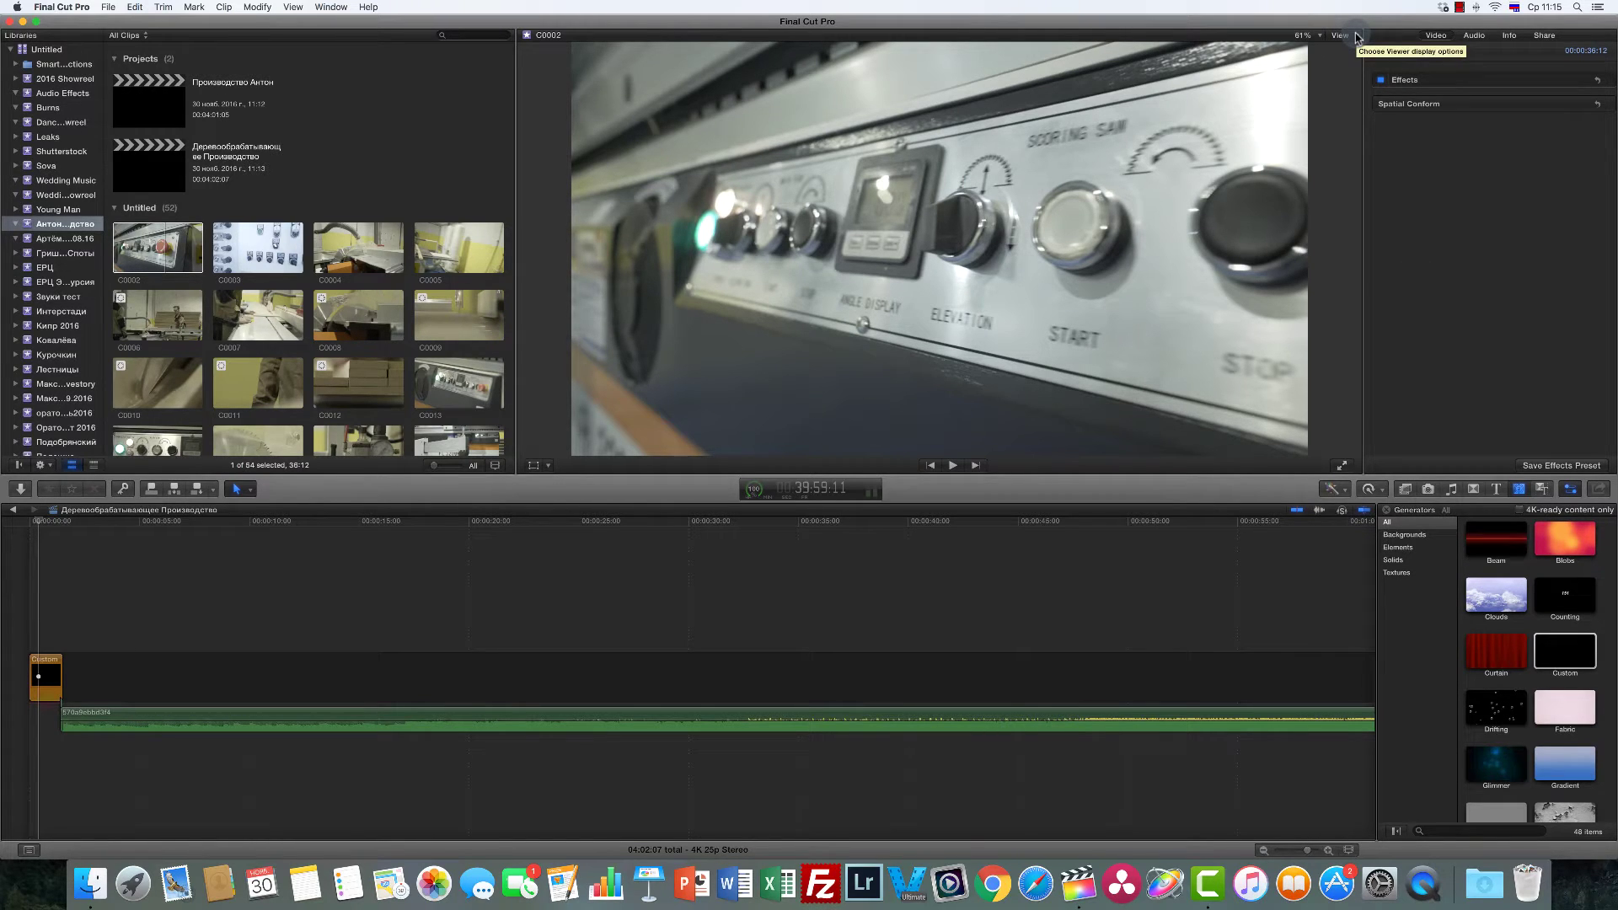
# Step: Expand the event filmstrips, mark an In point in C0004 at 42:17:15, and append the clip from there after the Custom generator
pyautogui.click(48, 607)
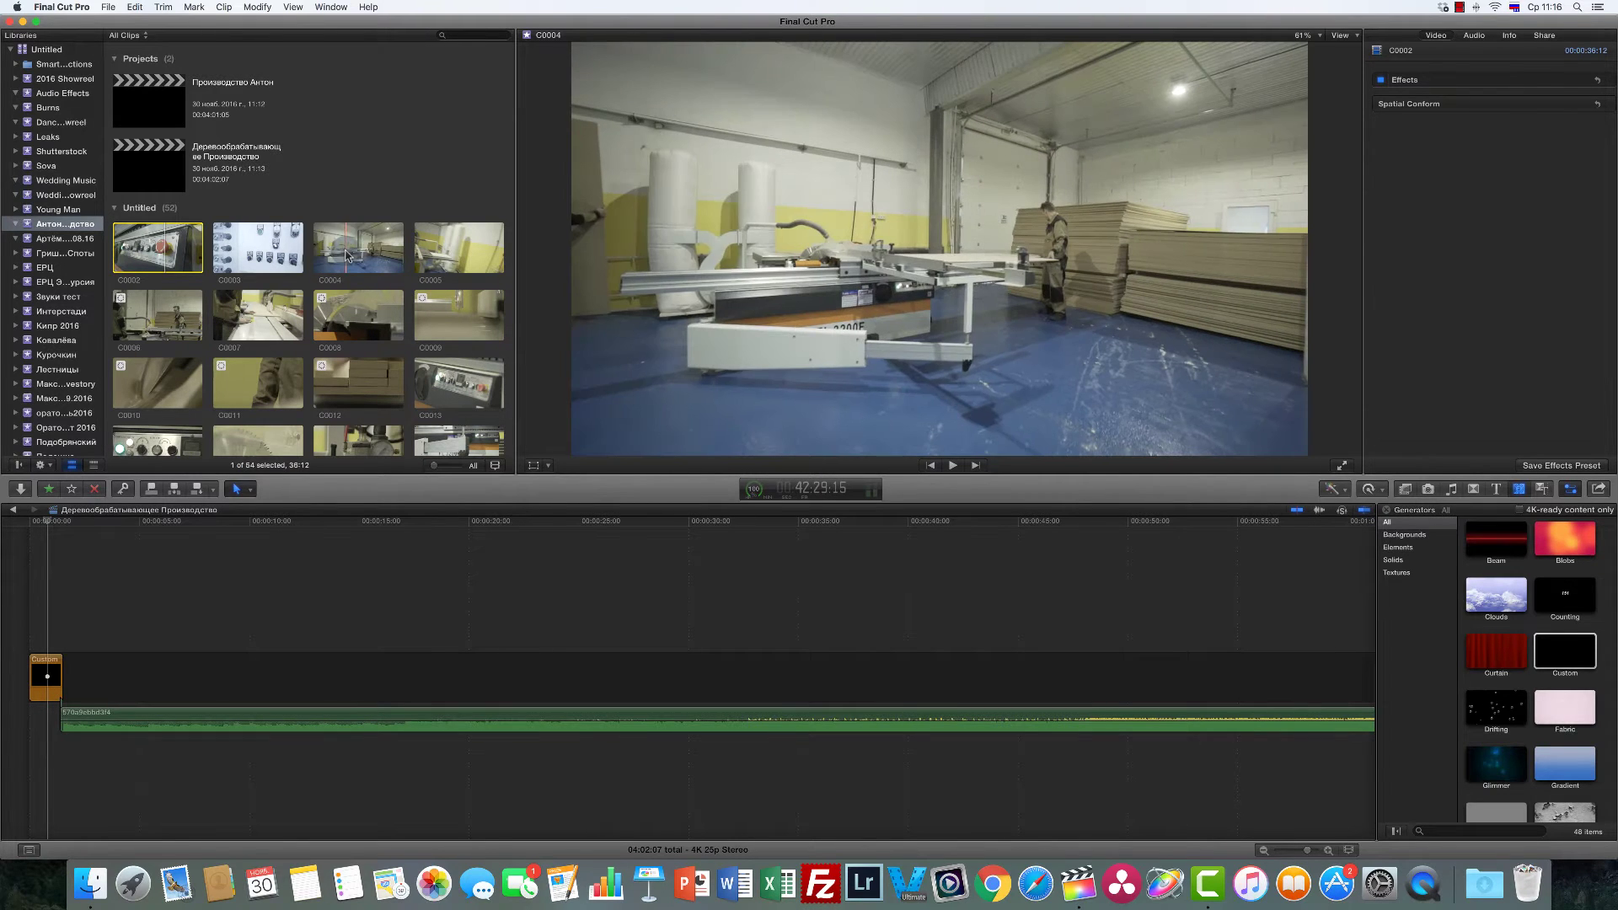
pyautogui.click(352, 256)
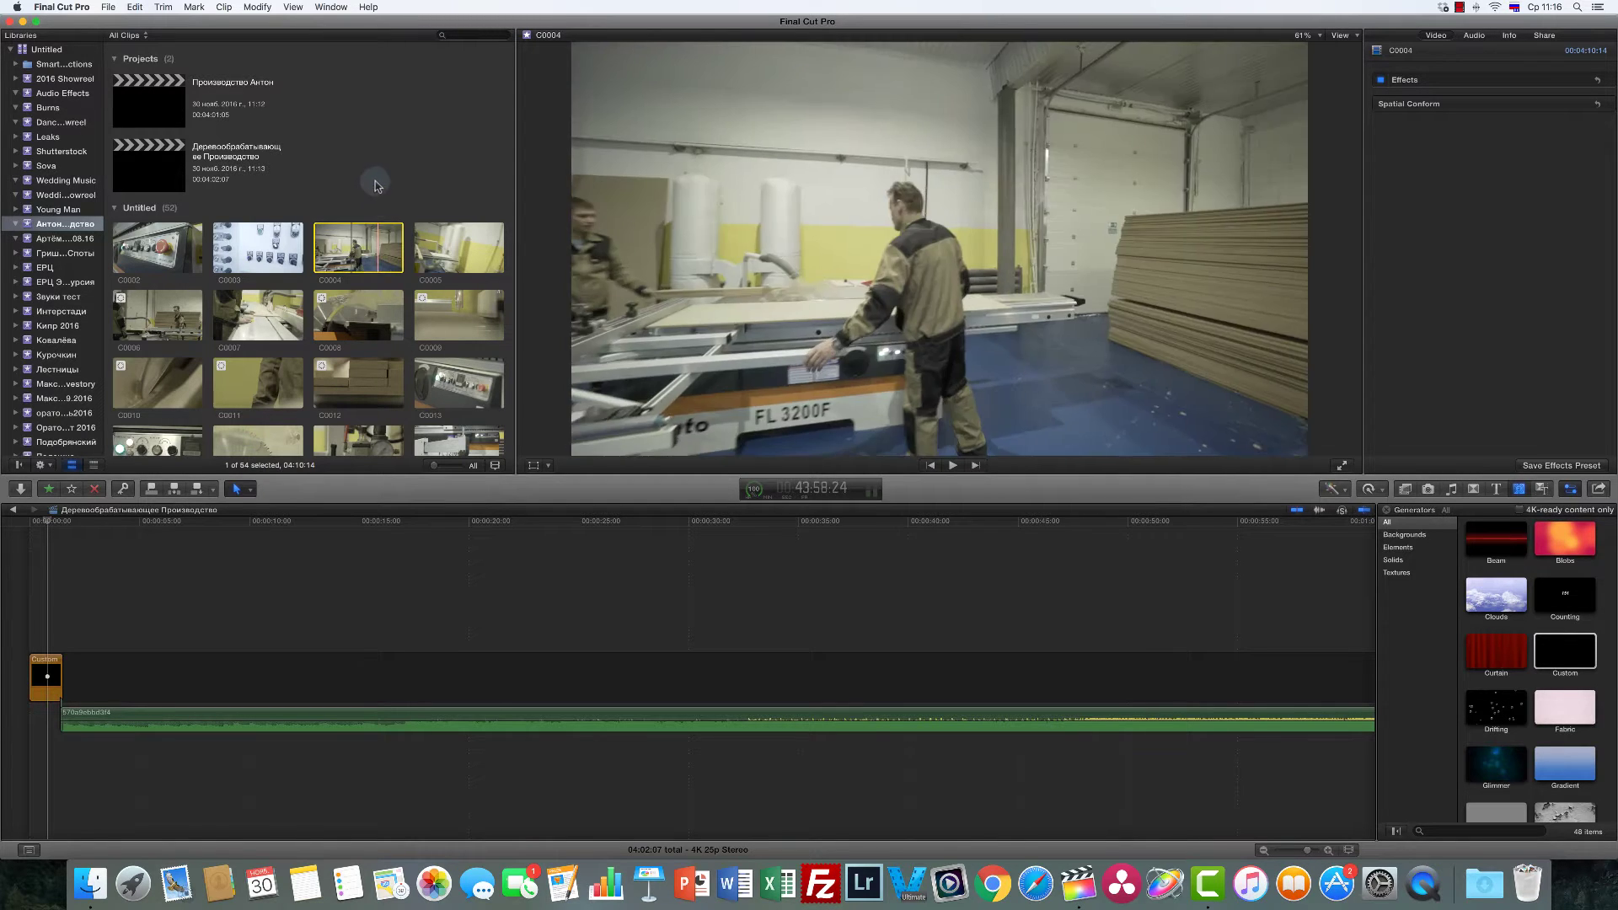
pyautogui.press('super+equal')
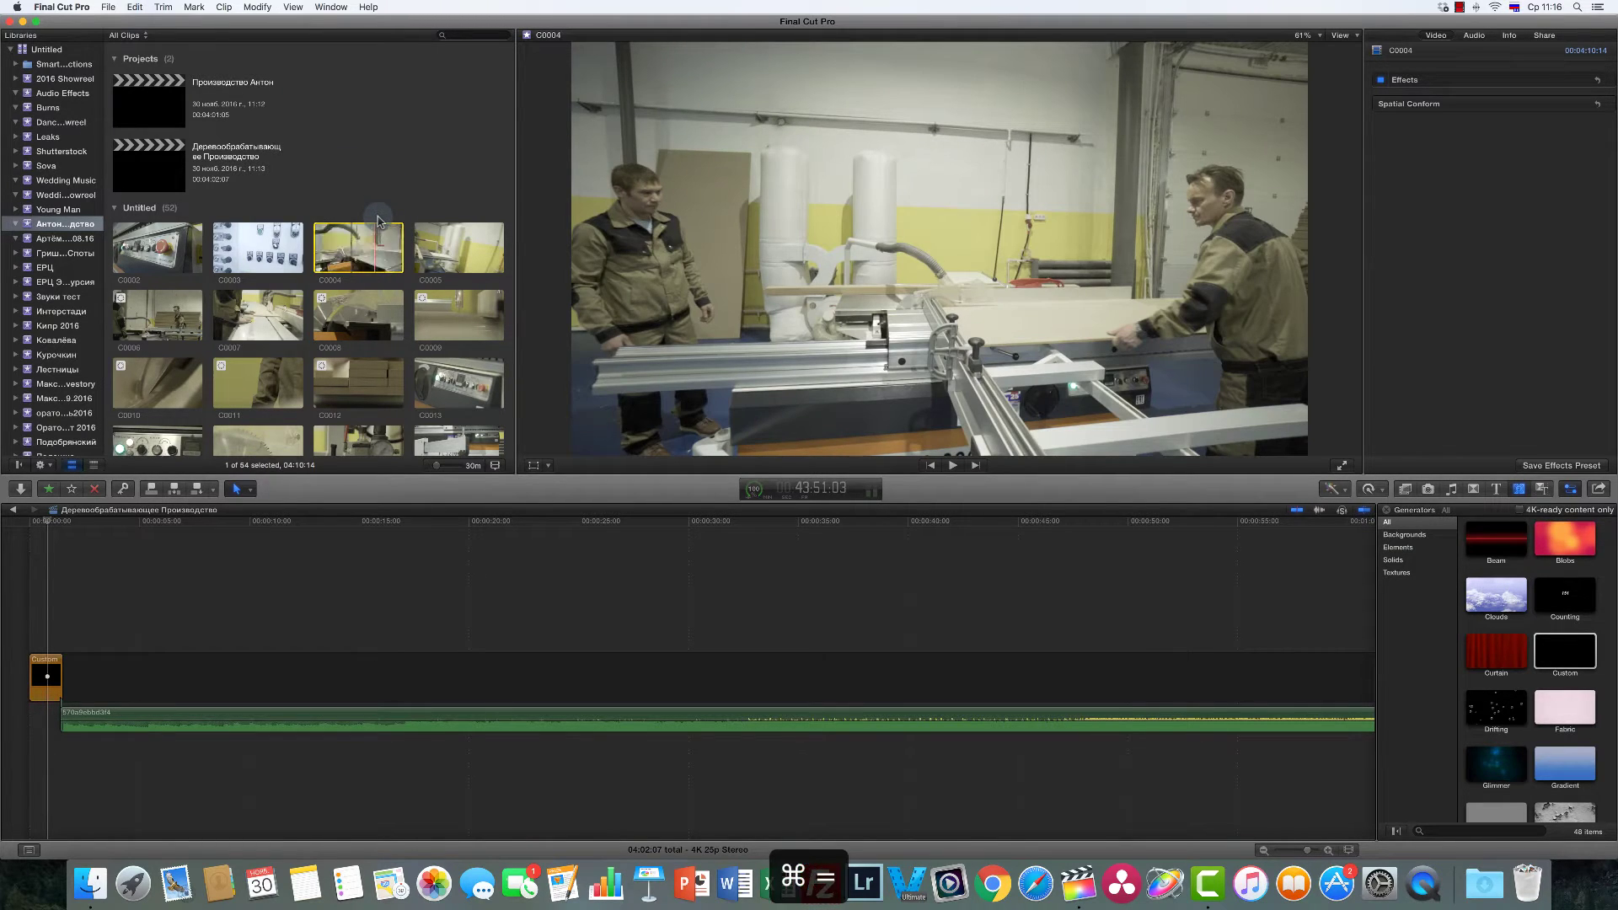
pyautogui.press('super+equal')
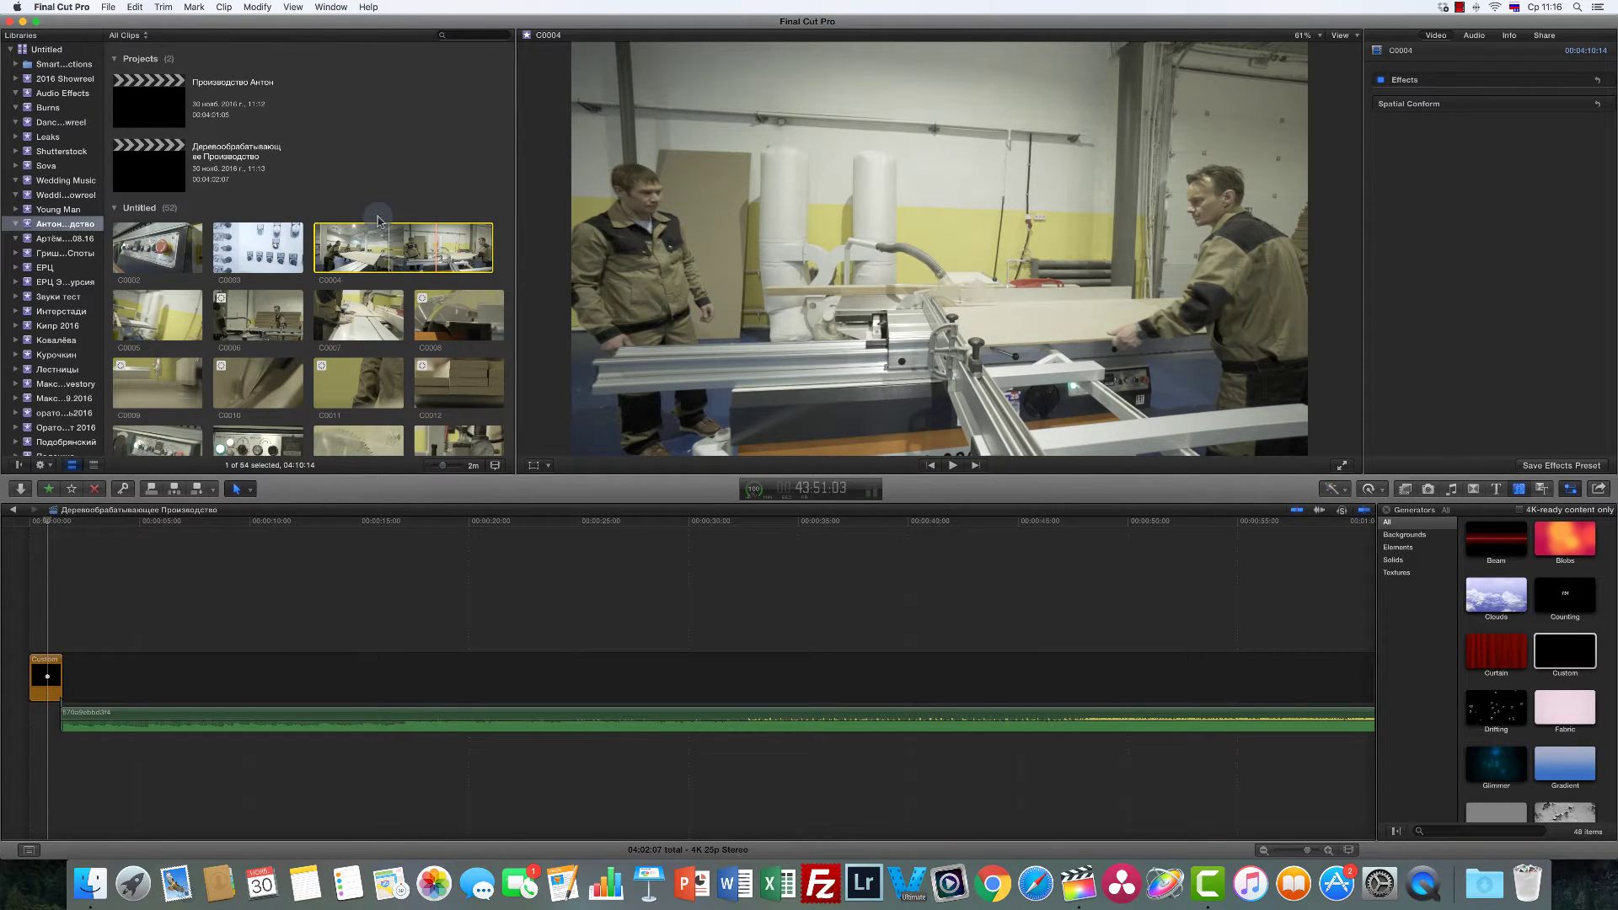
pyautogui.press('super+equal')
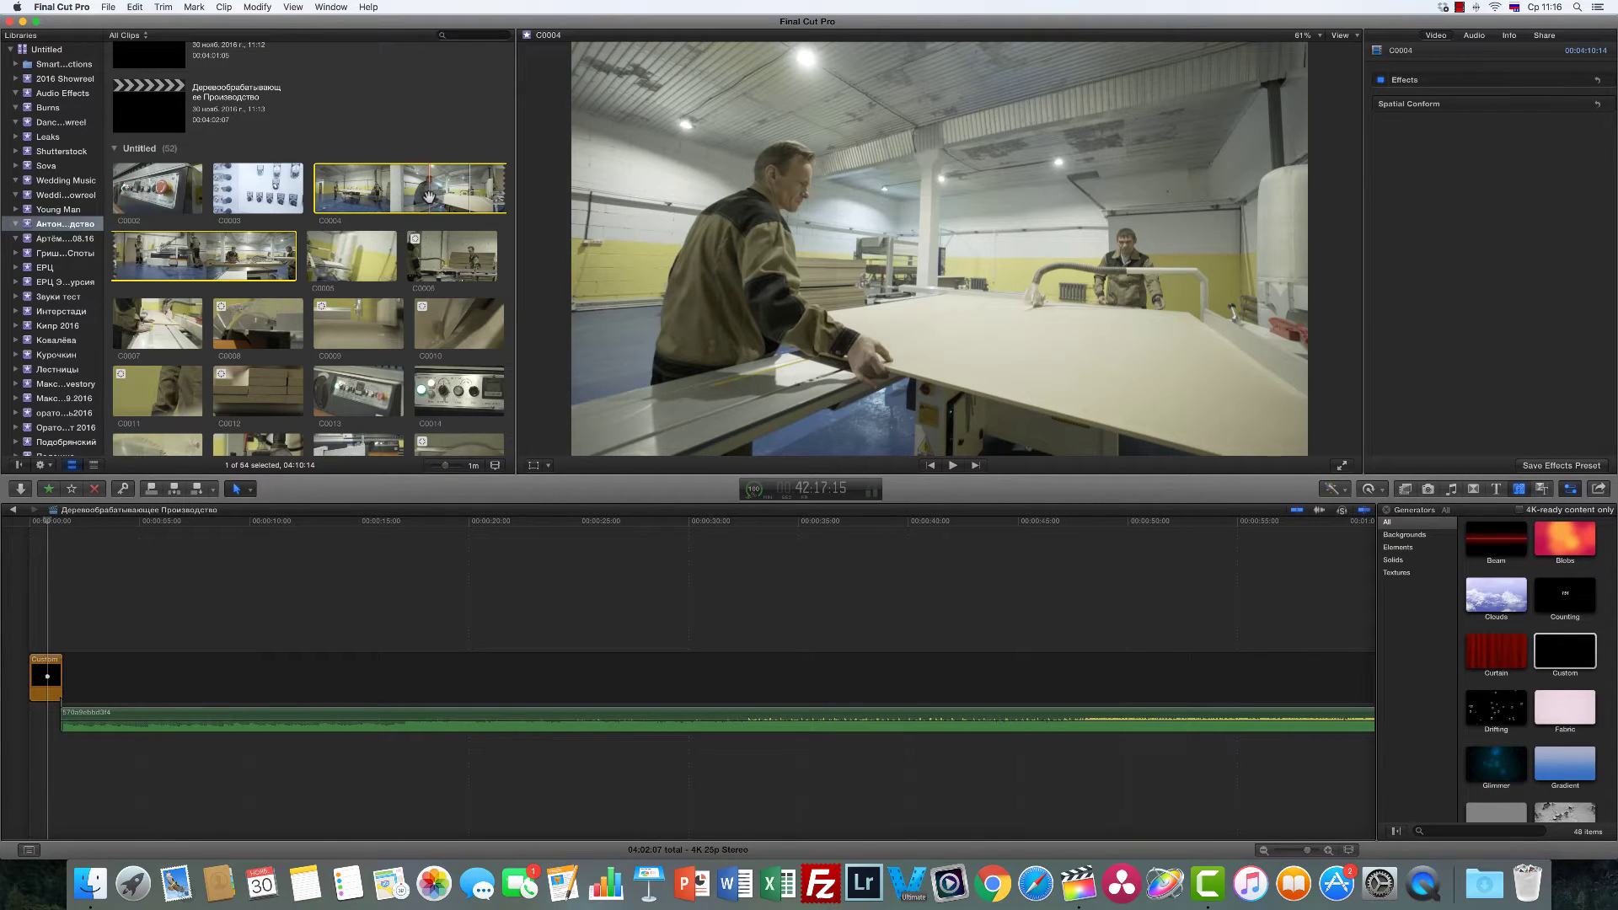
pyautogui.press('i')
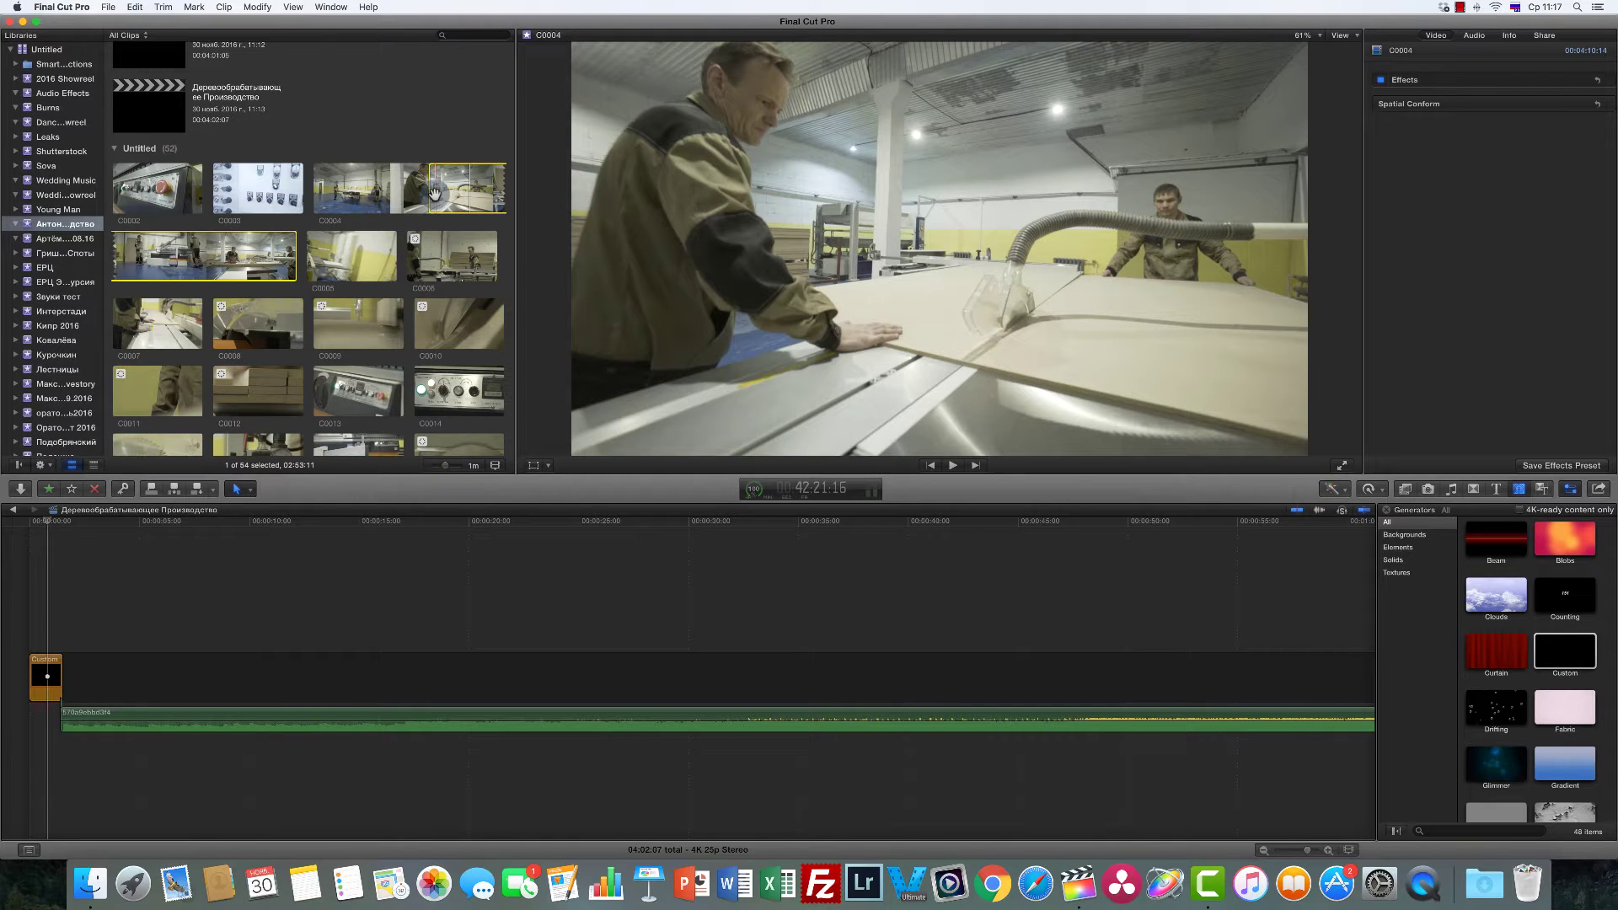
pyautogui.press('e')
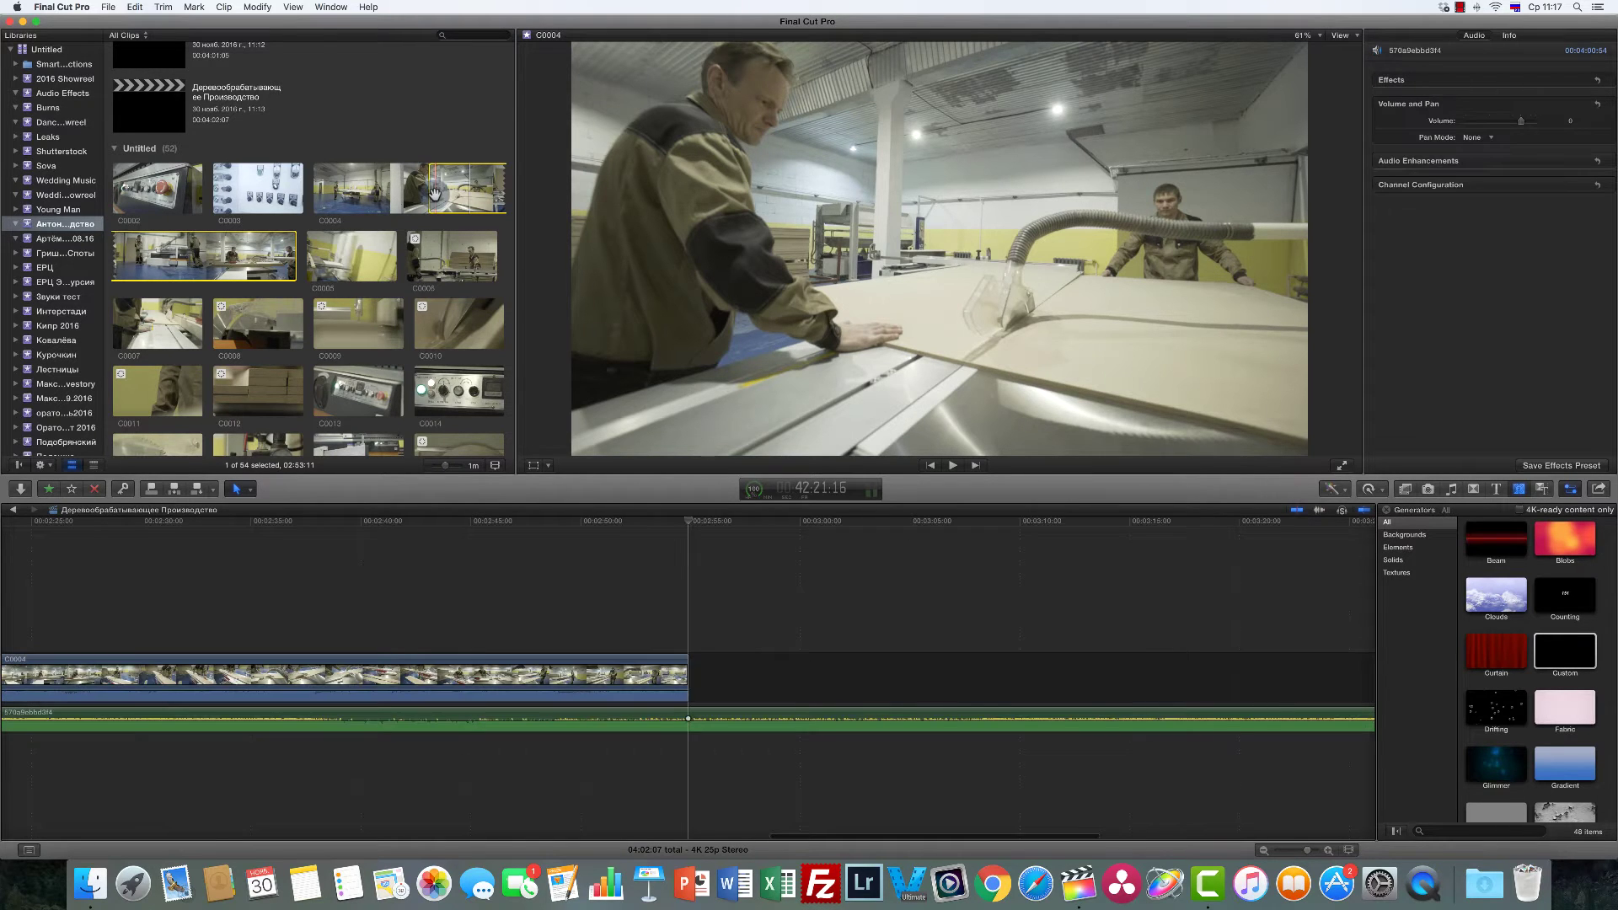
# Step: Return to the start of the timeline and select the C0004 clip that follows the black opening
pyautogui.hscroll(-15, 410, 593)
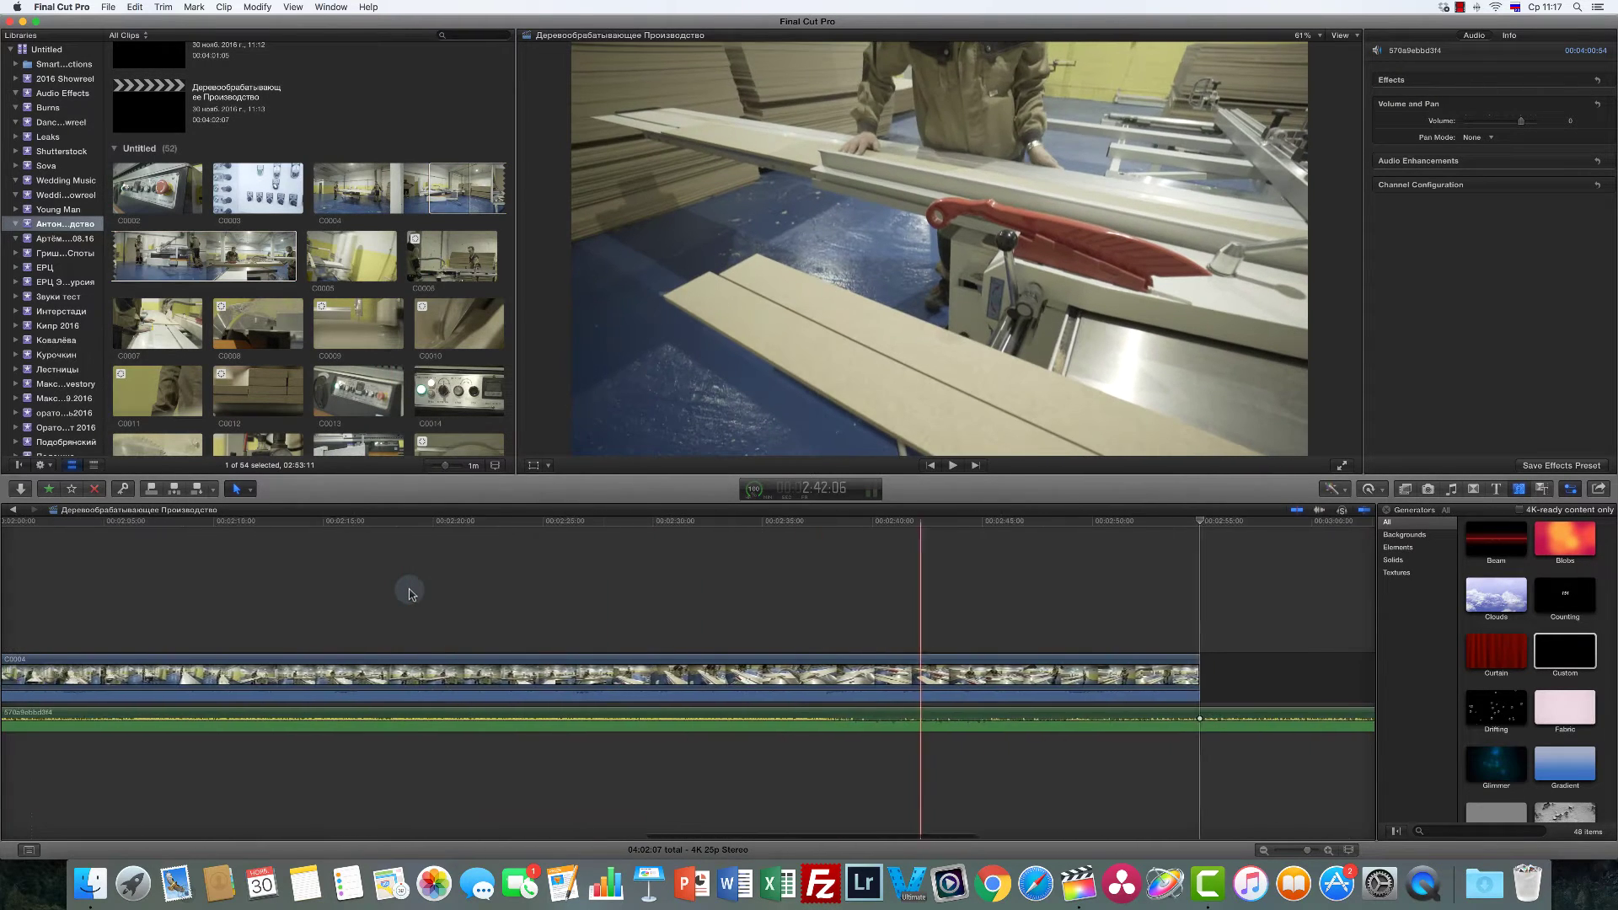
pyautogui.hscroll(-10, 410, 593)
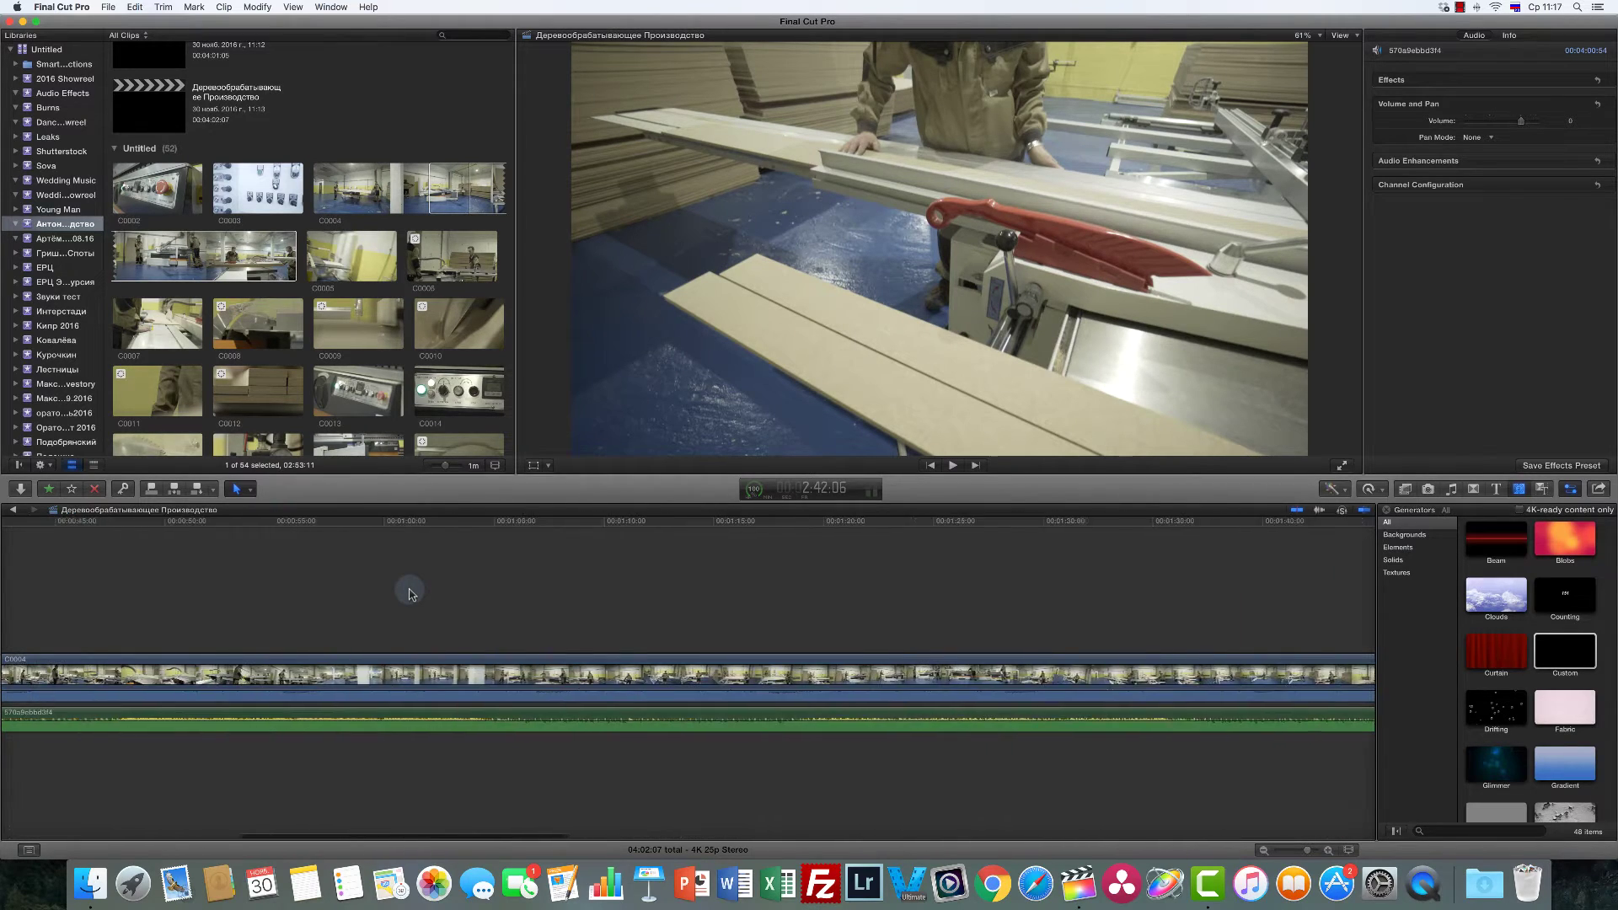
pyautogui.press('w')
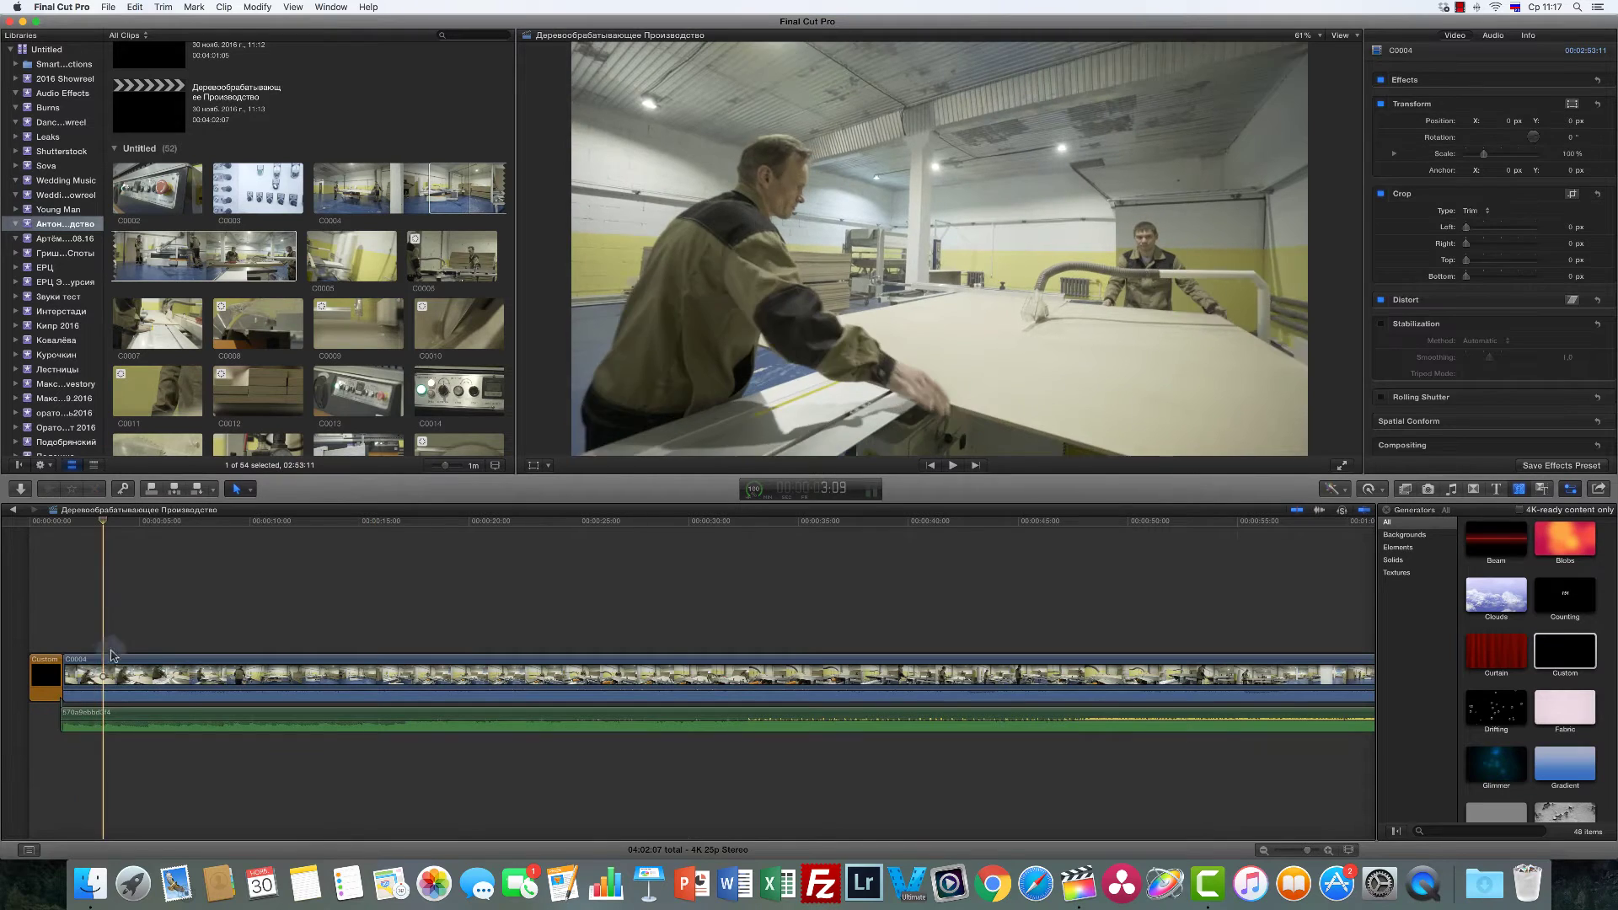
pyautogui.click(112, 679)
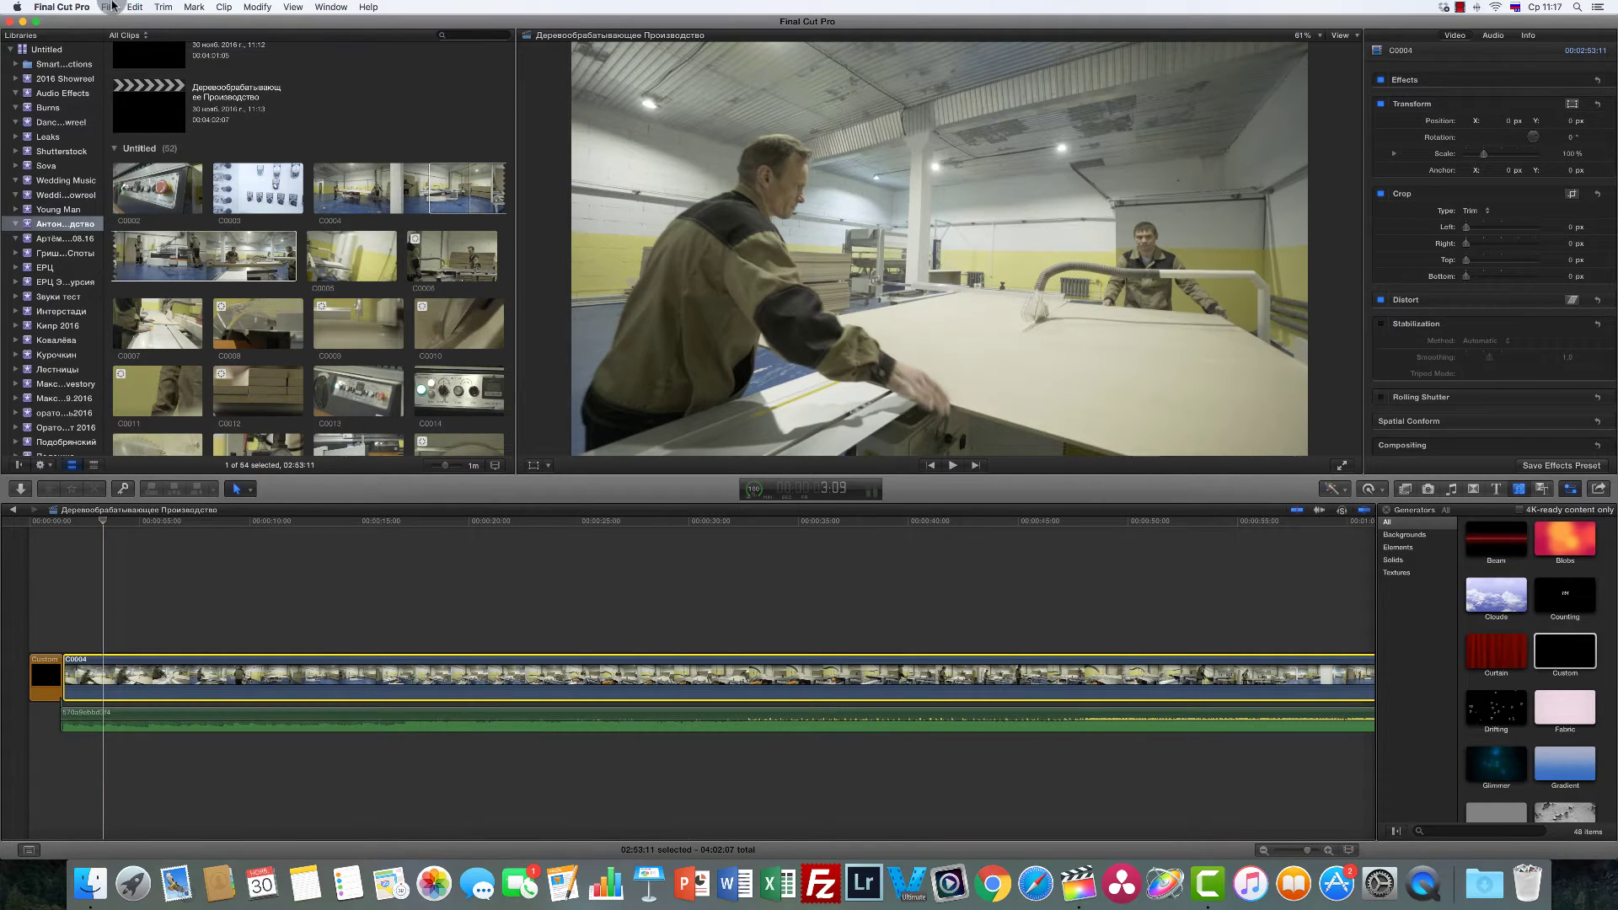
pyautogui.click(65, 6)
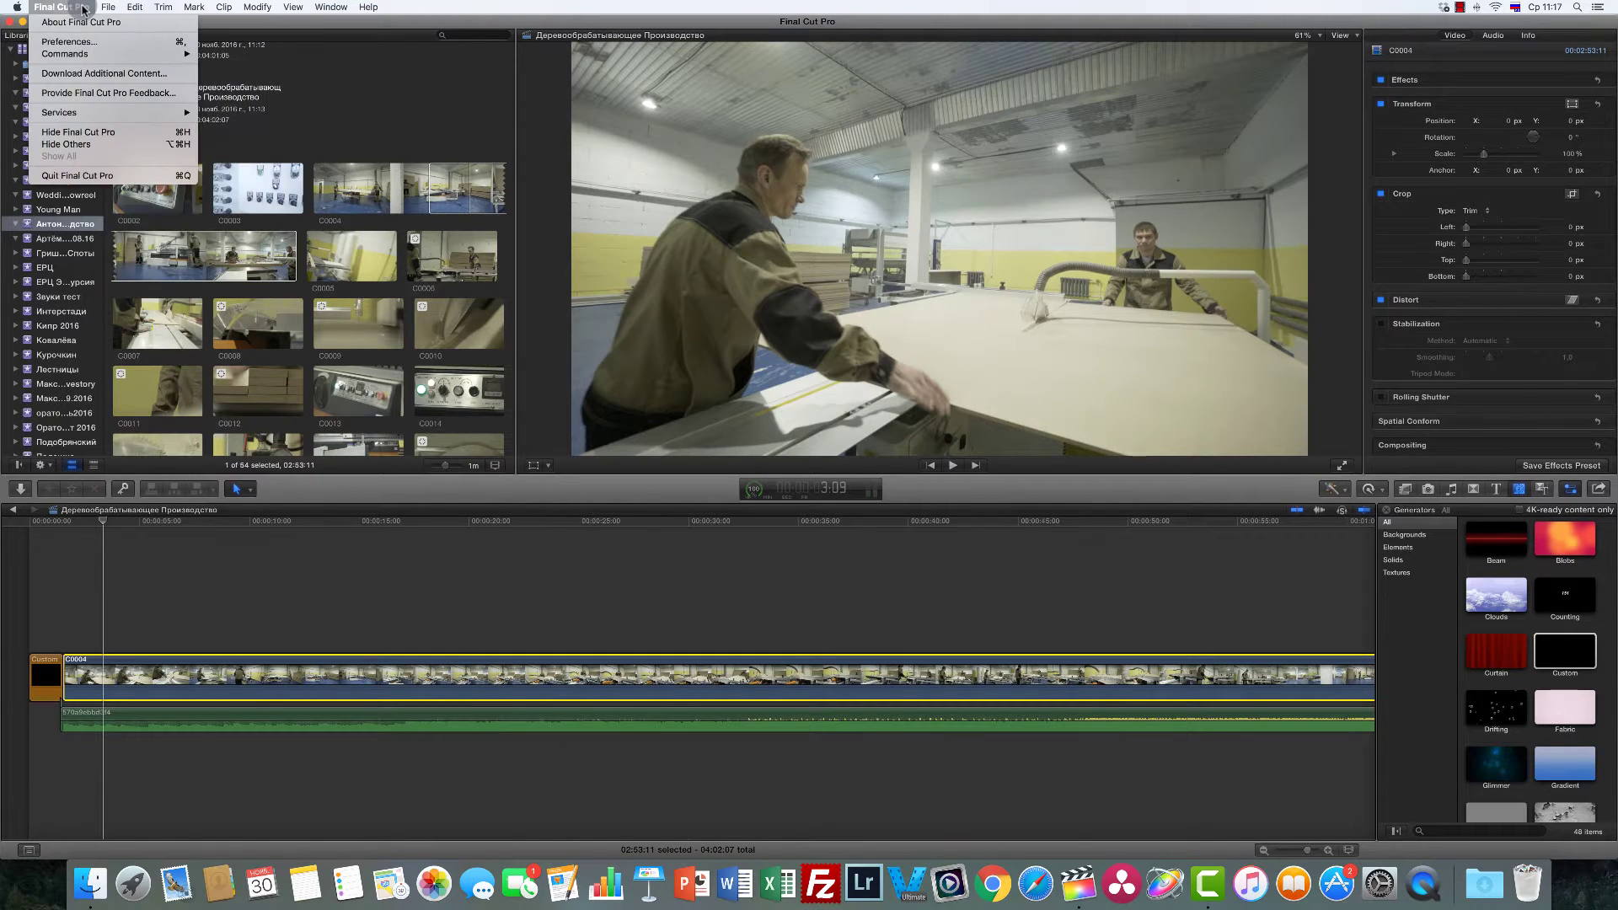
pyautogui.click(226, 582)
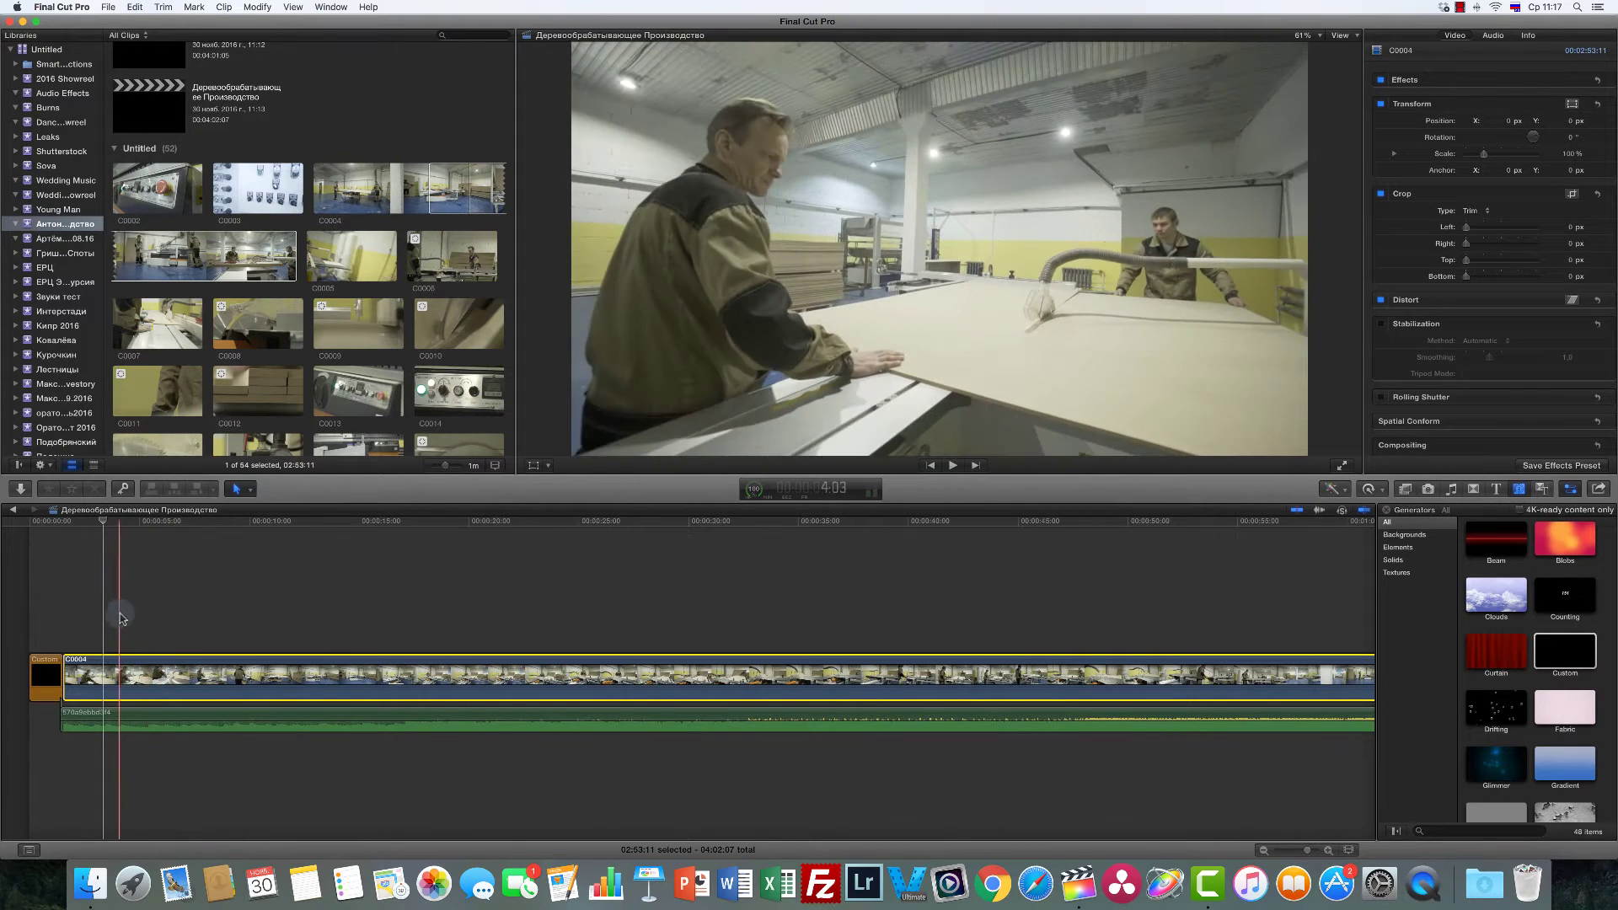
# Step: Play C0004 with the music from 1:13, step back to 6:17, and split the clip there
pyautogui.press('r')
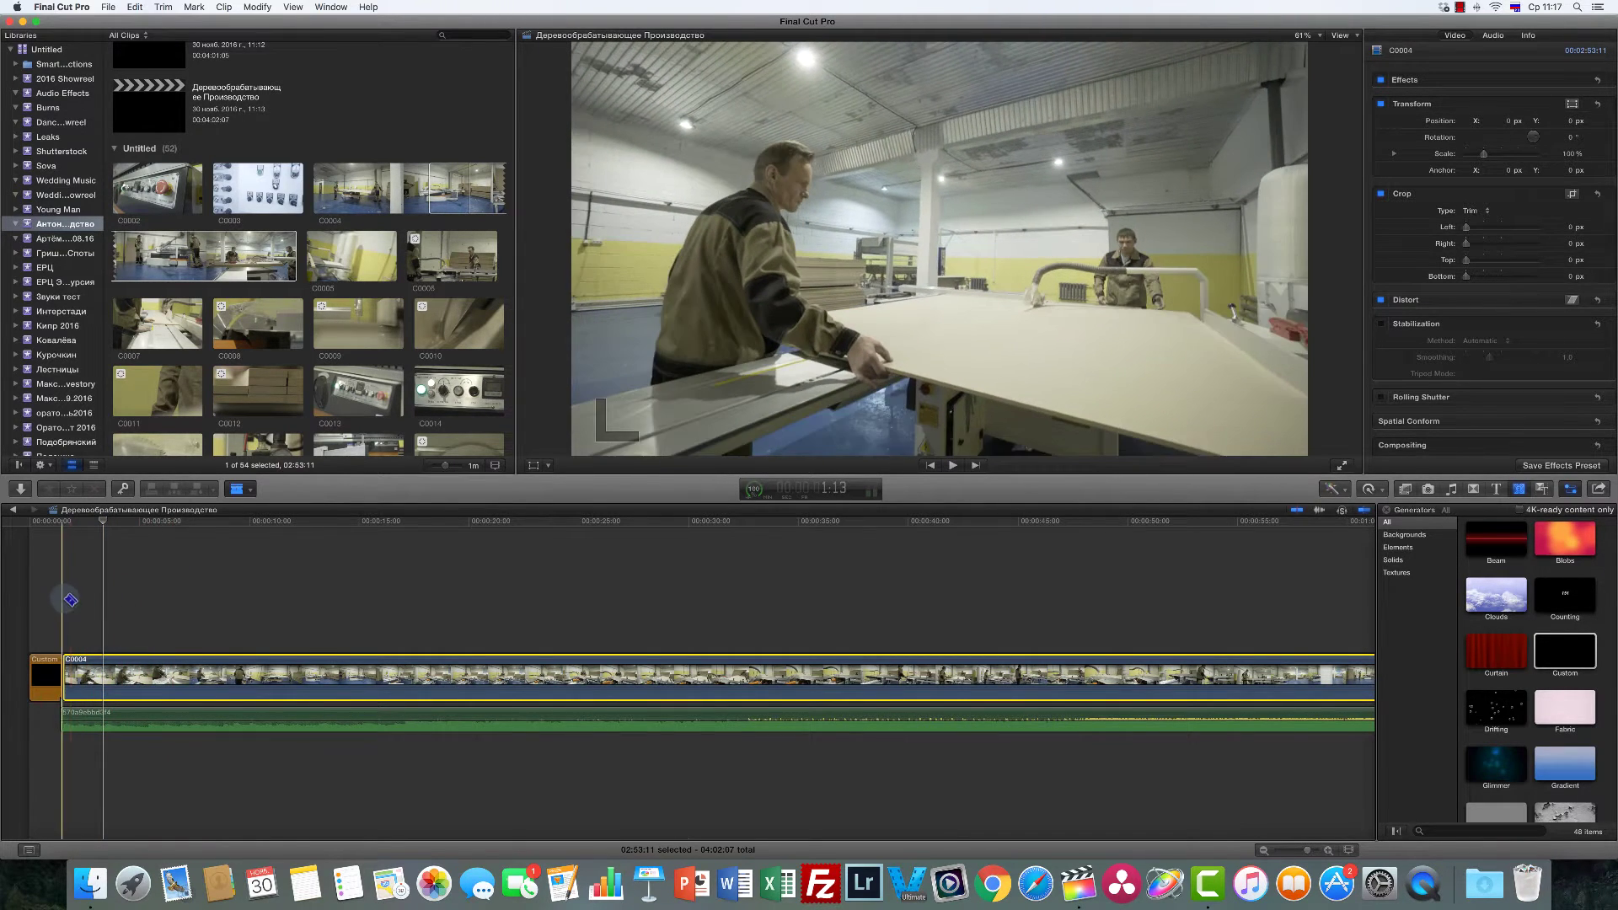
pyautogui.press('XF86AudioRaiseVolume')
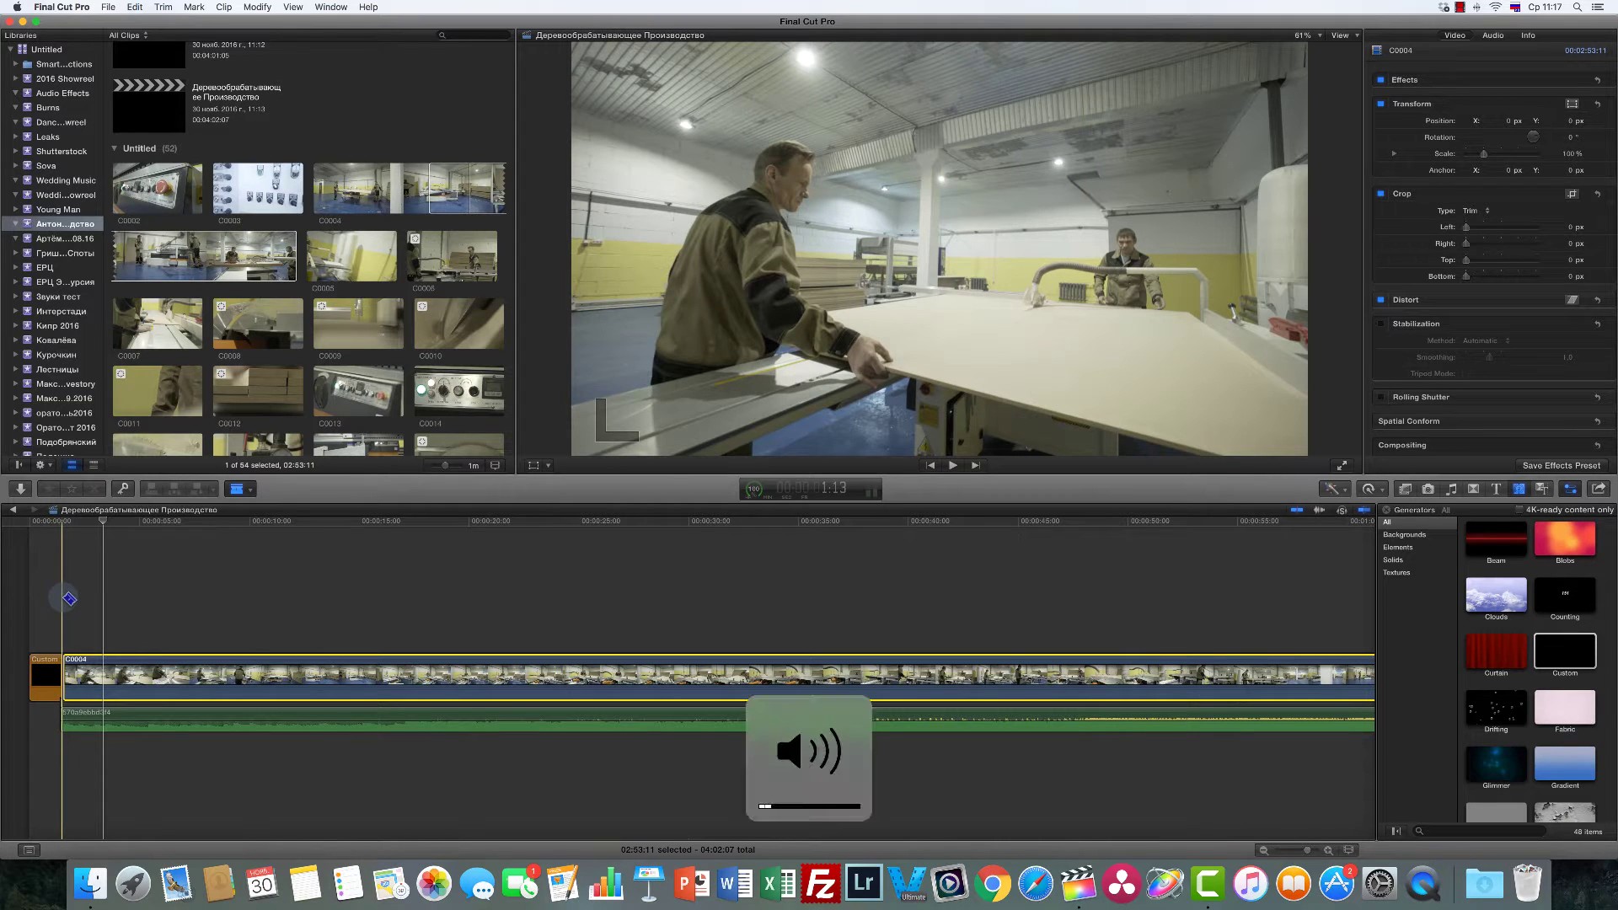
pyautogui.press('space')
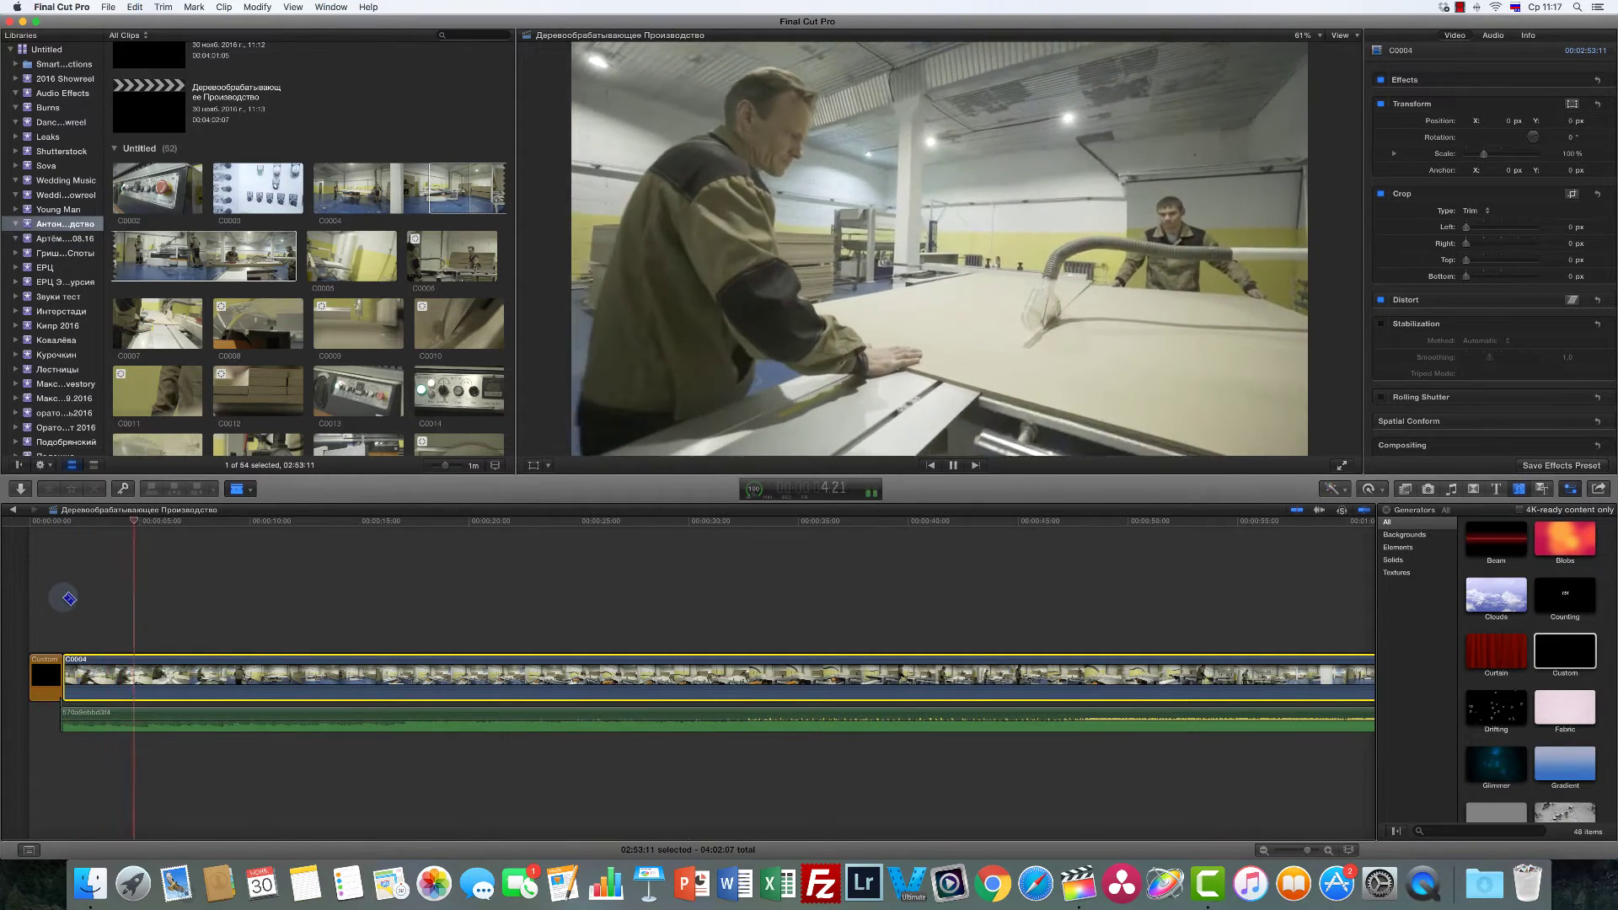
pyautogui.press('space')
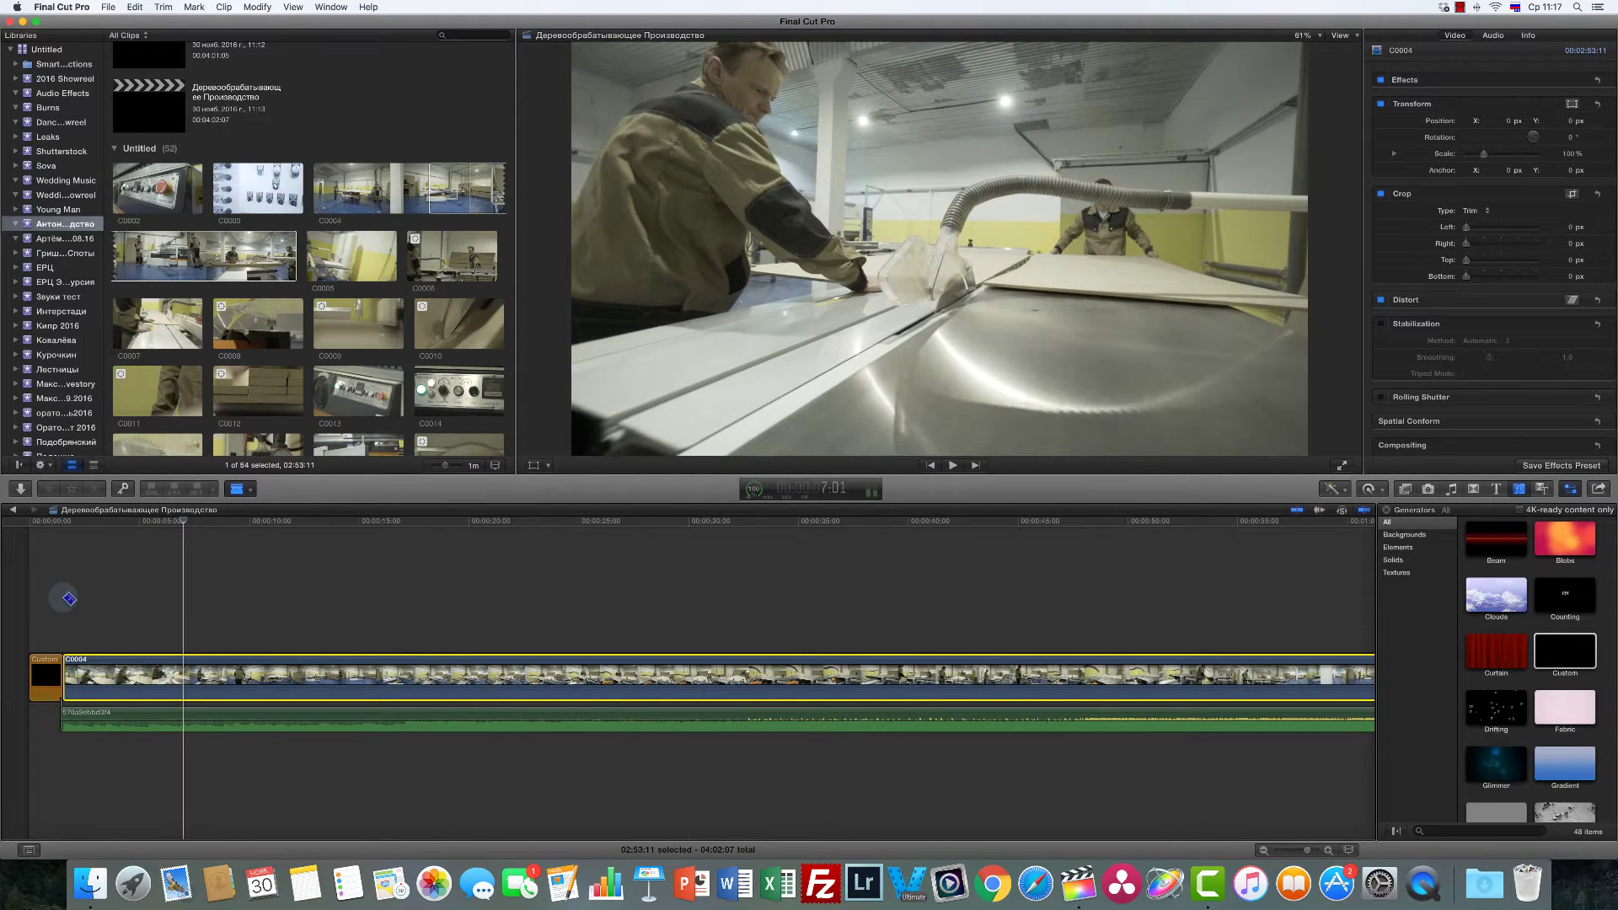
pyautogui.press('Left')
pyautogui.press('Left')
pyautogui.press('Left')
pyautogui.press('Left')
pyautogui.press('Left')
pyautogui.press('Left')
pyautogui.press('Left')
pyautogui.press('Left')
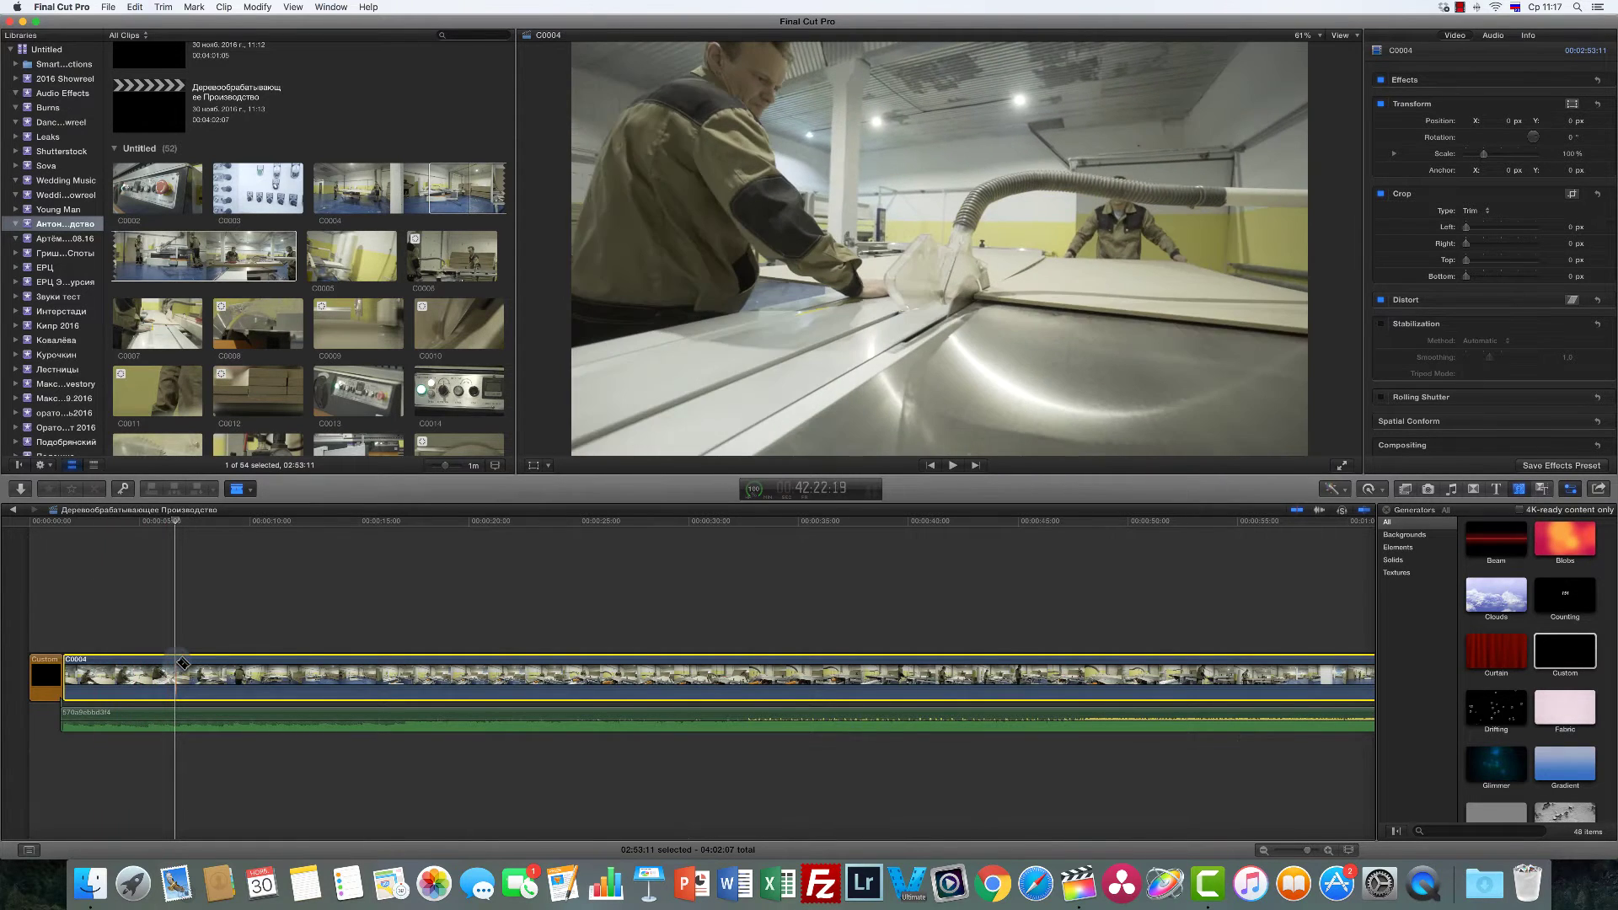
pyautogui.press('super+b')
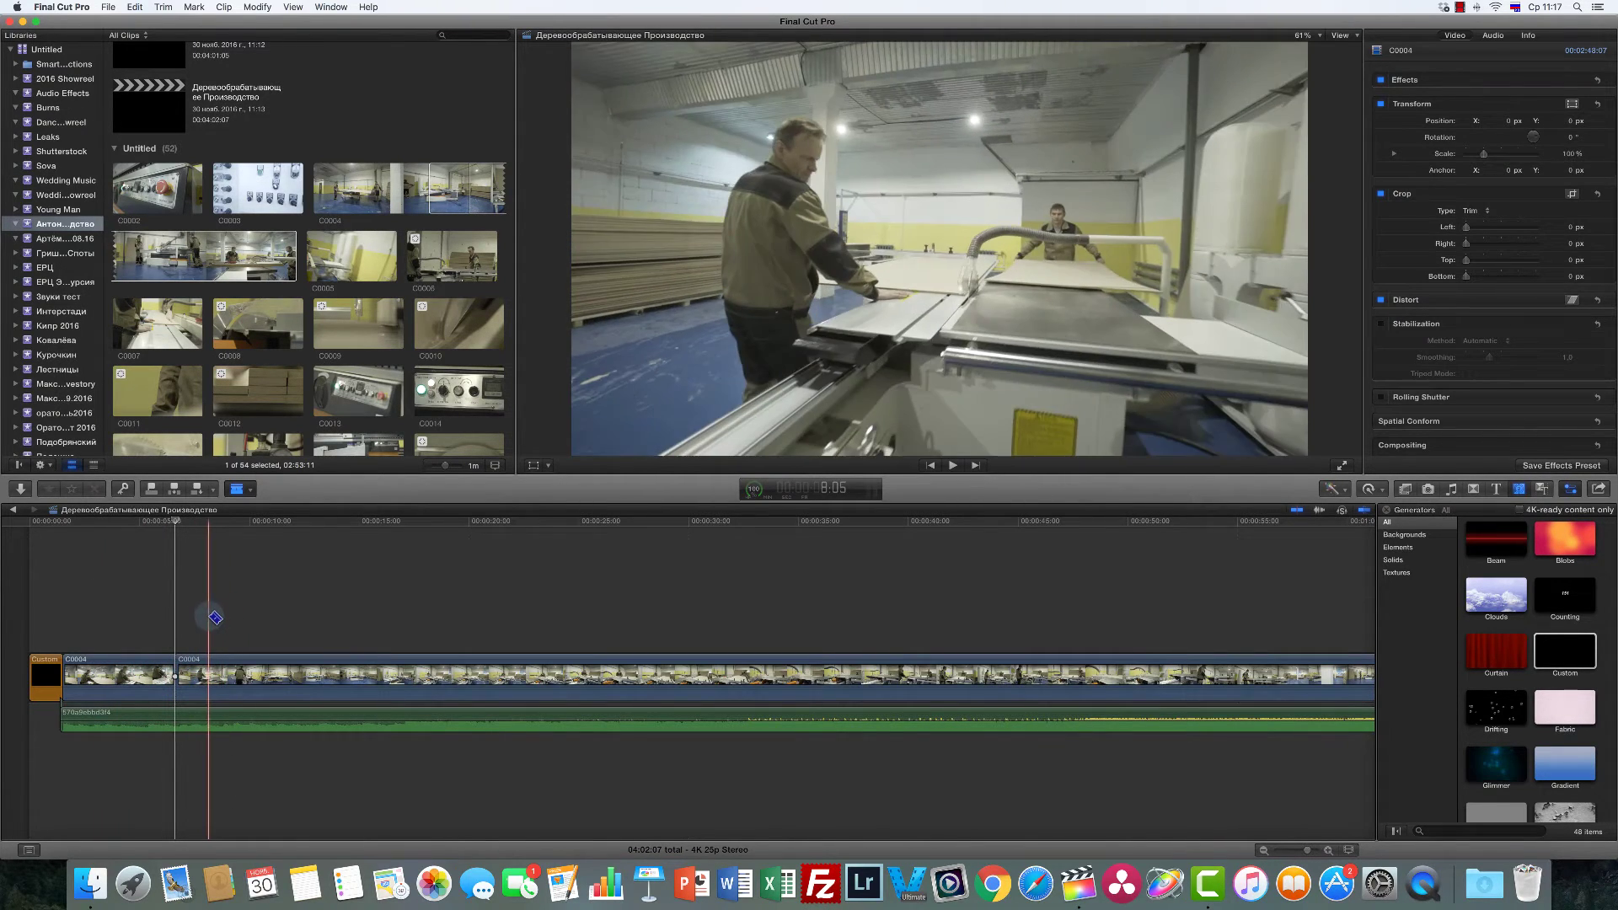
# Step: Split C0004 again at about 10:05, delete the segment between the two cuts, and play back from the join
pyautogui.press('space')
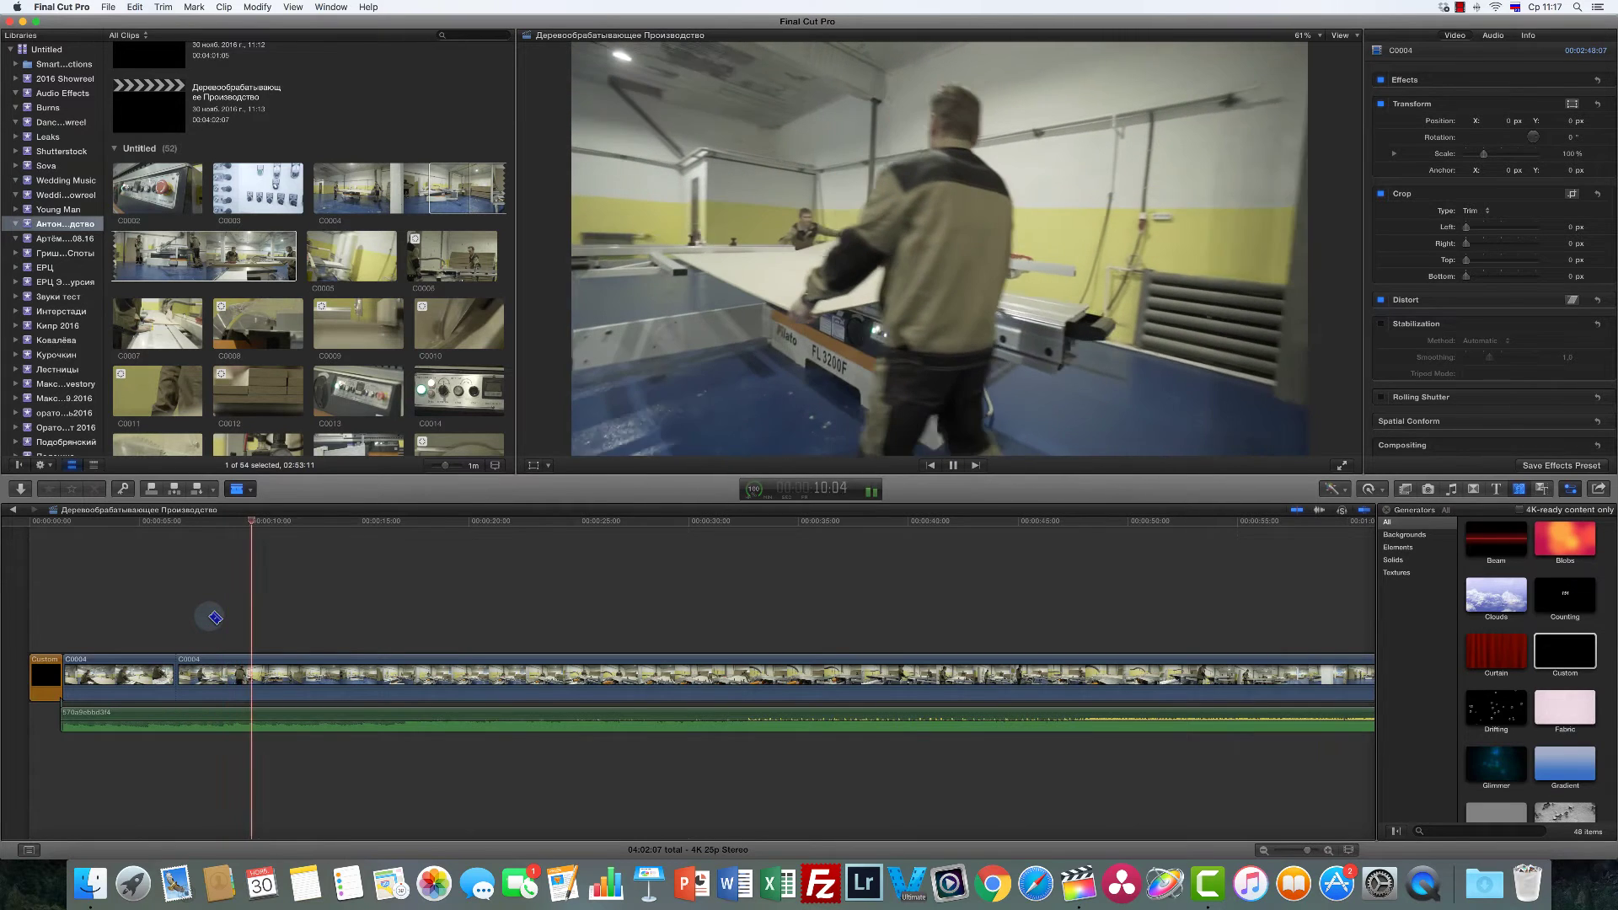
pyautogui.press('space')
pyautogui.click(252, 672)
pyautogui.press('a')
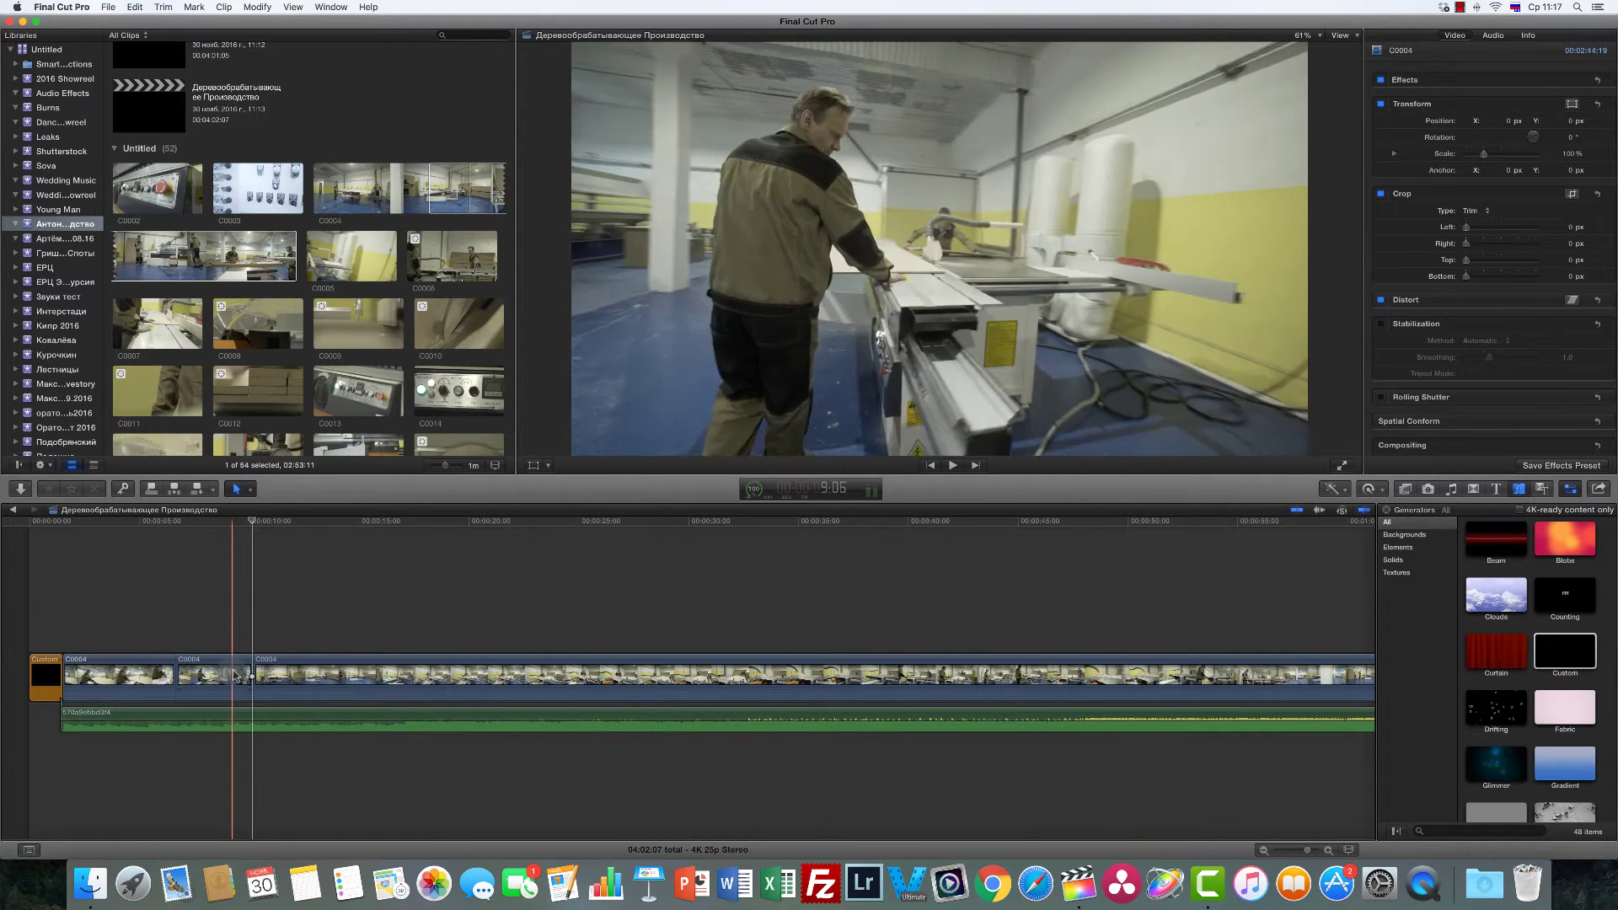
pyautogui.click(227, 677)
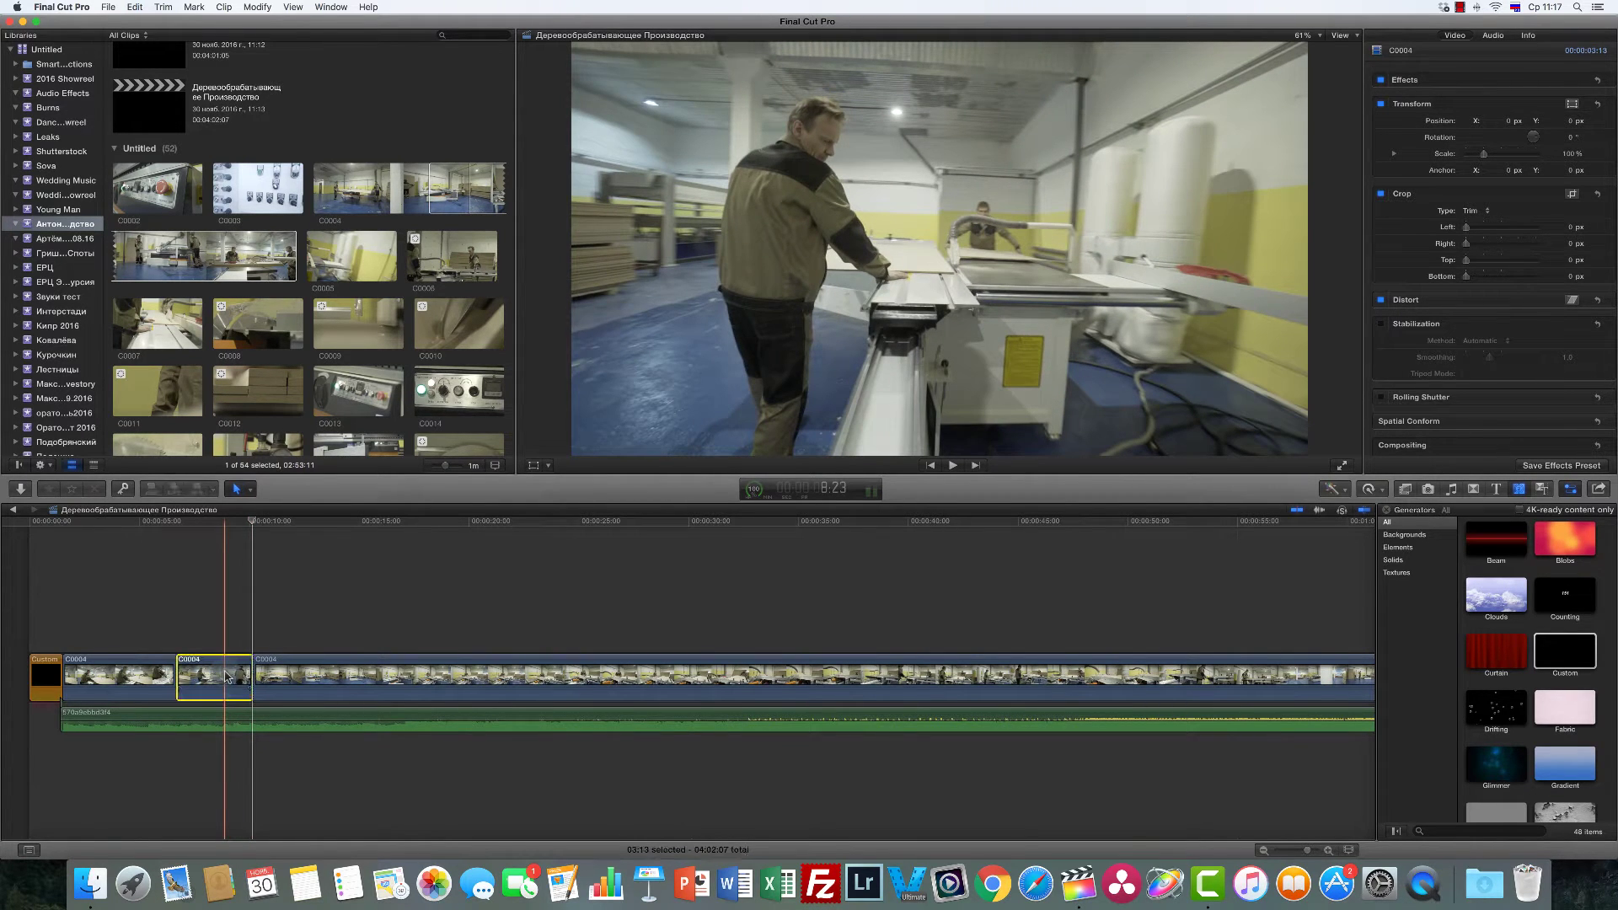
pyautogui.press('Delete')
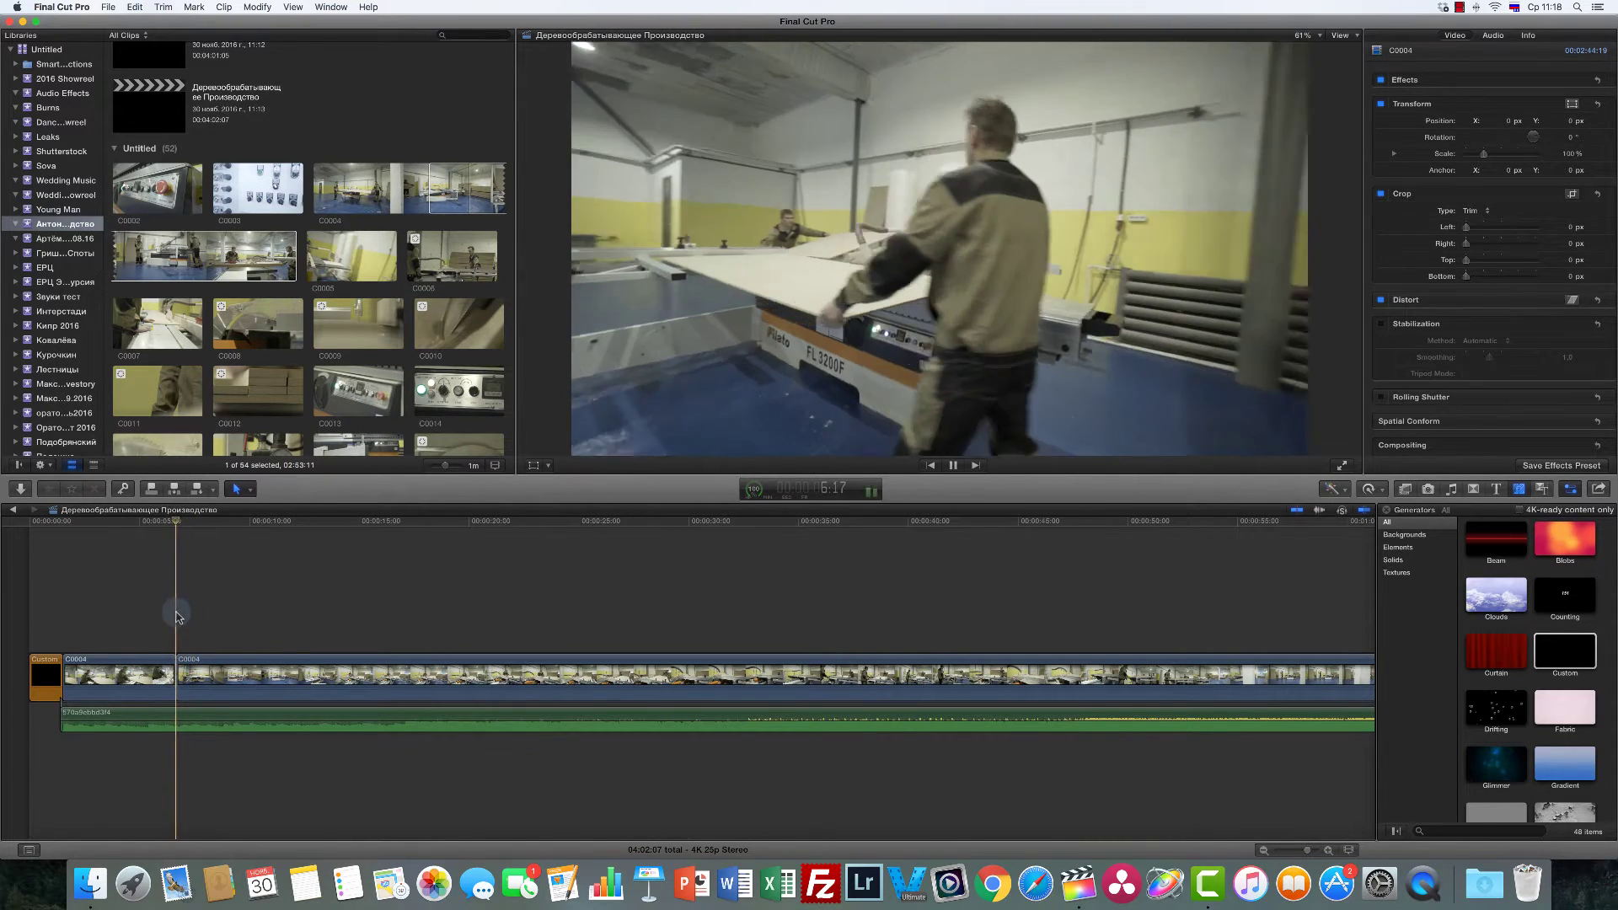
pyautogui.press('space')
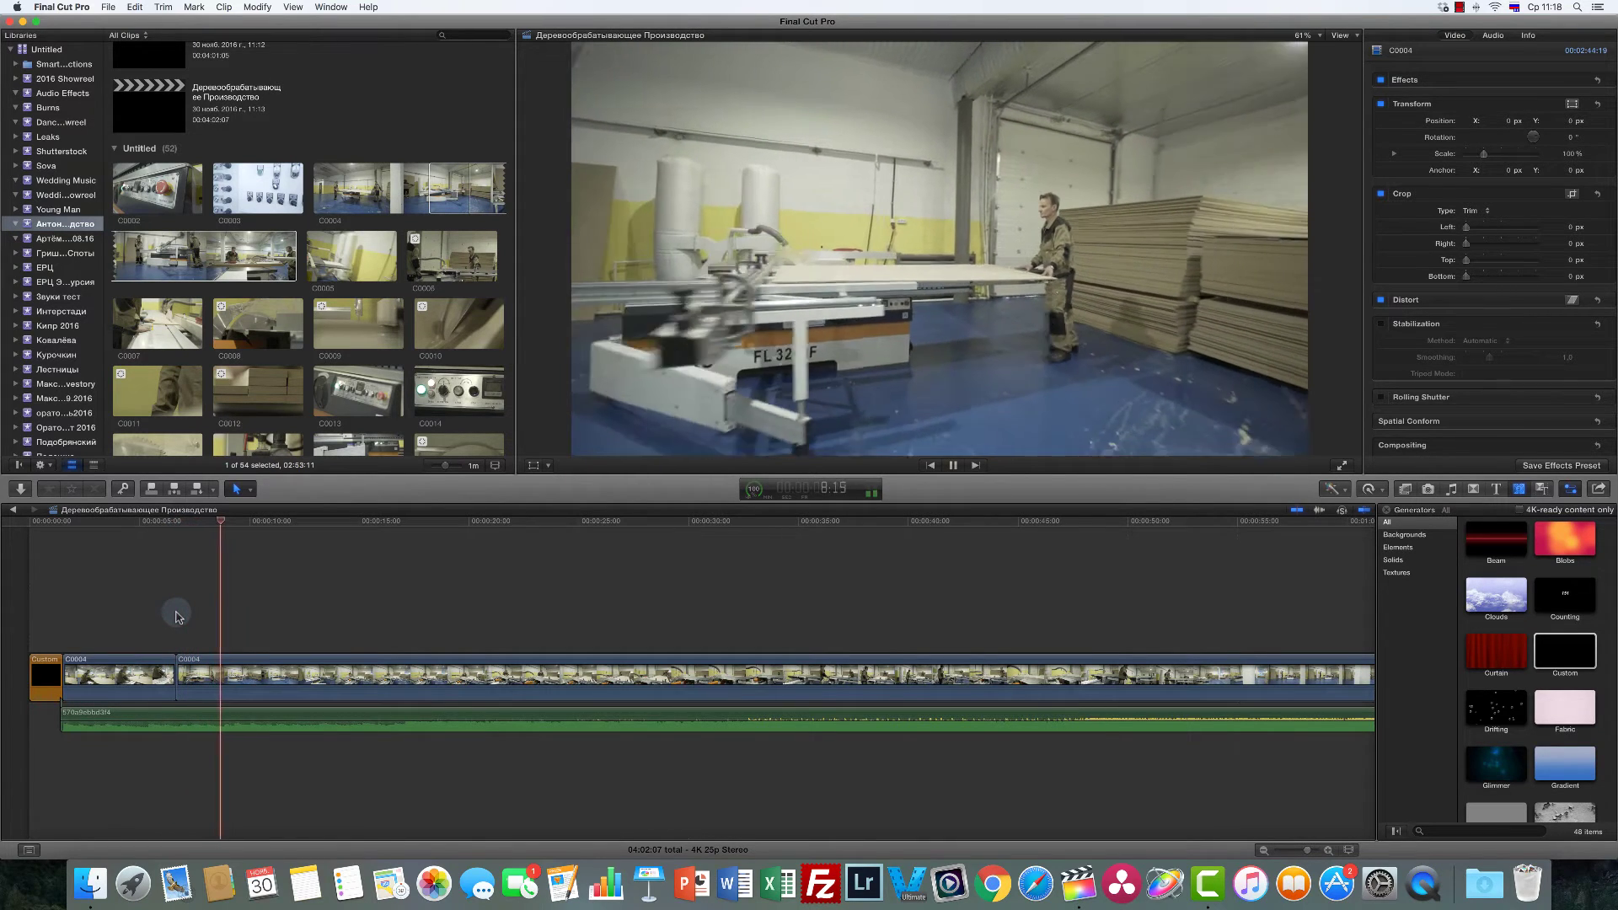
# Step: Play C0004 on to about 10:01 and split the clip there
pyautogui.press('space')
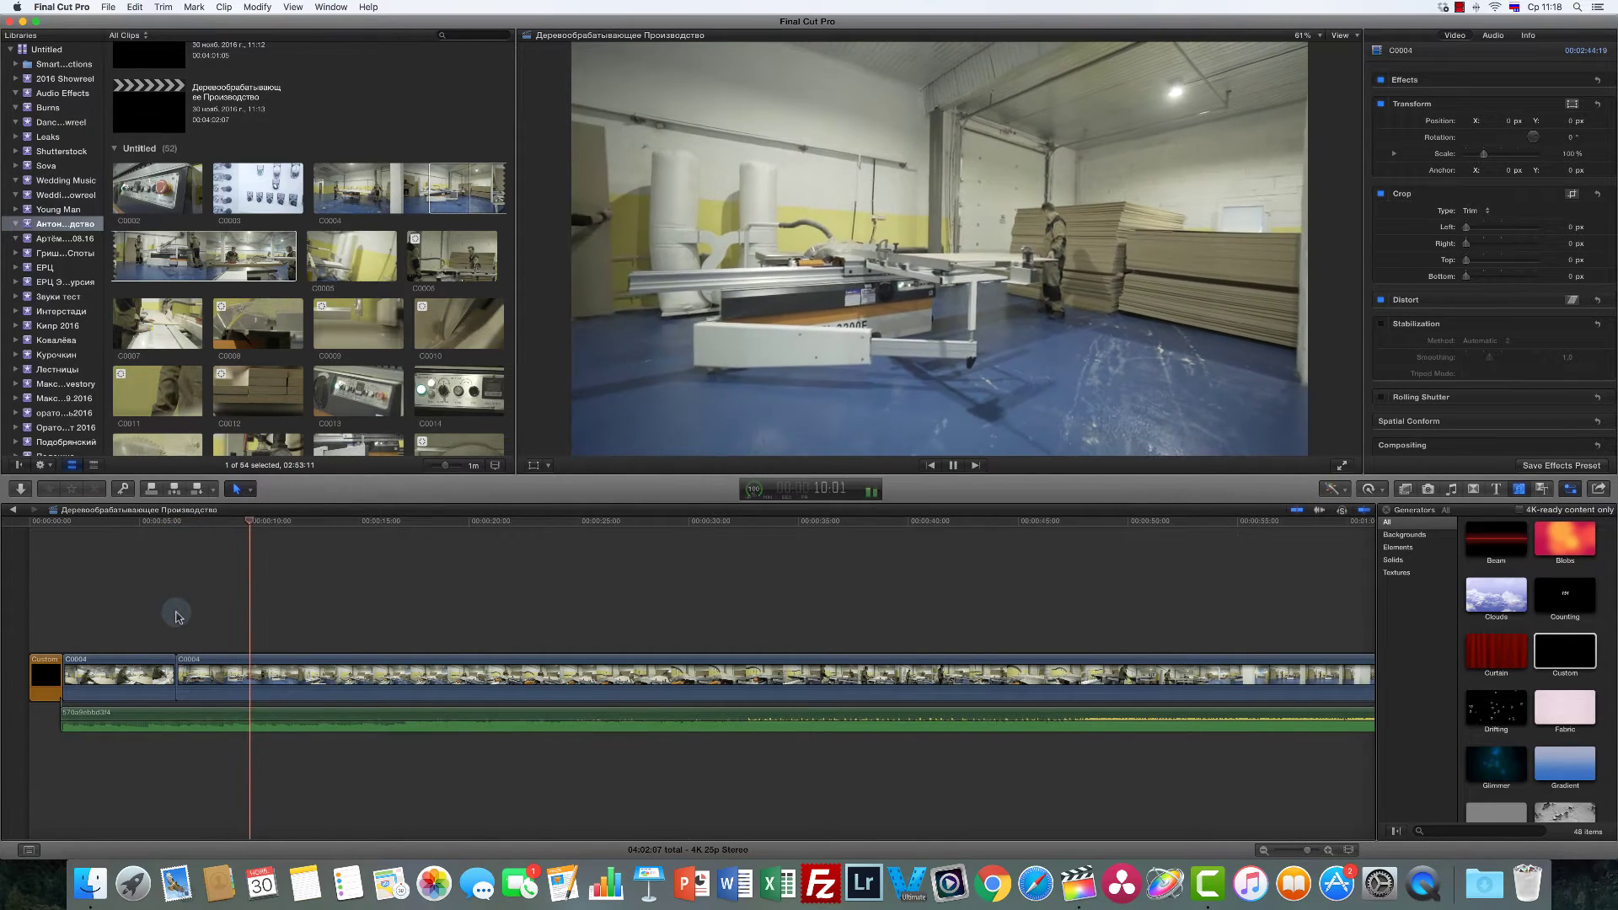
pyautogui.press('space')
pyautogui.press('b')
pyautogui.click(252, 679)
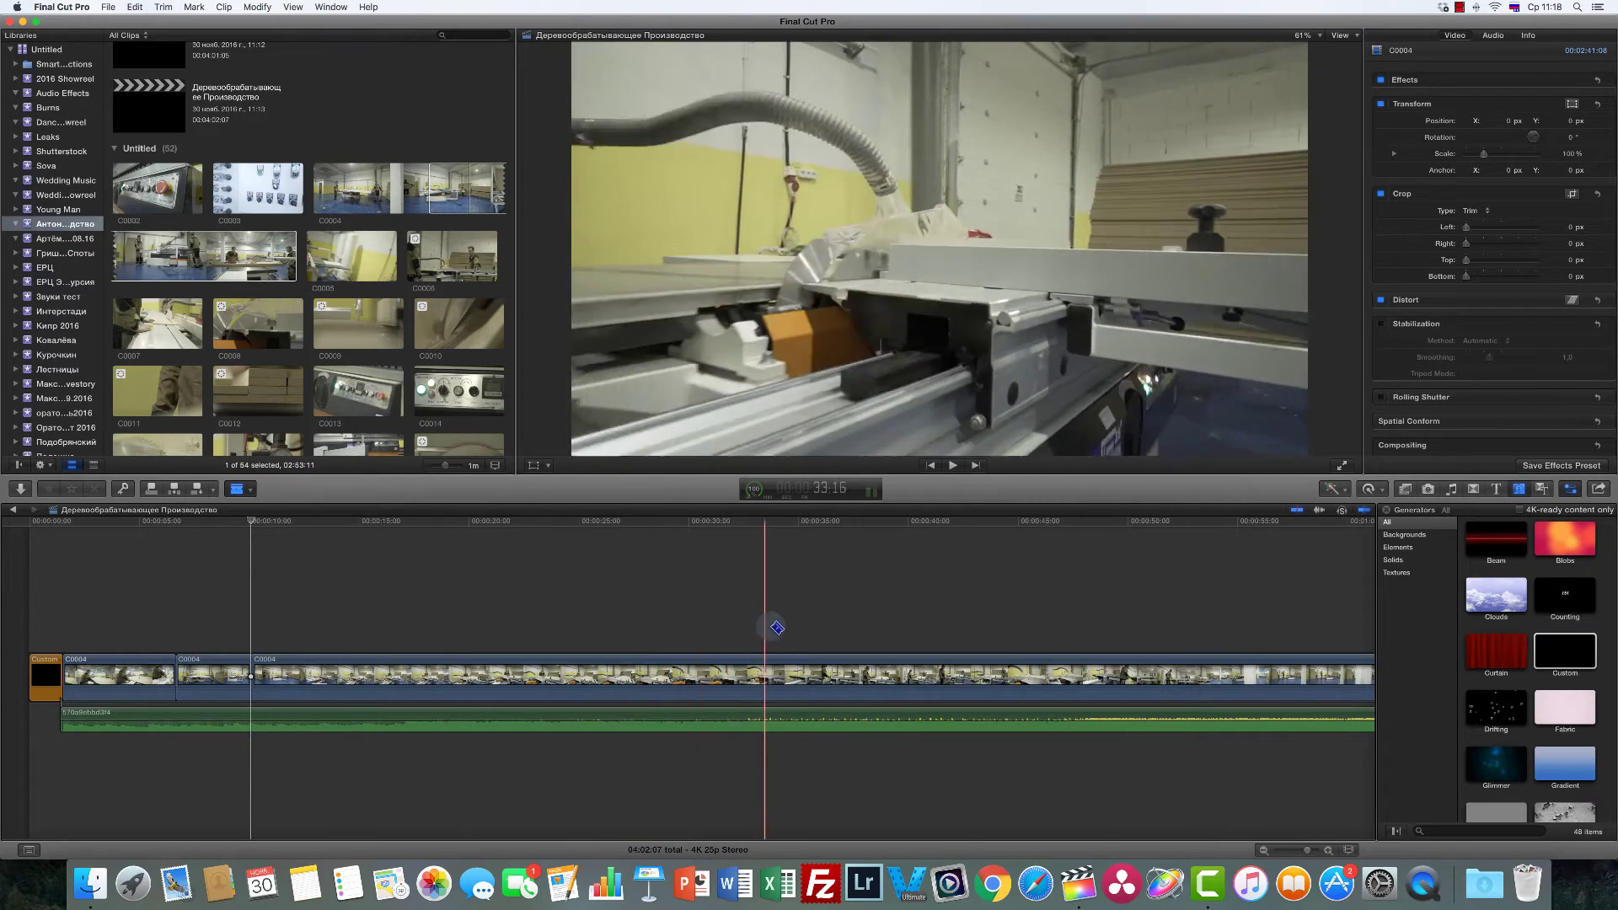
# Step: Split C0004 again at about 33:20 and delete the segment between this cut and the one near 10:01
pyautogui.click(755, 655)
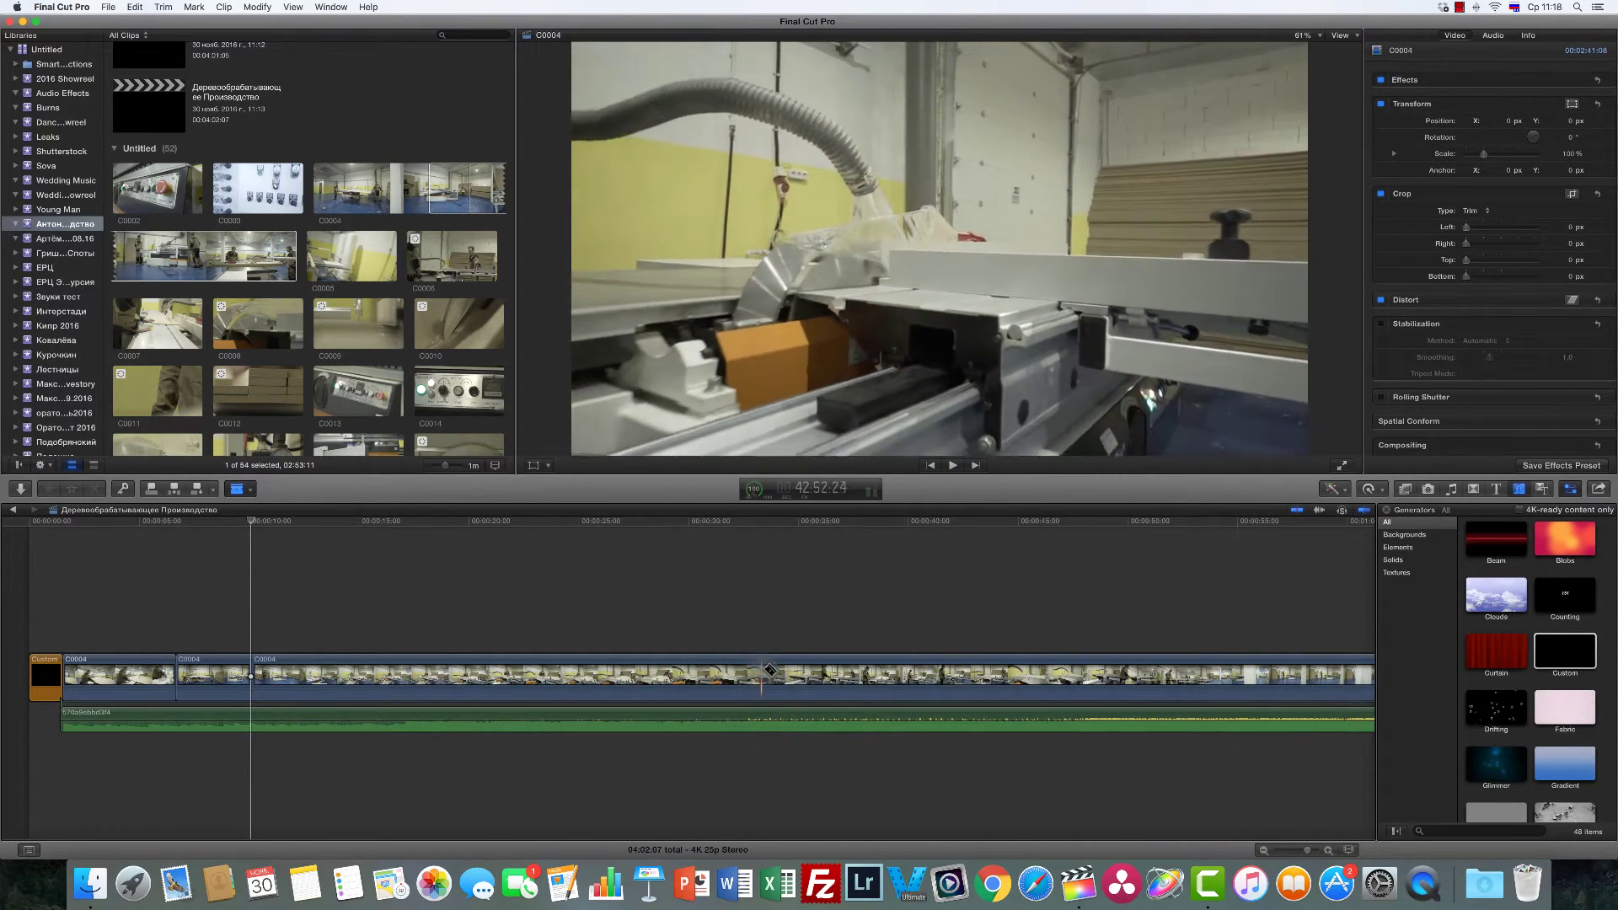
pyautogui.press('a')
pyautogui.click(741, 674)
pyautogui.press('Delete')
# Step: Play back from the new join and split C0004 at about 16:00
pyautogui.press('space')
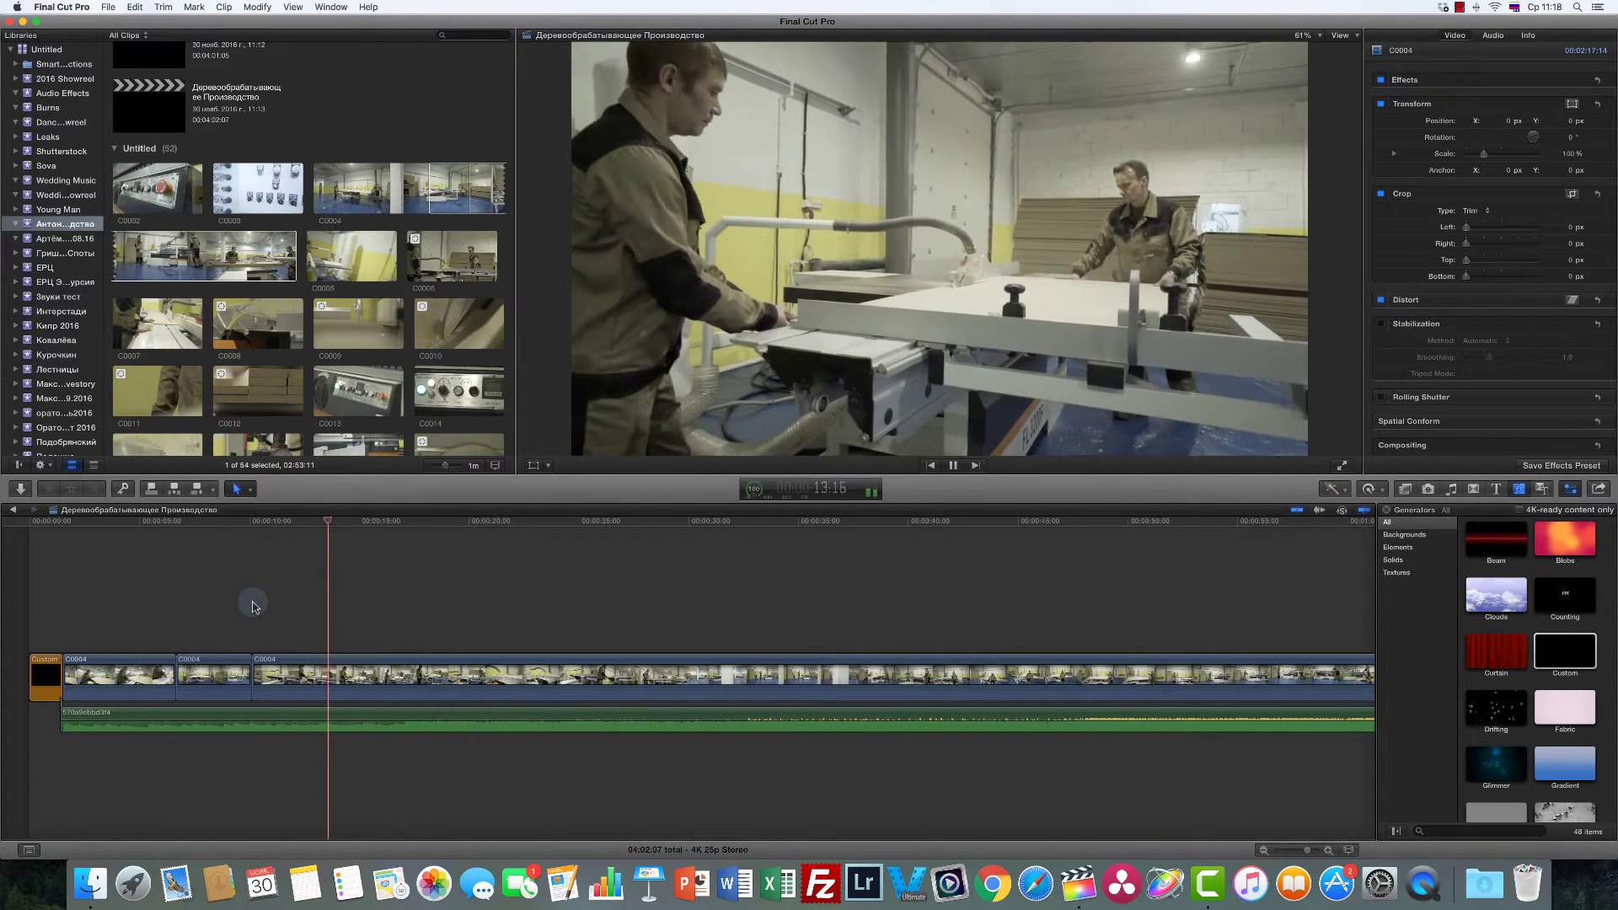
pyautogui.press('space')
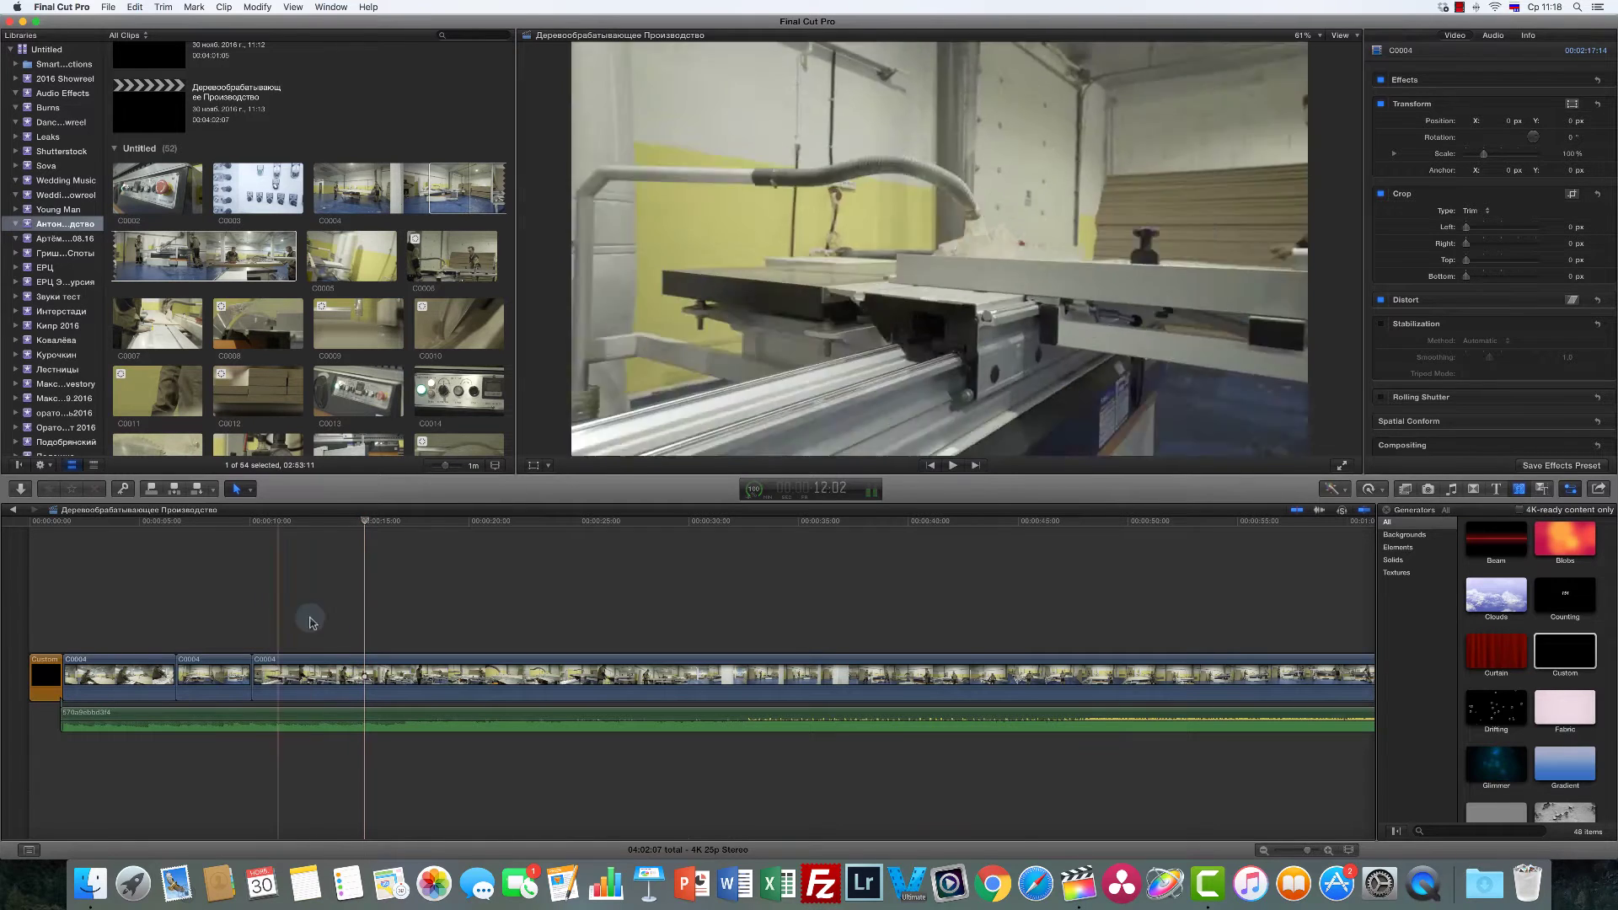
pyautogui.press('b')
pyautogui.click(381, 674)
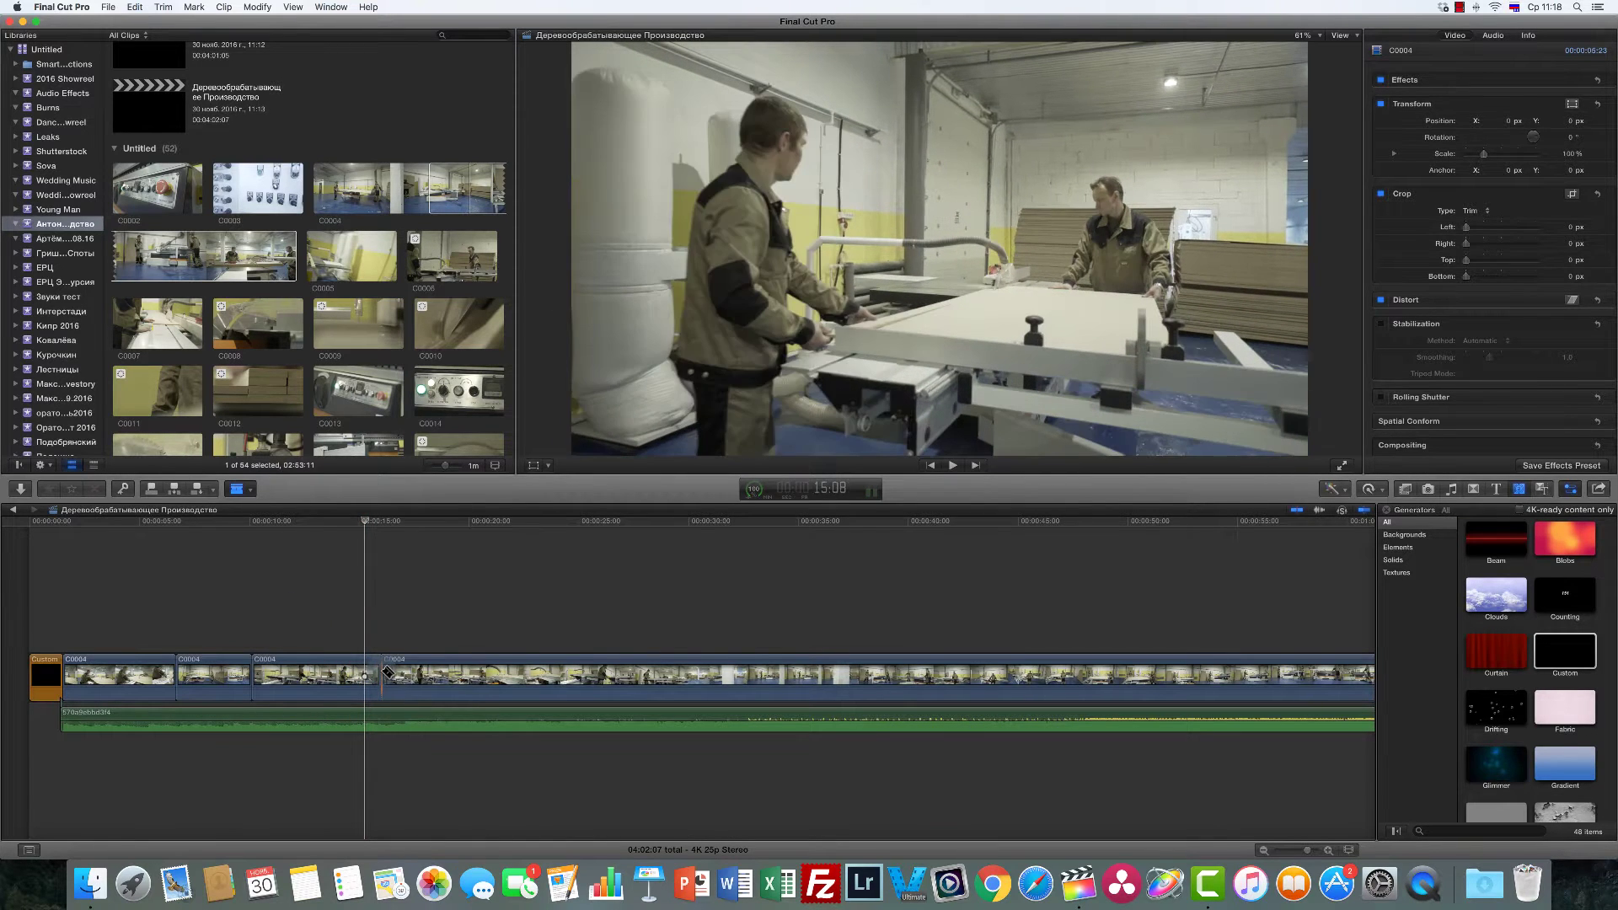
# Step: Play on from the 16:00 cut and disable the connected music clip
pyautogui.press('space')
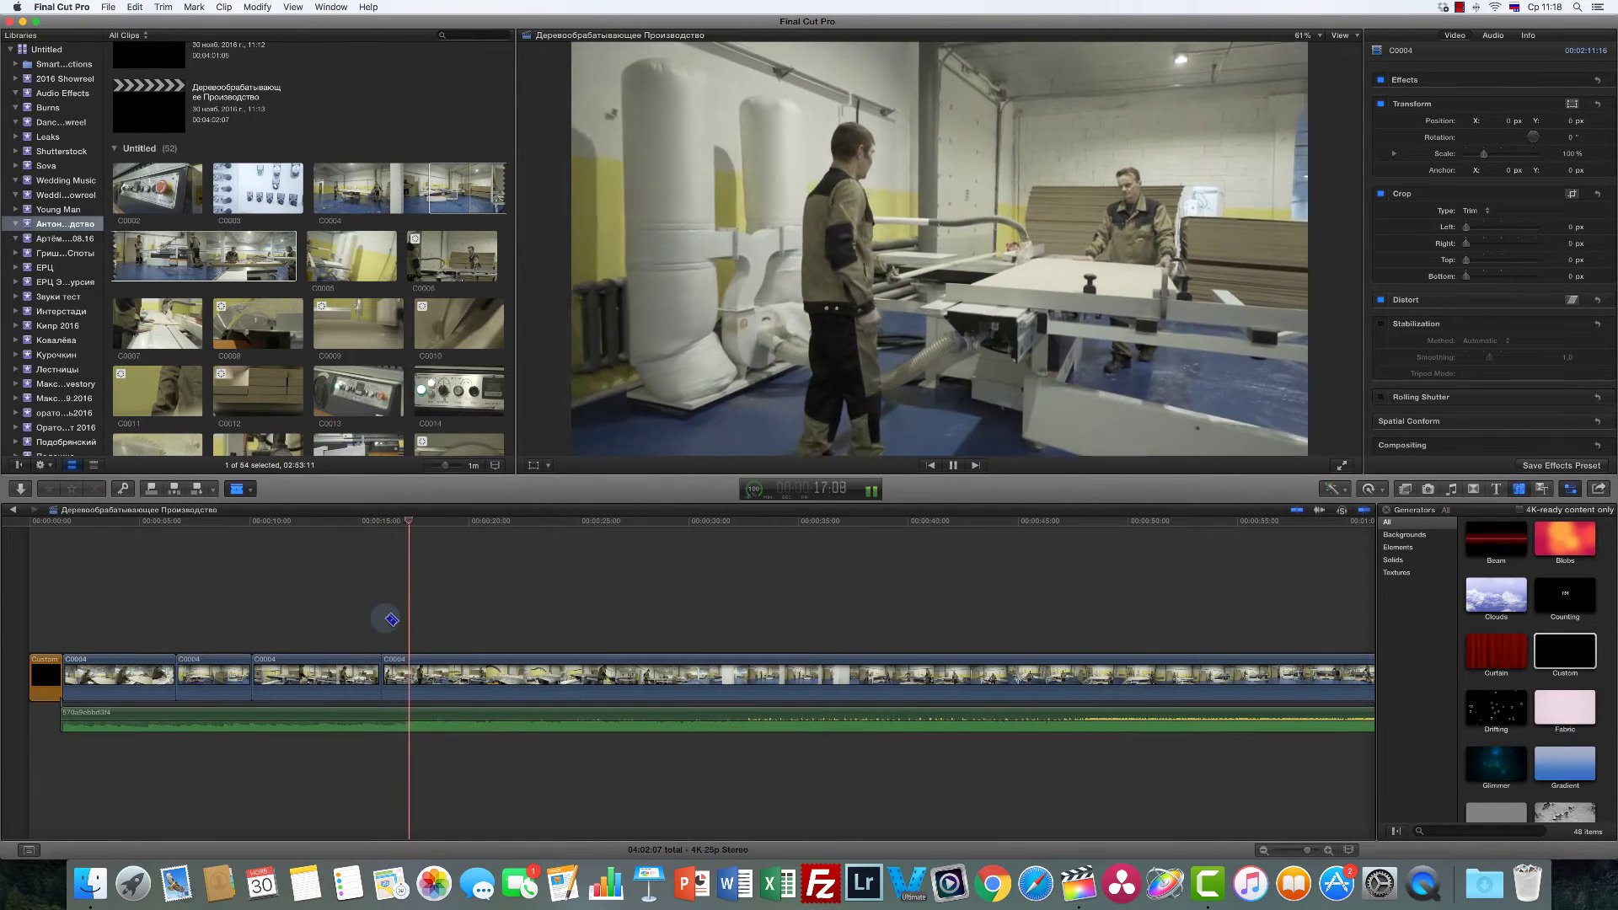
pyautogui.press('space')
pyautogui.press('a')
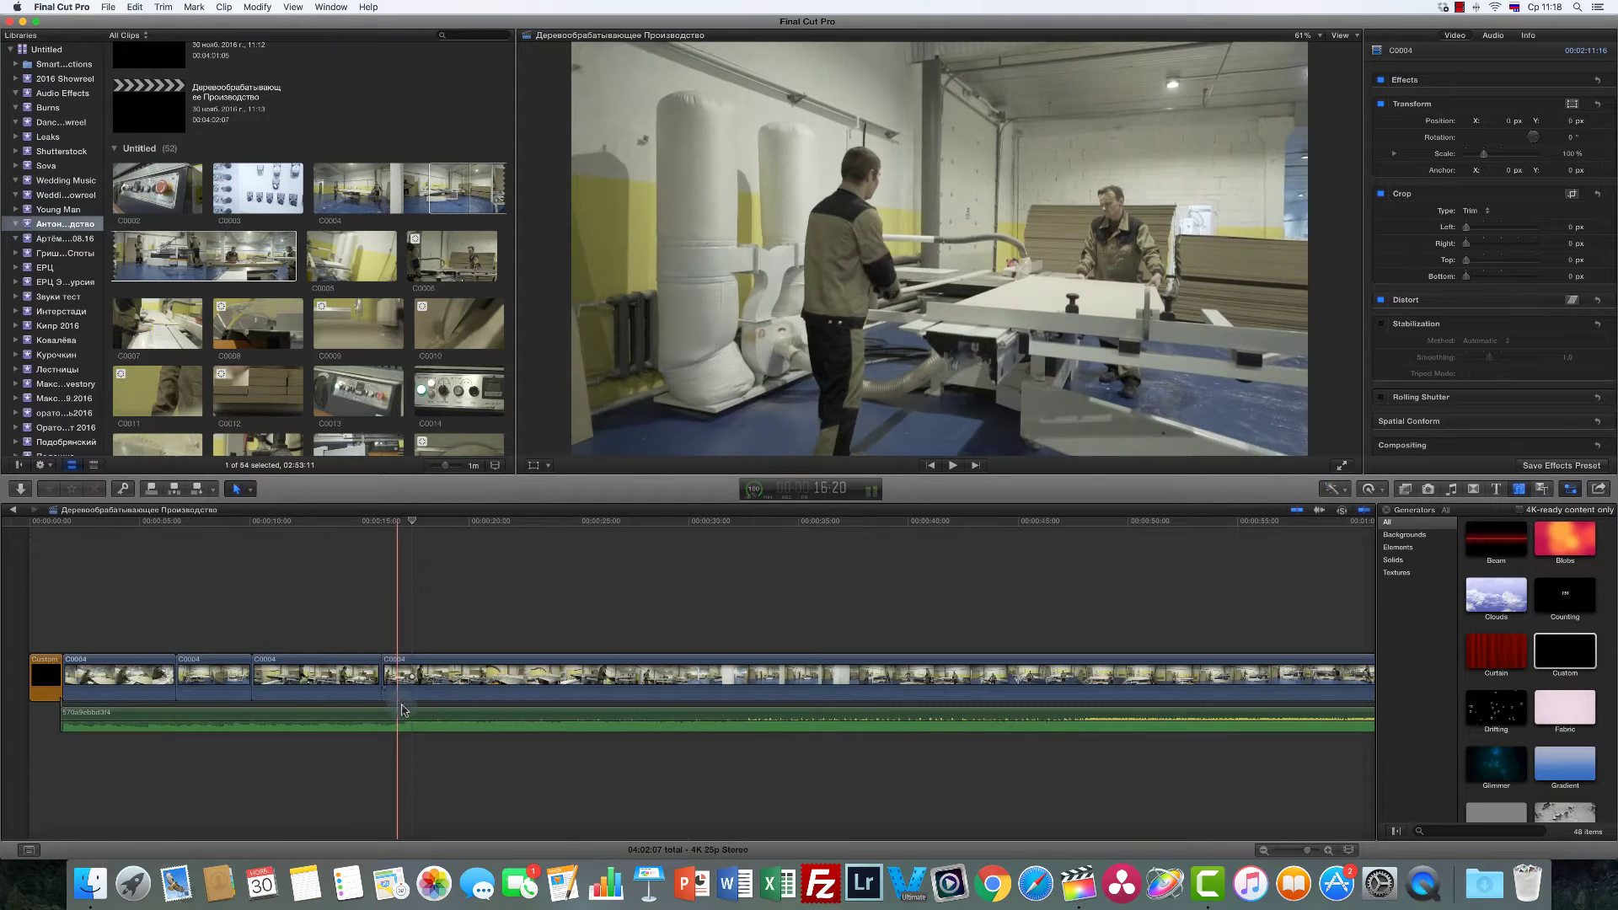
pyautogui.click(407, 717)
pyautogui.press('v')
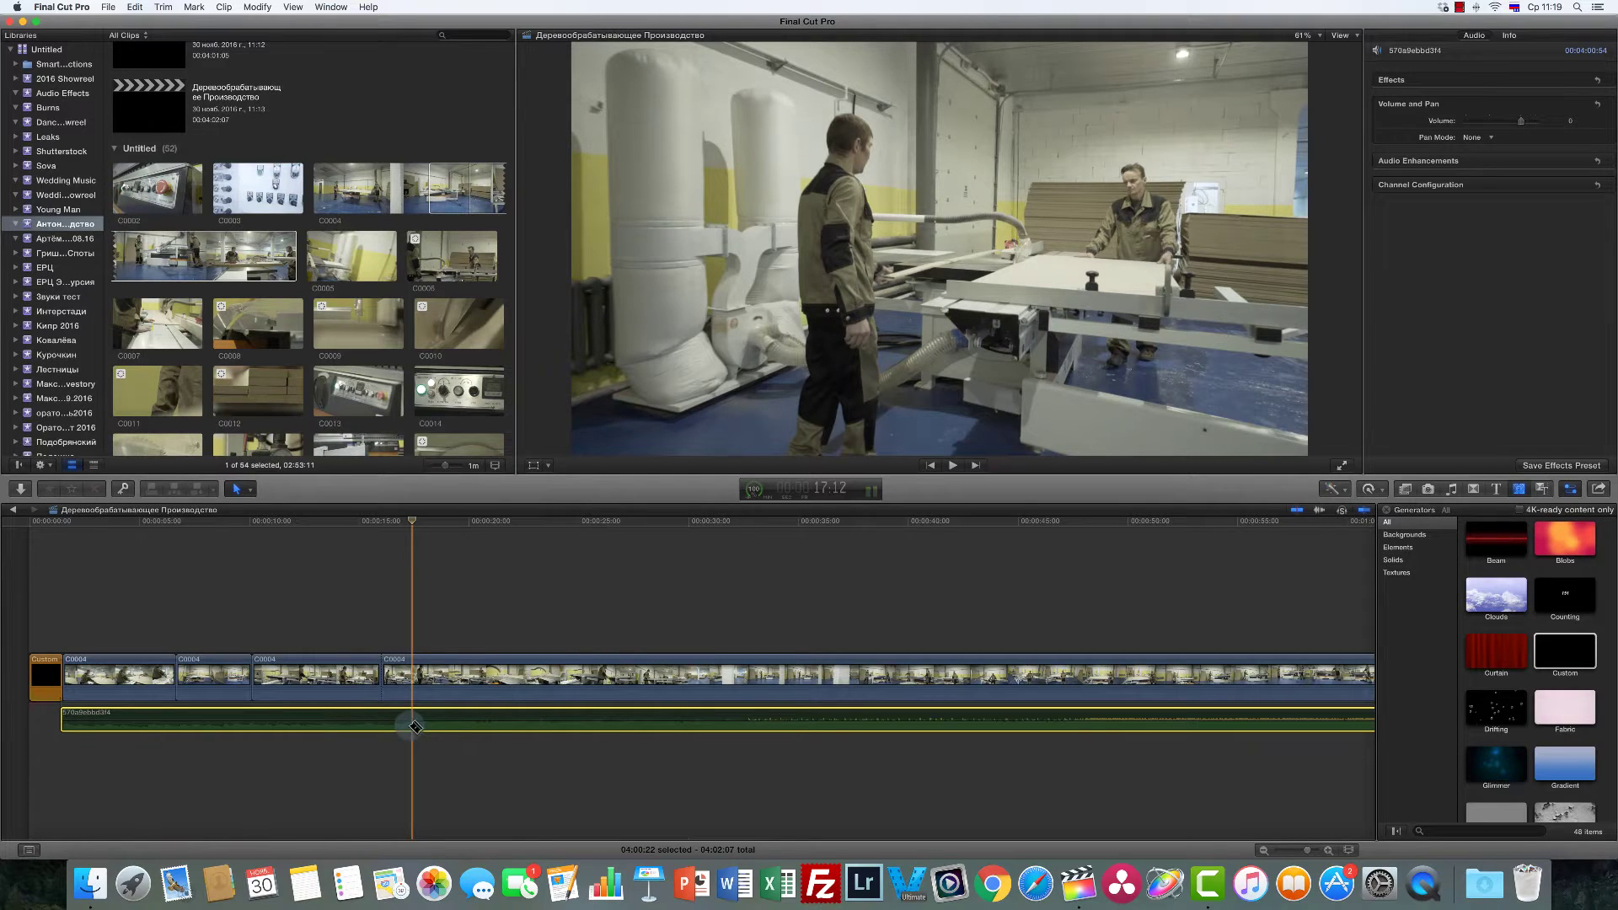
# Step: Play further through C0004, split it at about 37 seconds, and delete the segment between the 16:00 cut and this one
pyautogui.press('r')
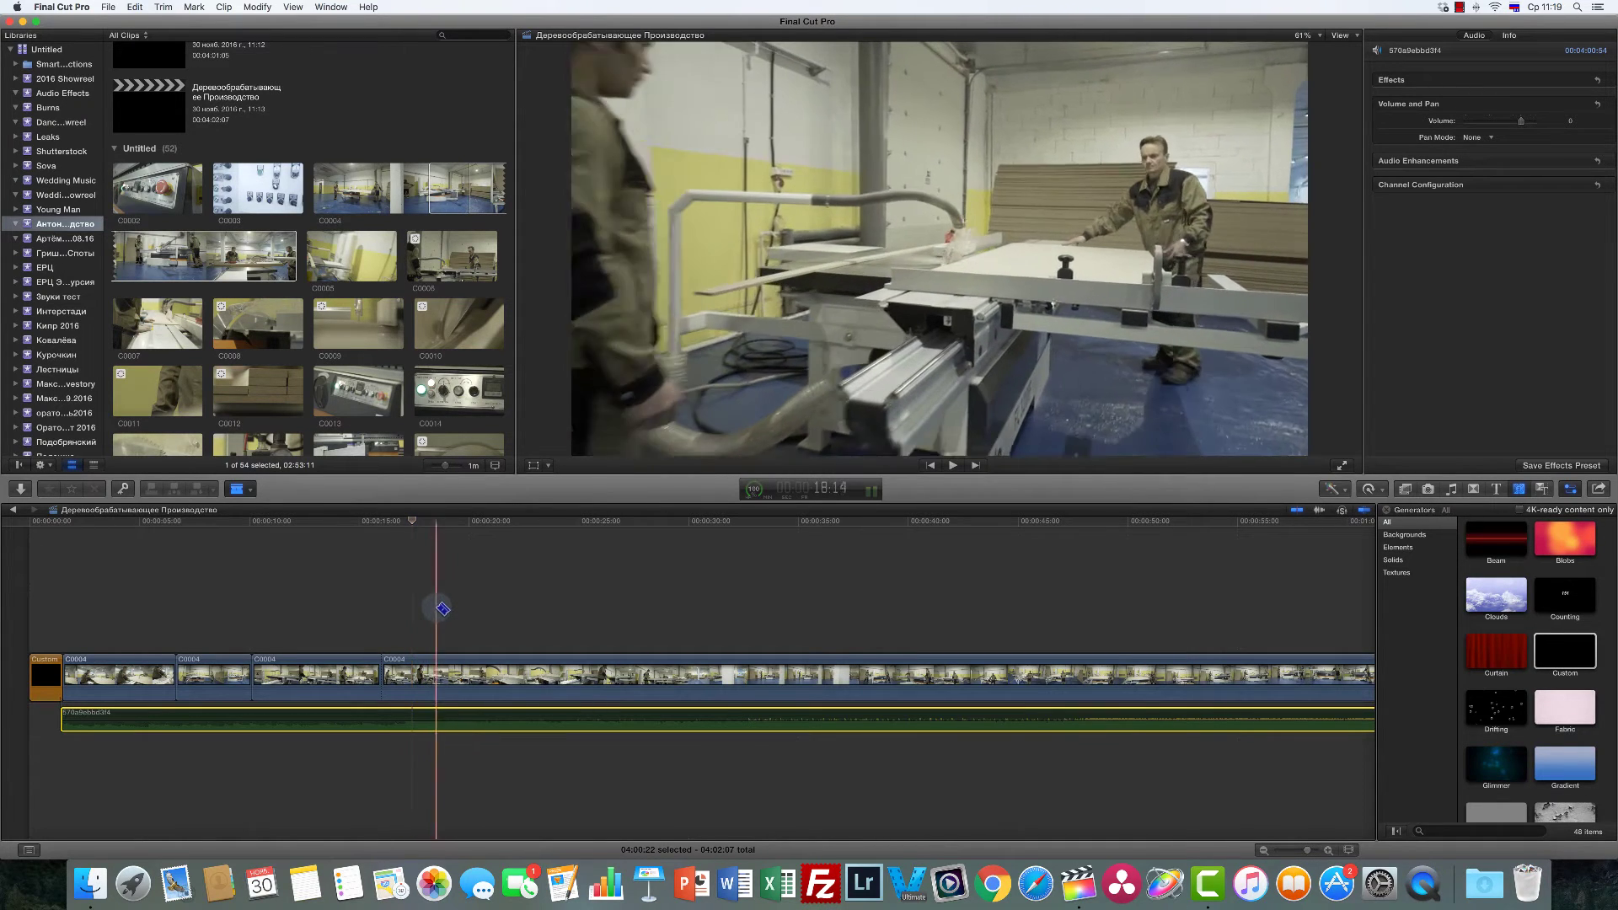
pyautogui.press('space')
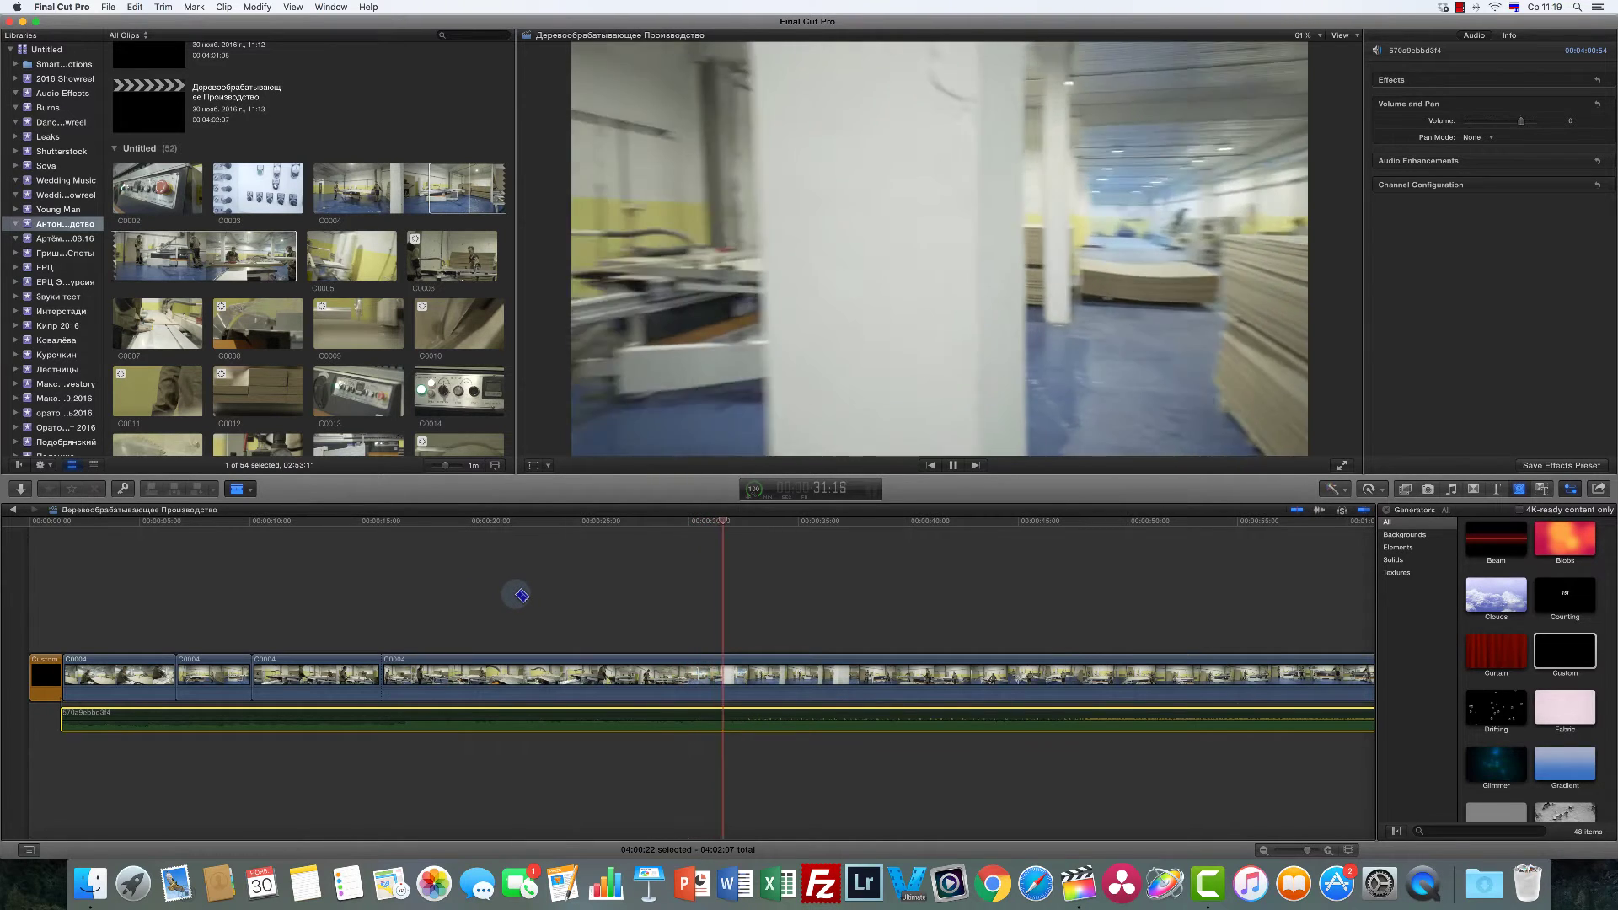
pyautogui.press('space')
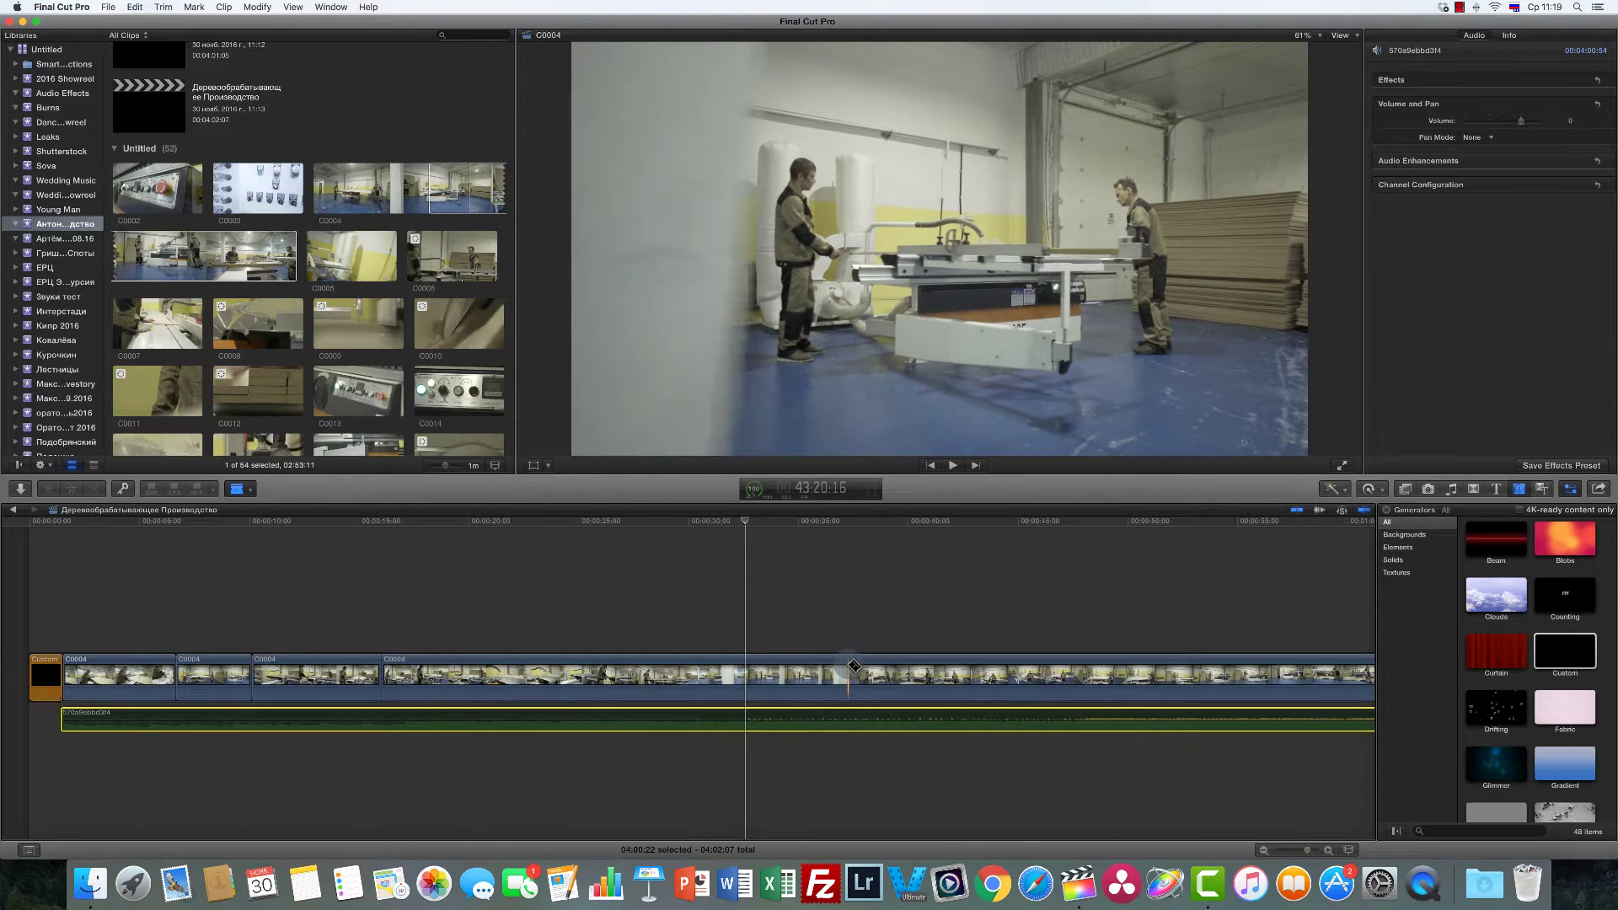
pyautogui.click(857, 667)
pyautogui.press('a')
pyautogui.click(822, 674)
pyautogui.press('Delete')
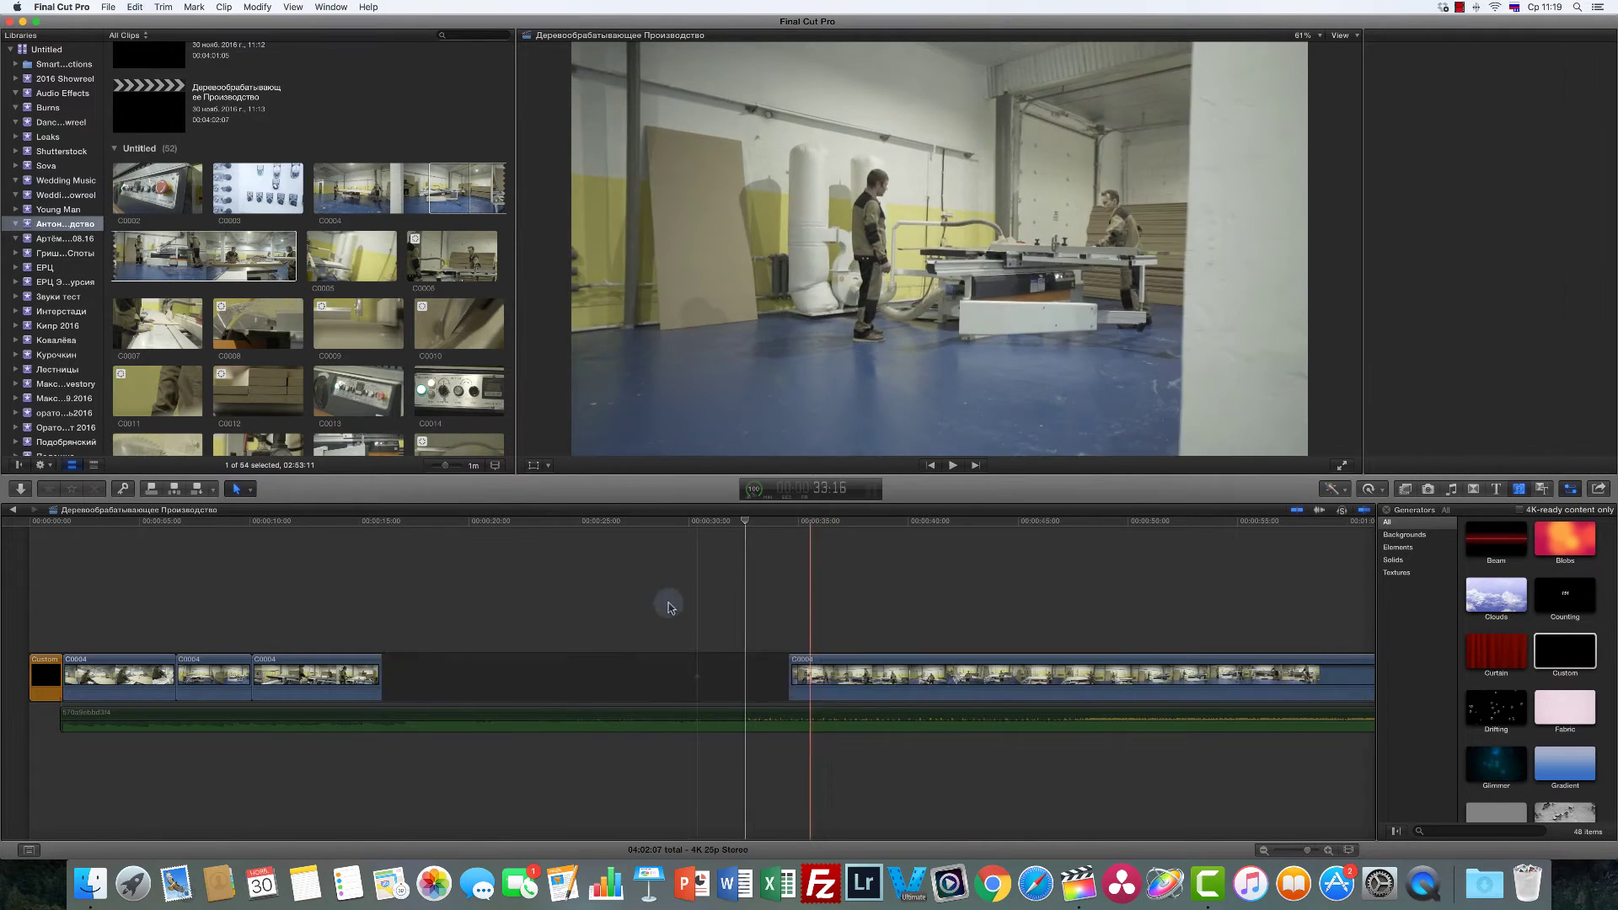
# Step: Play back the join at 16:00 repeatedly and split C0004 at about 17:12
pyautogui.press('space')
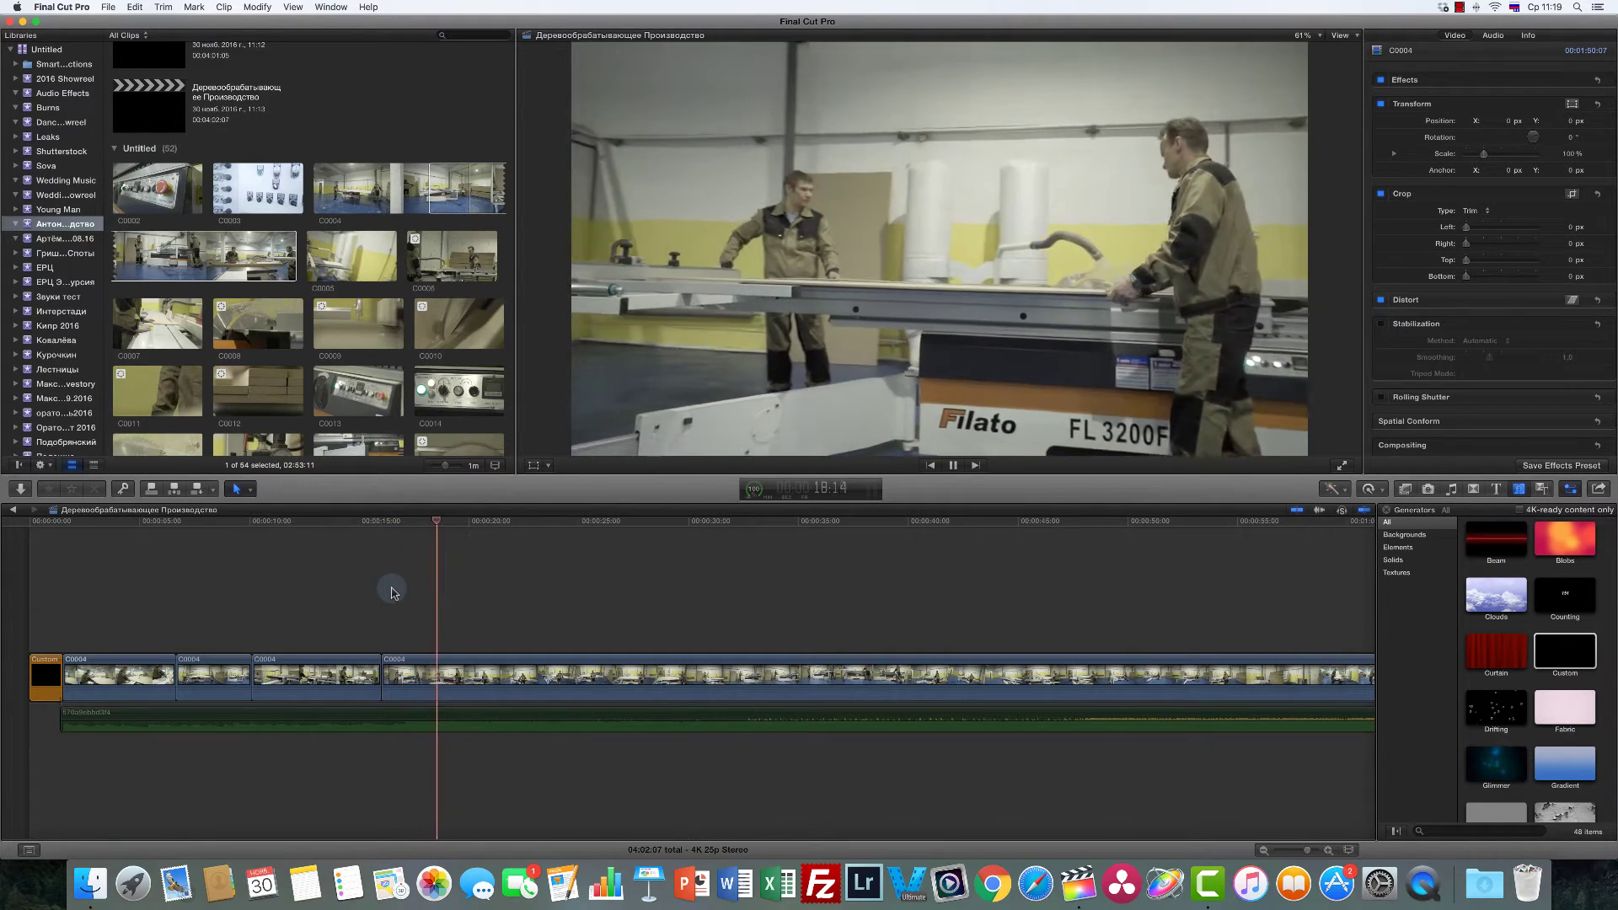
pyautogui.press('space')
pyautogui.press('space')
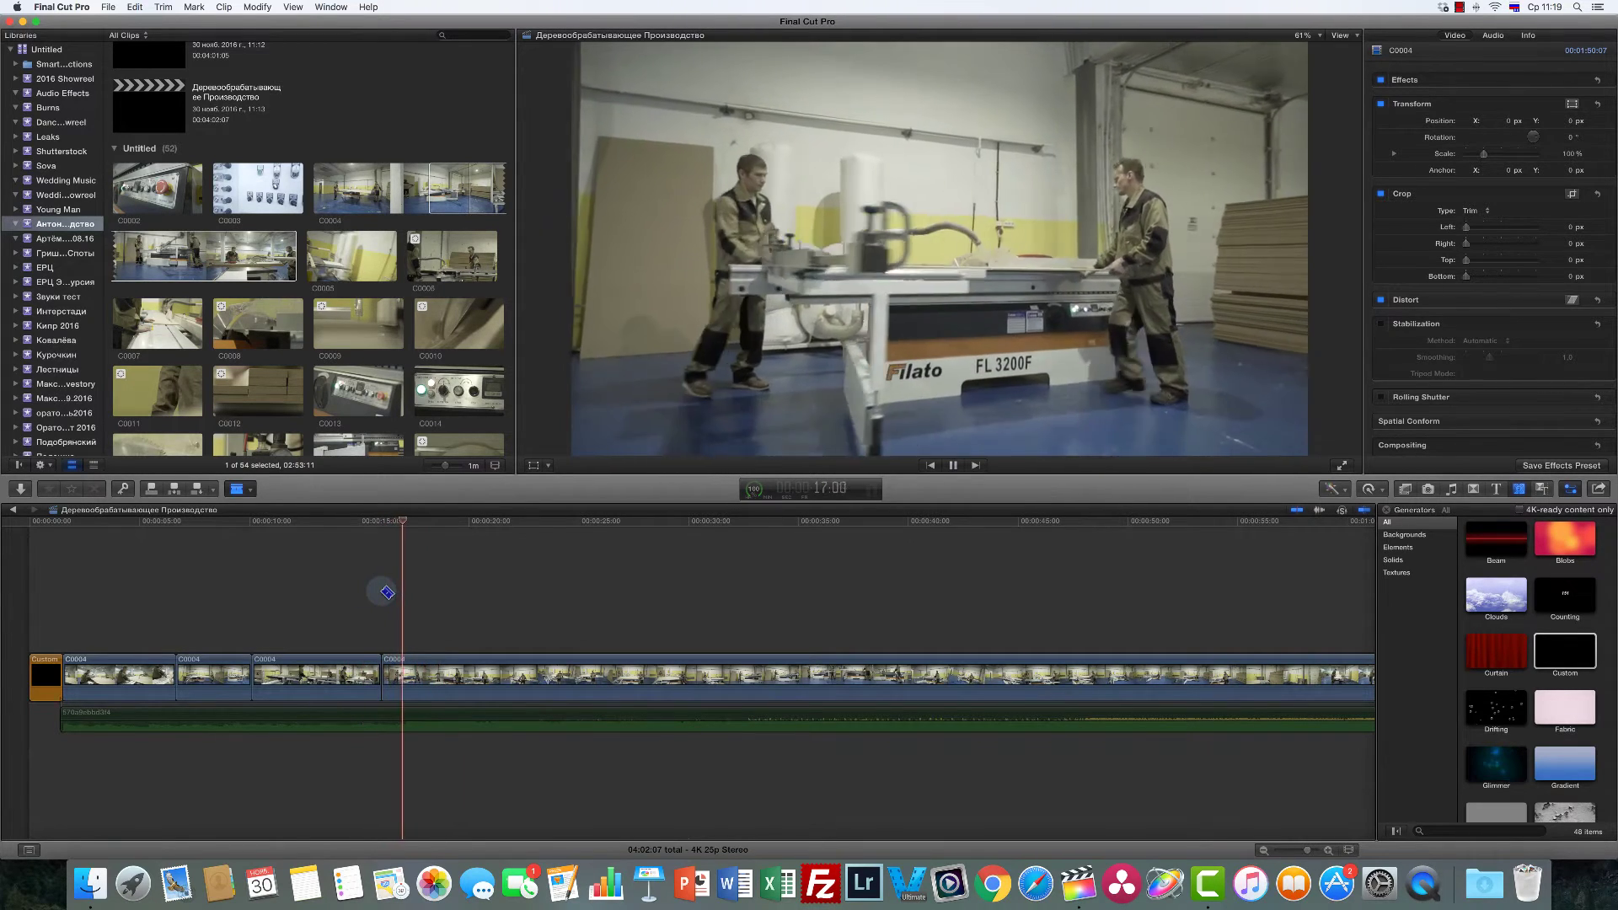
pyautogui.press('space')
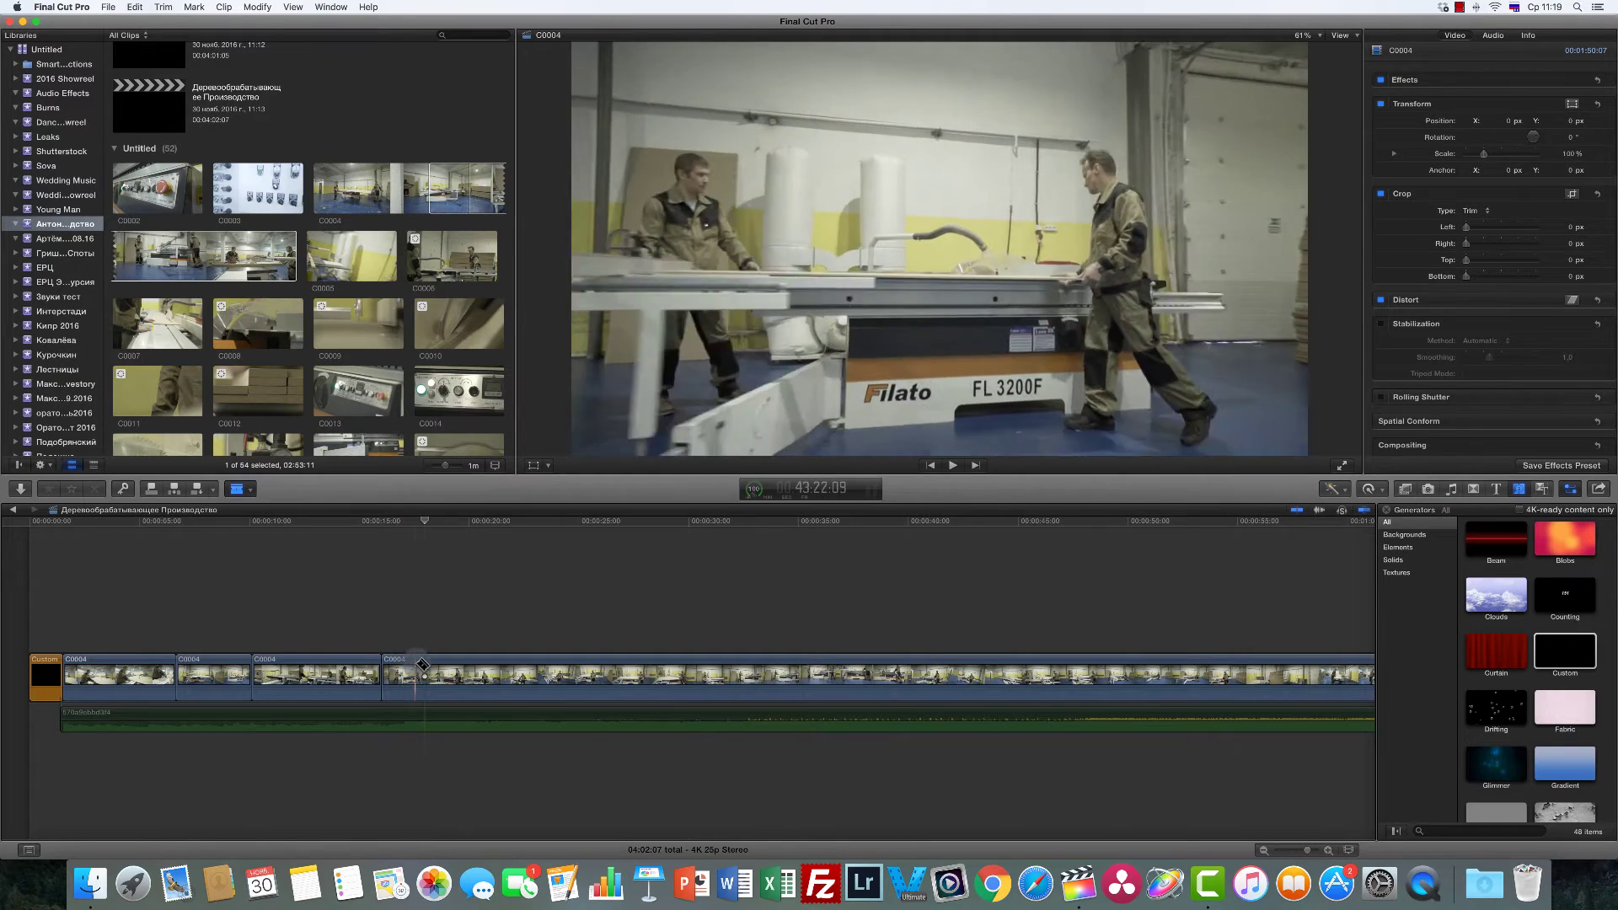
pyautogui.press('space')
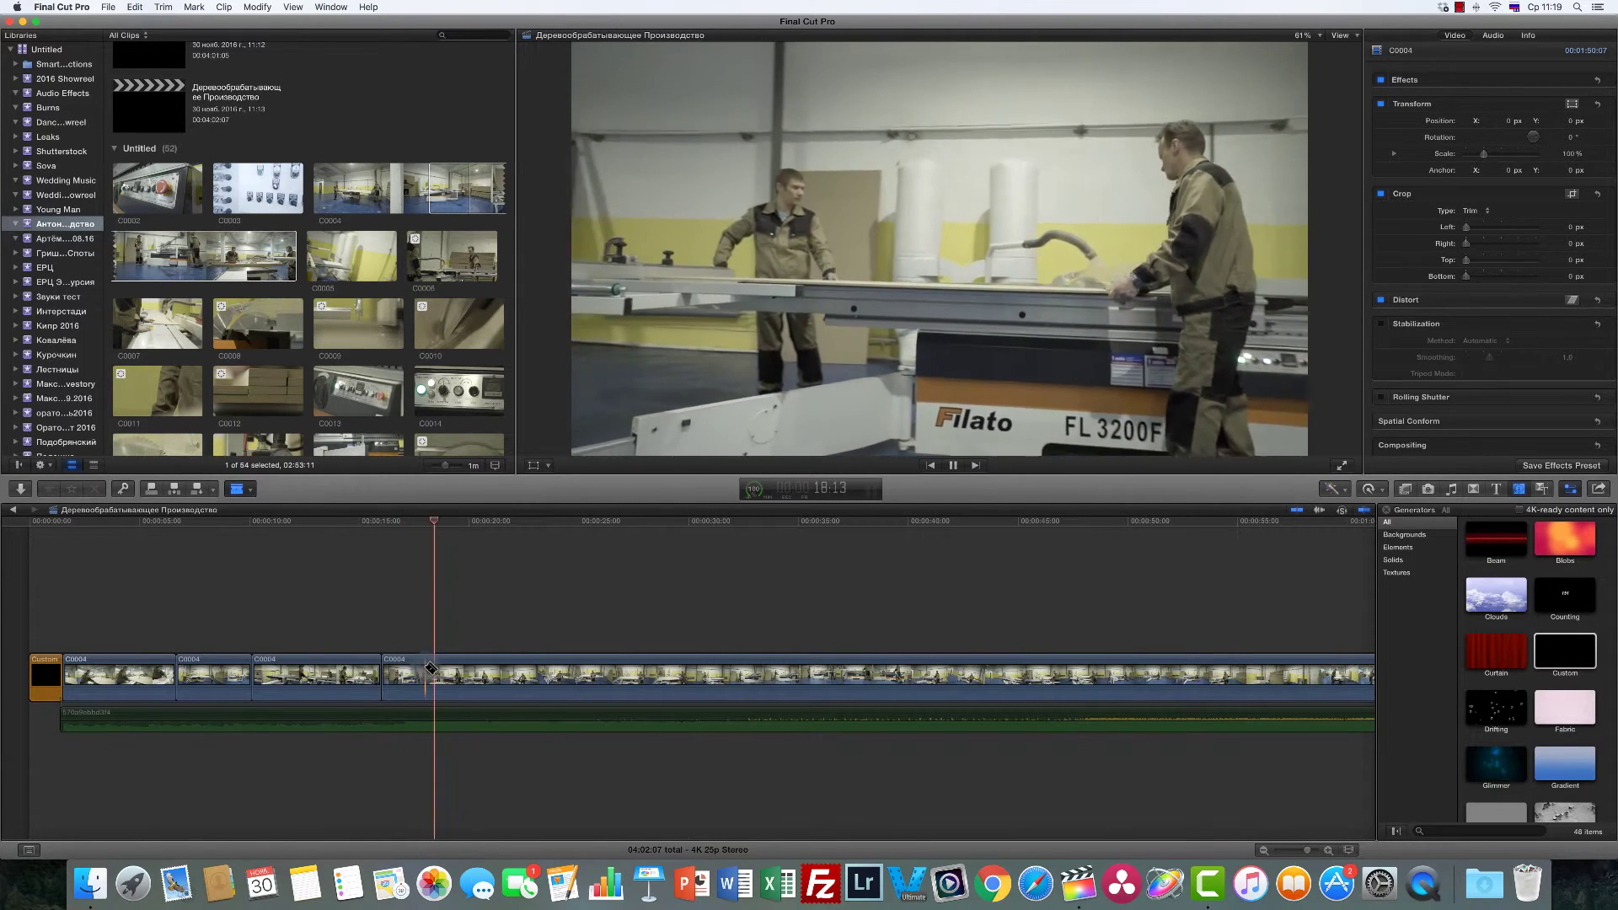
# Step: Review the footage after the 17:12 cut up to about 1:01 to find the next usable shot of the sawing
pyautogui.press('space')
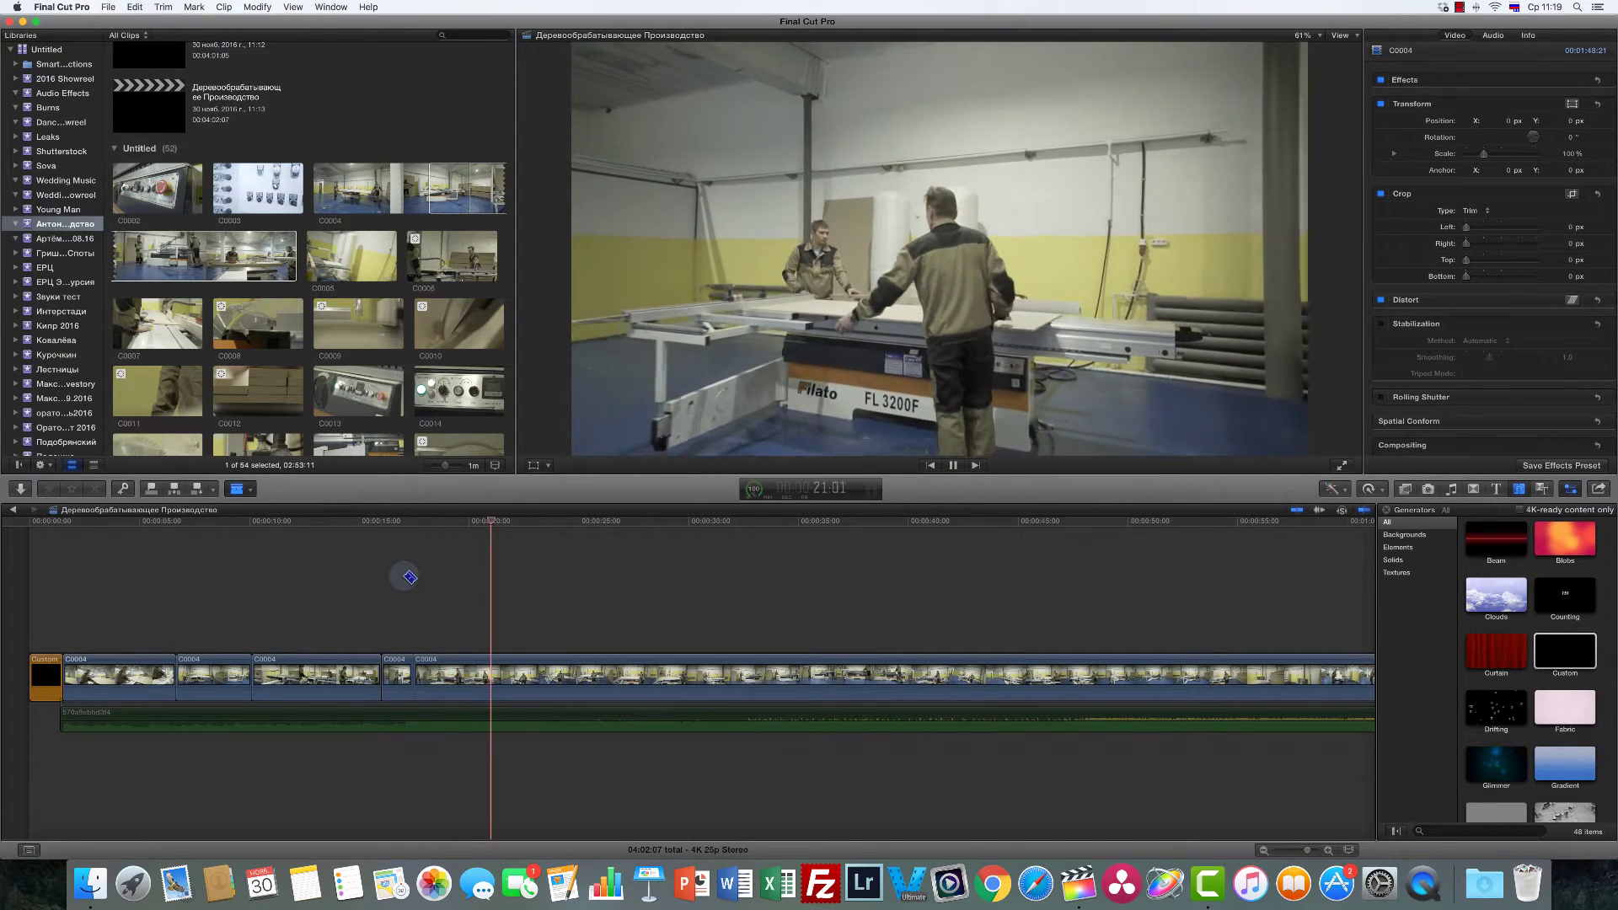
pyautogui.press('space')
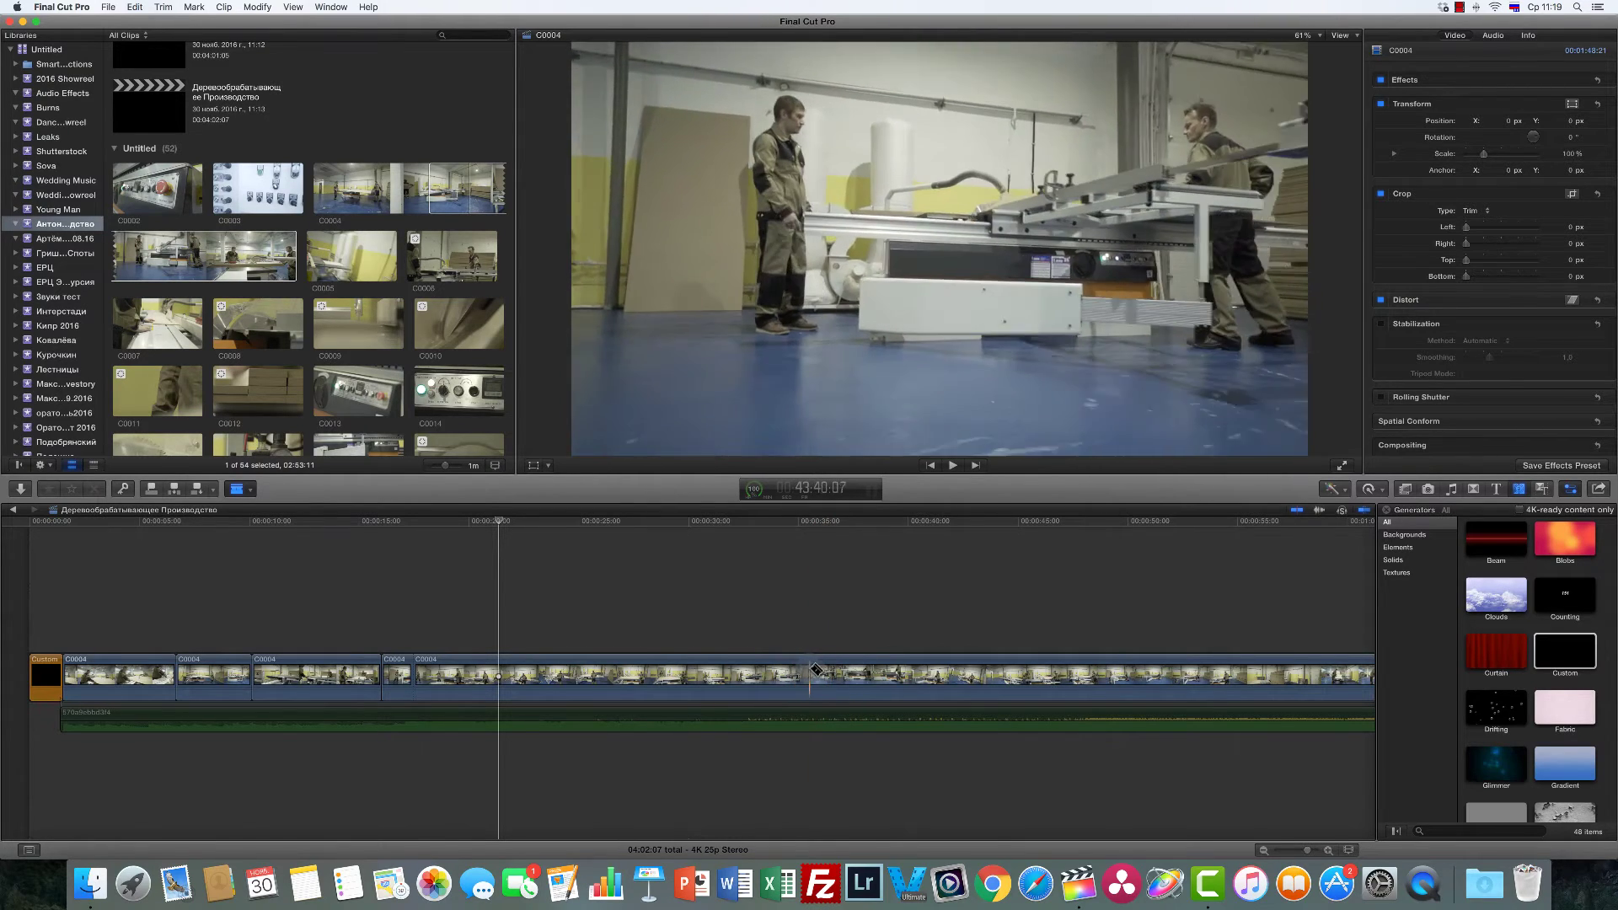
pyautogui.click(815, 667)
pyautogui.press('space')
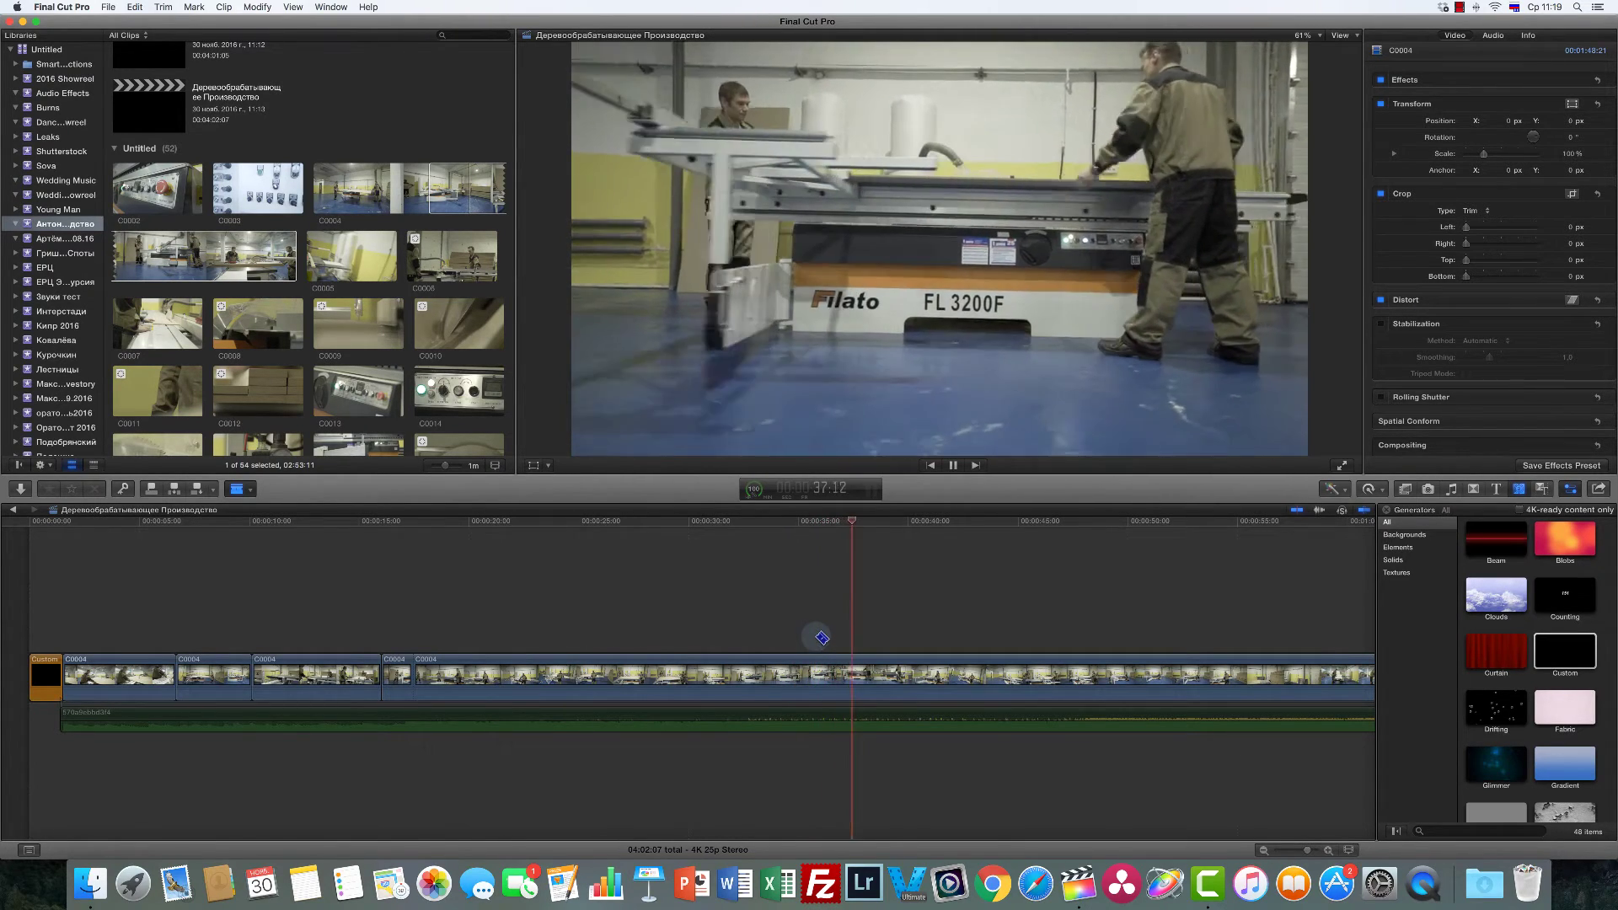
pyautogui.press('space')
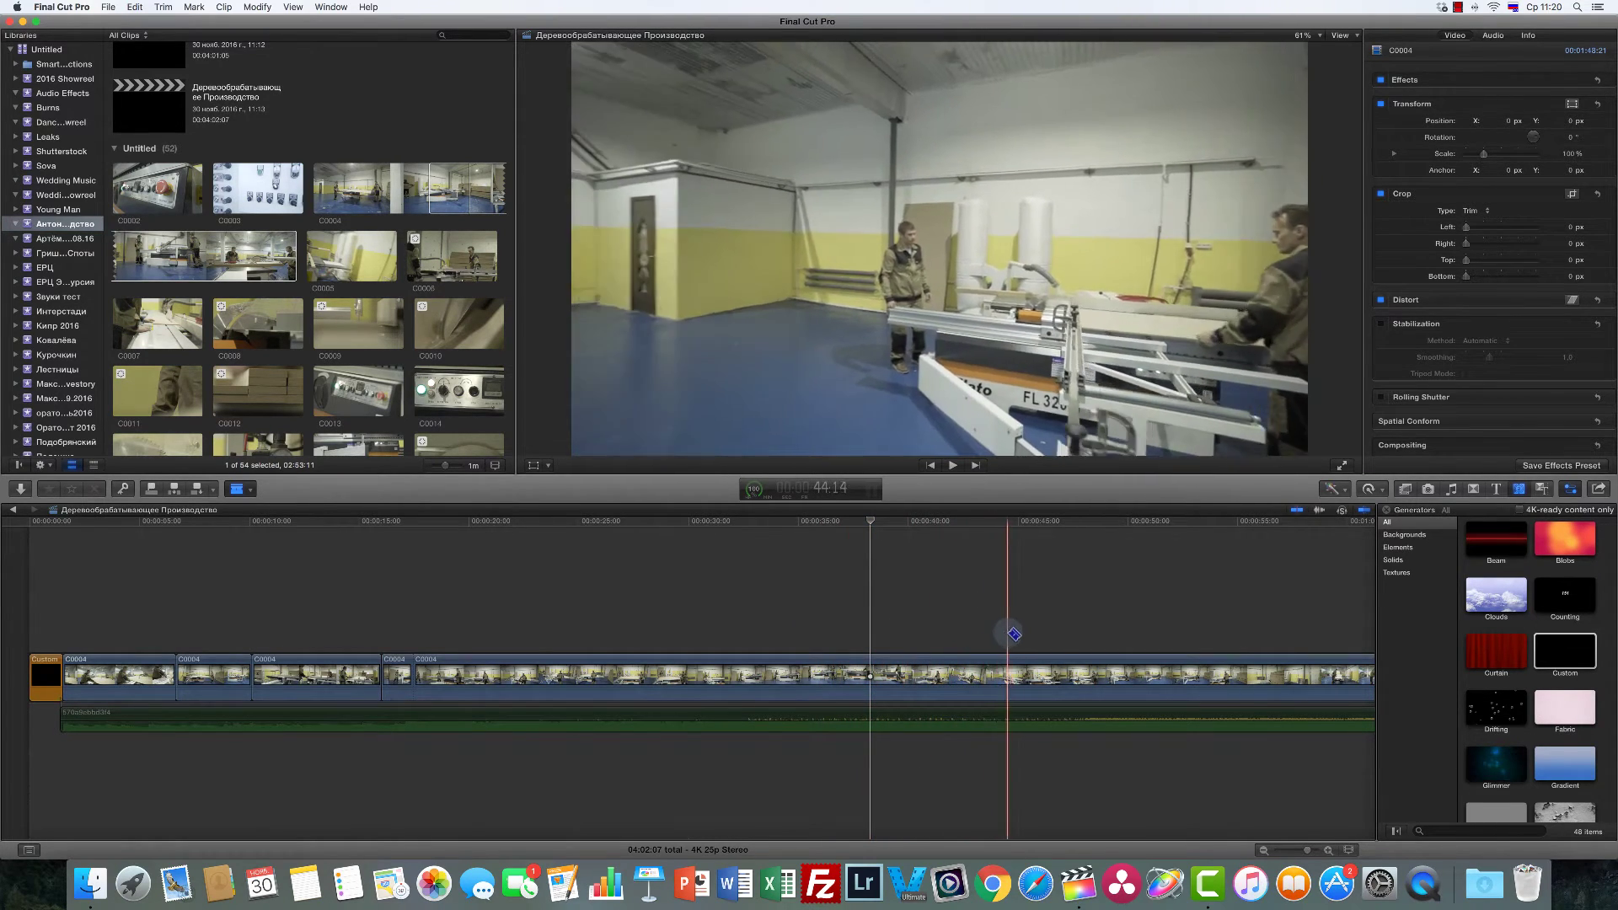
pyautogui.hscroll(2, 998, 628)
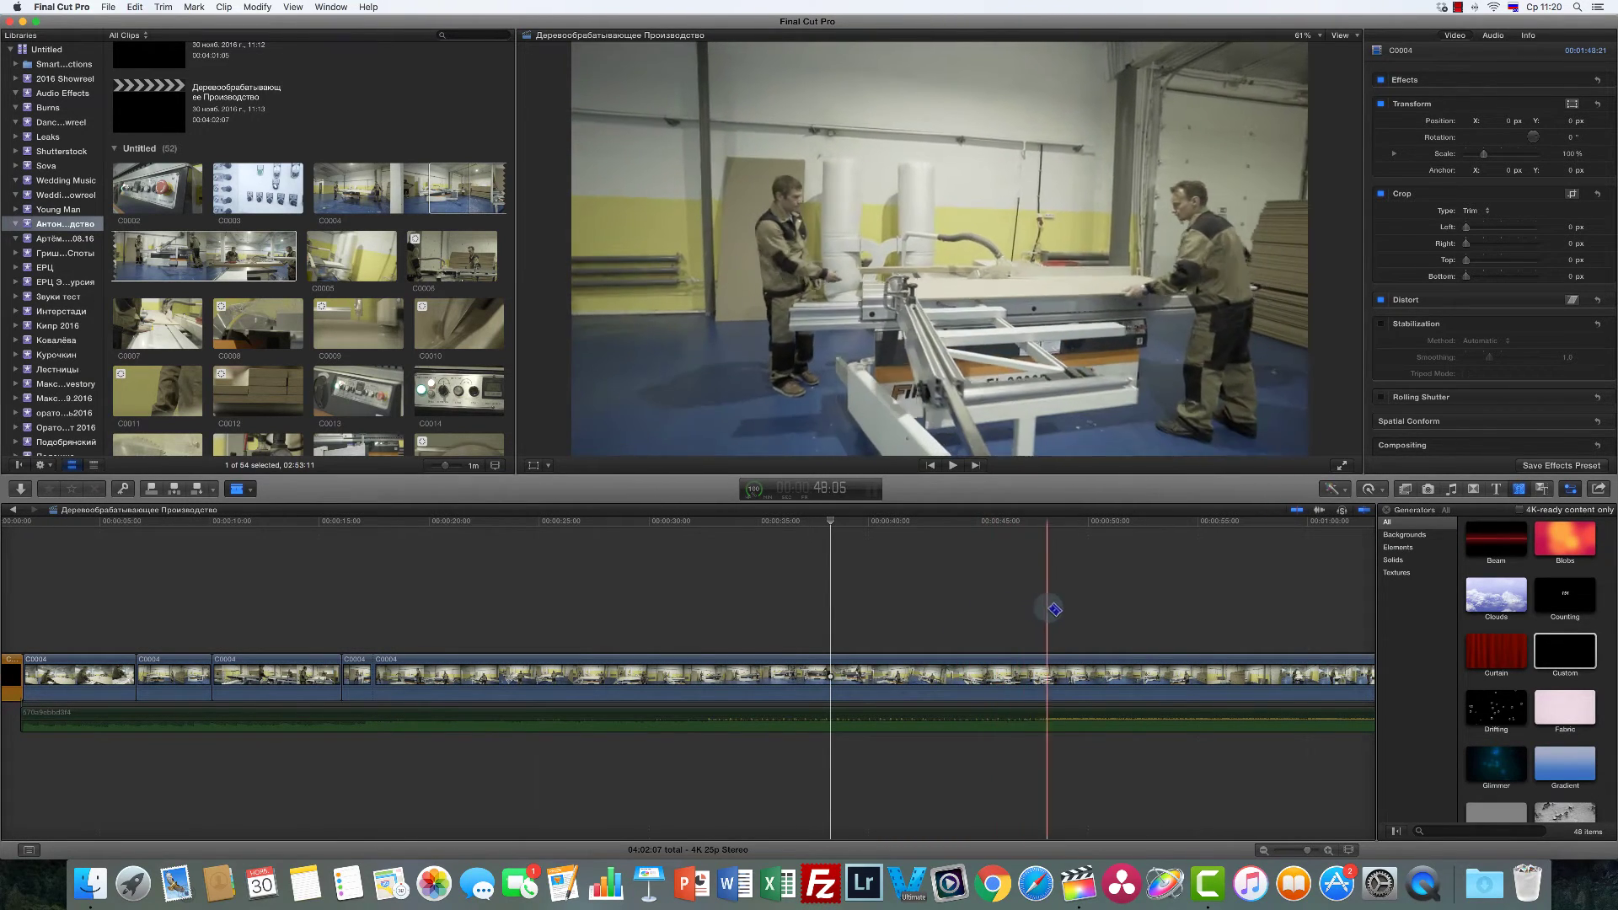
pyautogui.hscroll(2, 1061, 607)
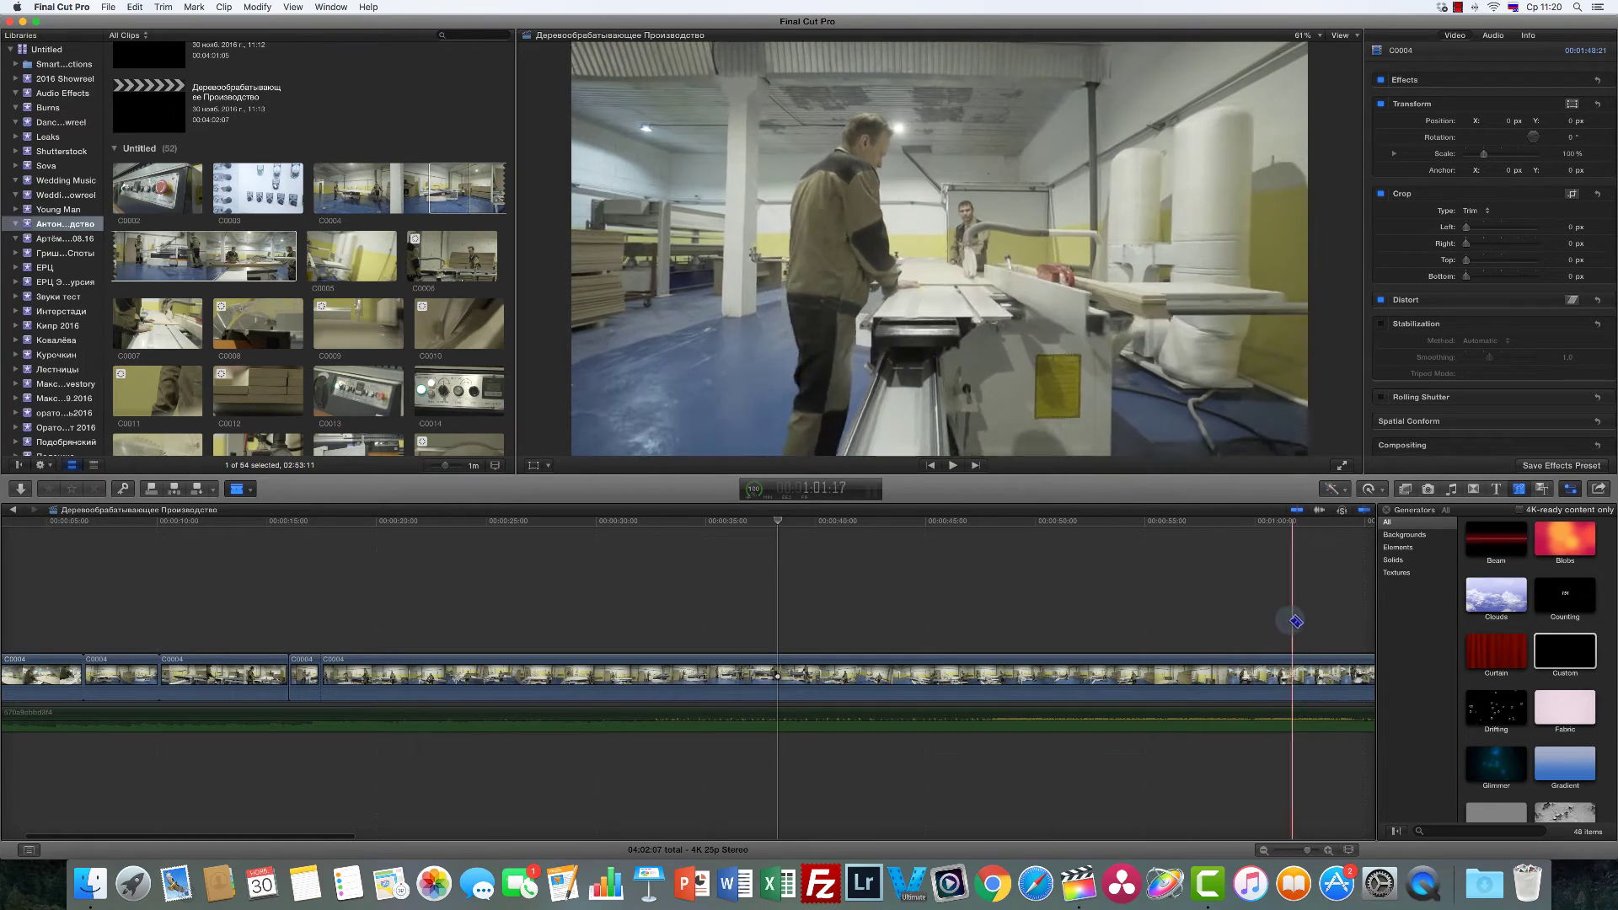
# Step: Split C0004 at about 1:04 and delete the segment between the 17:12 cut and this one
pyautogui.click(1277, 676)
pyautogui.hscroll(10, 1179, 607)
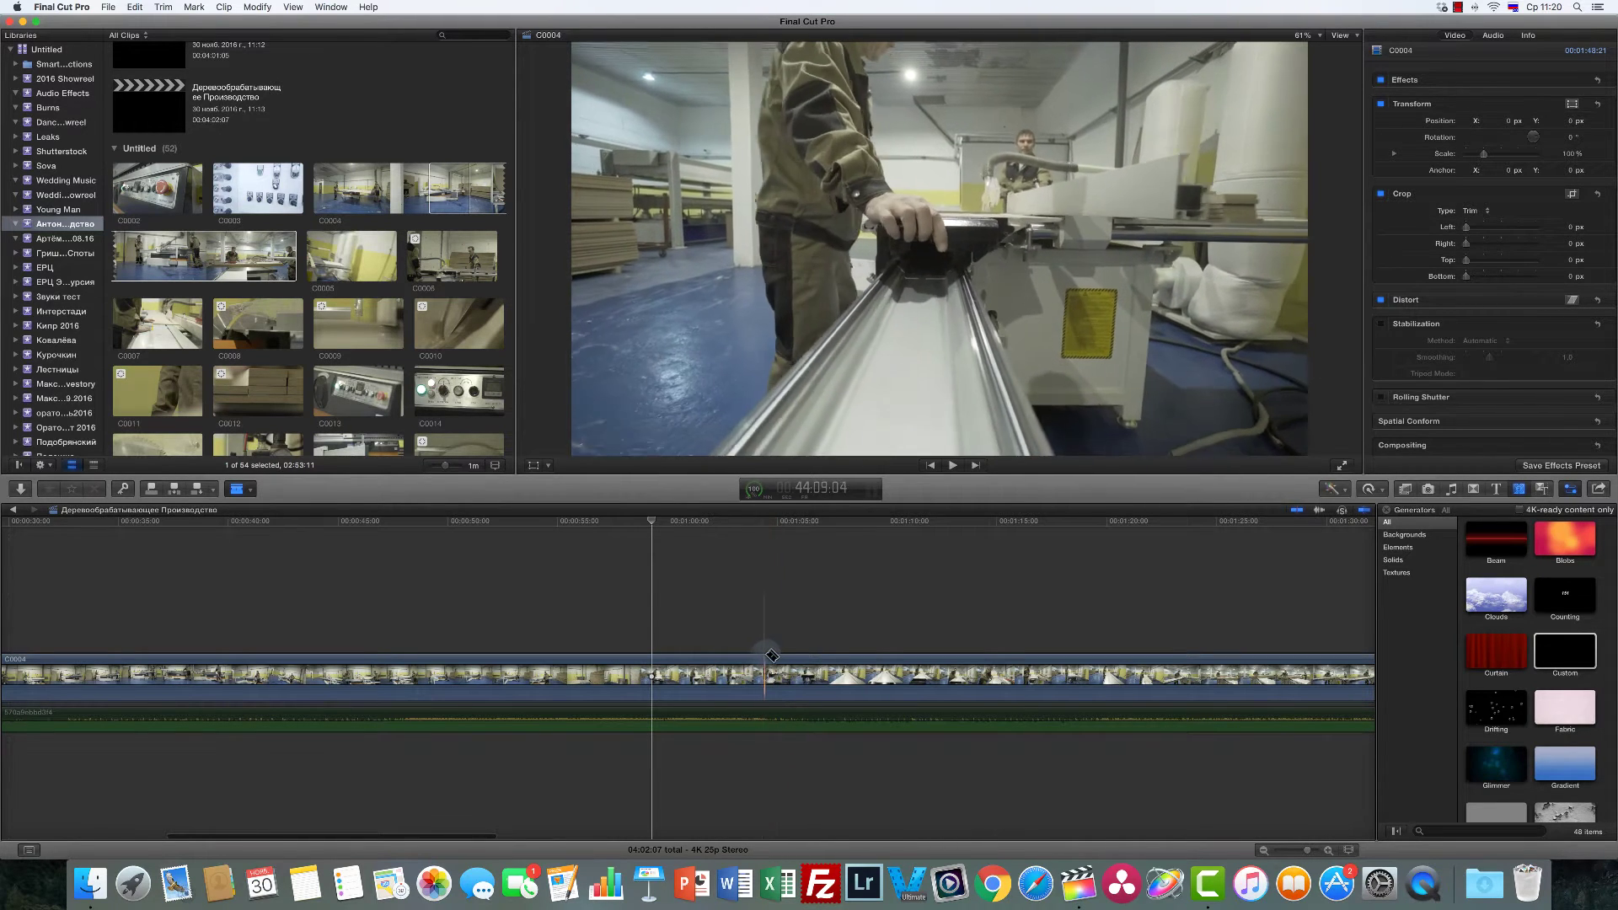
pyautogui.click(775, 674)
pyautogui.press('a')
pyautogui.click(742, 674)
pyautogui.press('Delete')
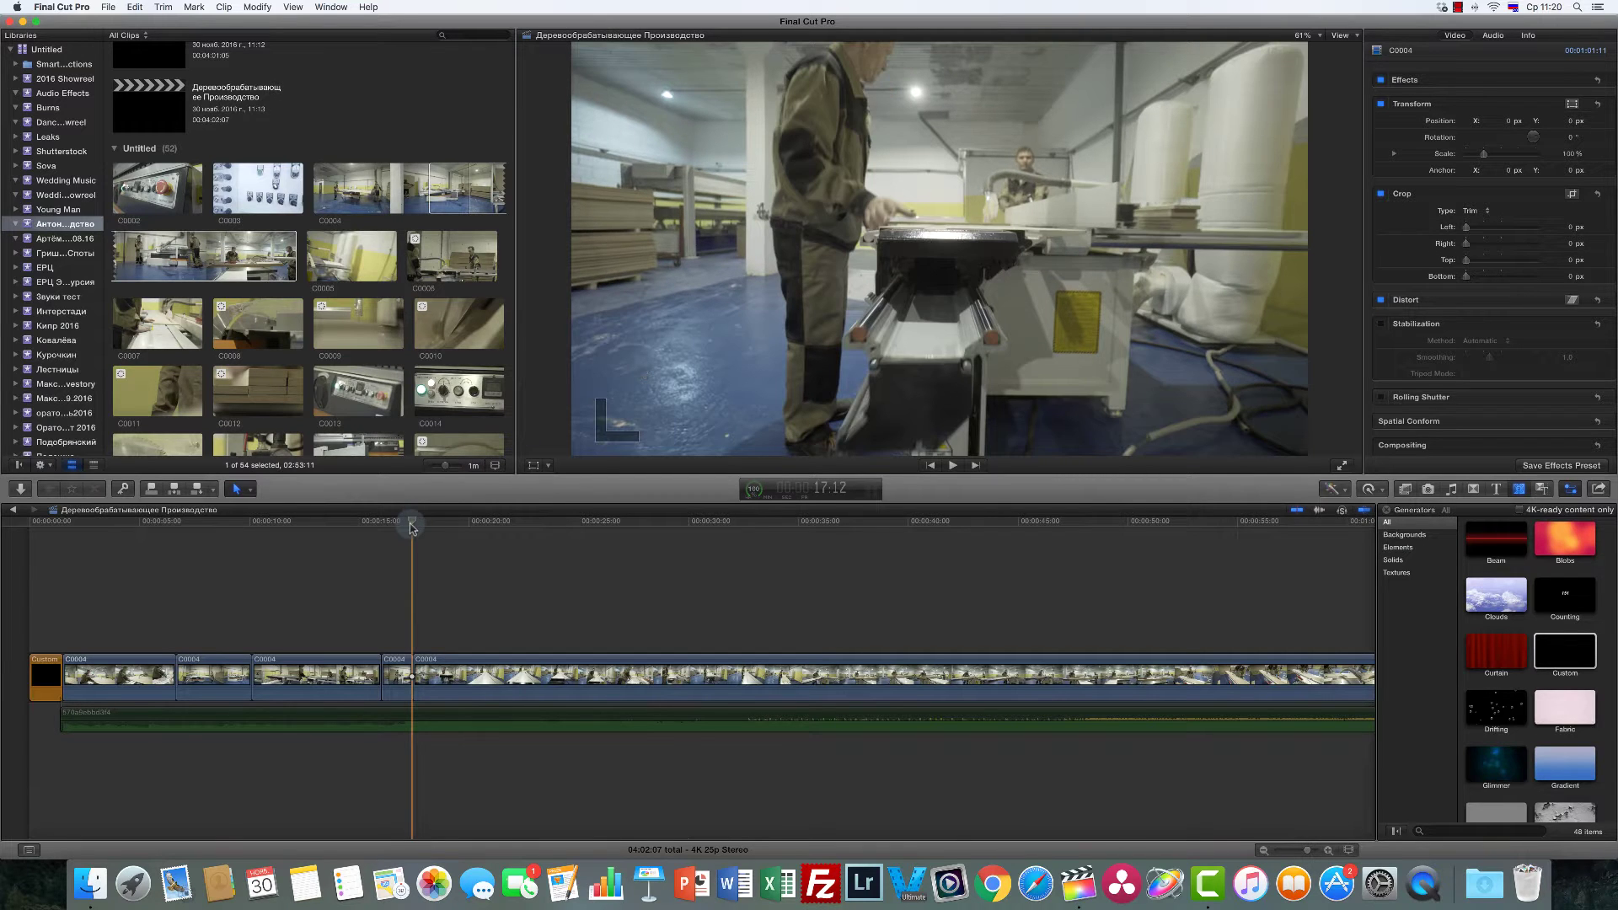
# Step: Play from the join at 17:12 and split C0004 at 20:19
pyautogui.press('space')
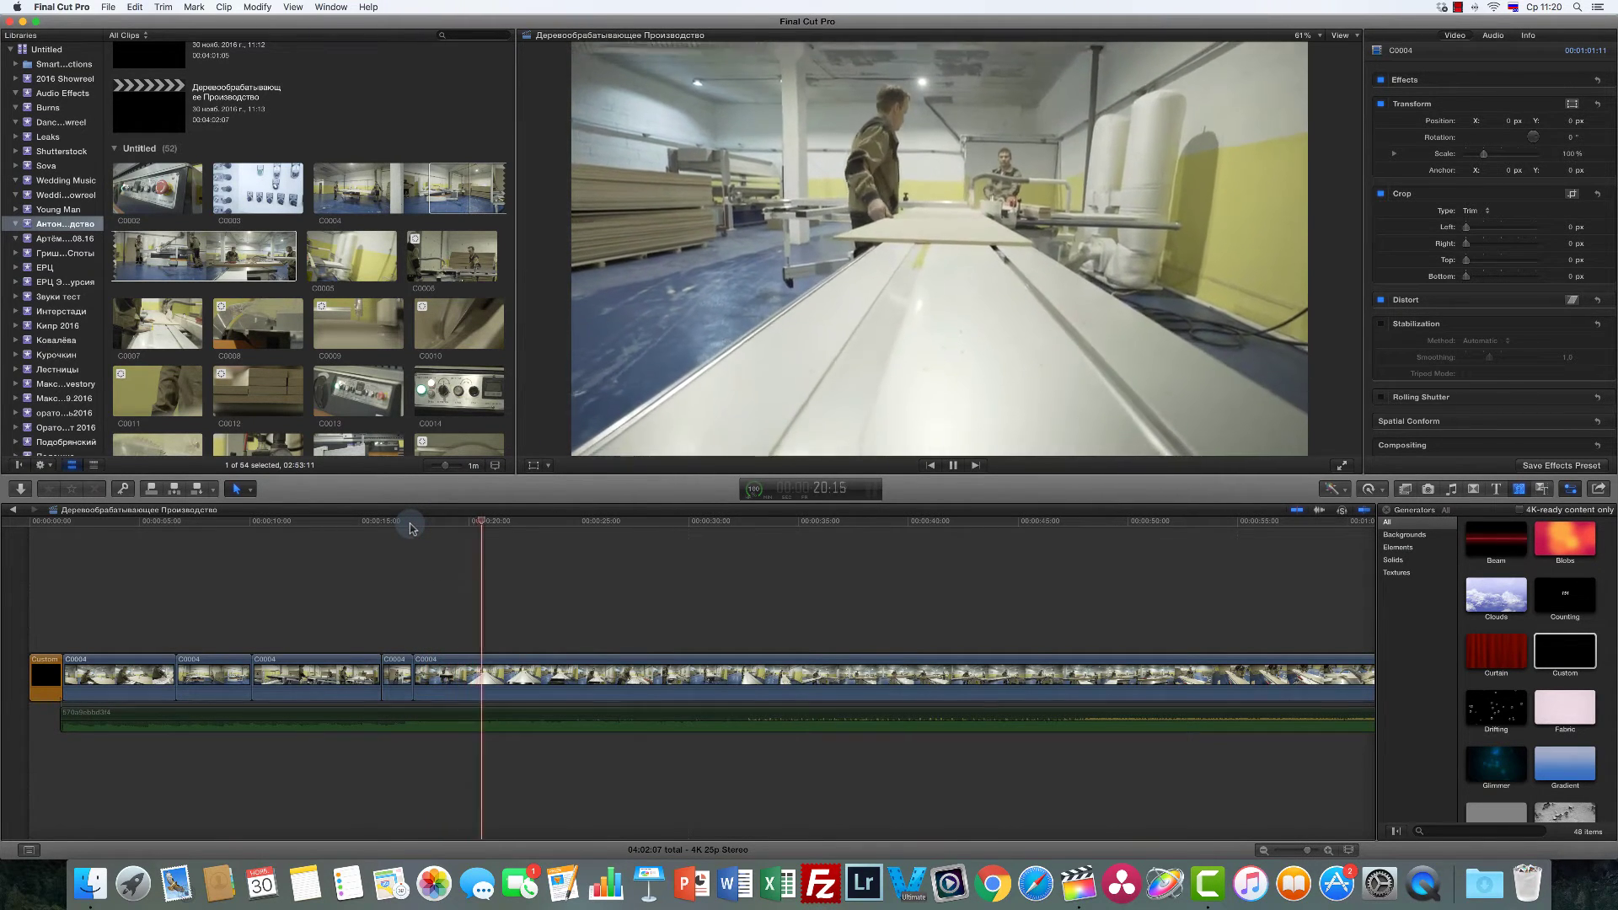
pyautogui.press('space')
pyautogui.press('b')
pyautogui.click(487, 666)
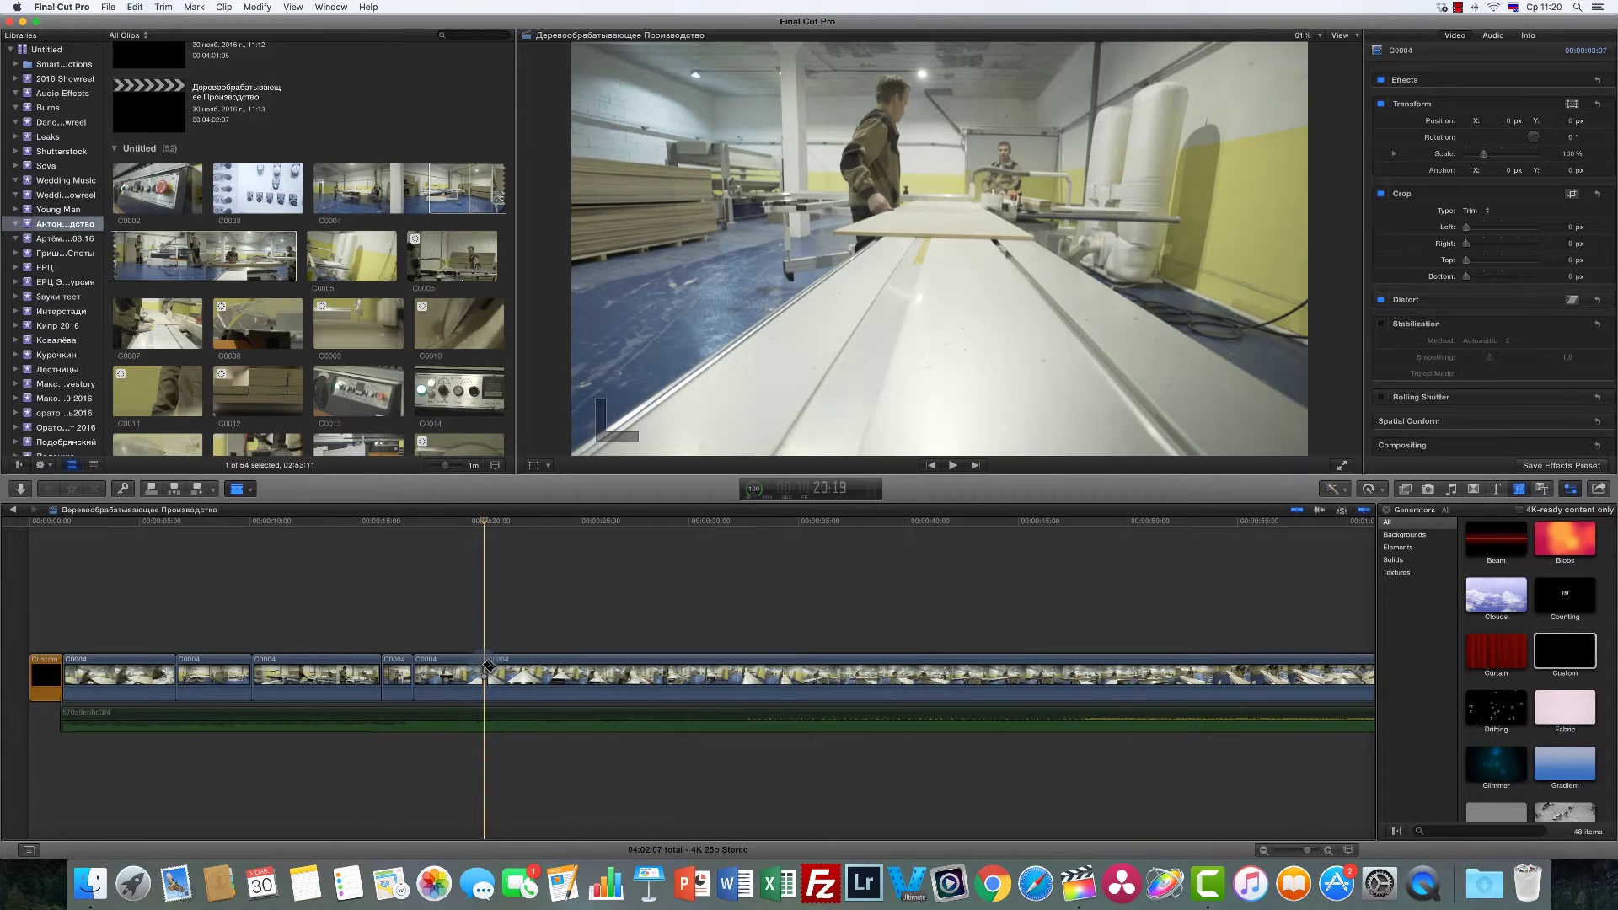
# Step: Turn on stabilization for the segment from 17:12 to 20:19 and lower its translation, rotation and scale smoothing to about 0.6 each
pyautogui.press('a')
pyautogui.click(446, 677)
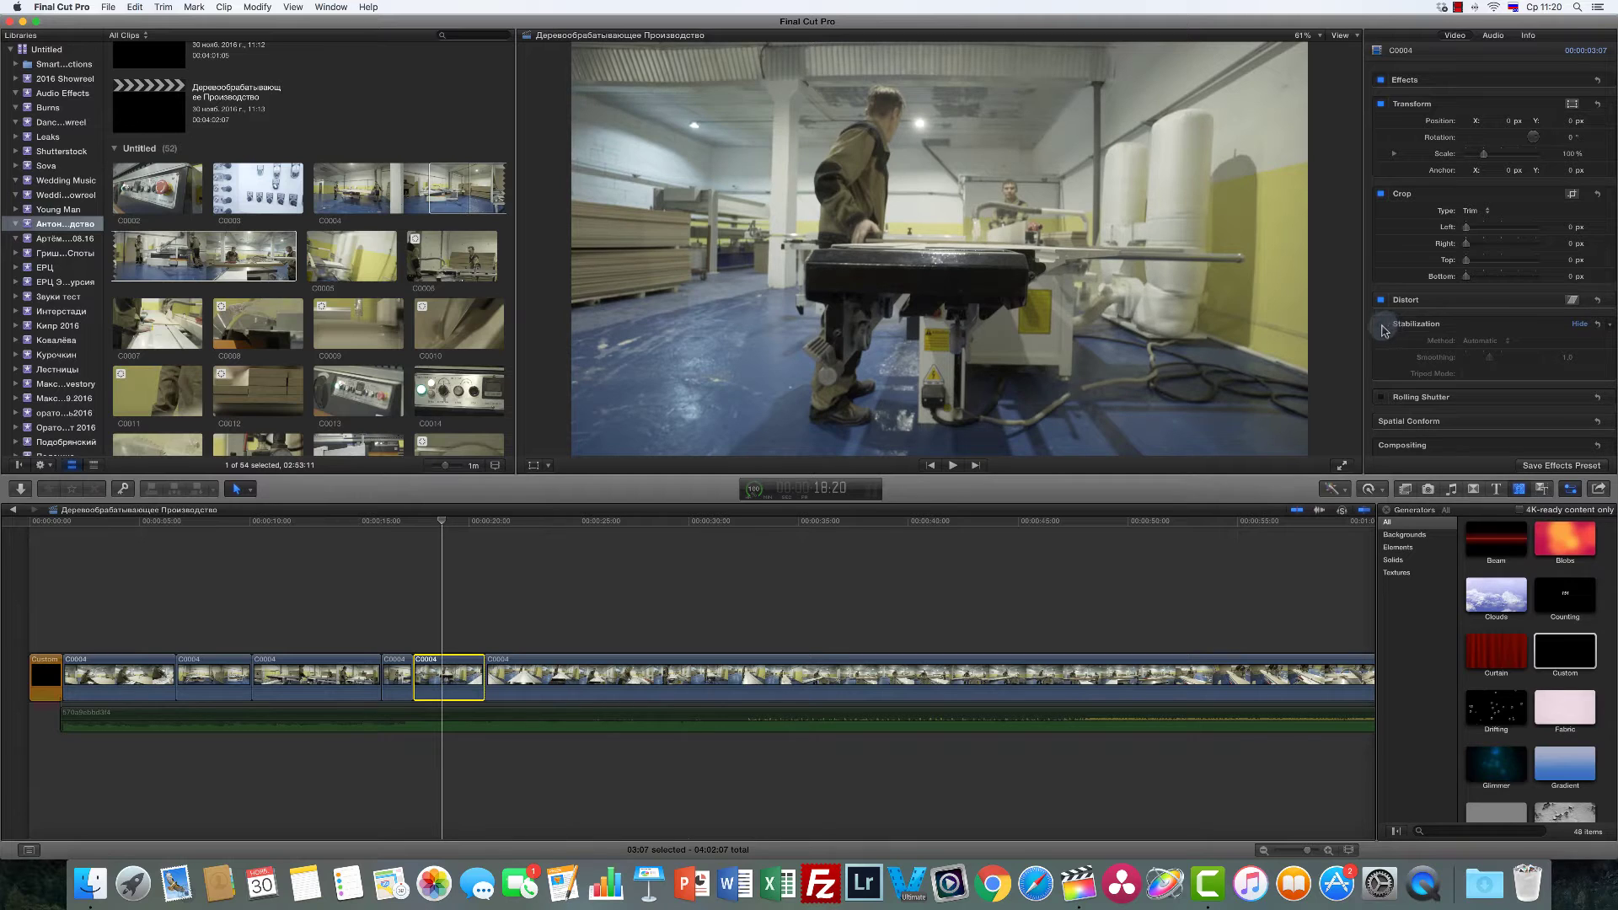
pyautogui.click(1381, 325)
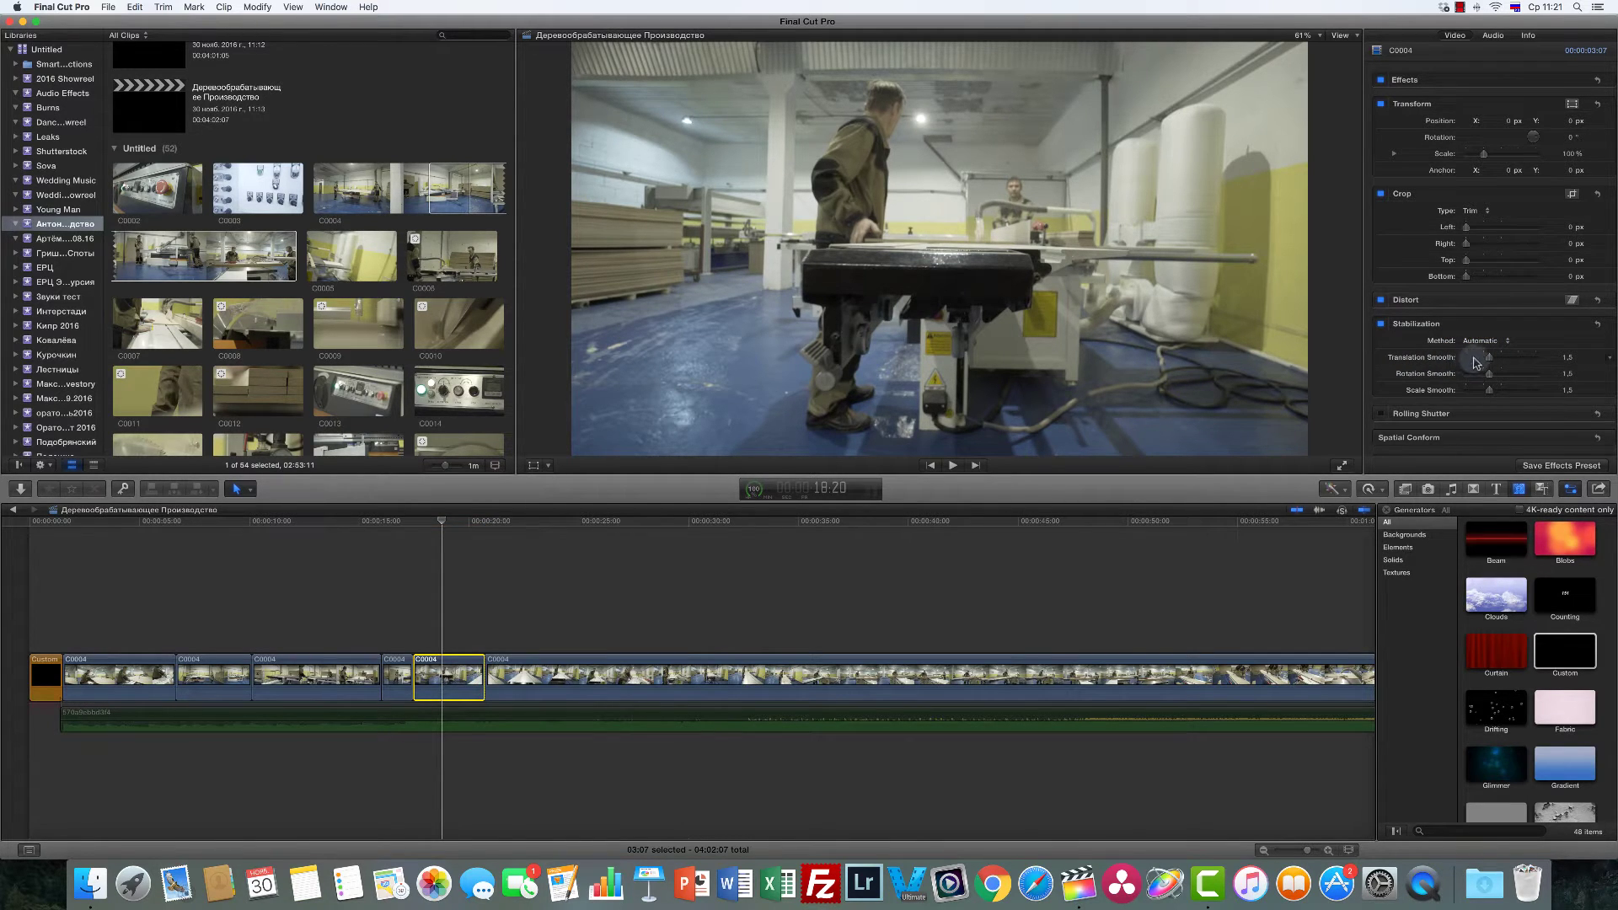
pyautogui.moveTo(1475, 364); pyautogui.dragTo(1473, 370)
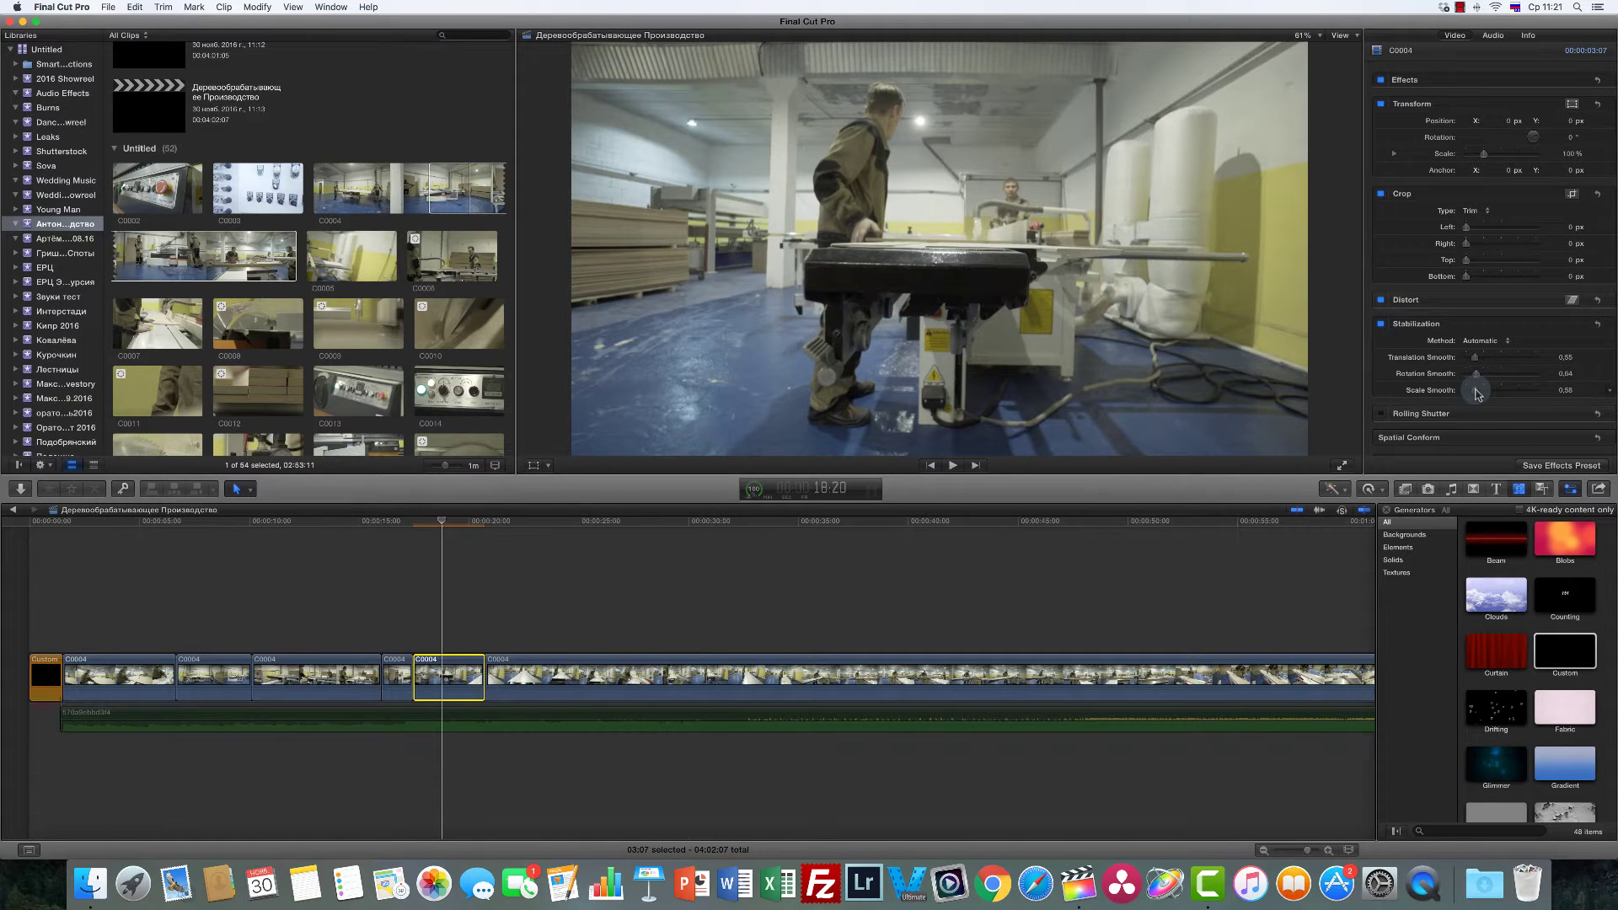
# Step: Play back the stabilized segment from 17:12, add two markers to it, and play on into the following clip
pyautogui.click(419, 621)
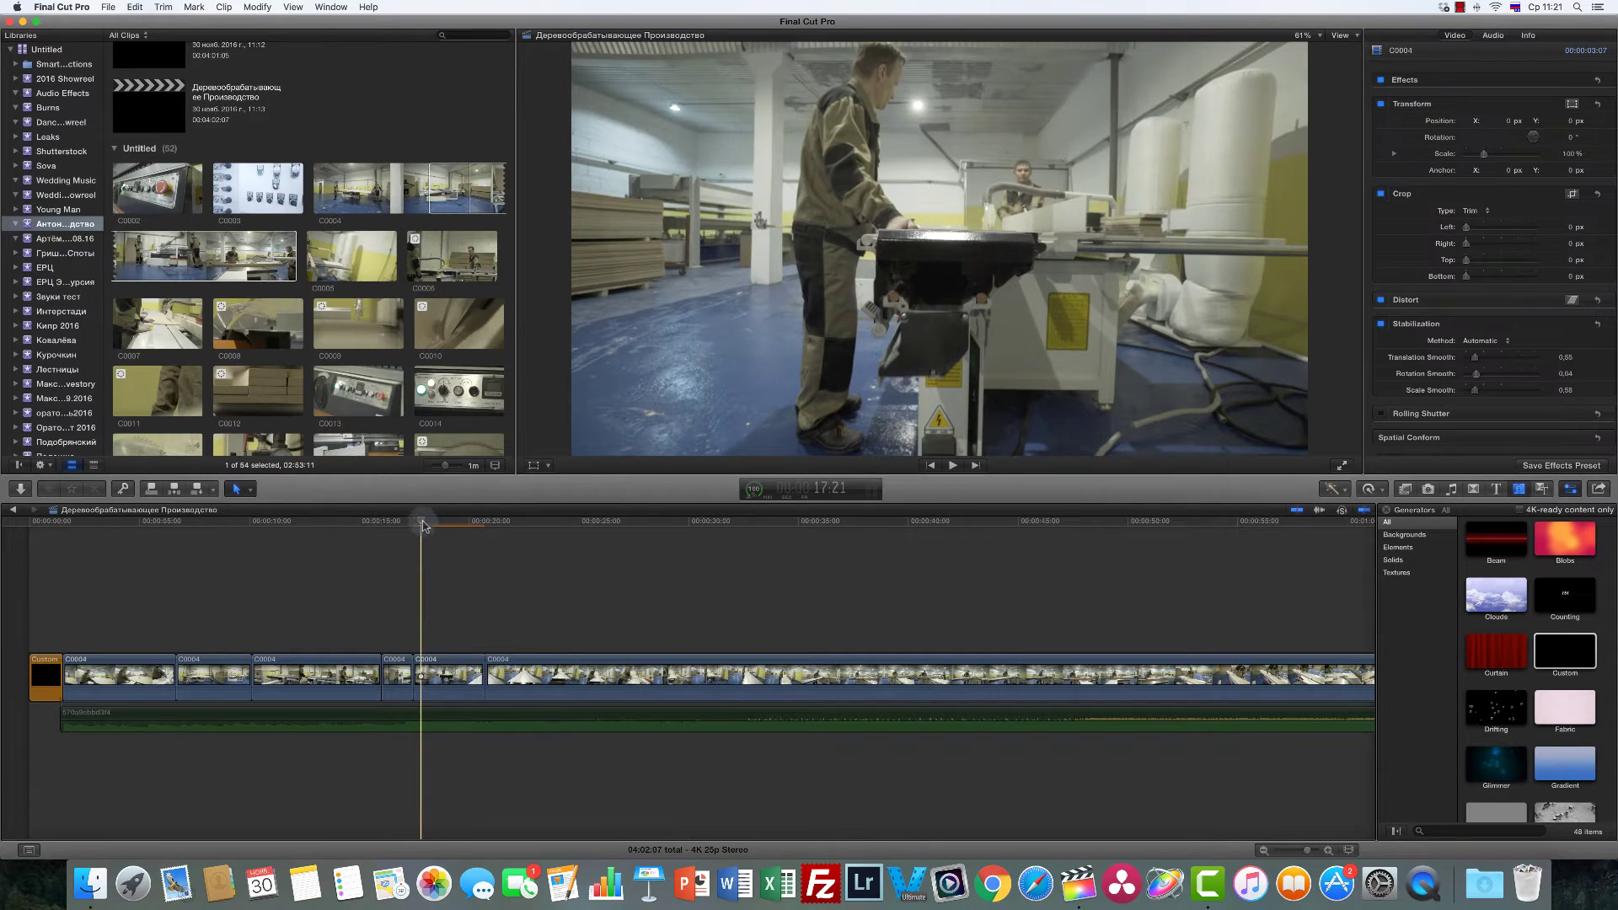
pyautogui.moveTo(424, 526); pyautogui.dragTo(416, 533)
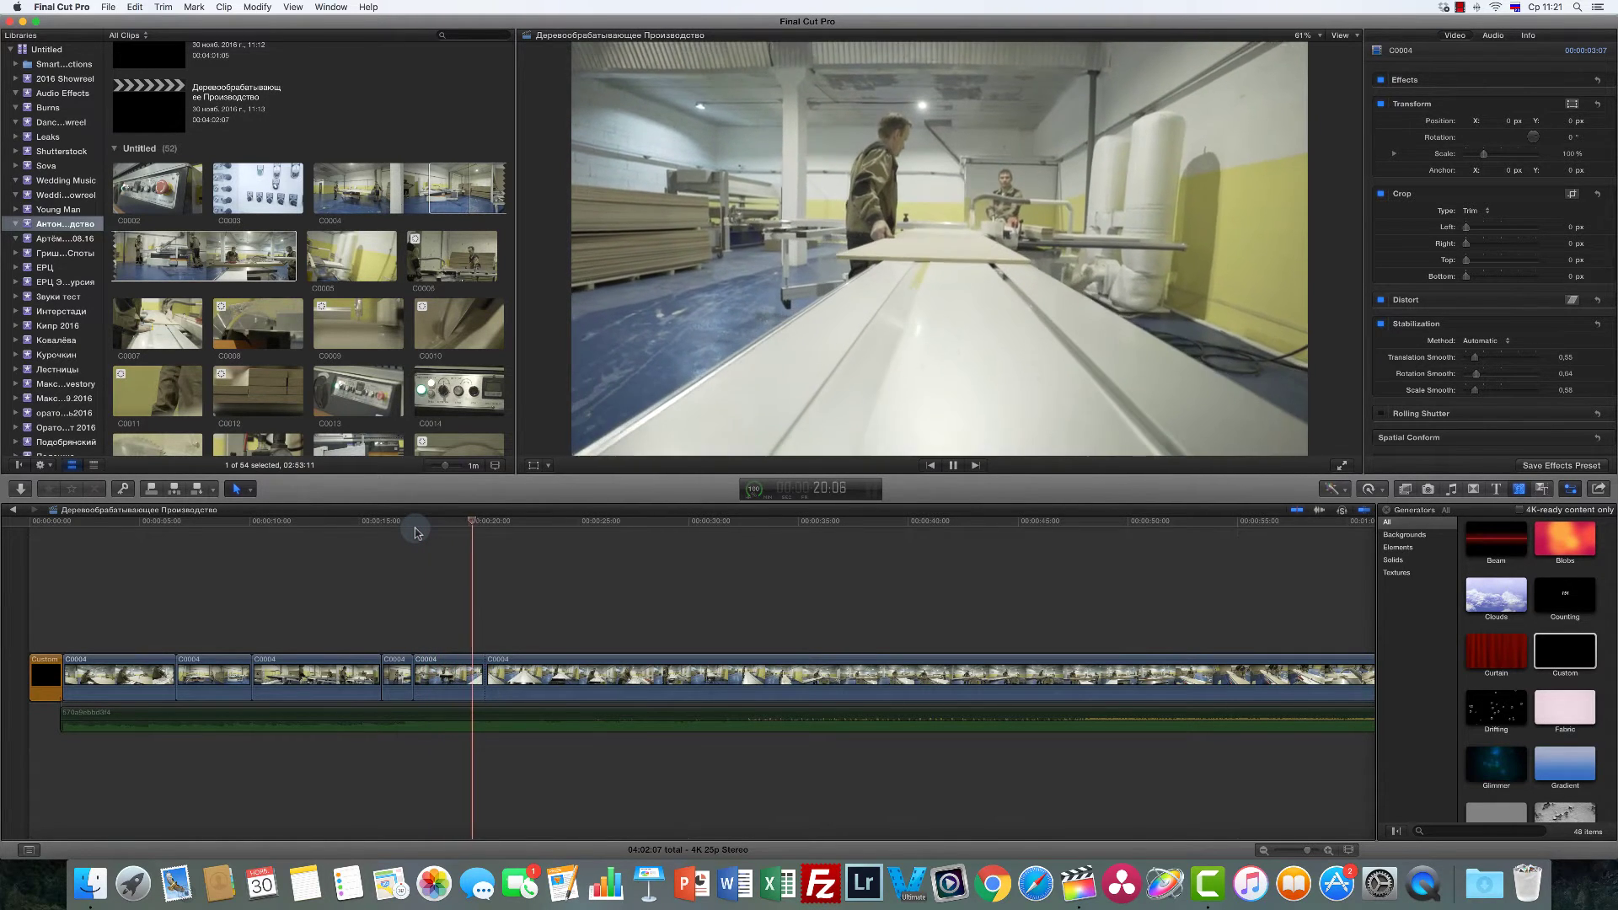
pyautogui.click(414, 532)
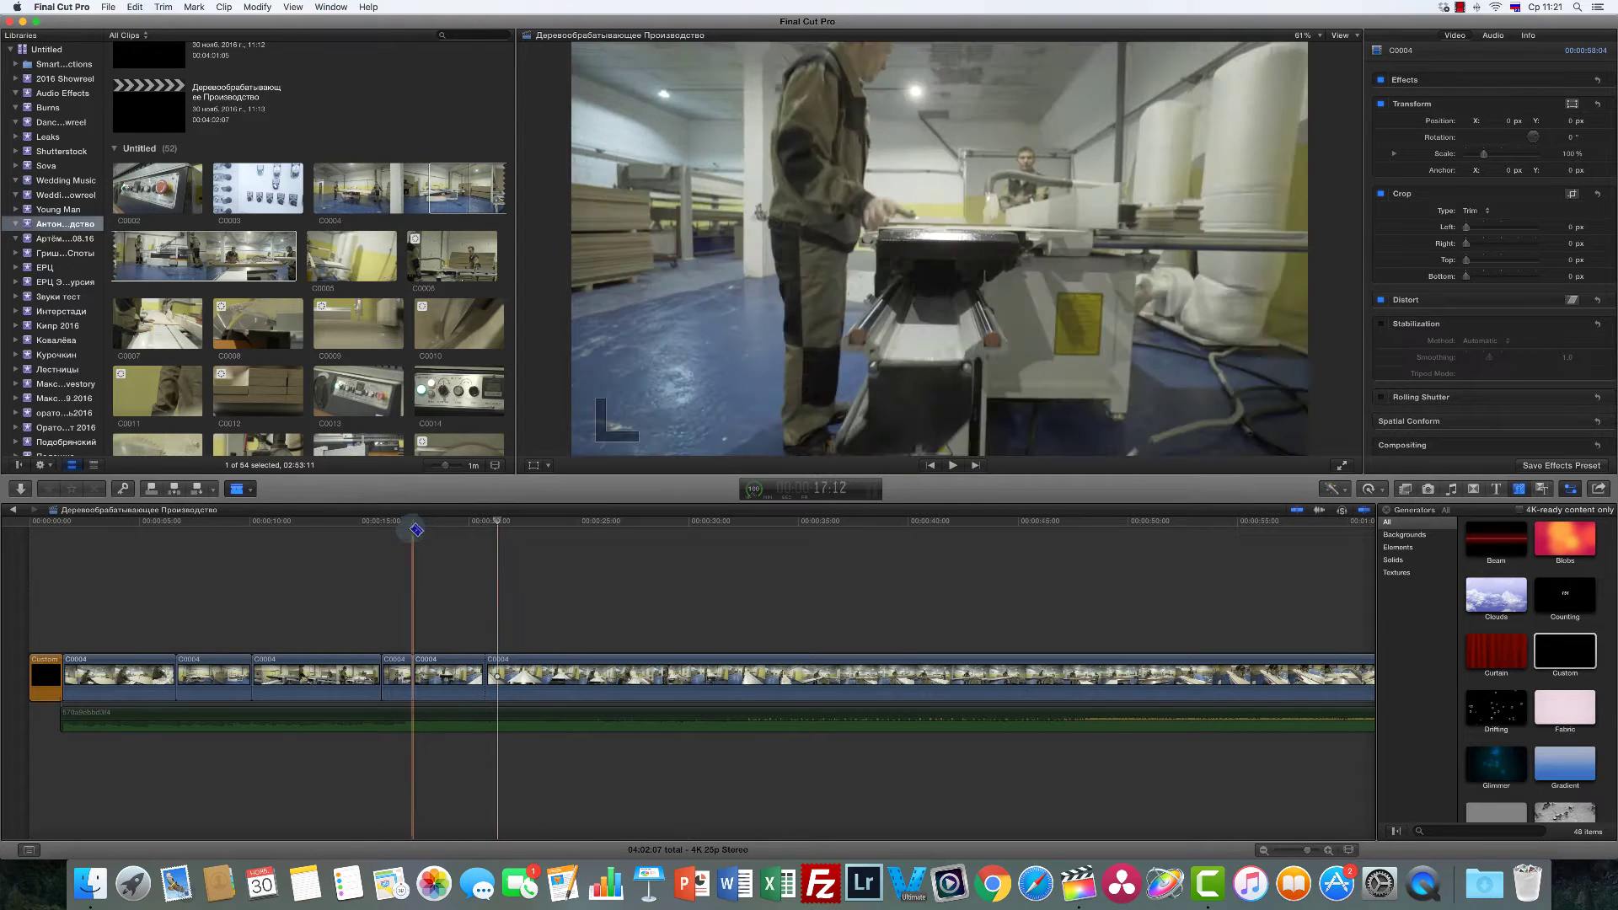
pyautogui.click(459, 556)
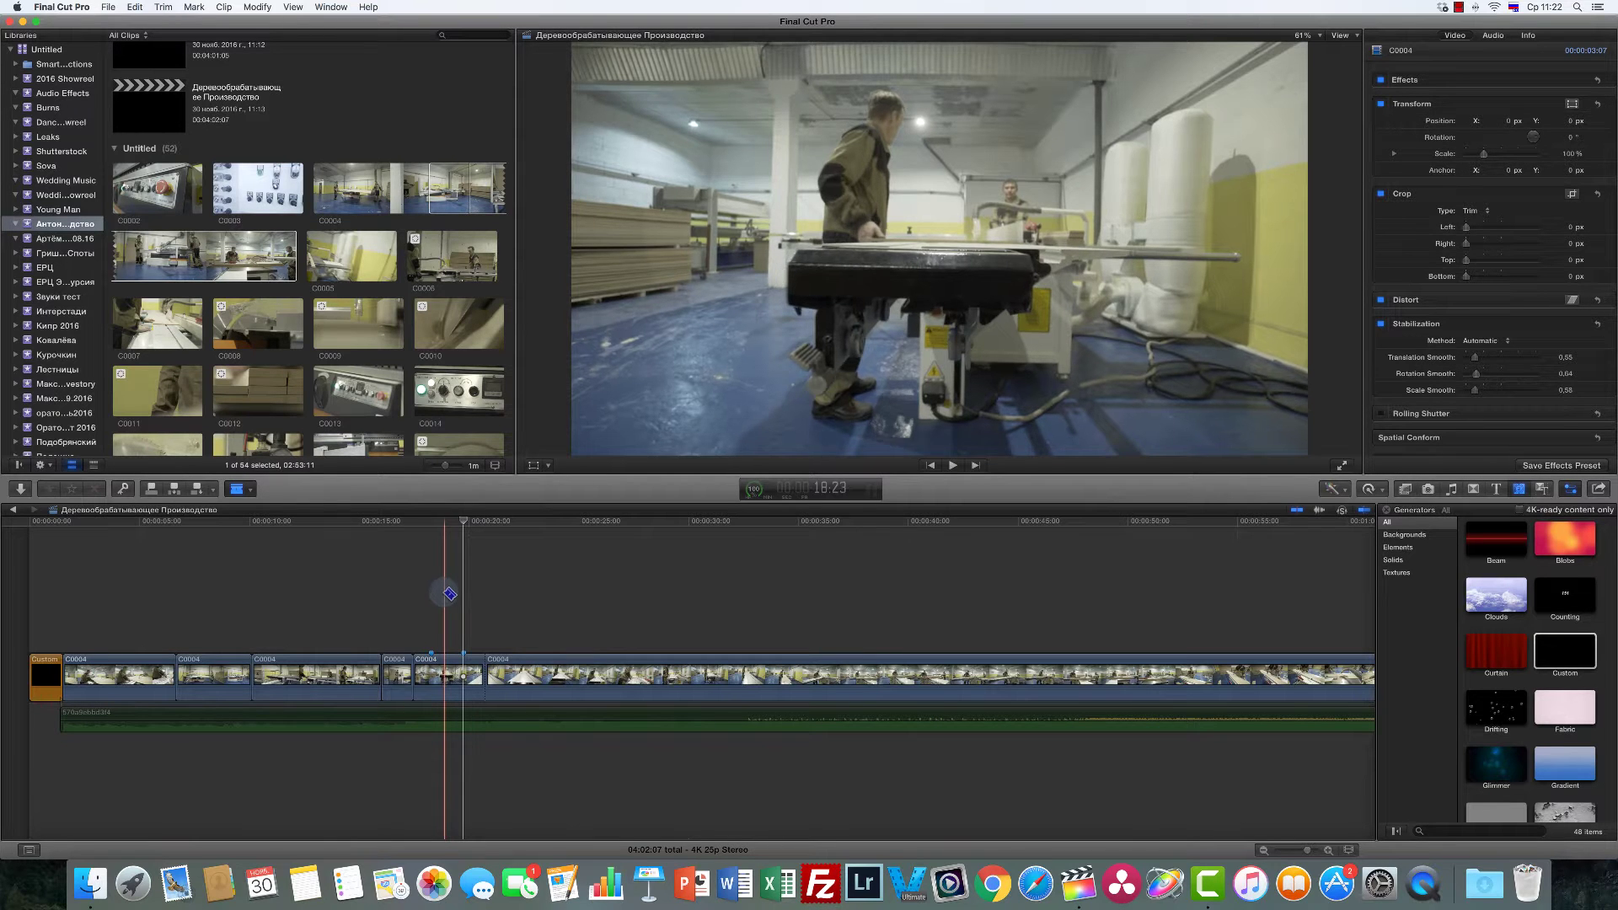
pyautogui.click(490, 590)
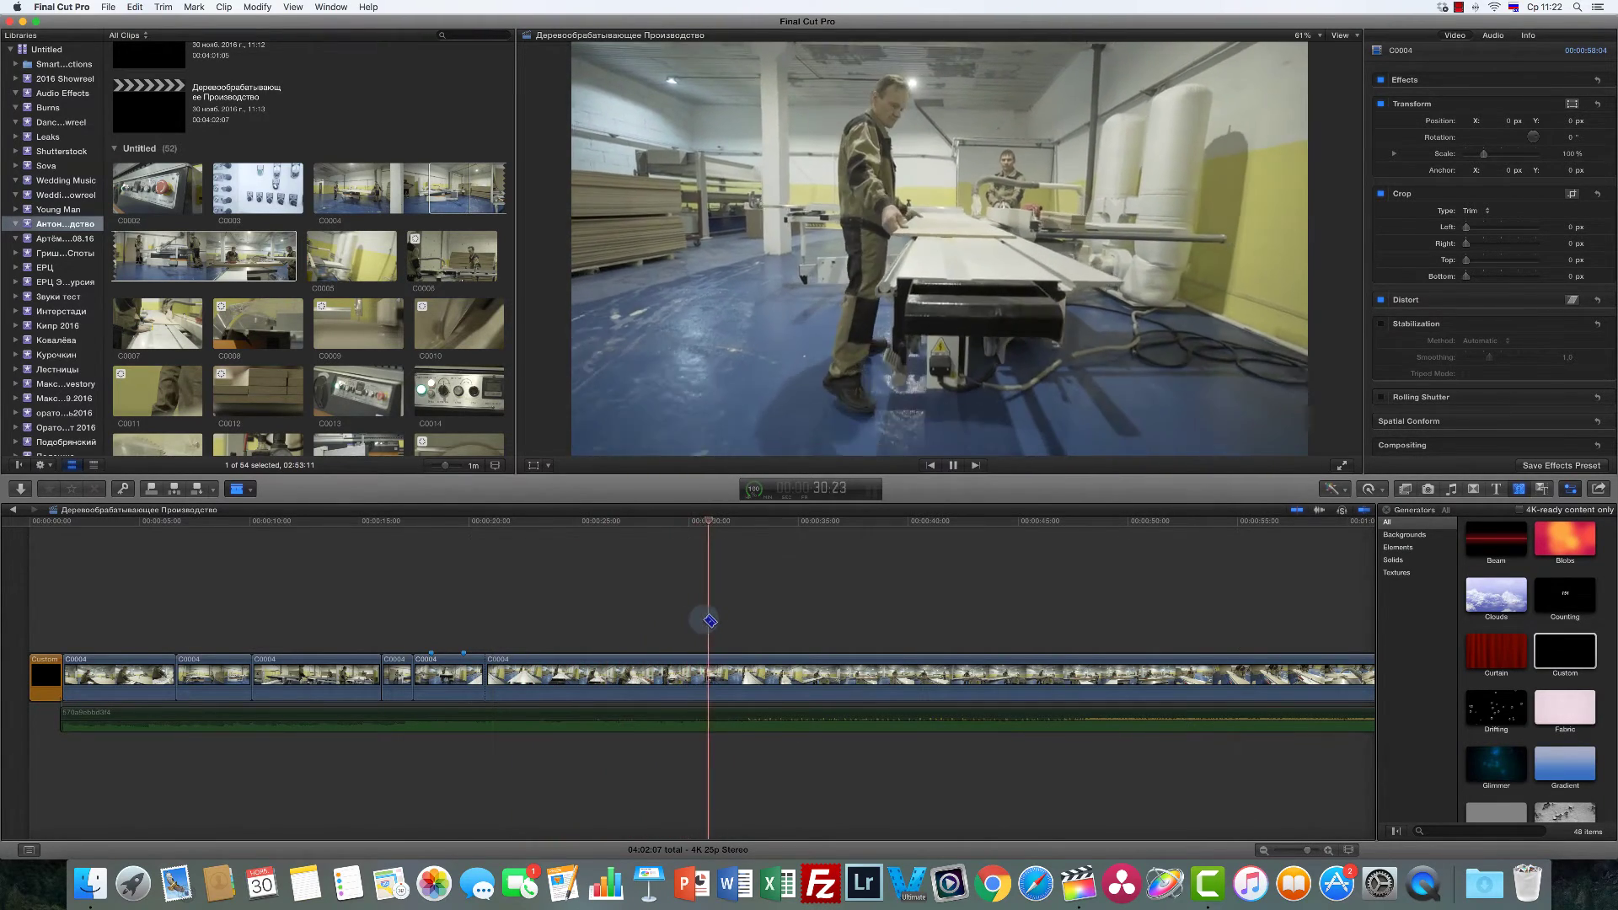
# Step: Review the remaining C0004 footage in the timeline from about 0:31 to 1:05 for usable shots
pyautogui.press('space')
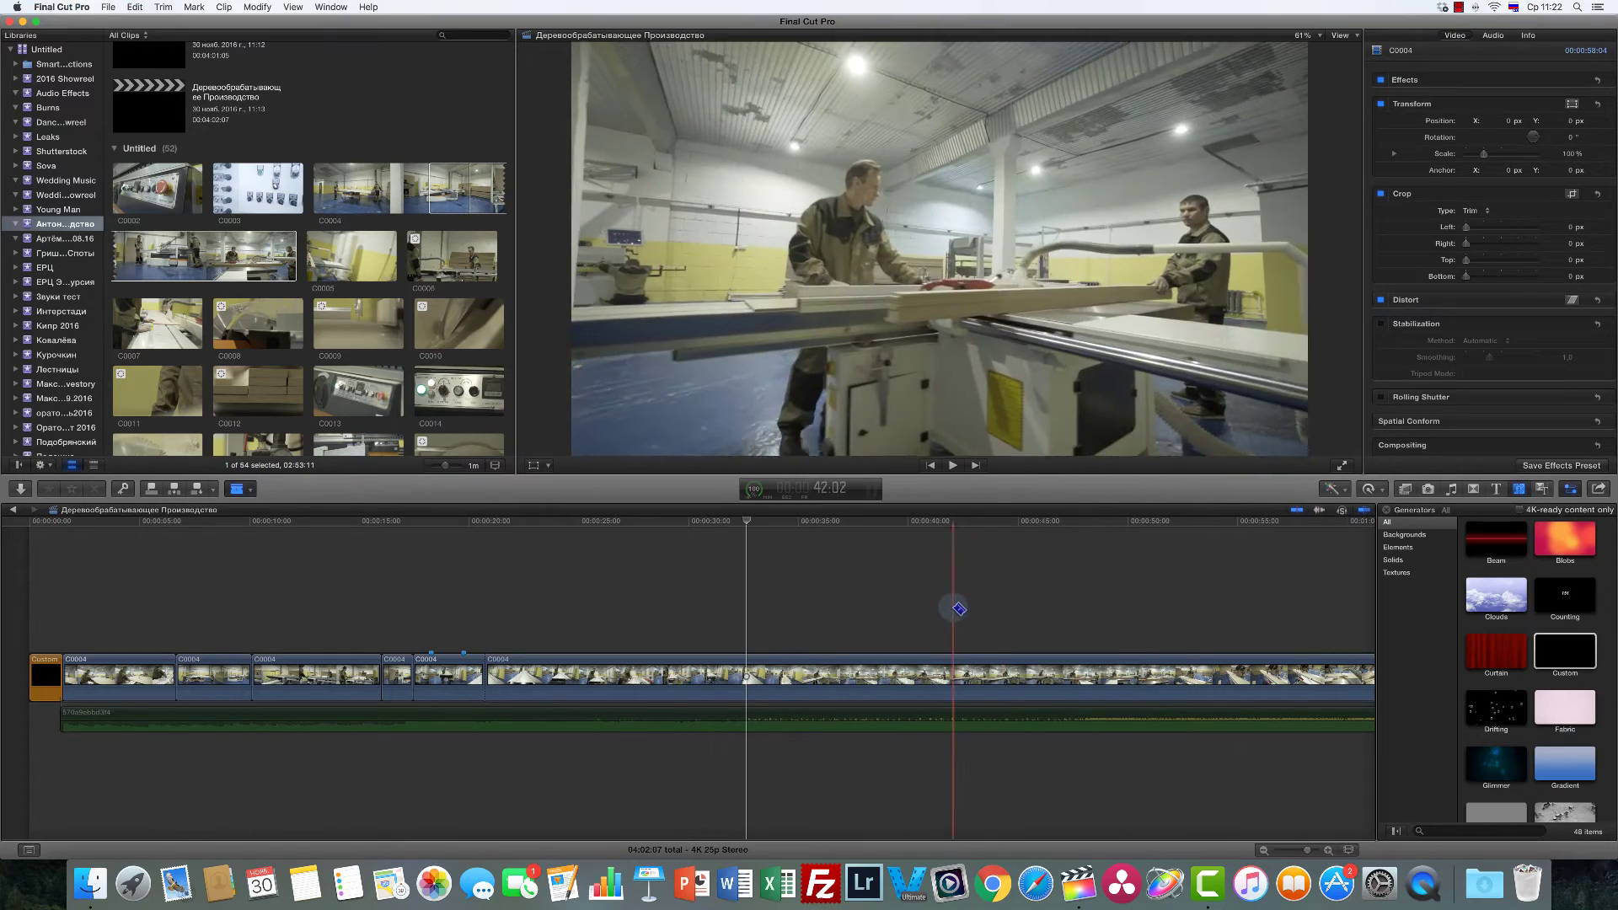
pyautogui.press('space')
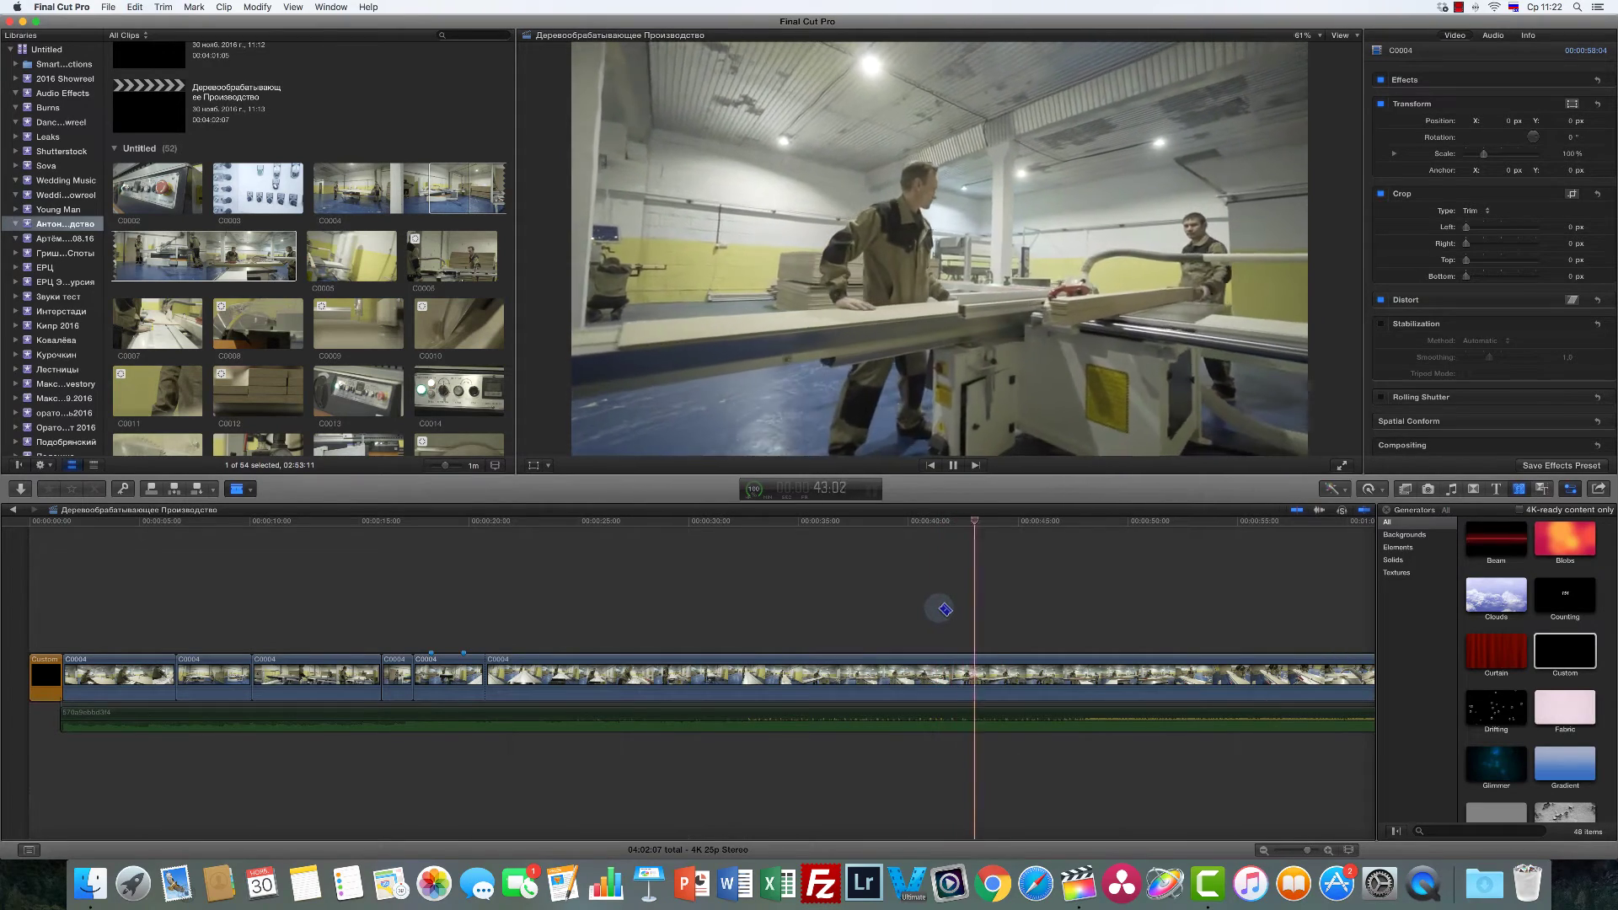
pyautogui.press('space')
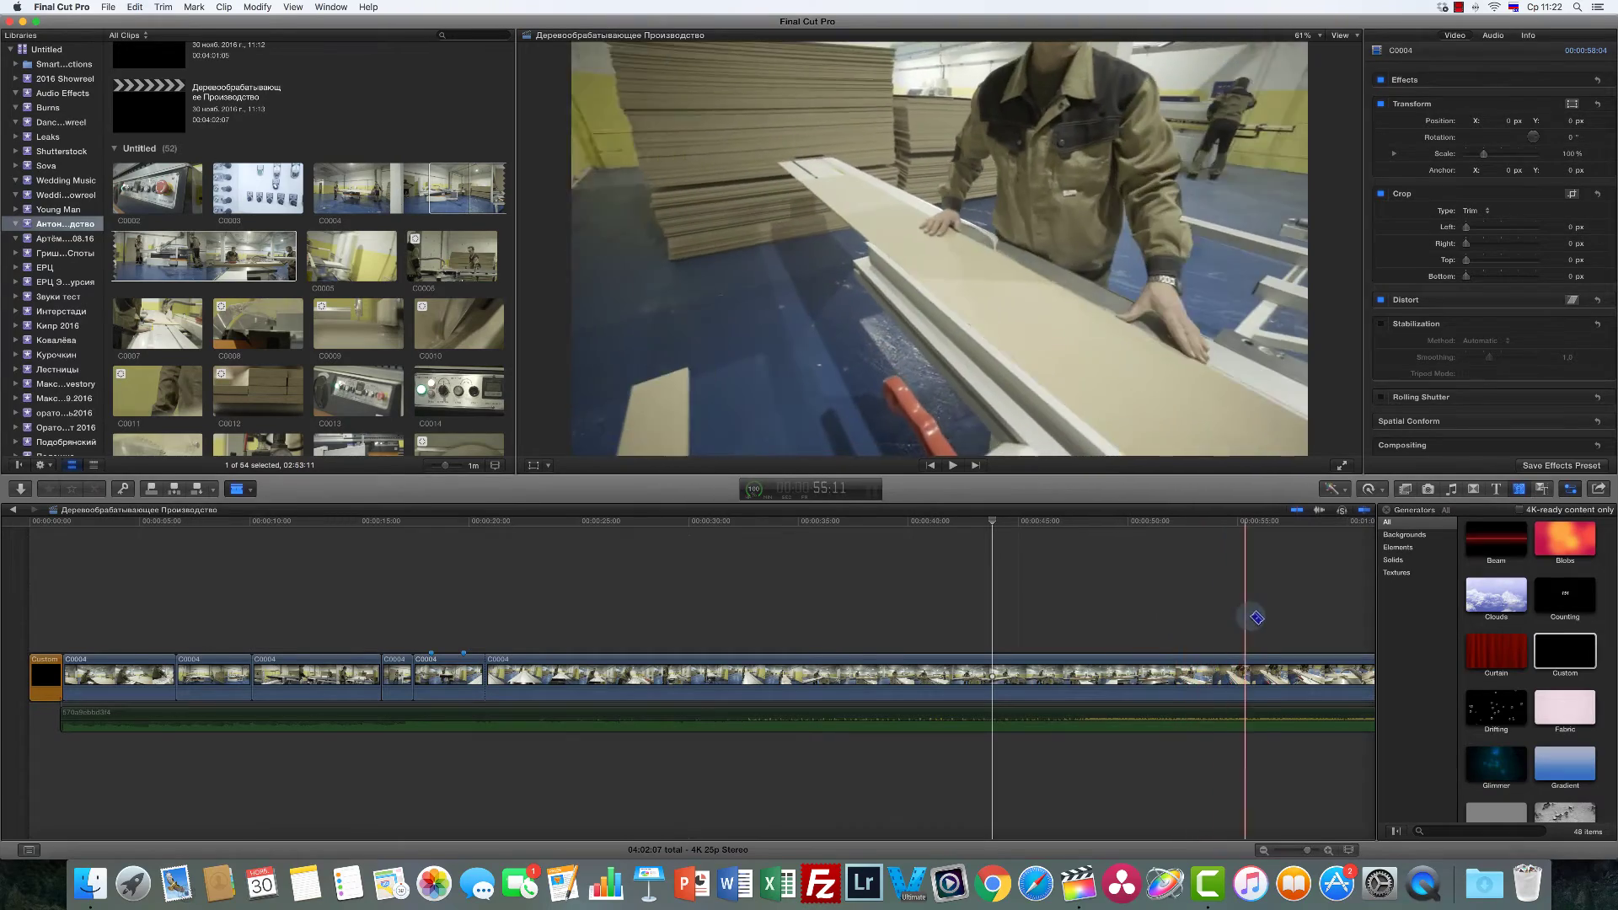
pyautogui.click(1302, 616)
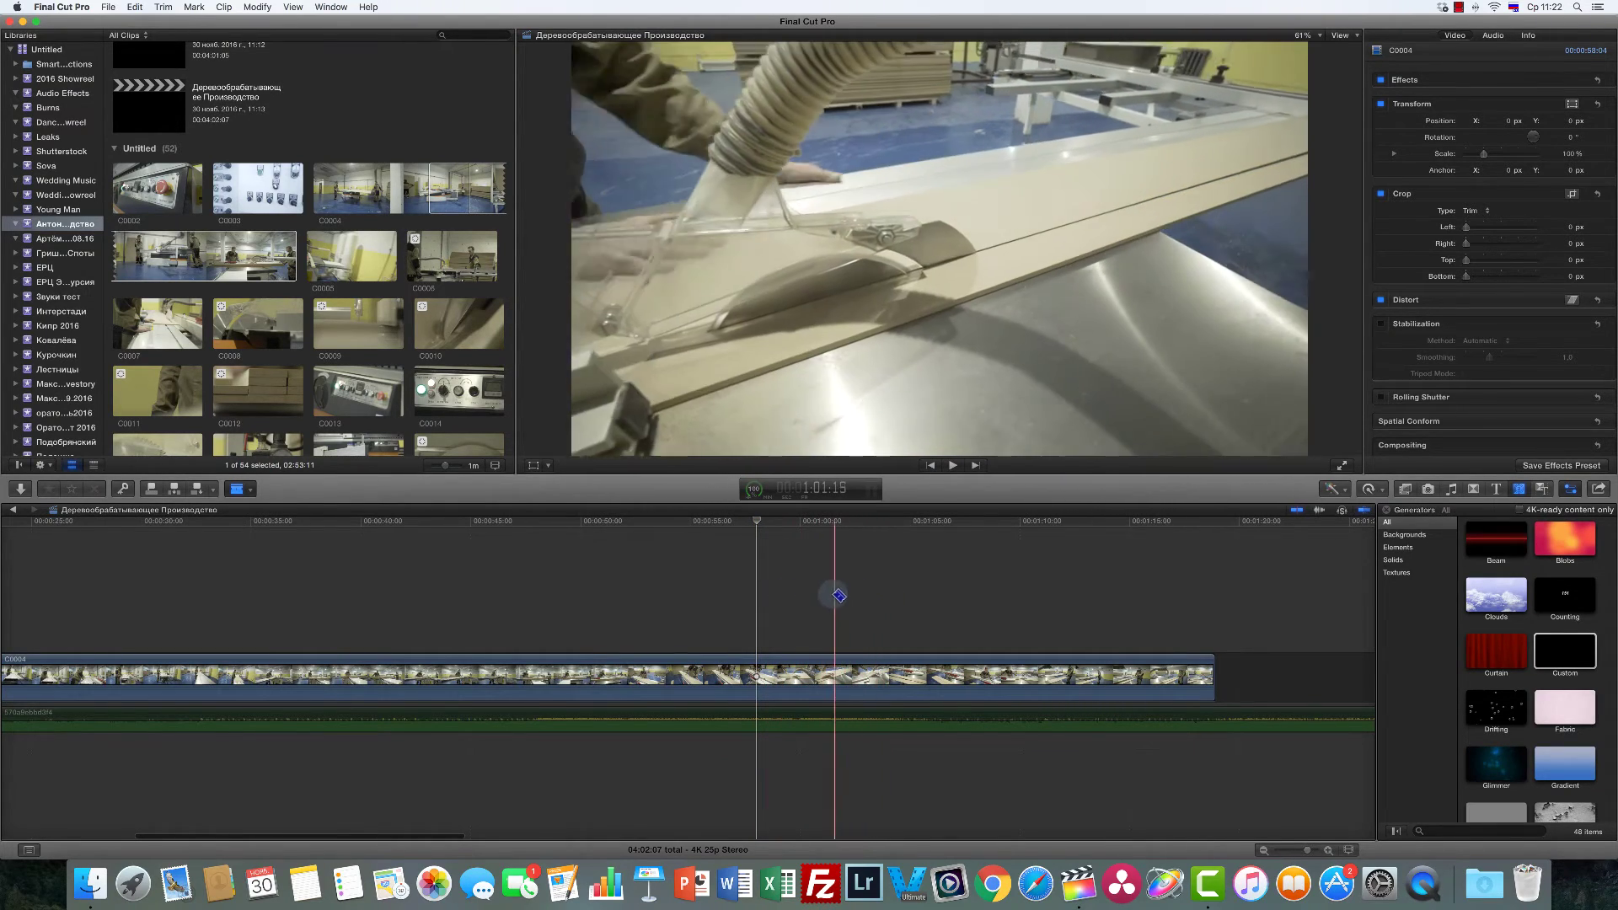
pyautogui.press('space')
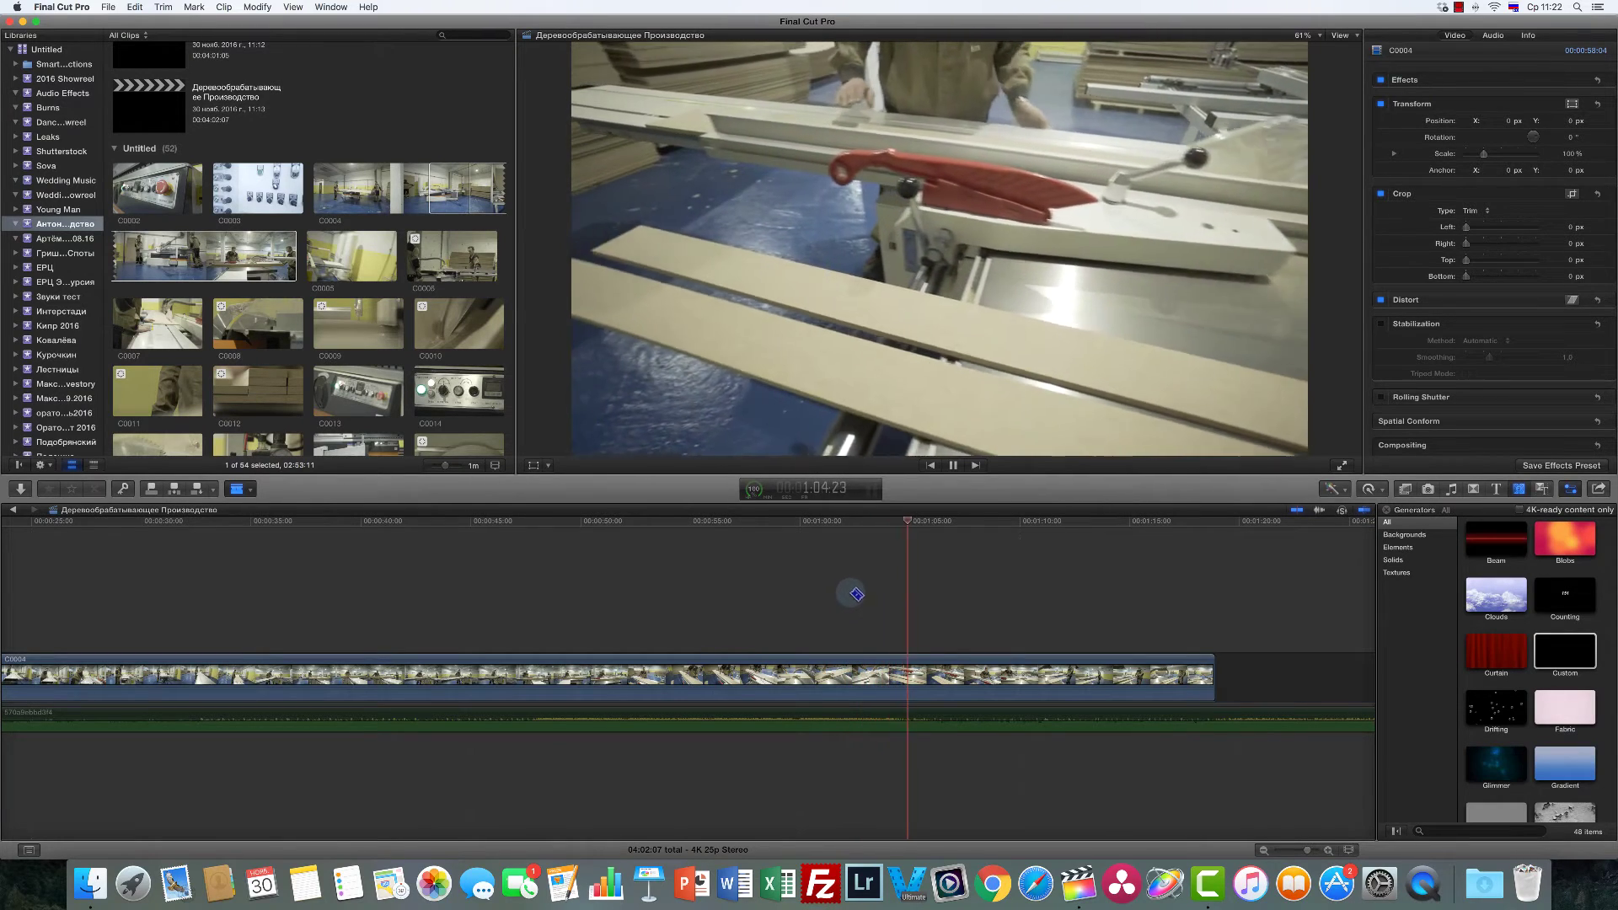
pyautogui.press('space')
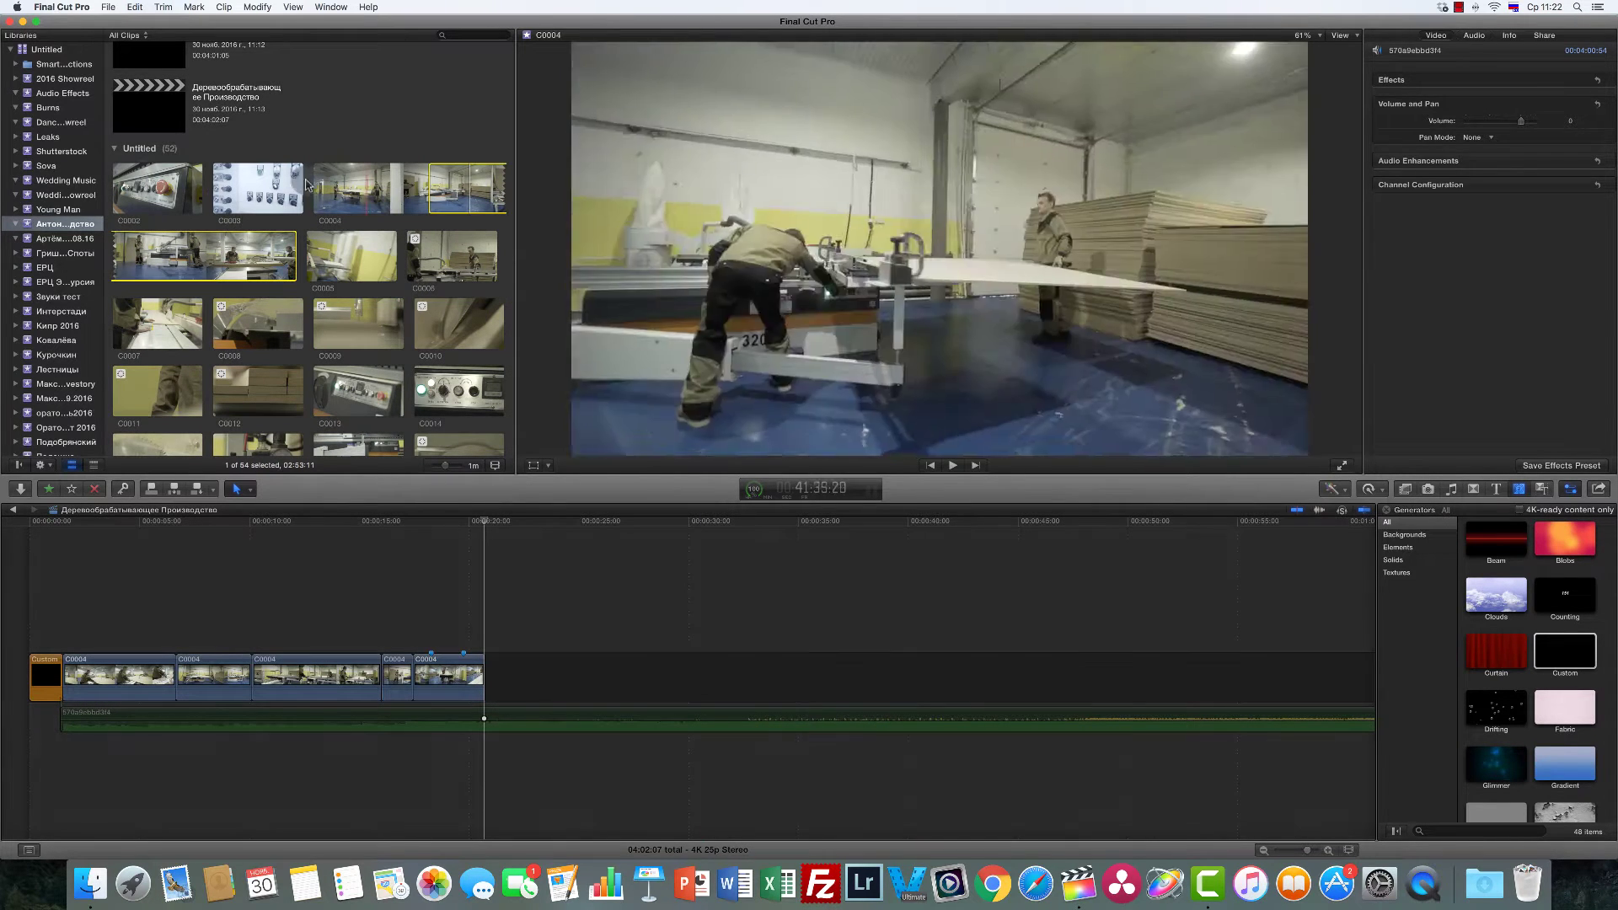
# Step: Add C0002 after the last C0004 segment, trim its start to leave 20:15, and play it from the join
pyautogui.click(135, 178)
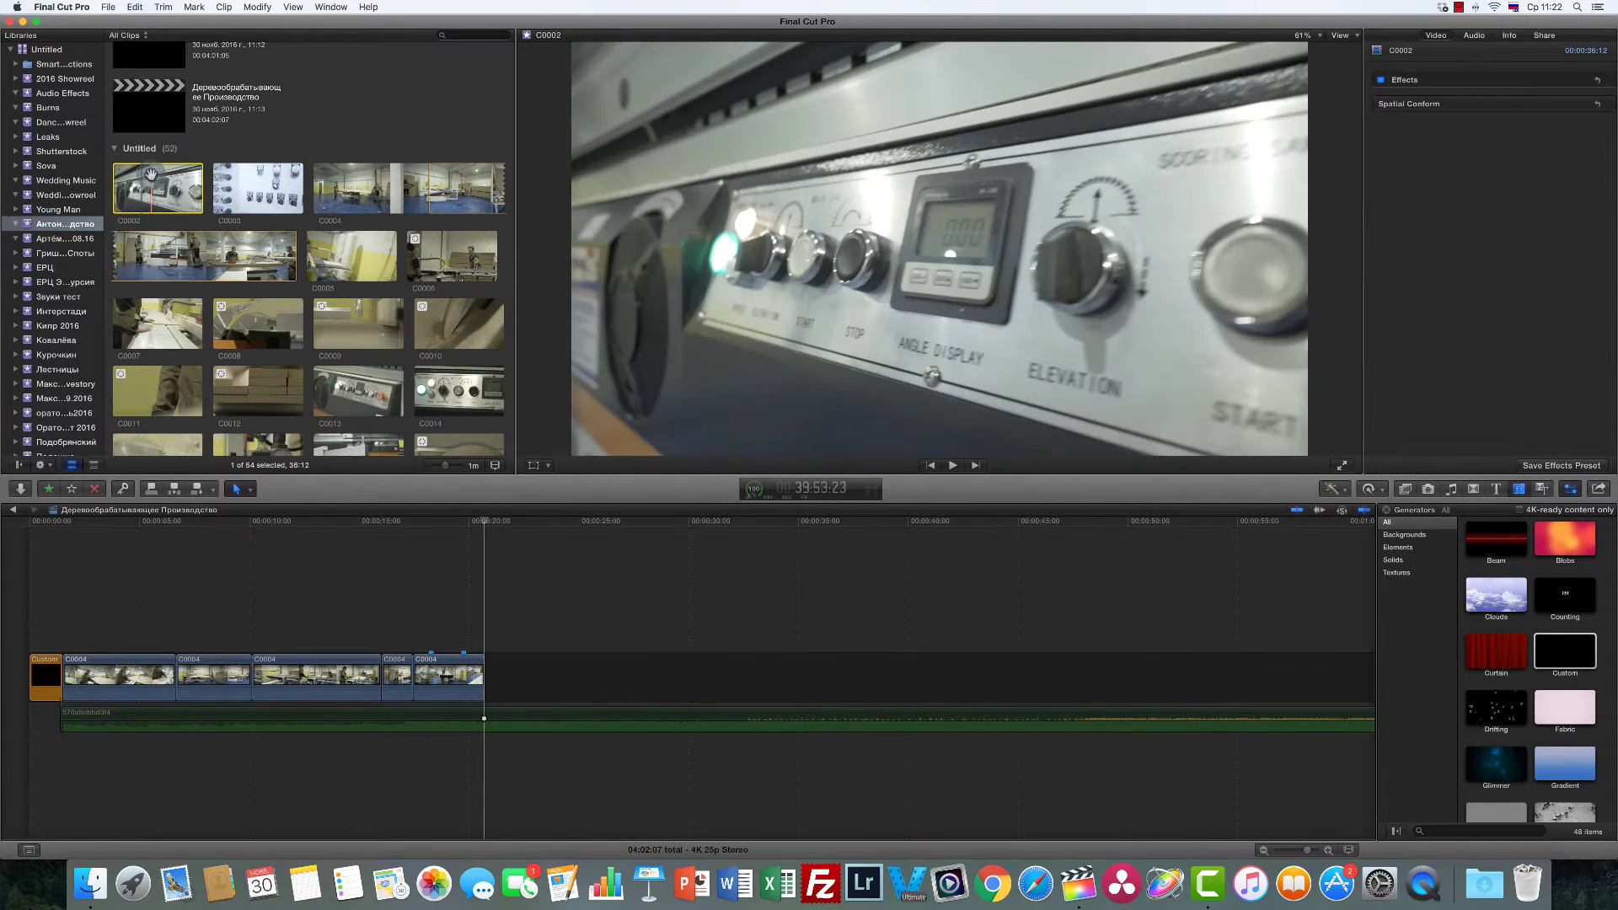
pyautogui.moveTo(142, 177); pyautogui.dragTo(527, 674)
pyautogui.press('r')
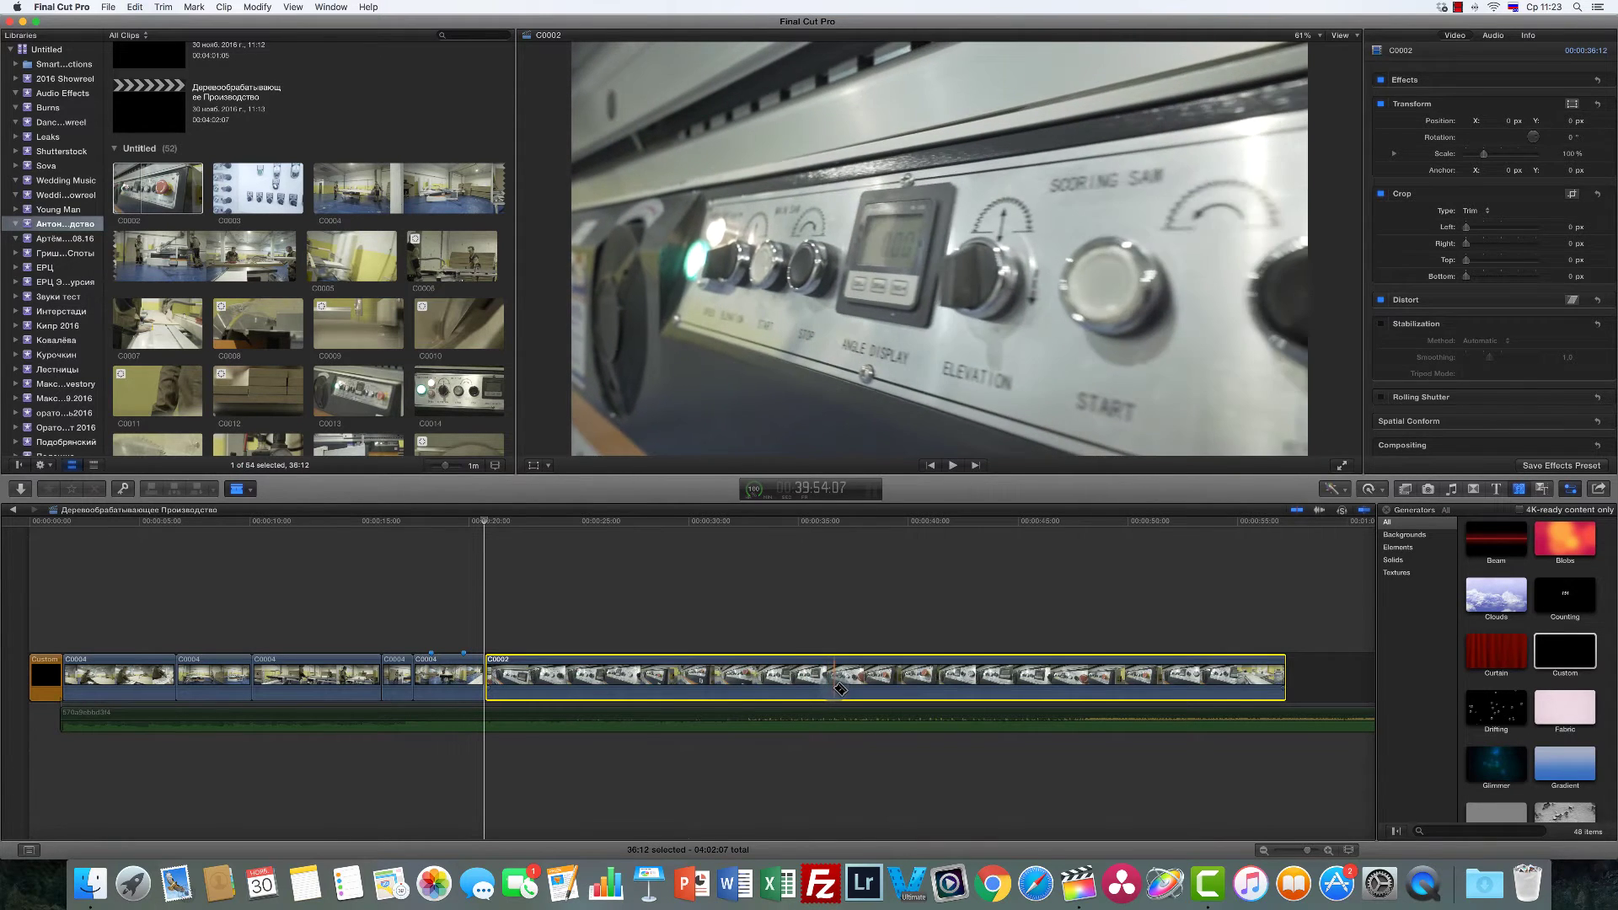
pyautogui.hotkey('alt', '[')
pyautogui.press('a')
pyautogui.press('space')
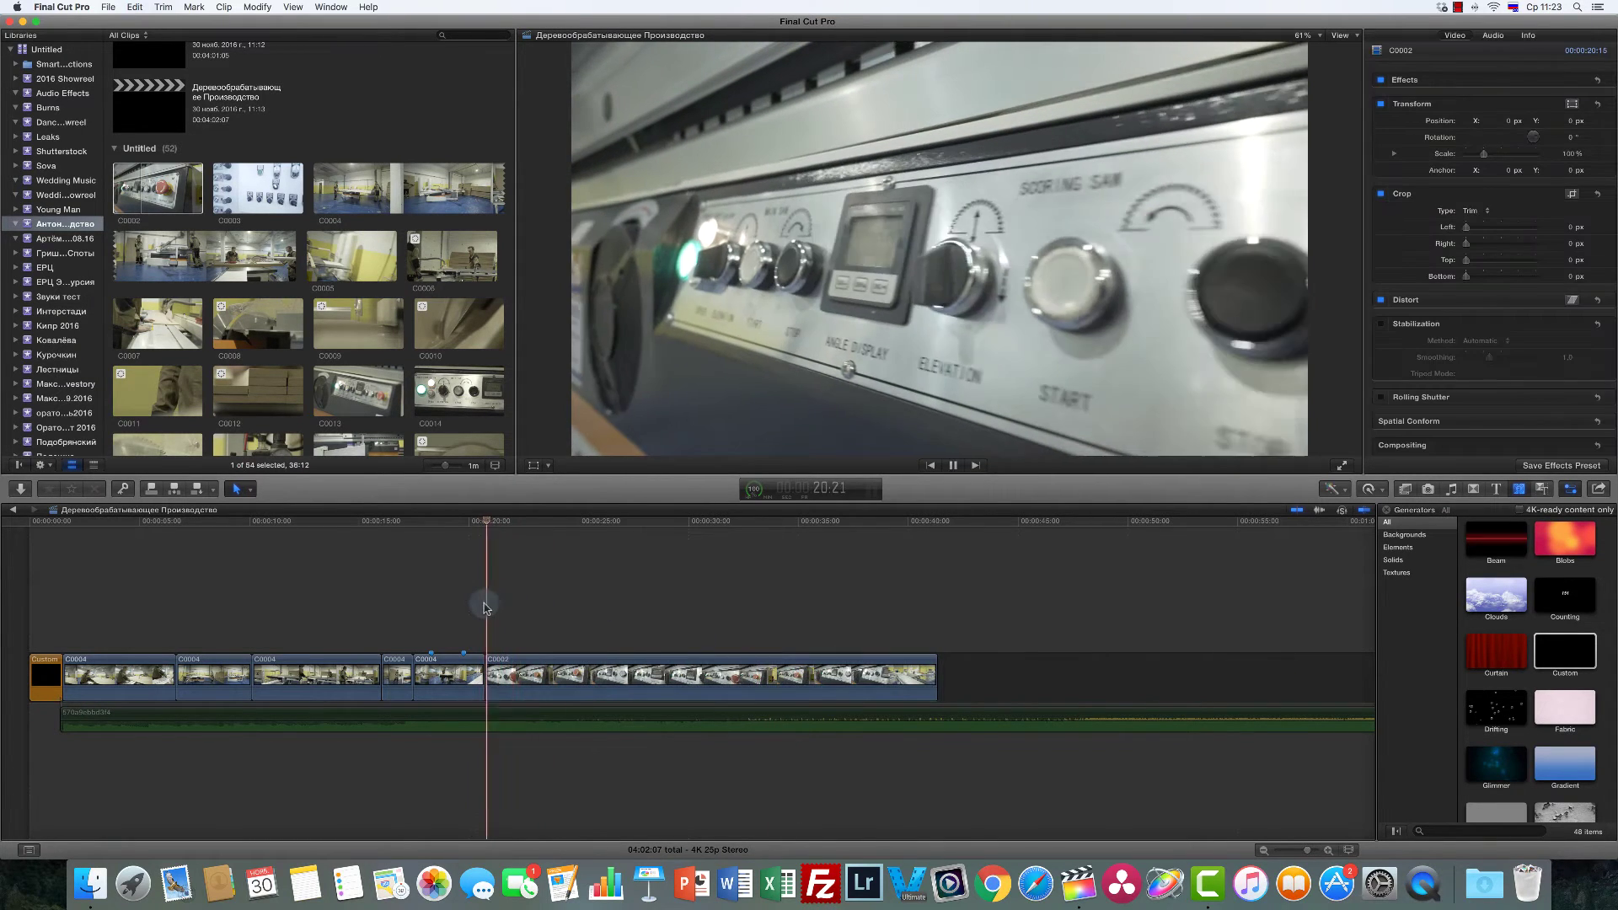
pyautogui.press('space')
# Step: Cut more of C0002's opening to leave 16:16 and play it from the join at 20:19
pyautogui.press('r')
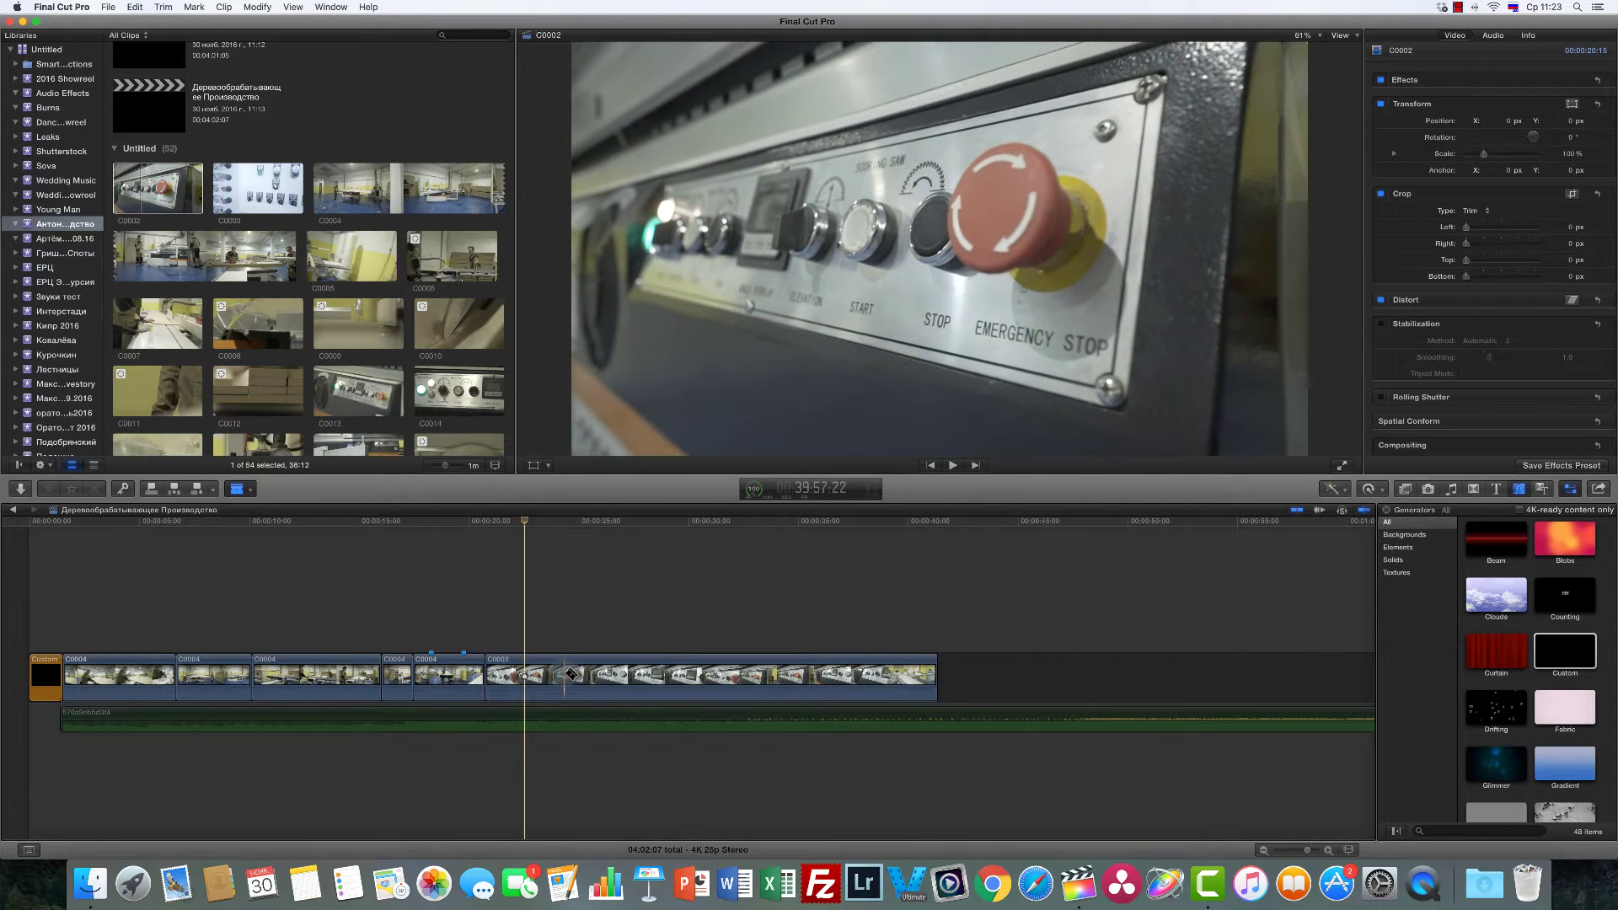
pyautogui.moveTo(578, 675); pyautogui.dragTo(487, 674)
pyautogui.press('Delete')
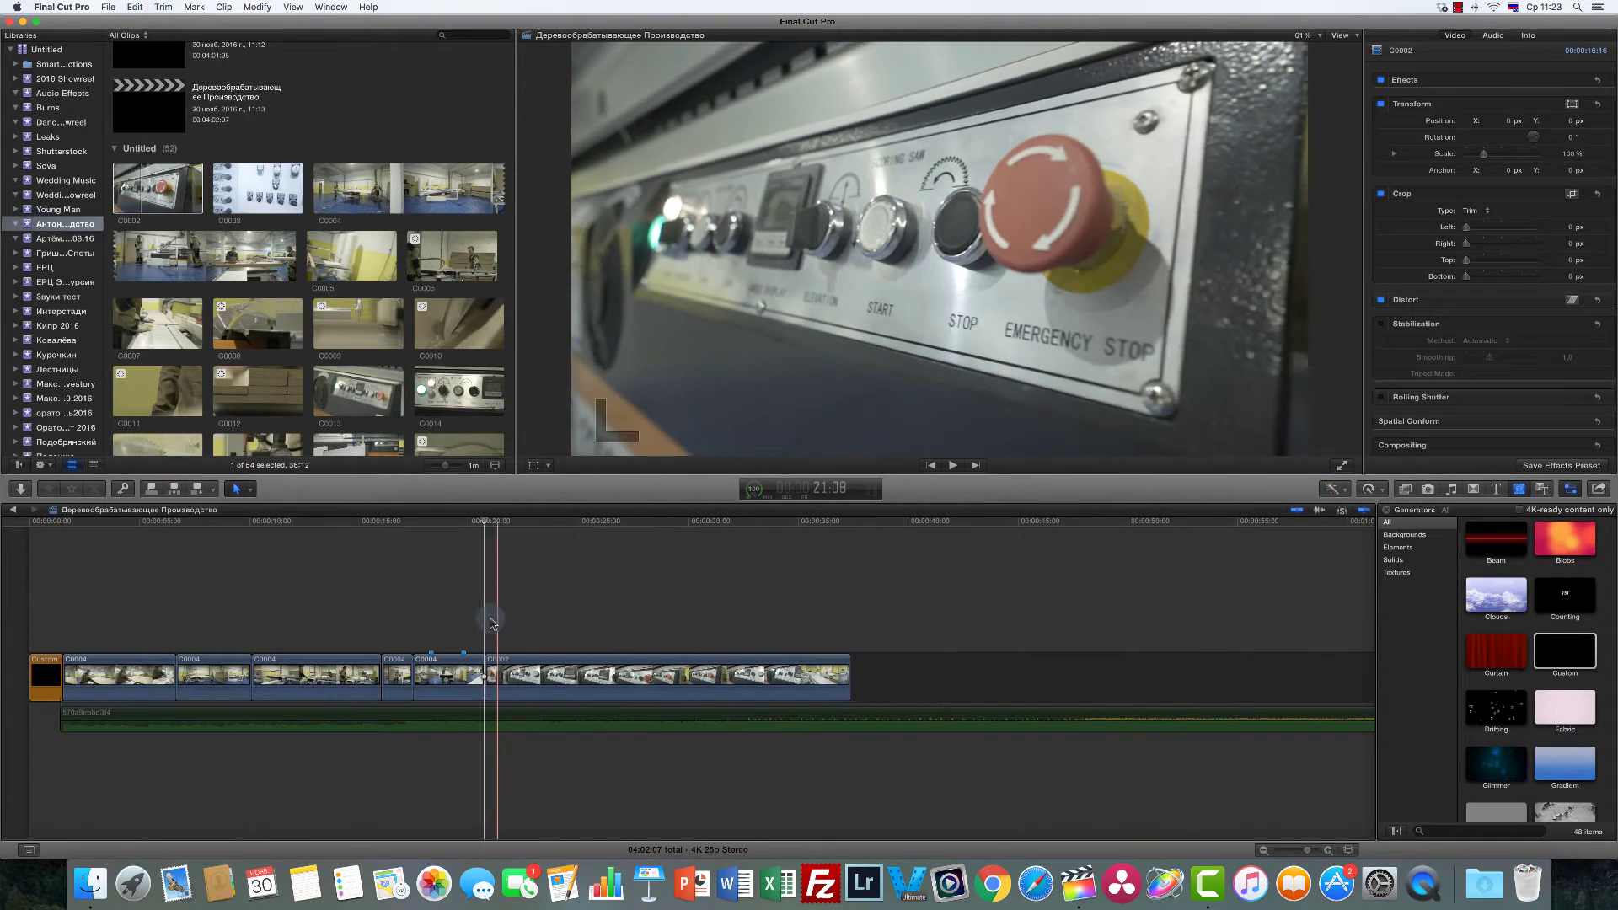
pyautogui.press('a')
pyautogui.press('space')
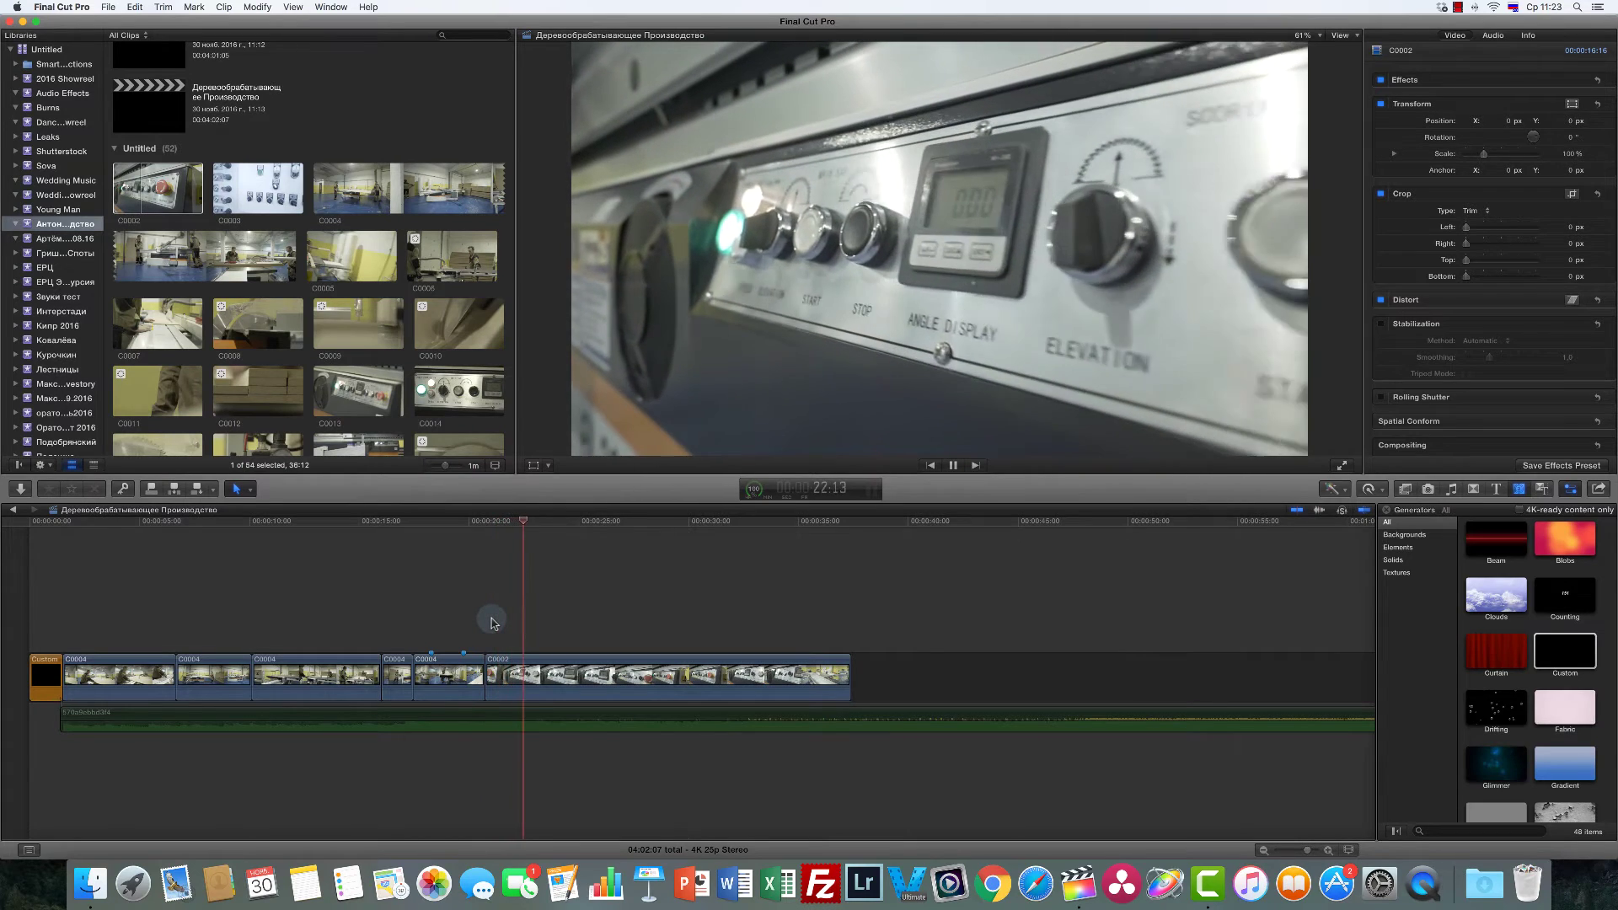
pyautogui.press('space')
# Step: Remove a further part of C0002's opening so that 6:02 remains directly after the last C0004 segment
pyautogui.press('r')
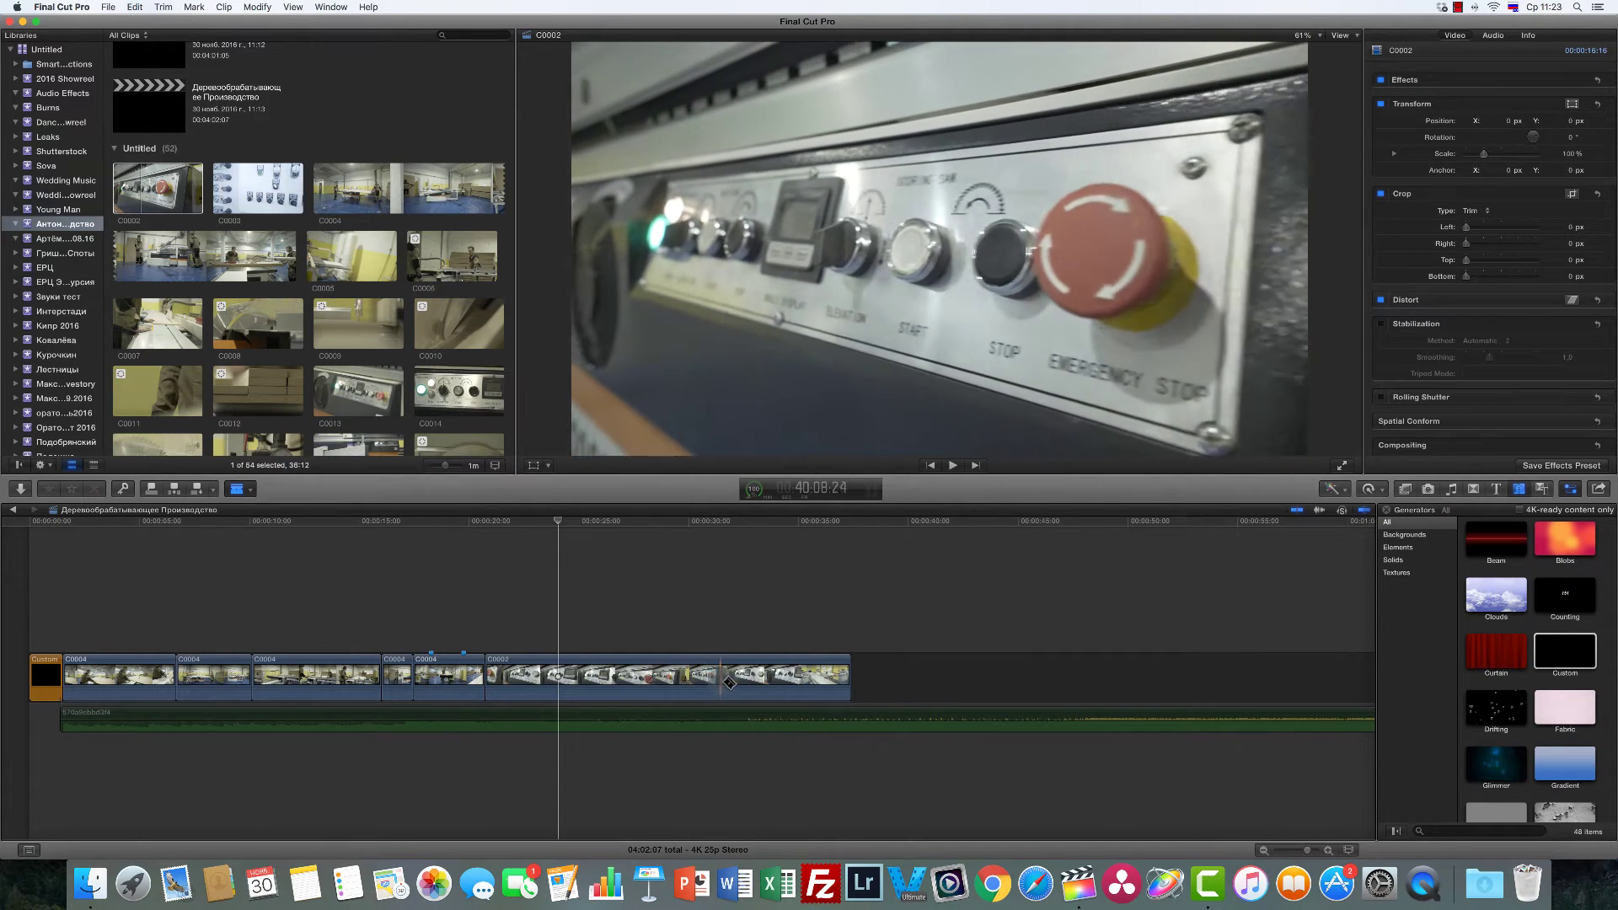
pyautogui.moveTo(727, 682); pyautogui.dragTo(485, 670)
pyautogui.press('Delete')
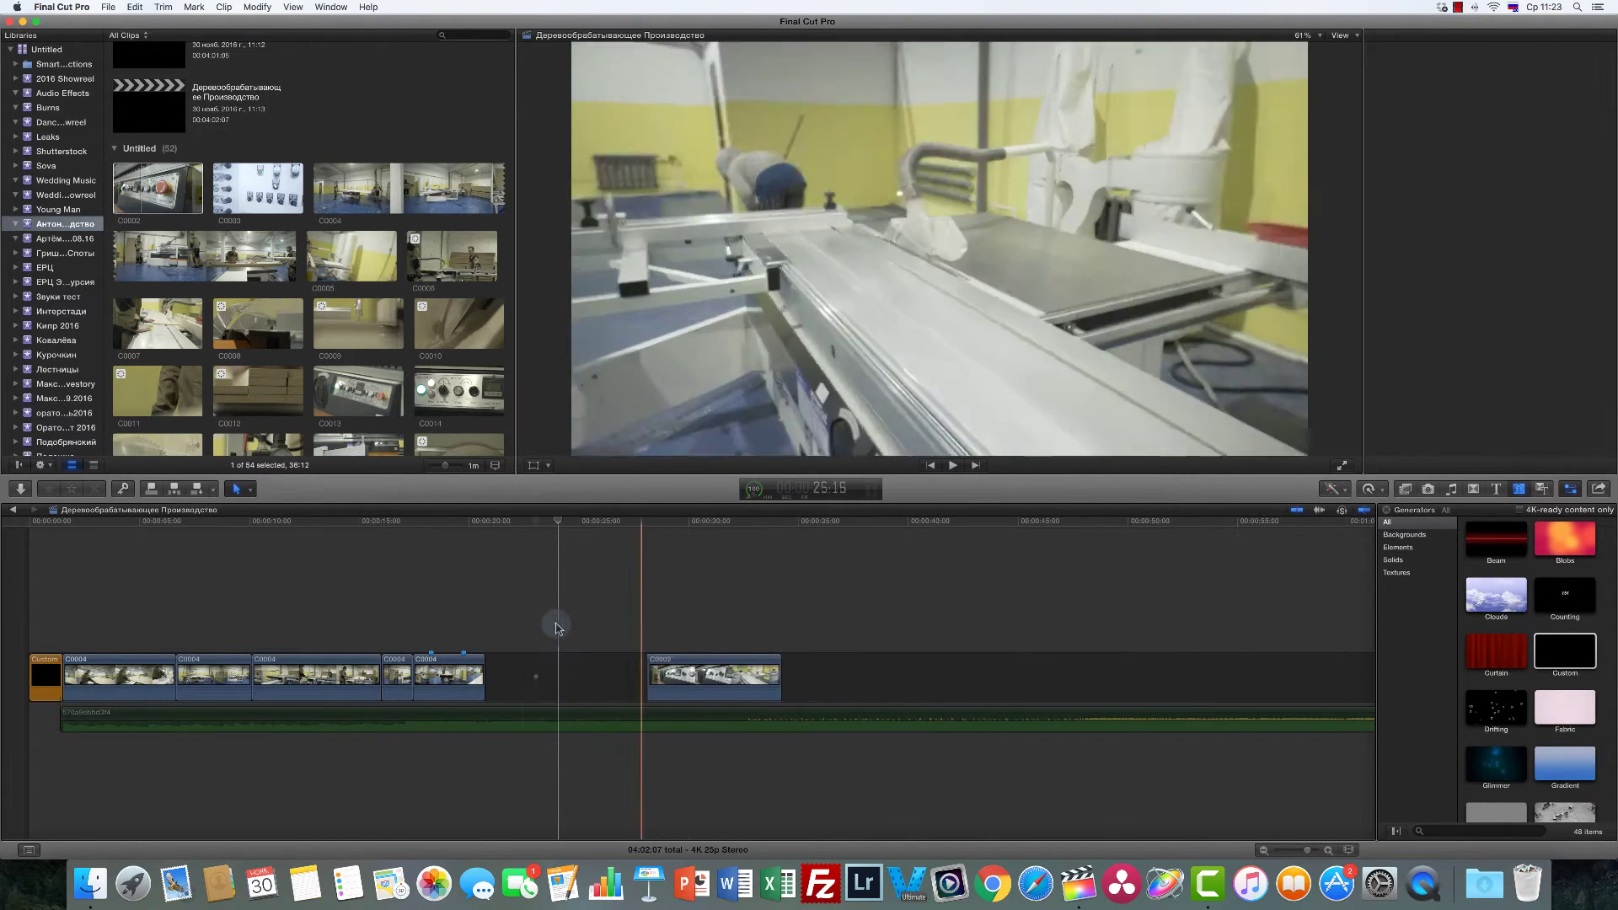
# Step: Play C0002 from the join and trim its end to leave a 1:22 segment
pyautogui.press('space')
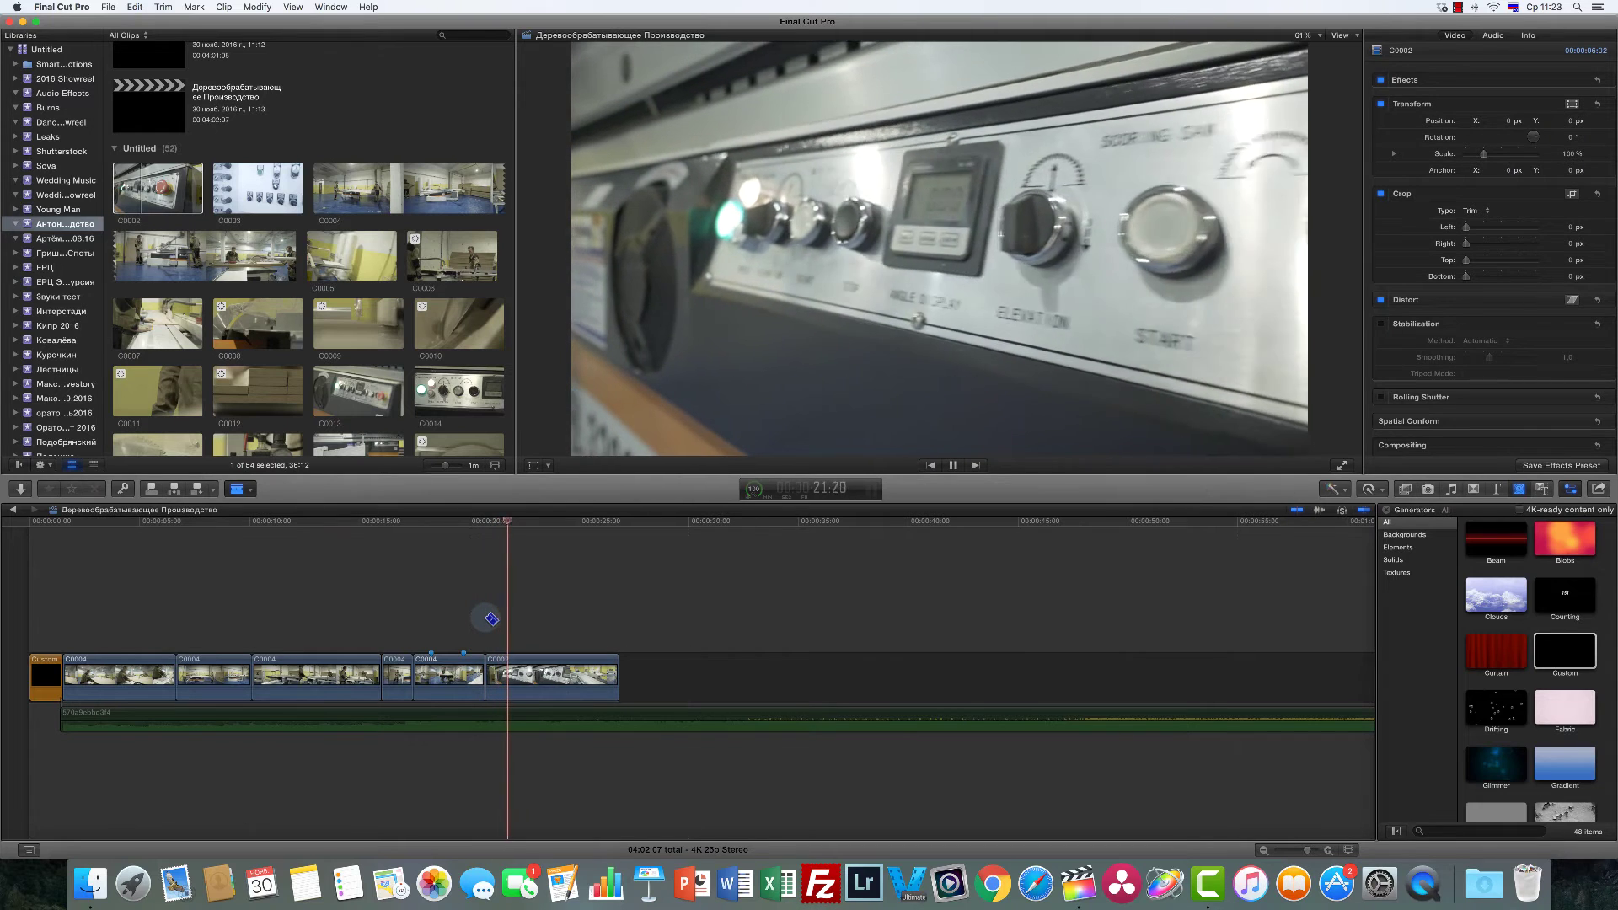
pyautogui.press('space')
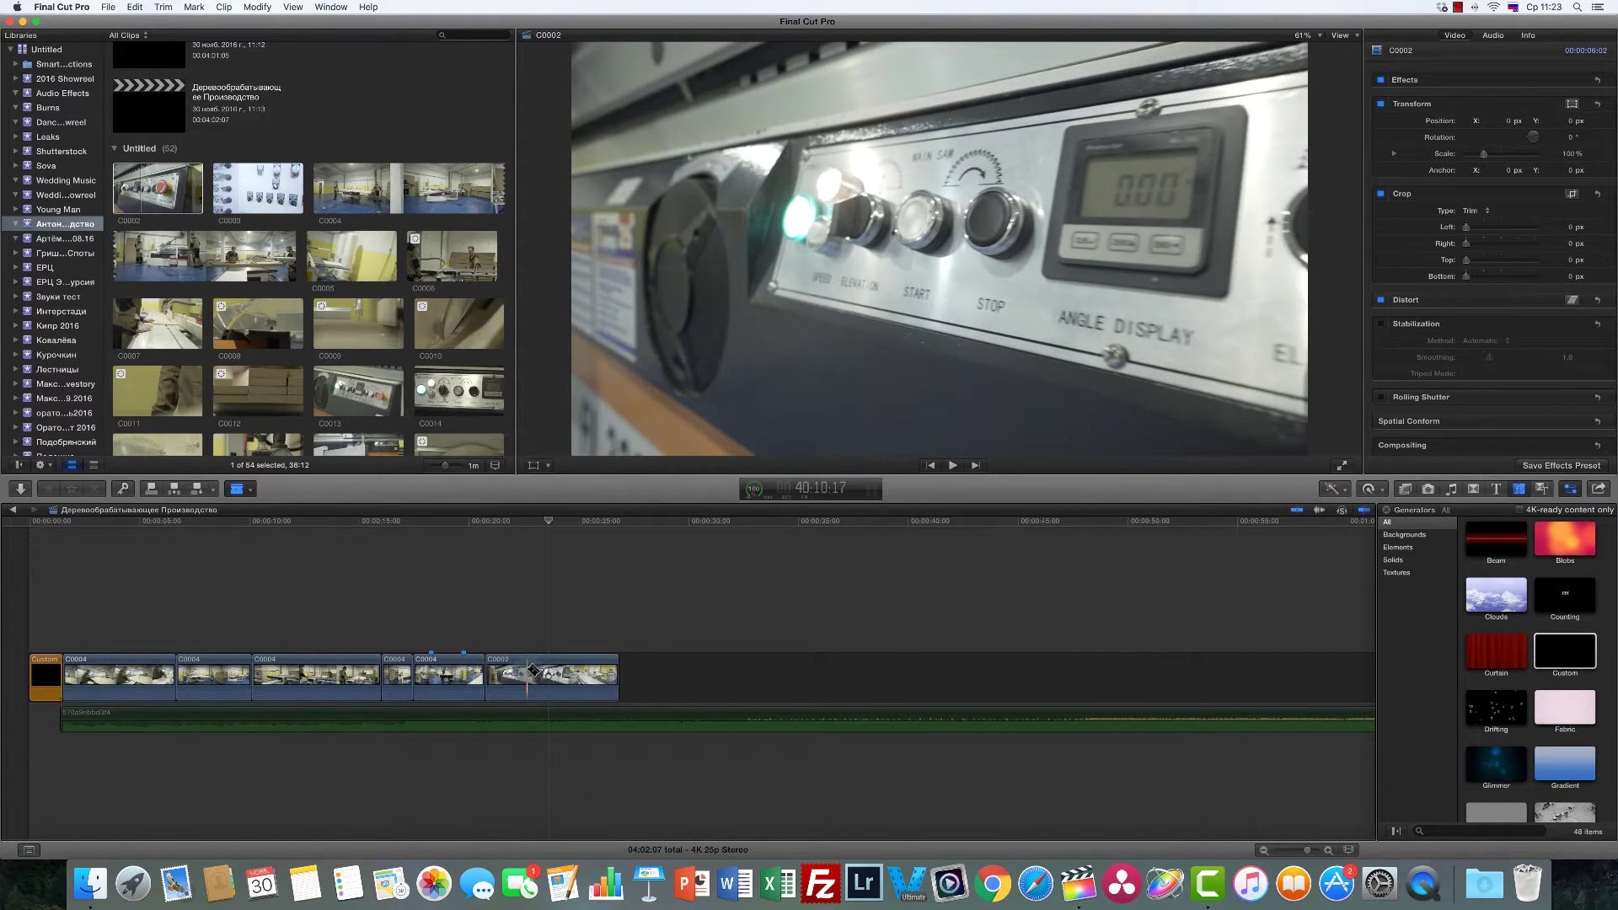
pyautogui.press('a')
pyautogui.hotkey('alt', ']')
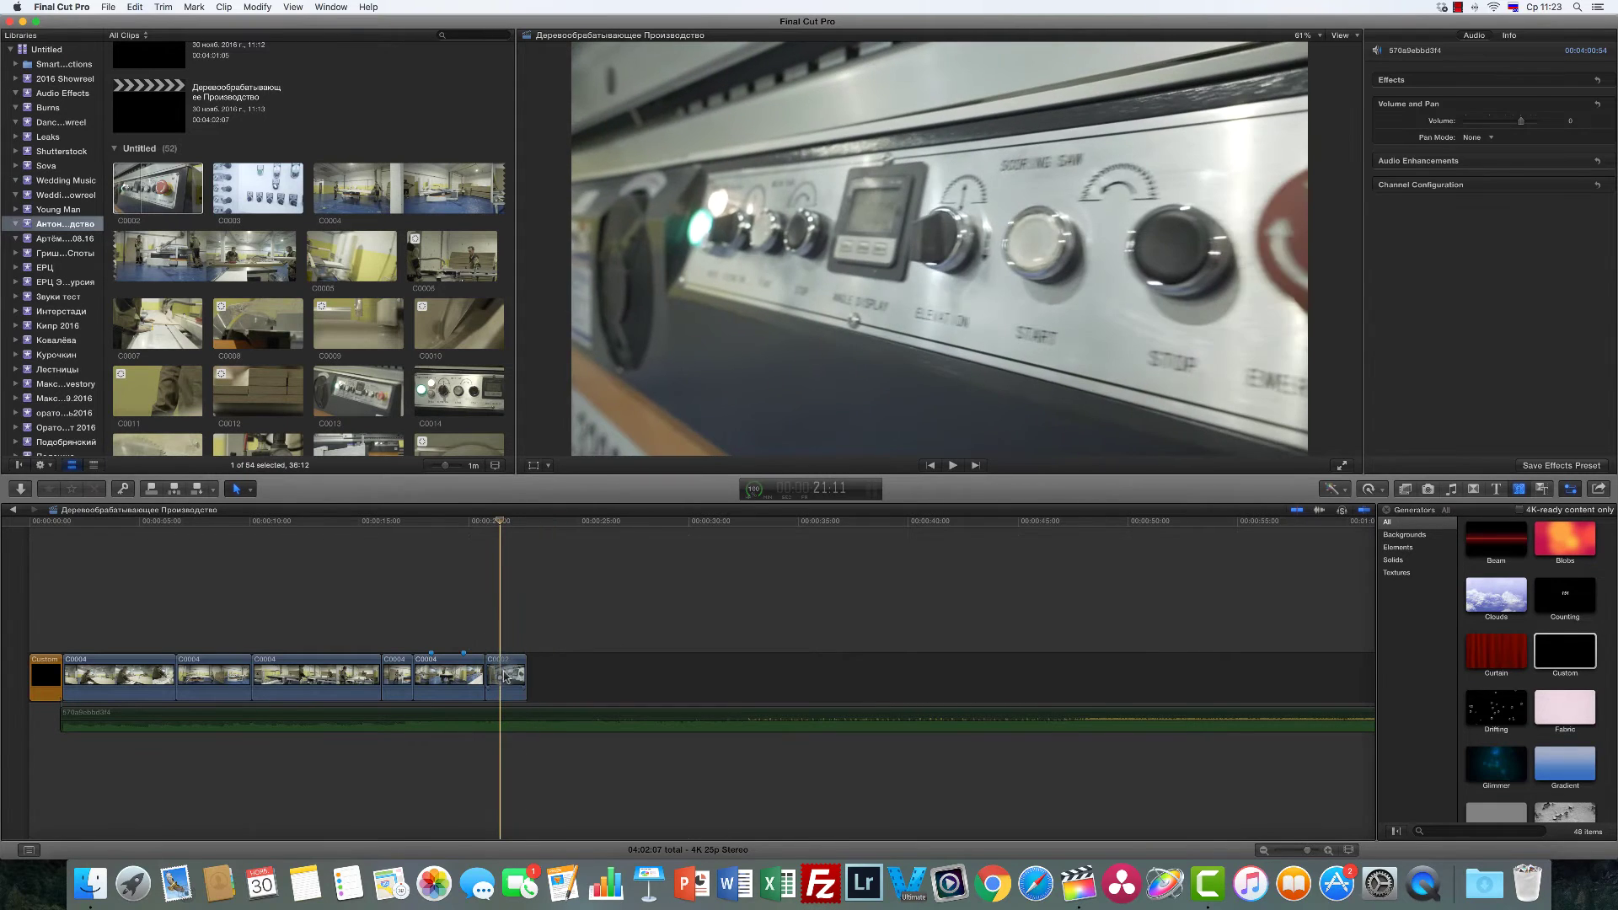
# Step: Turn on stabilization for the 1:22 segment of C0002 and play it back
pyautogui.click(506, 677)
pyautogui.click(1381, 323)
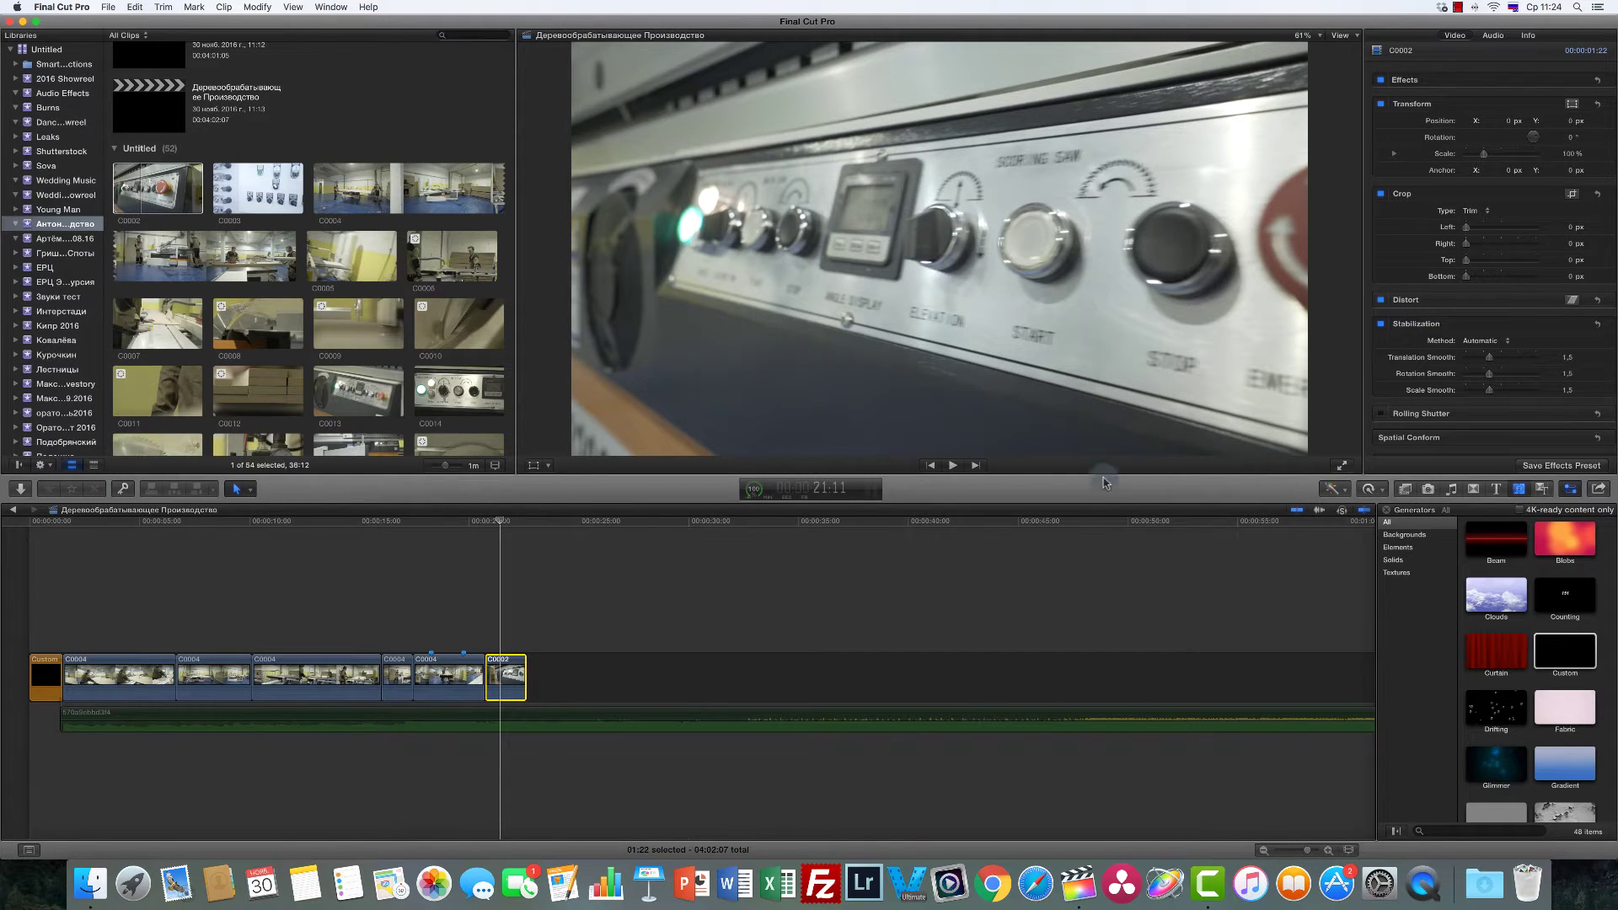
pyautogui.click(488, 528)
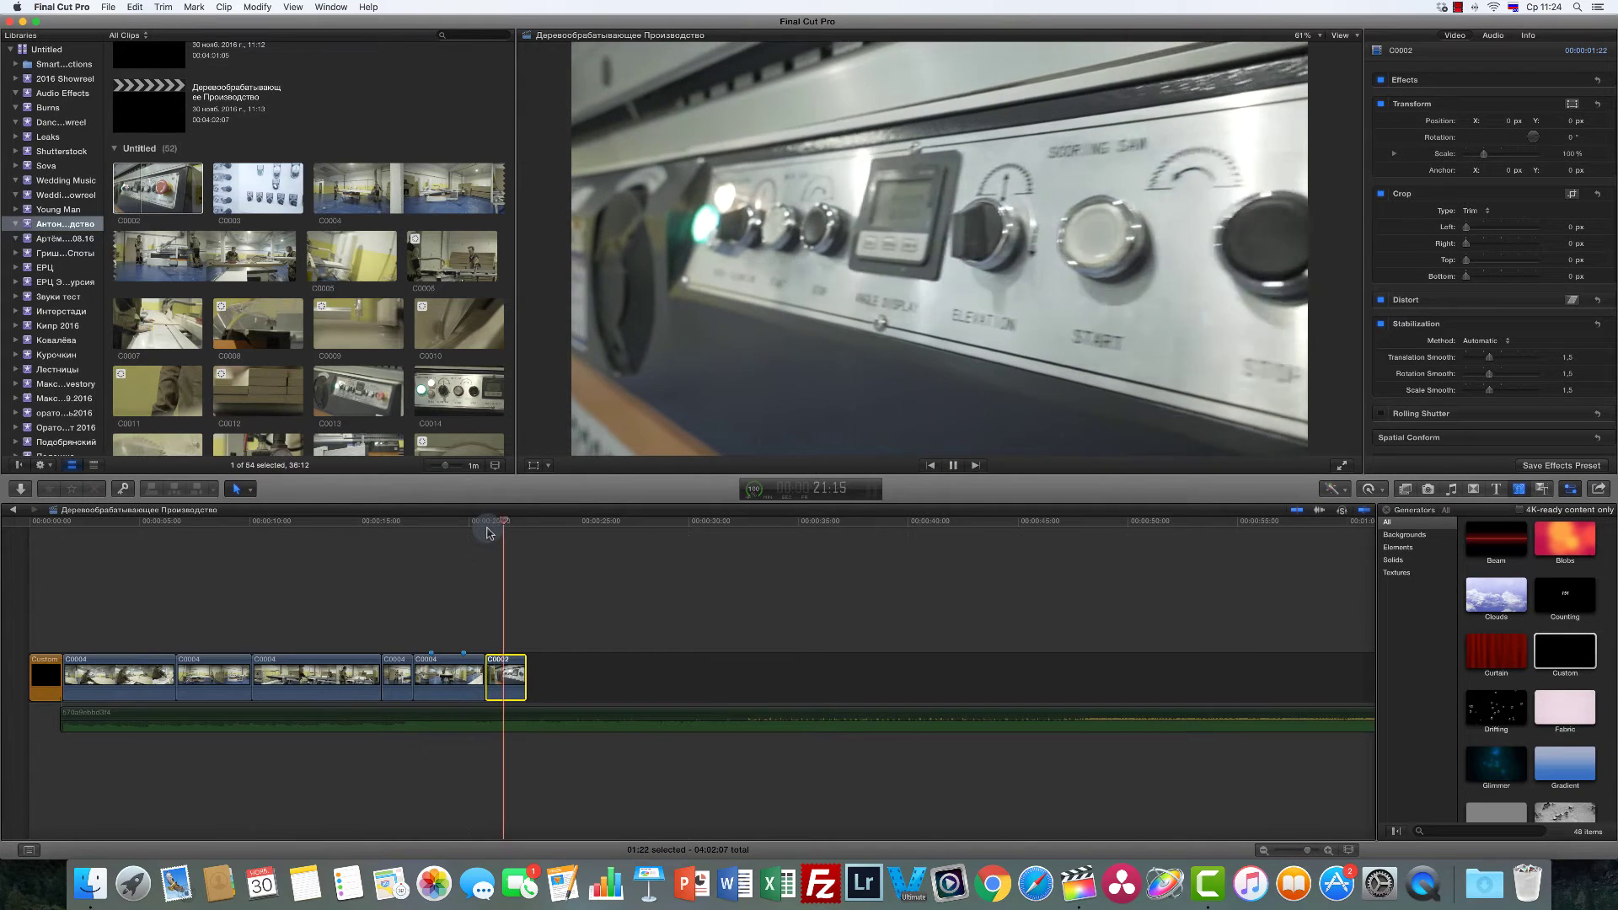
pyautogui.click(509, 539)
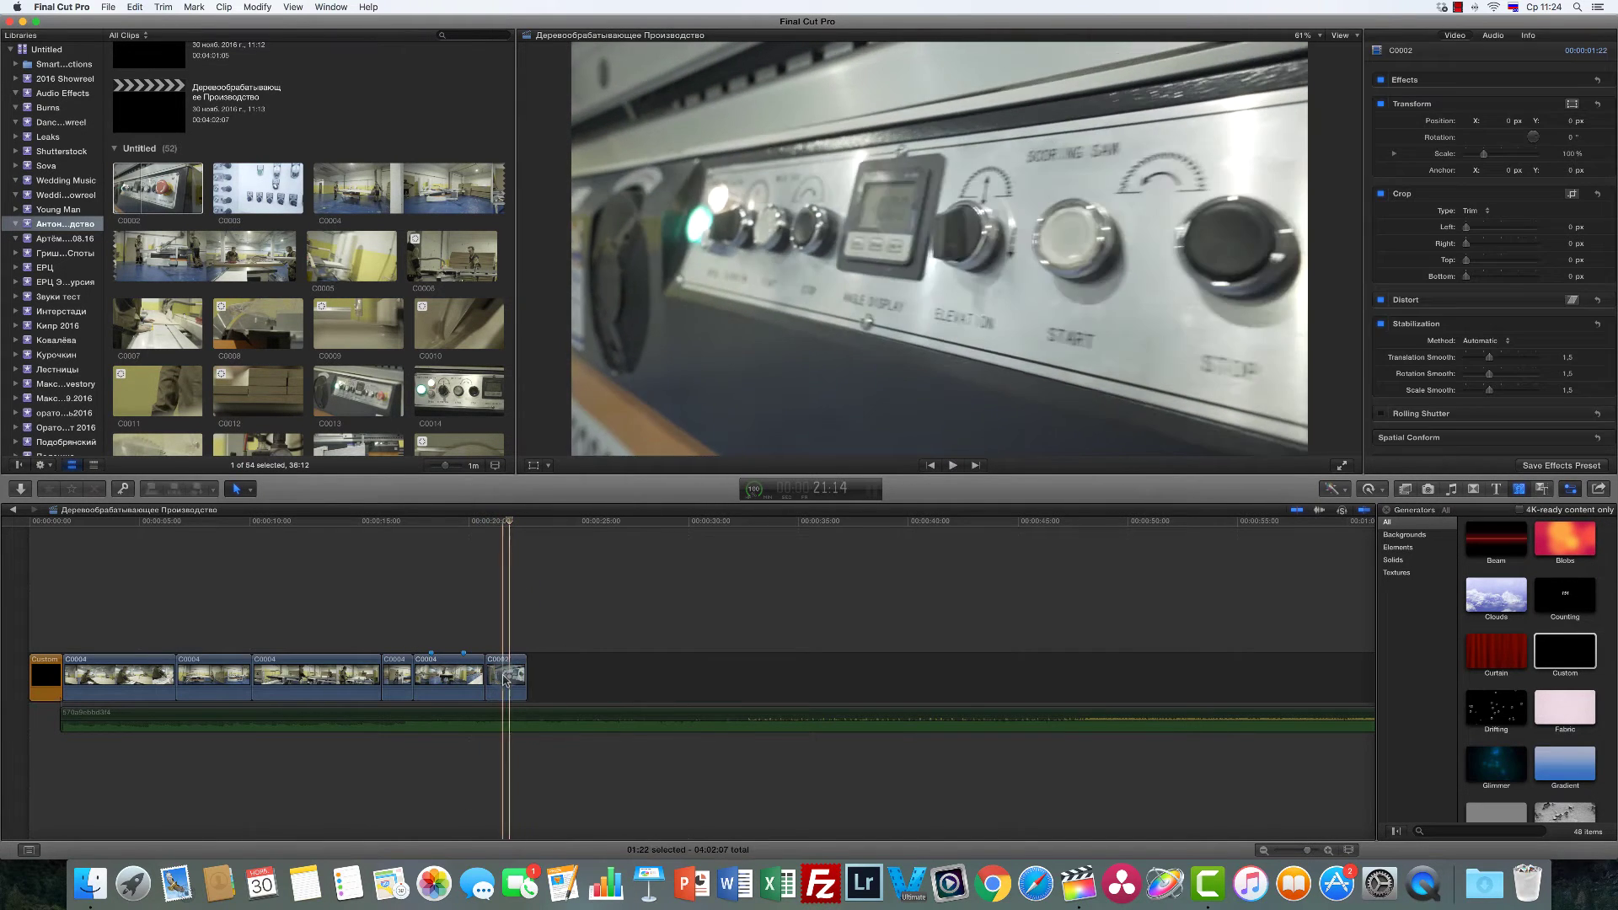
# Step: Lower C0002's translation smoothing to 0.25, rotation smoothing to about 0.3 and scale smoothing to 0.43, and play the segment back
pyautogui.click(1469, 358)
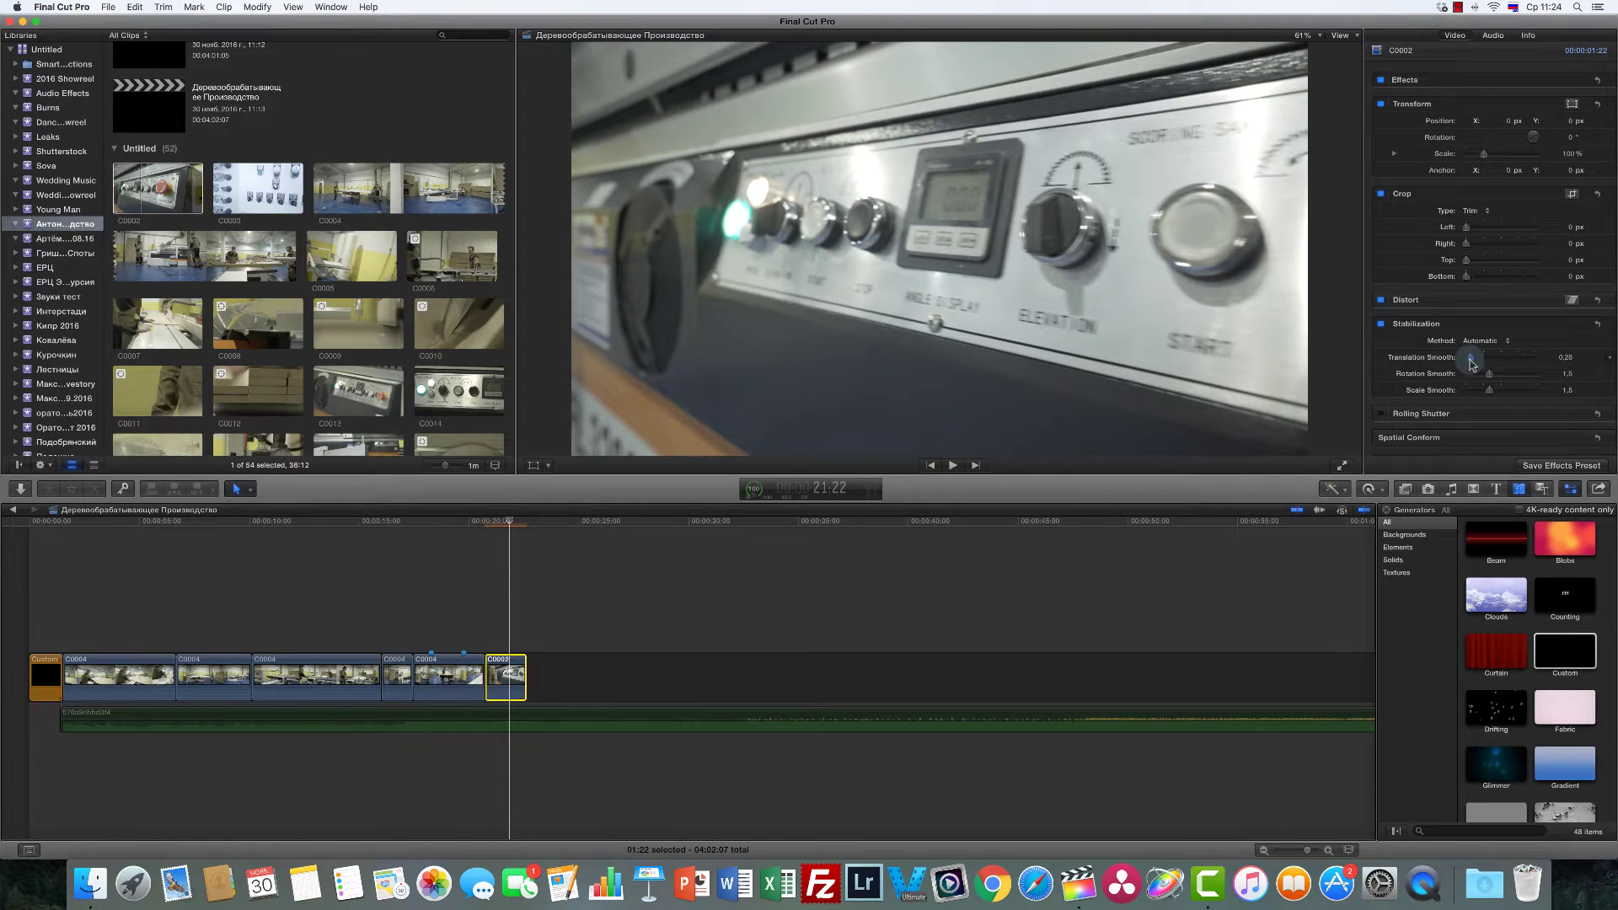
pyautogui.click(1470, 374)
pyautogui.click(1473, 389)
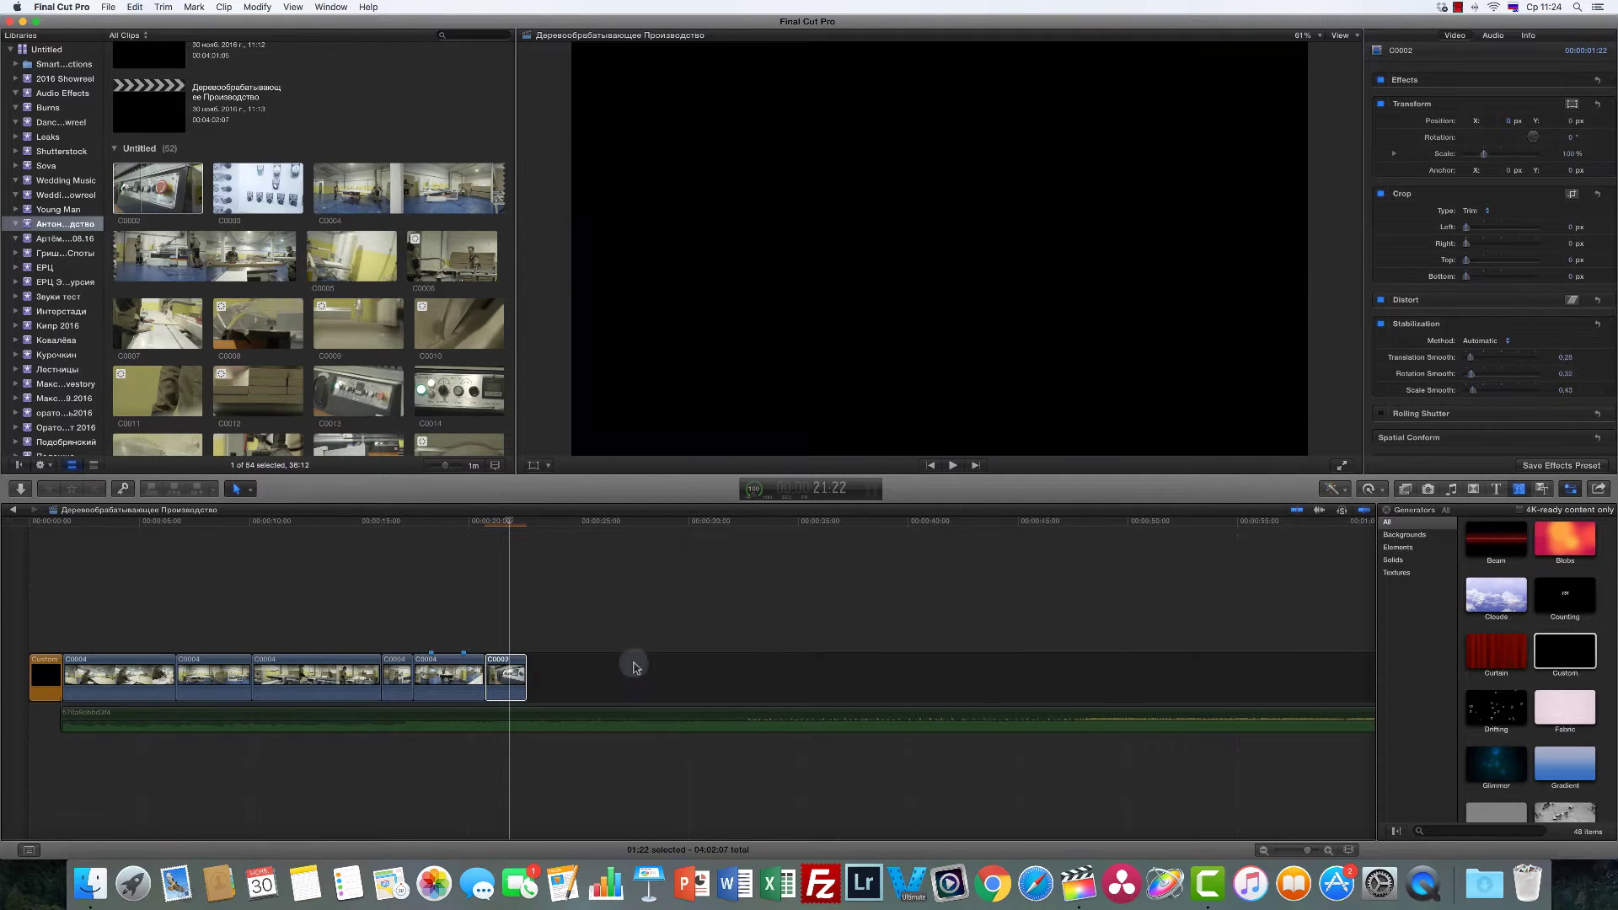
pyautogui.click(494, 628)
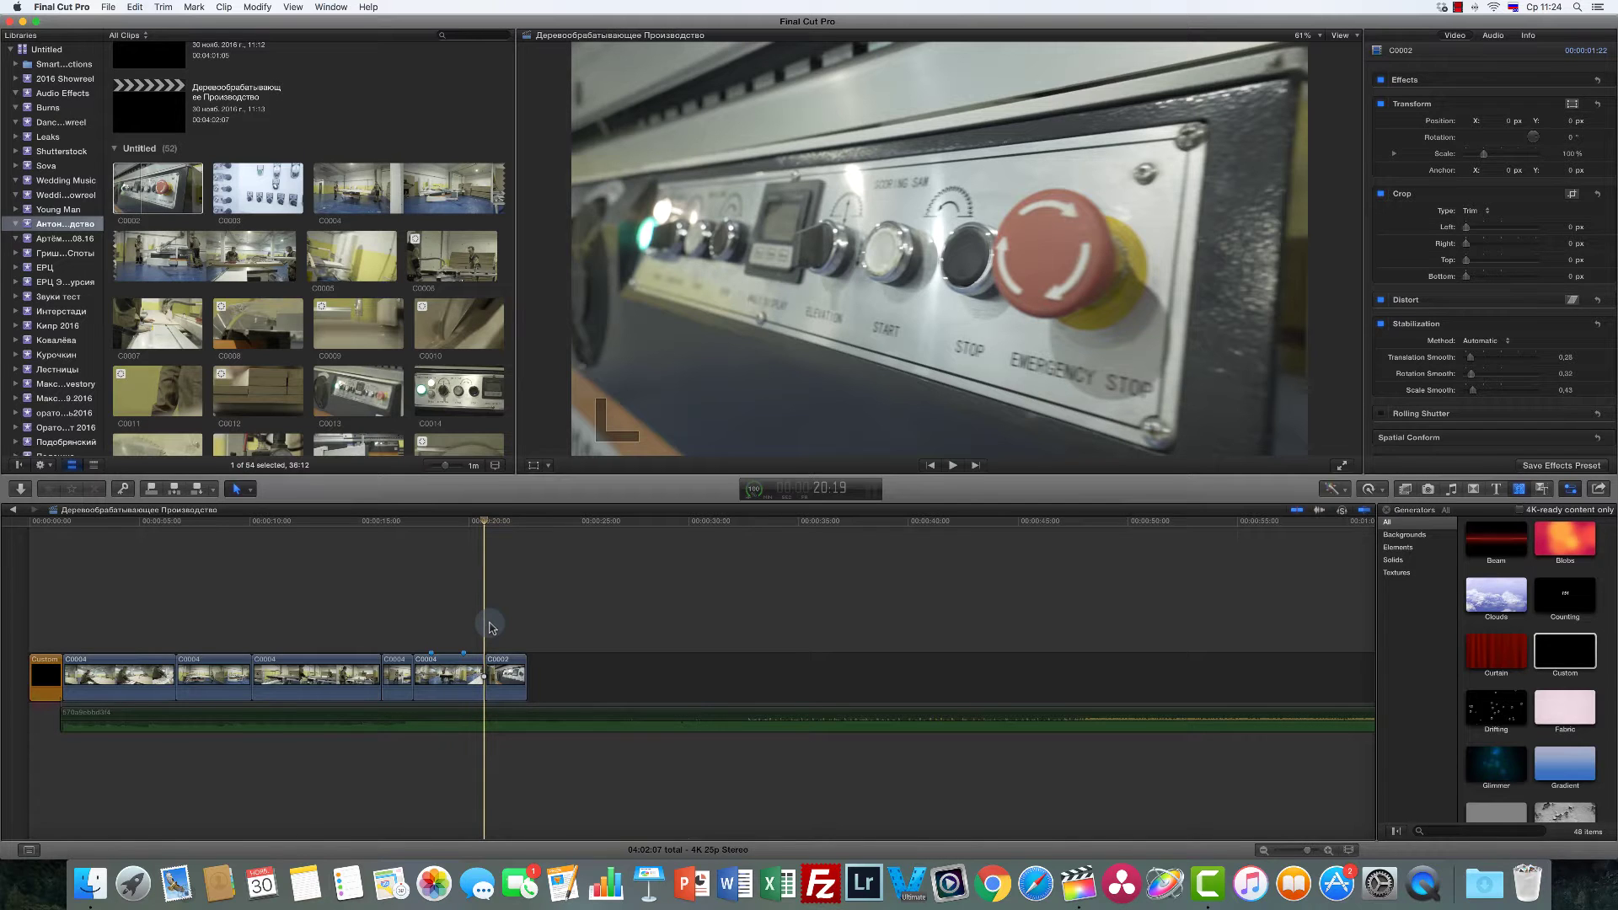
pyautogui.press('space')
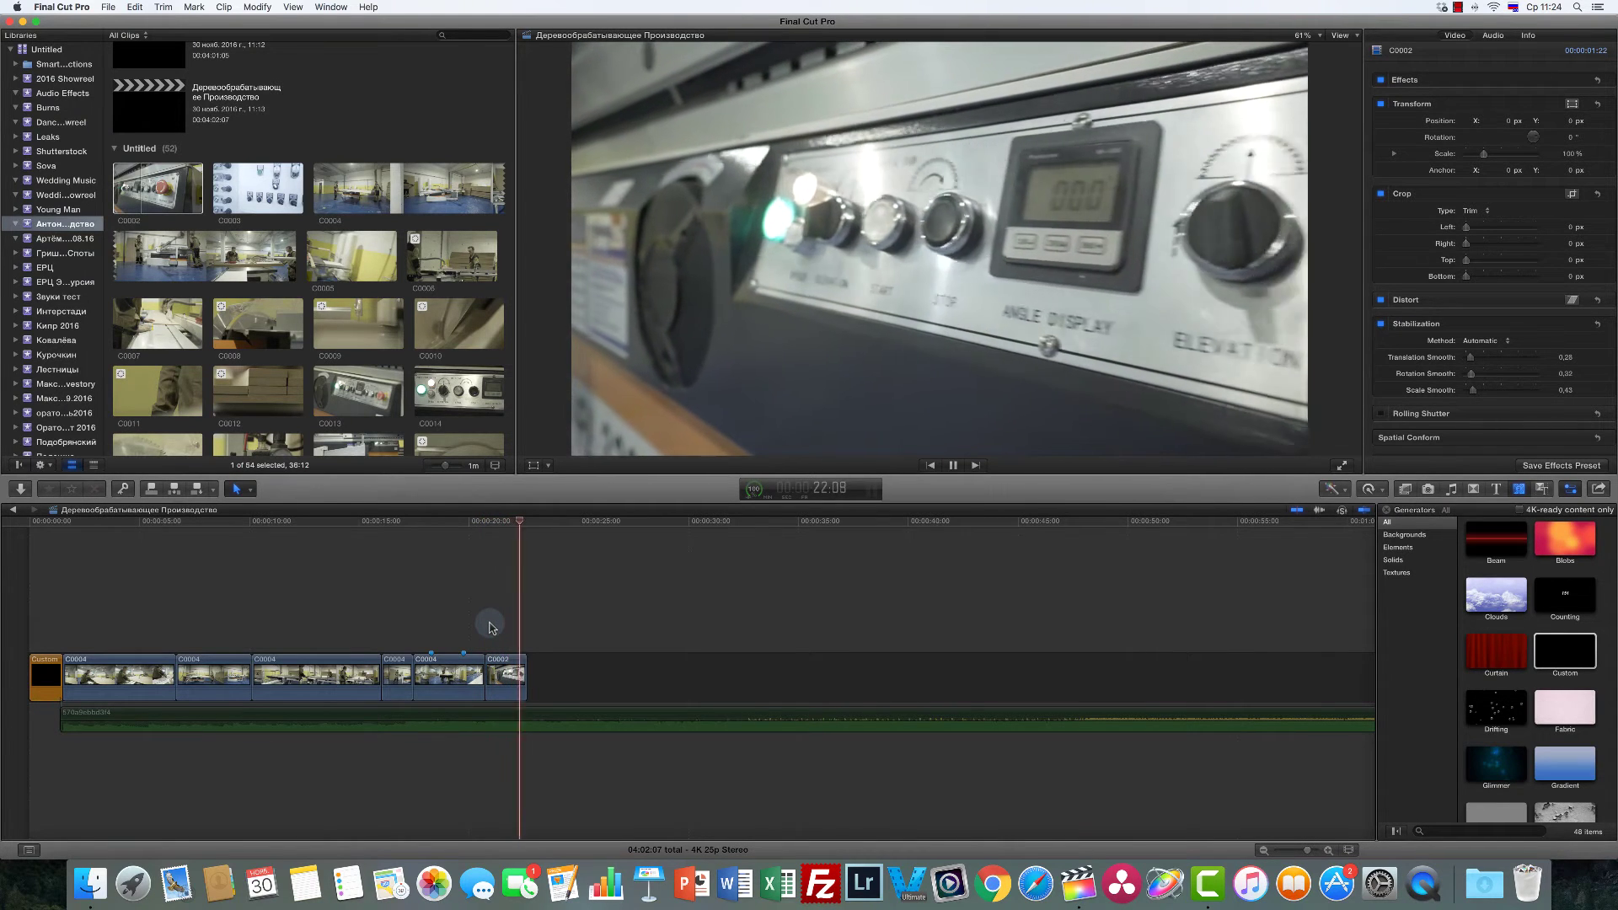
pyautogui.press('space')
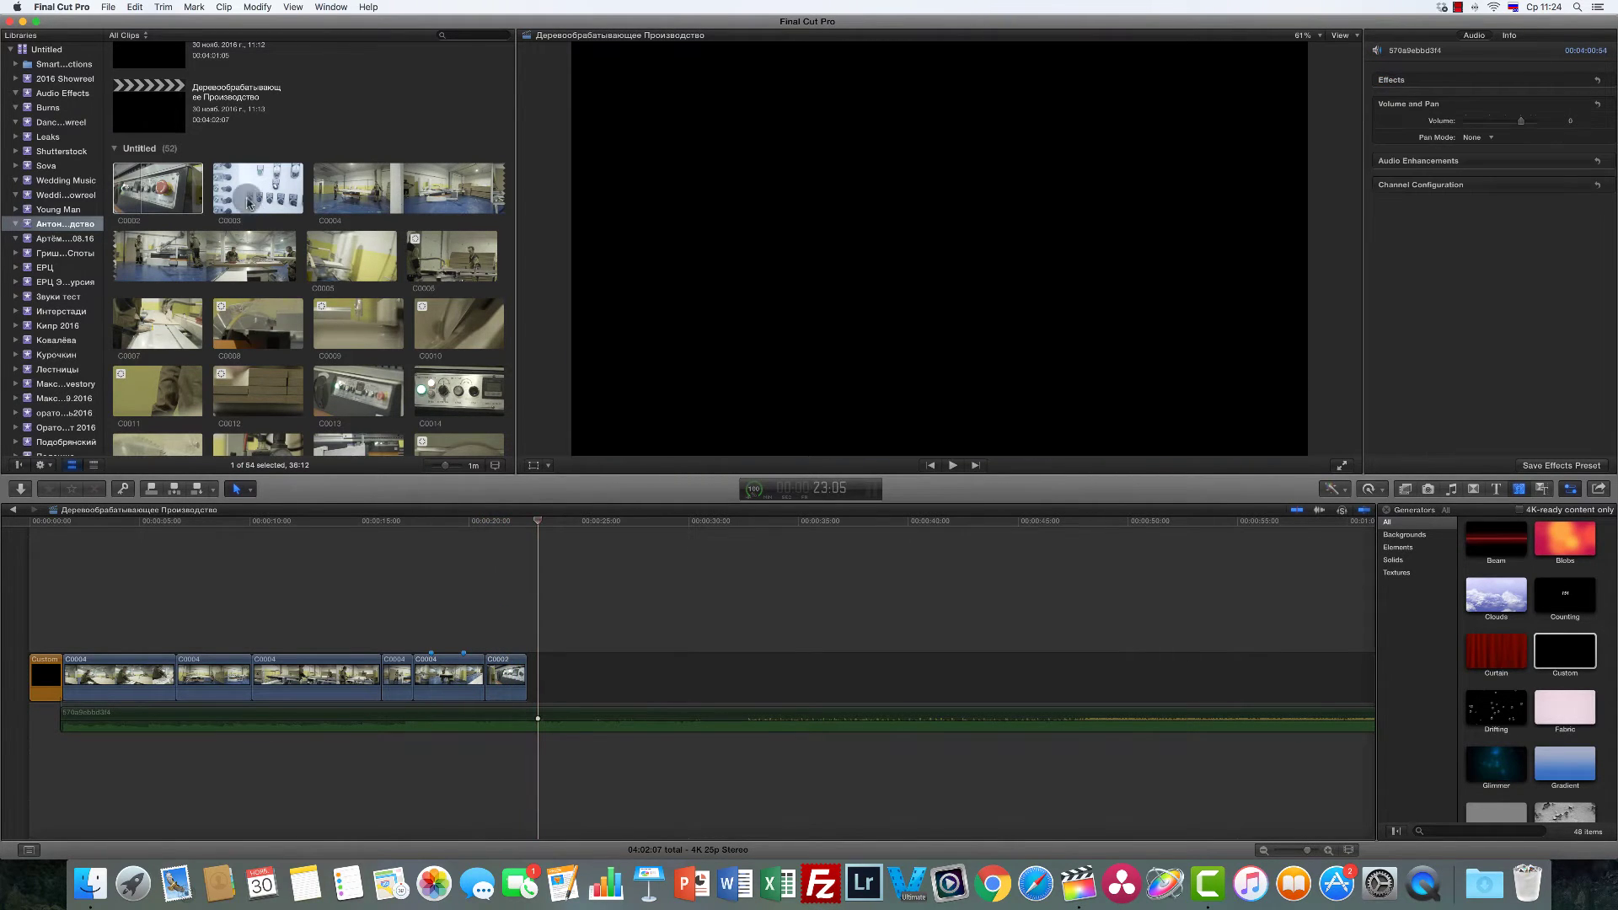
# Step: Check the exposure of source clips C0003 and C0005 on the luma video scope, and hide the scope
pyautogui.click(249, 203)
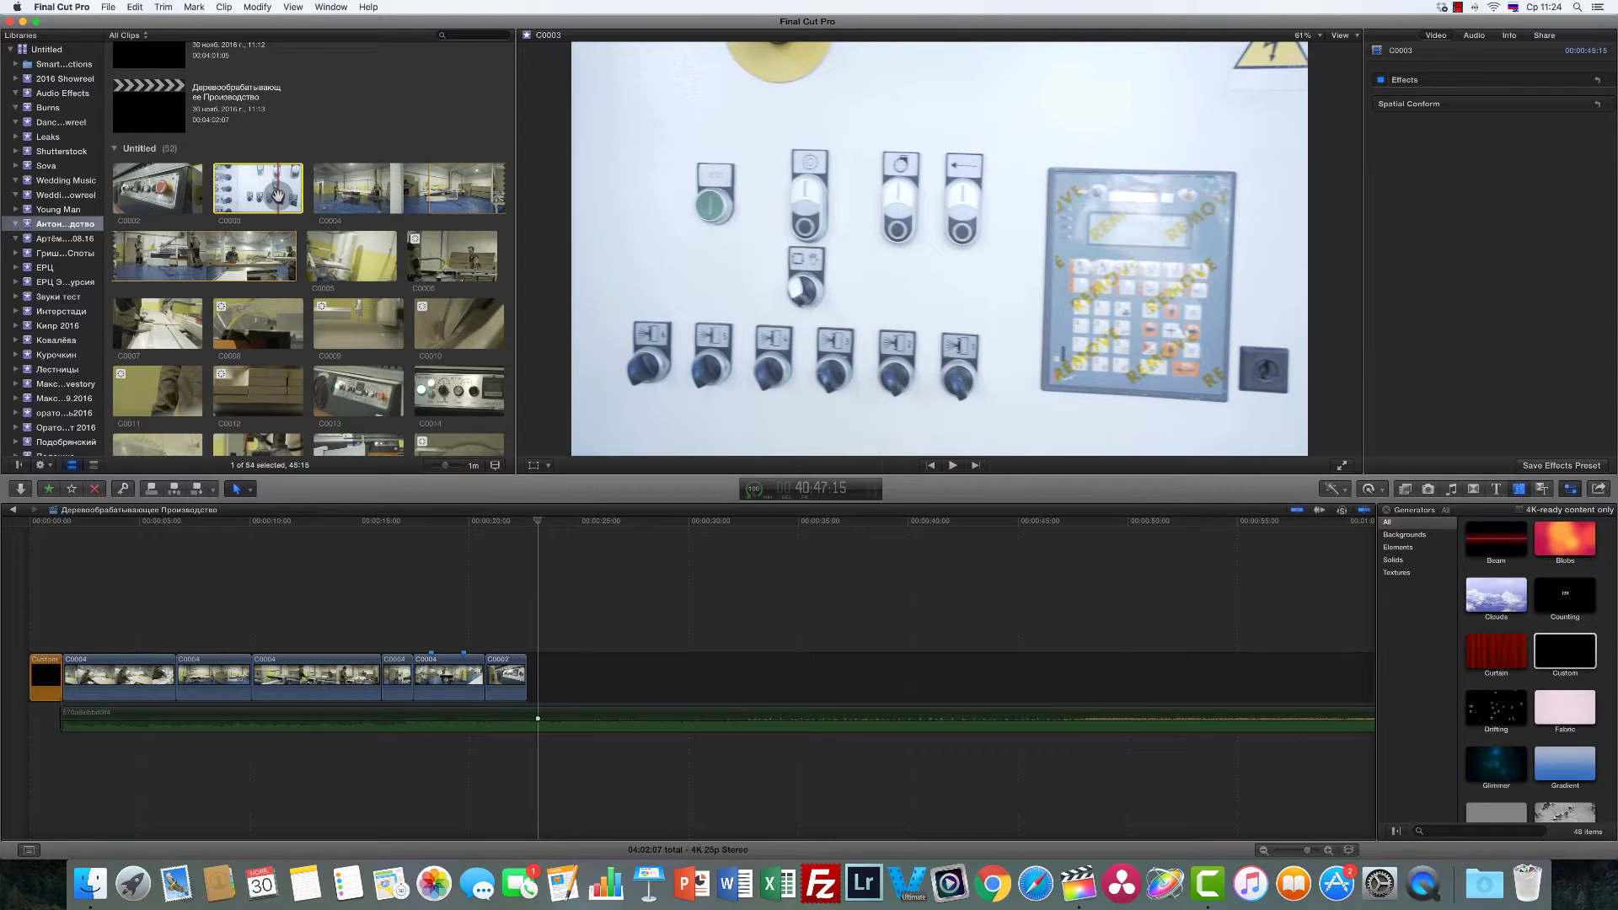
pyautogui.press('super+7')
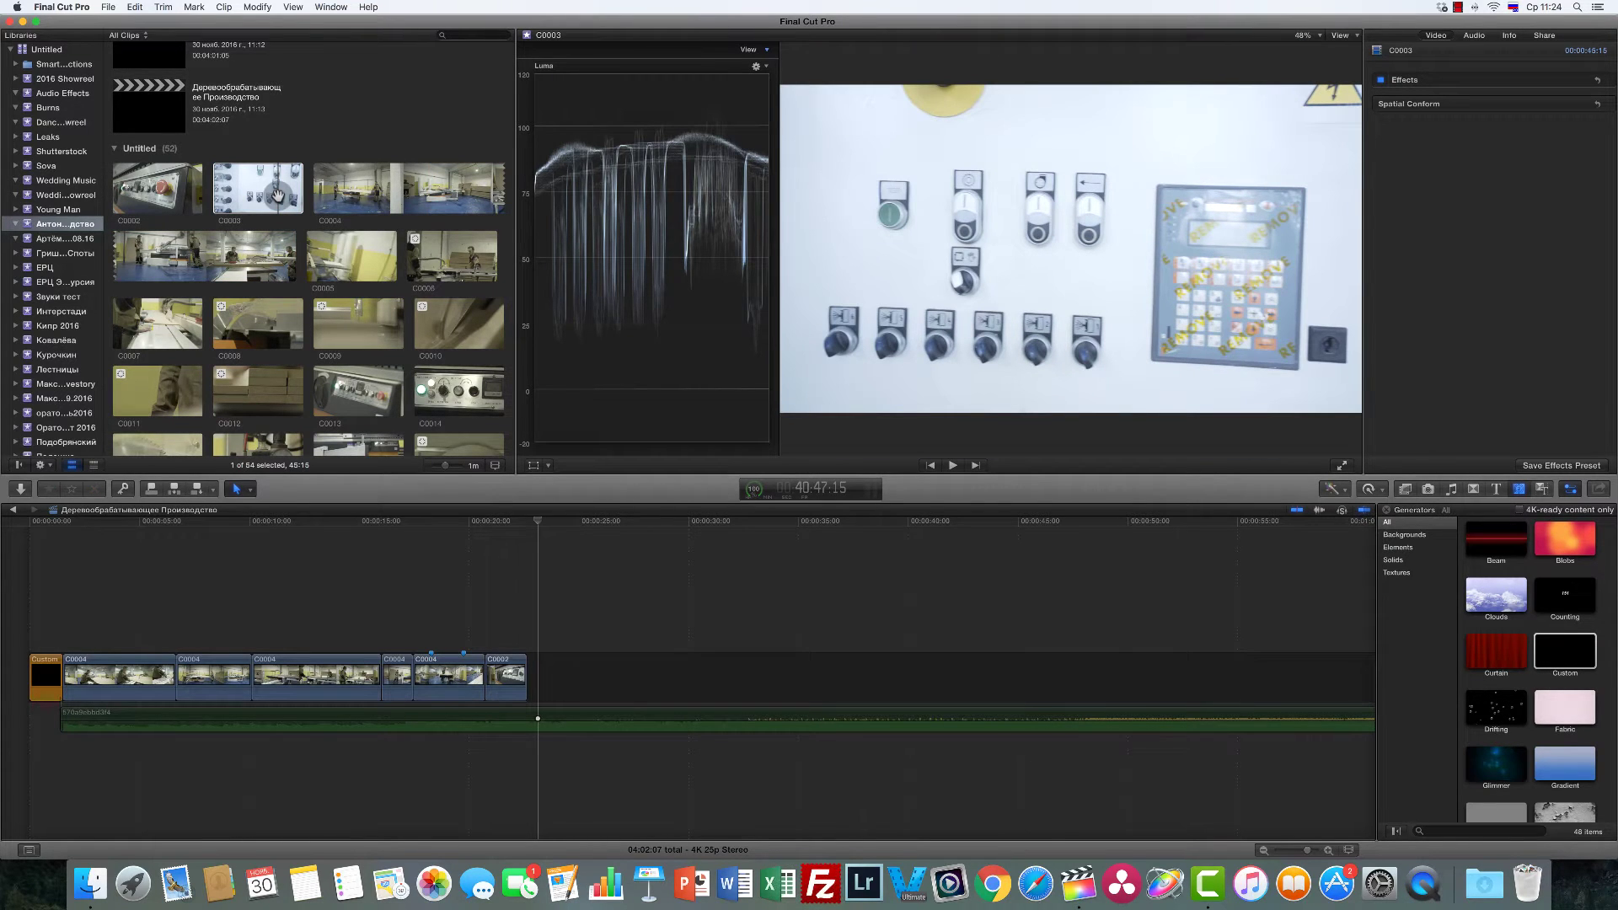
pyautogui.click(277, 195)
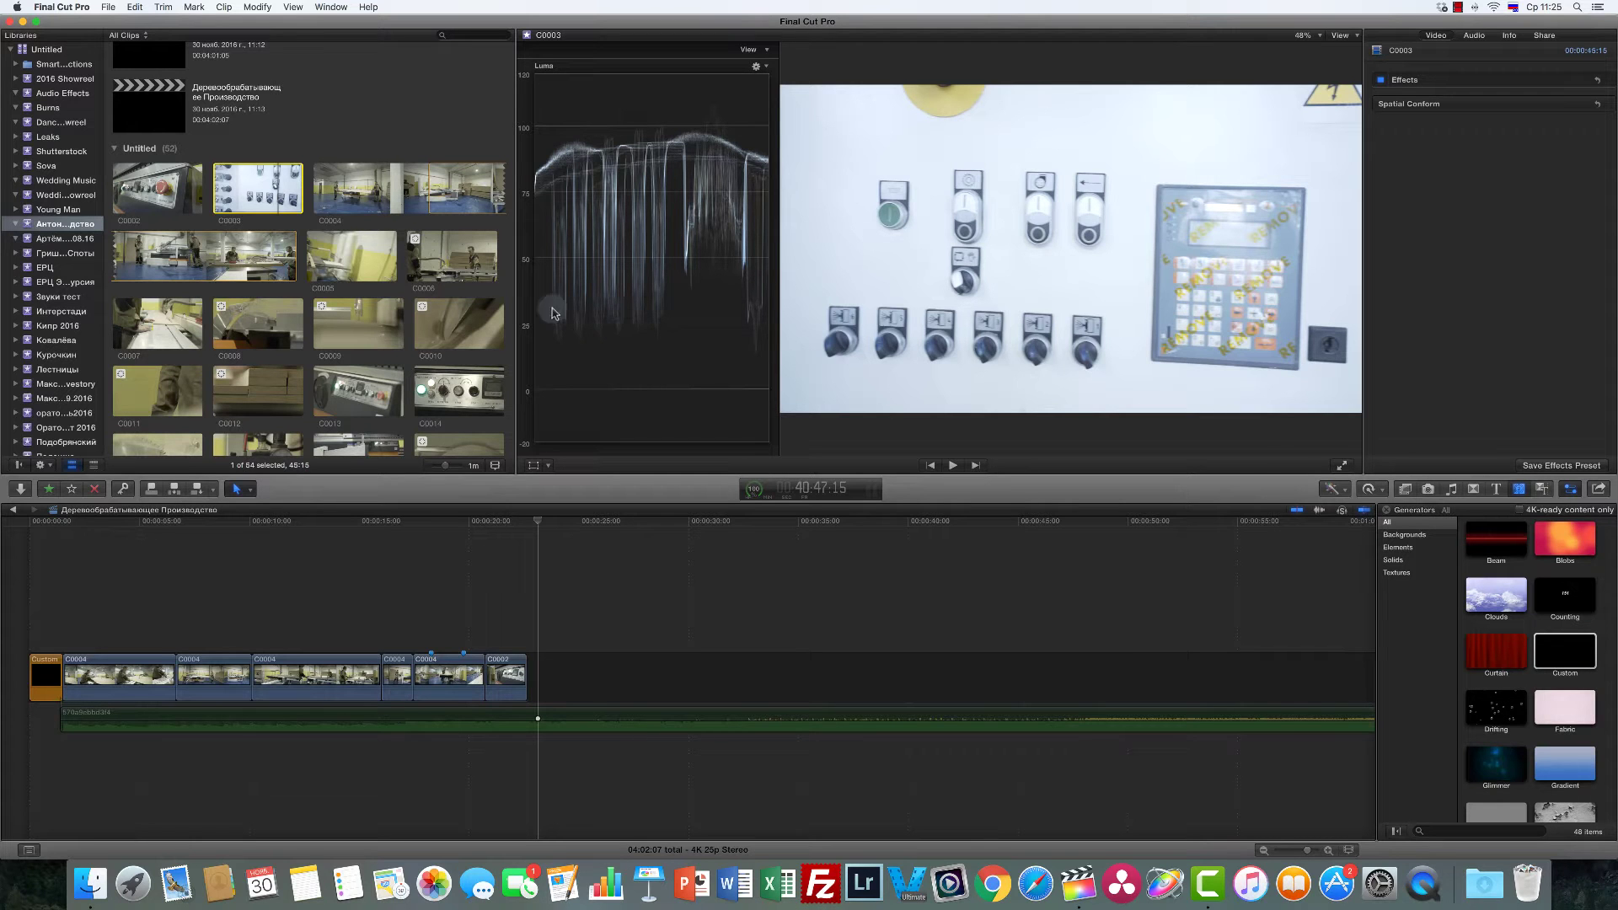
pyautogui.click(312, 257)
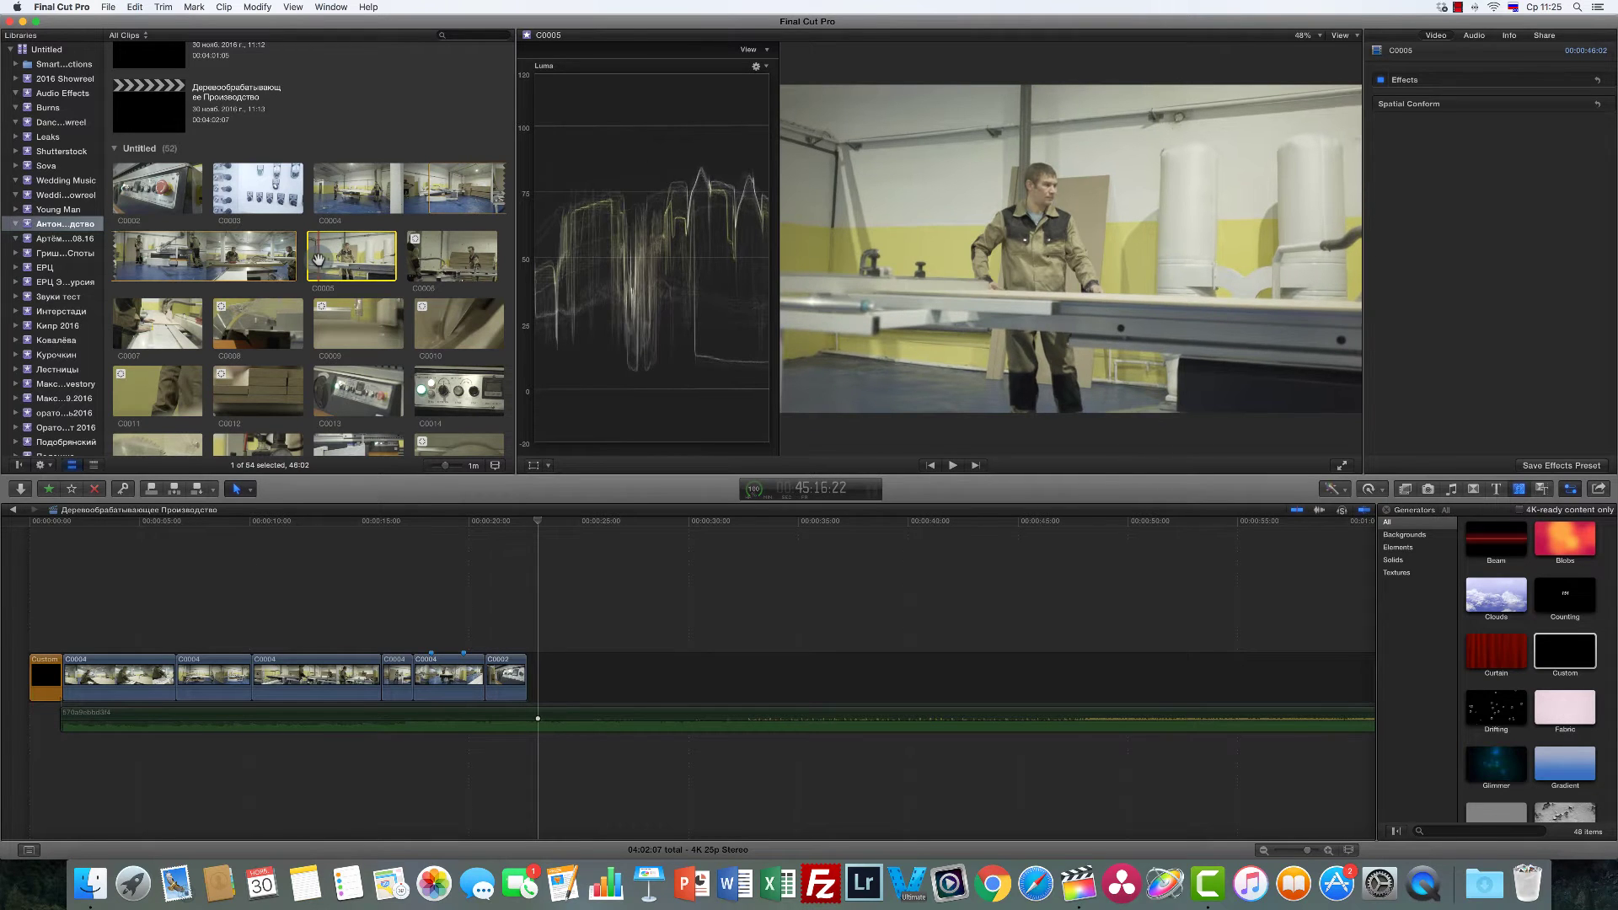
pyautogui.press('super+7')
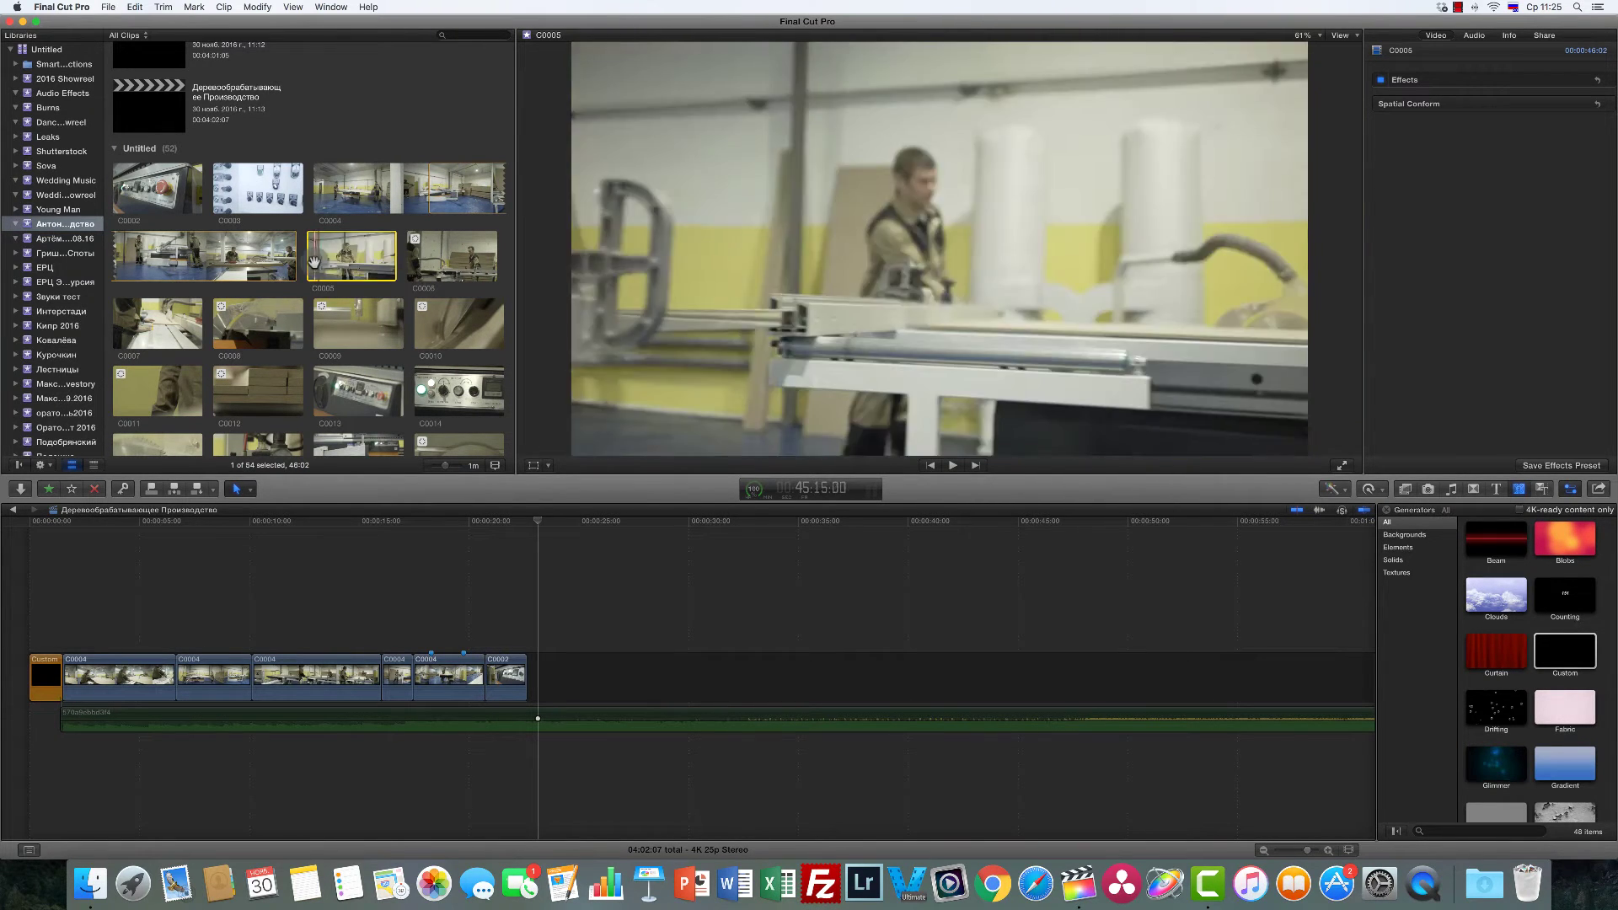
# Step: Append C0005 to the end of the storyline and cut off its first 1:09
pyautogui.moveTo(337, 257); pyautogui.dragTo(548, 674)
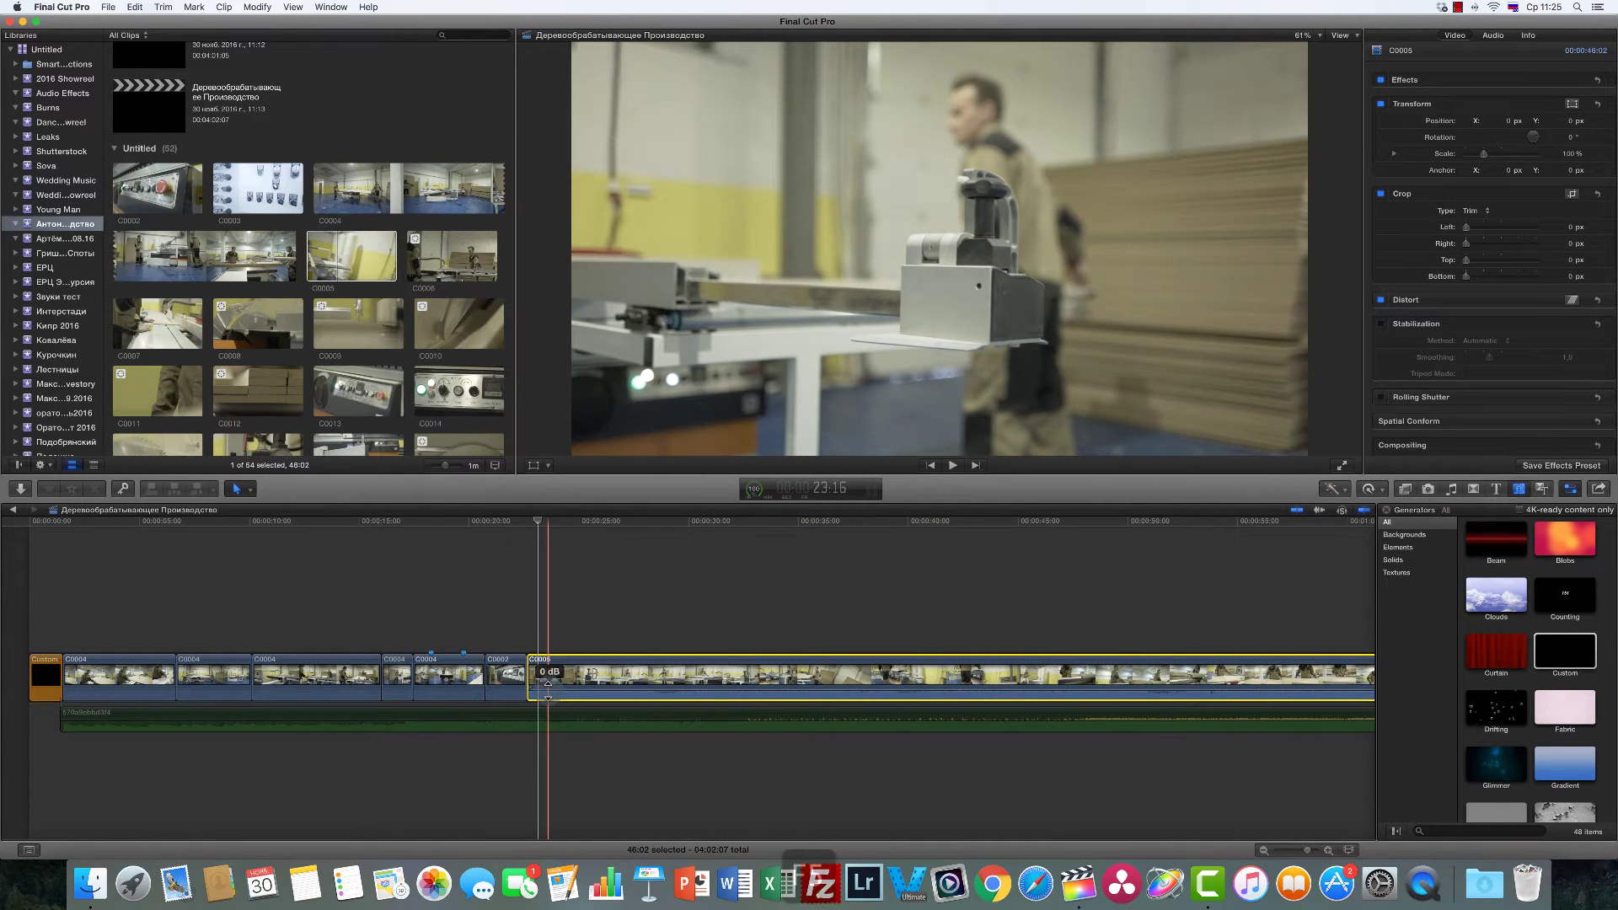
pyautogui.click(528, 615)
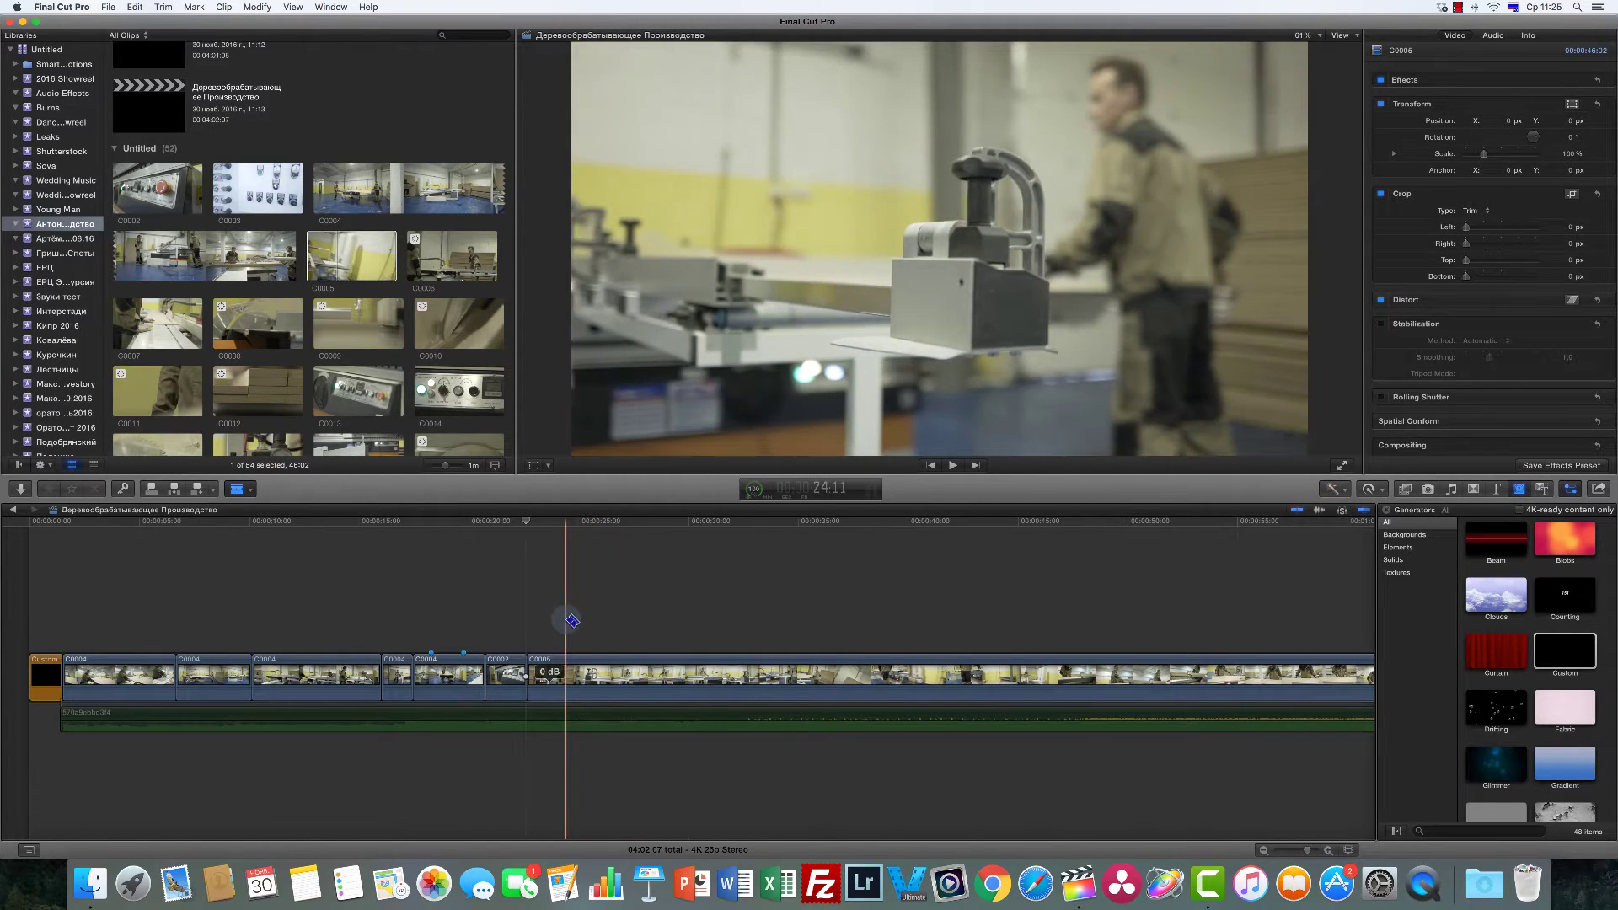
pyautogui.press('space')
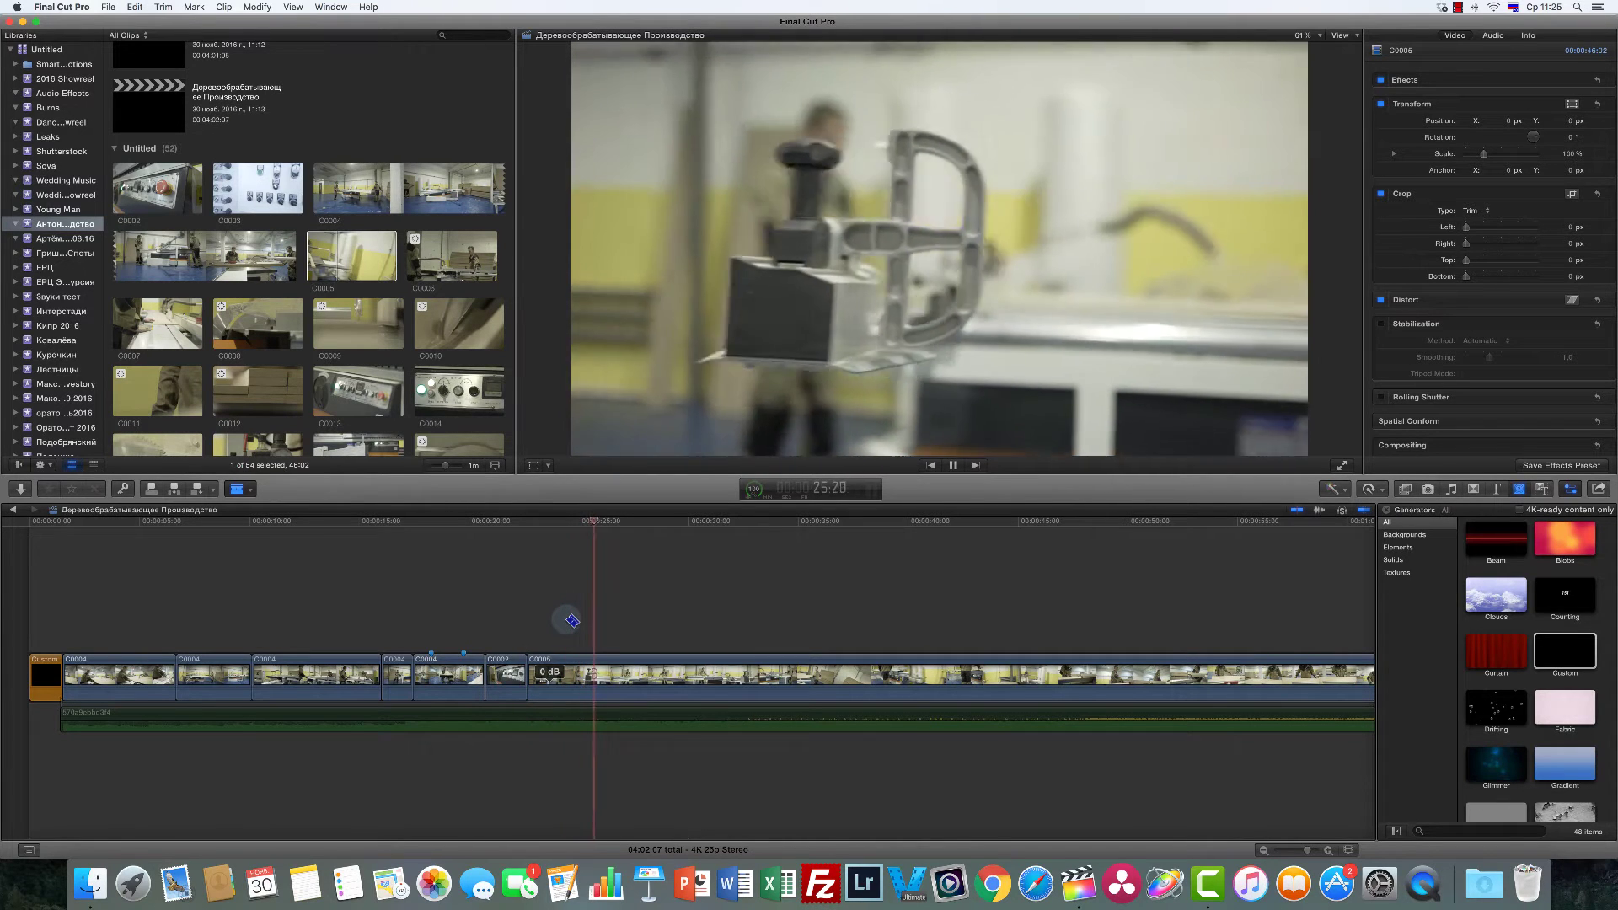
pyautogui.press('space')
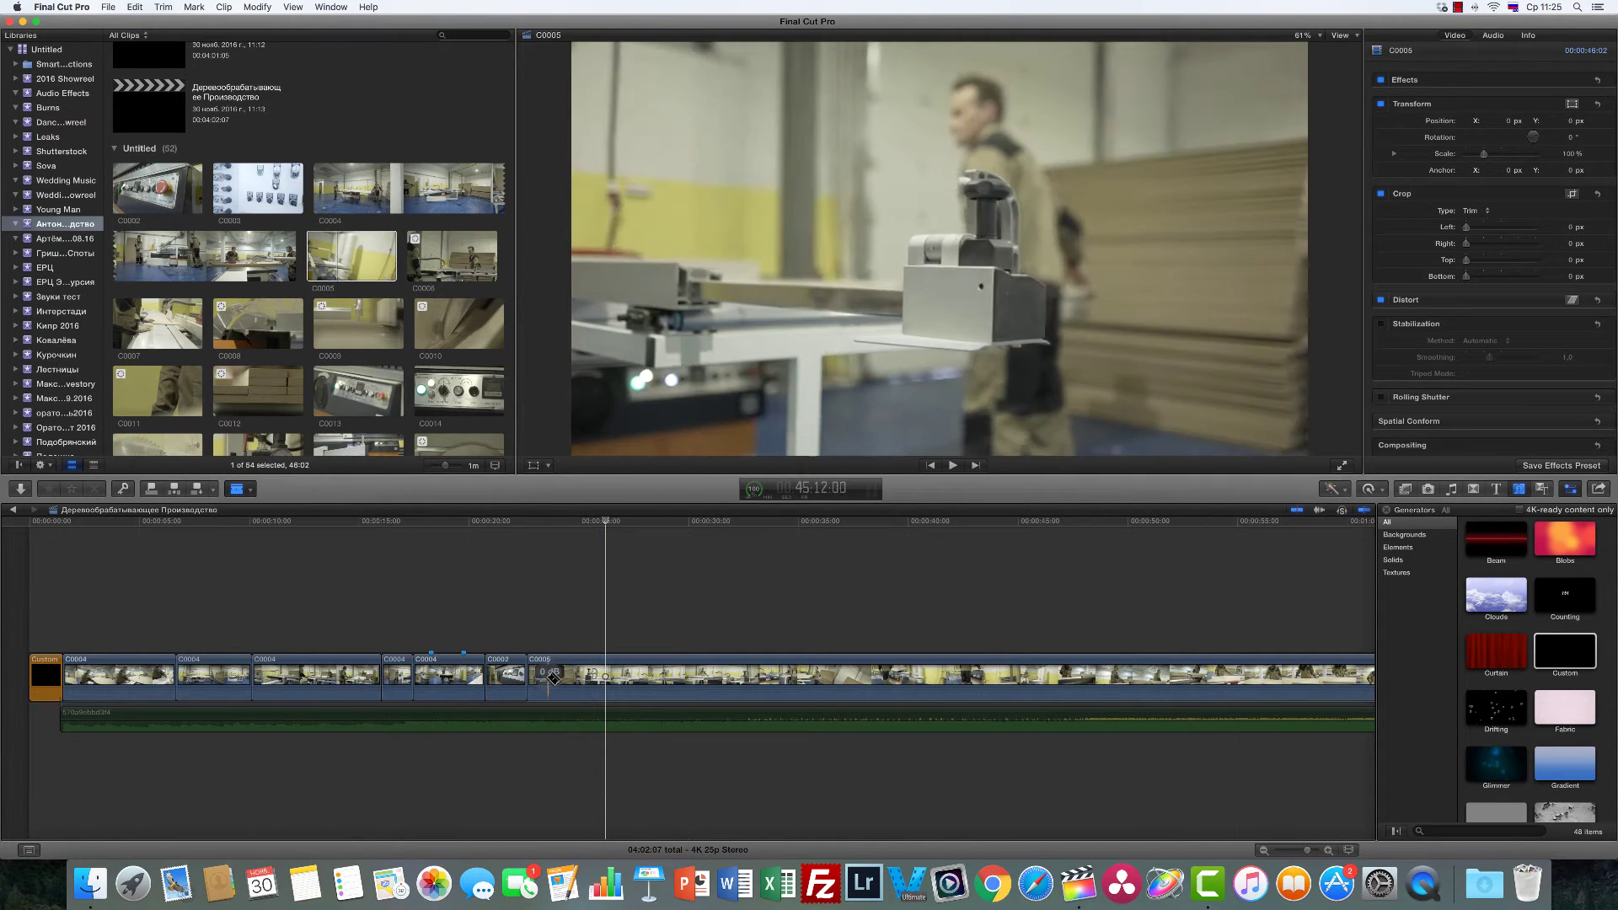
pyautogui.click(543, 683)
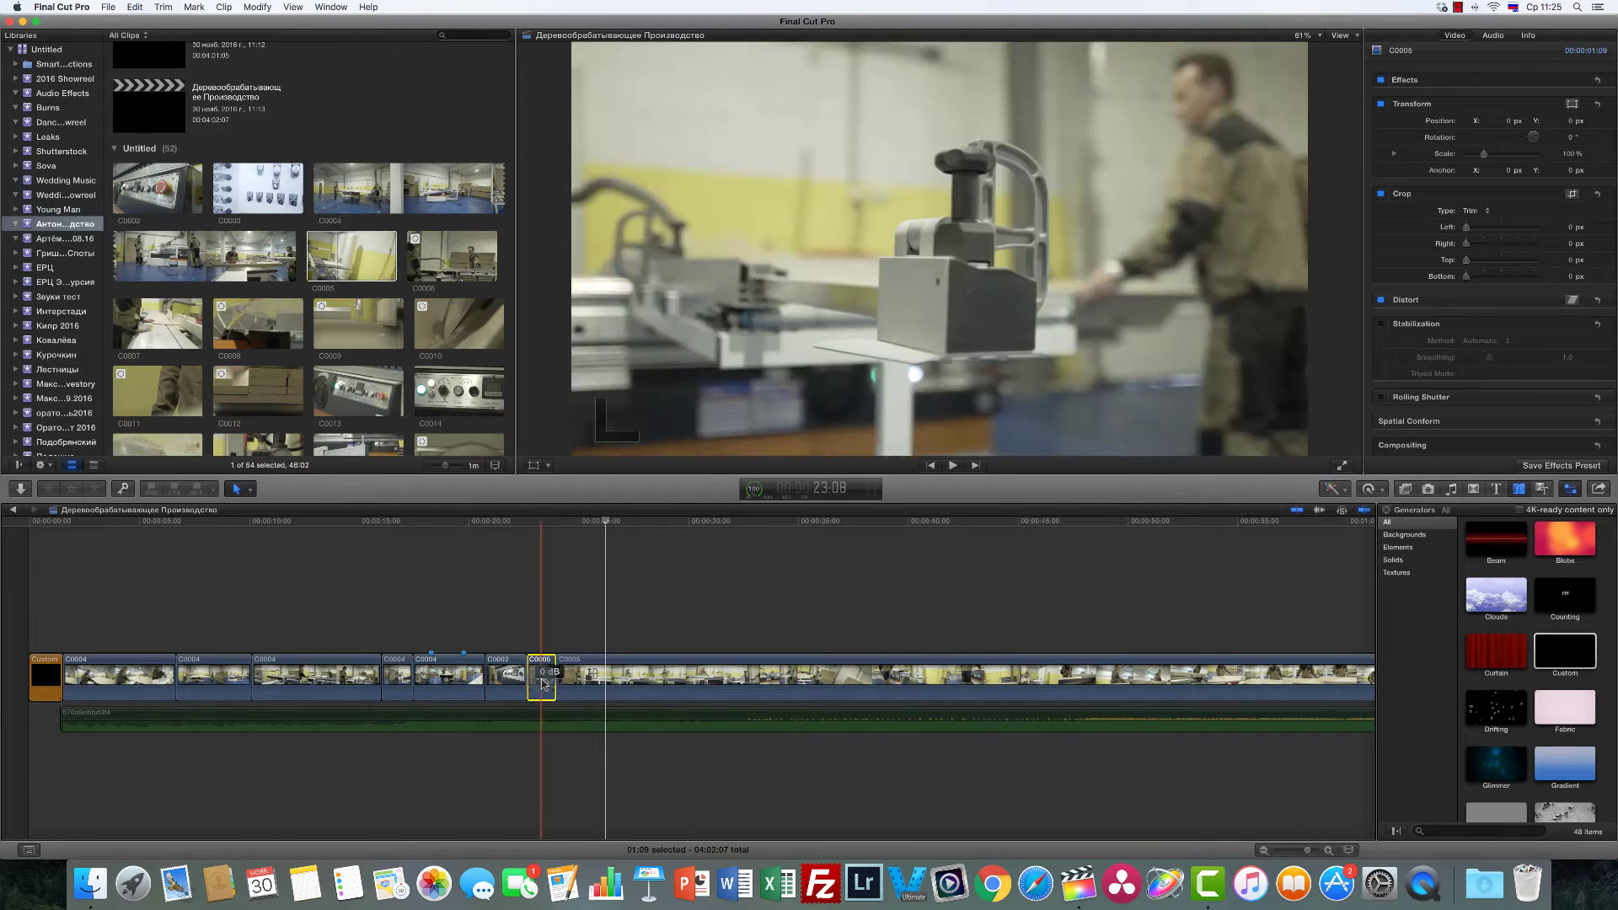
pyautogui.press('Delete')
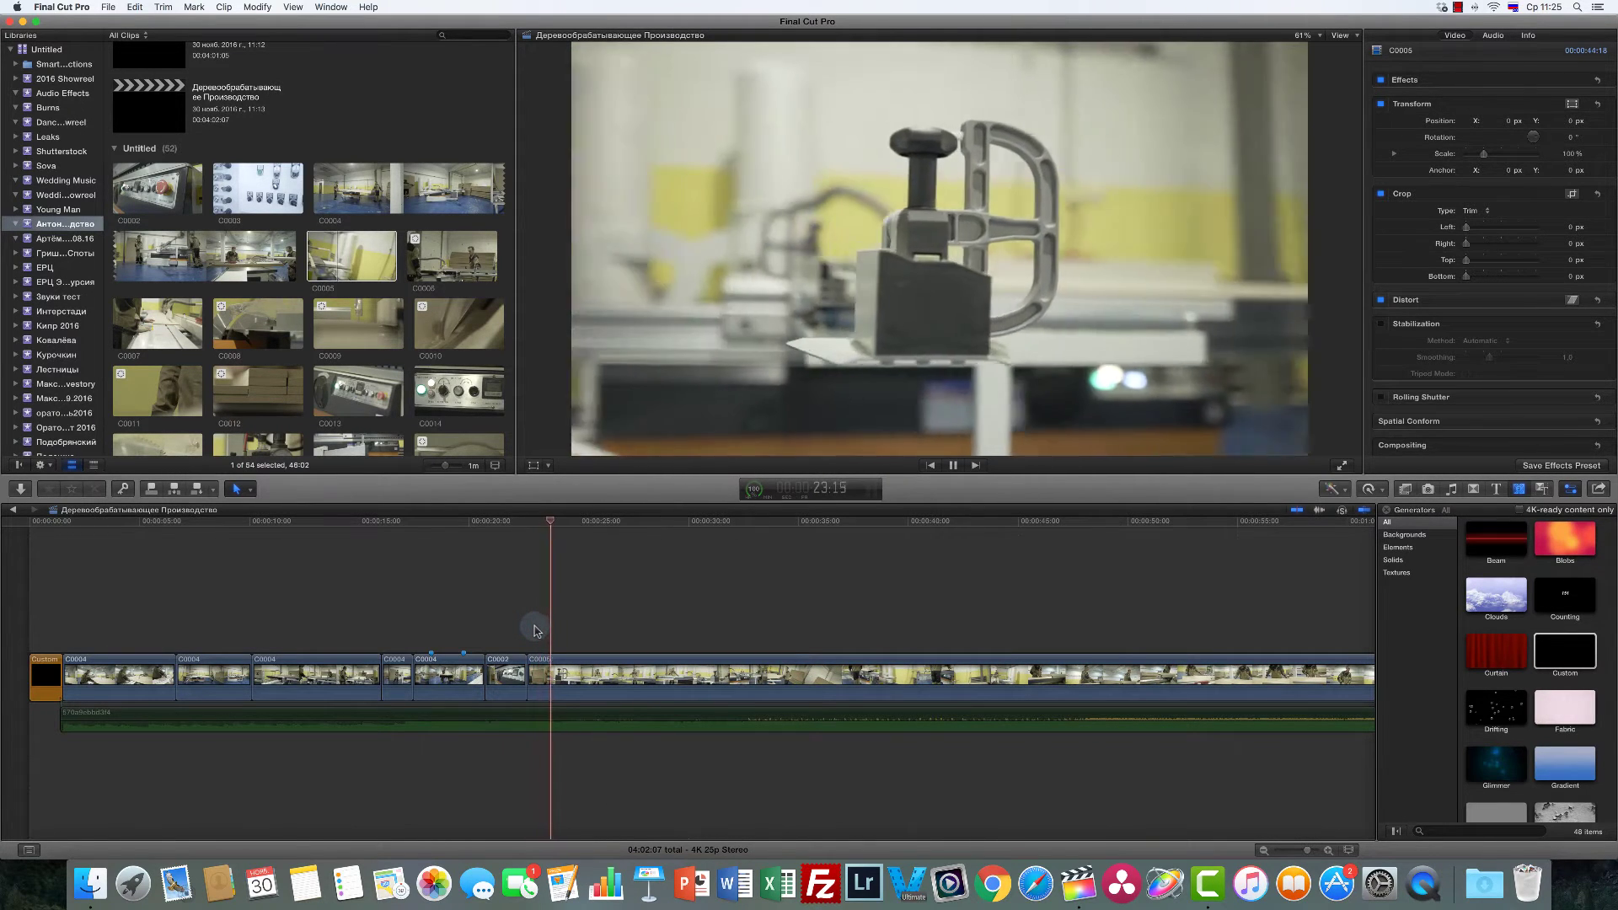
# Step: Play C0005 from its join with C0002 and split it at about 26:14 on the timeline
pyautogui.click(552, 666)
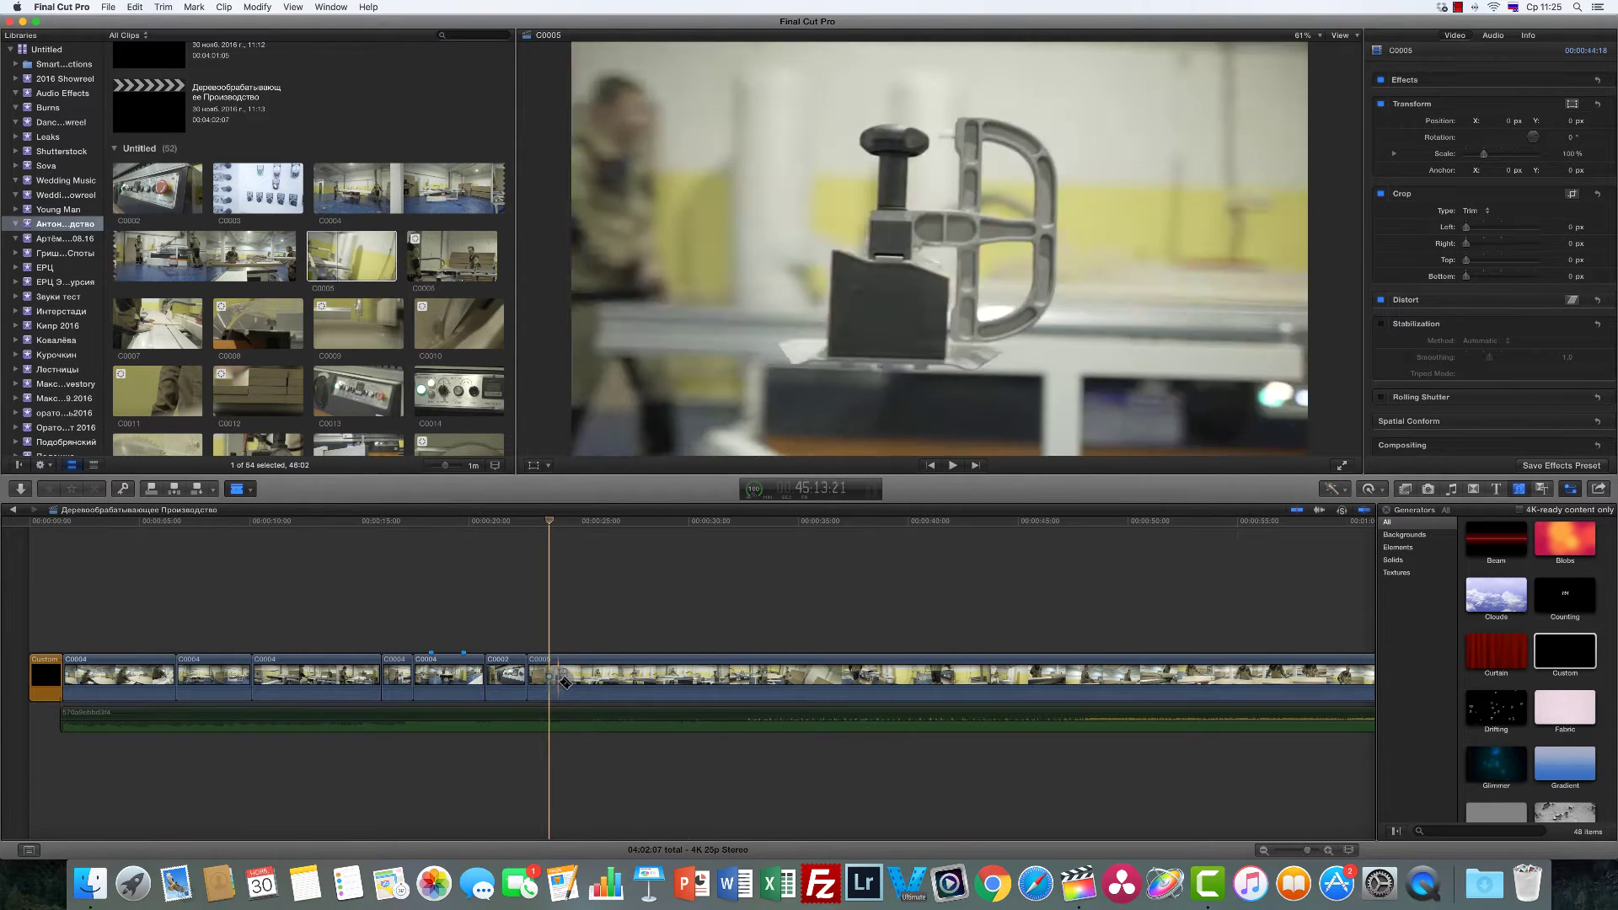
pyautogui.press('space')
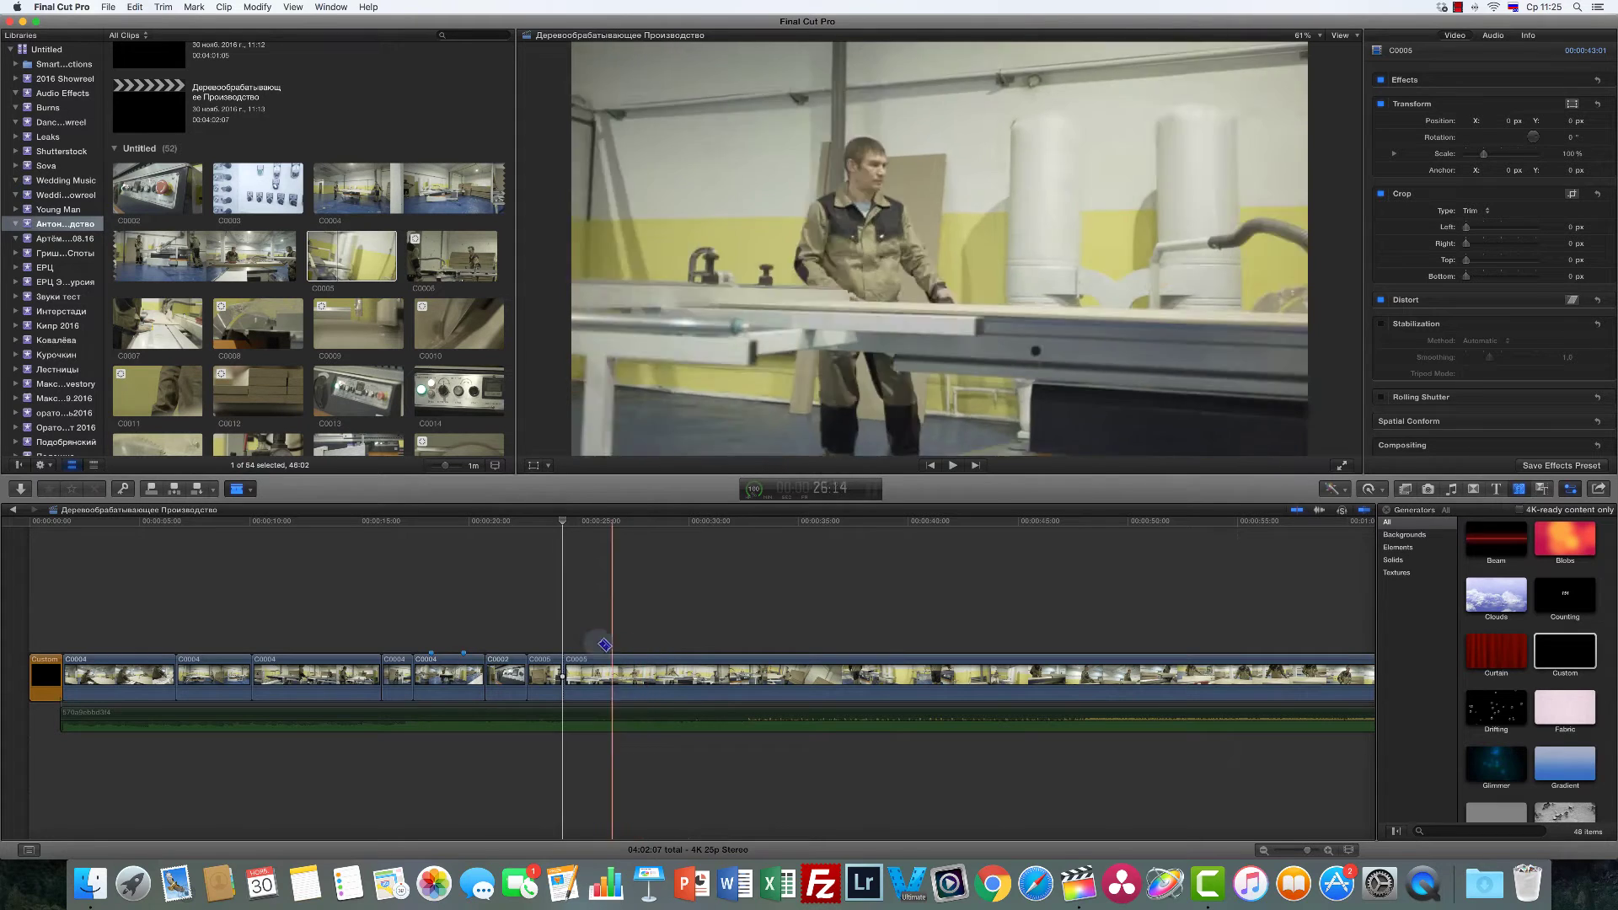
pyautogui.press('space')
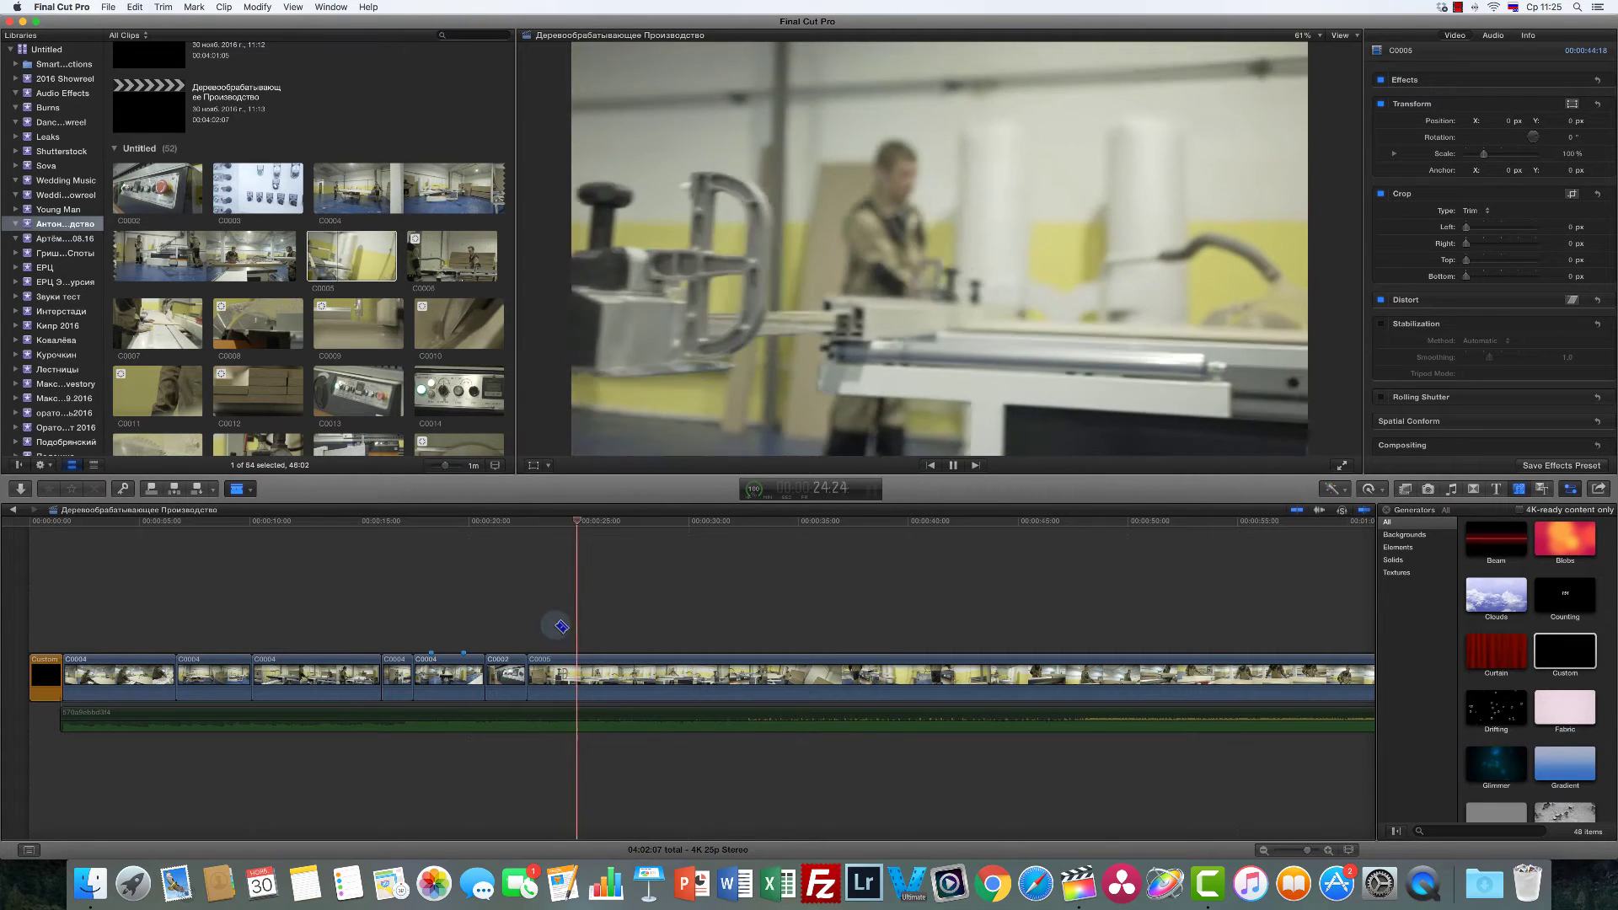
pyautogui.press('space')
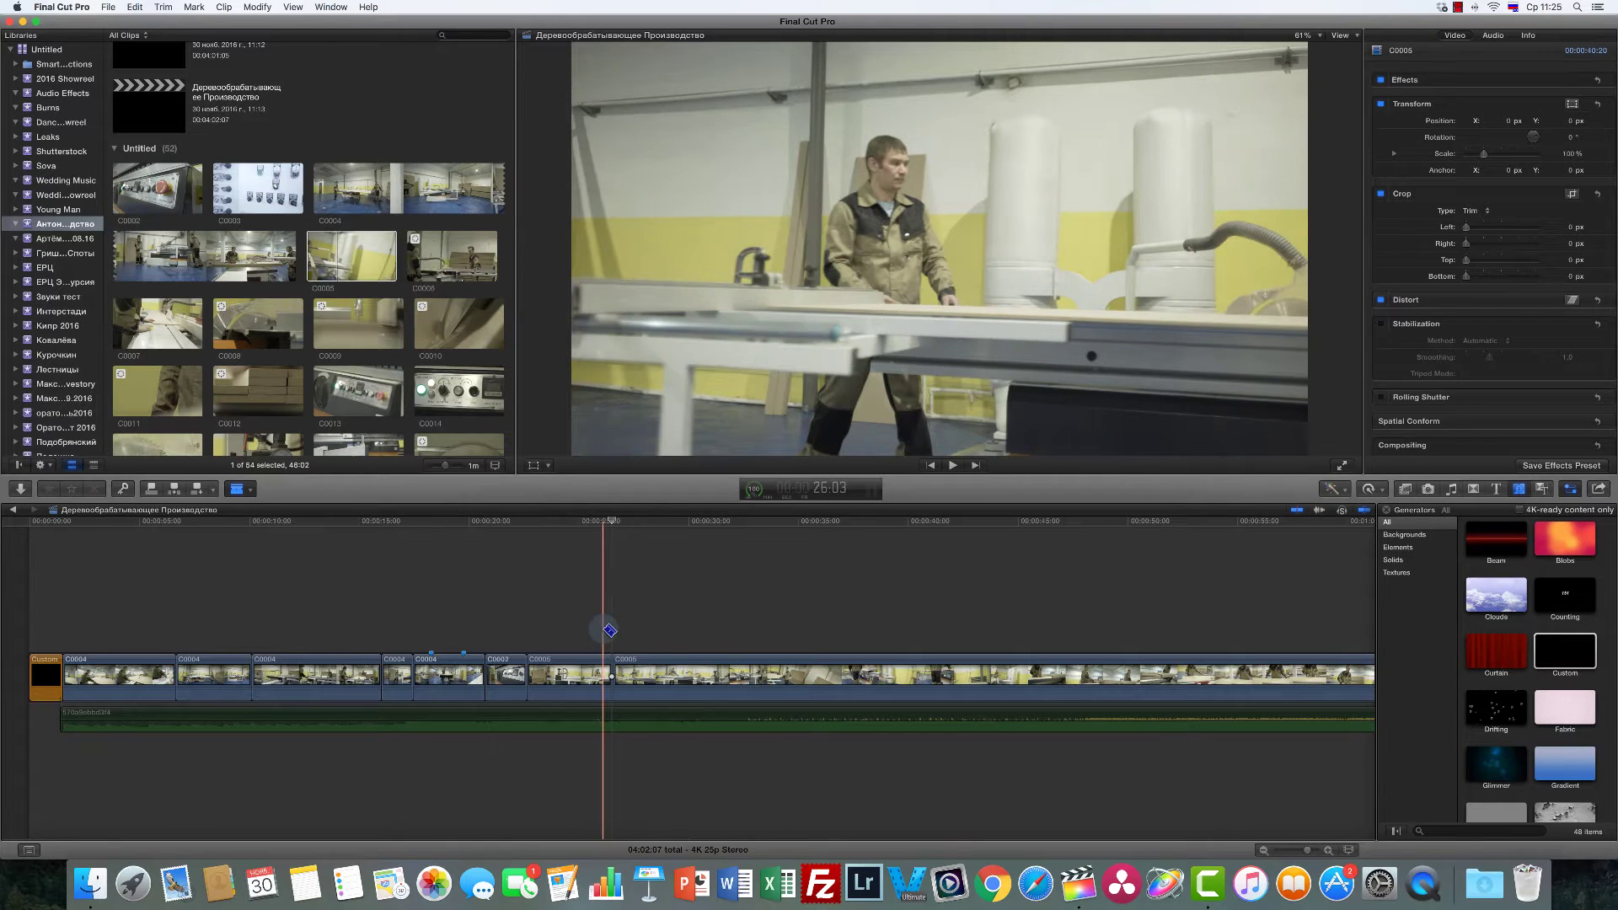
pyautogui.press('space')
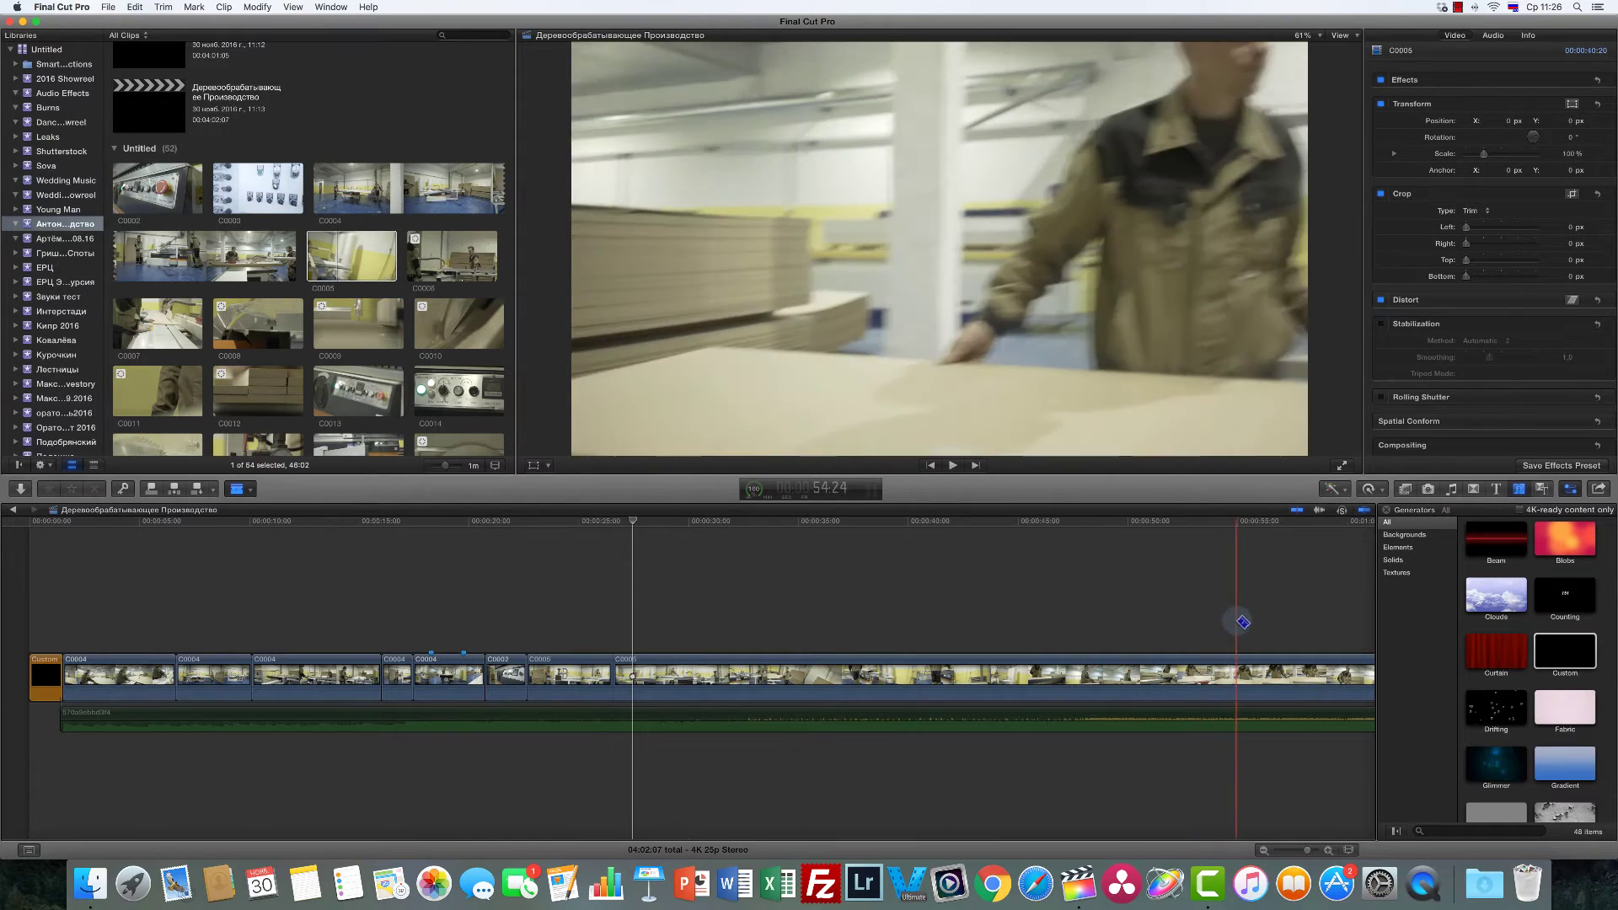
# Step: Cut out the middle and tail of the remaining C0005 footage, keeping a 10:01 segment of the worker at the table
pyautogui.hscroll(10, 1222, 615)
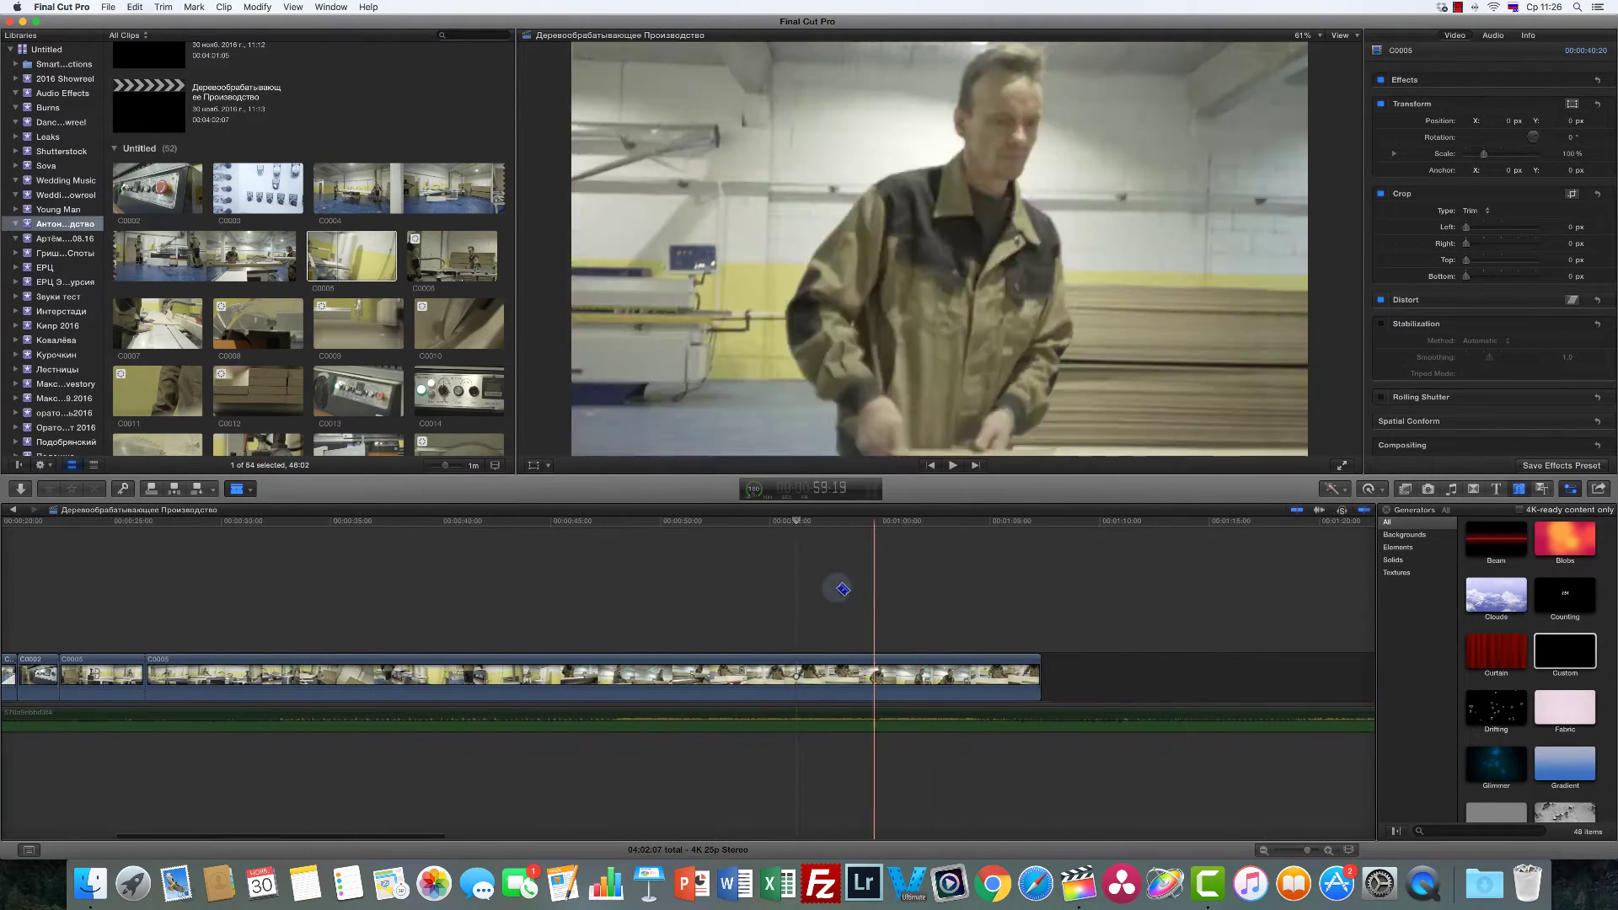
pyautogui.click(824, 667)
pyautogui.press('a')
pyautogui.click(640, 674)
pyautogui.press('Delete')
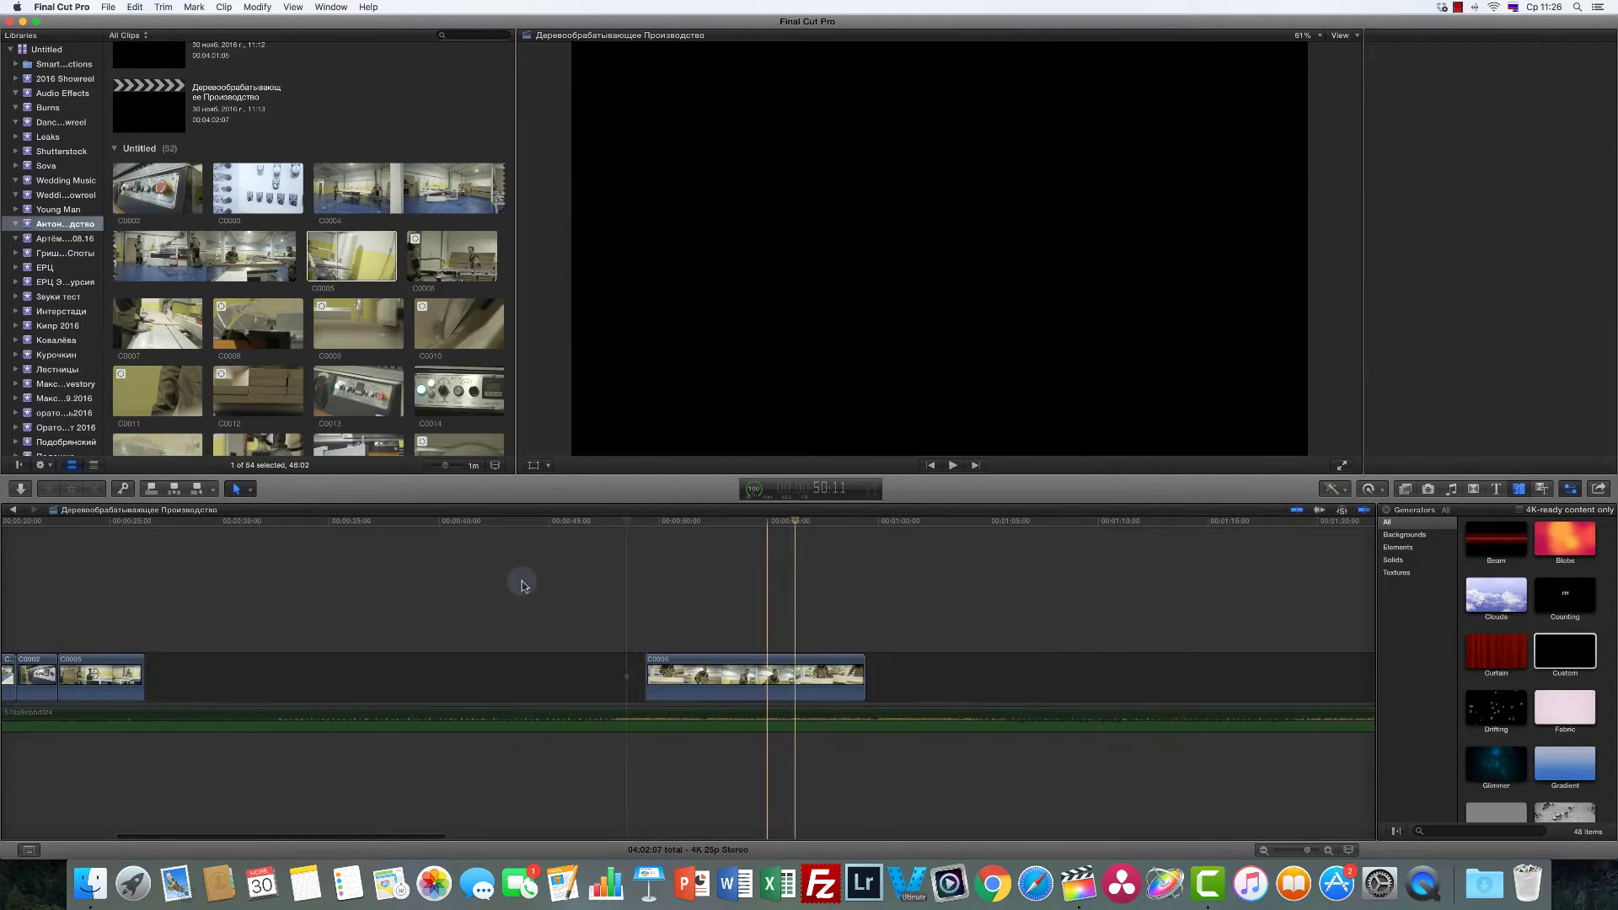
# Step: Play the second C0005 segment from its start and trim its end at about 29 seconds on the timeline
pyautogui.click(137, 572)
pyautogui.press('space')
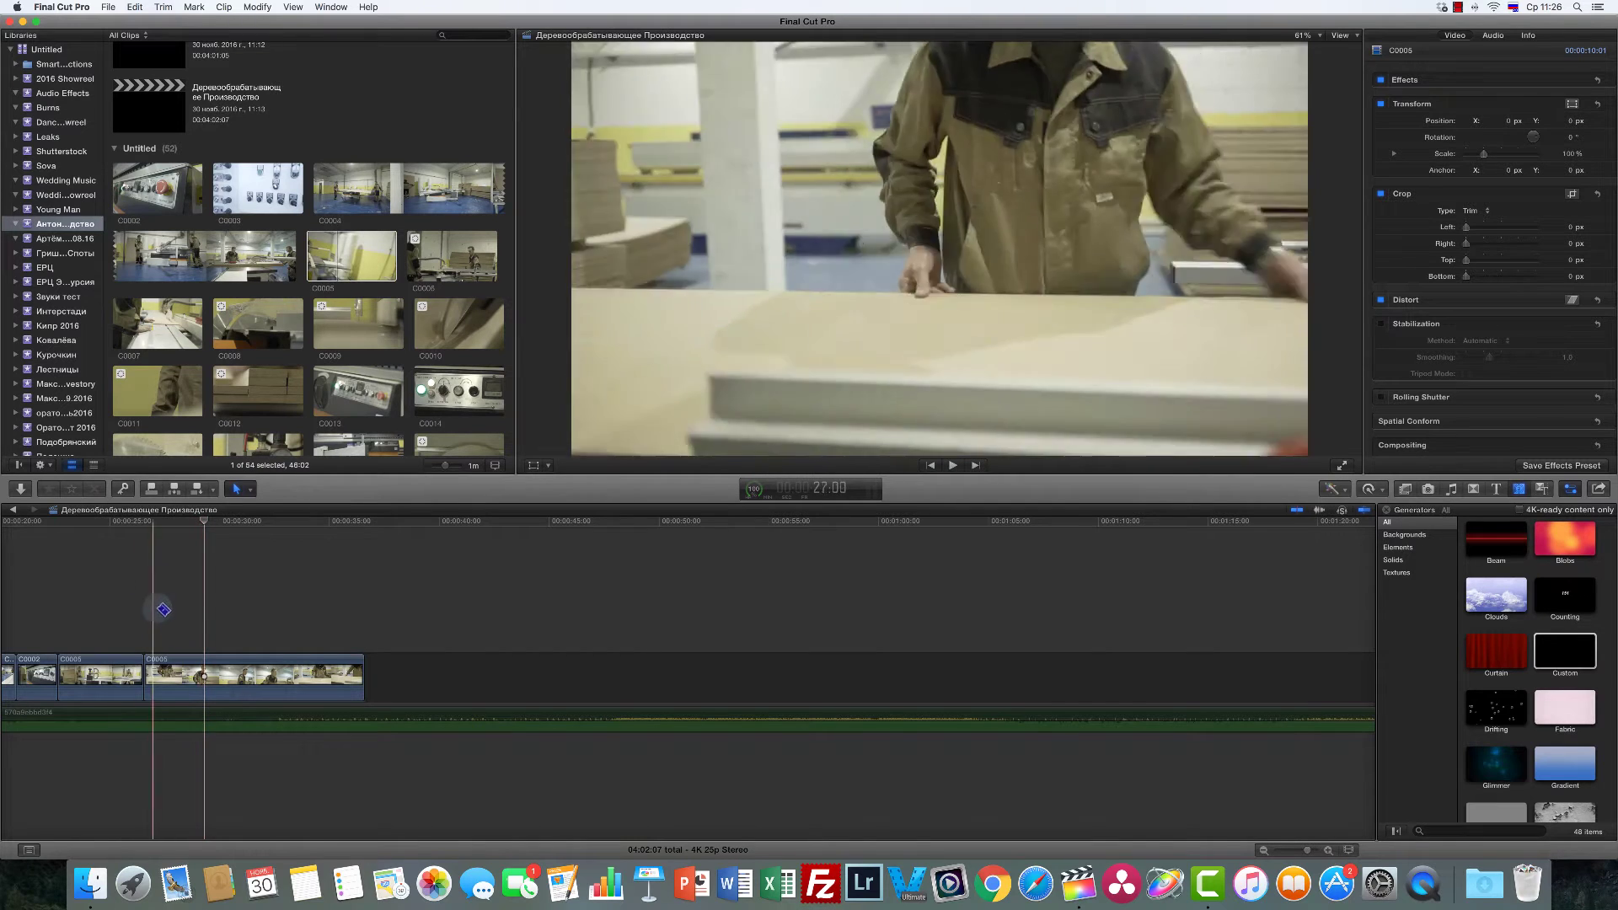
pyautogui.press('m')
pyautogui.press('space')
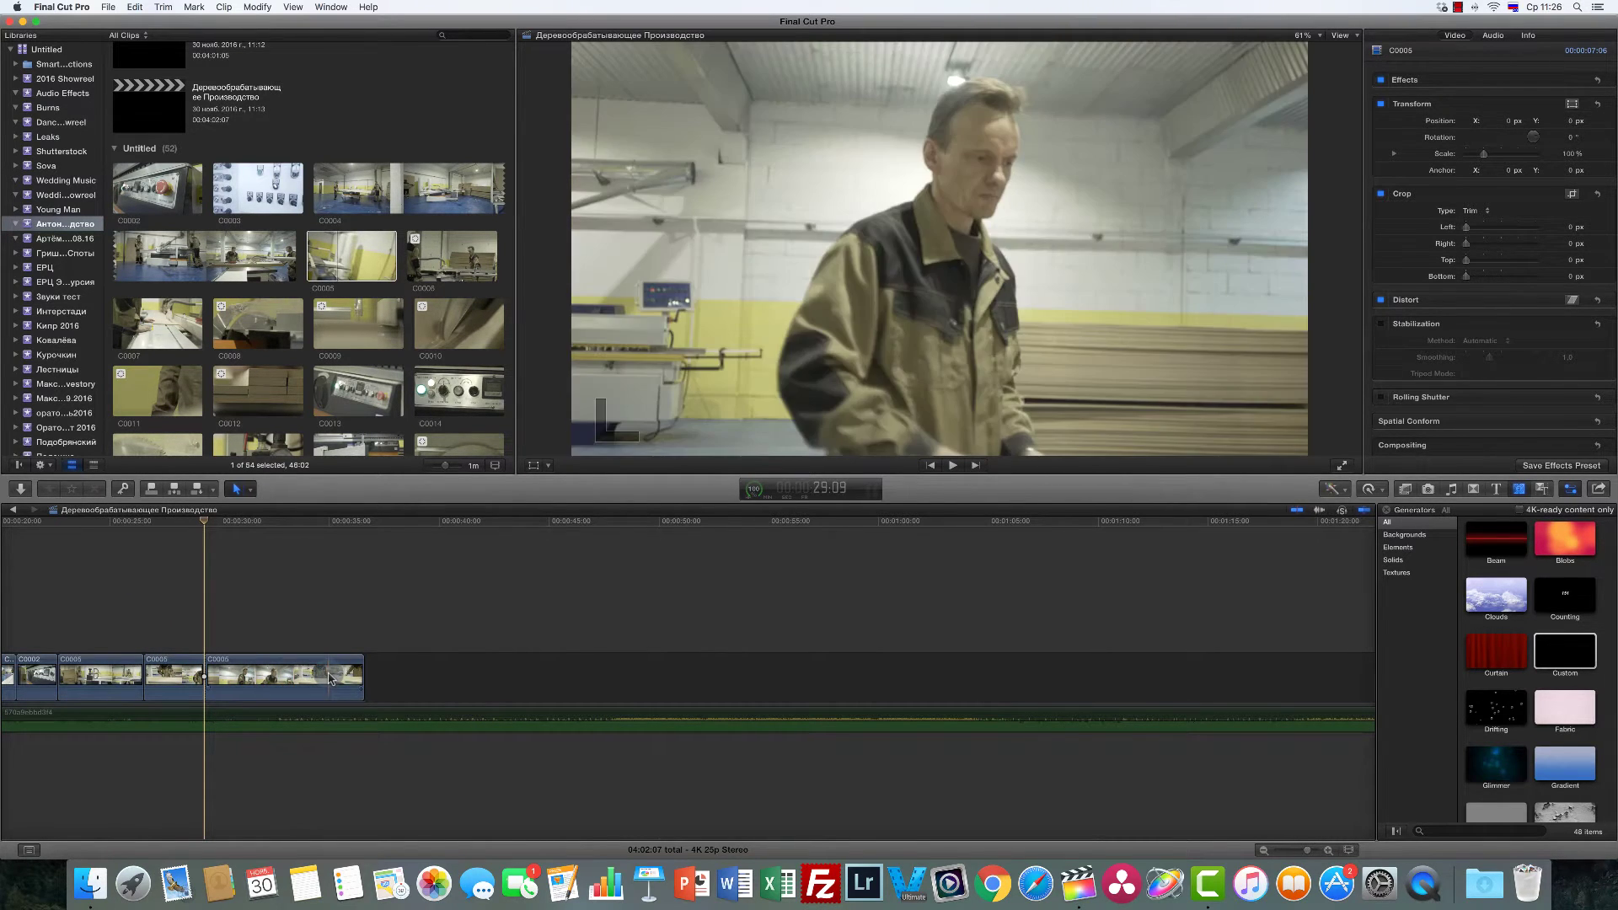
pyautogui.click(322, 674)
pyautogui.press('Delete')
# Step: Preview source clip C0006 and append it after the last C0005 segment
pyautogui.hscroll(-5, 320, 644)
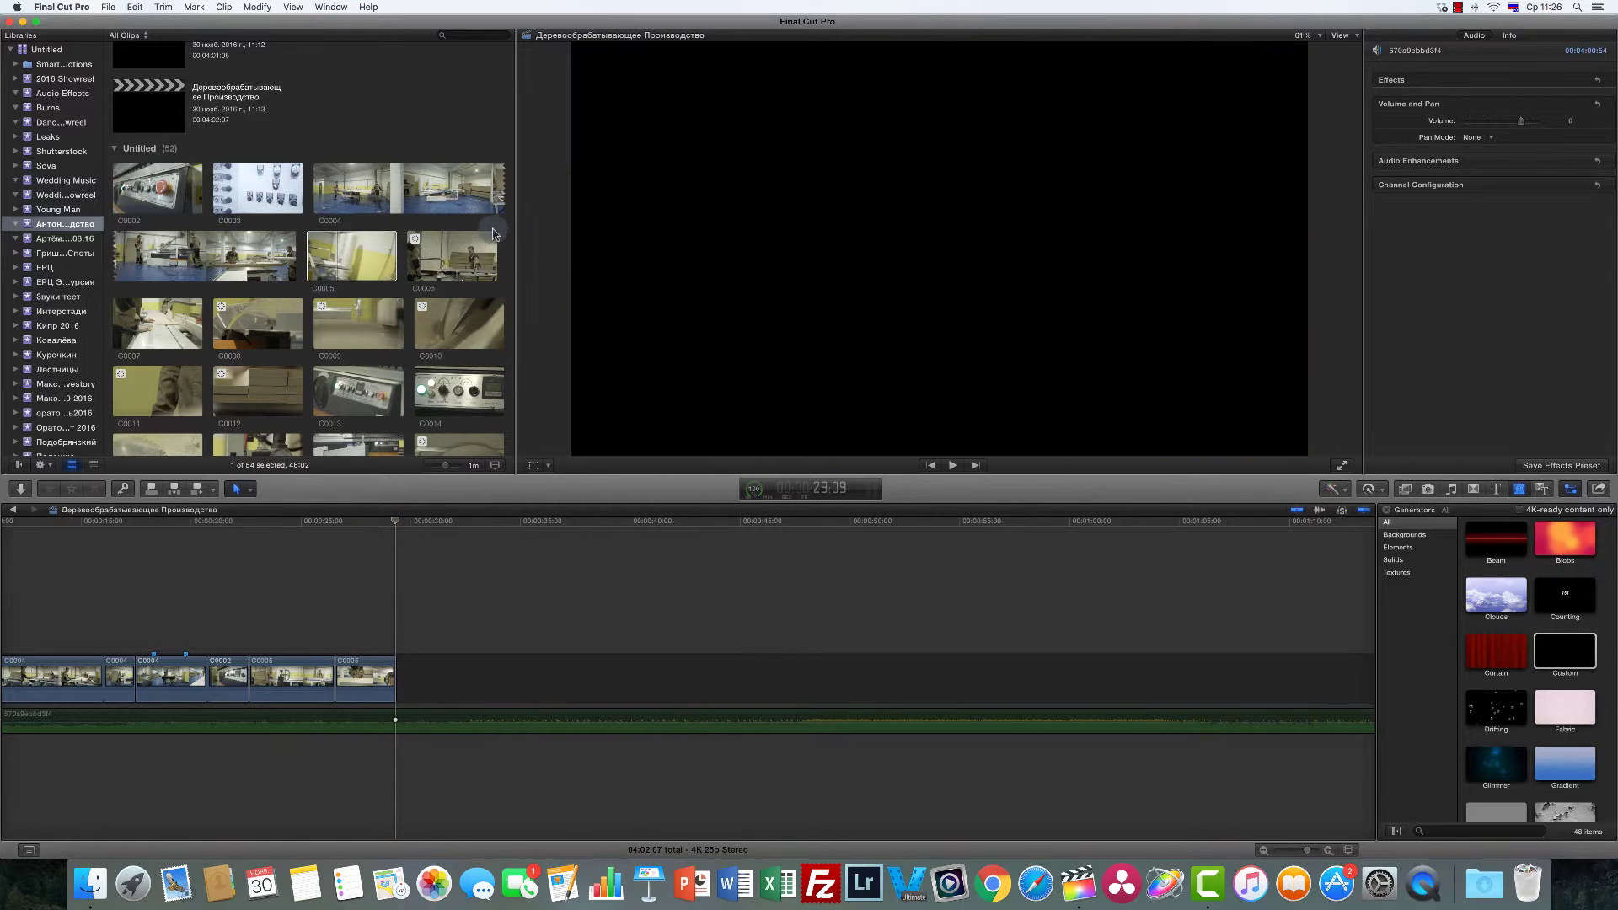
pyautogui.press('super+1')
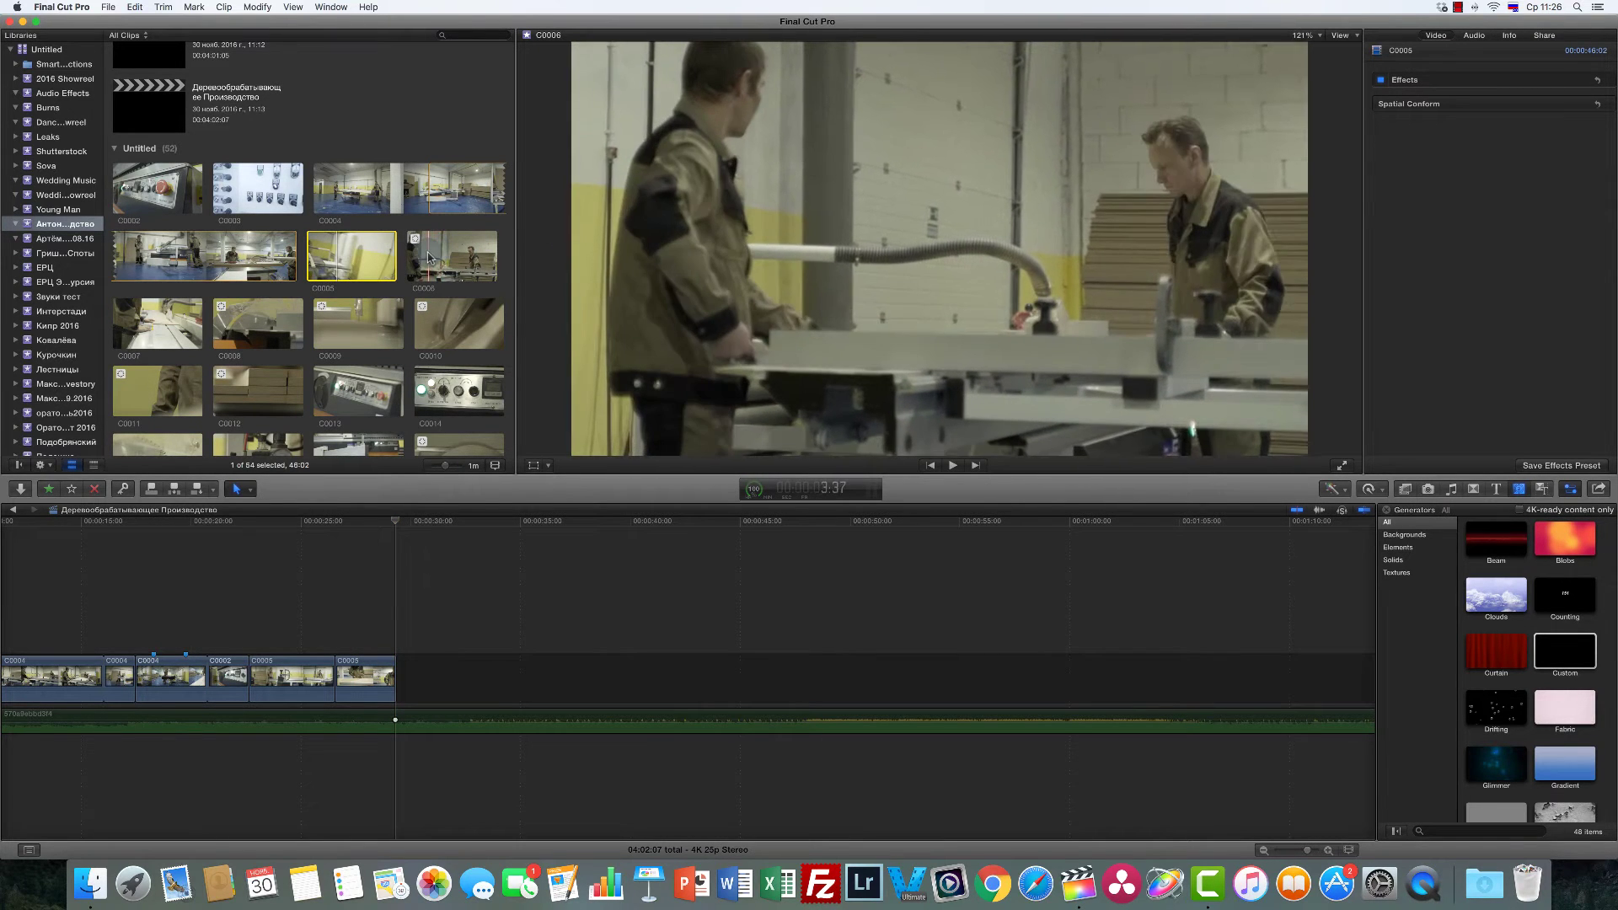
pyautogui.click(434, 257)
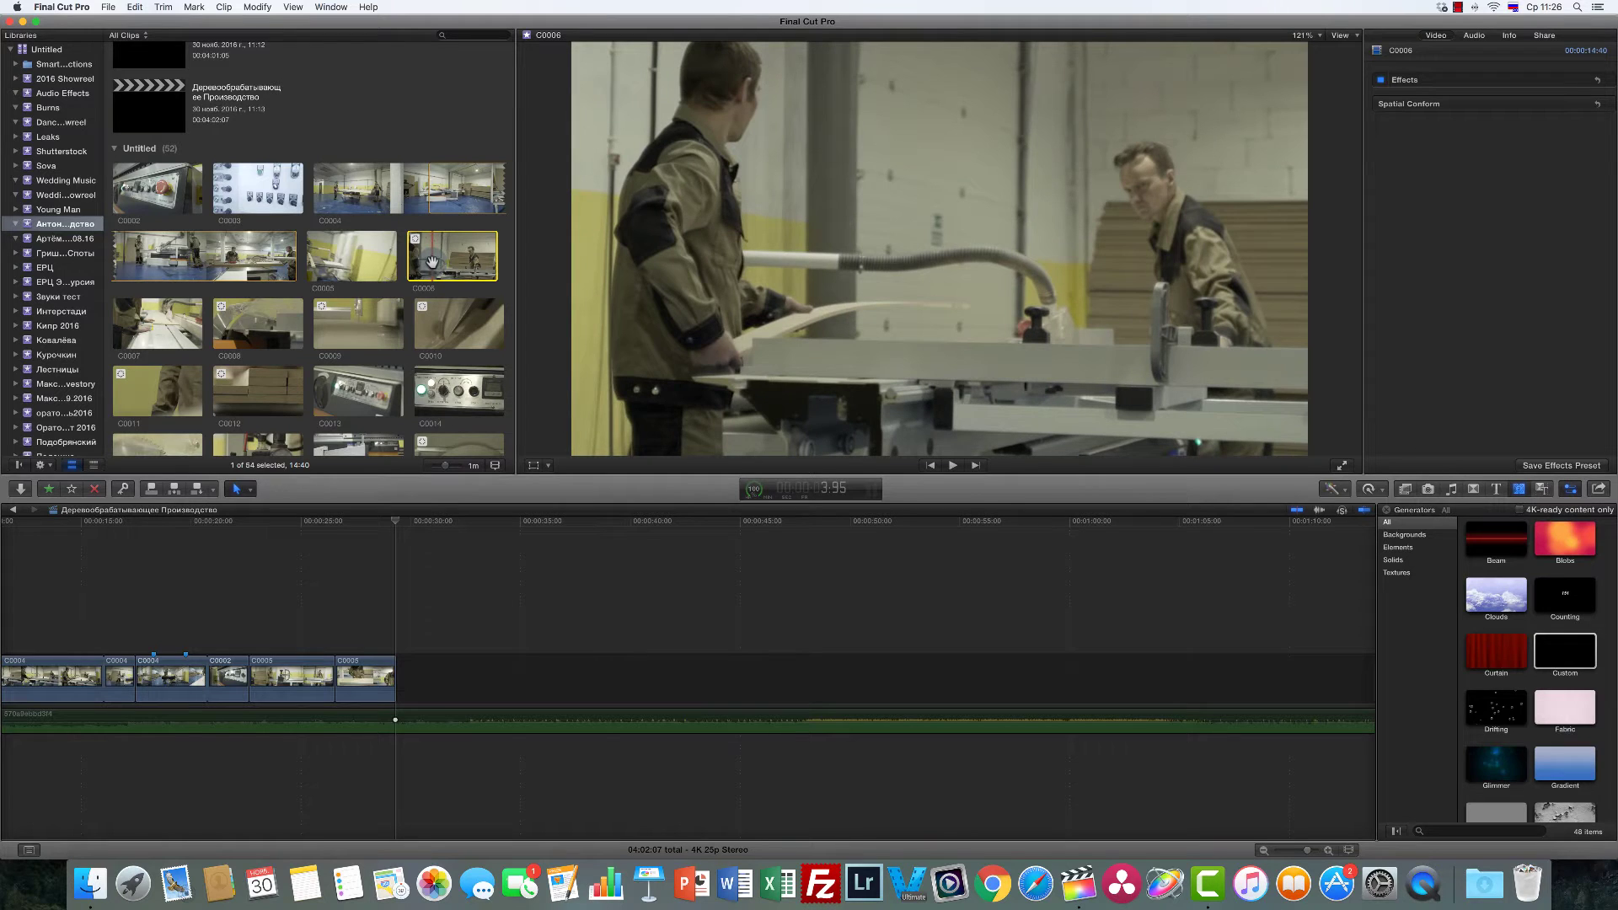
pyautogui.moveTo(432, 262); pyautogui.dragTo(539, 661)
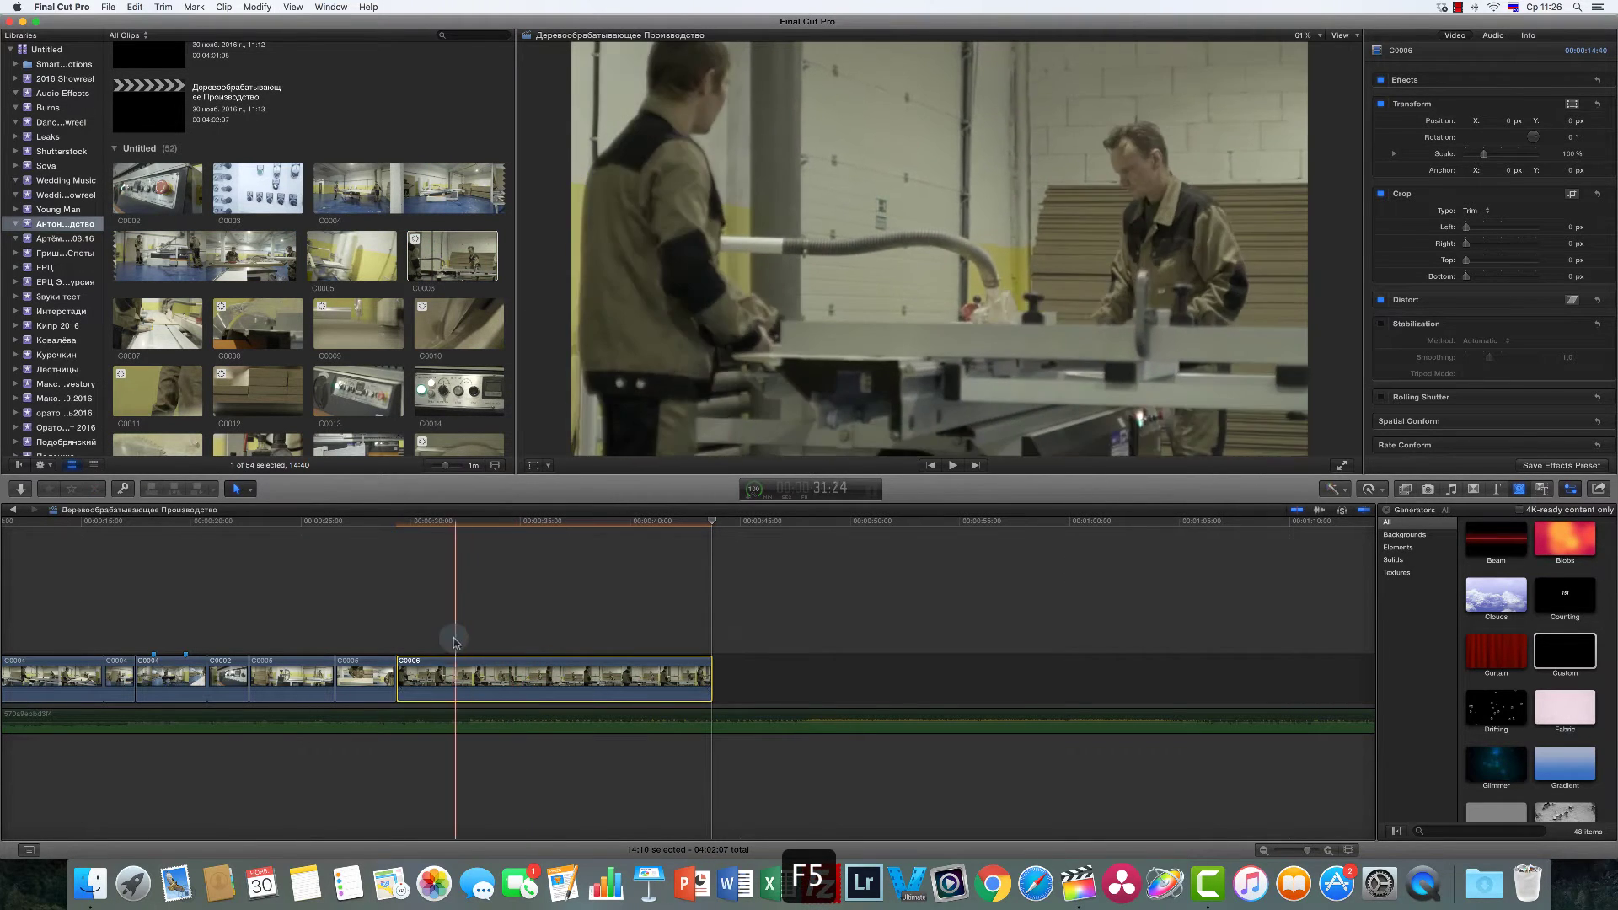
# Step: Split C0006 before the action and delete its first 3:12
pyautogui.click(409, 623)
pyautogui.press('r')
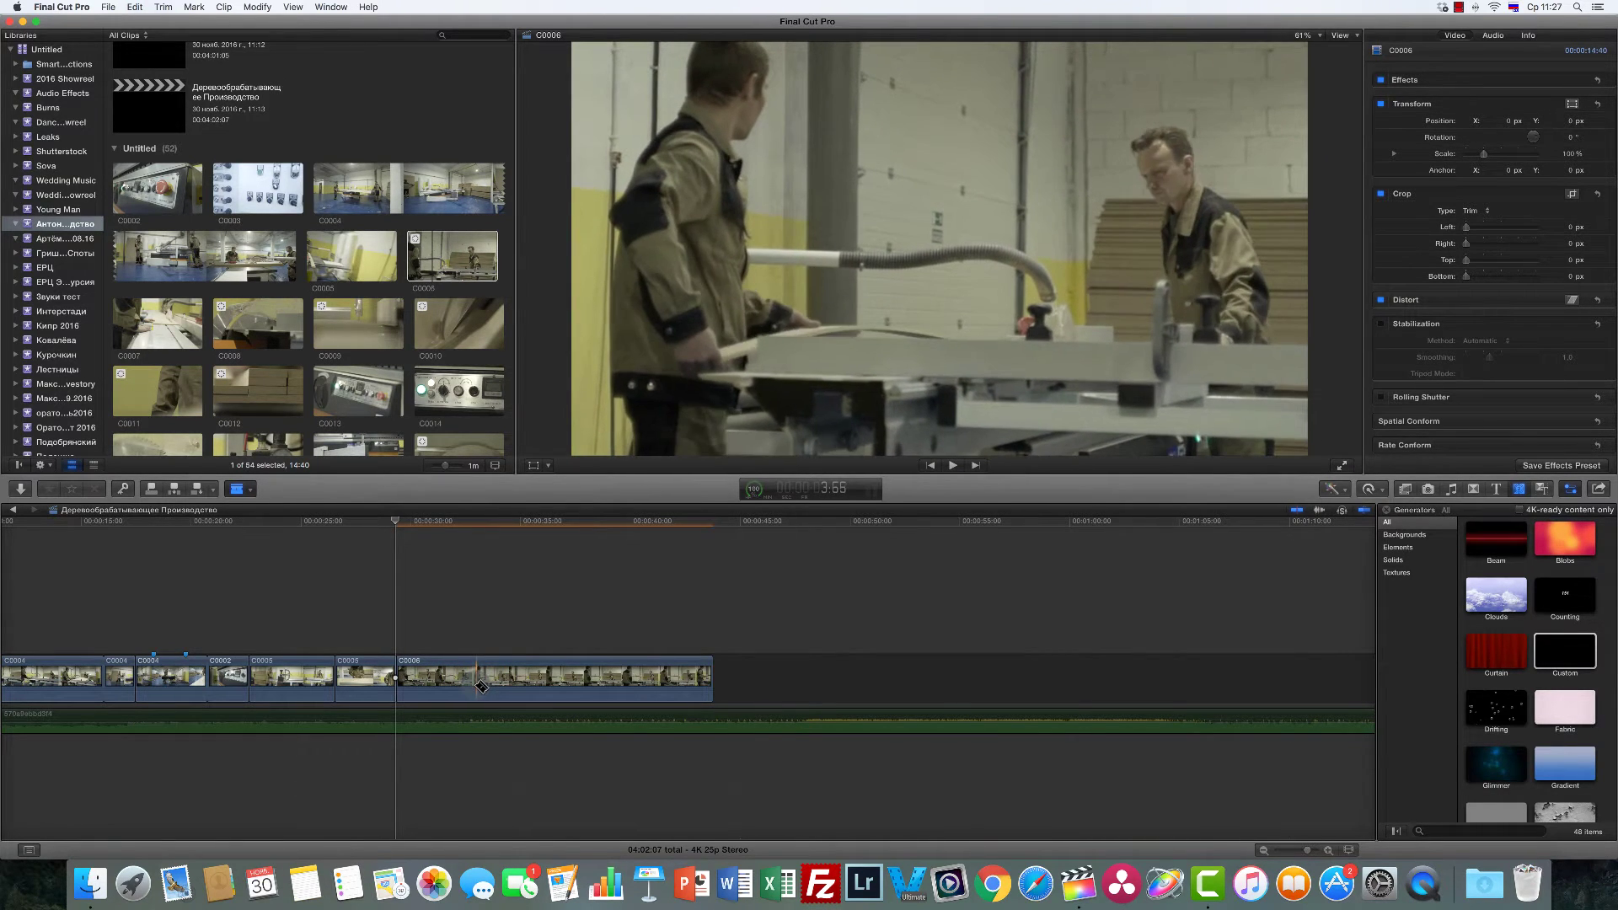
pyautogui.click(475, 682)
pyautogui.press('a')
pyautogui.click(439, 685)
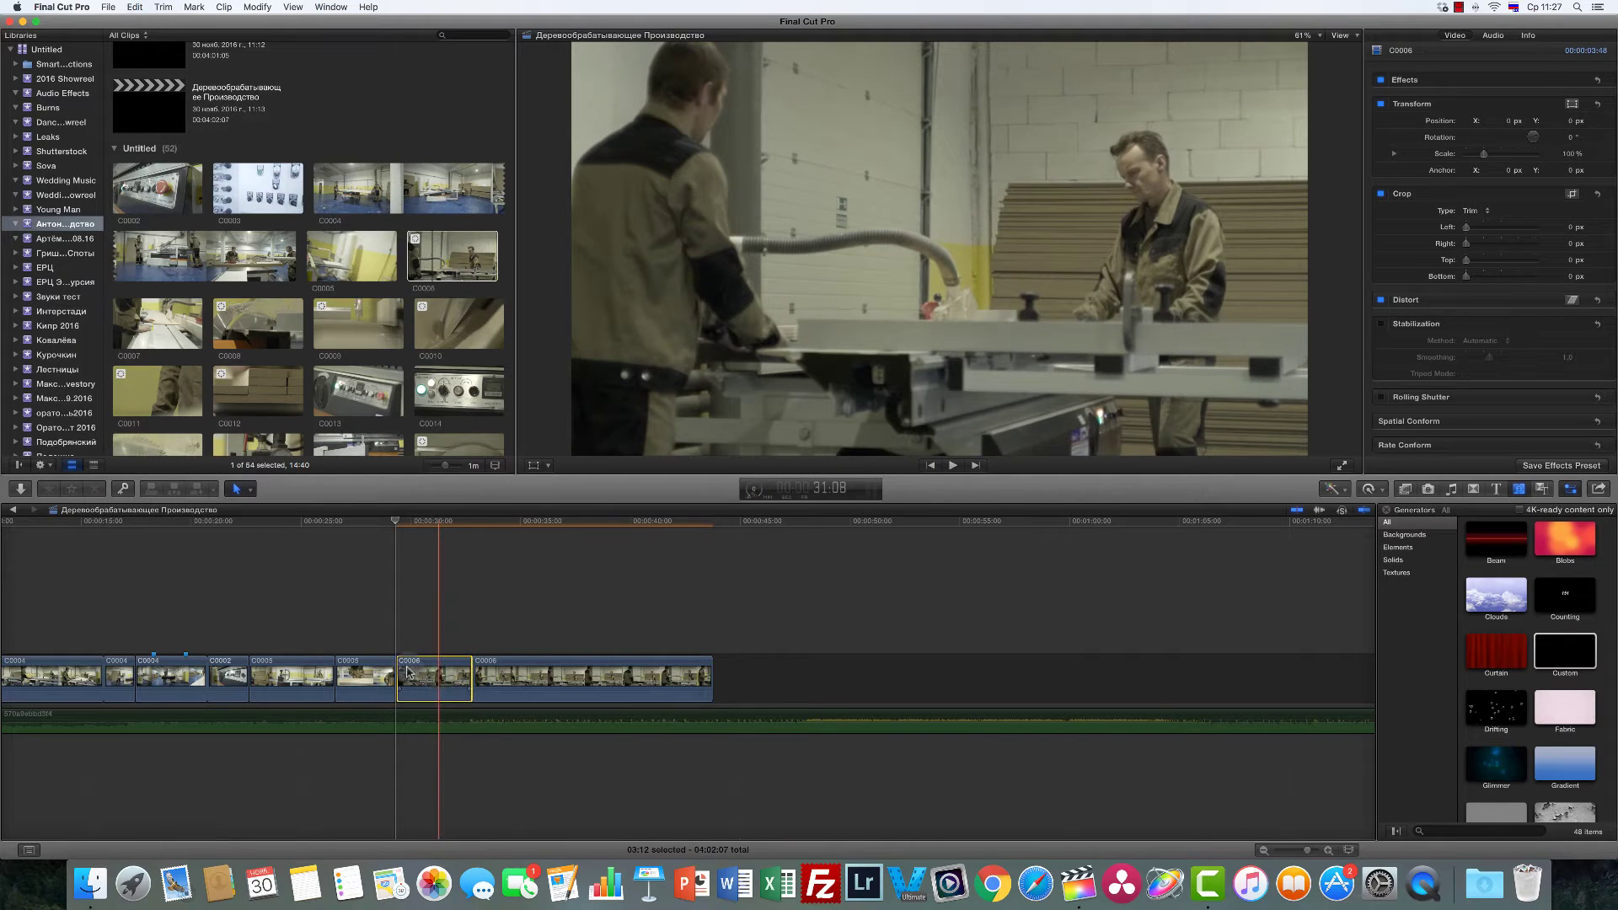
pyautogui.press('Delete')
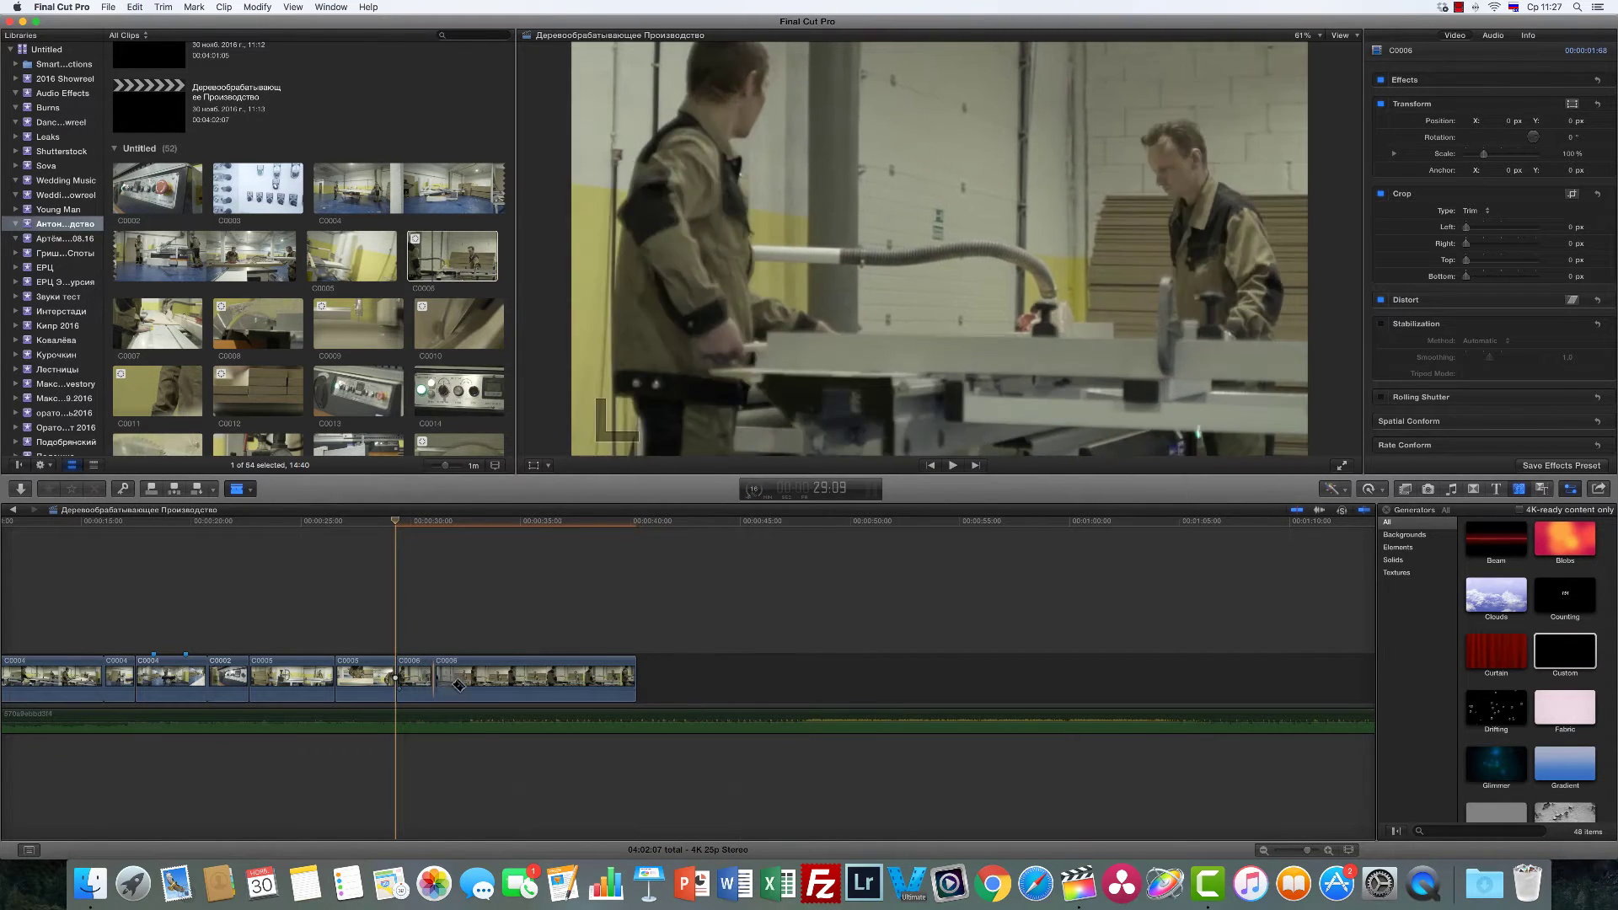
# Step: Trim the end of C0006 to leave a 1:17 segment
pyautogui.click(434, 680)
pyautogui.press('a')
pyautogui.click(461, 678)
pyautogui.press('Delete')
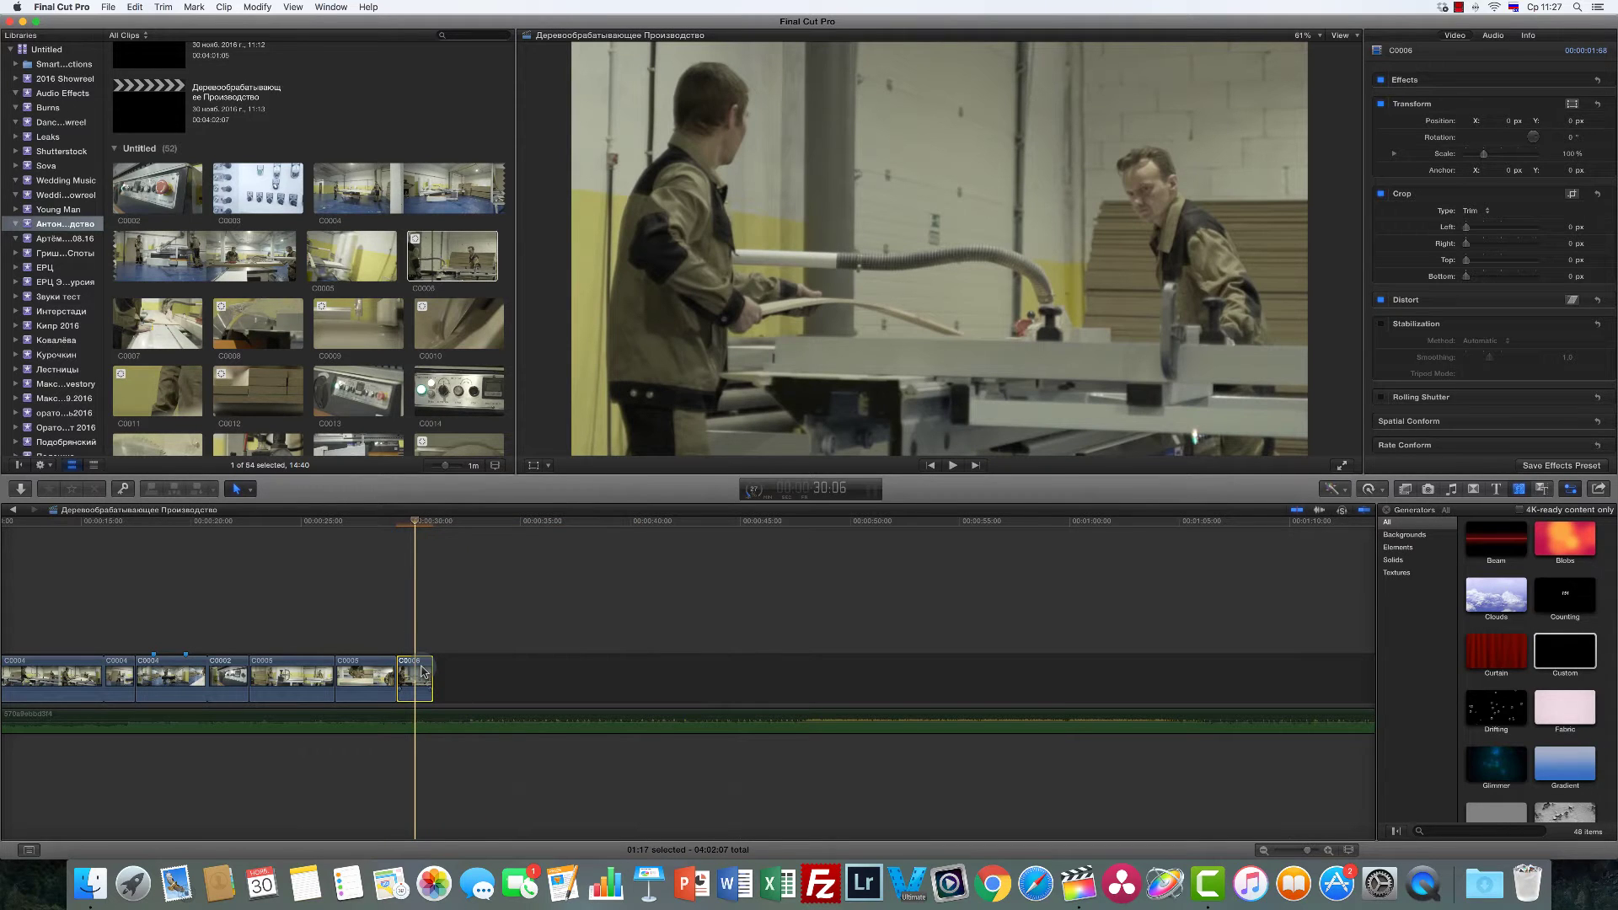
# Step: Slow the C0006 segment down to a length of 6:17 and mark three points along it while playing it back
pyautogui.press('super+k')
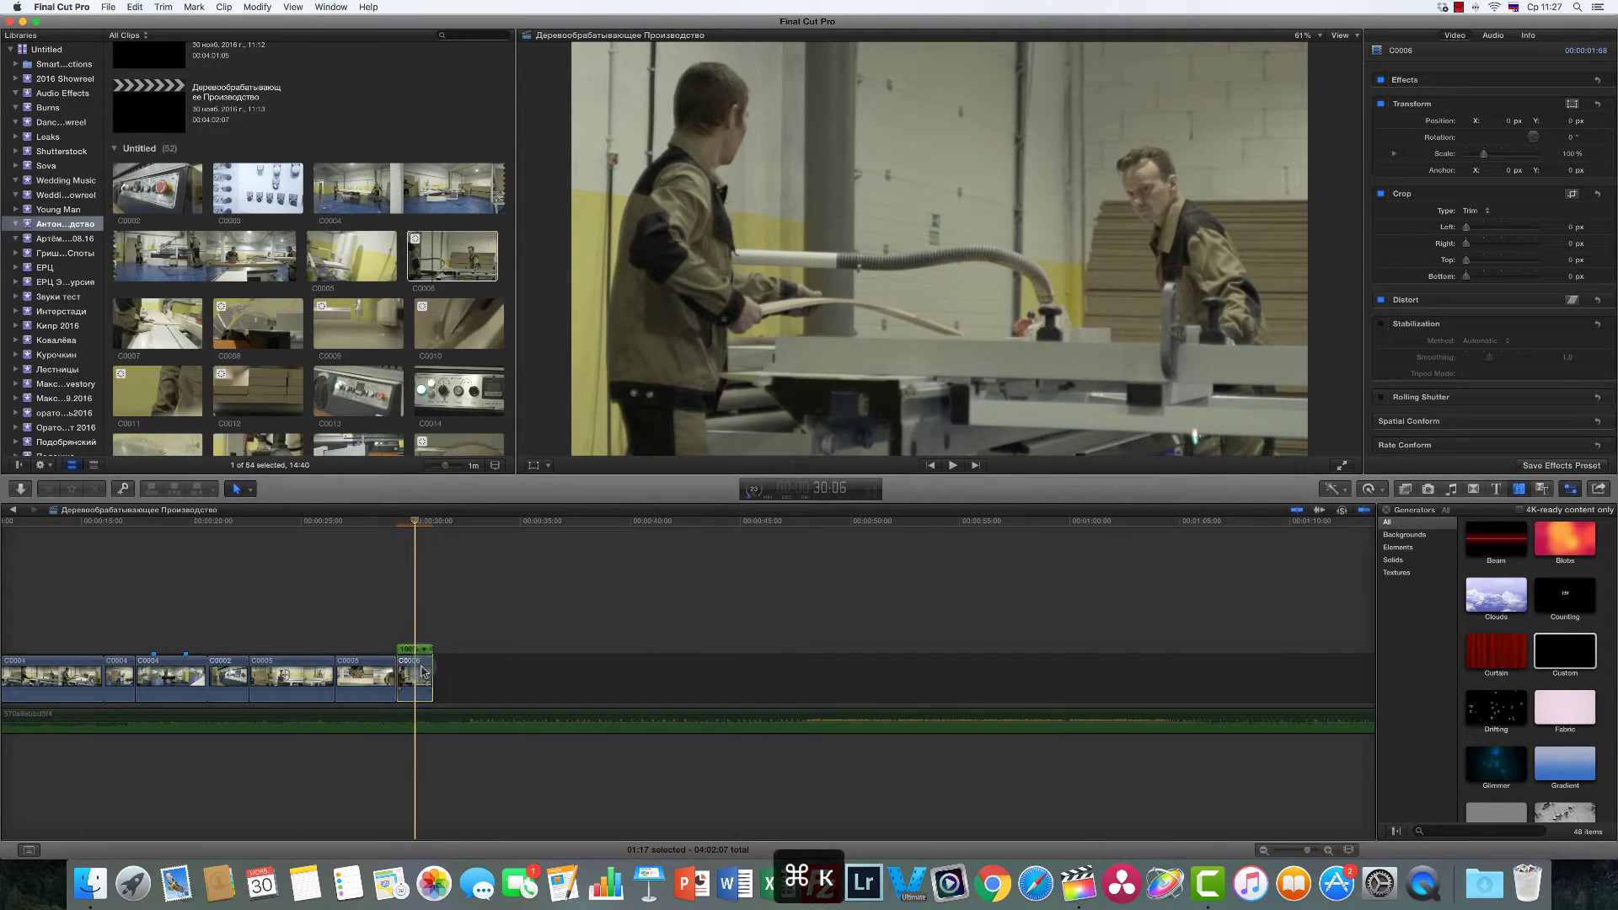
pyautogui.moveTo(430, 649); pyautogui.dragTo(540, 663)
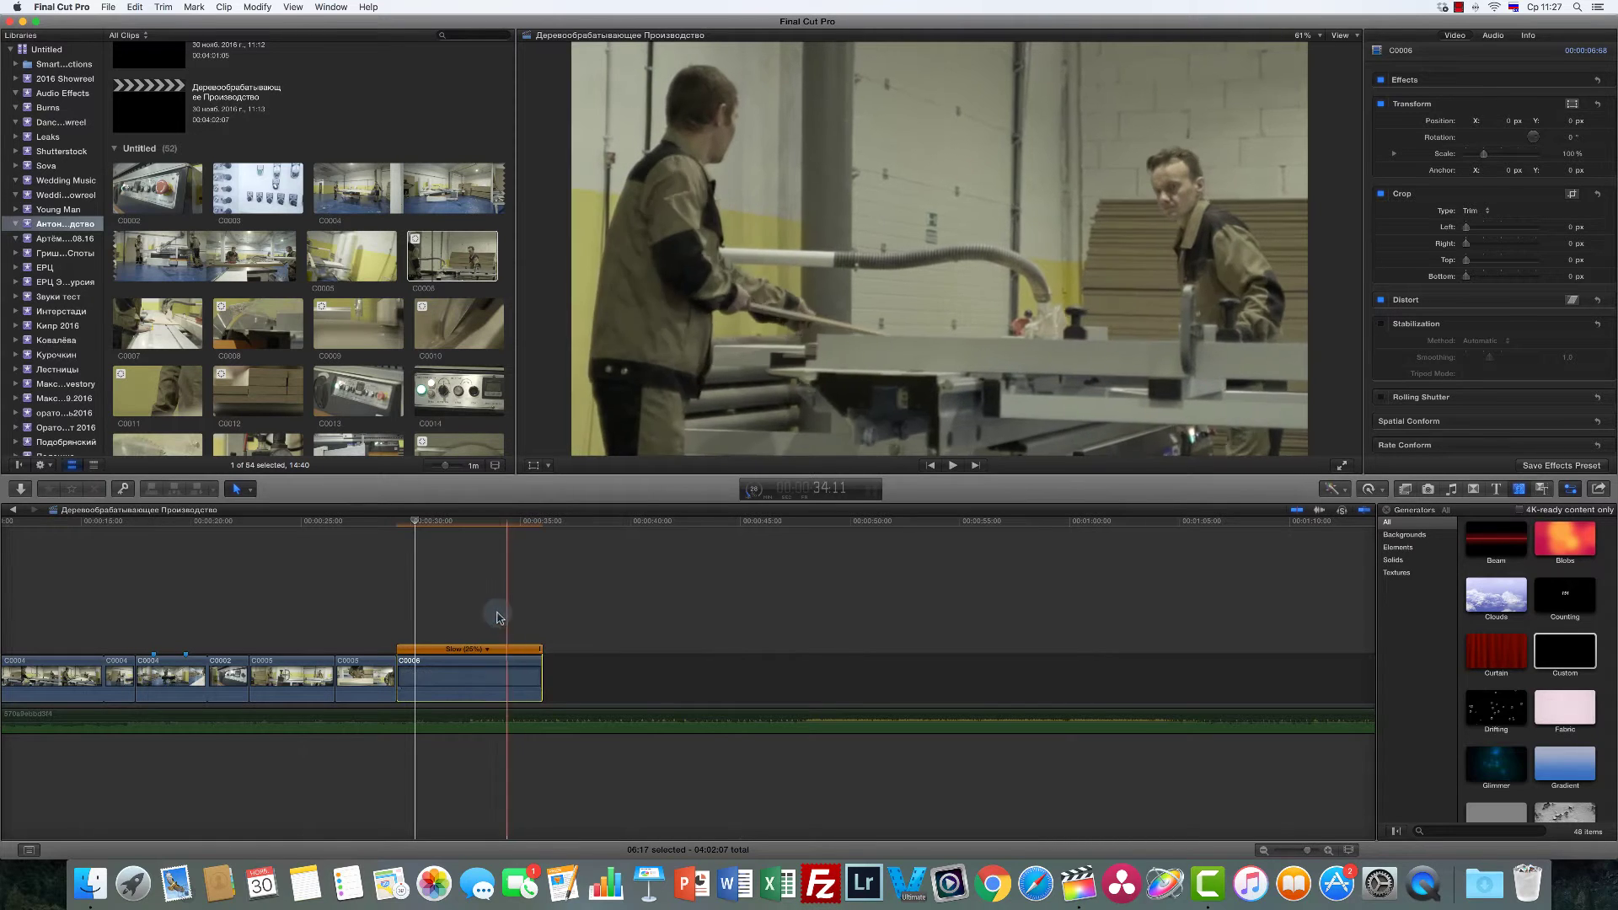
pyautogui.click(399, 599)
pyautogui.press('space')
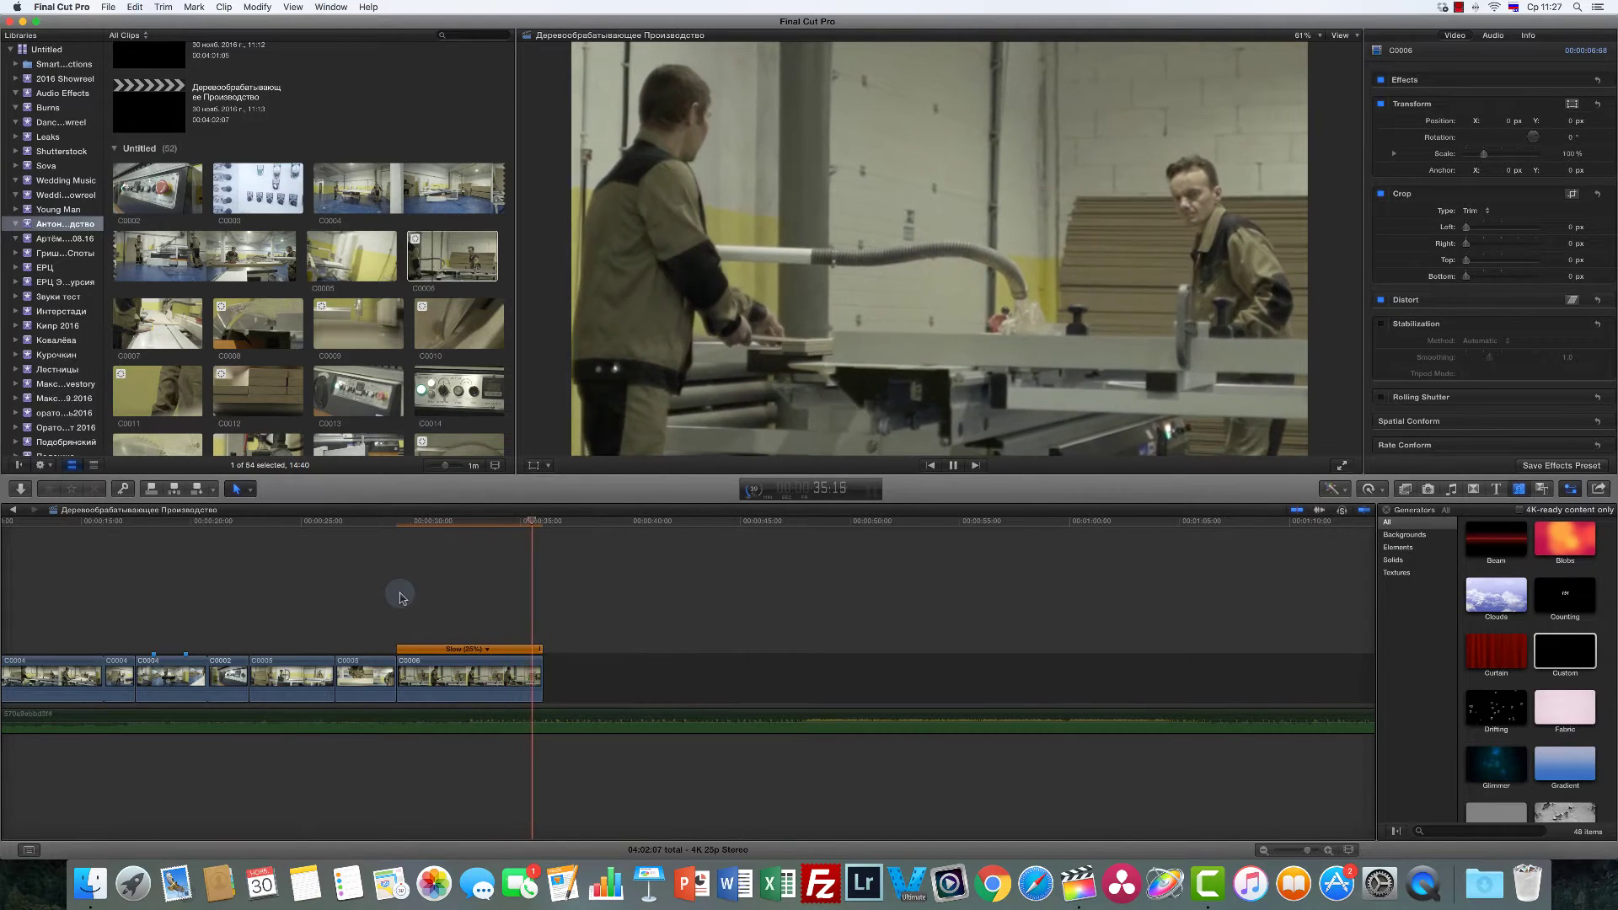
pyautogui.press('space')
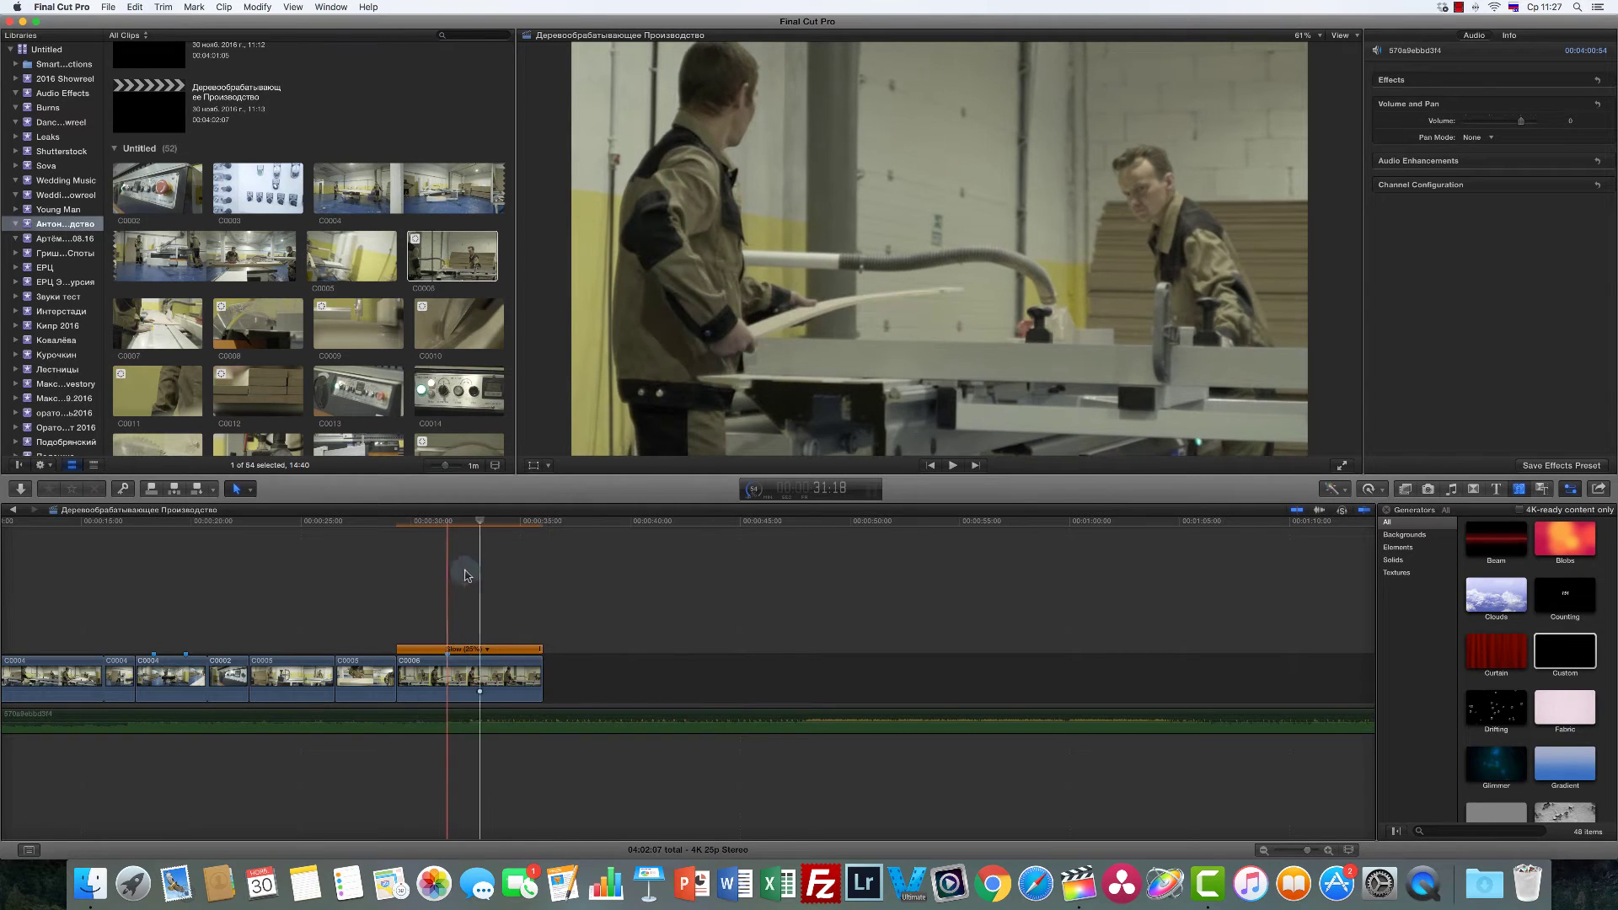
pyautogui.click(505, 582)
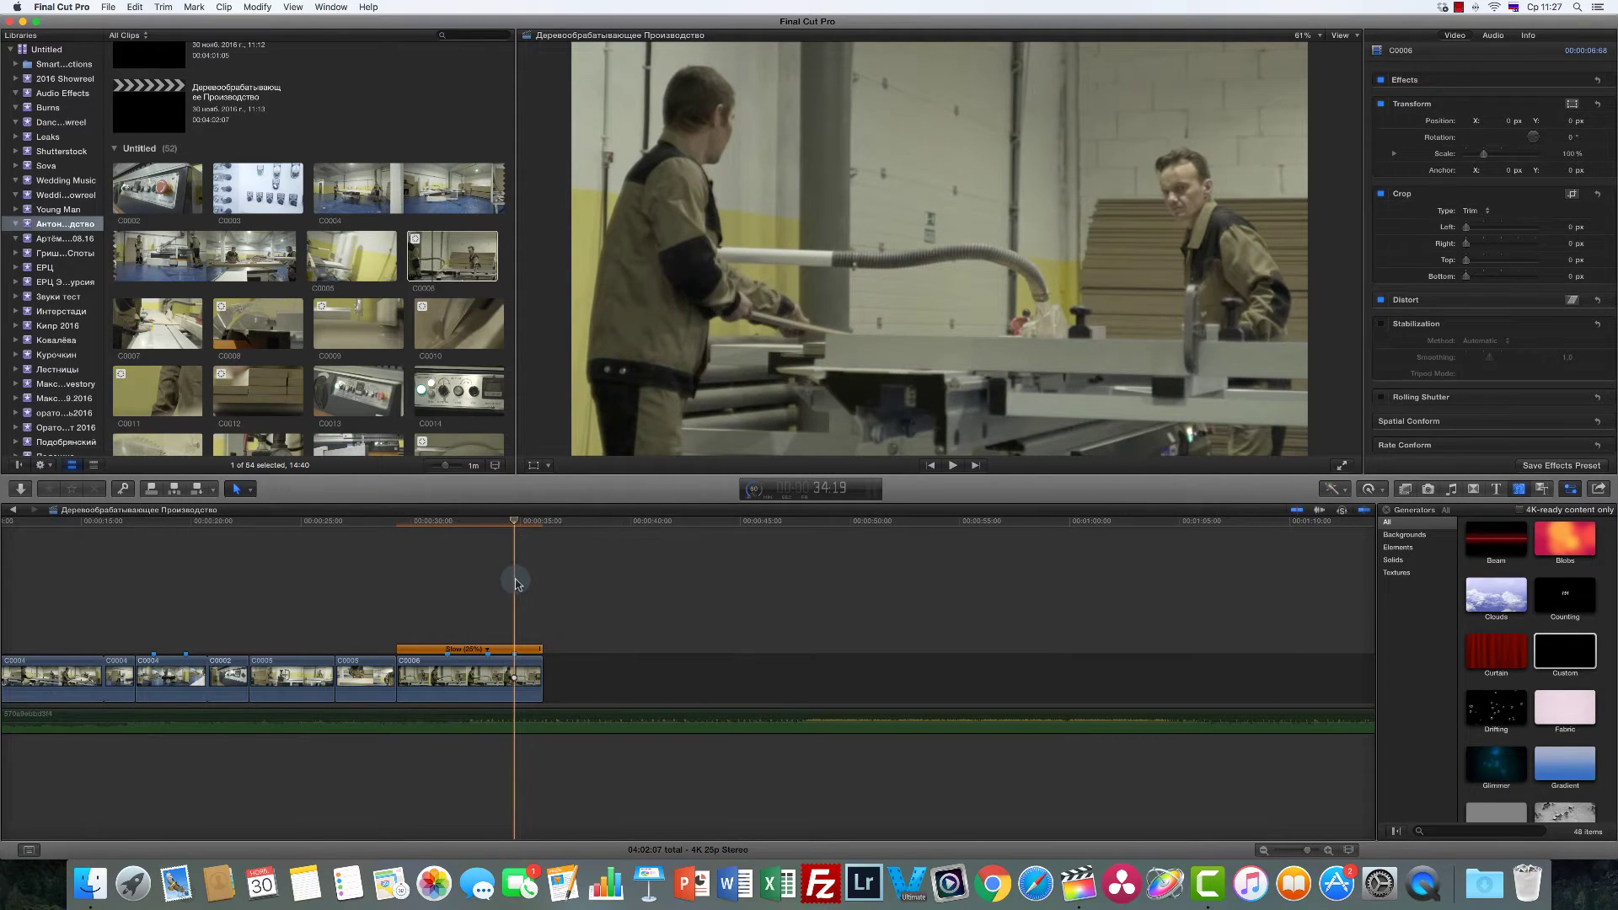
# Step: Append C0007 after the slowed C0006 segment and remove about its first 7 seconds
pyautogui.click(149, 326)
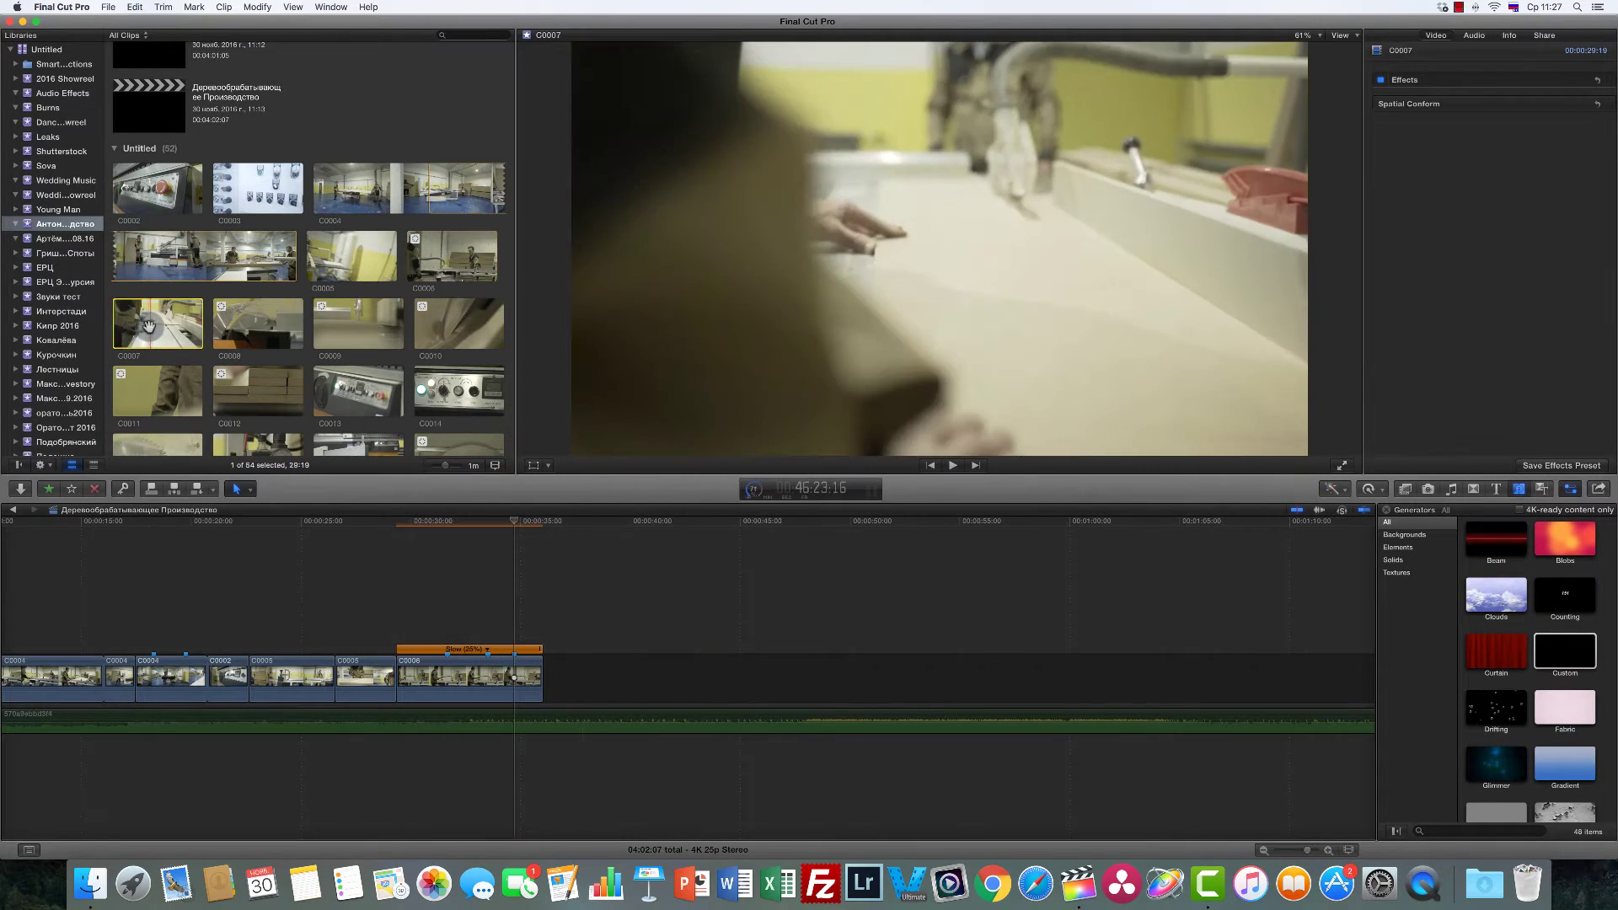
pyautogui.moveTo(148, 326); pyautogui.dragTo(590, 674)
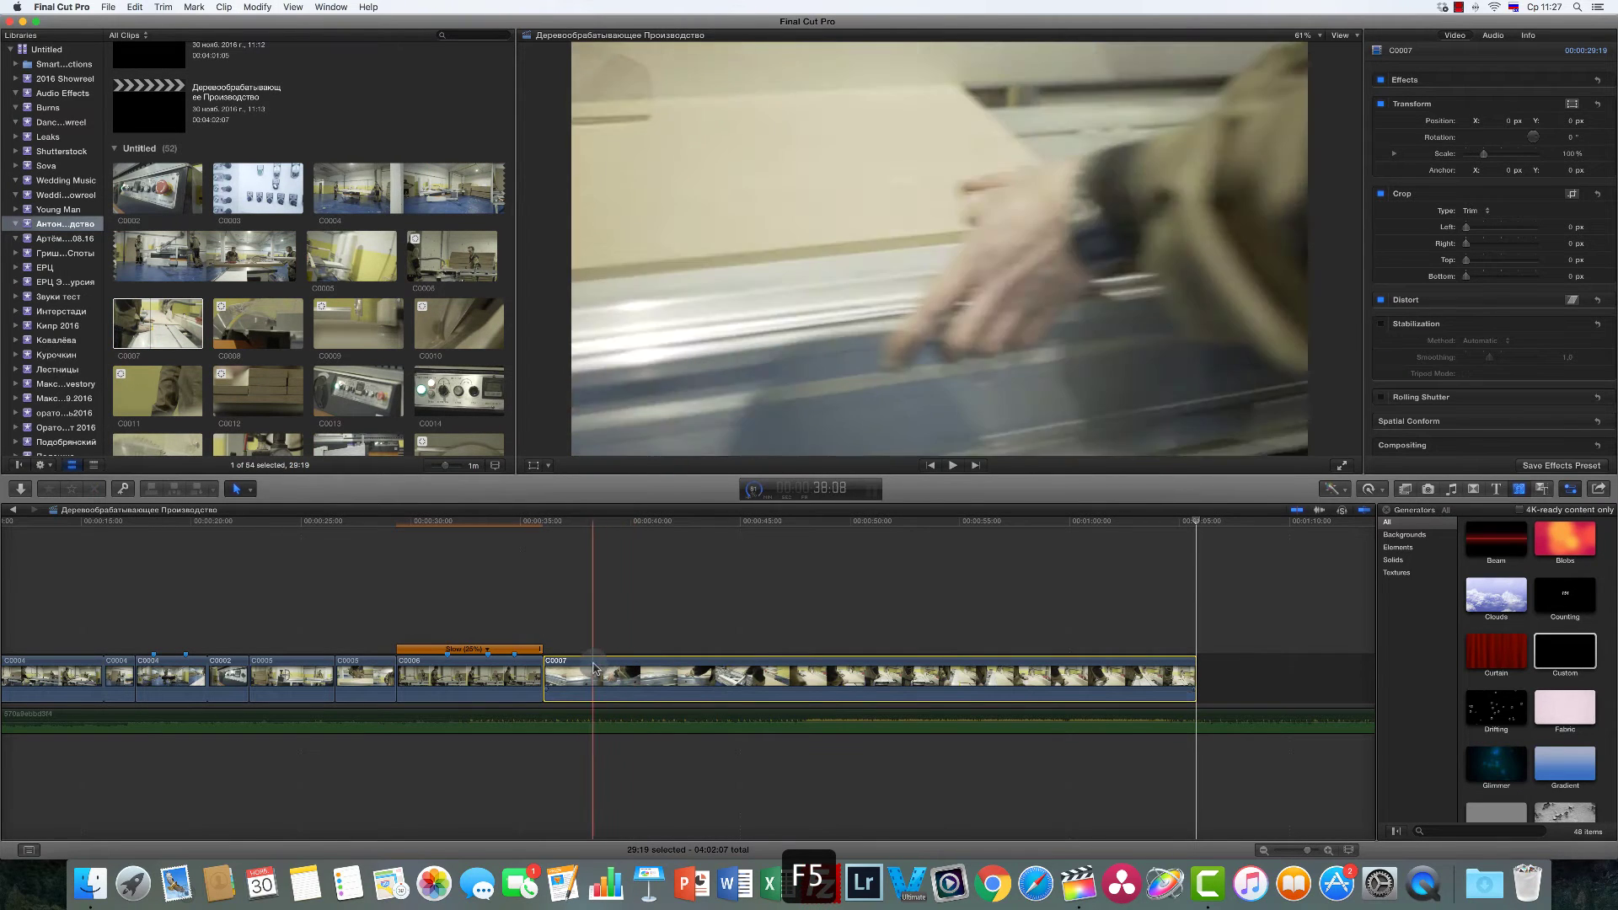
pyautogui.press('r')
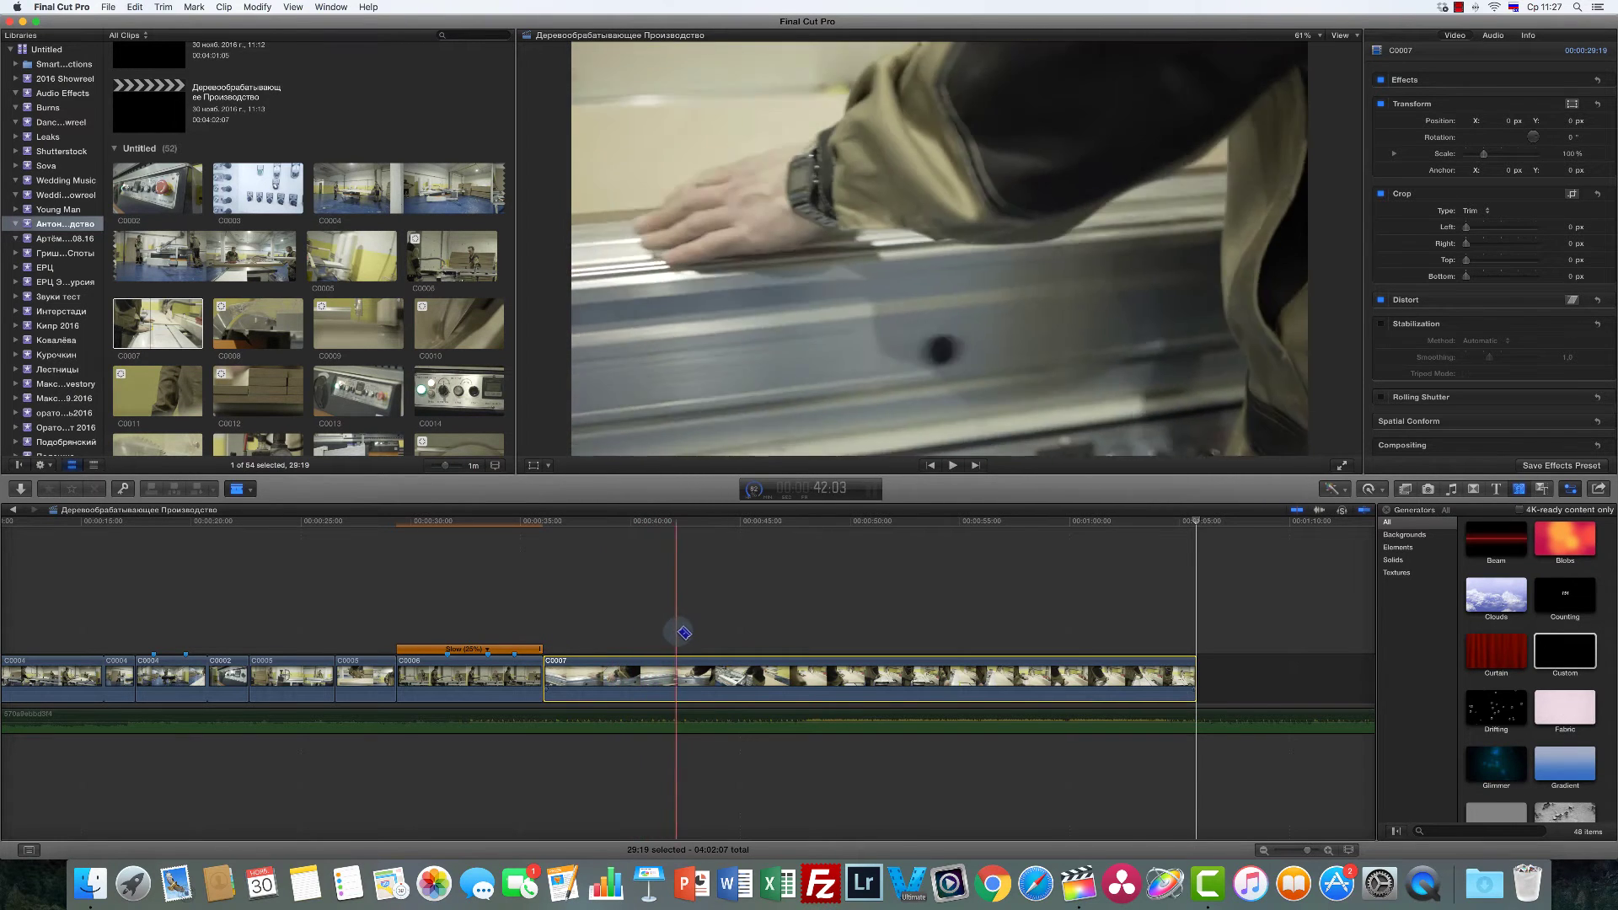
pyautogui.click(703, 674)
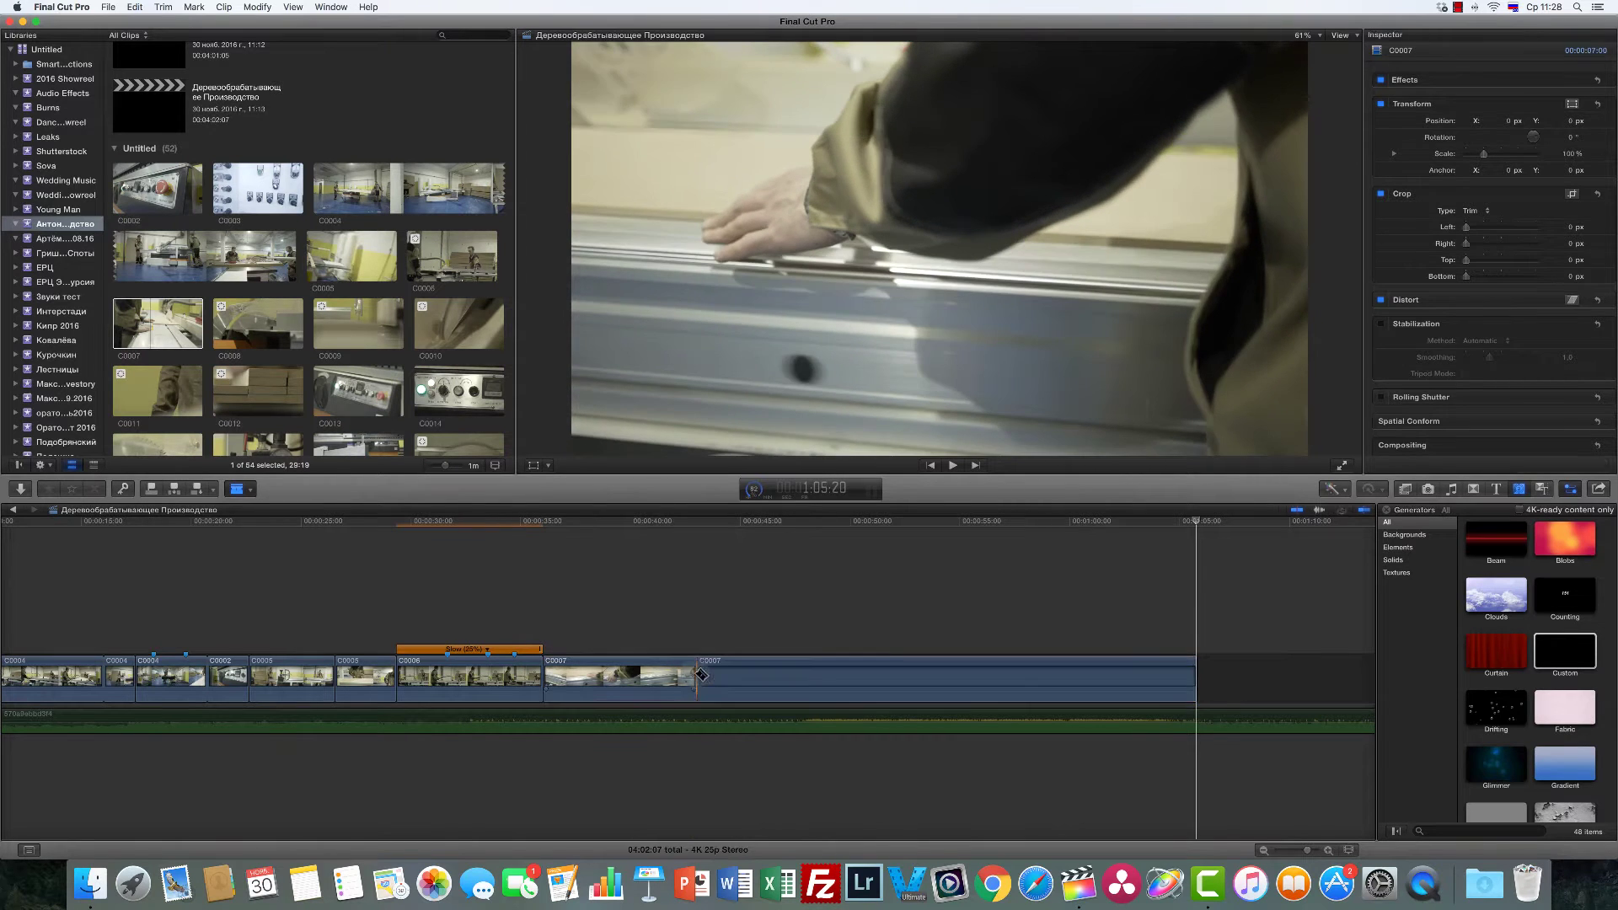
pyautogui.press('a')
pyautogui.click(662, 678)
pyautogui.press('Delete')
# Step: Play C0007 from the join, remove a further opening section to leave 16:09, and replay it
pyautogui.click(543, 622)
pyautogui.press('space')
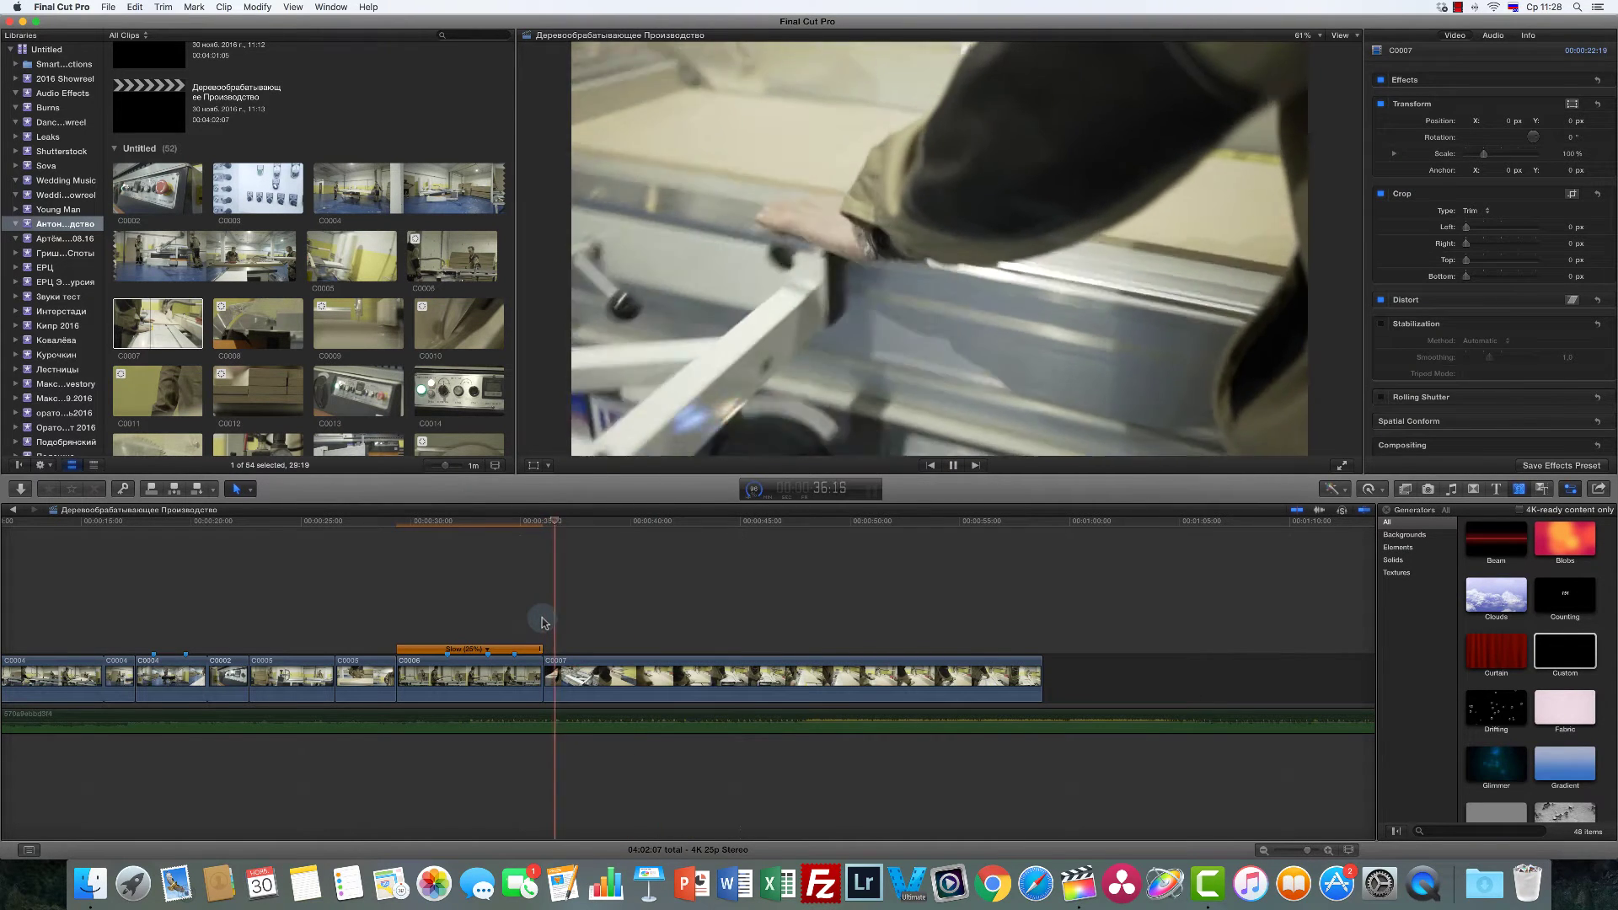
pyautogui.press('space')
pyautogui.press('b')
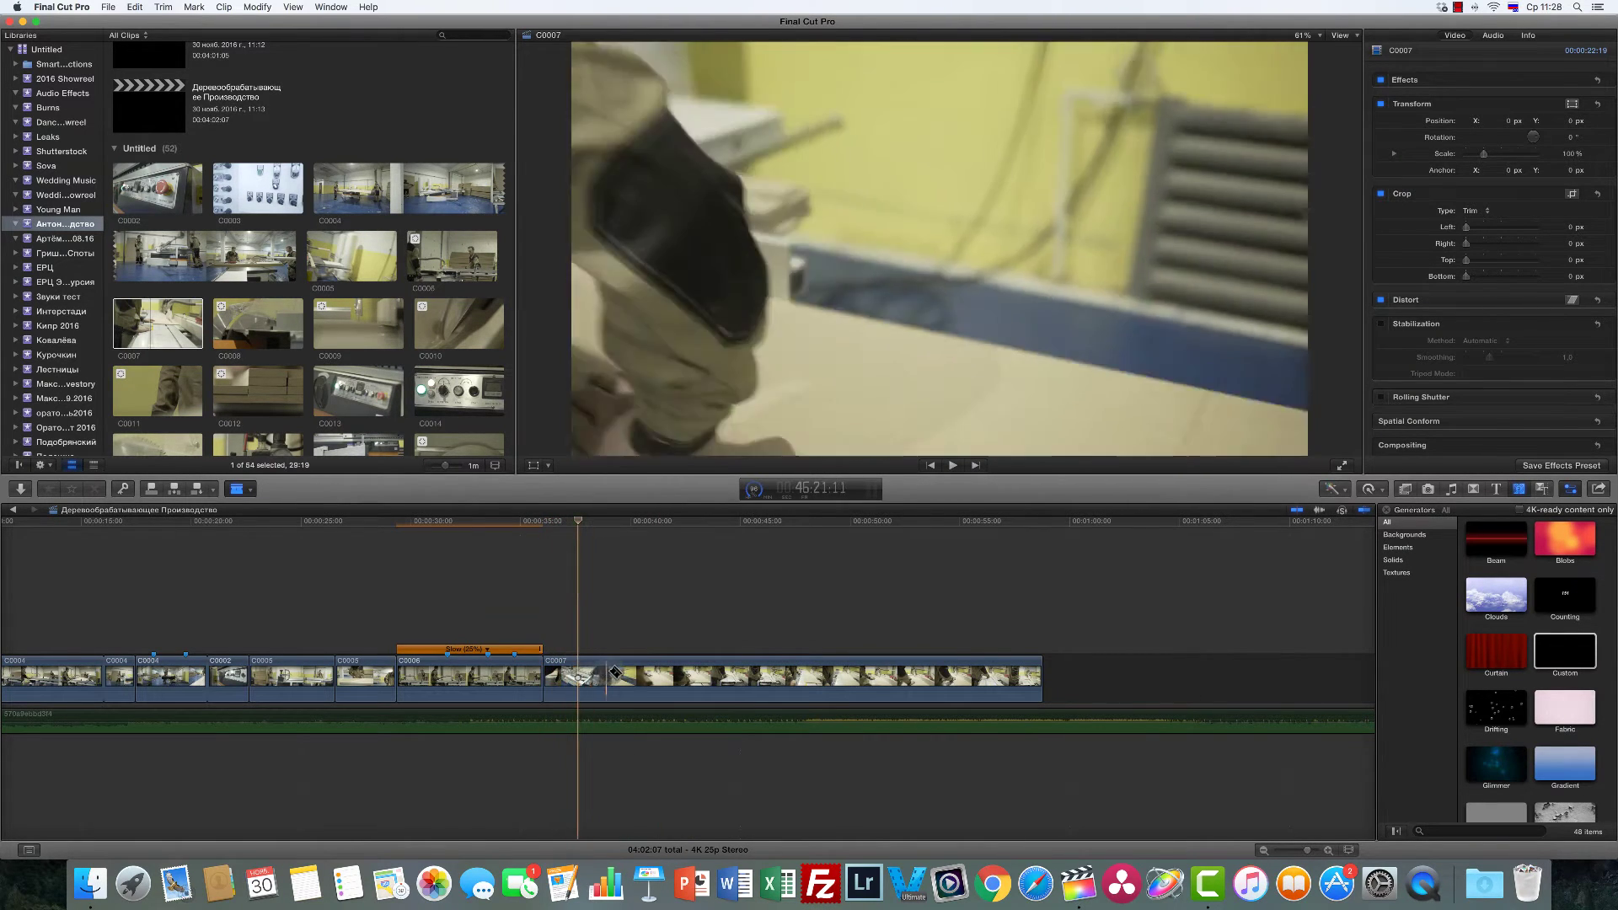
pyautogui.click(684, 674)
pyautogui.press('a')
pyautogui.click(641, 678)
pyautogui.press('Delete')
pyautogui.click(543, 624)
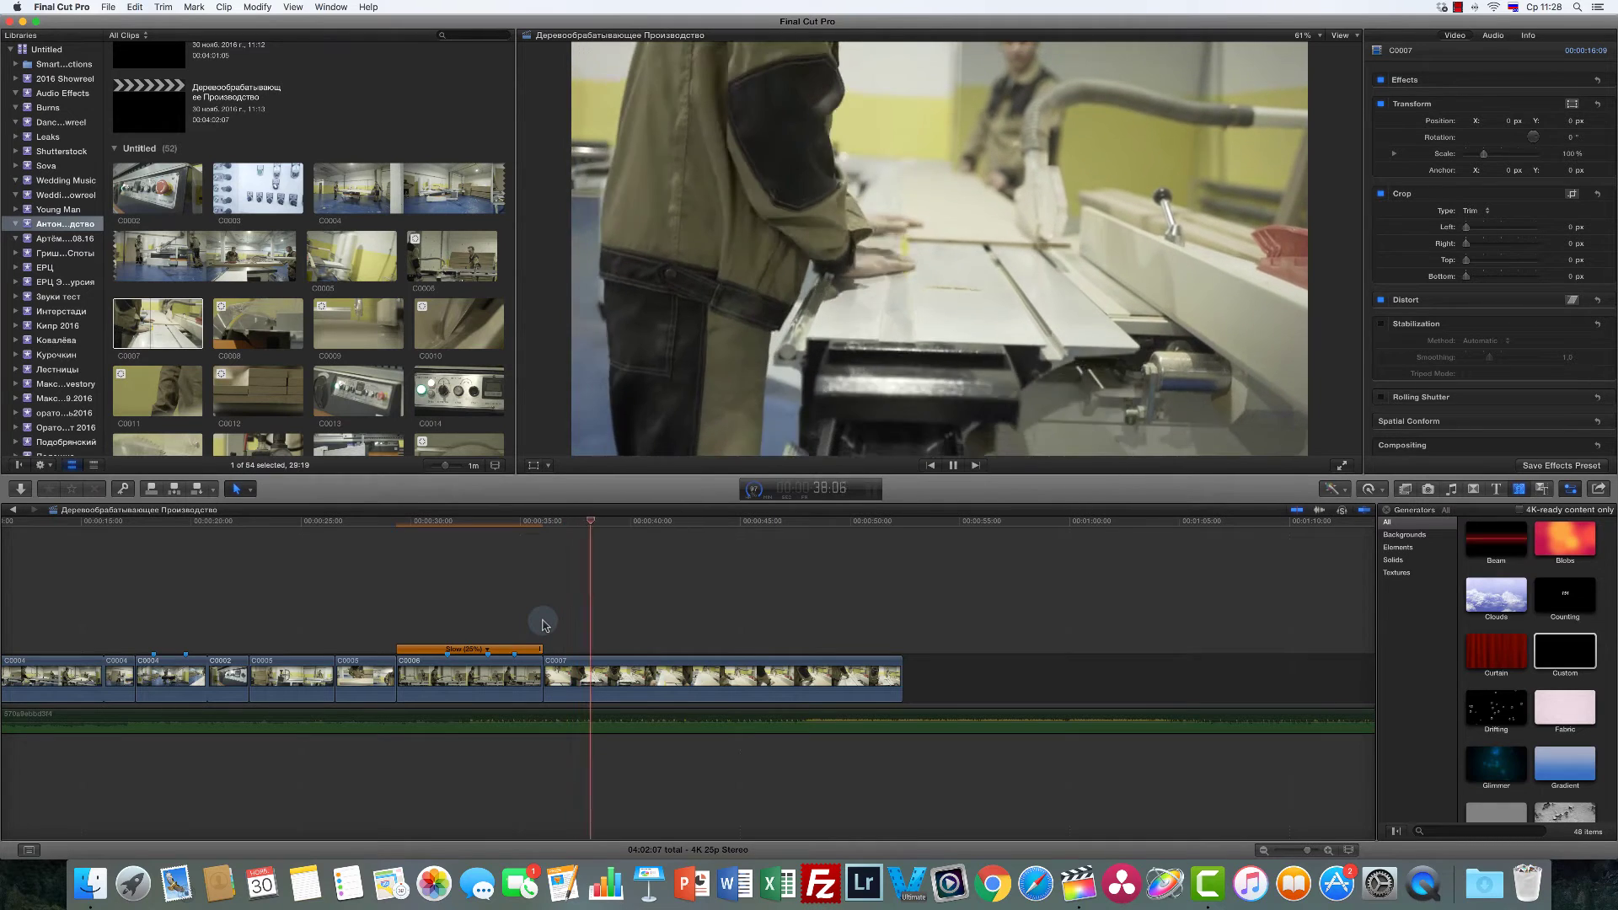
# Step: Split C0007 about 3 seconds after its join with C0006, shorten the second part to 3:15, and play it
pyautogui.press('b')
pyautogui.click(602, 678)
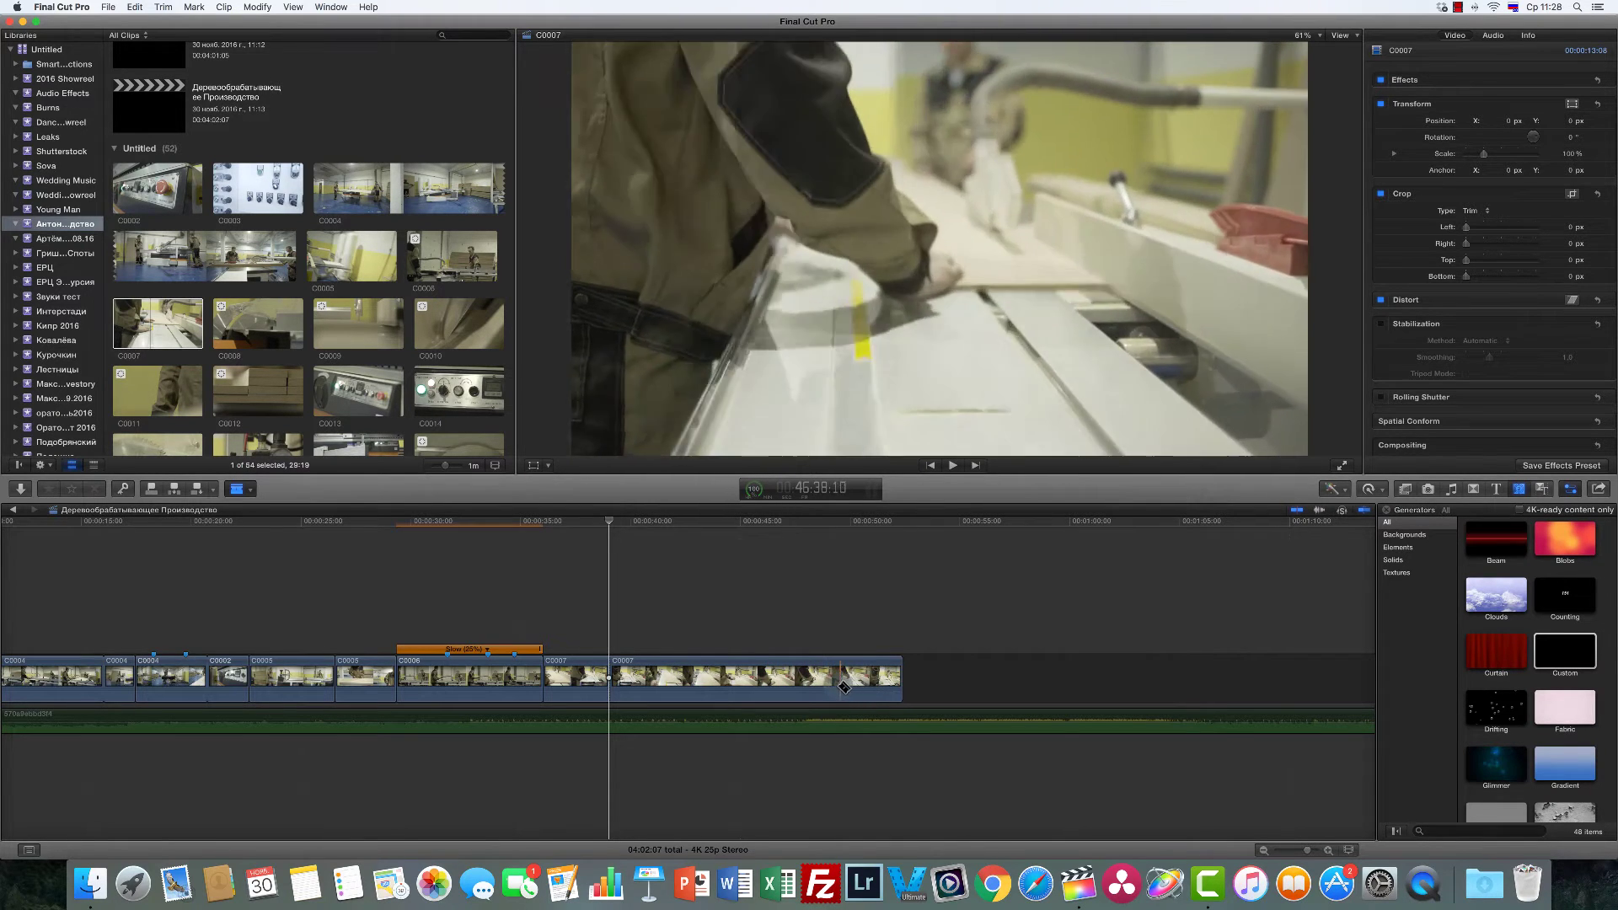
pyautogui.hotkey('alt', '[')
pyautogui.press('a')
pyautogui.press('space')
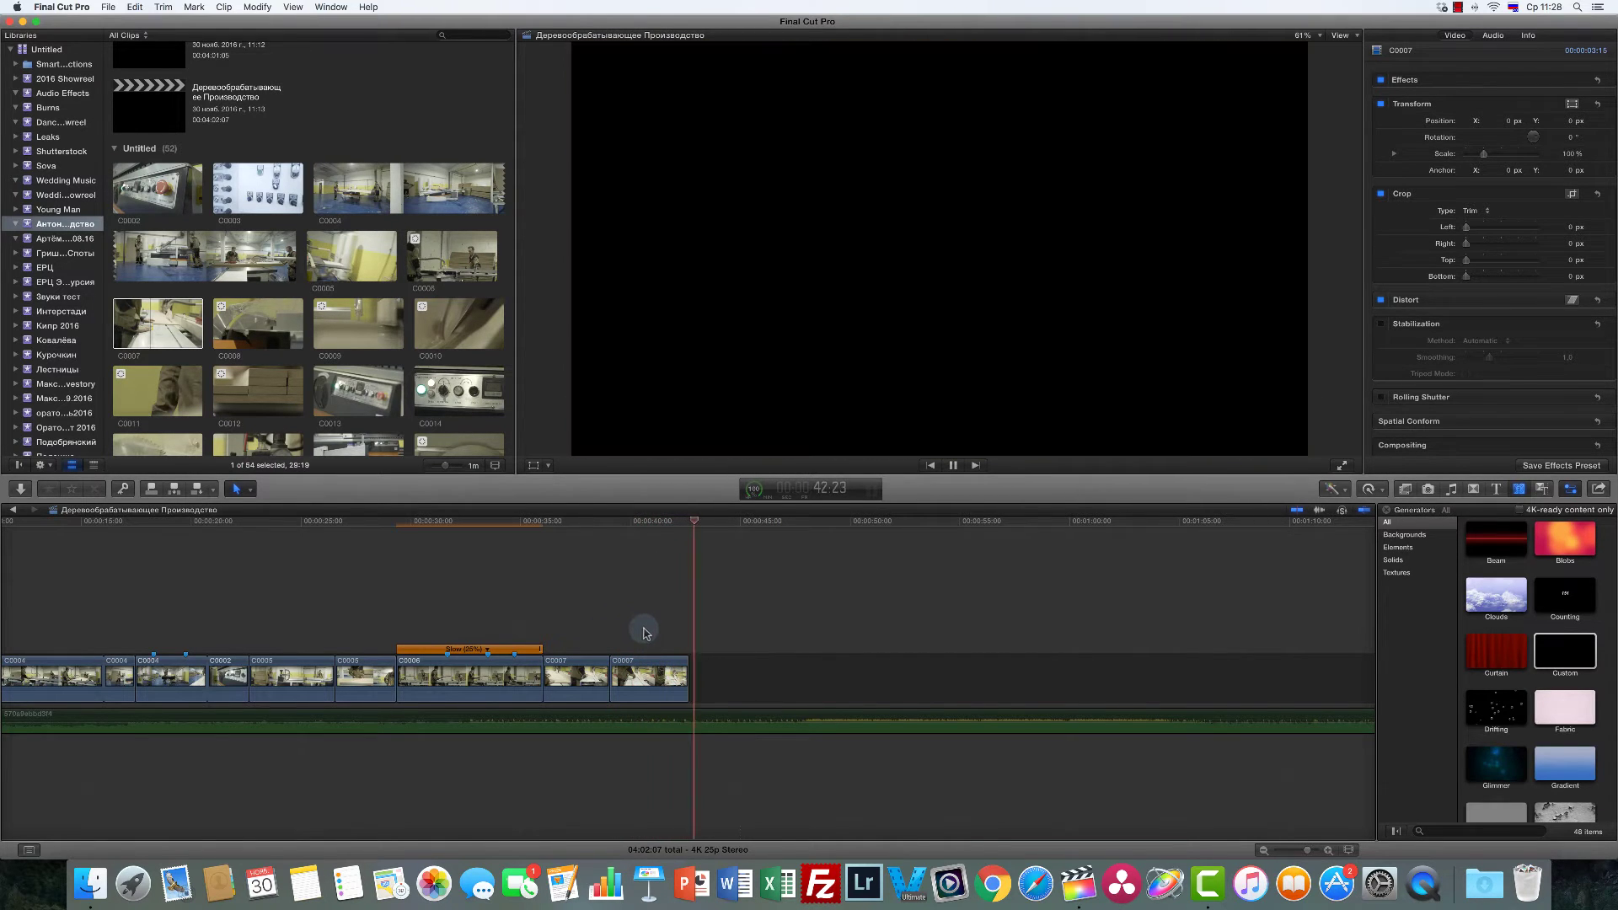
# Step: Cut off and remove the final 22 frames of the second C0007 segment
pyautogui.press('space')
pyautogui.press('r')
pyautogui.moveTo(671, 673); pyautogui.dragTo(668, 673)
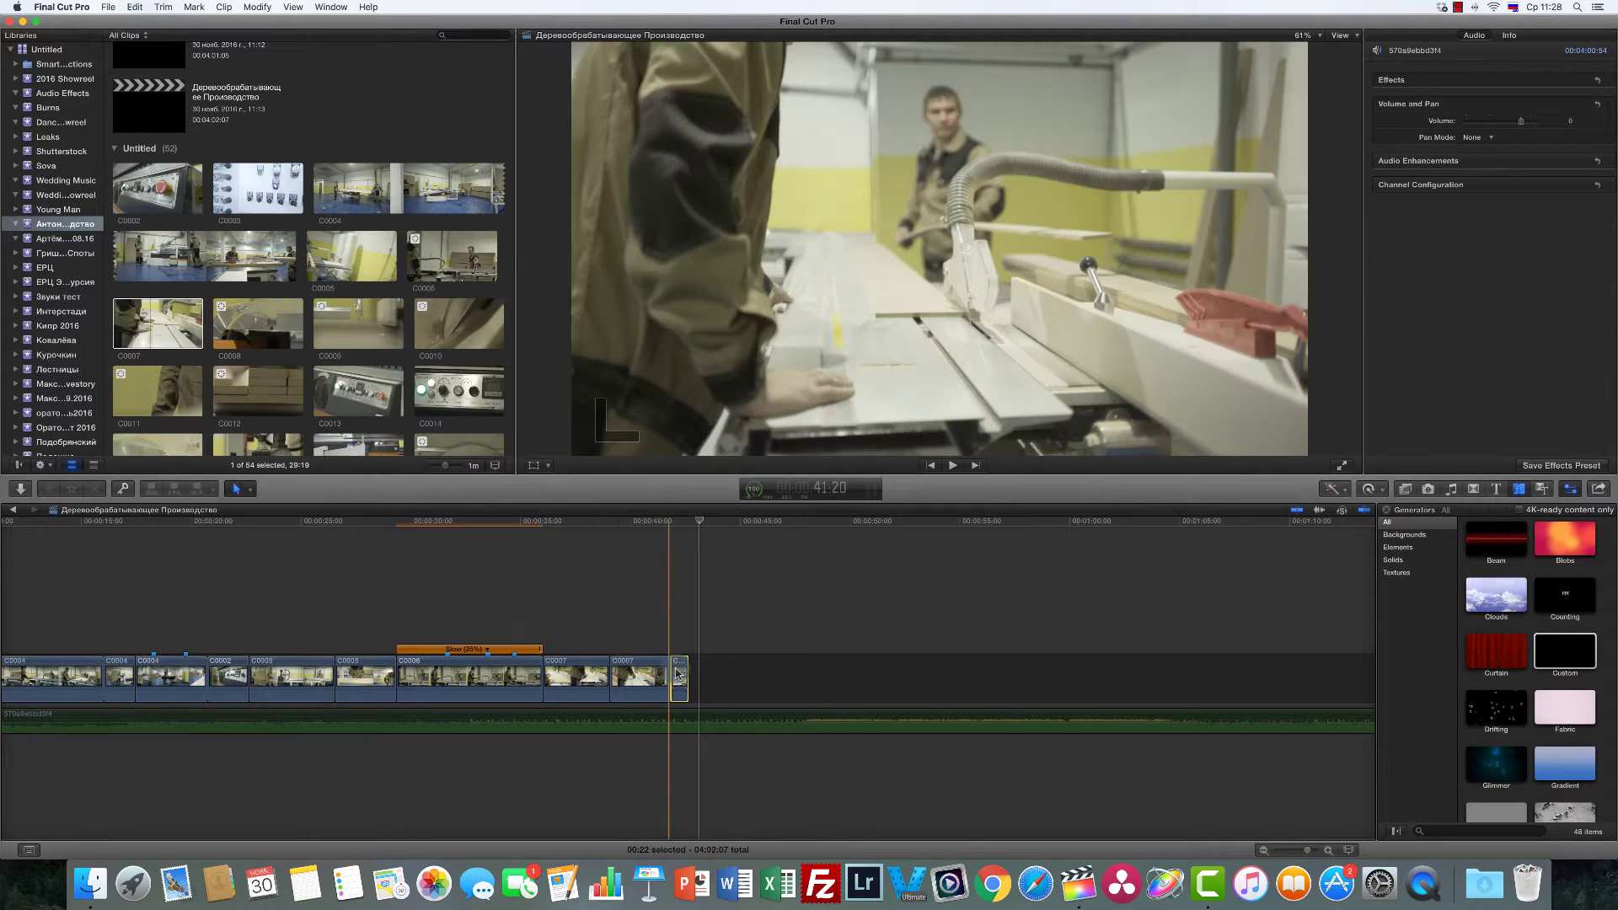
pyautogui.press('a')
# Step: Append C0008 after the second C0007 segment and remove about its first 4 seconds
pyautogui.click(237, 334)
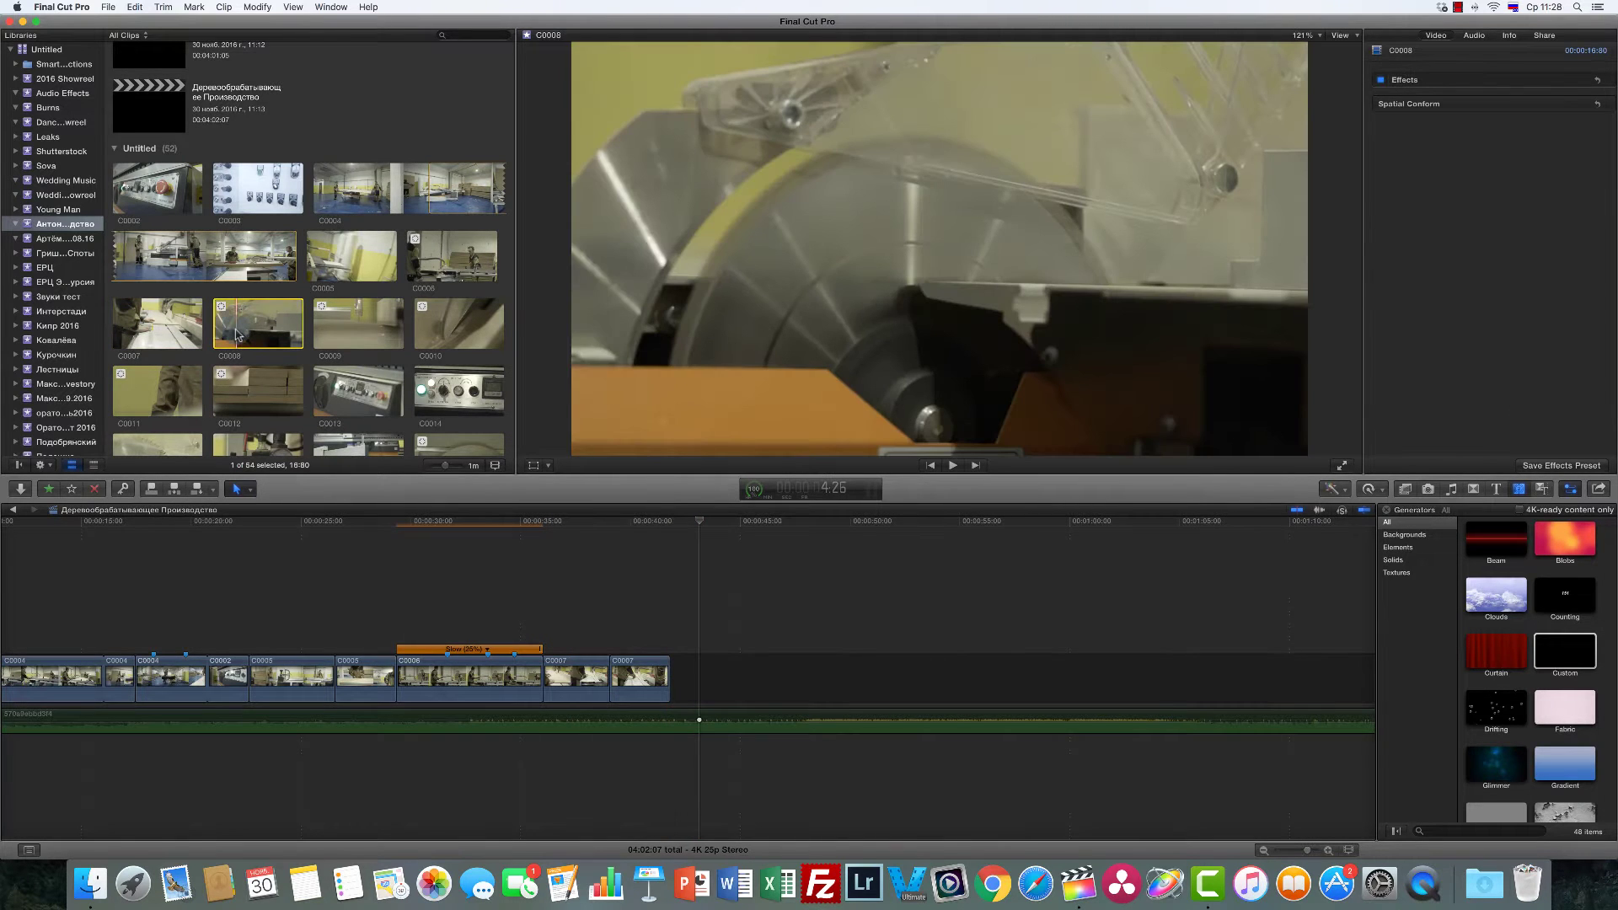
pyautogui.press('e')
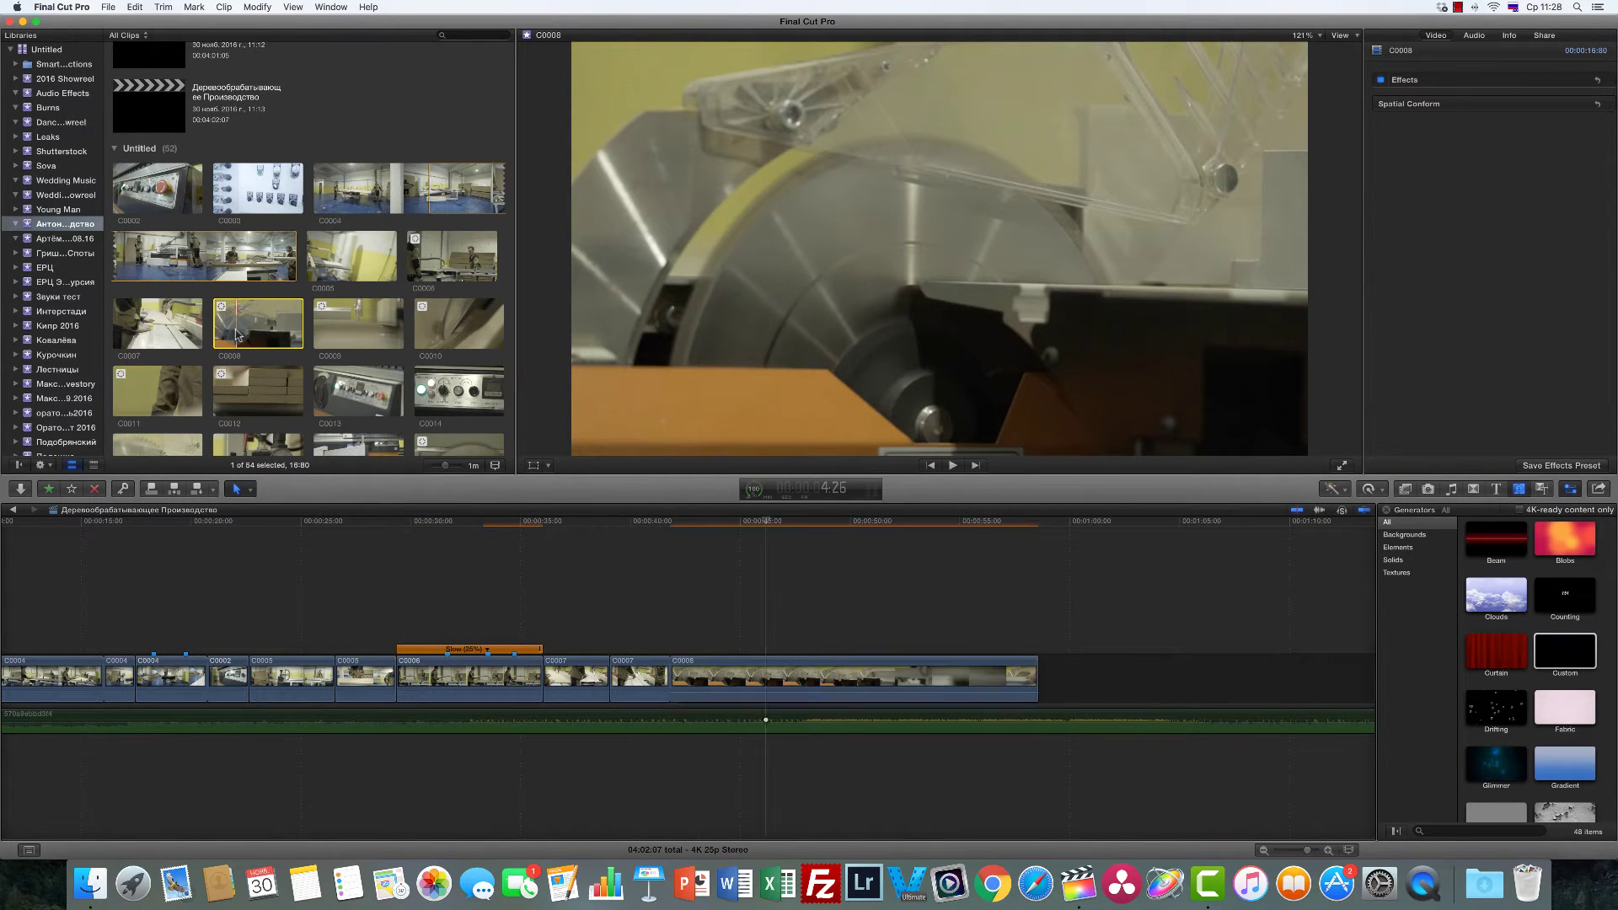
pyautogui.press('p')
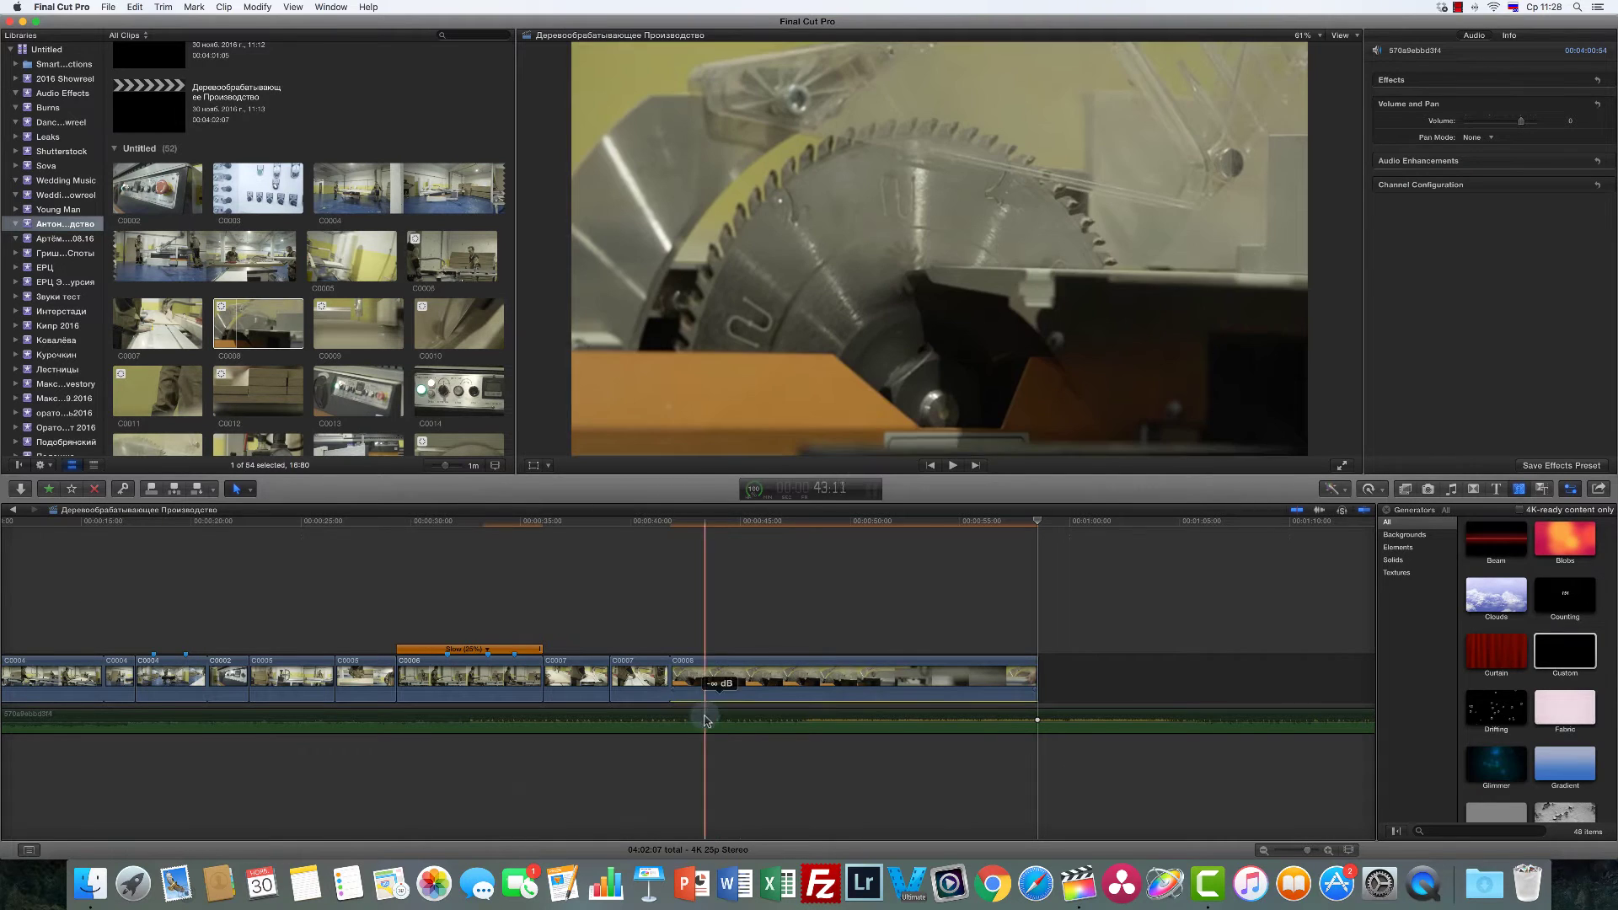
pyautogui.click(687, 670)
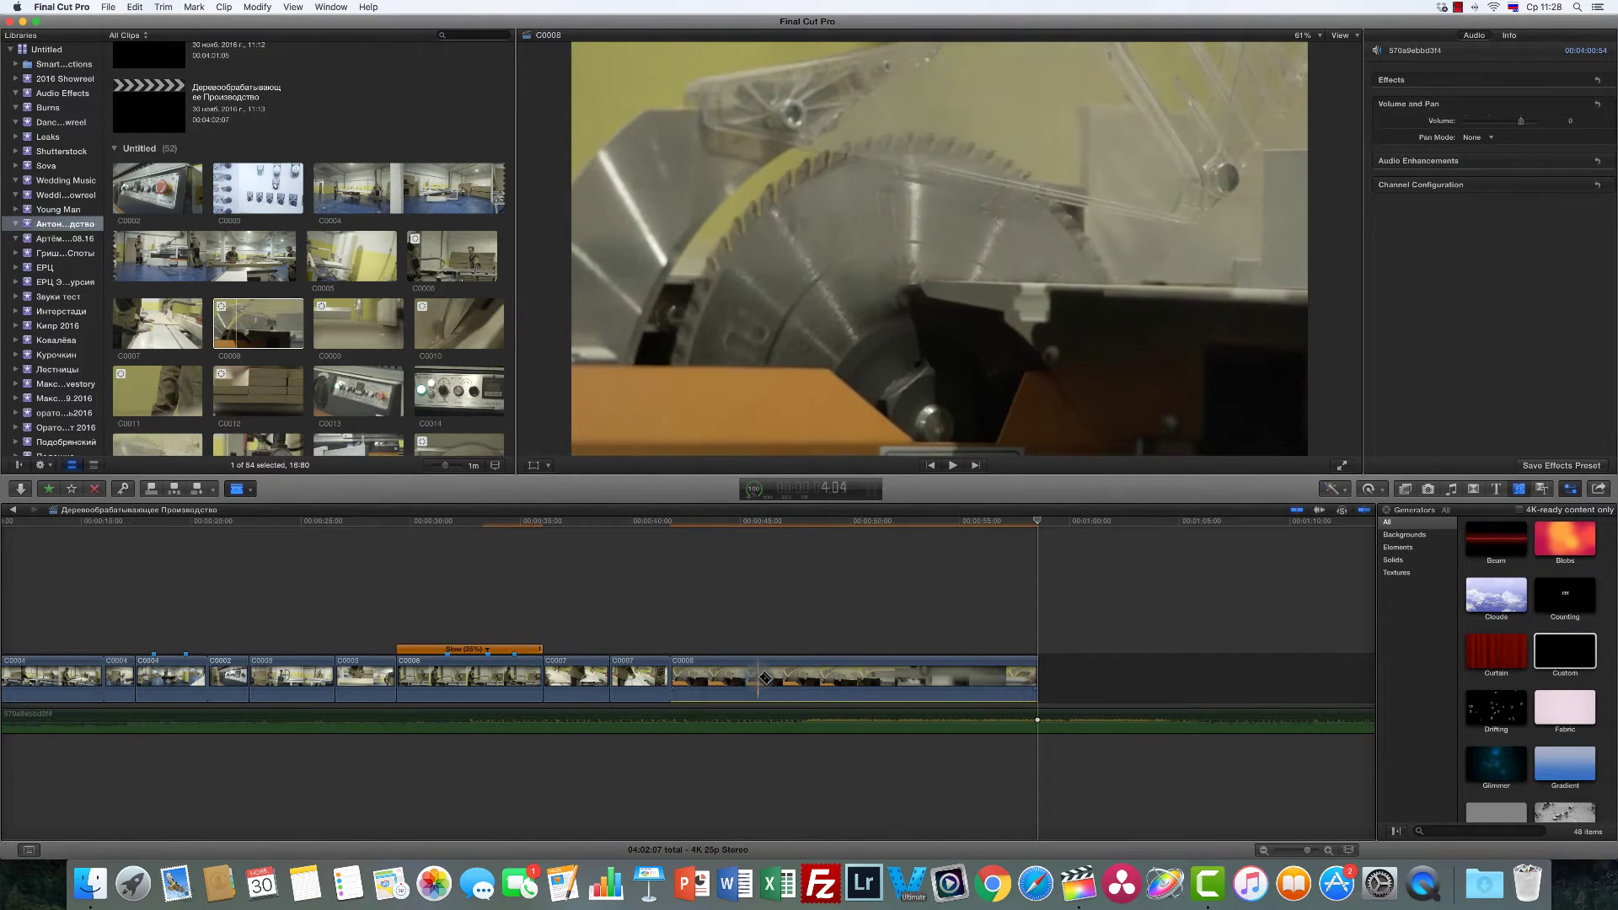
pyautogui.press('a')
pyautogui.hotkey('alt', '[')
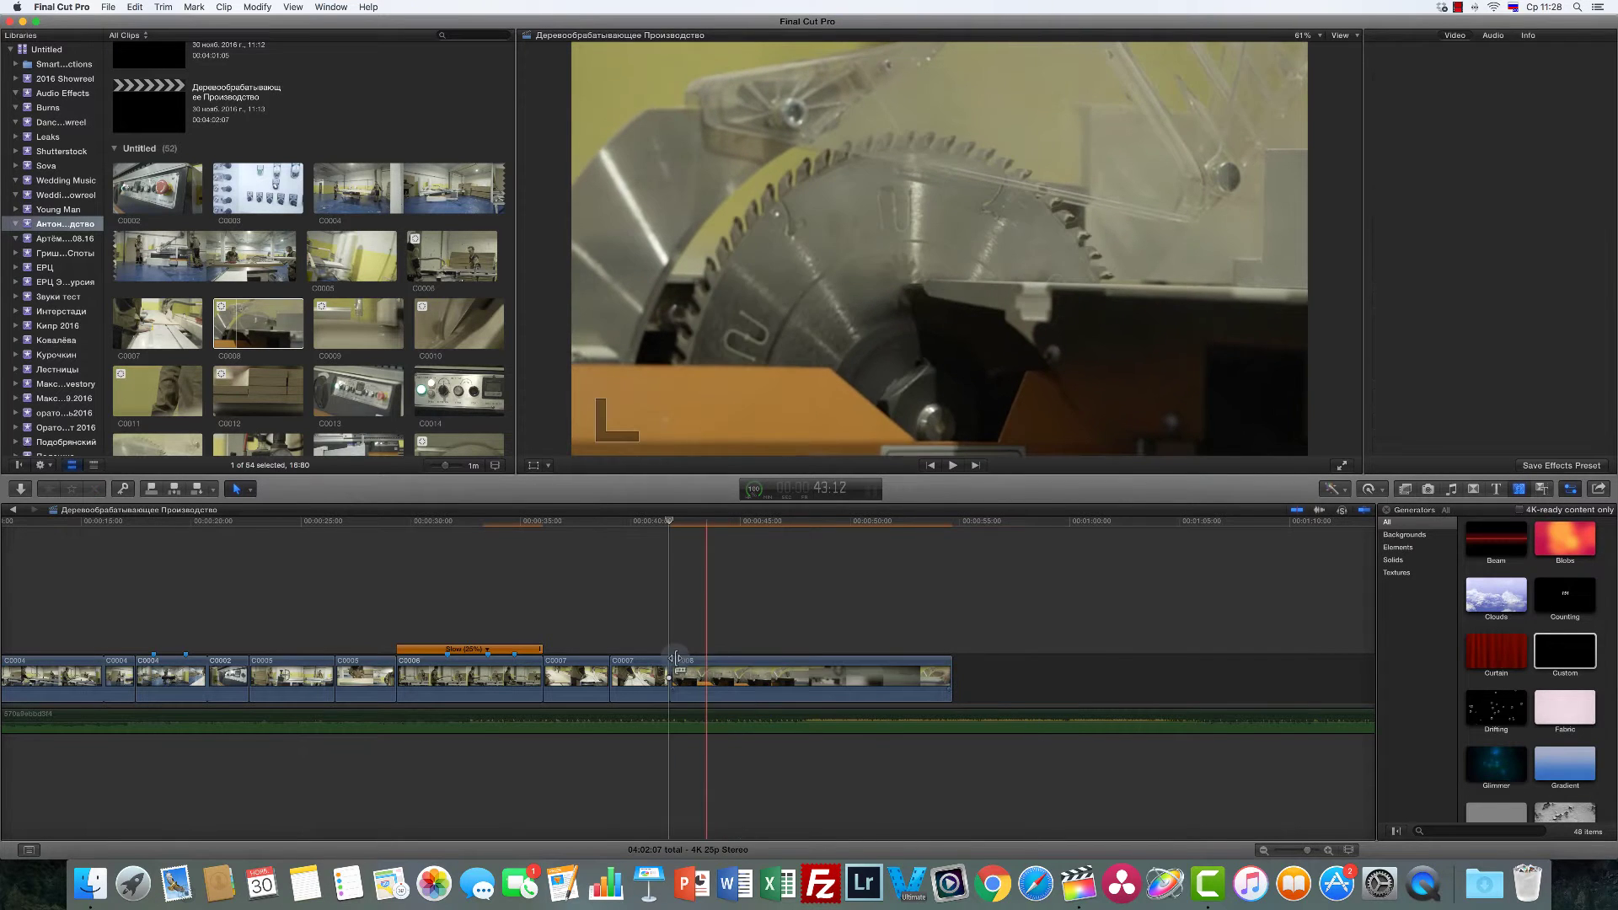
# Step: Split C0008 and delete everything after the cut to leave a 1:24 segment
pyautogui.press('super+b')
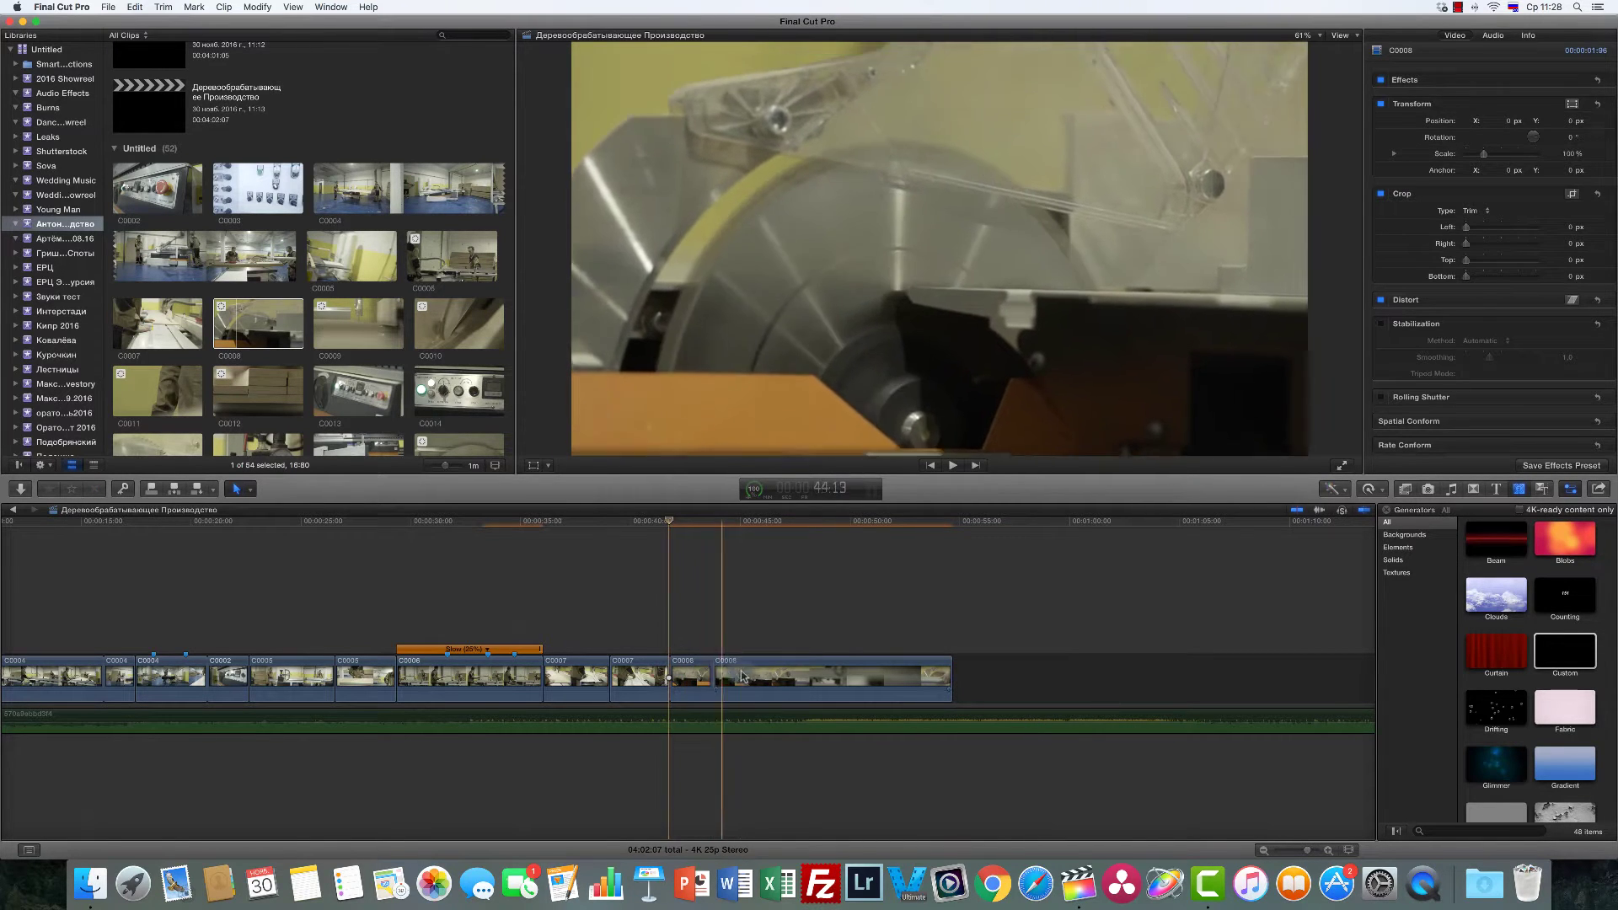
pyautogui.click(743, 675)
pyautogui.press('Delete')
# Step: Slow the C0008 segment down to a length of about 7.8 seconds and play it from the join
pyautogui.click(680, 674)
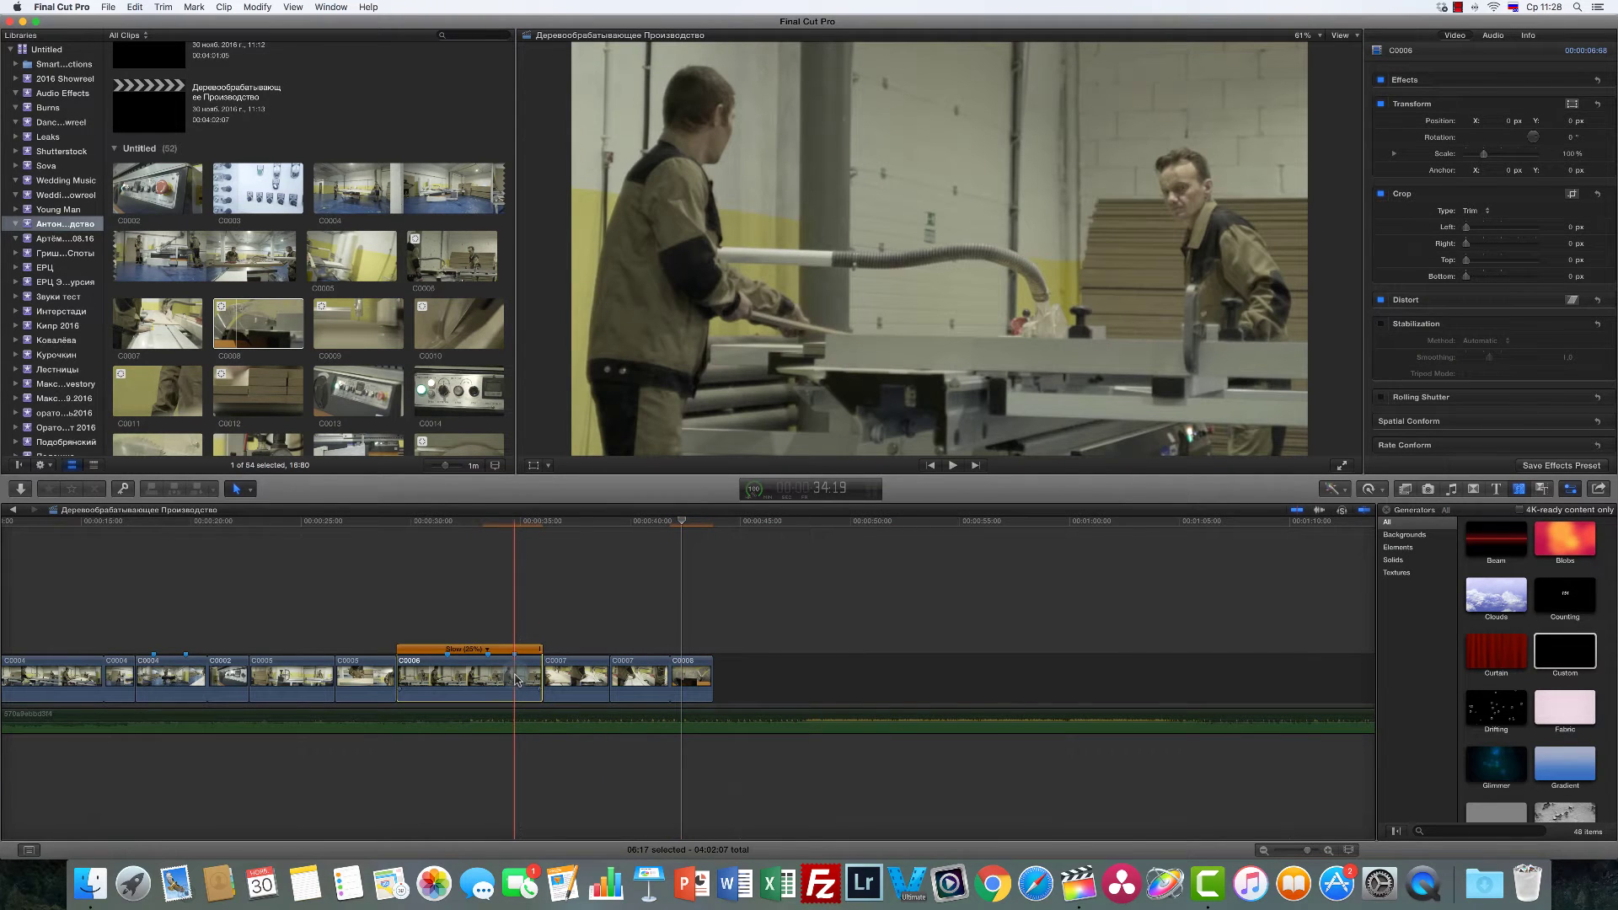
pyautogui.press('super+c')
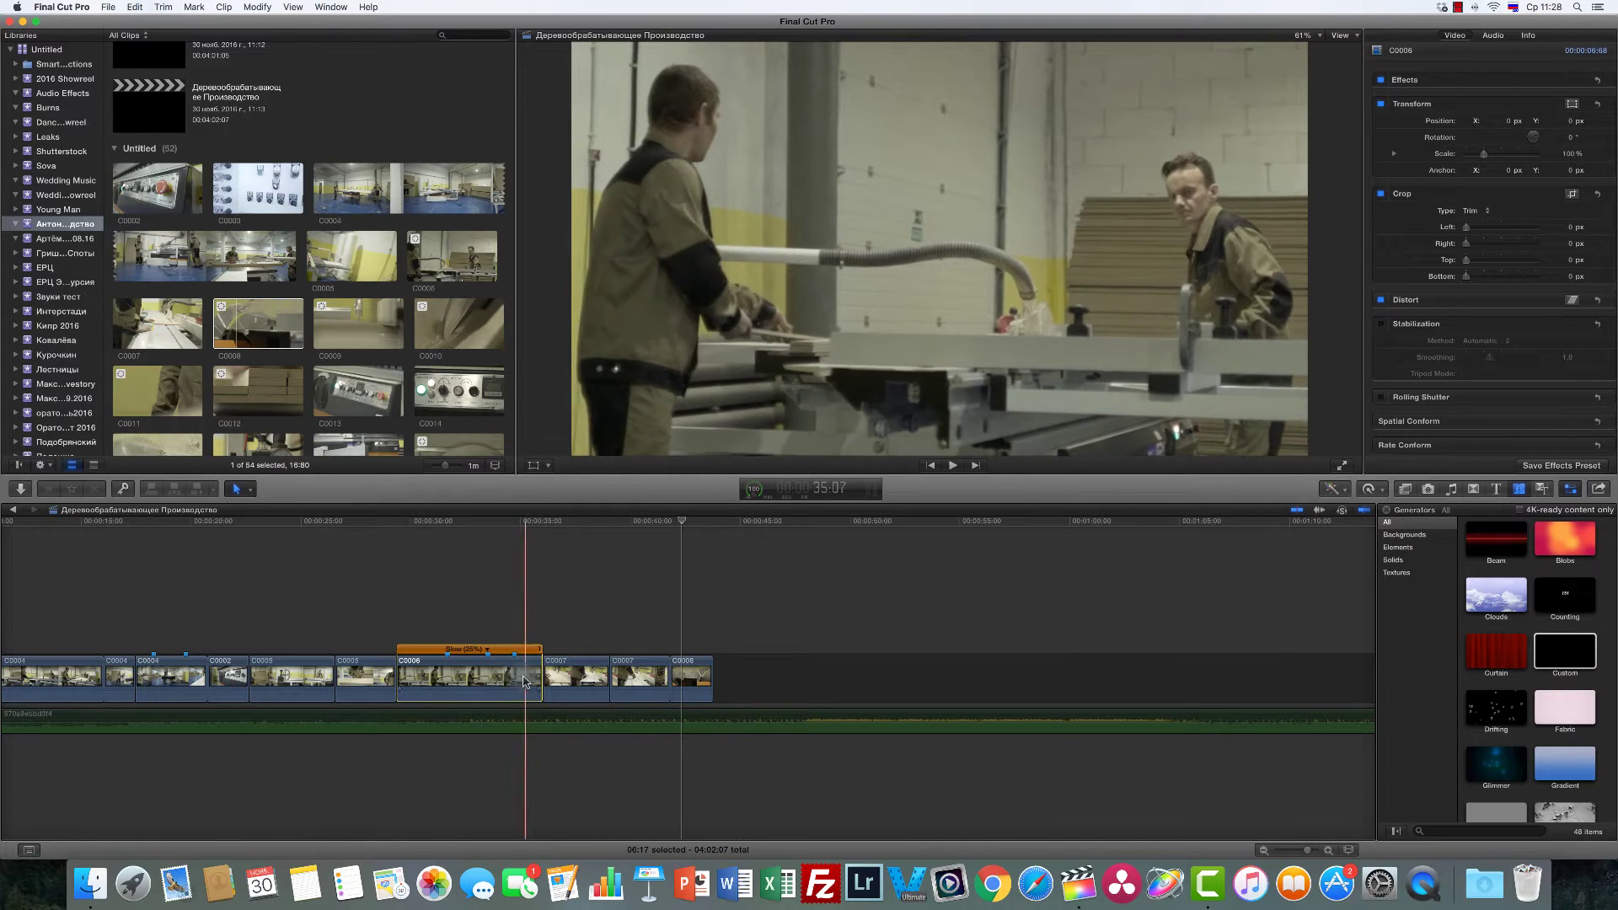
pyautogui.press('l')
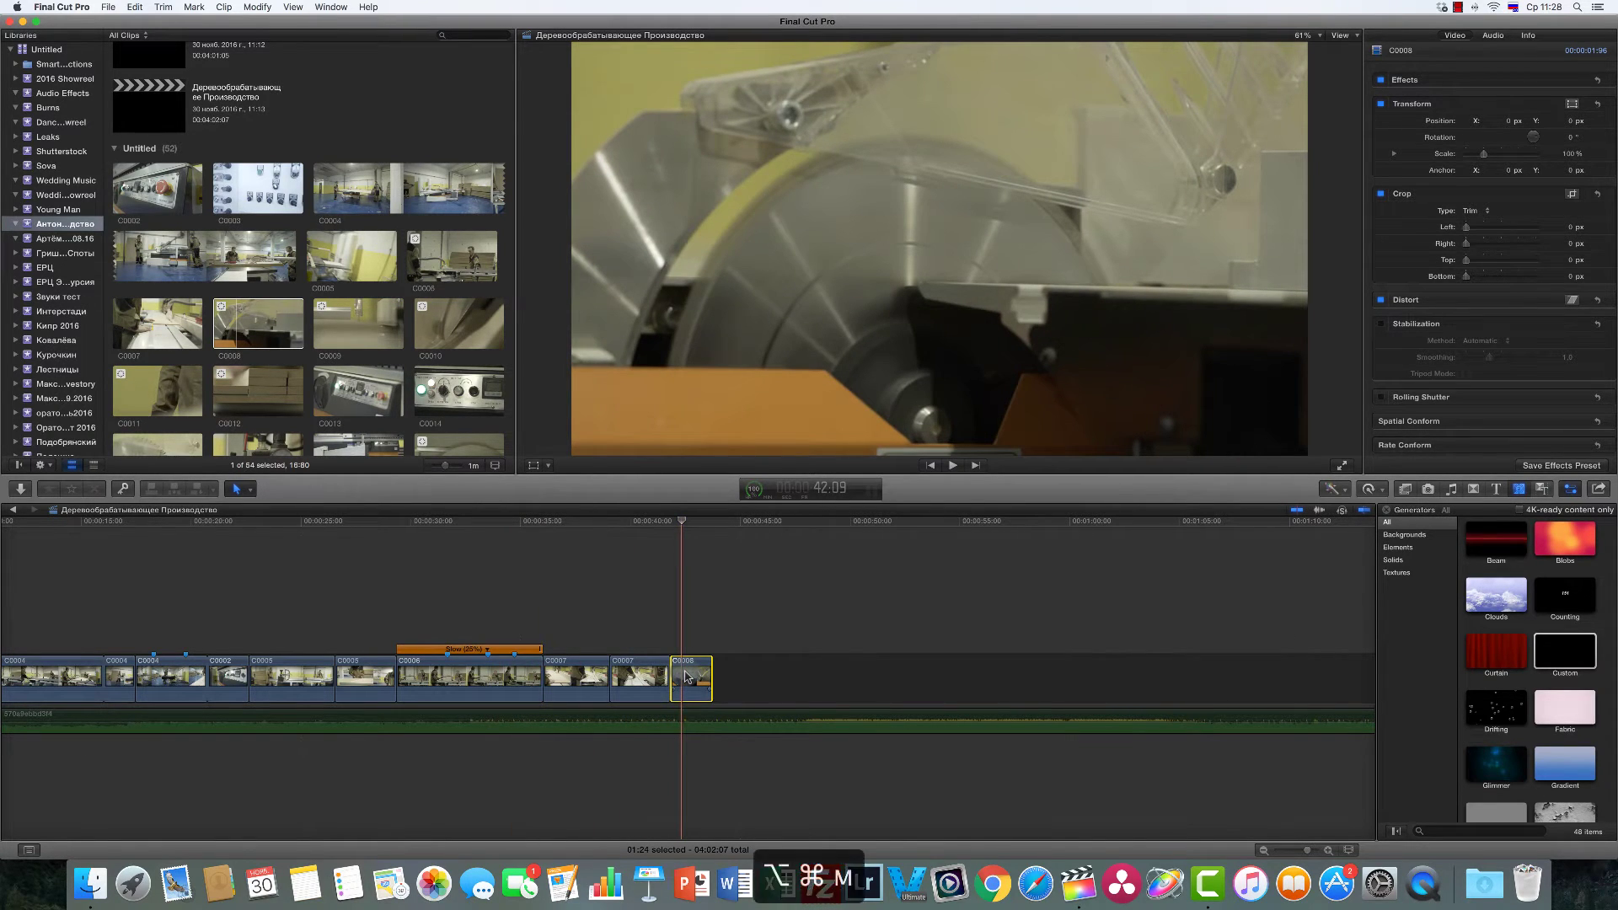
pyautogui.press('super+z')
pyautogui.click(674, 634)
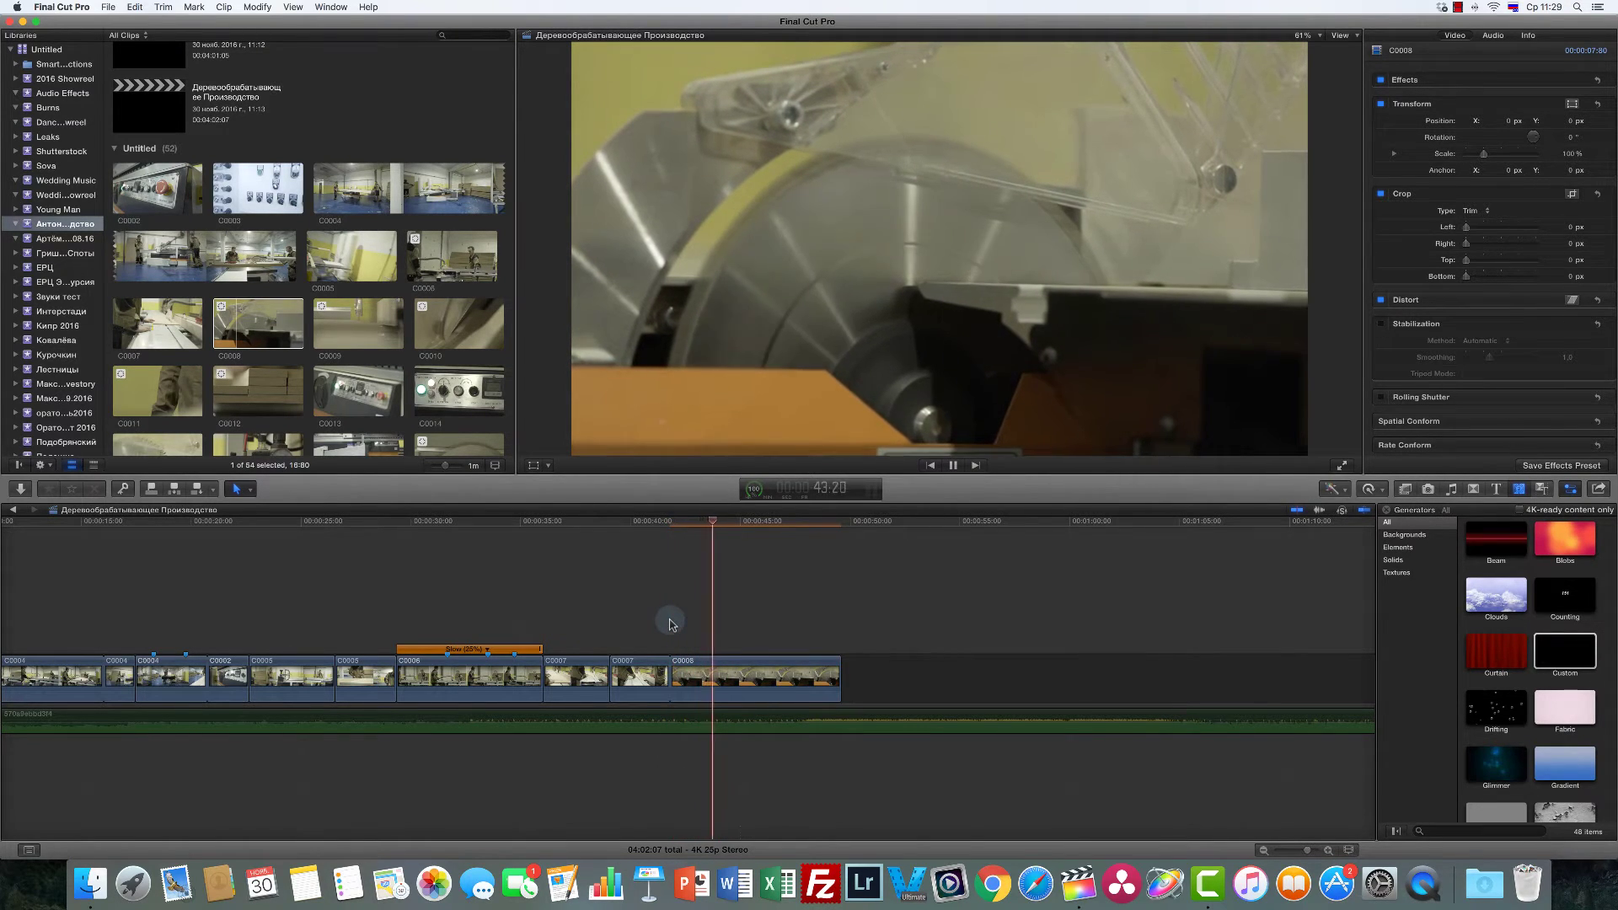
# Step: Split the slowed C0008 about 3 seconds in and delete the remainder
pyautogui.press('b')
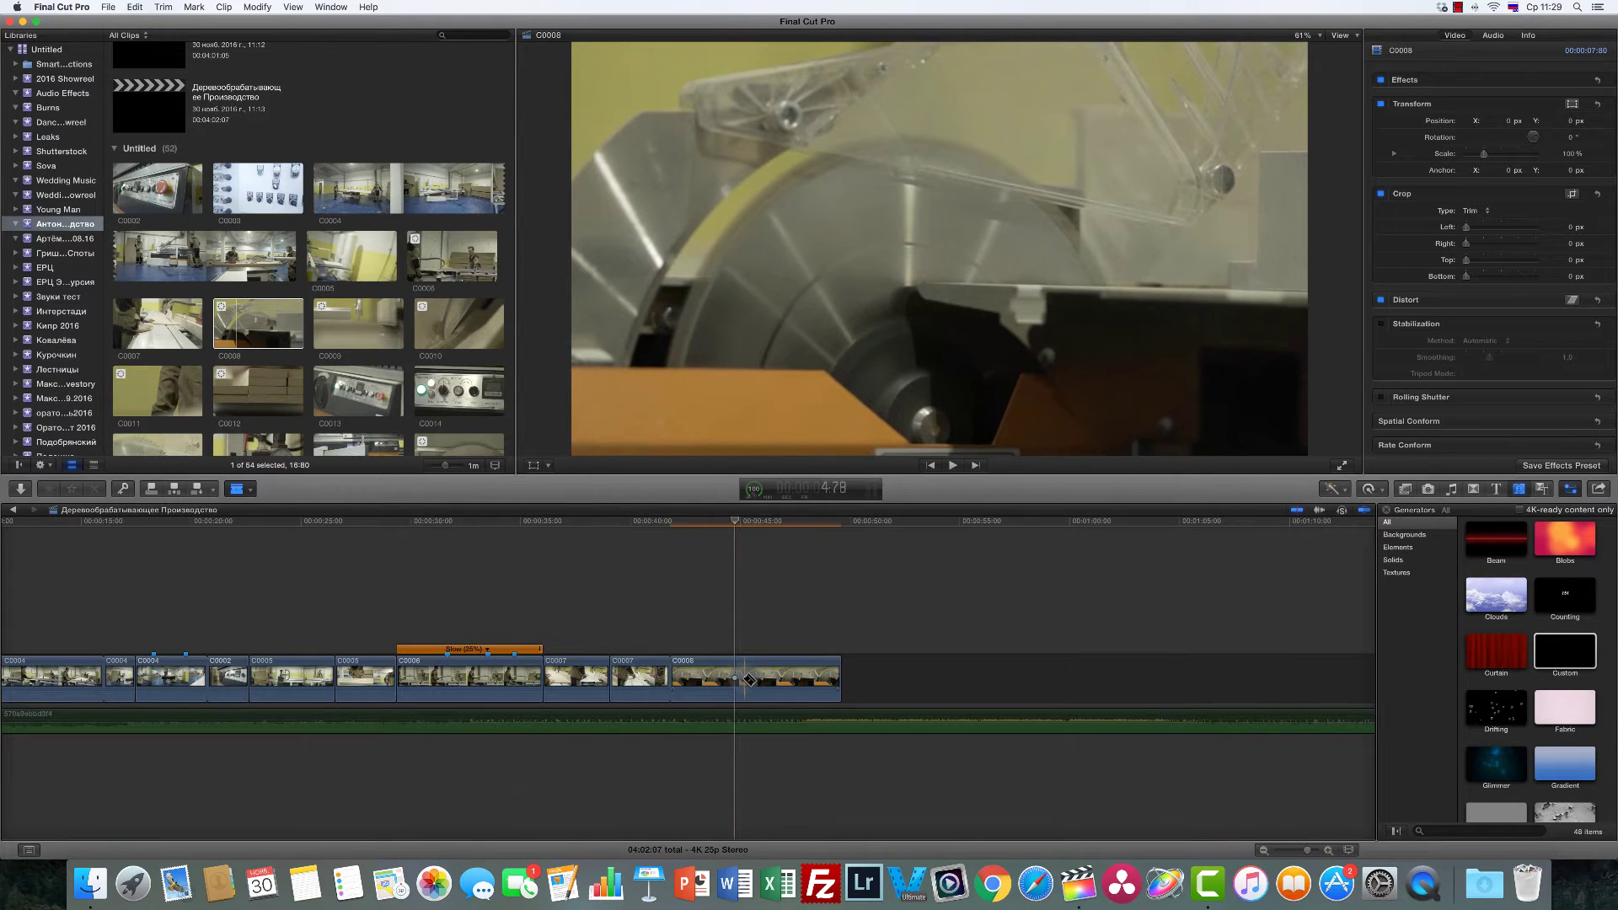
pyautogui.click(740, 684)
pyautogui.press('a')
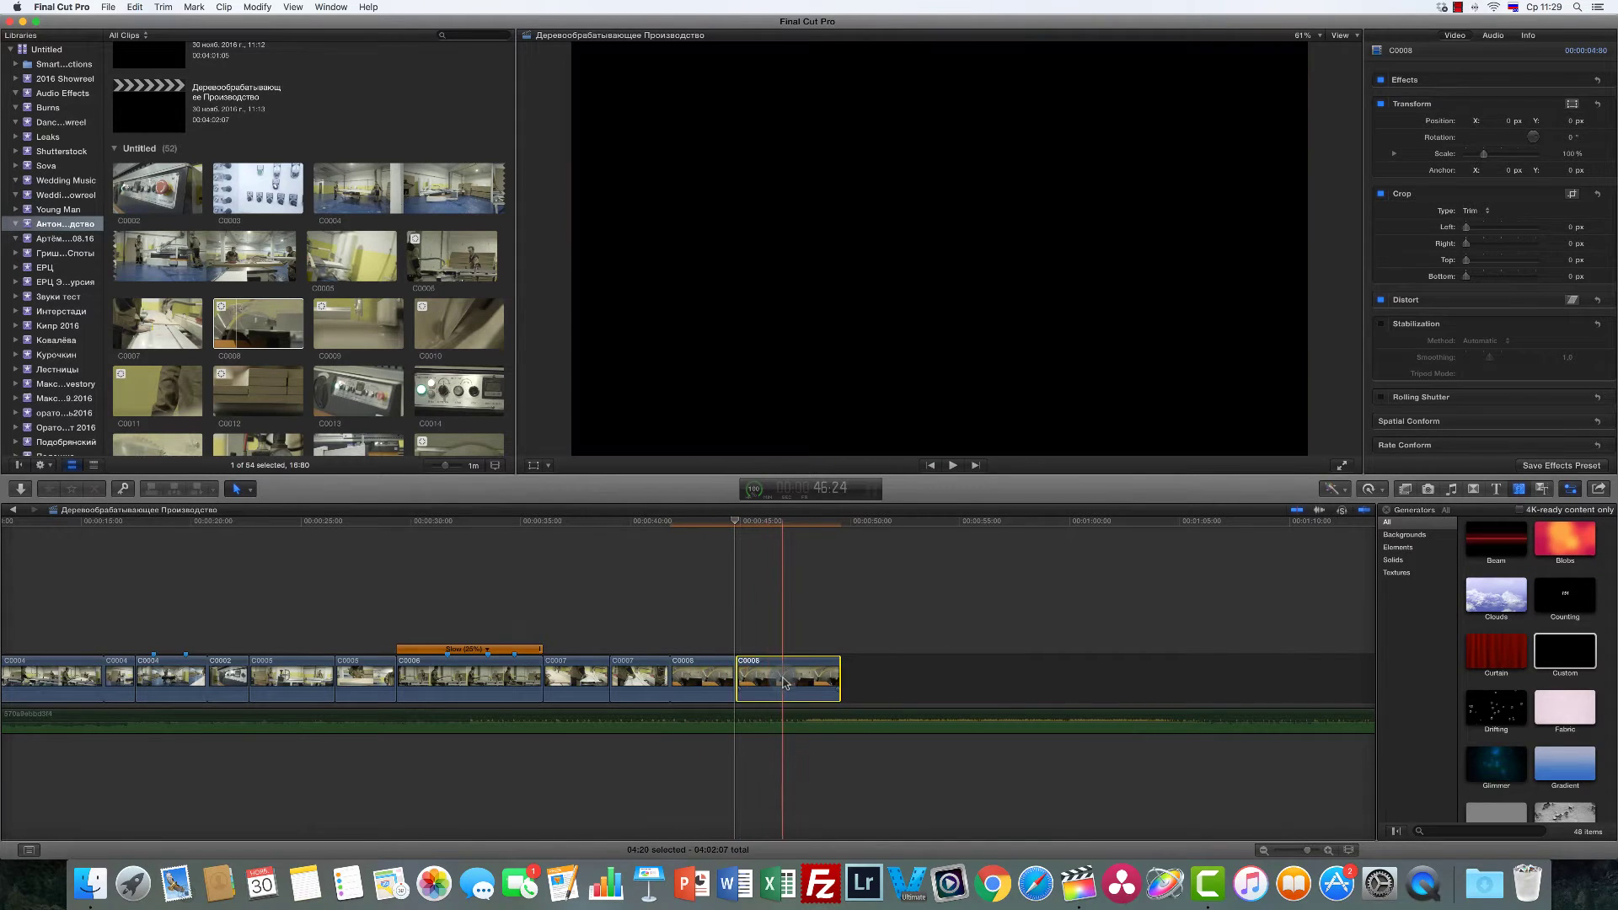
pyautogui.click(786, 678)
pyautogui.press('Delete')
# Step: Append C0009 after C0008, split it about 13.5 seconds in, and remove the opening part
pyautogui.click(352, 321)
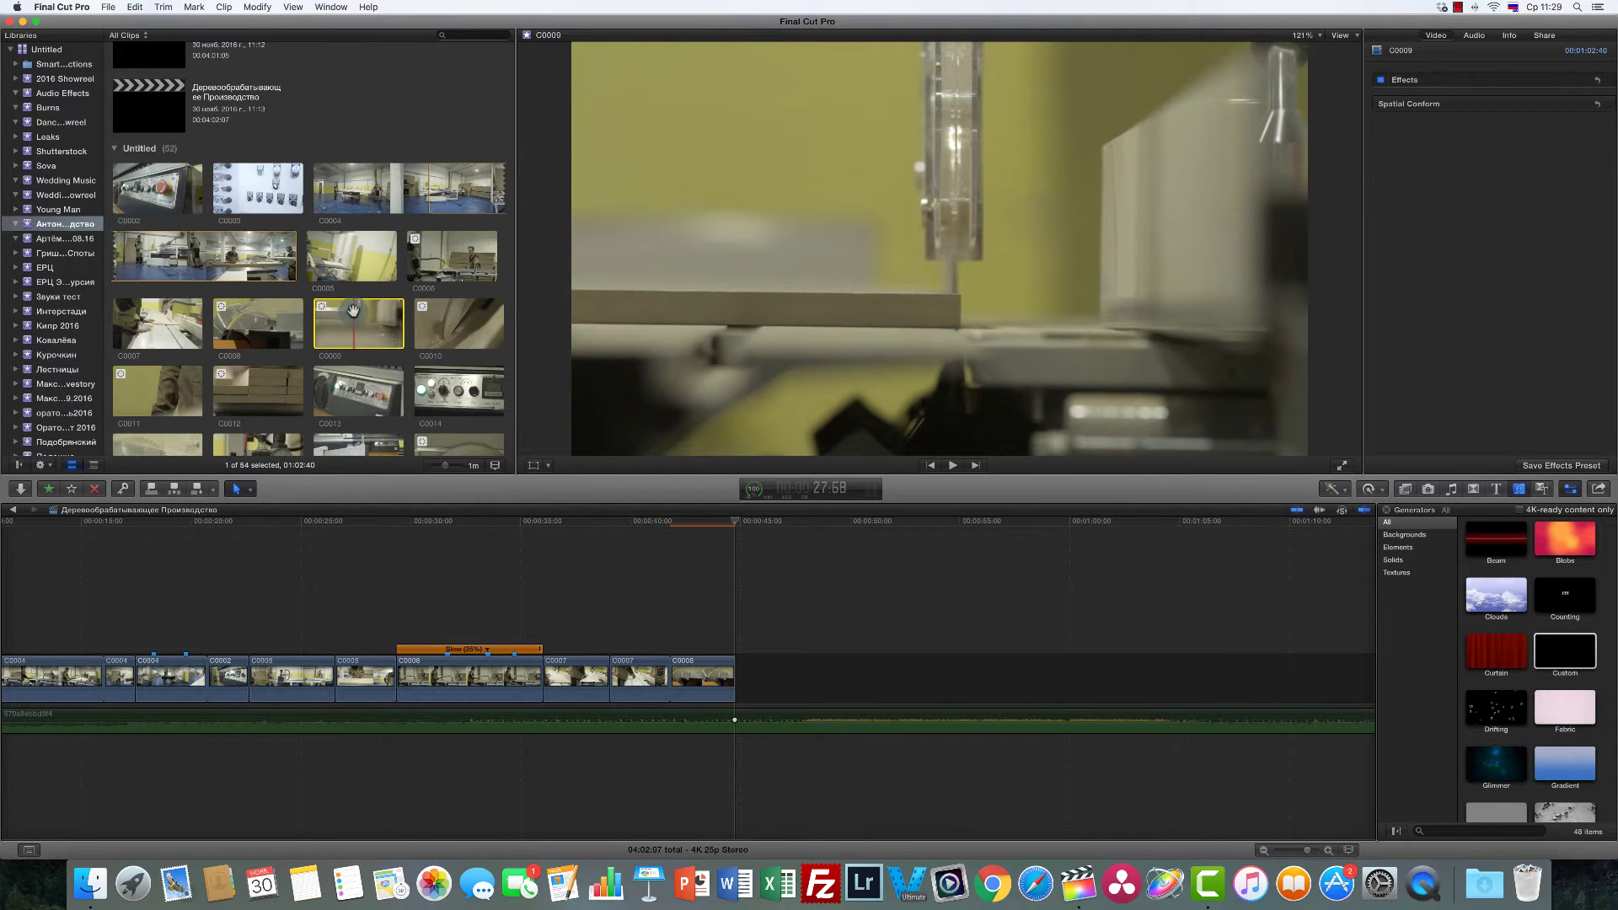
pyautogui.moveTo(615, 514); pyautogui.dragTo(767, 684)
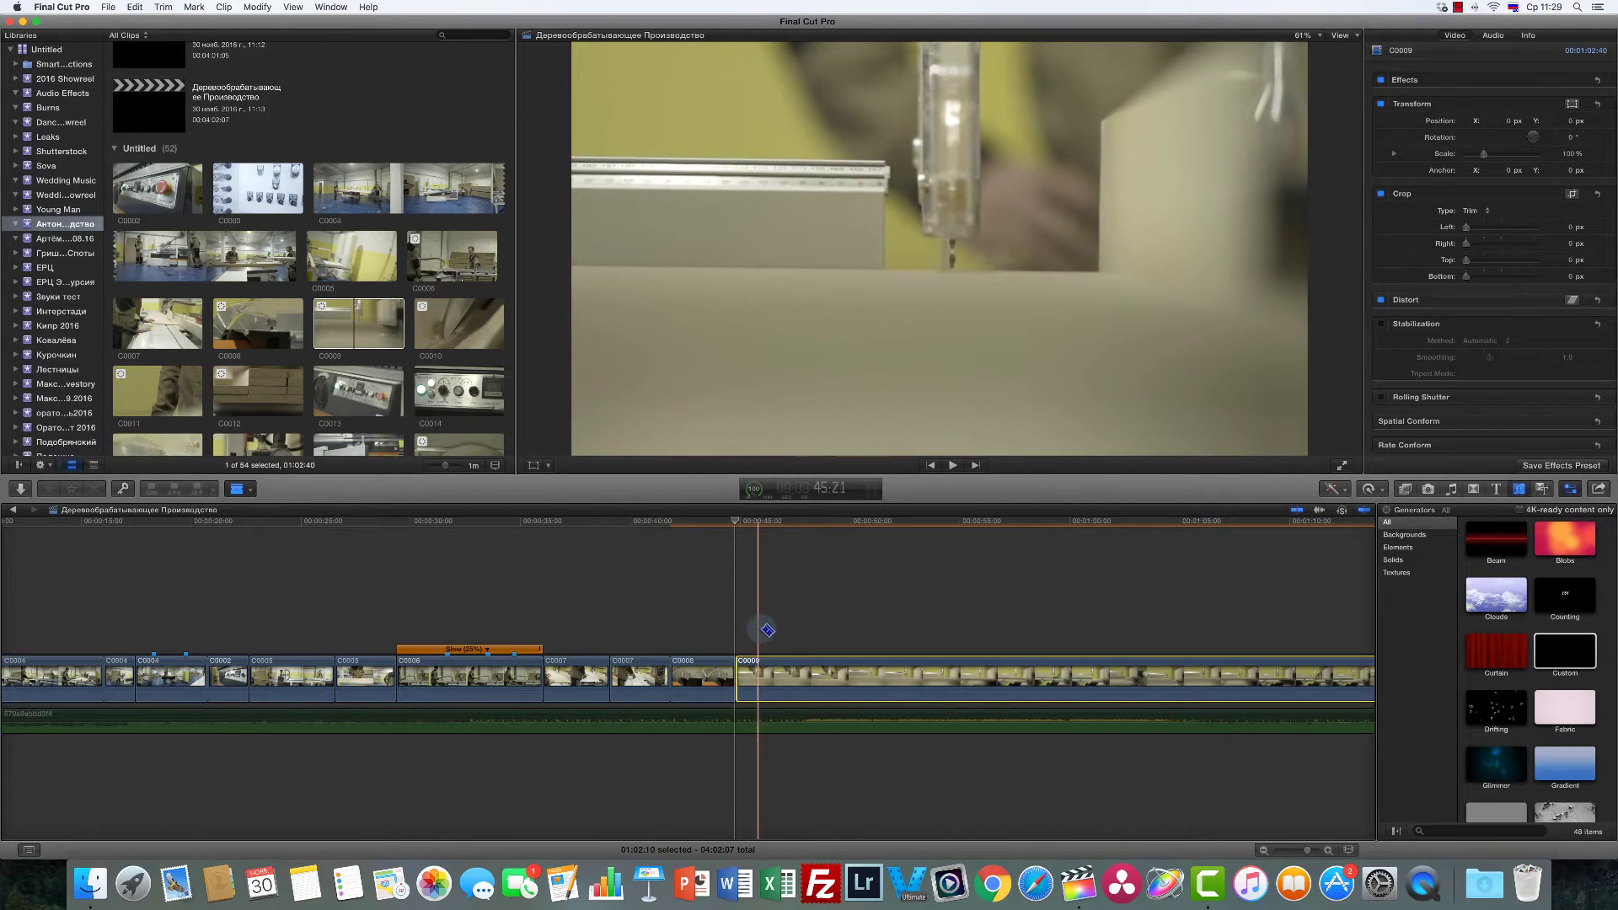
pyautogui.press('r')
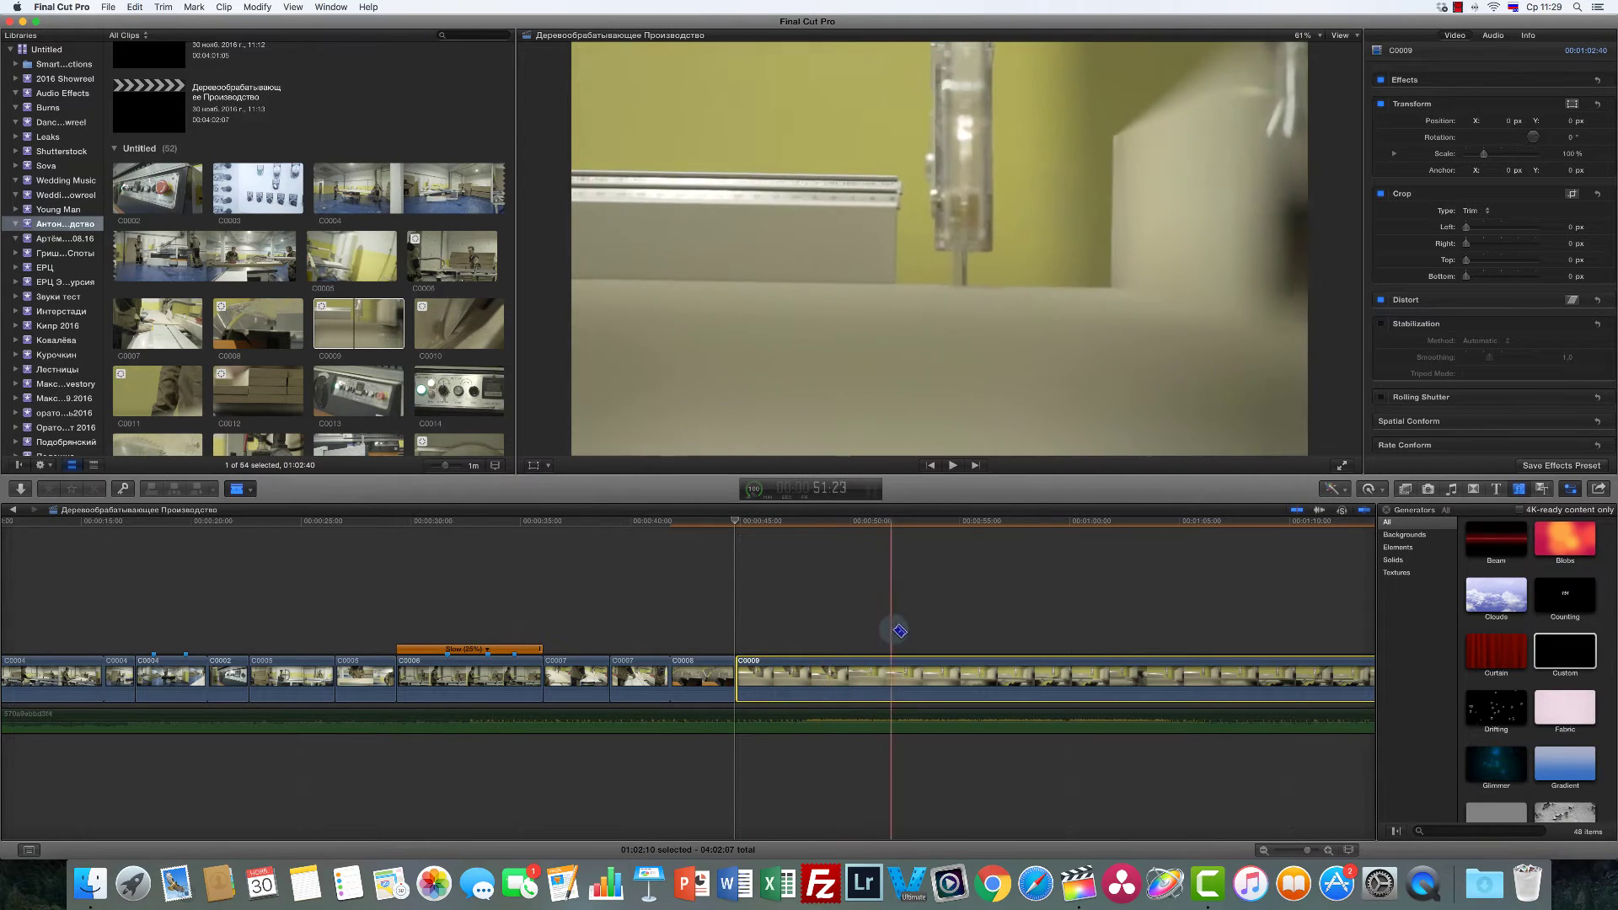
pyautogui.click(1038, 637)
pyautogui.press('a')
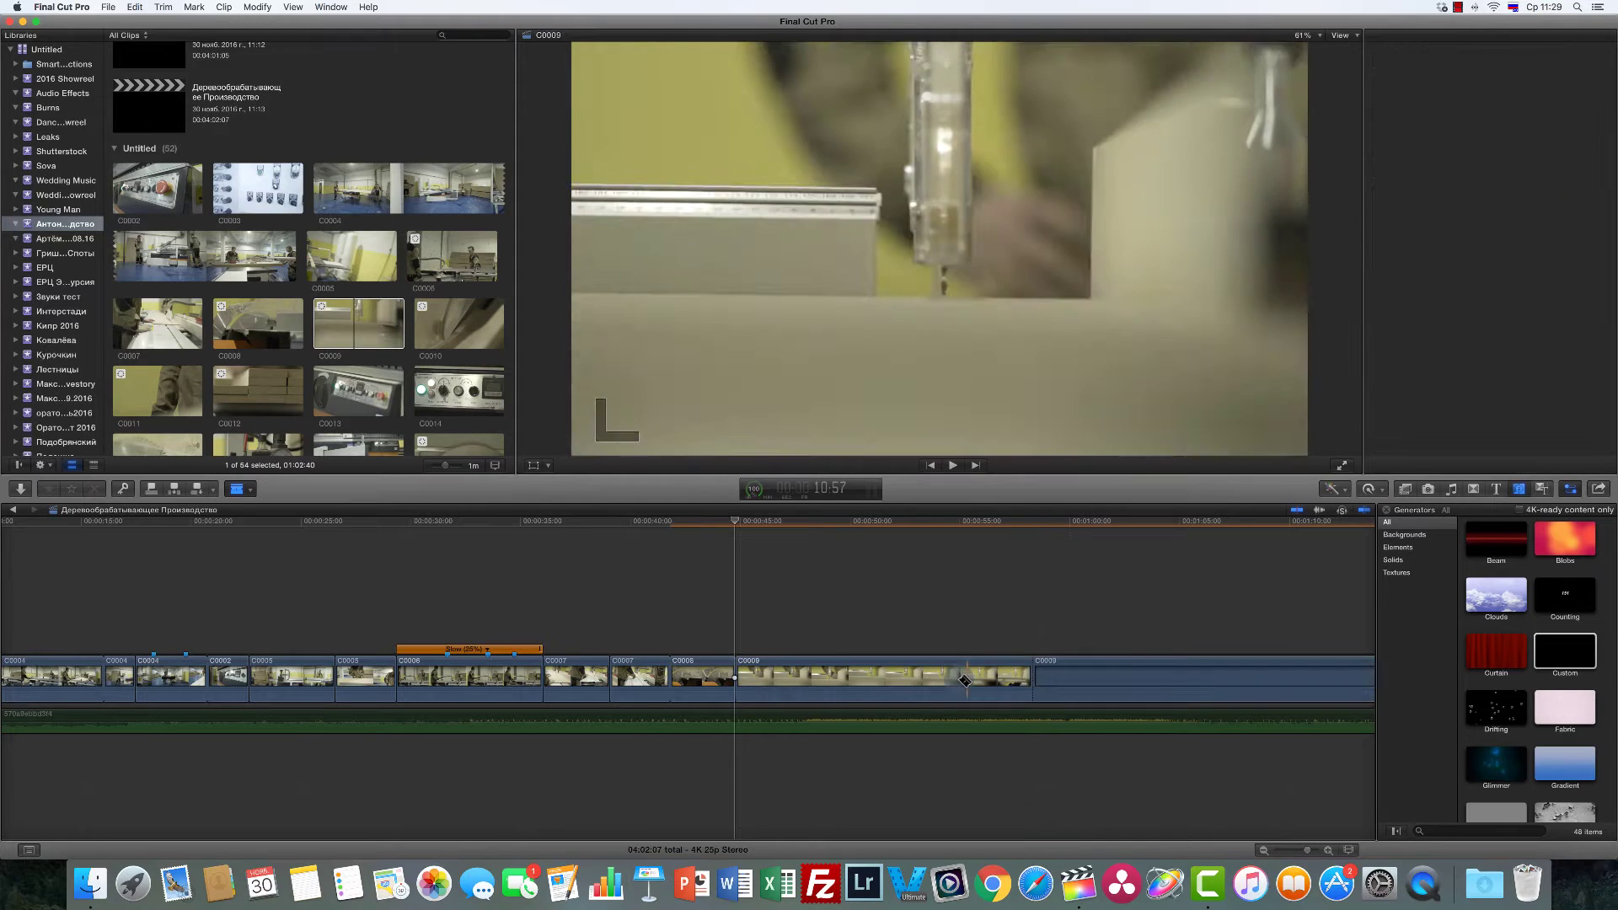
# Step: Split off a 4:22 segment at the start of C0009, slow it down to 19:10, and play it
pyautogui.press('cmd+b')
pyautogui.click(830, 689)
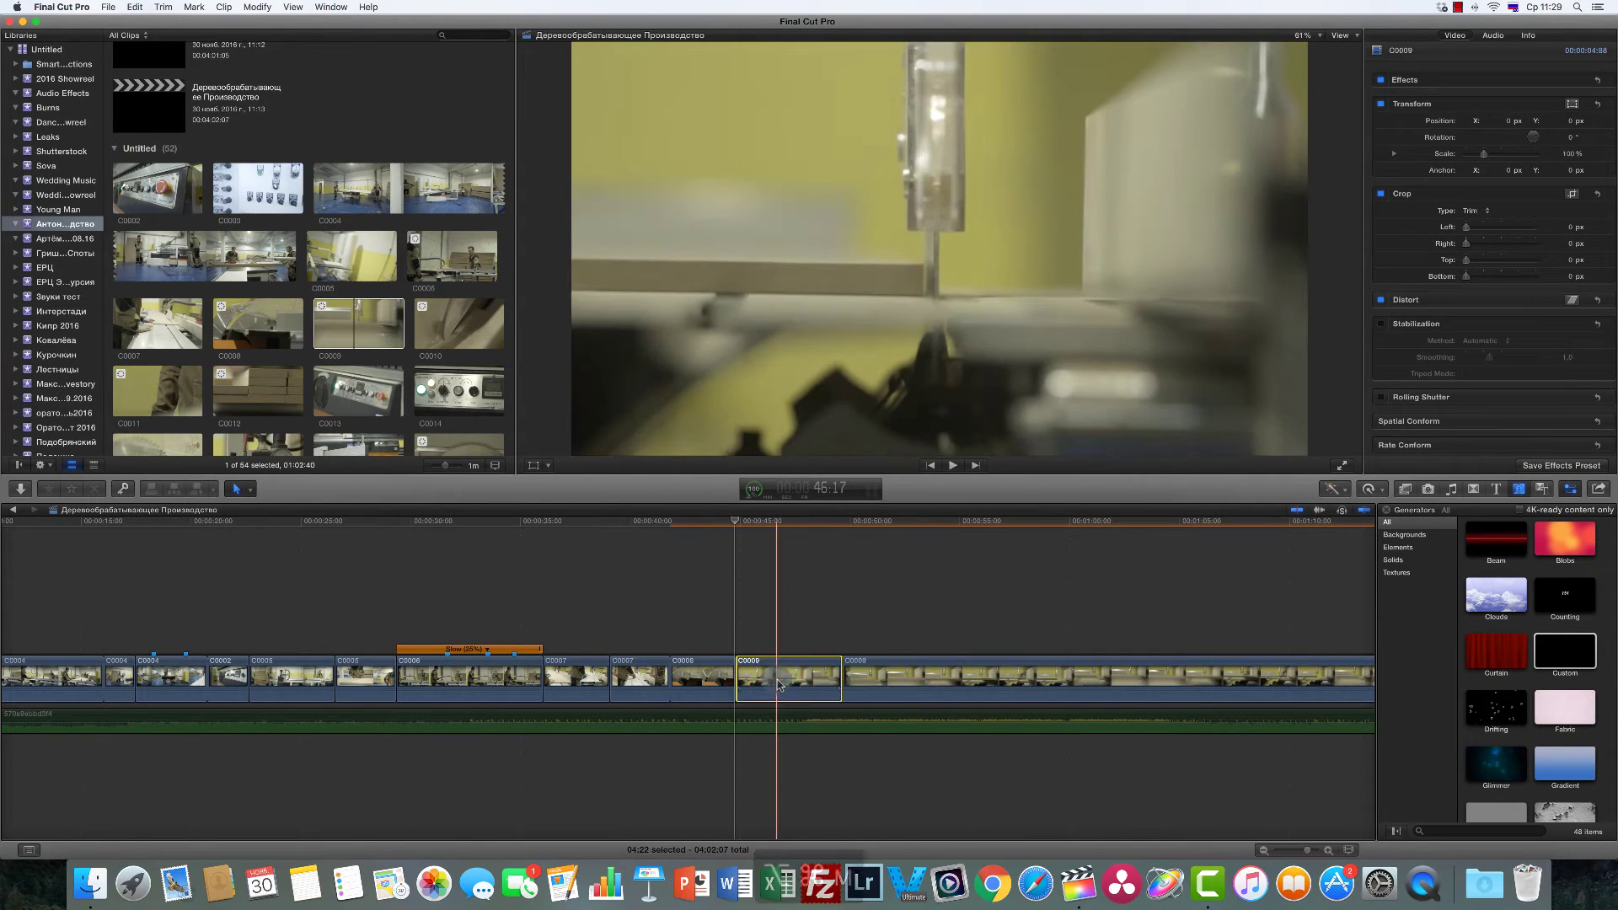
pyautogui.press('space')
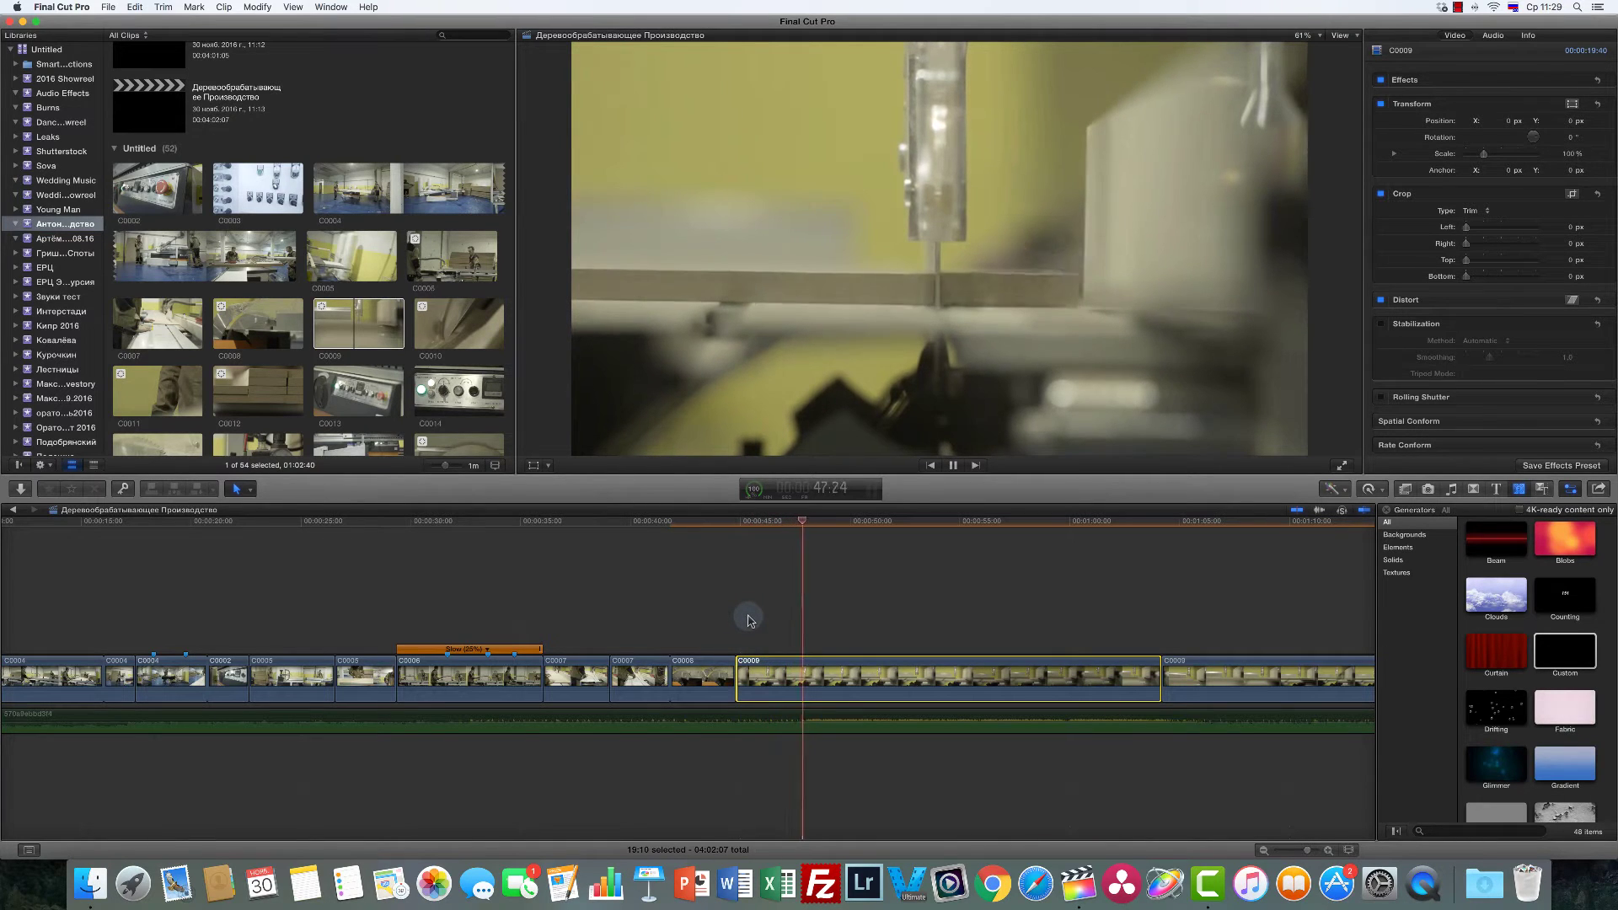
pyautogui.press('space')
# Step: Split the slowed C0009 segment about 5.5 seconds in and delete the rest of that segment
pyautogui.press('b')
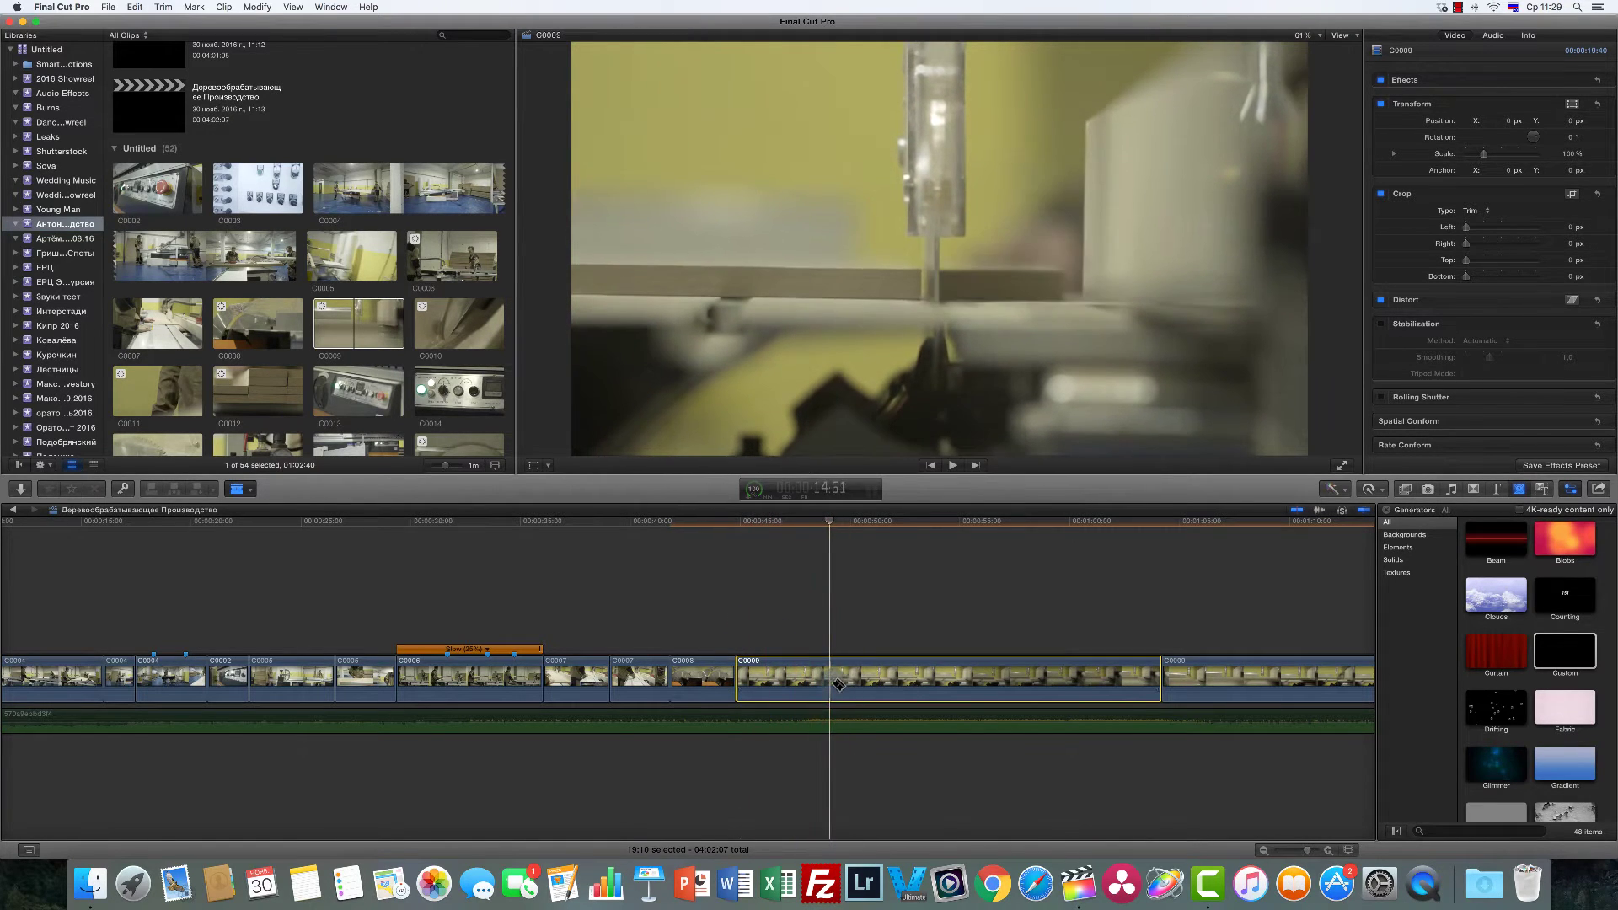
pyautogui.click(858, 678)
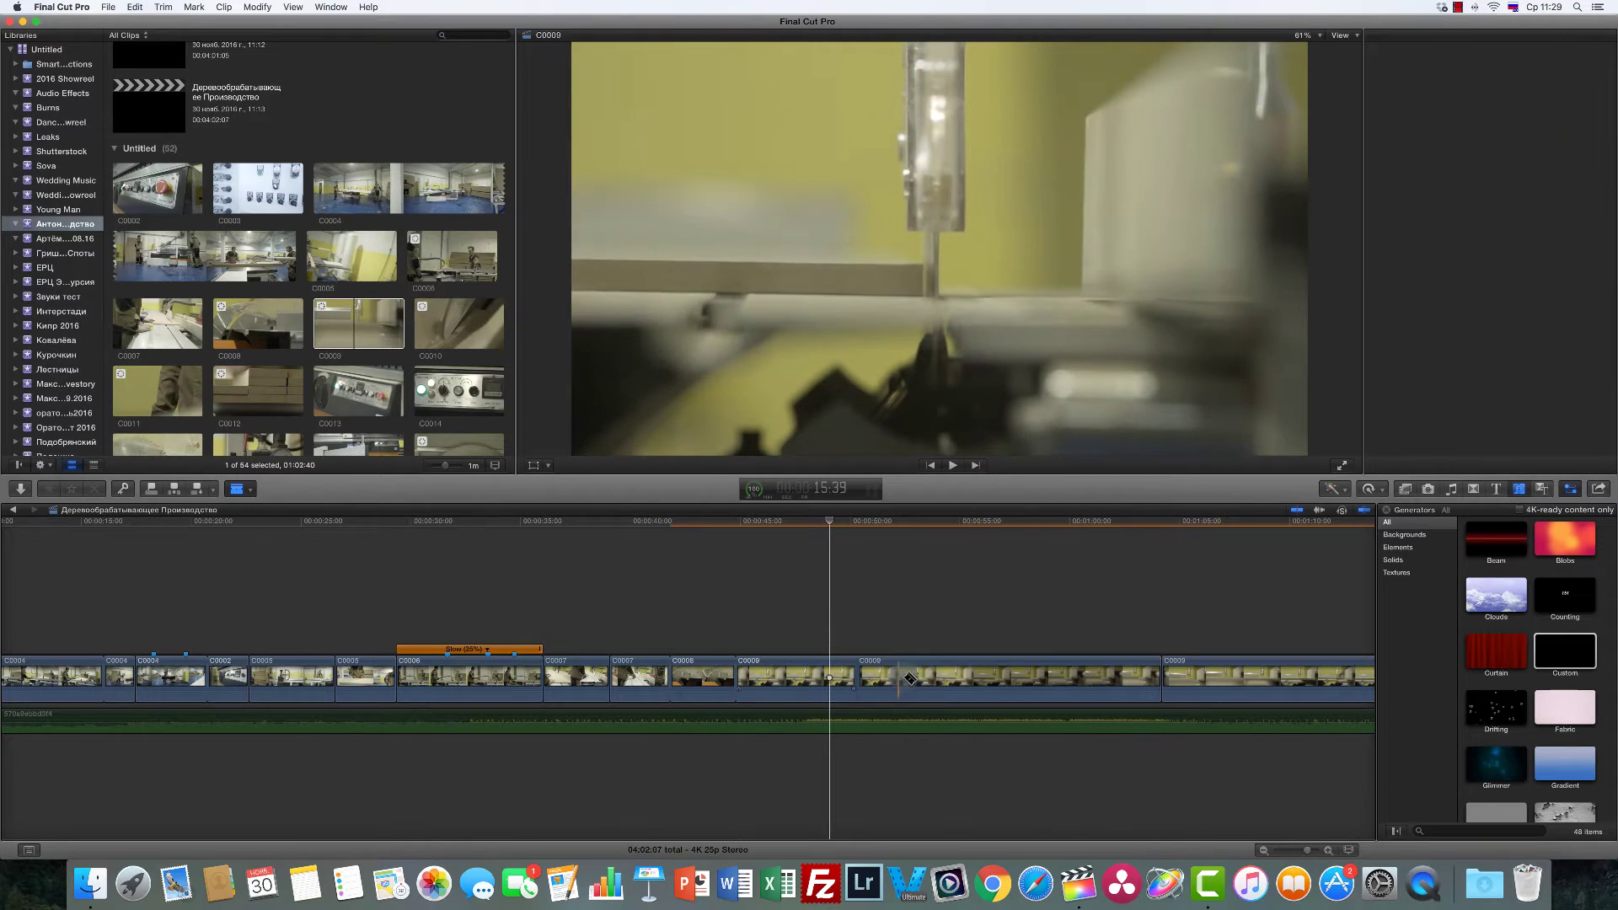
pyautogui.press('a')
pyautogui.click(1052, 678)
pyautogui.press('Delete')
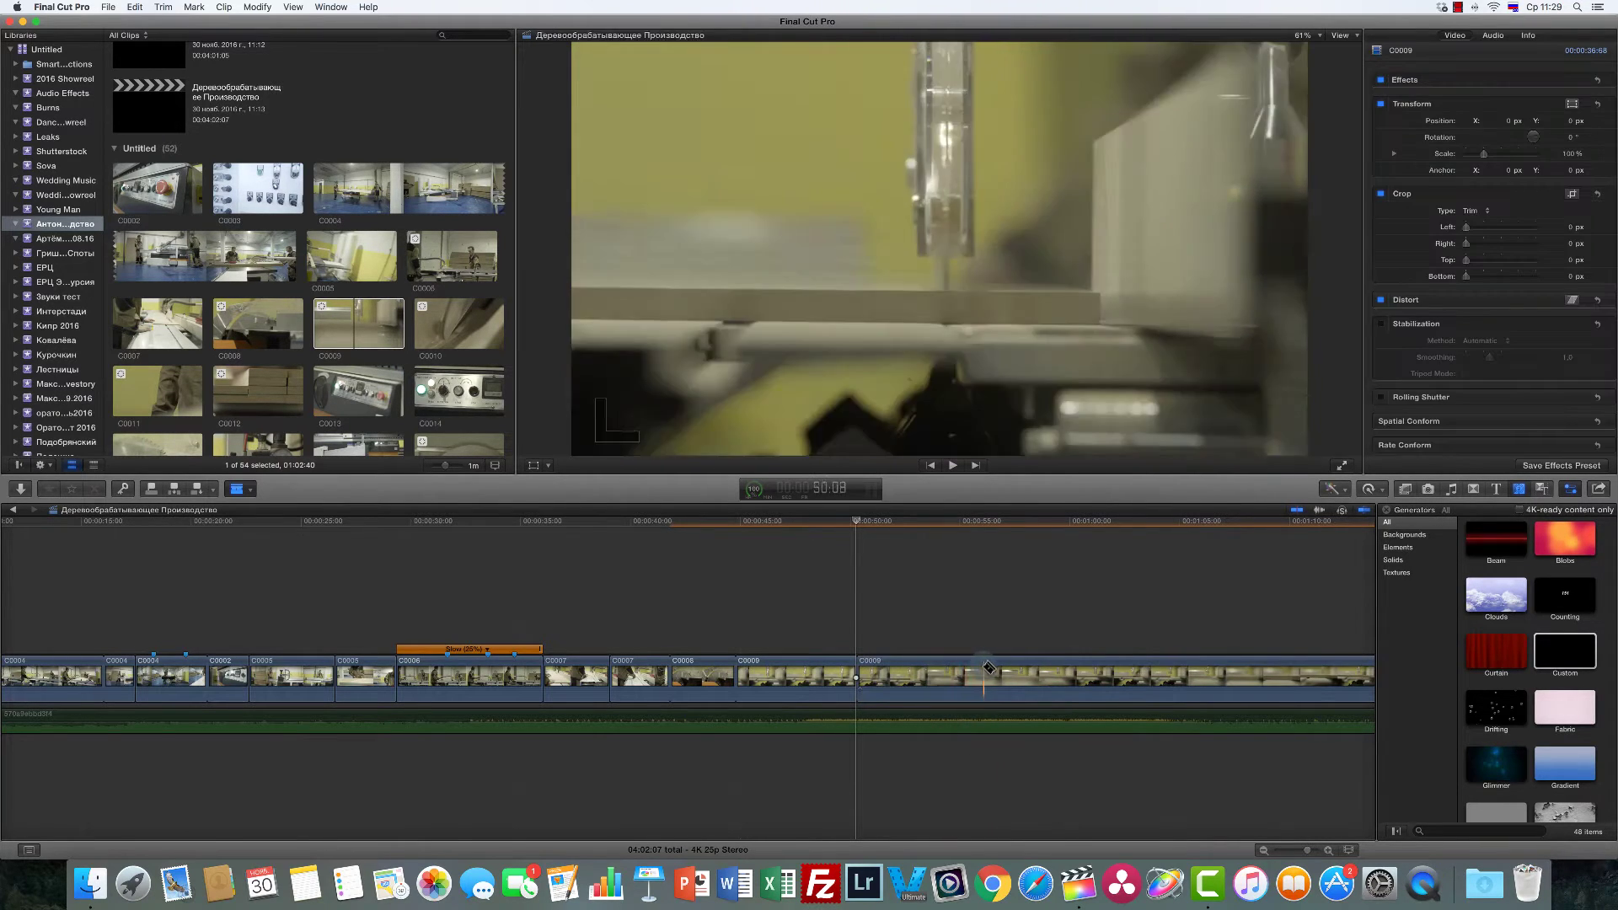
# Step: Slow the next C0009 segment down to 23:02 and cut it back to about its first 3 seconds
pyautogui.click(868, 674)
pyautogui.press('space')
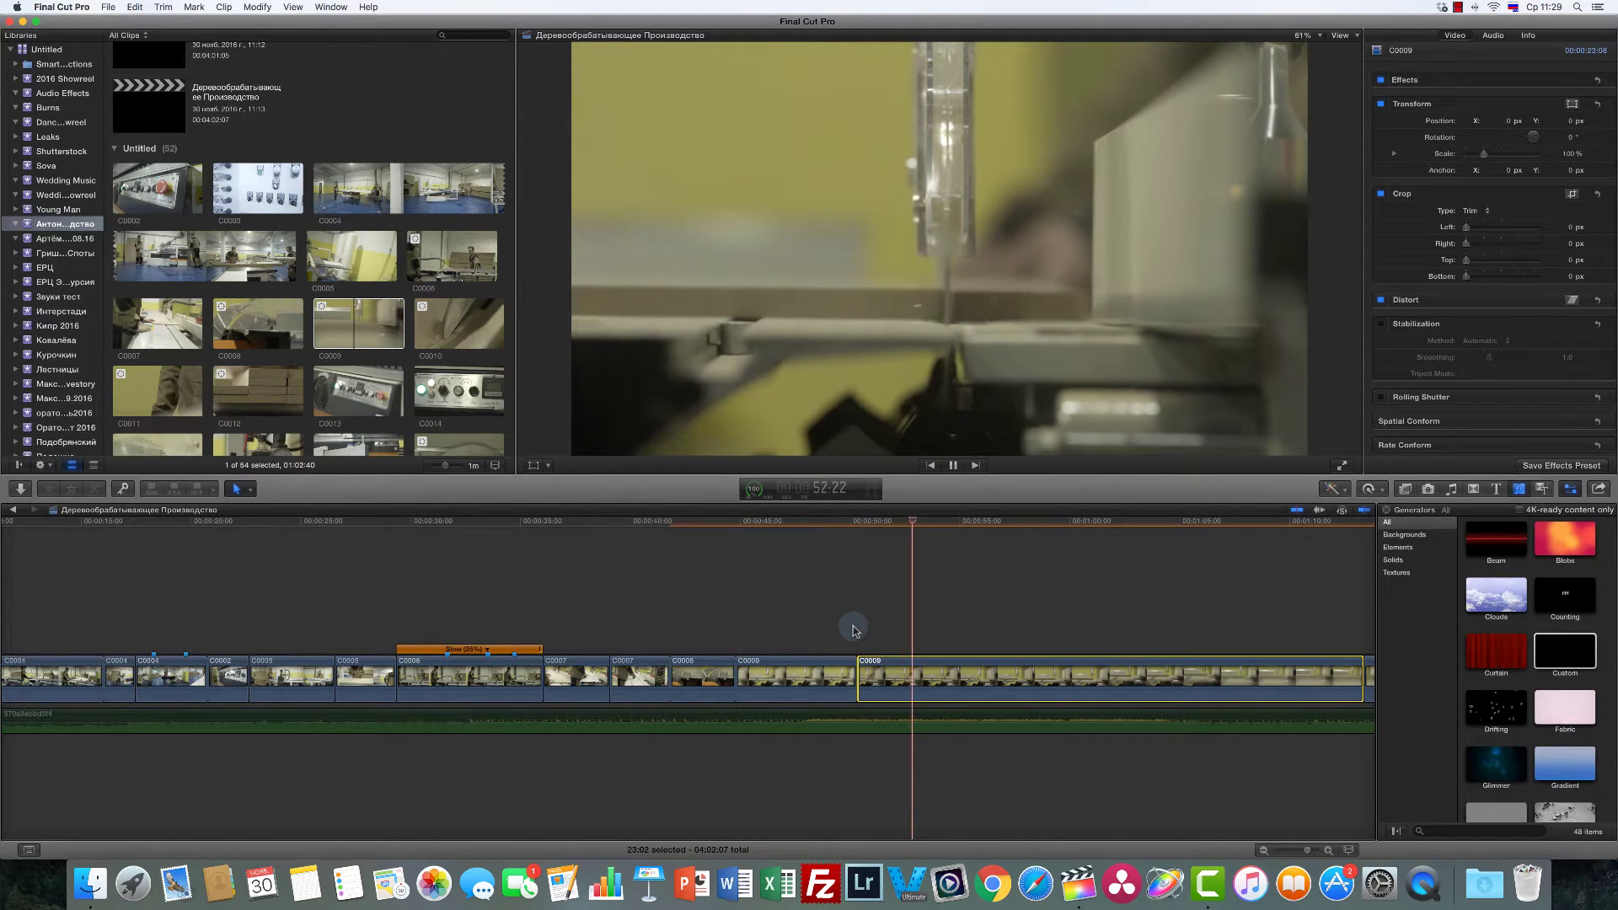
pyautogui.click(937, 679)
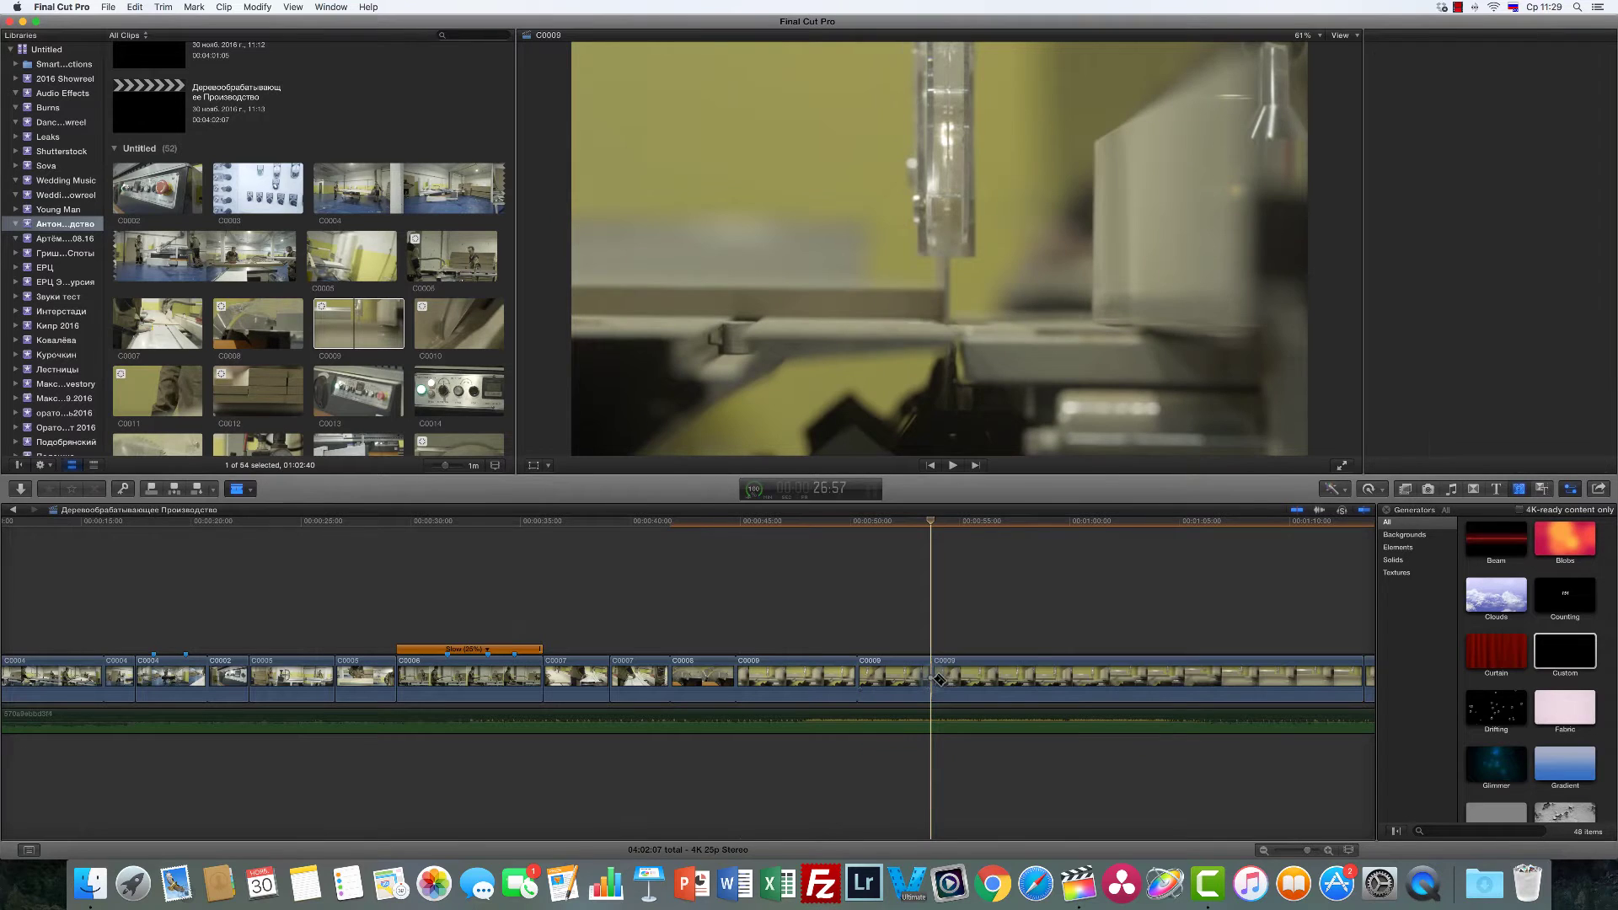
pyautogui.hscroll(1, 1072, 686)
pyautogui.hscroll(5, 1072, 686)
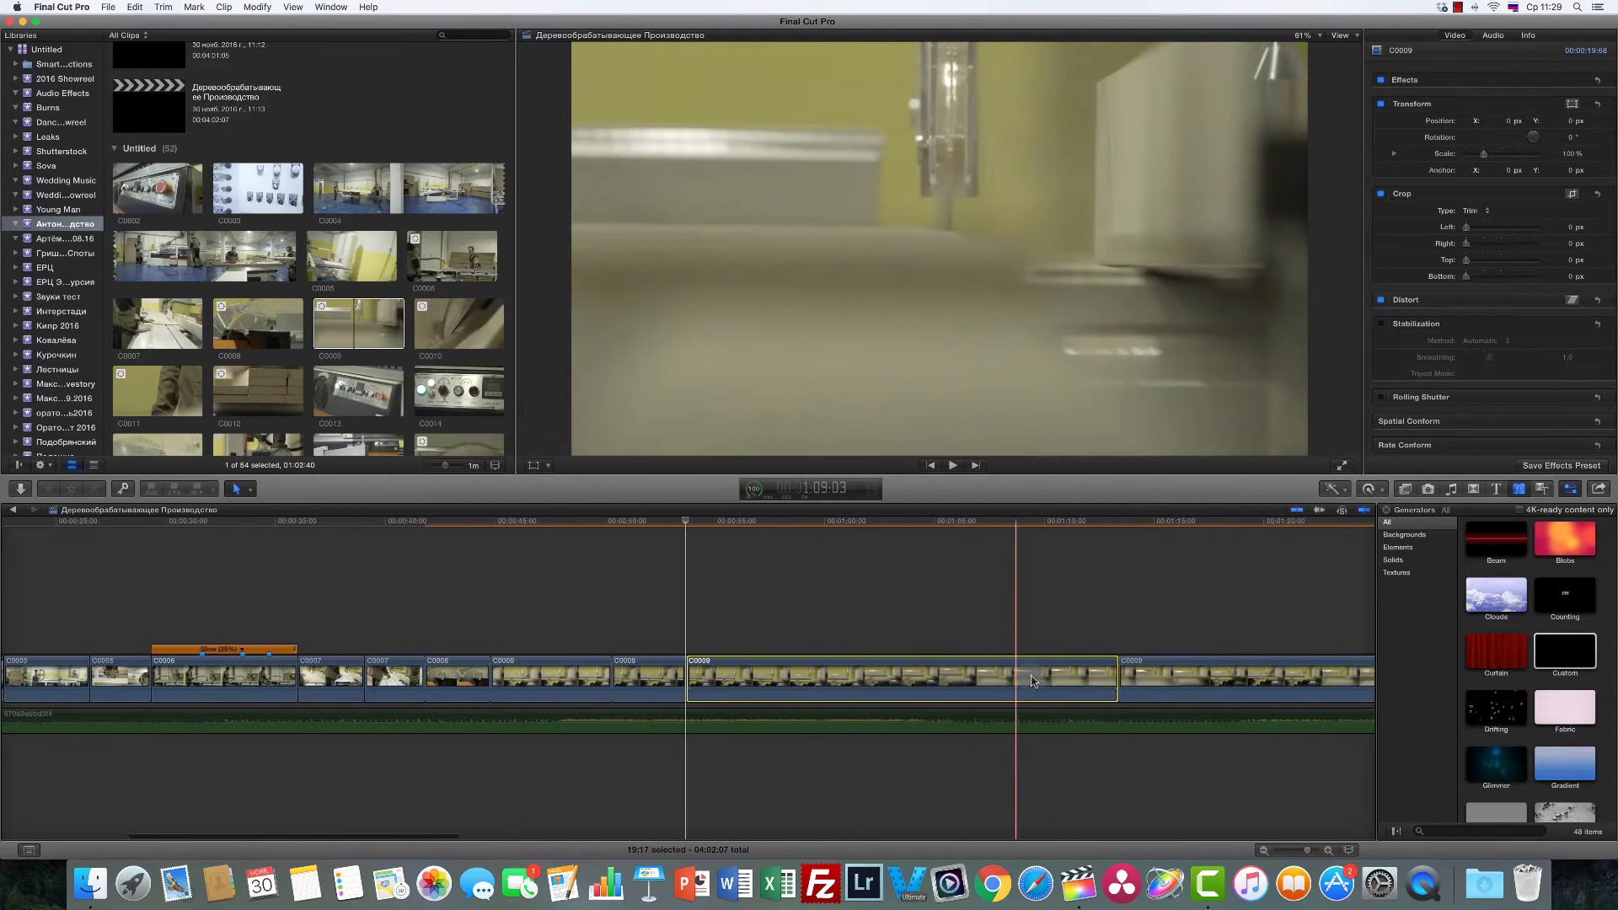
pyautogui.press('Delete')
# Step: Split the remaining C0009 footage and delete the unwanted parts to leave a closing segment of about 2.4 seconds
pyautogui.press('b')
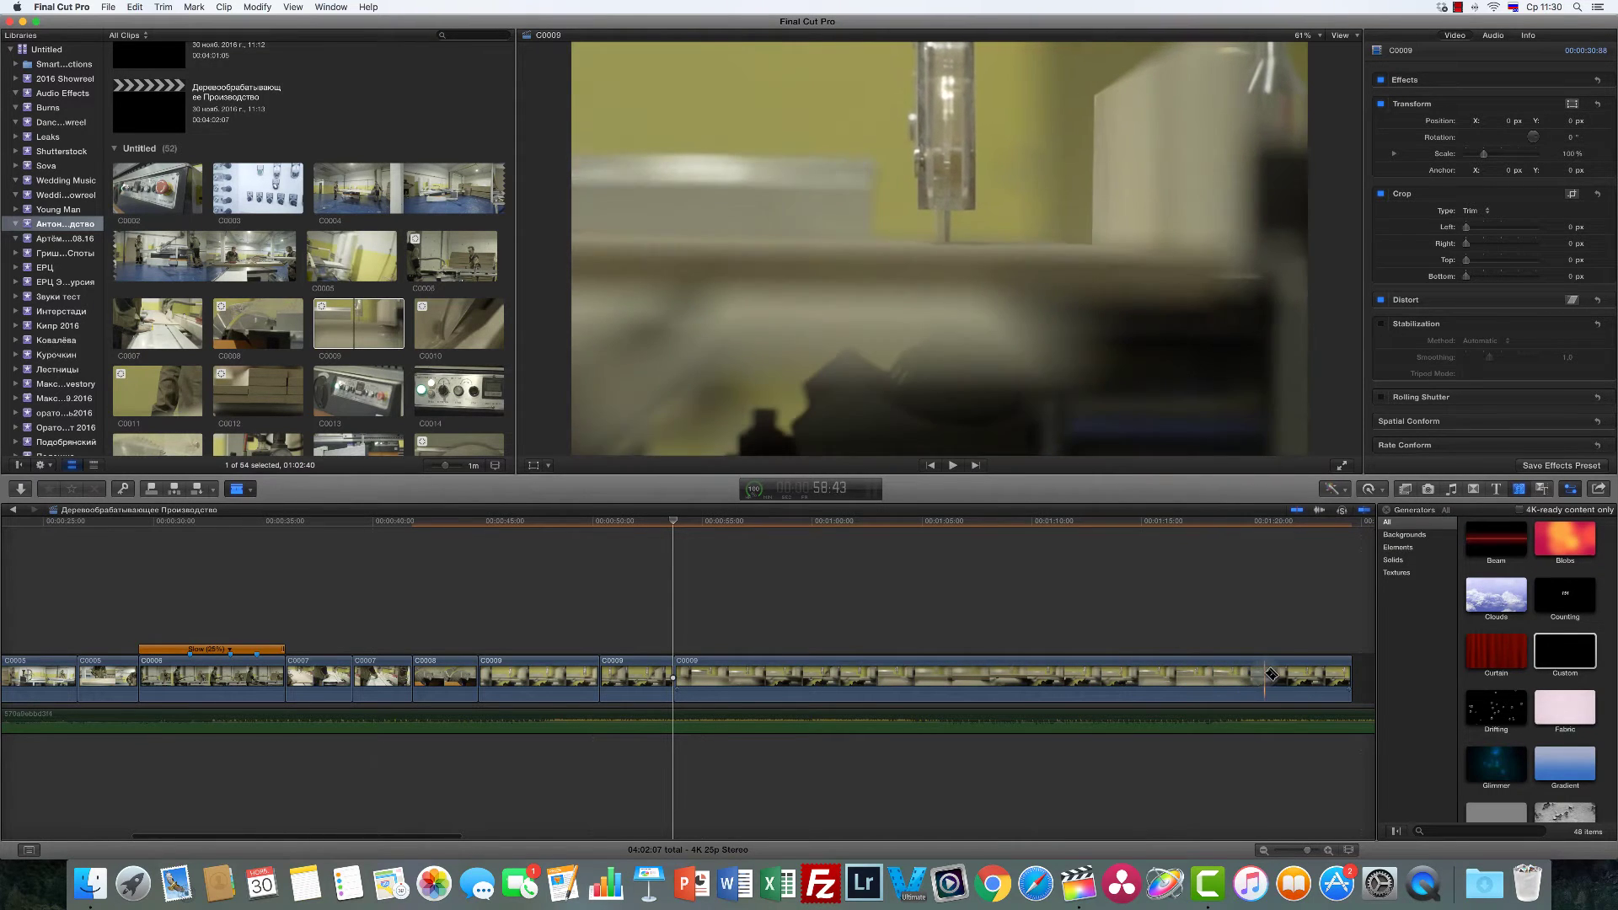
pyautogui.click(1317, 674)
pyautogui.press('a')
pyautogui.click(1271, 678)
pyautogui.press('Delete')
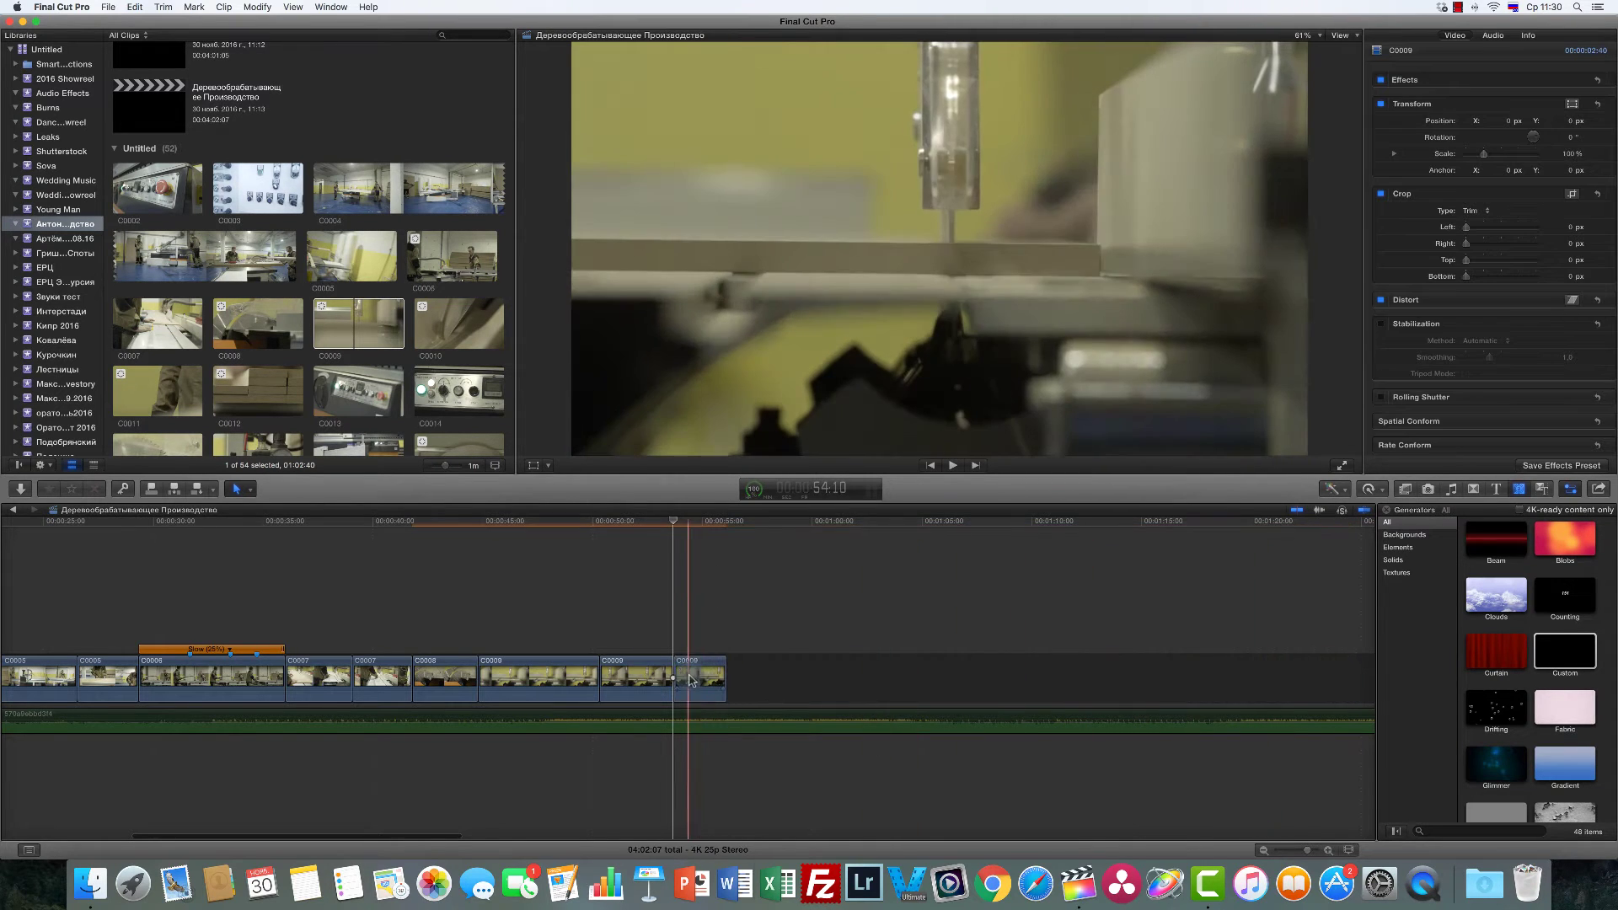
# Step: Slow the closing C0009 segment down to 9:13 and cut it back to about its first 6 seconds
pyautogui.press('super+z')
pyautogui.press('space')
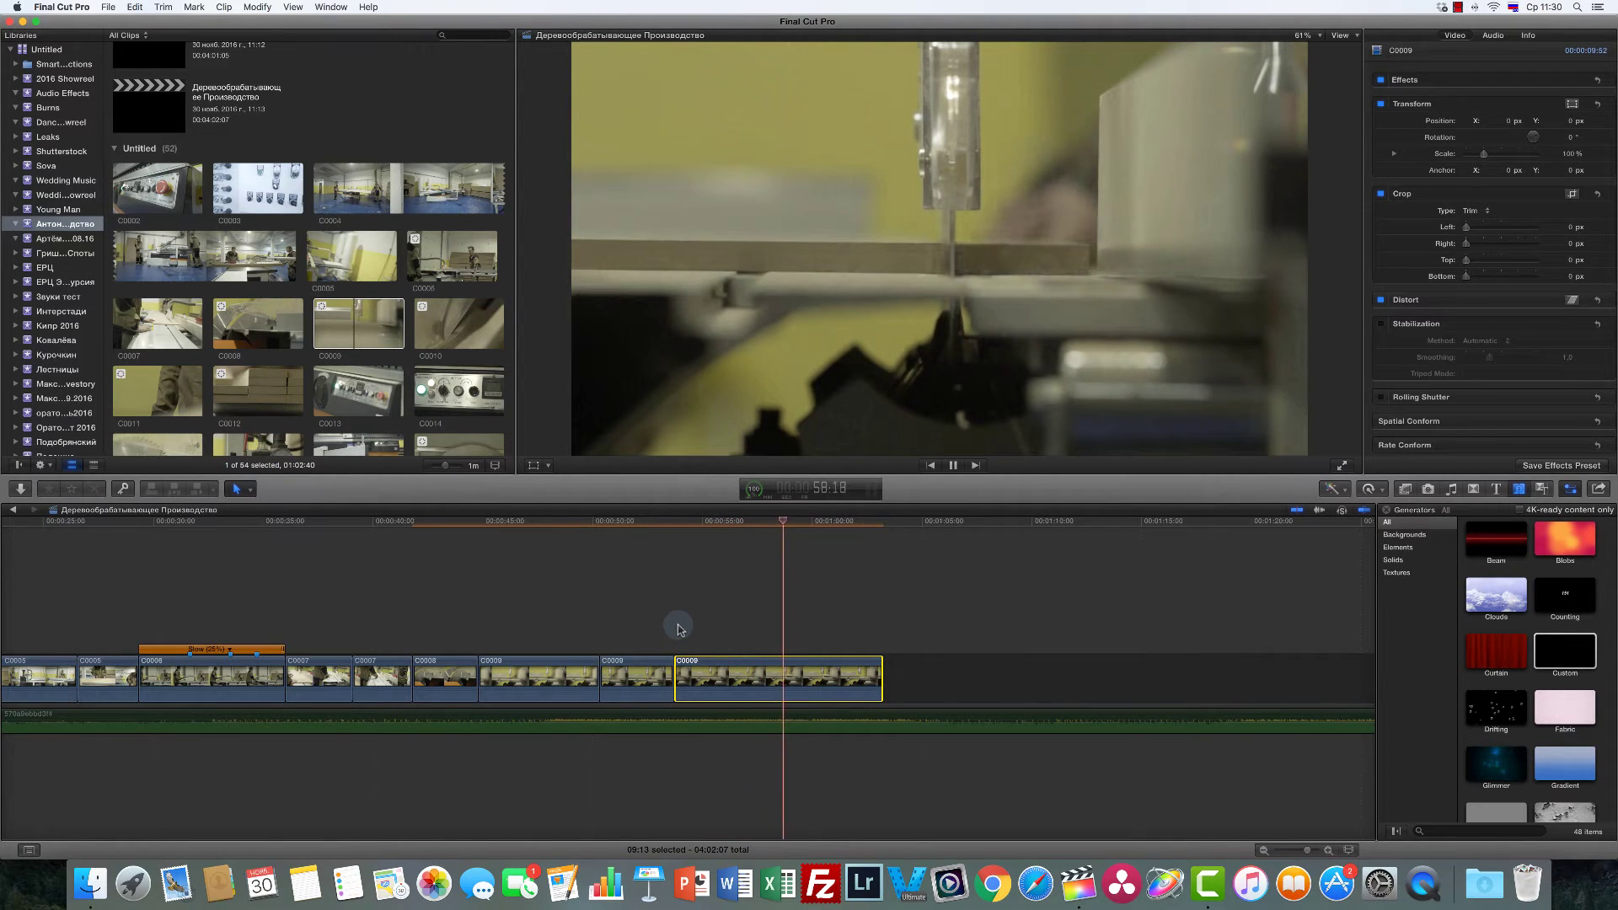
pyautogui.click(807, 674)
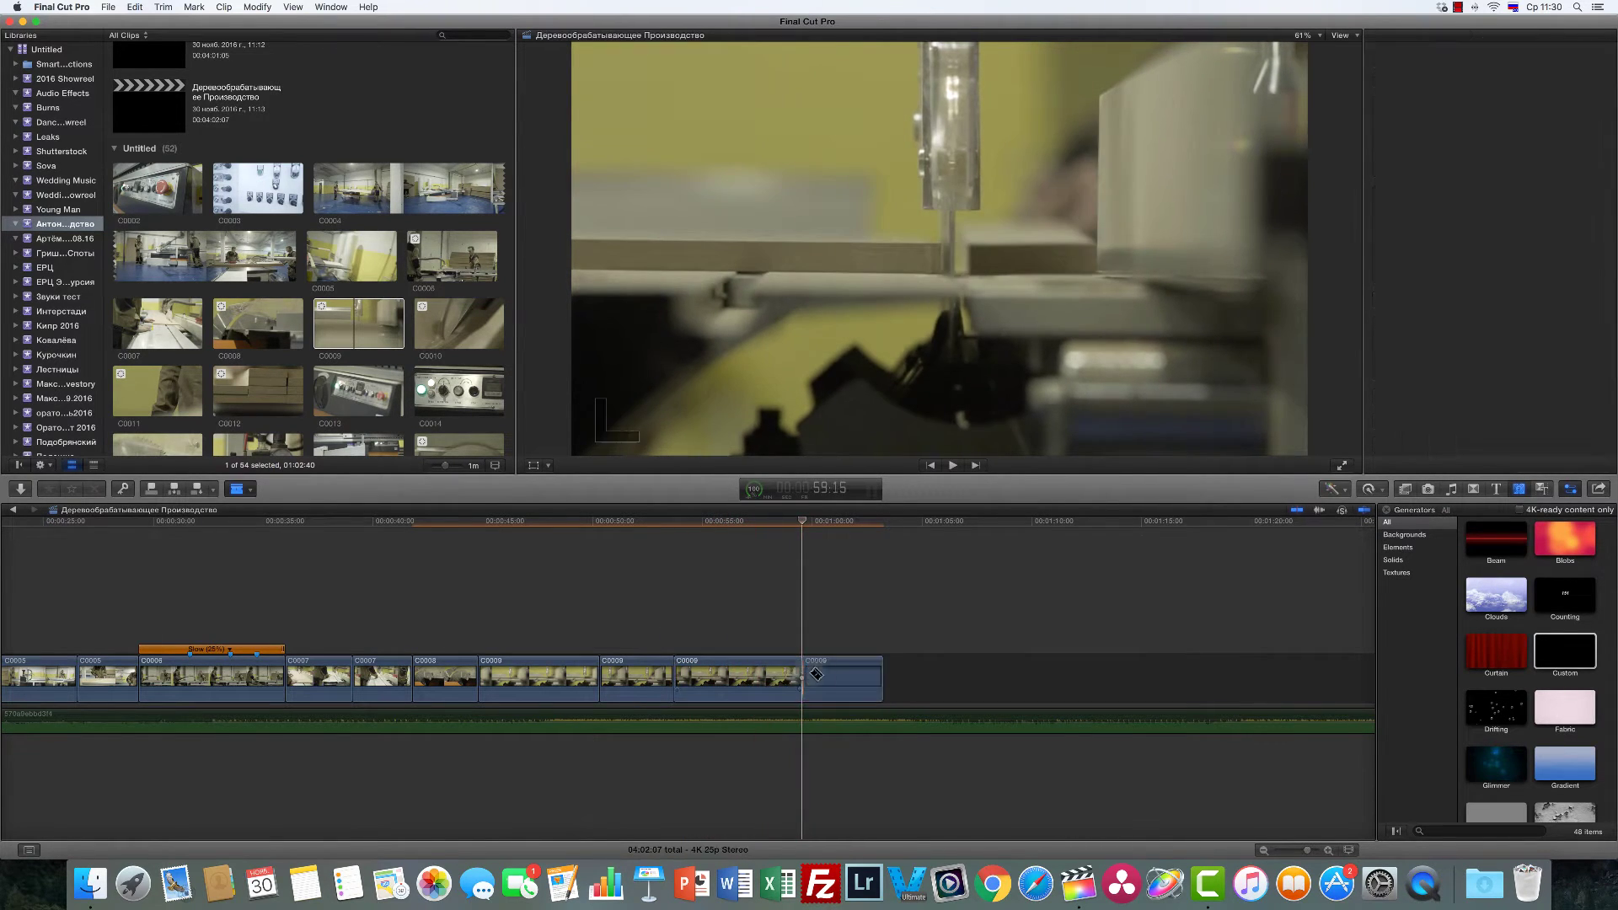
pyautogui.press('a')
pyautogui.click(842, 678)
pyautogui.press('Delete')
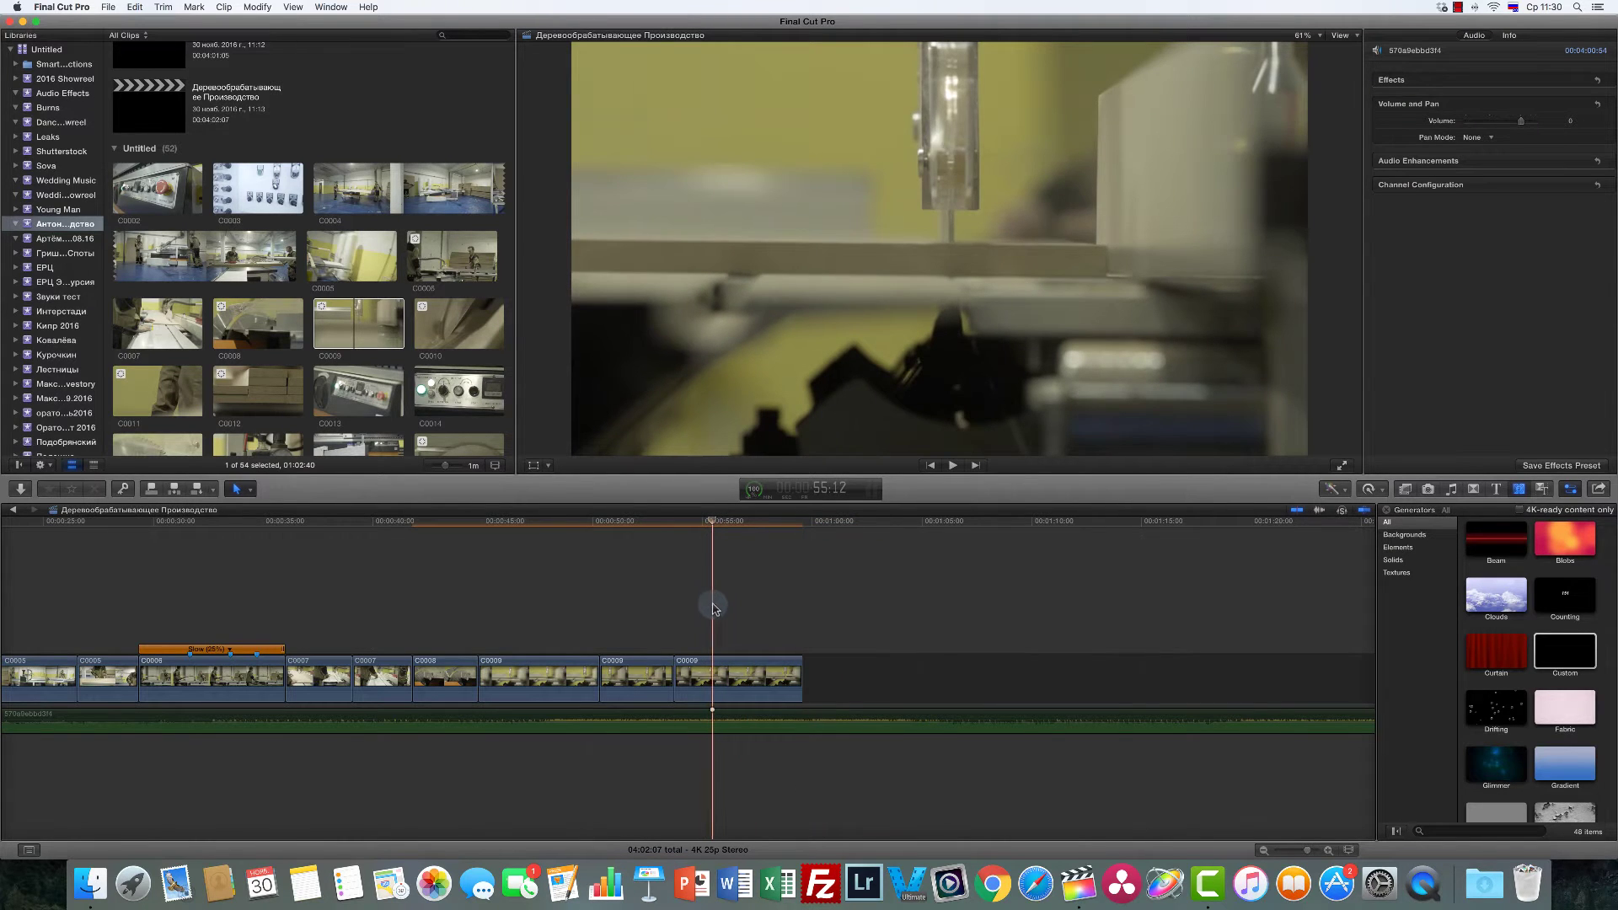
# Step: Append C0010 after the last C0009 segment
pyautogui.click(712, 607)
pyautogui.click(425, 320)
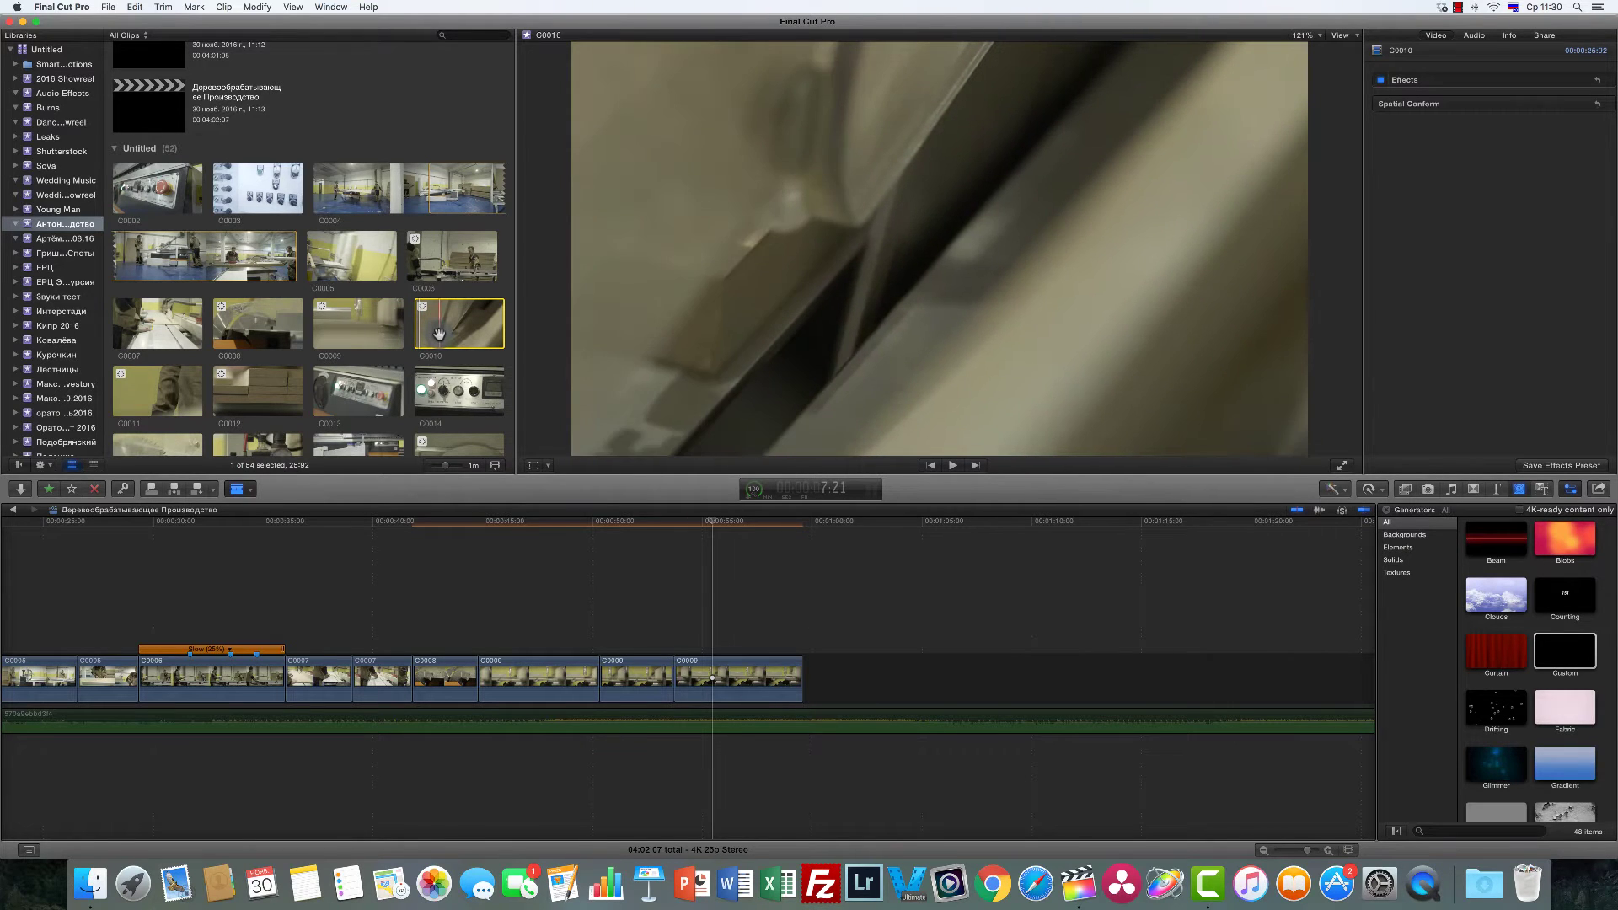
pyautogui.moveTo(438, 334); pyautogui.dragTo(830, 674)
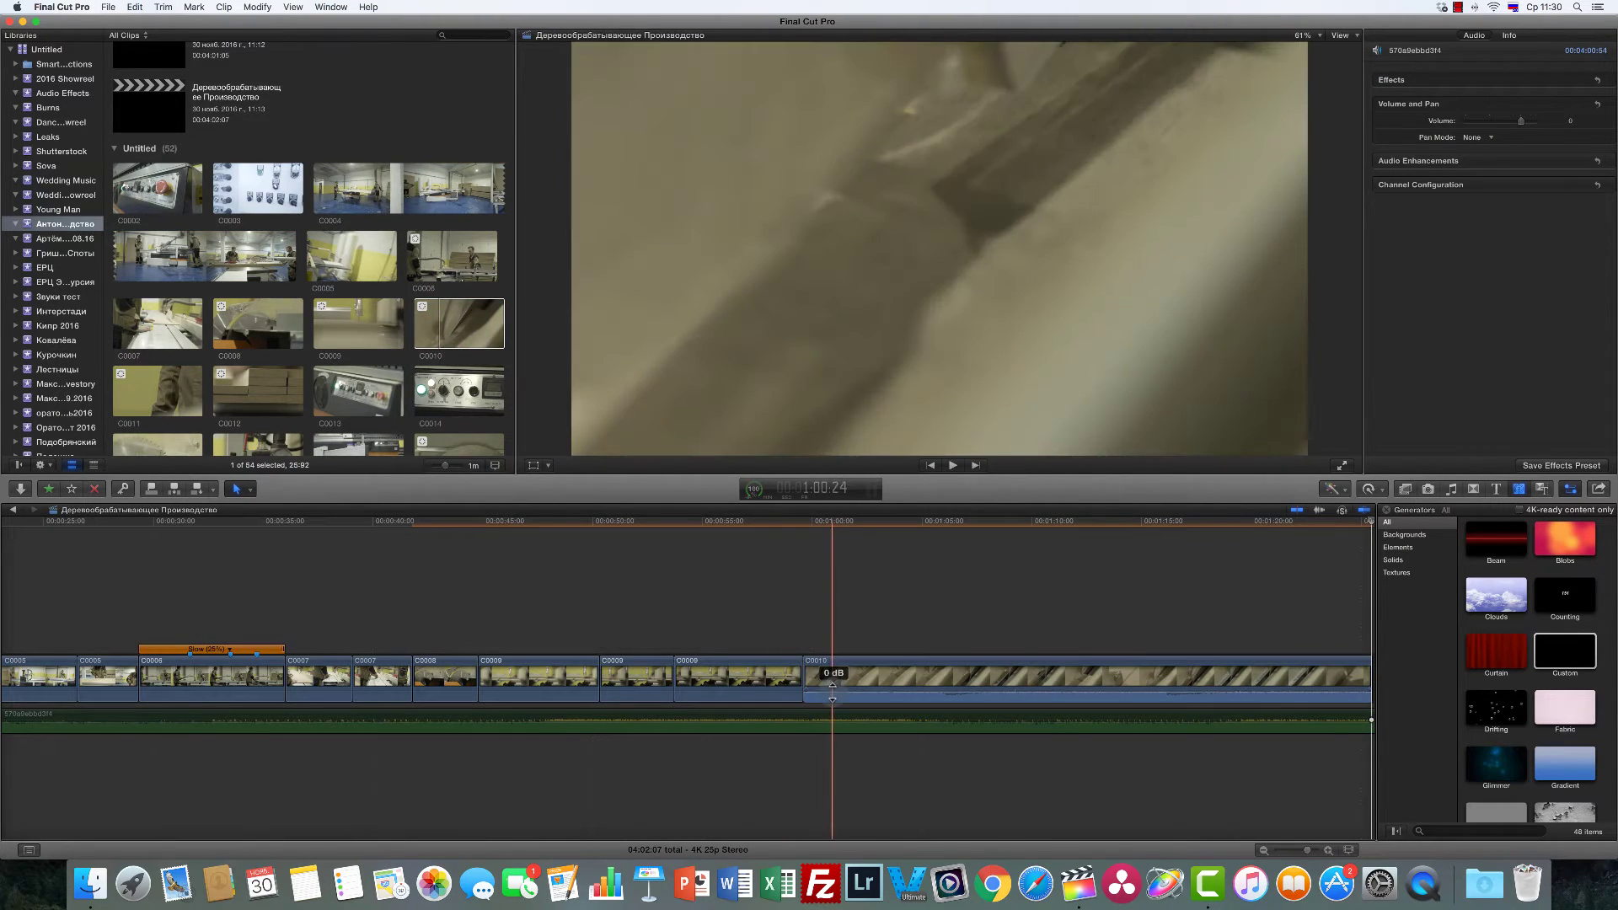
pyautogui.hscroll(3, 792, 620)
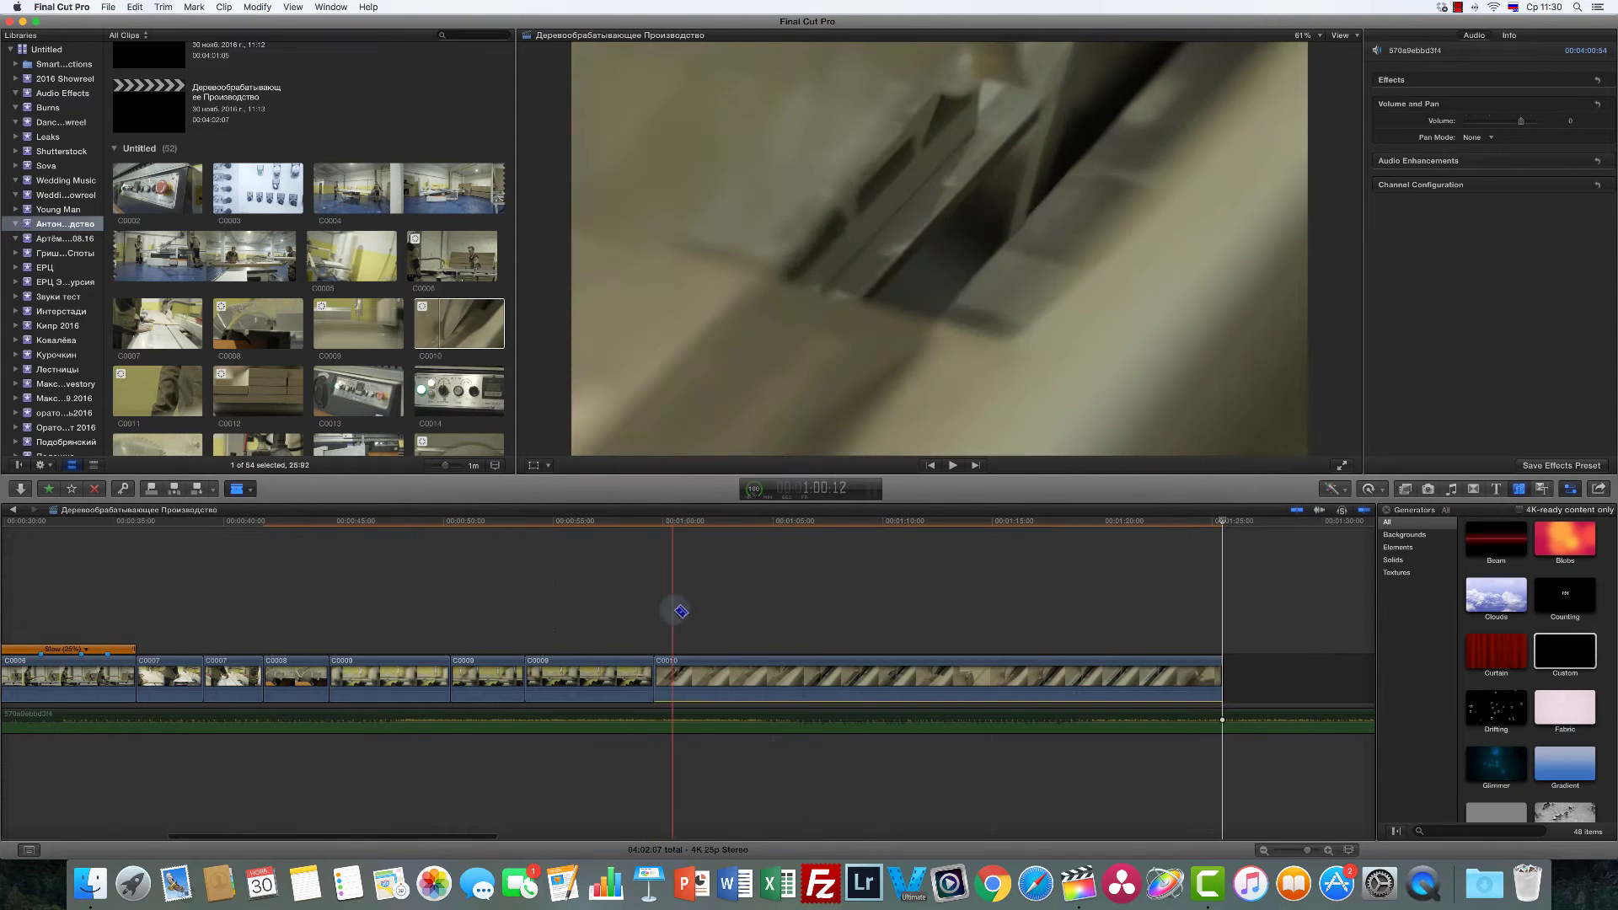
# Step: Remove the unwanted opening of C0010 and split the clip about 2.5 seconds after its new start
pyautogui.press('h')
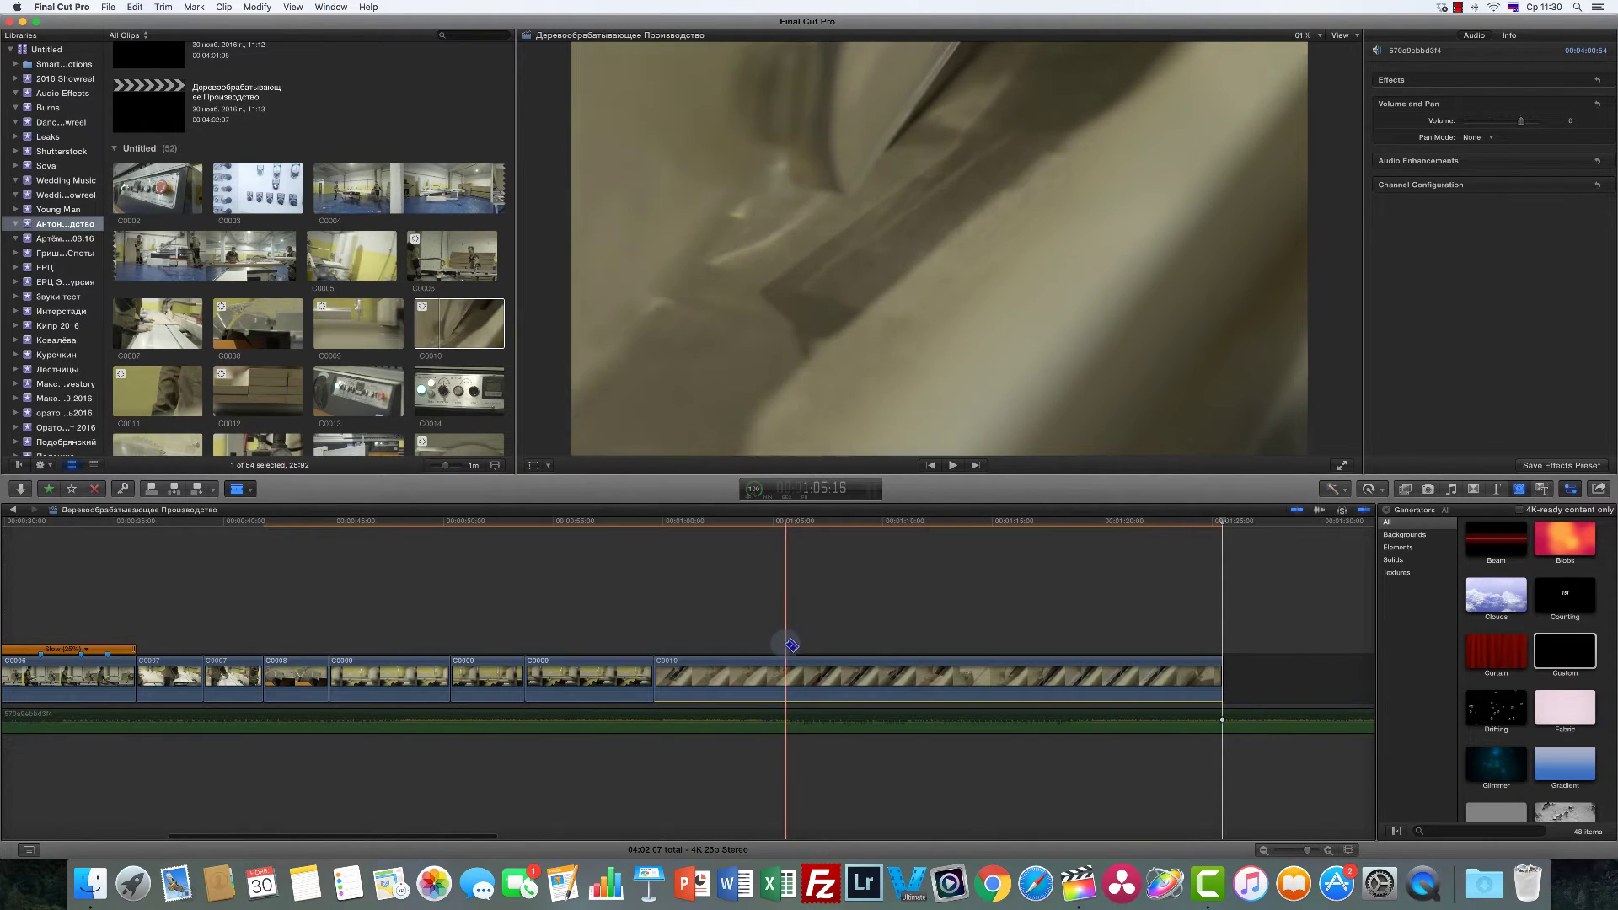
pyautogui.click(715, 678)
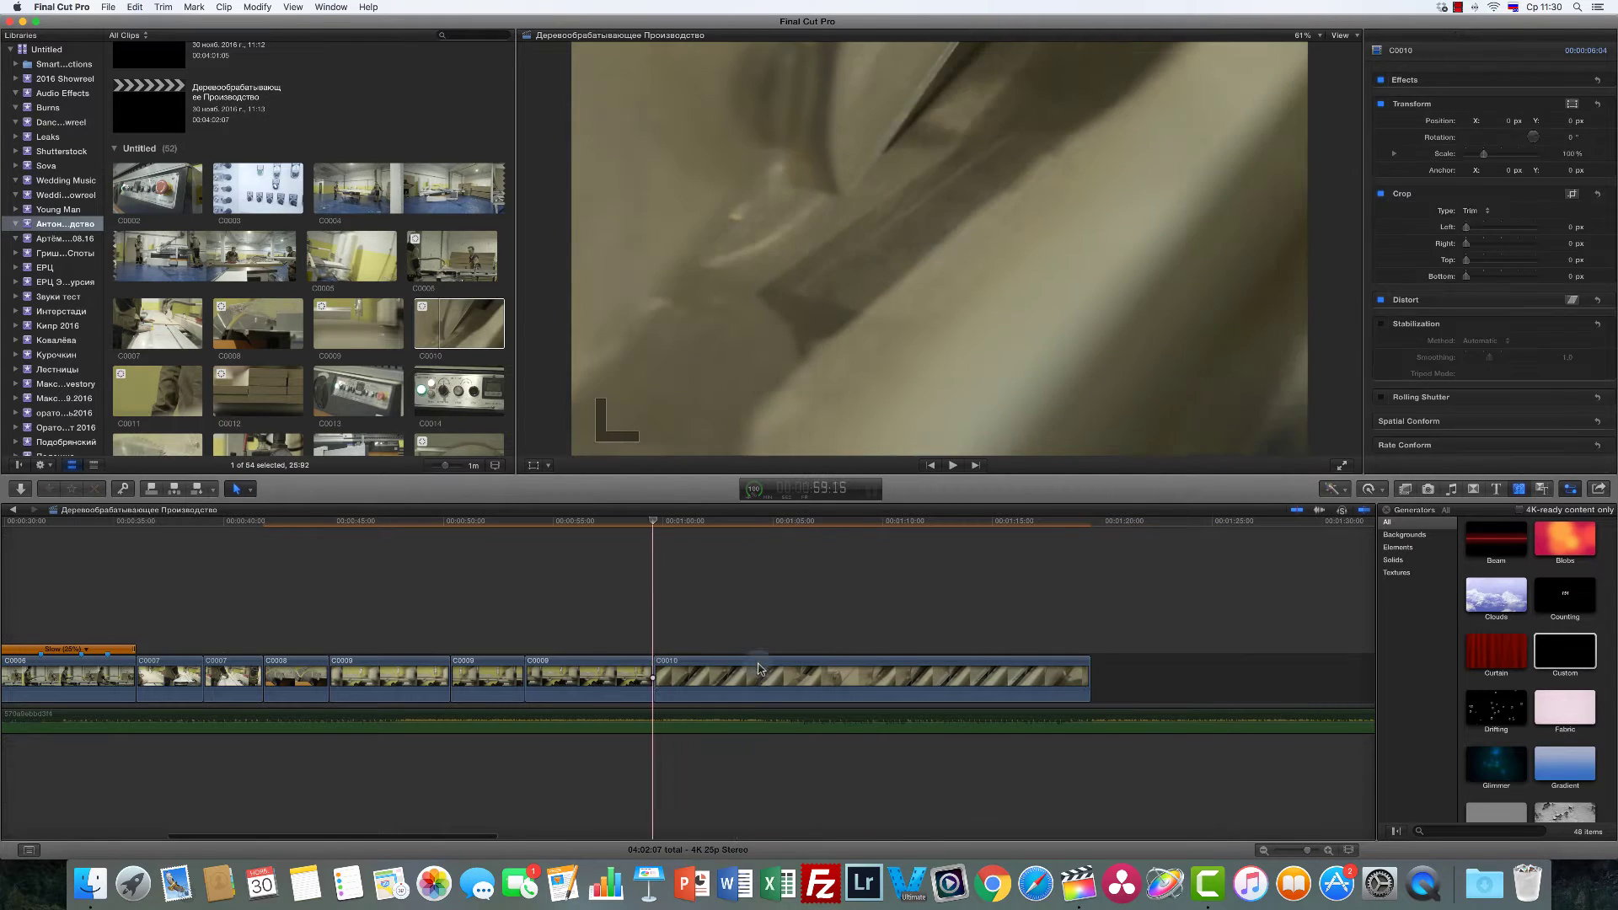
pyautogui.press('alt+super+m')
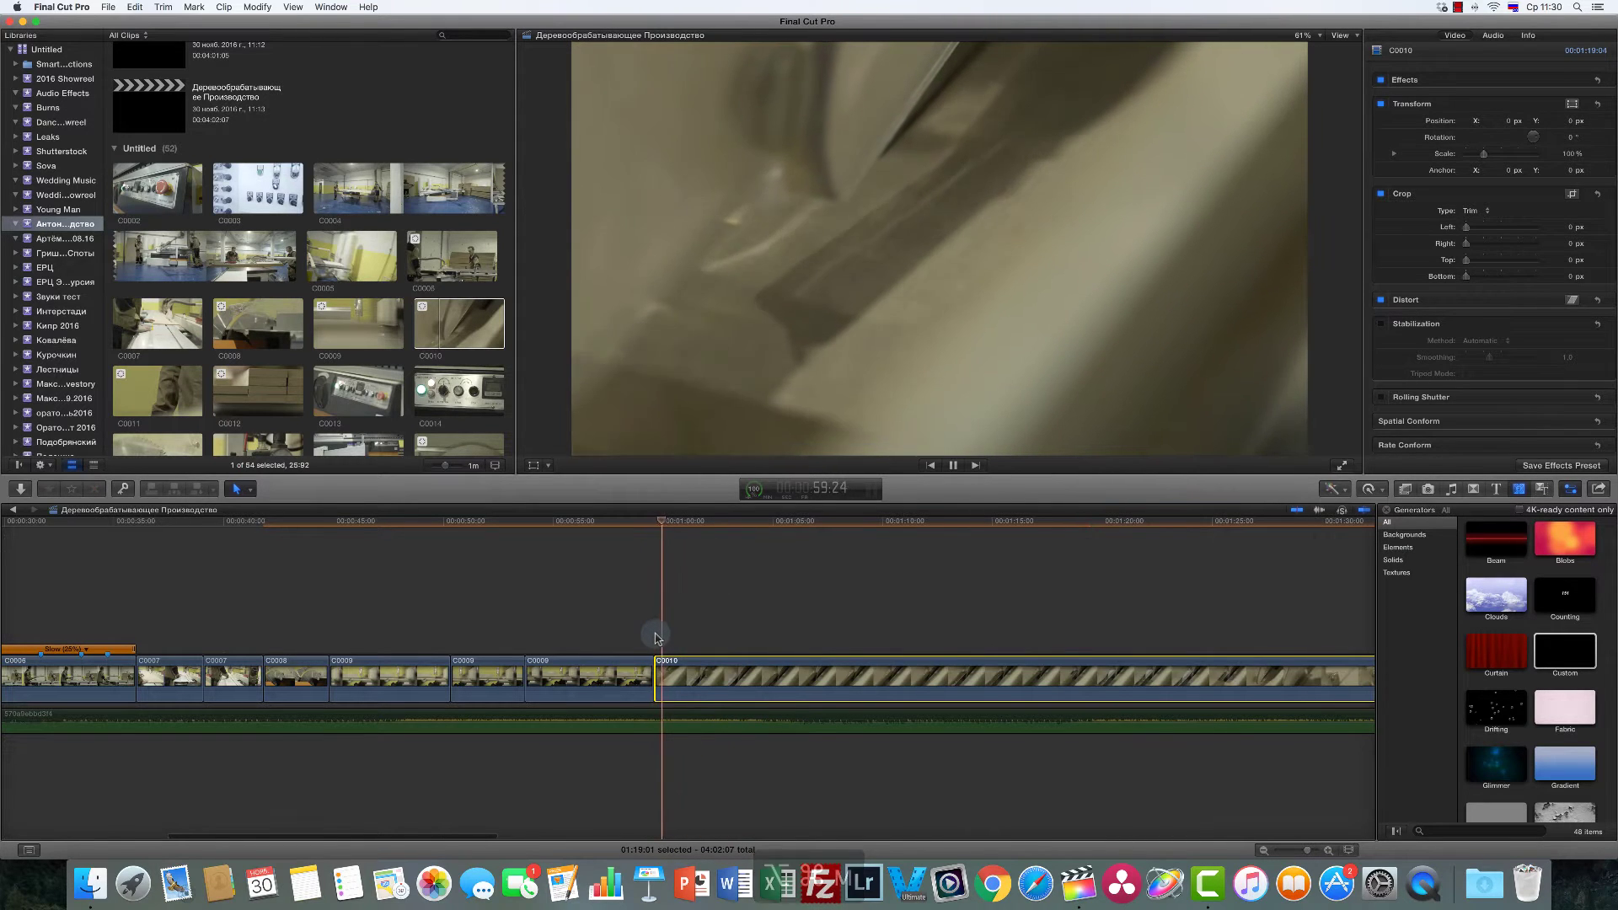
pyautogui.press('space')
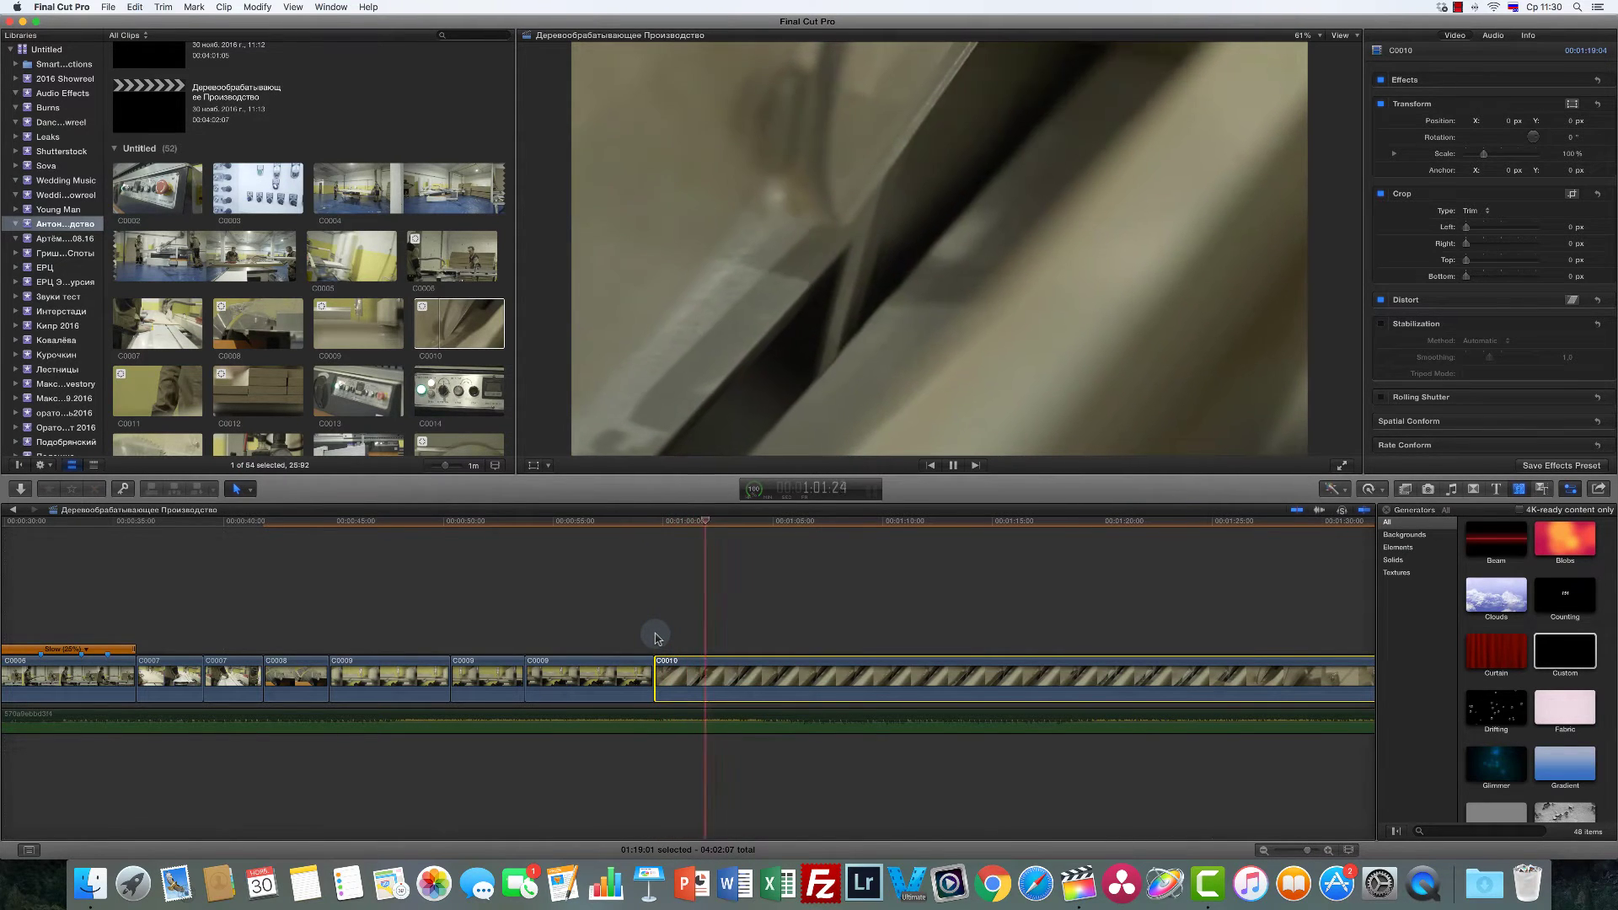
pyautogui.press('space')
pyautogui.press('b')
pyautogui.click(710, 676)
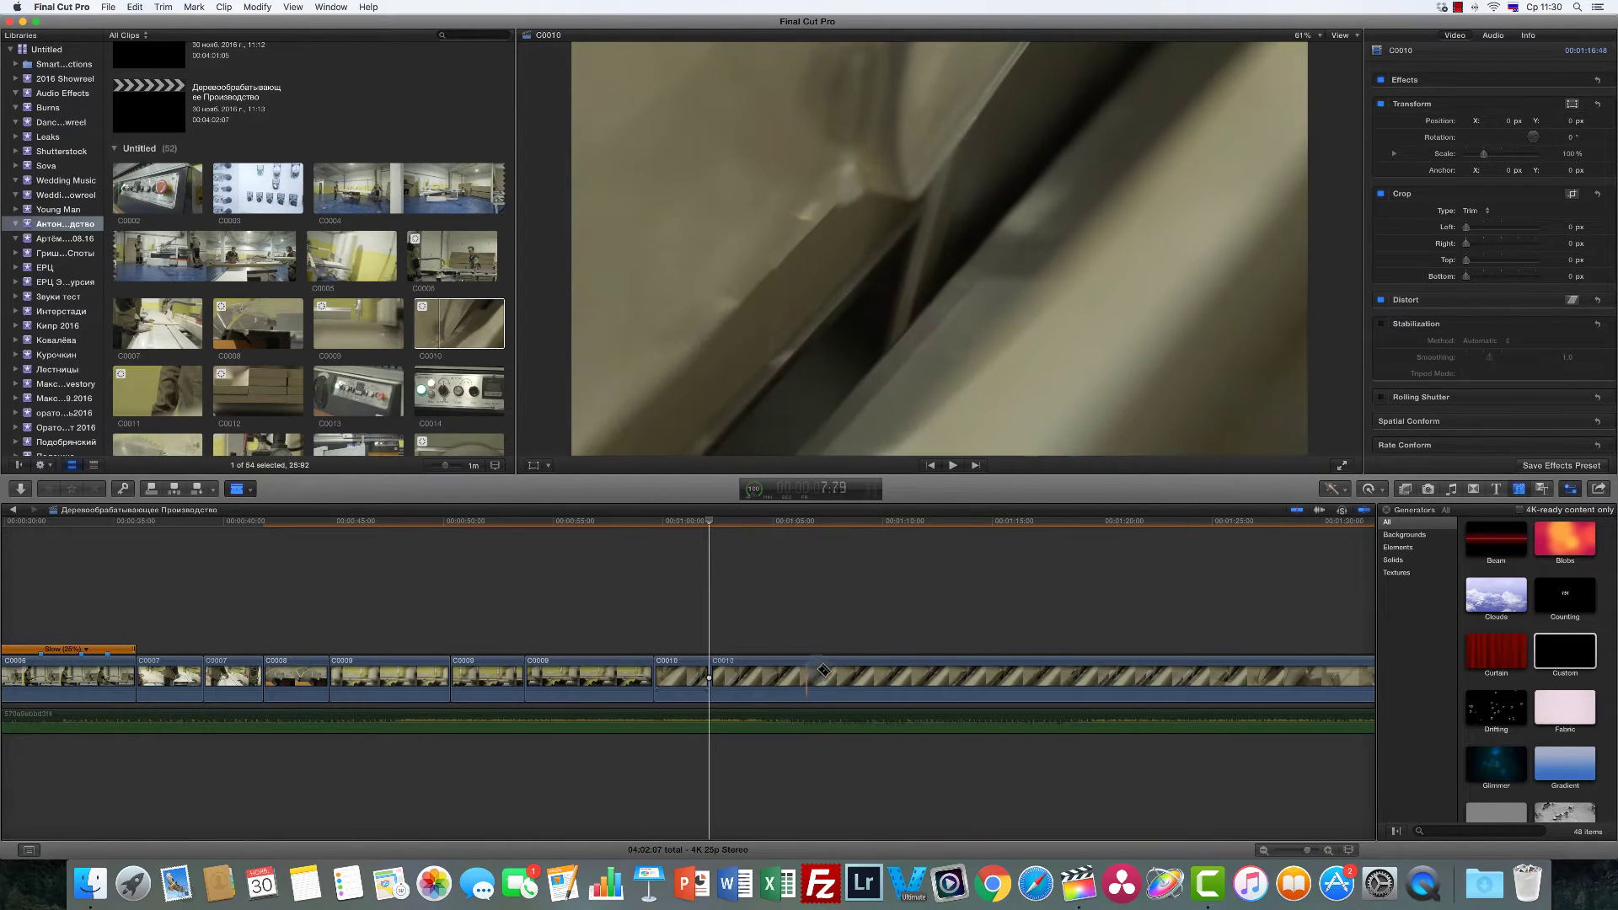
# Step: Split the remaining C0010 footage further along and delete everything after the opening segment of about 2.5 seconds
pyautogui.hscroll(3, 927, 666)
pyautogui.hscroll(2, 1040, 662)
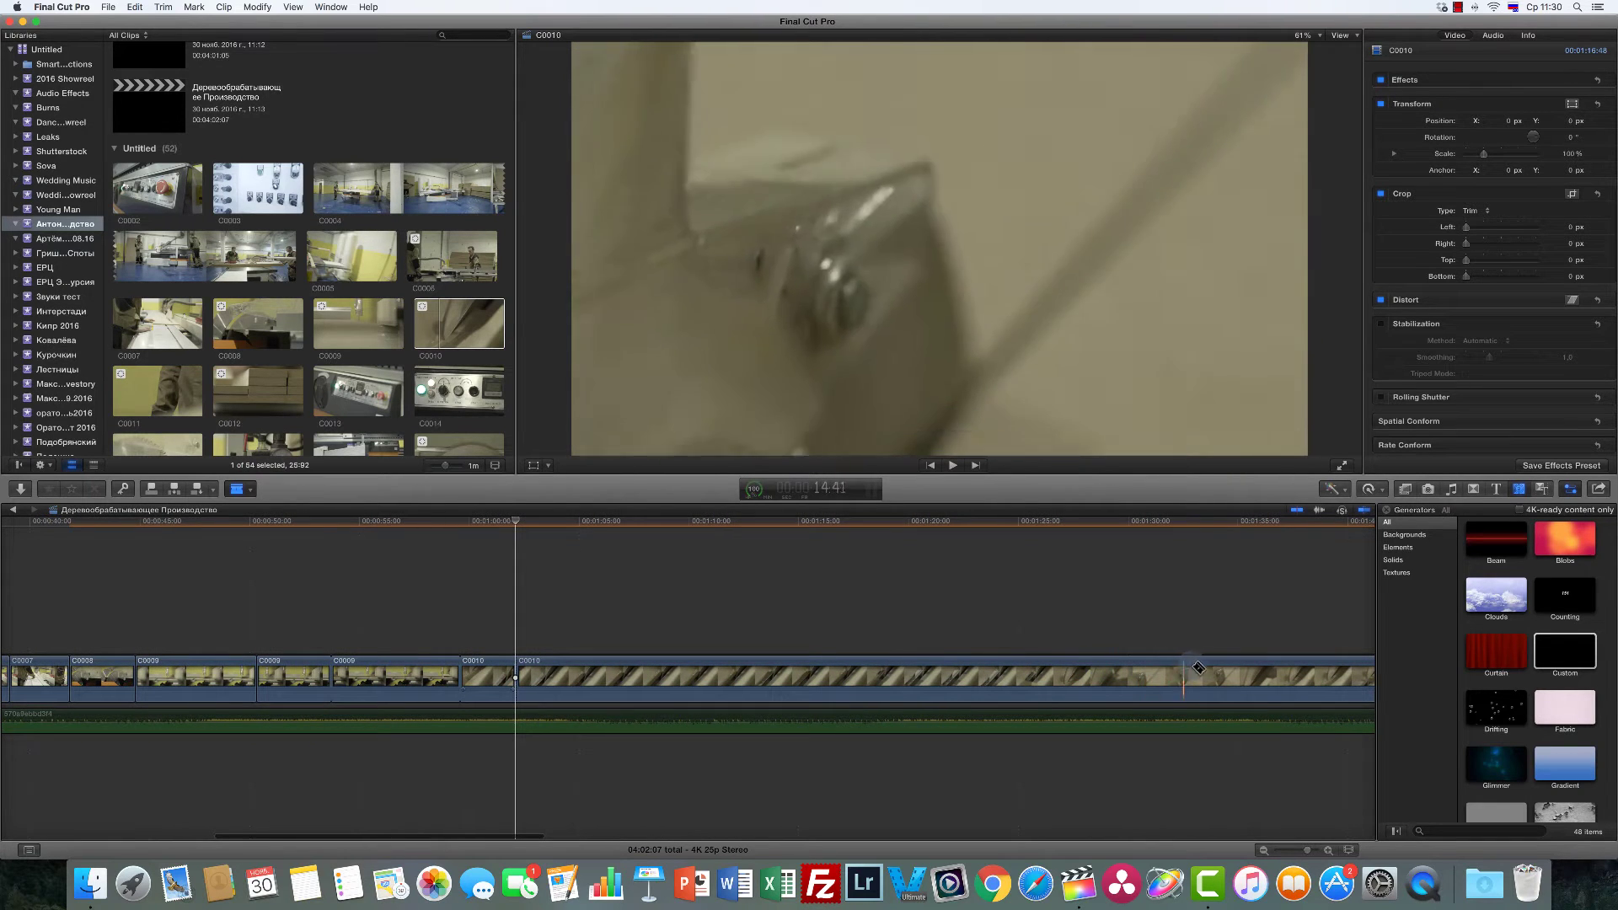
pyautogui.hscroll(3, 1171, 669)
pyautogui.hscroll(2, 1180, 678)
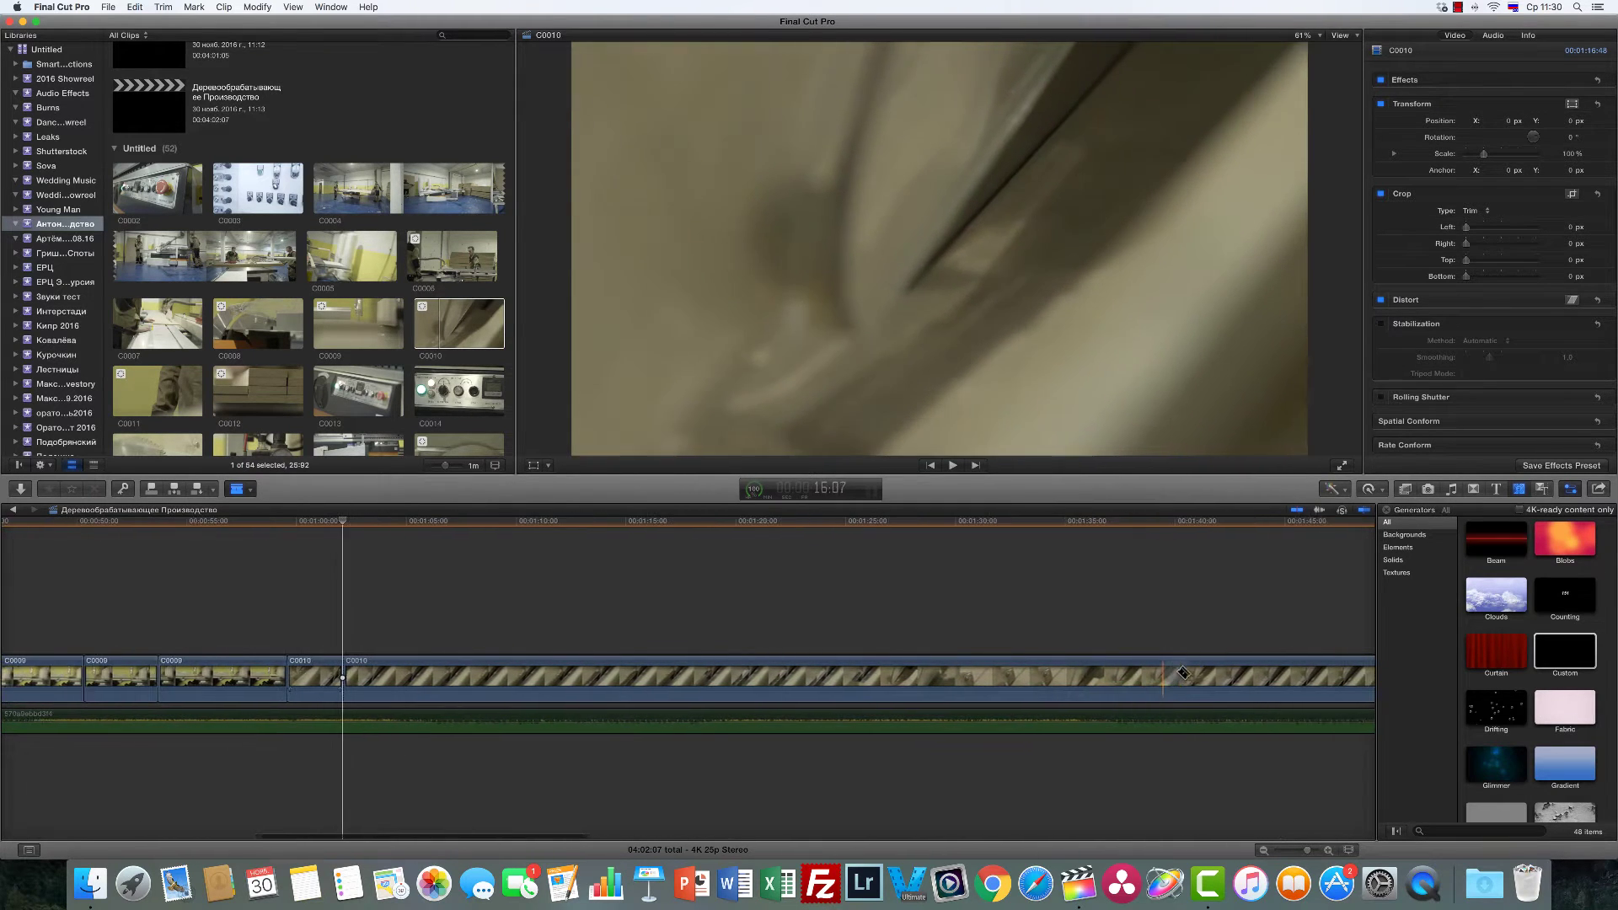
pyautogui.click(1153, 678)
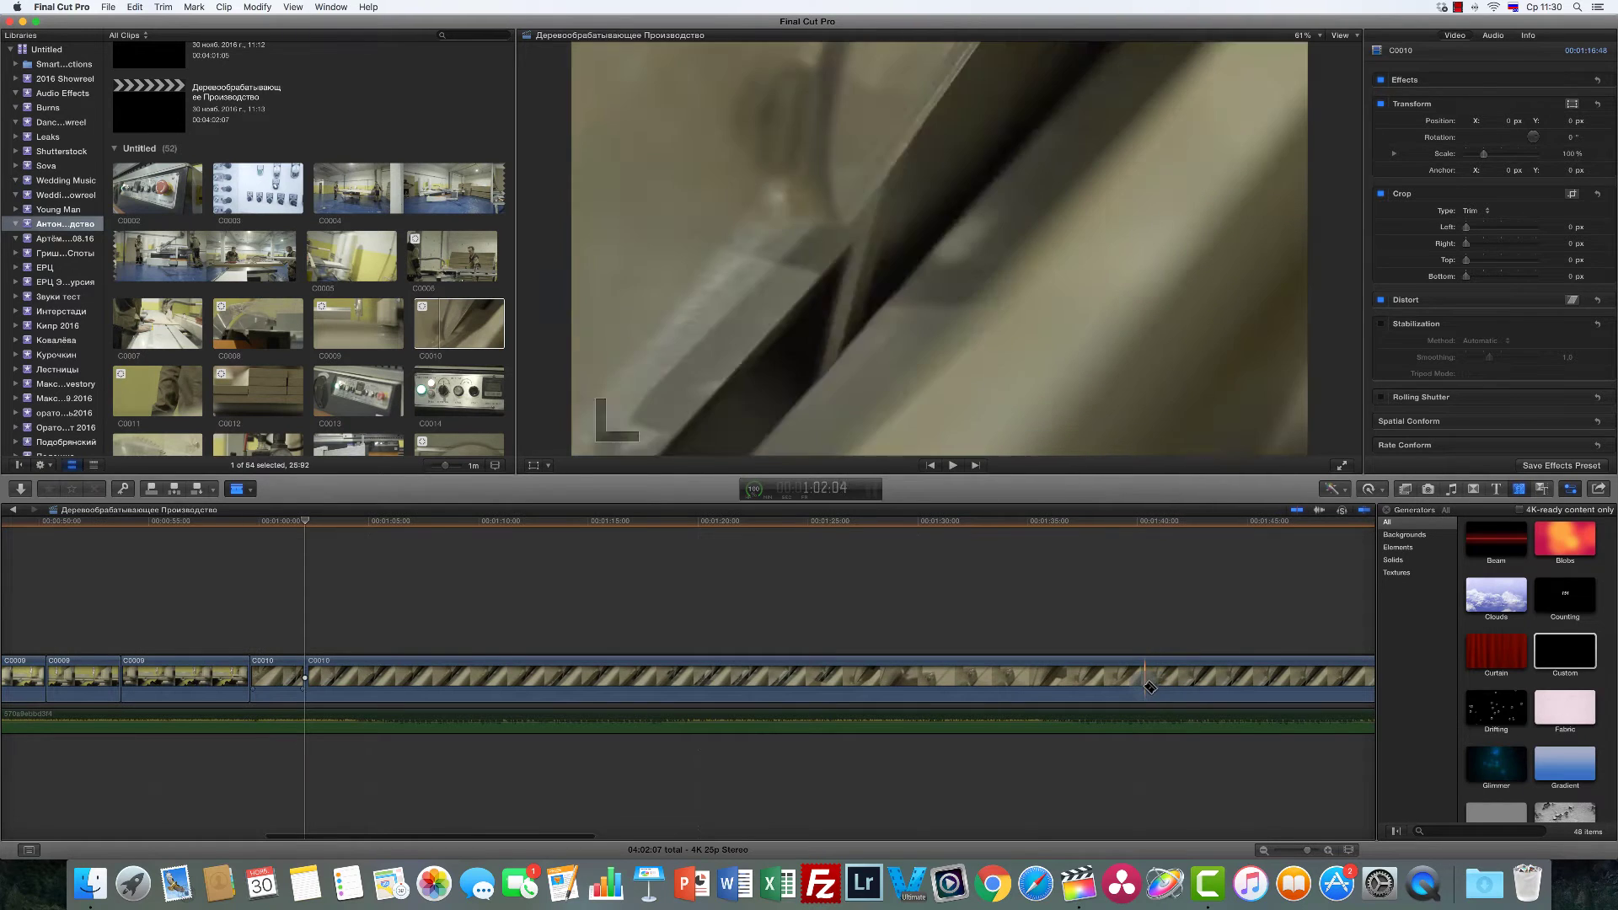
pyautogui.press('a')
pyautogui.press('Delete')
pyautogui.press('r')
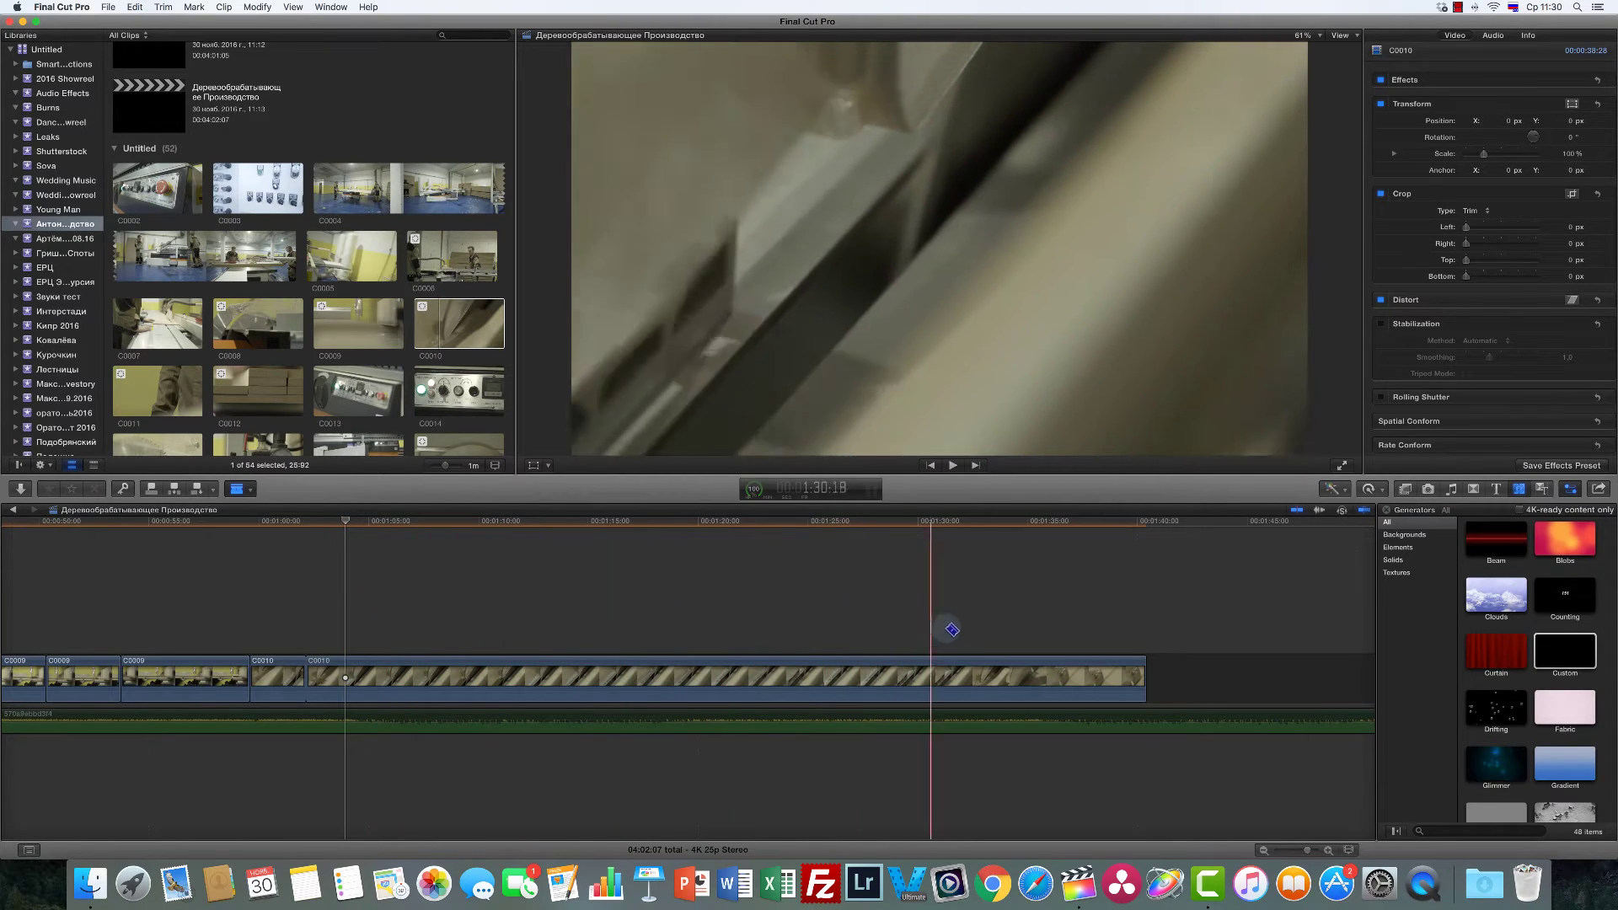
pyautogui.click(1029, 674)
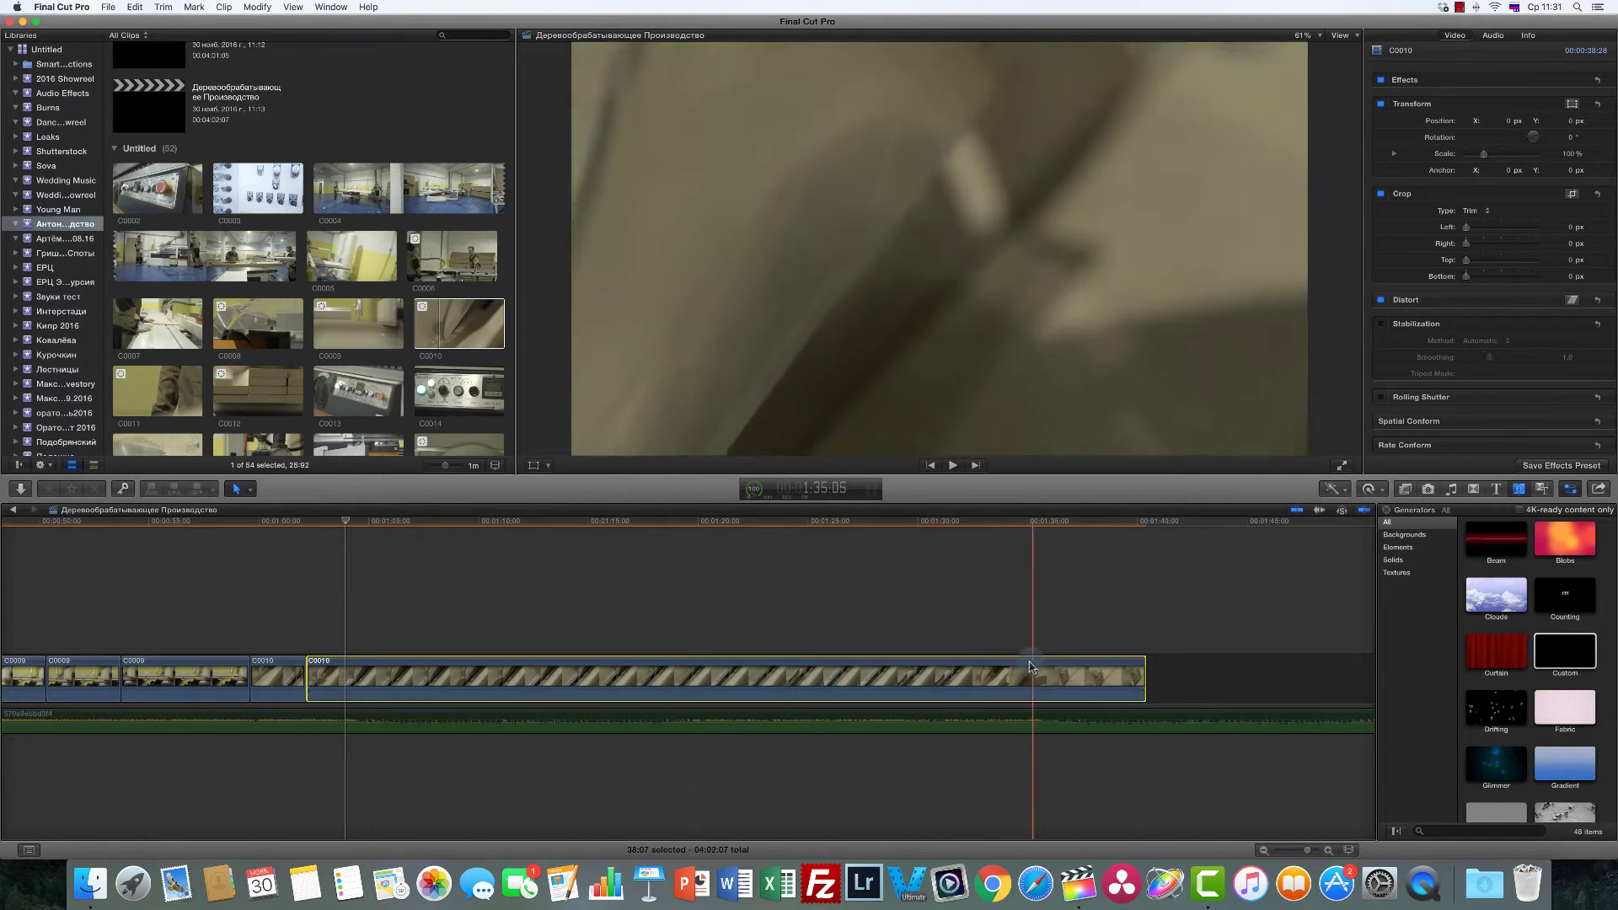
pyautogui.press('Delete')
pyautogui.press('a')
pyautogui.hscroll(-5, 826, 651)
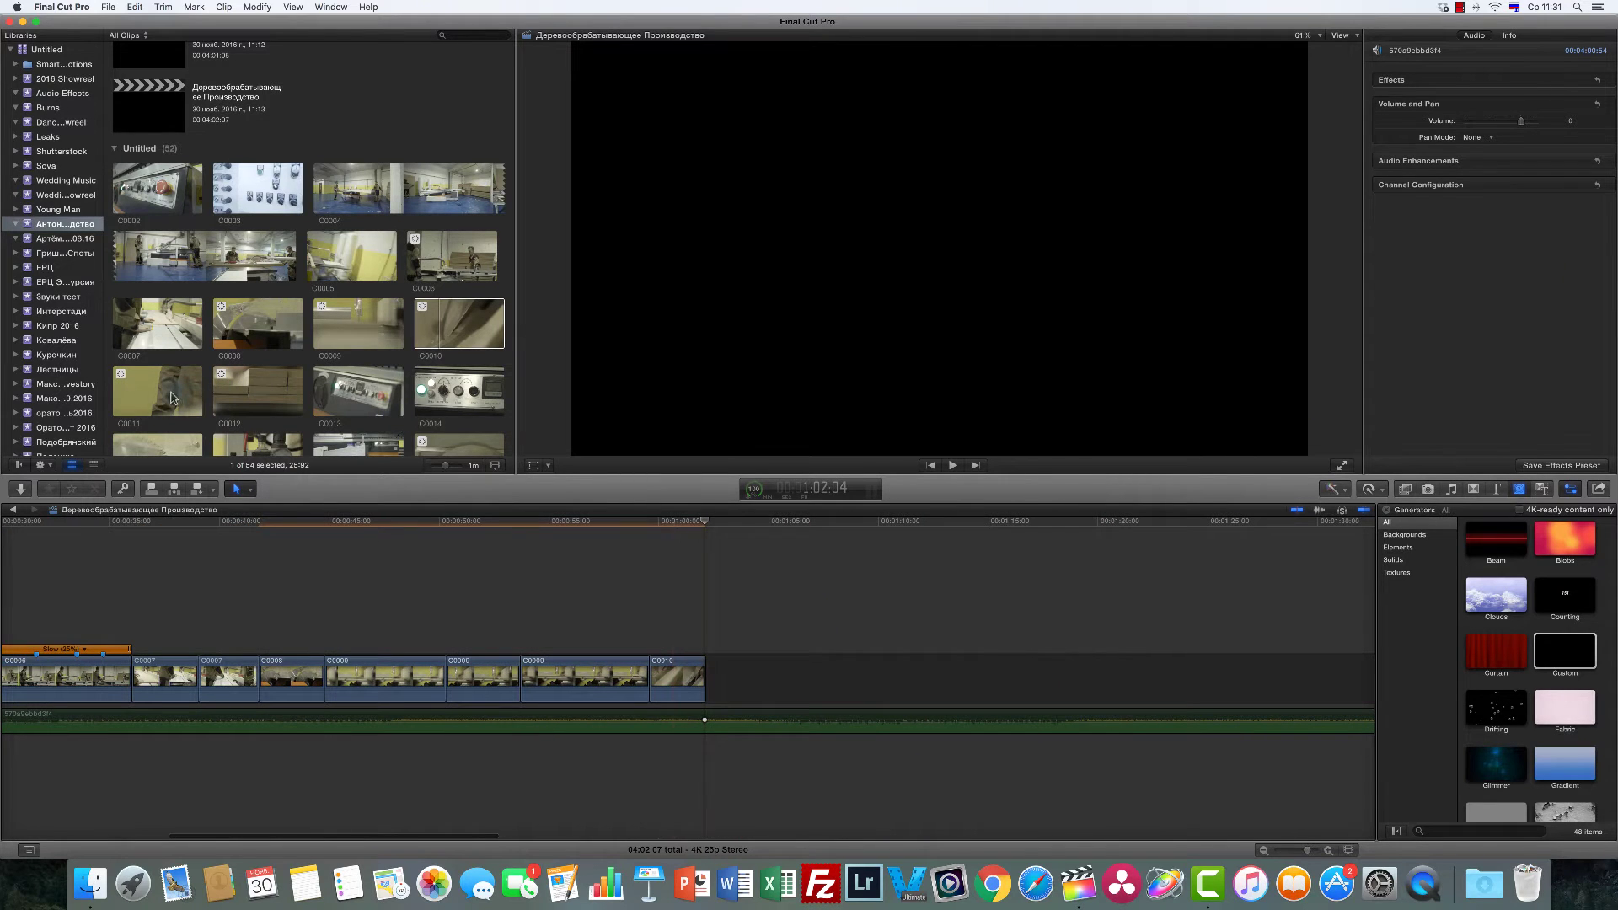
pyautogui.click(172, 398)
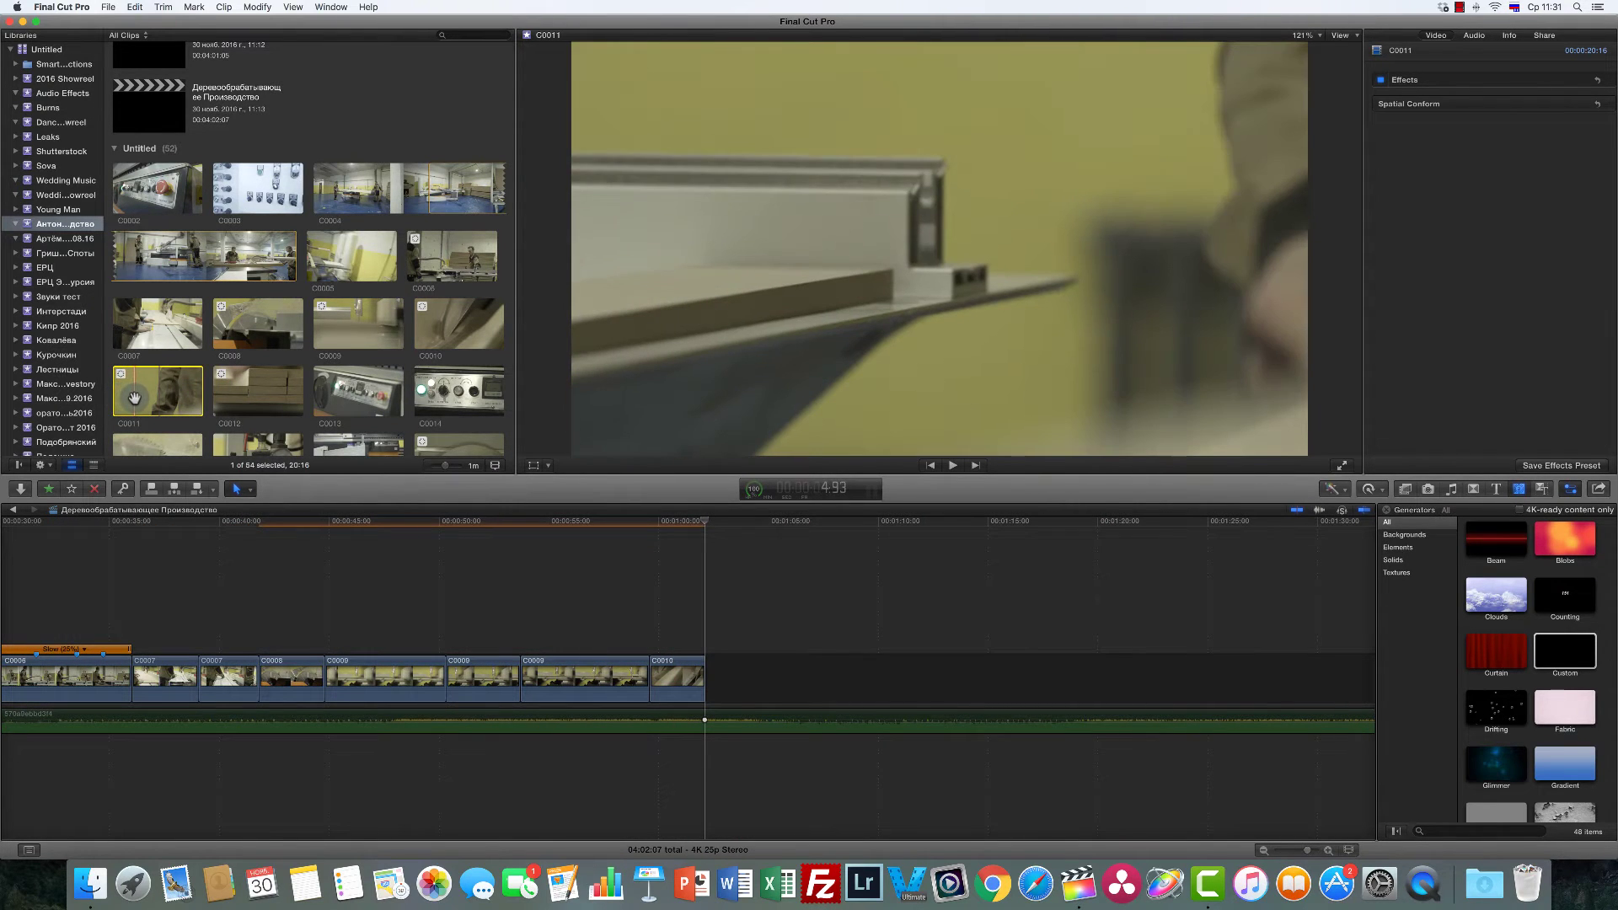
pyautogui.moveTo(133, 398); pyautogui.dragTo(719, 674)
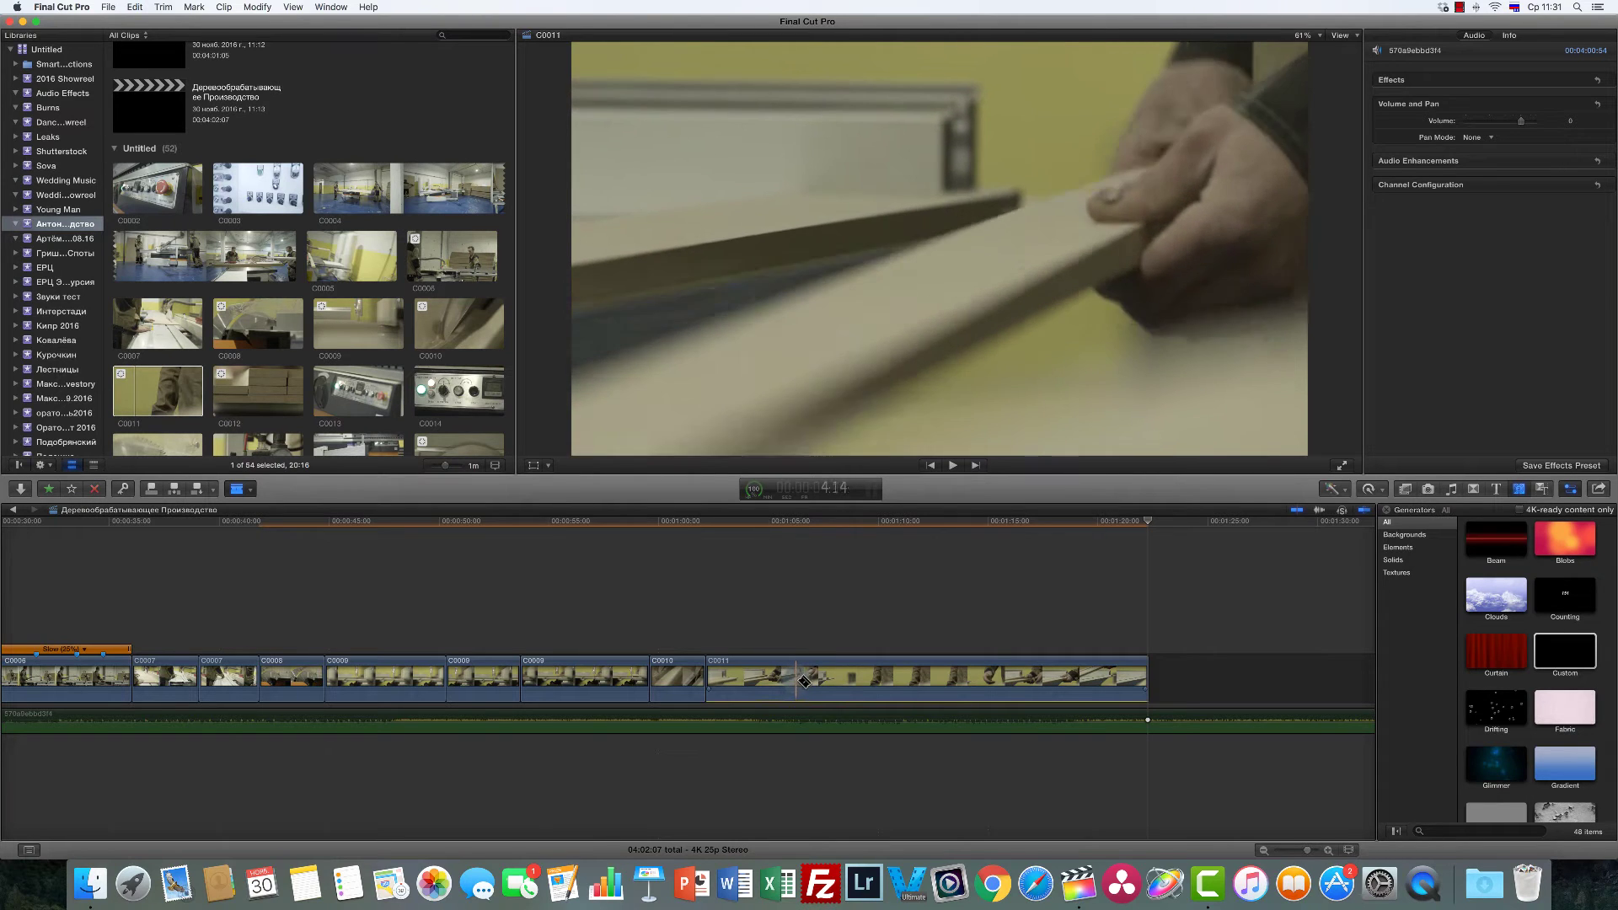
pyautogui.hscroll(-1, 902, 680)
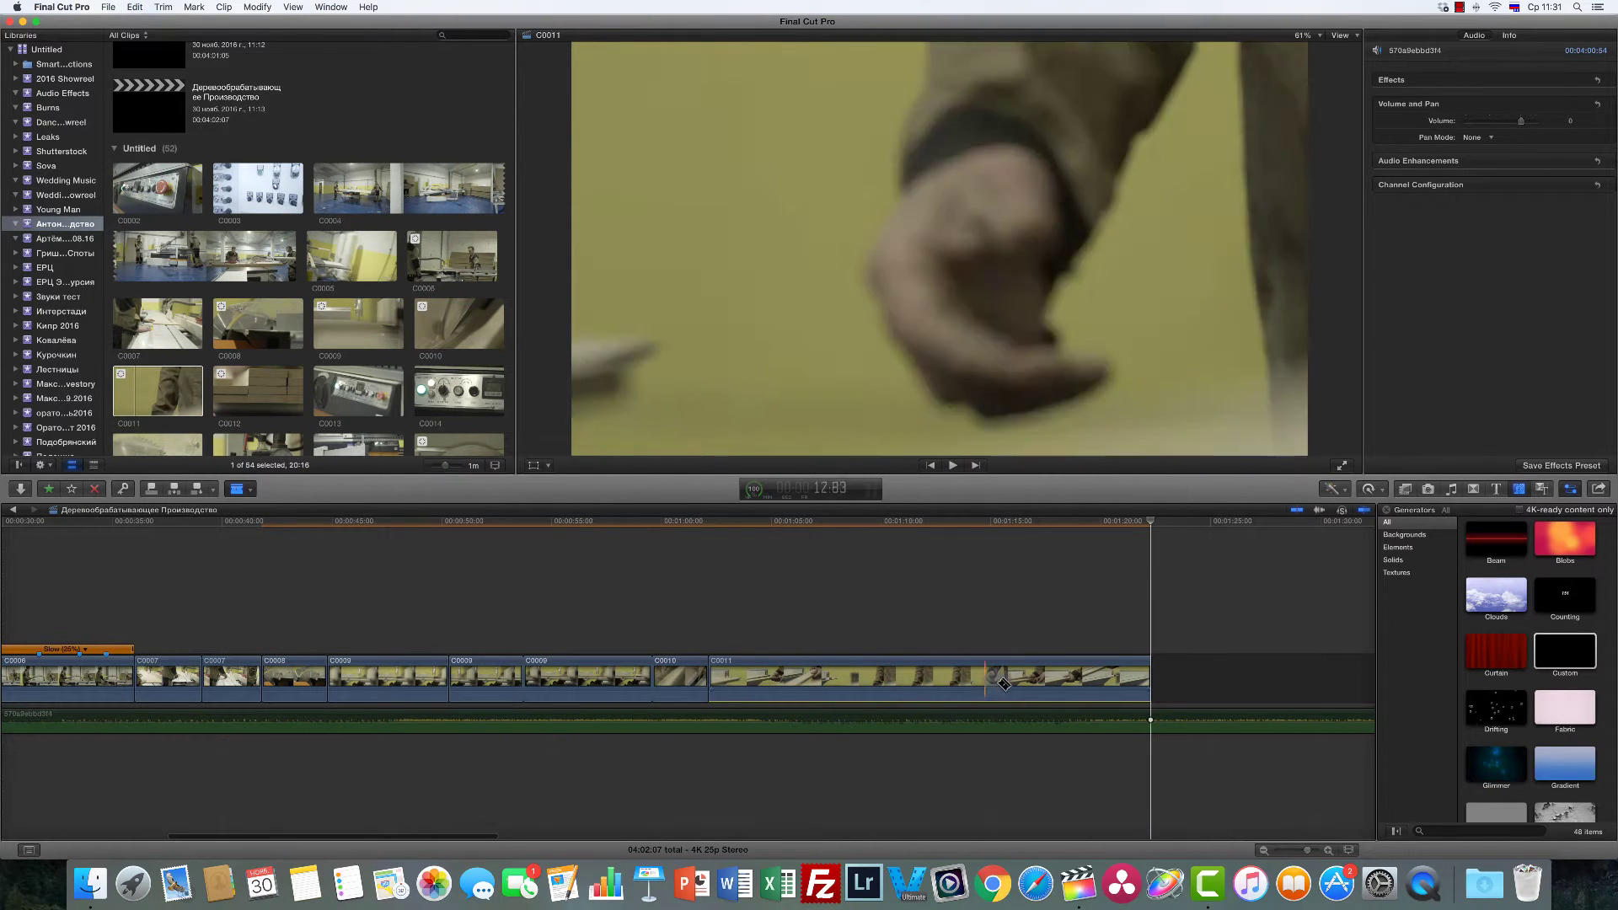
pyautogui.click(1112, 684)
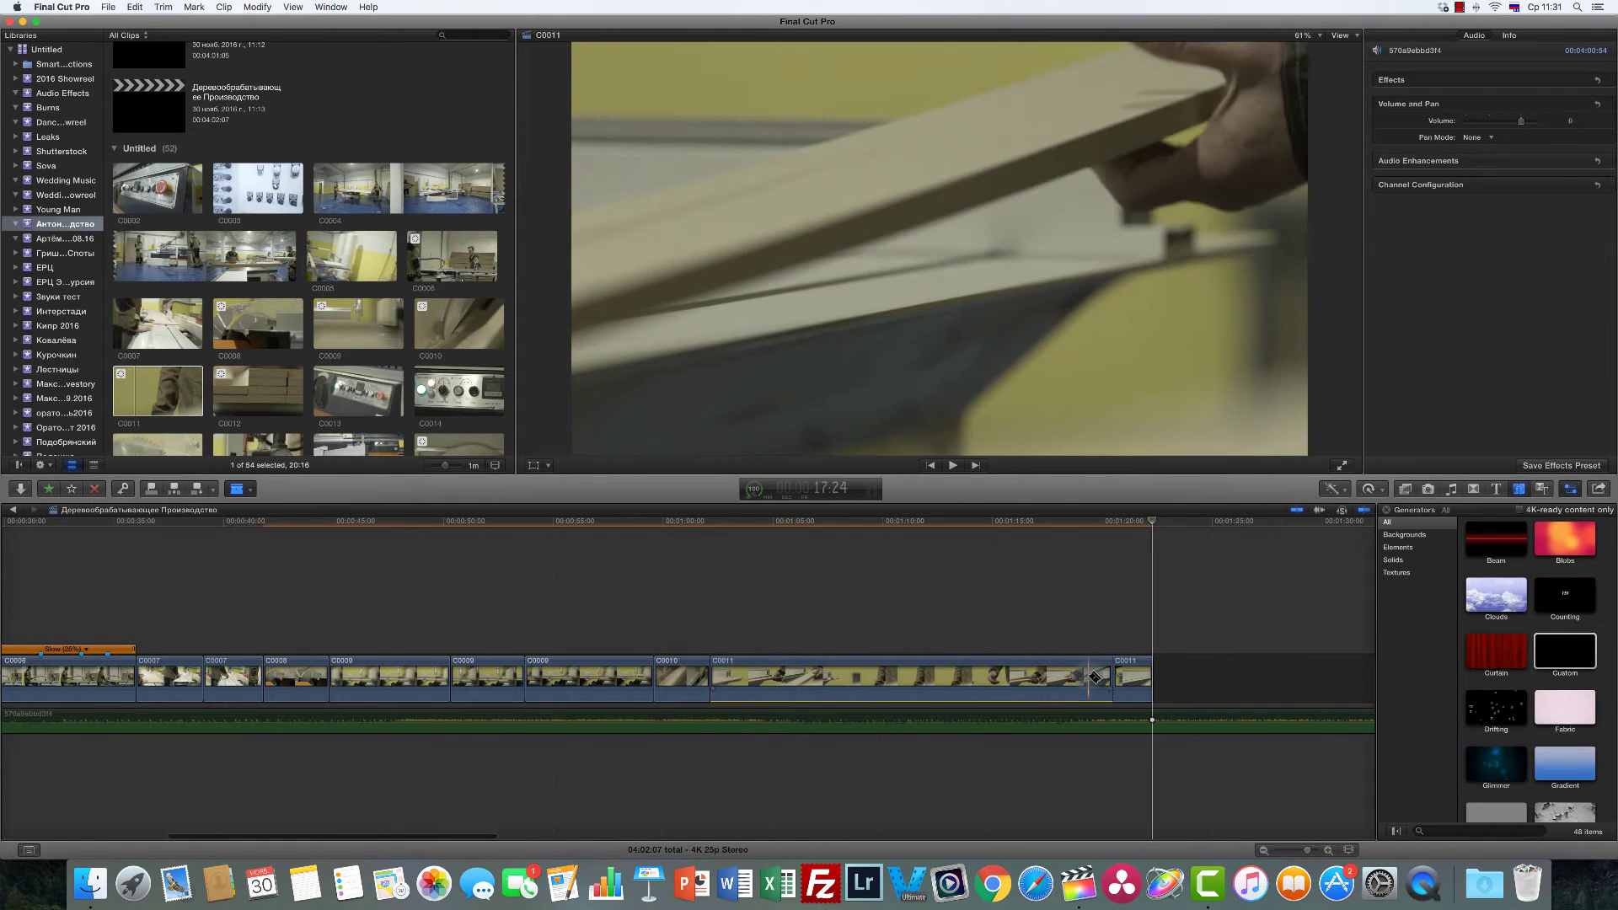
pyautogui.click(1087, 681)
pyautogui.press('Delete')
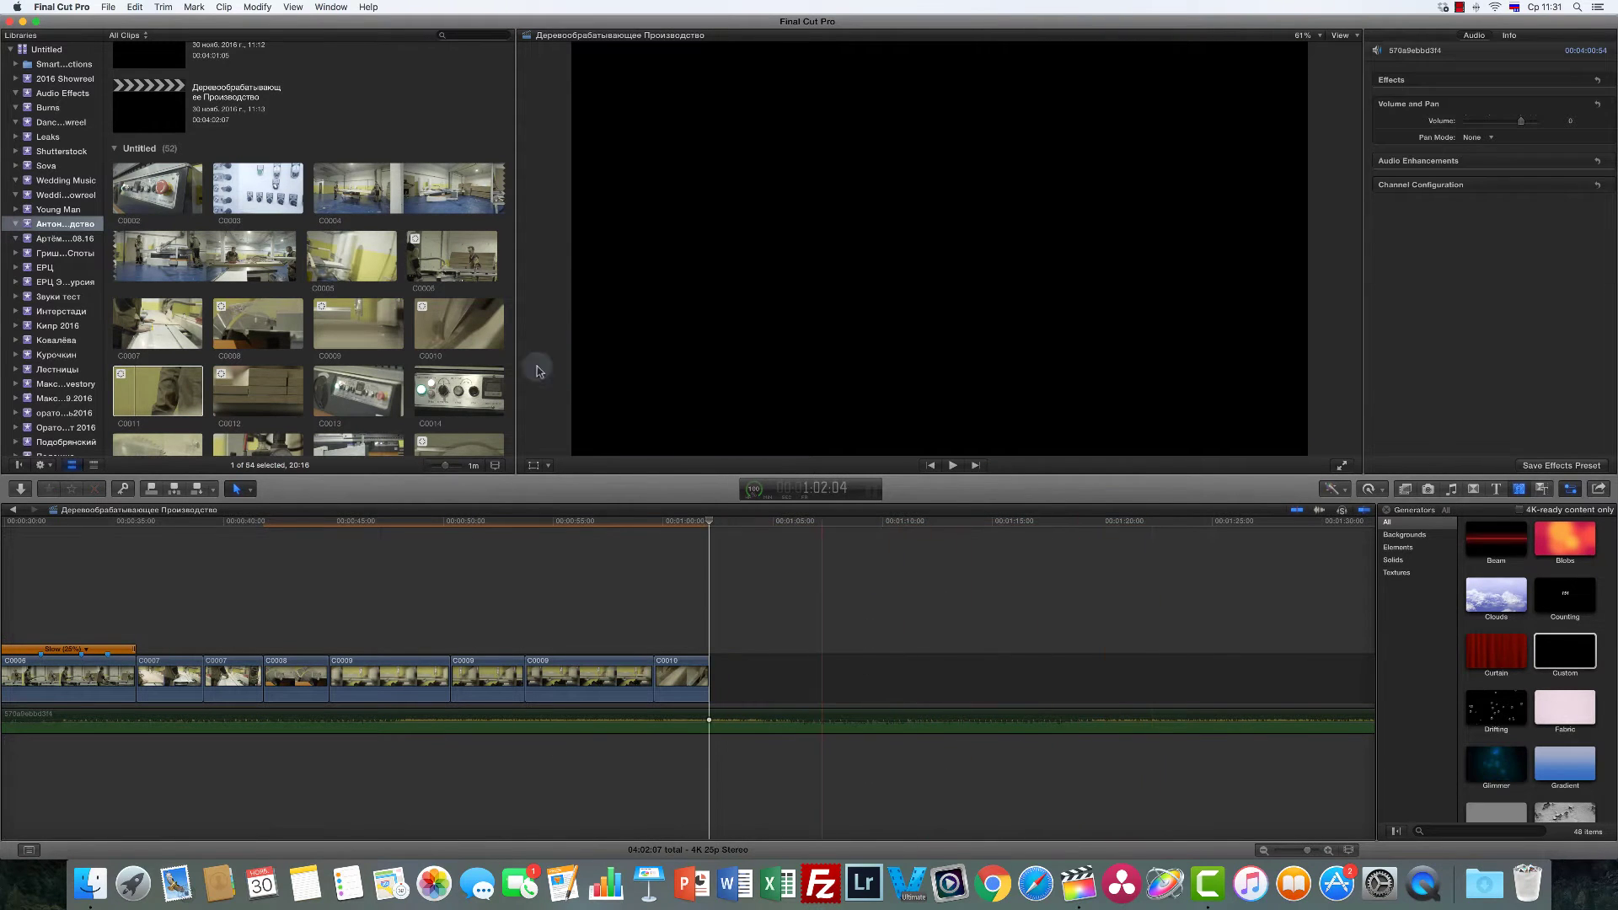
# Step: Append C0012 after the C0010 segment and cut it down to a shot of about 2.8 seconds
pyautogui.moveTo(257, 395); pyautogui.dragTo(742, 700)
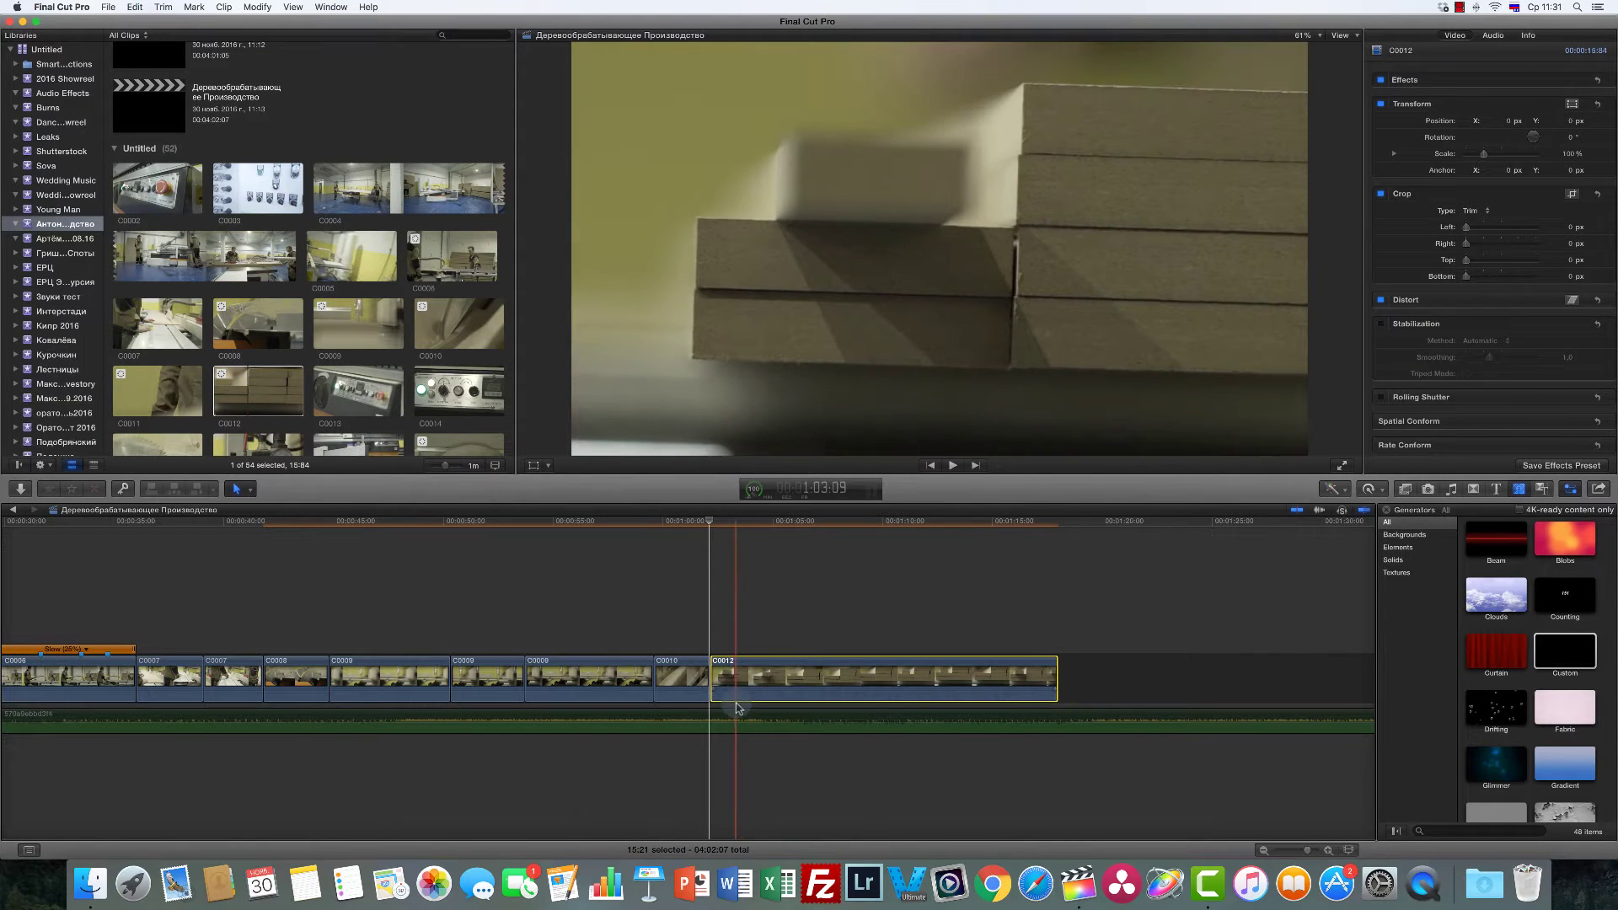
pyautogui.press('b')
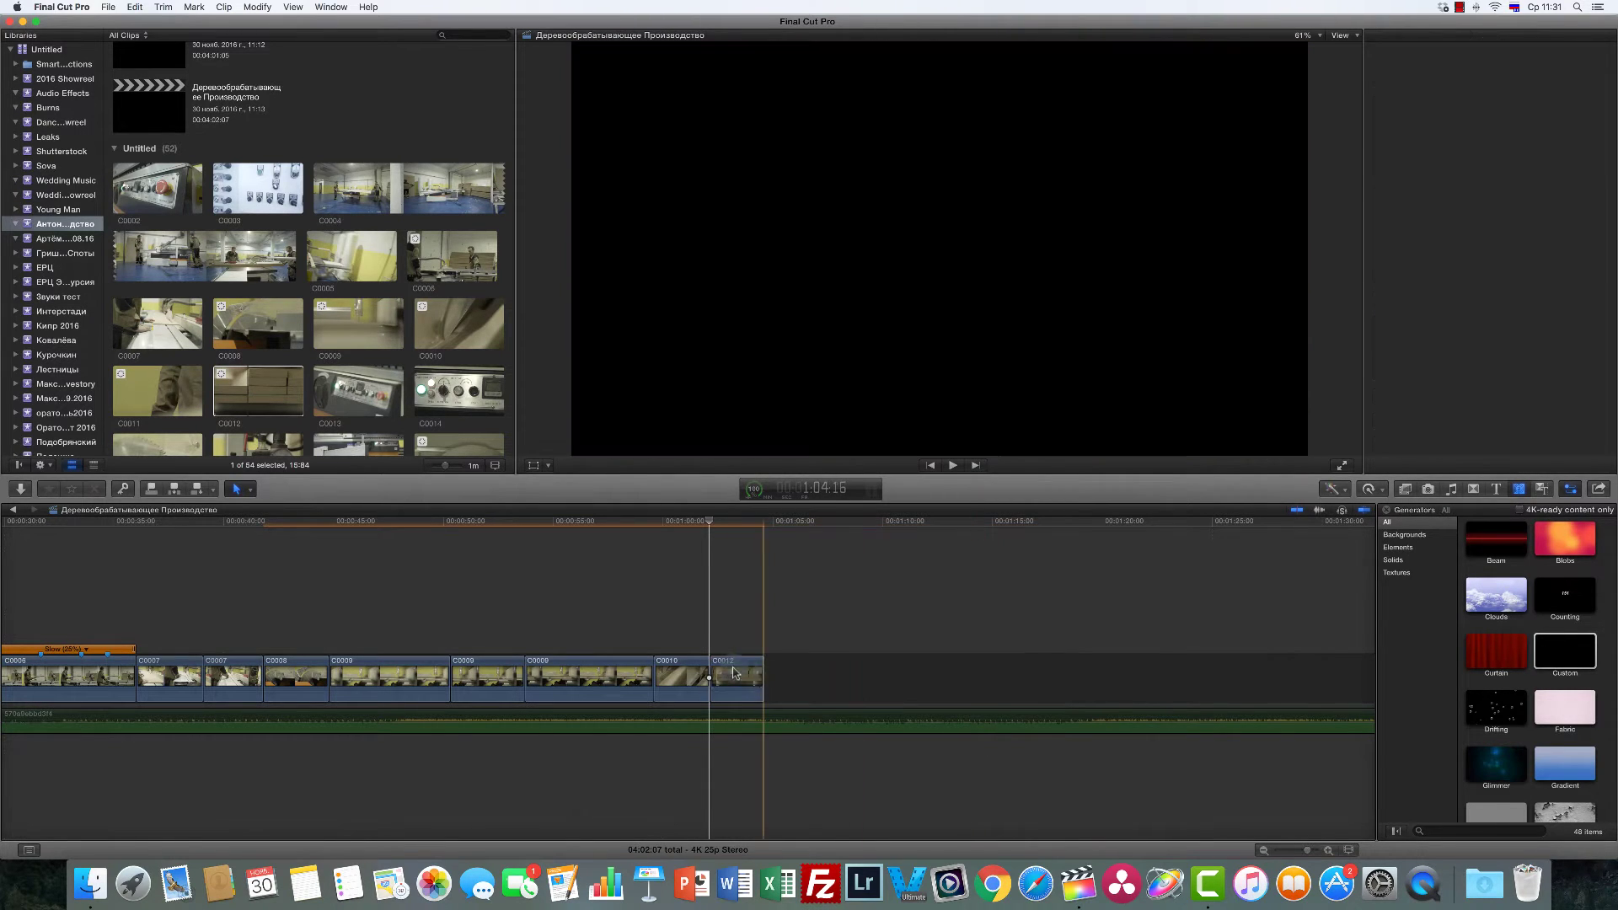
pyautogui.press('a')
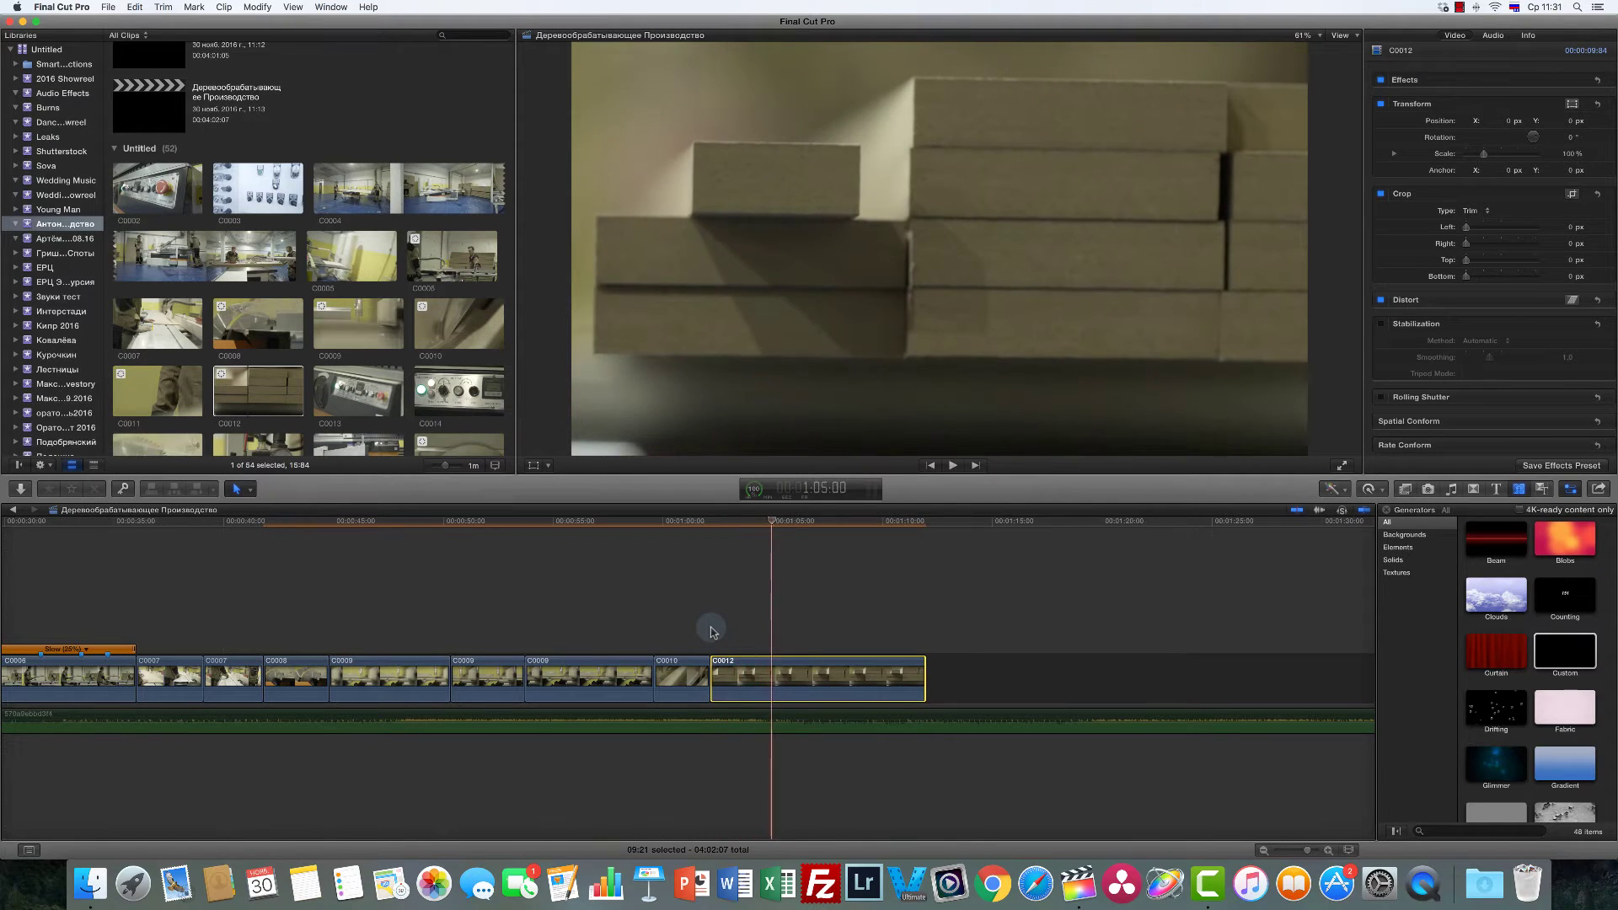
pyautogui.press('b')
pyautogui.click(771, 678)
pyautogui.press('a')
pyautogui.click(868, 681)
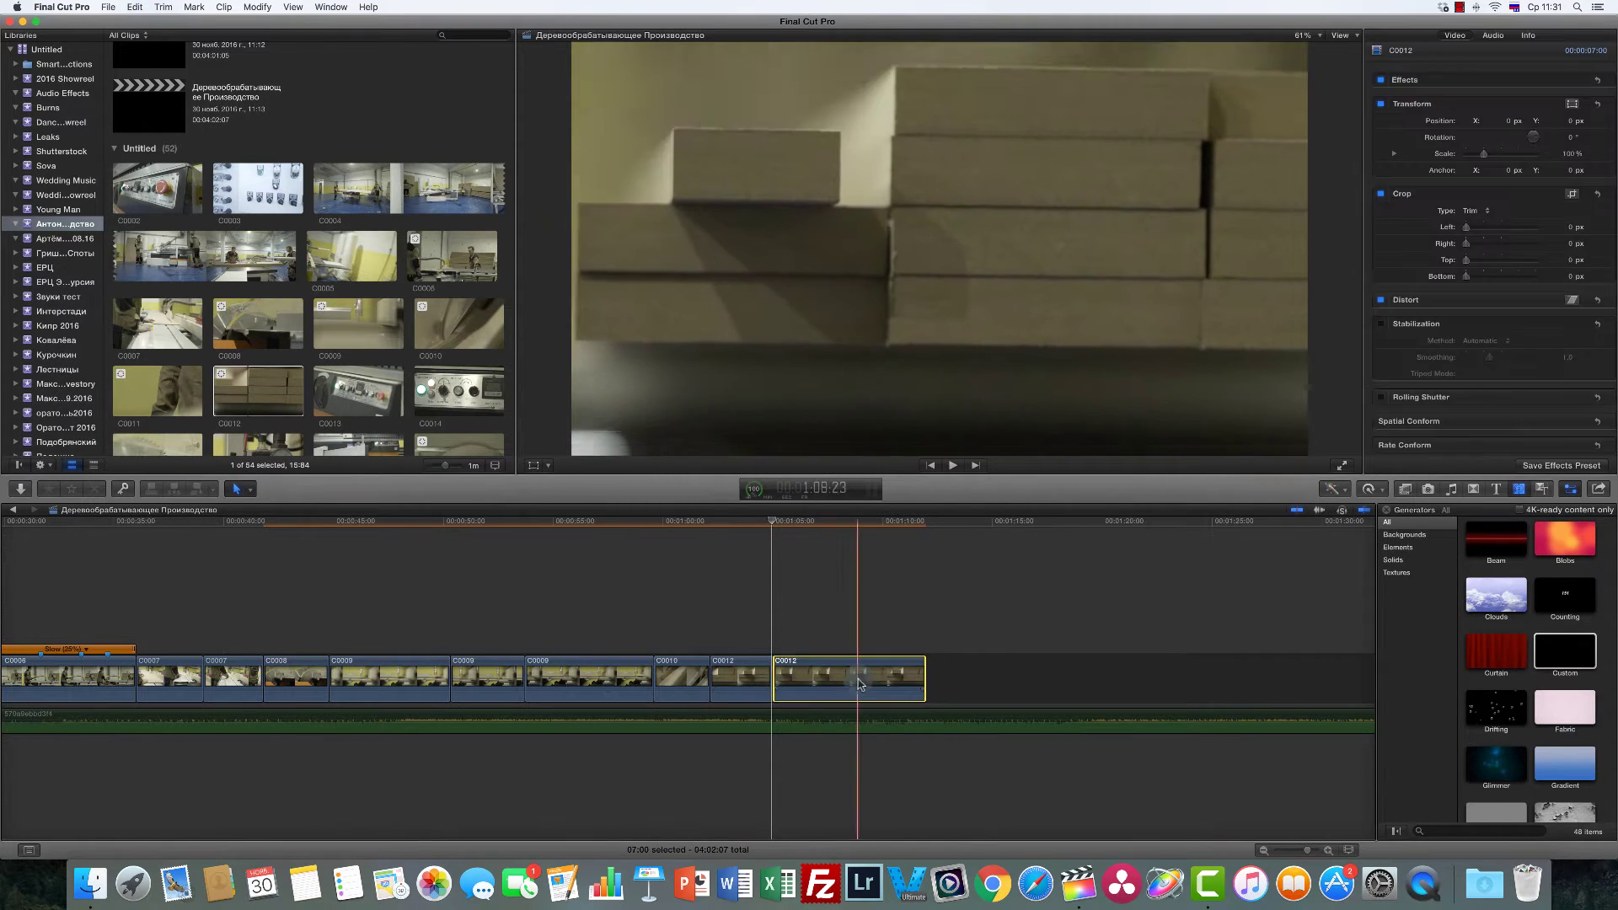
pyautogui.press('Delete')
# Step: Append C0013 after C0012 and cut off its opening to leave about 9 seconds
pyautogui.click(337, 392)
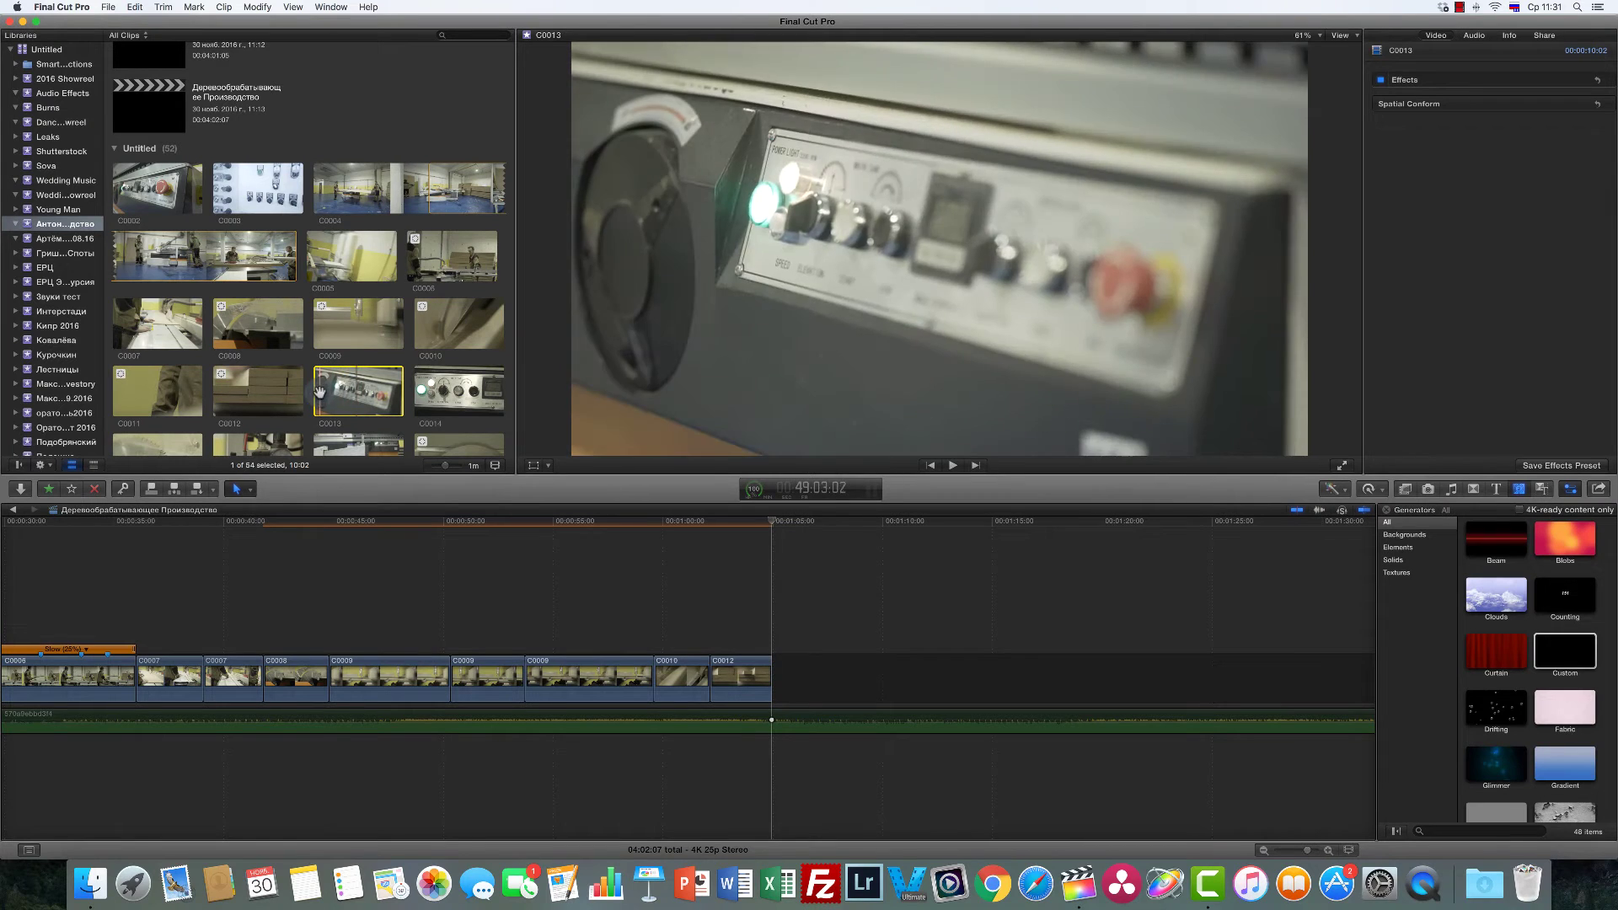
pyautogui.moveTo(327, 392); pyautogui.dragTo(828, 689)
pyautogui.press('r')
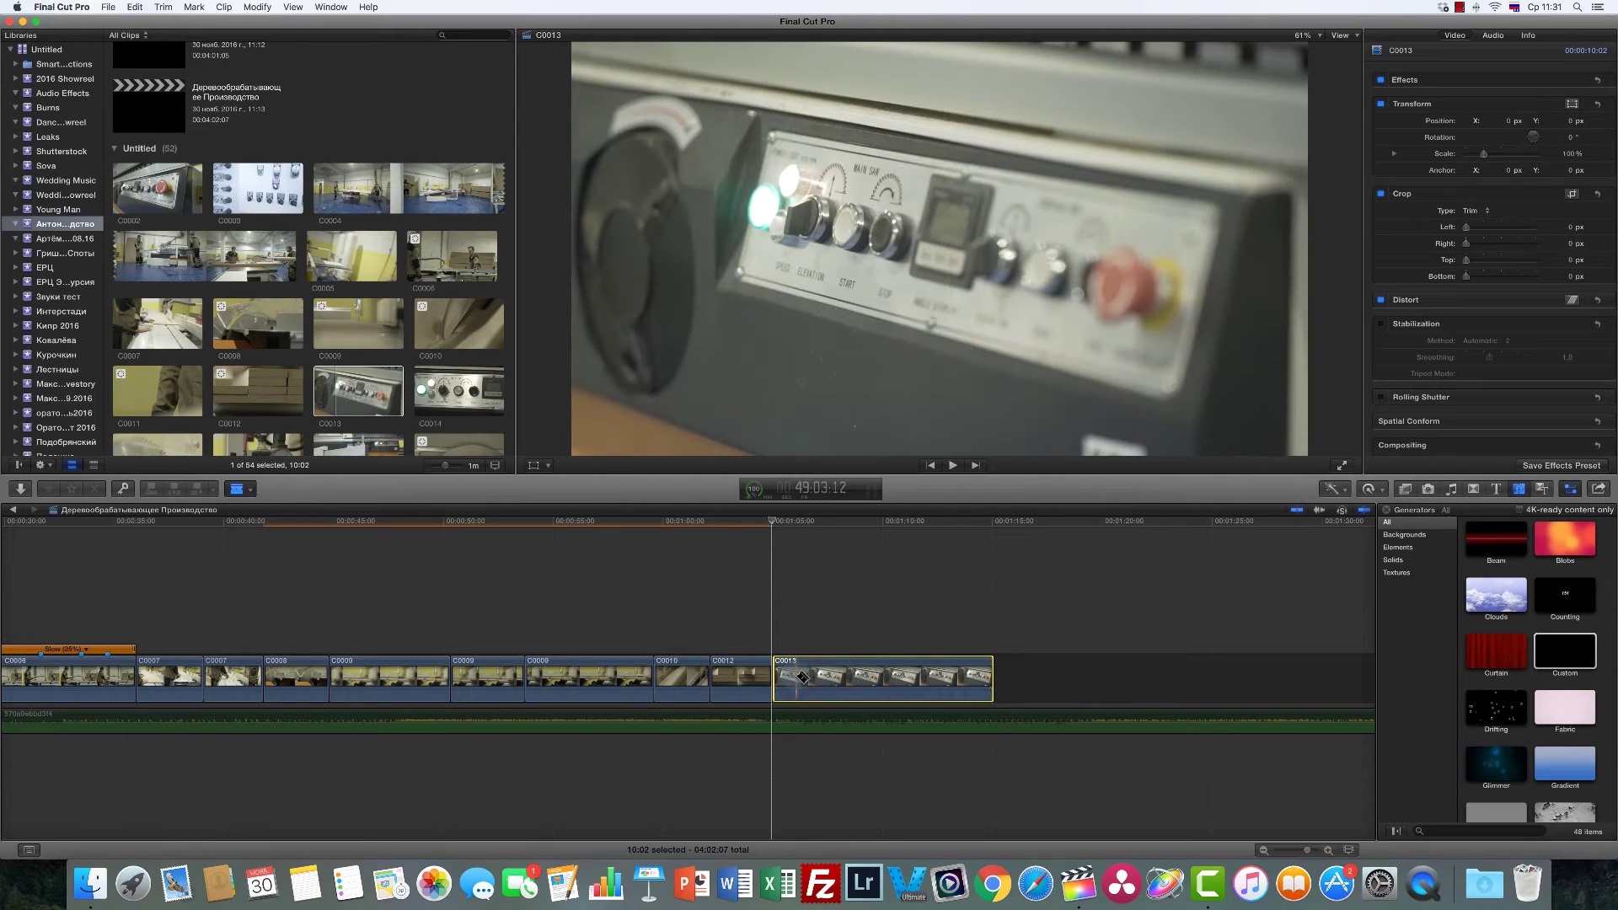
pyautogui.press('a')
pyautogui.click(772, 627)
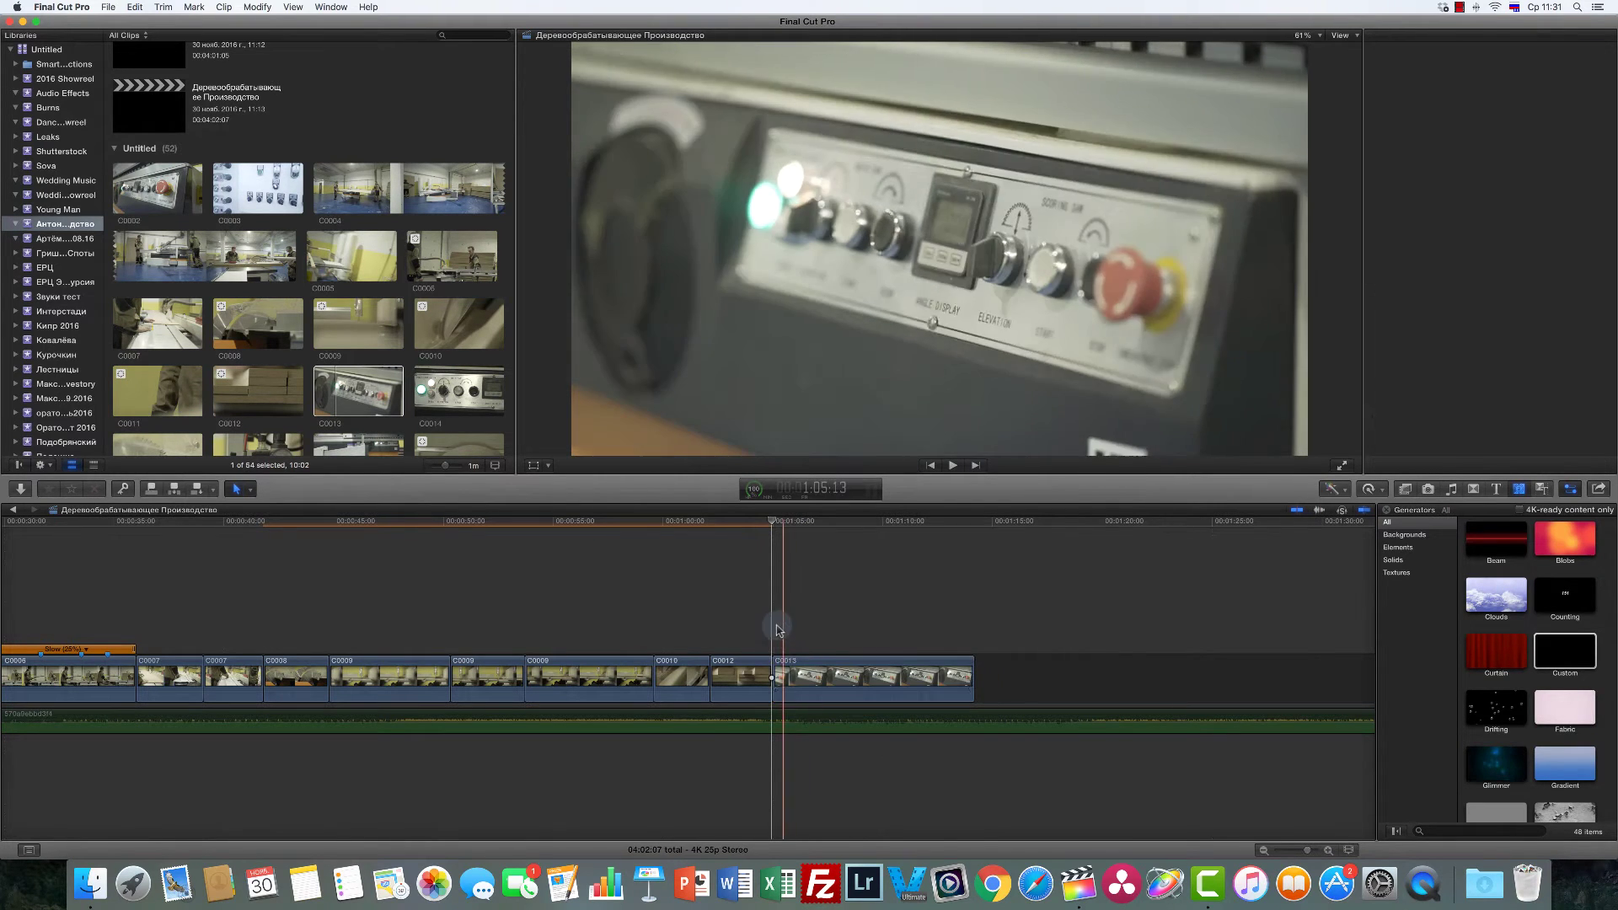
pyautogui.press('space')
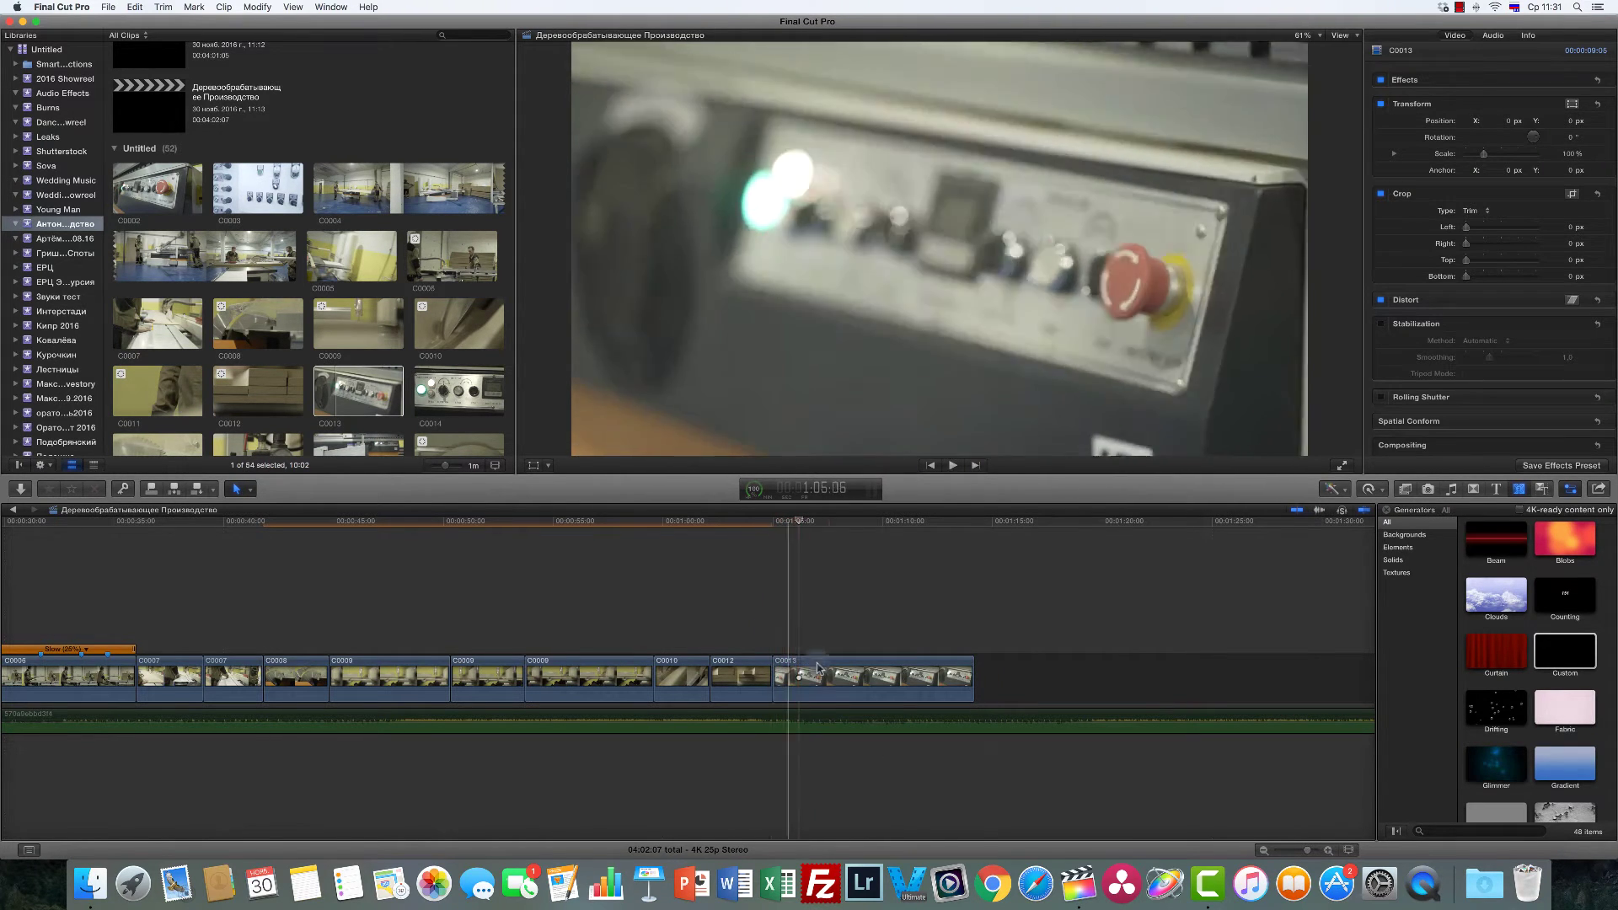
# Step: Remove more footage from both ends of C0013 to leave a shot of about 2.2 seconds
pyautogui.press('r')
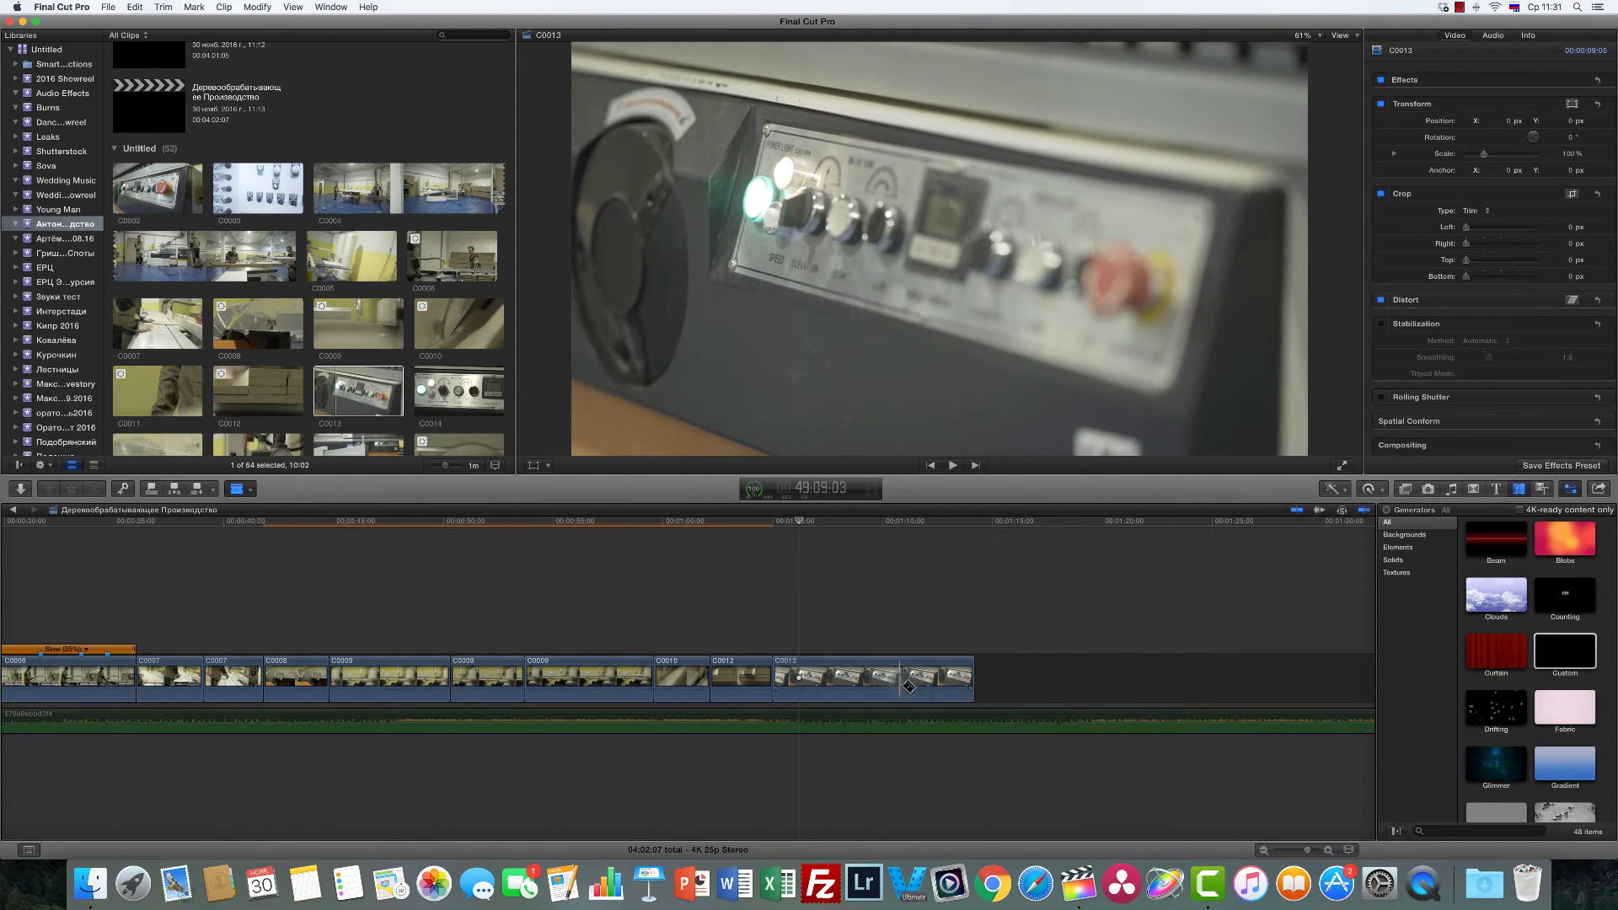
pyautogui.press('a')
pyautogui.press('super+z')
pyautogui.click(770, 628)
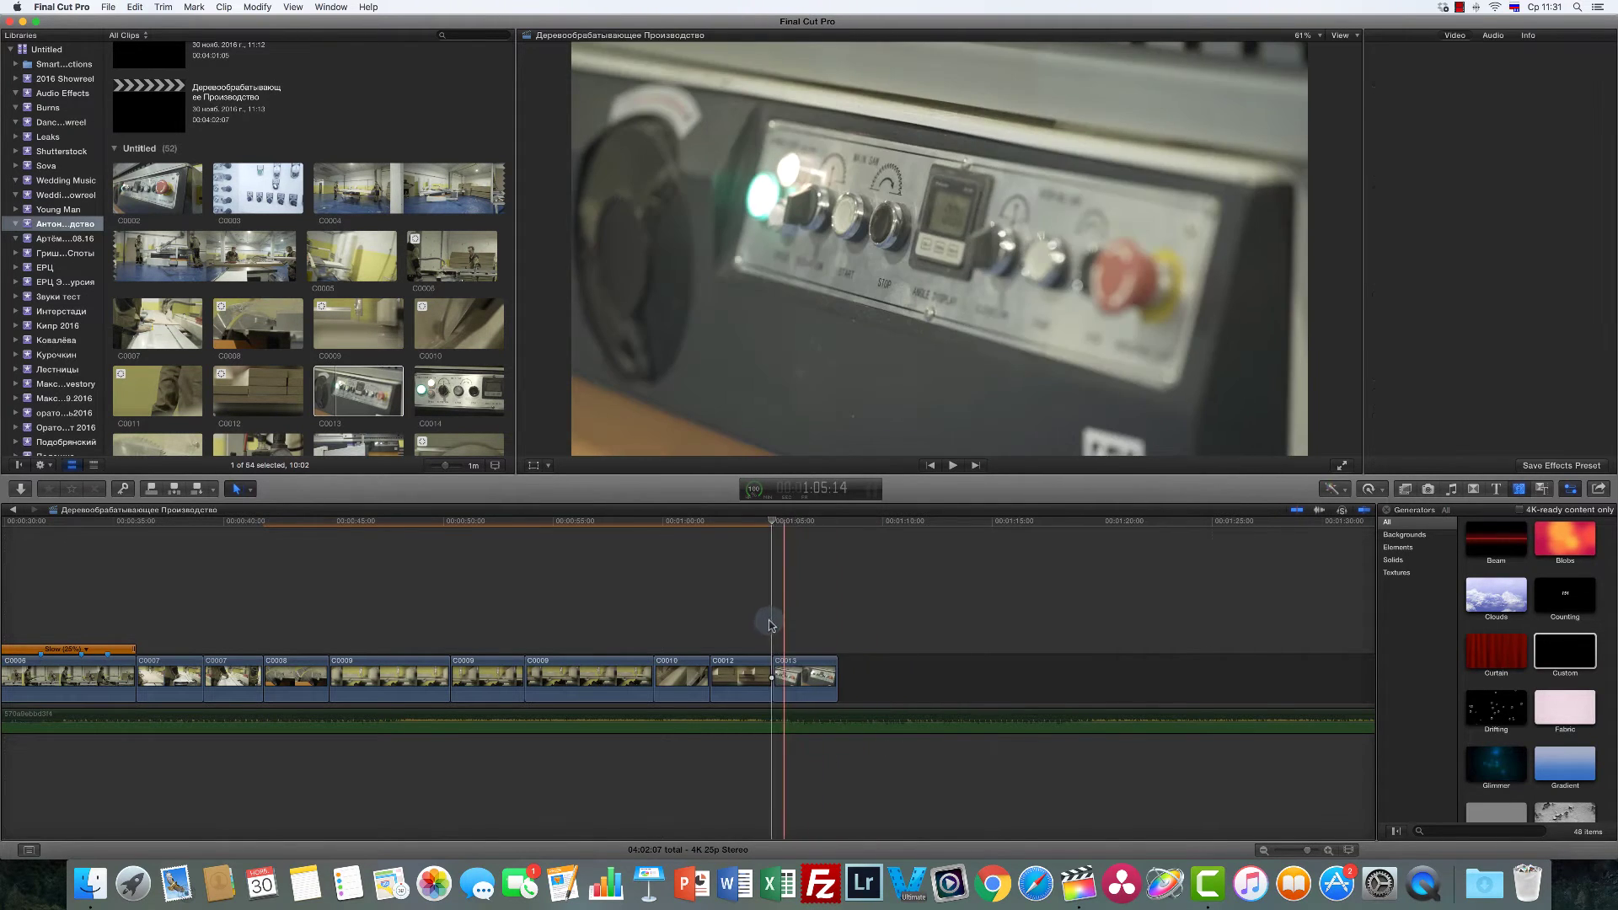
pyautogui.press('space')
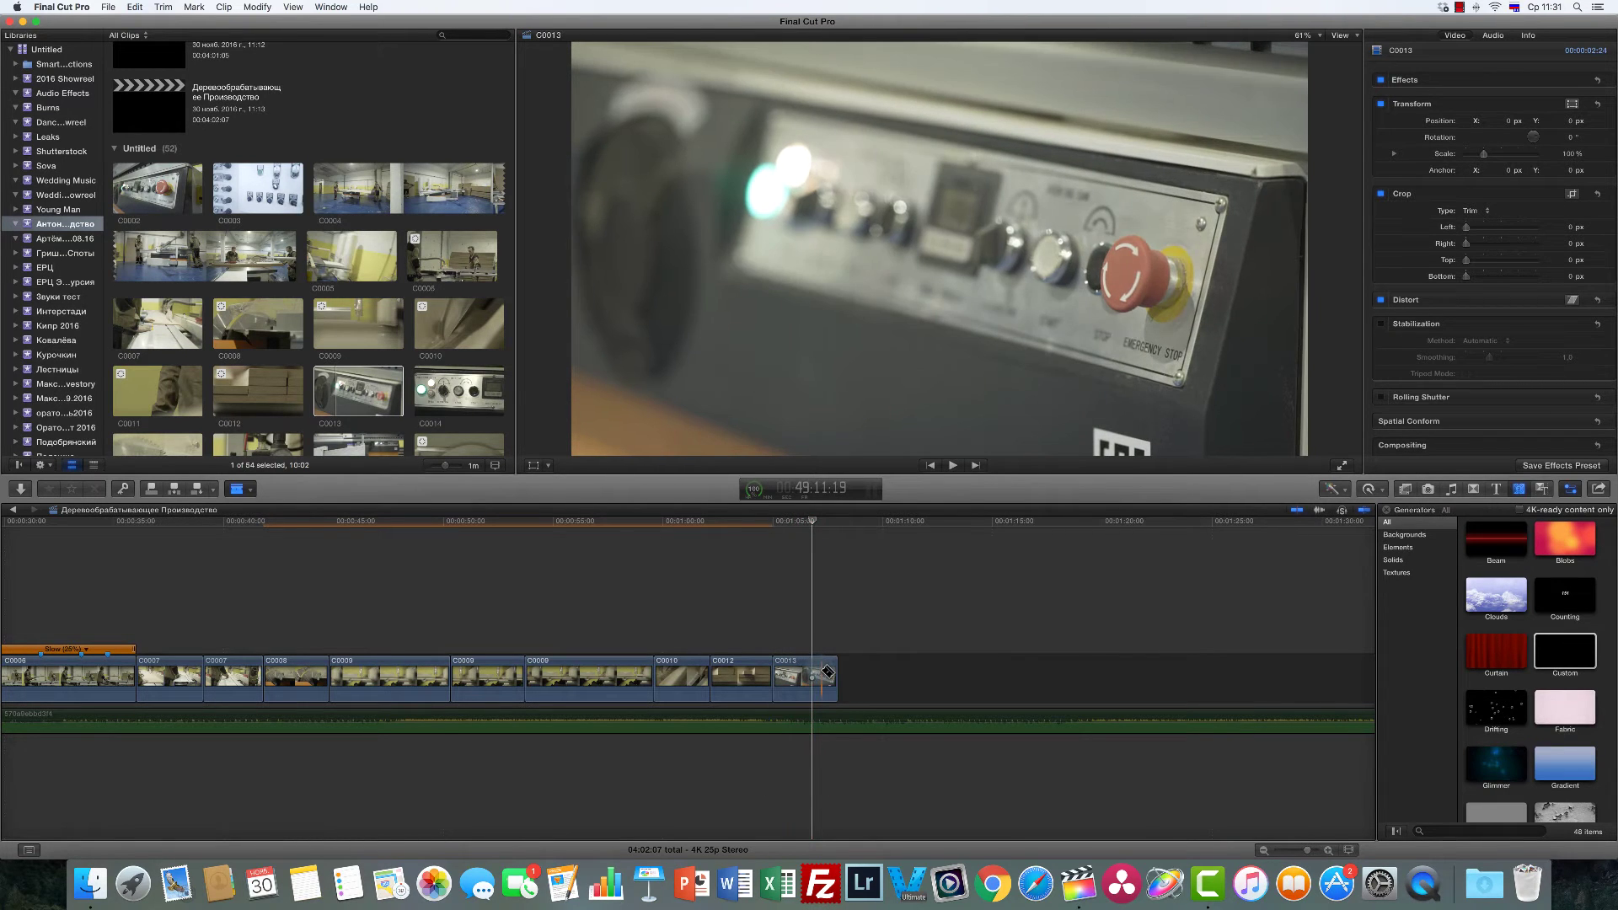
pyautogui.press('Delete')
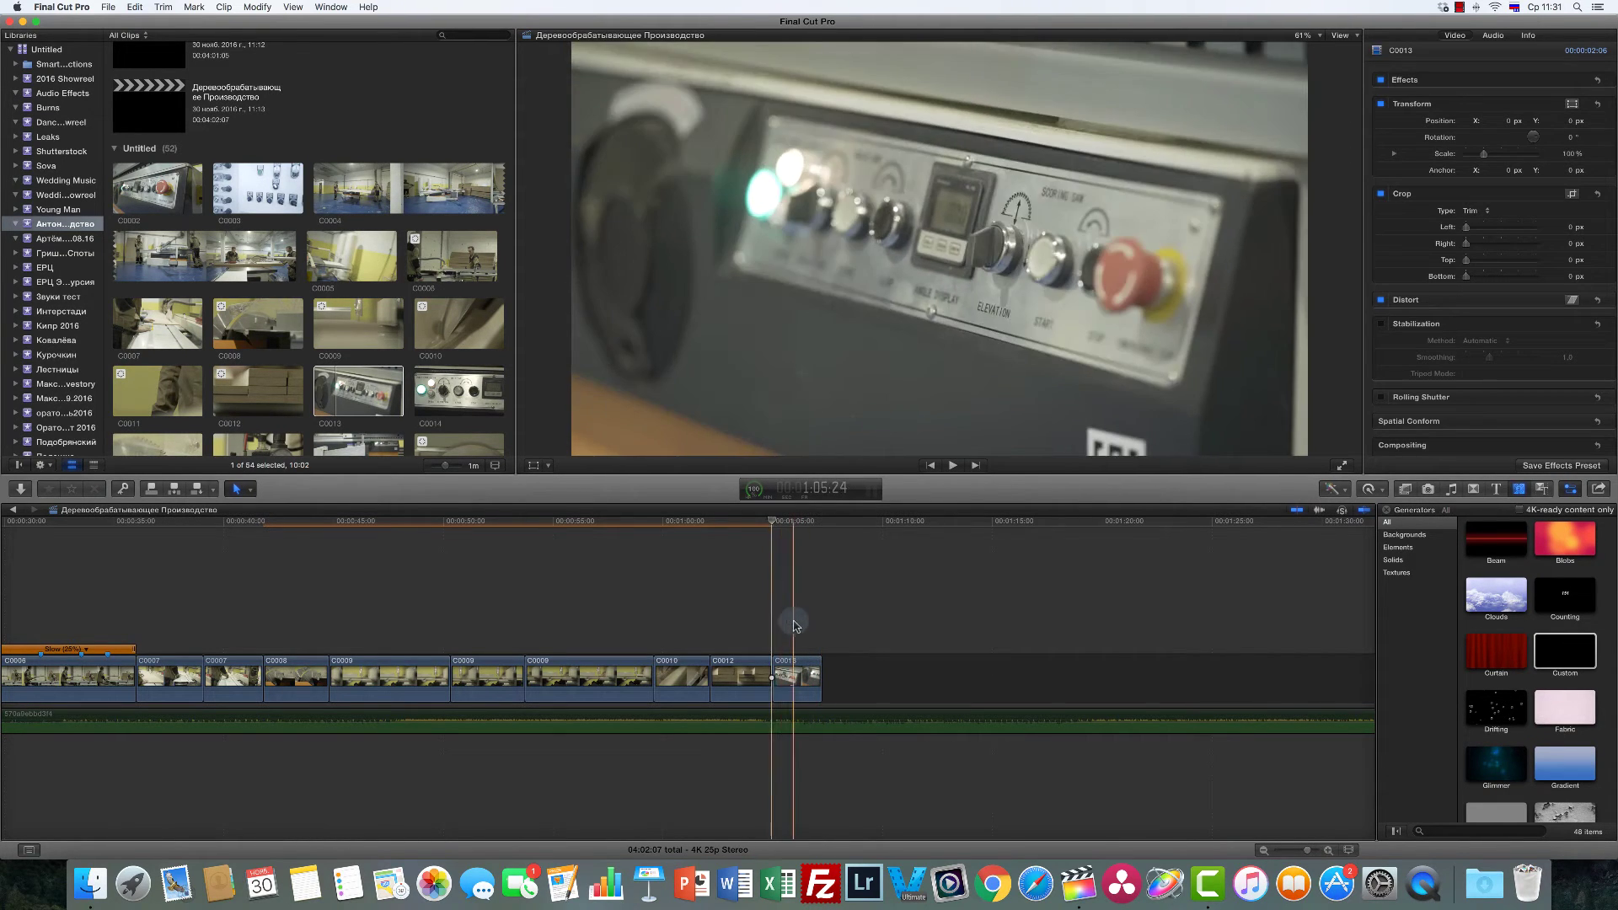
# Step: Append C0015 after C0013, split it about 5 seconds before its end and delete the earlier part
pyautogui.click(453, 390)
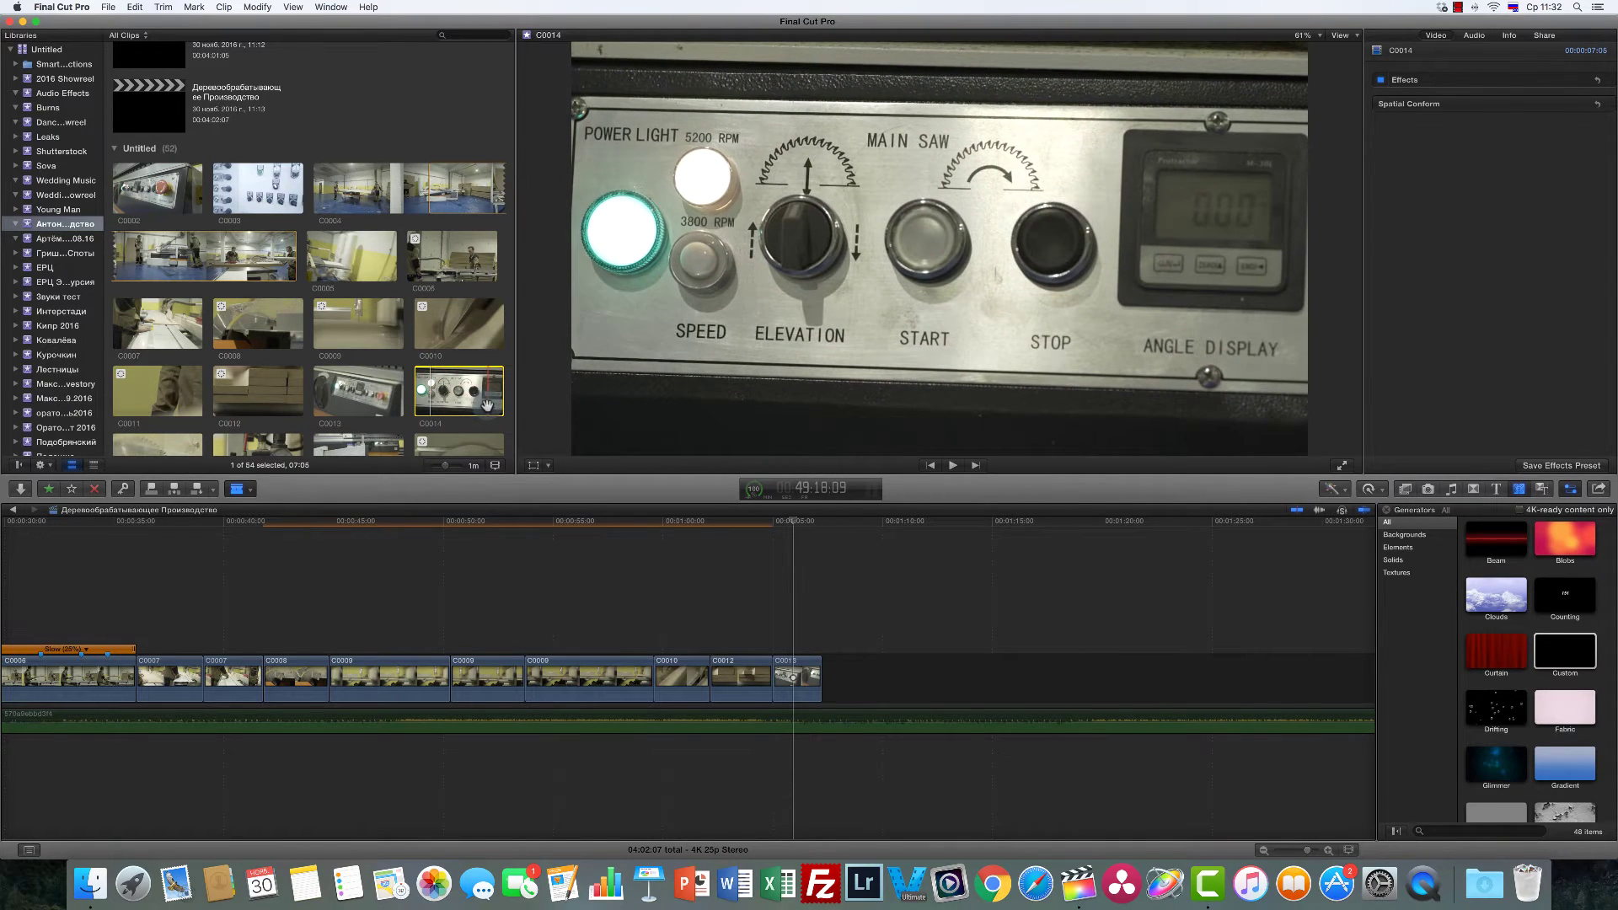
pyautogui.scroll(-3, 509, 384)
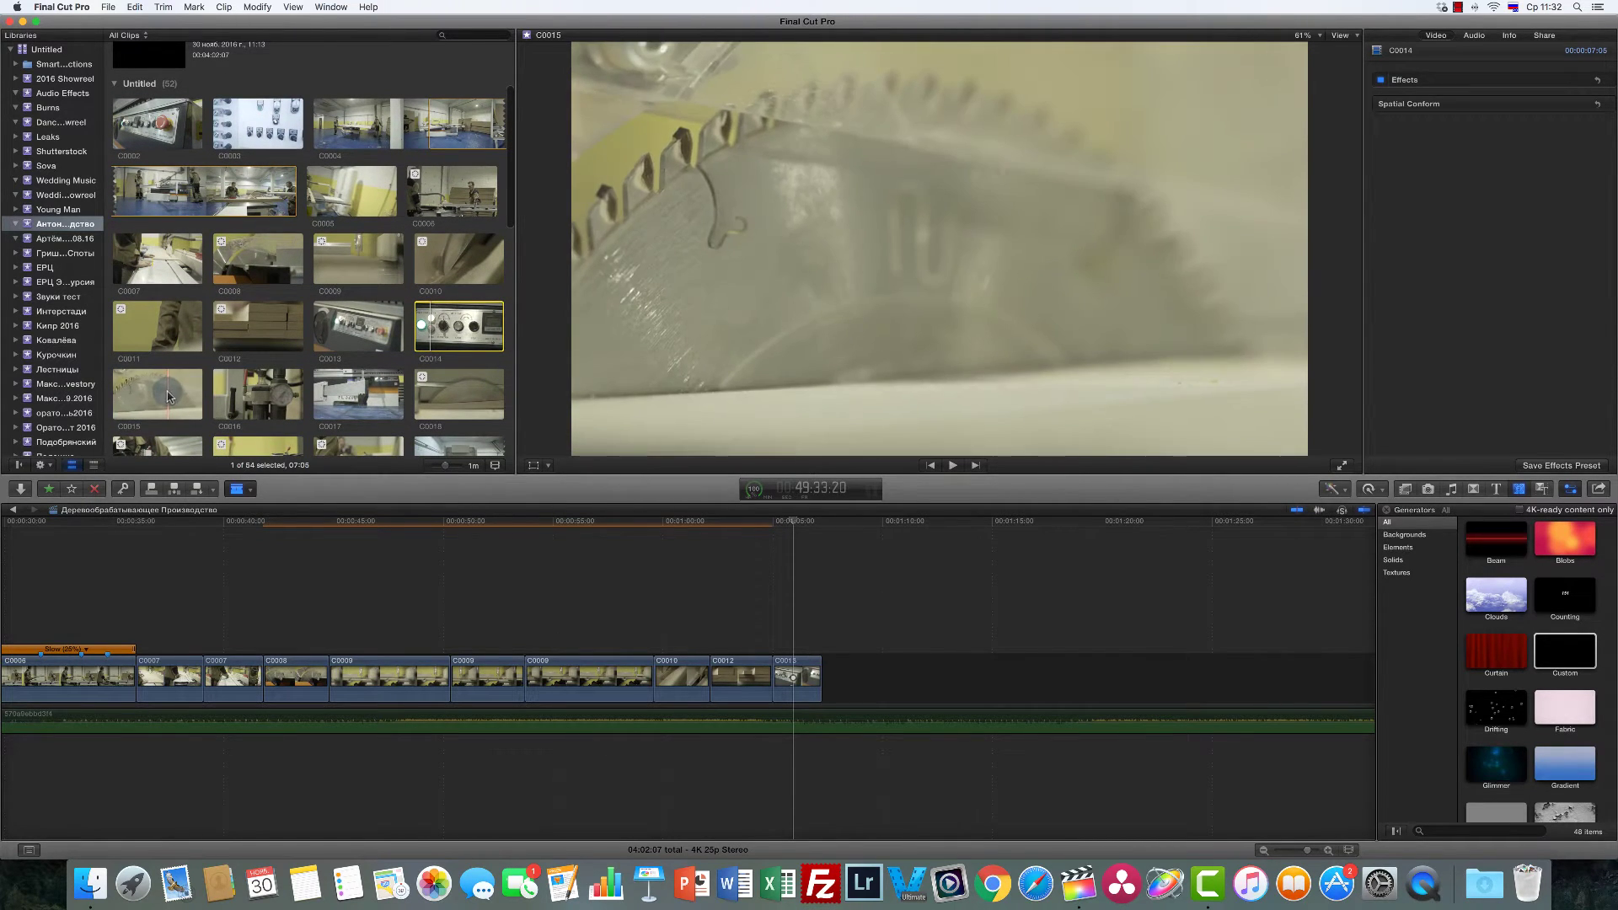
pyautogui.moveTo(165, 396); pyautogui.dragTo(847, 675)
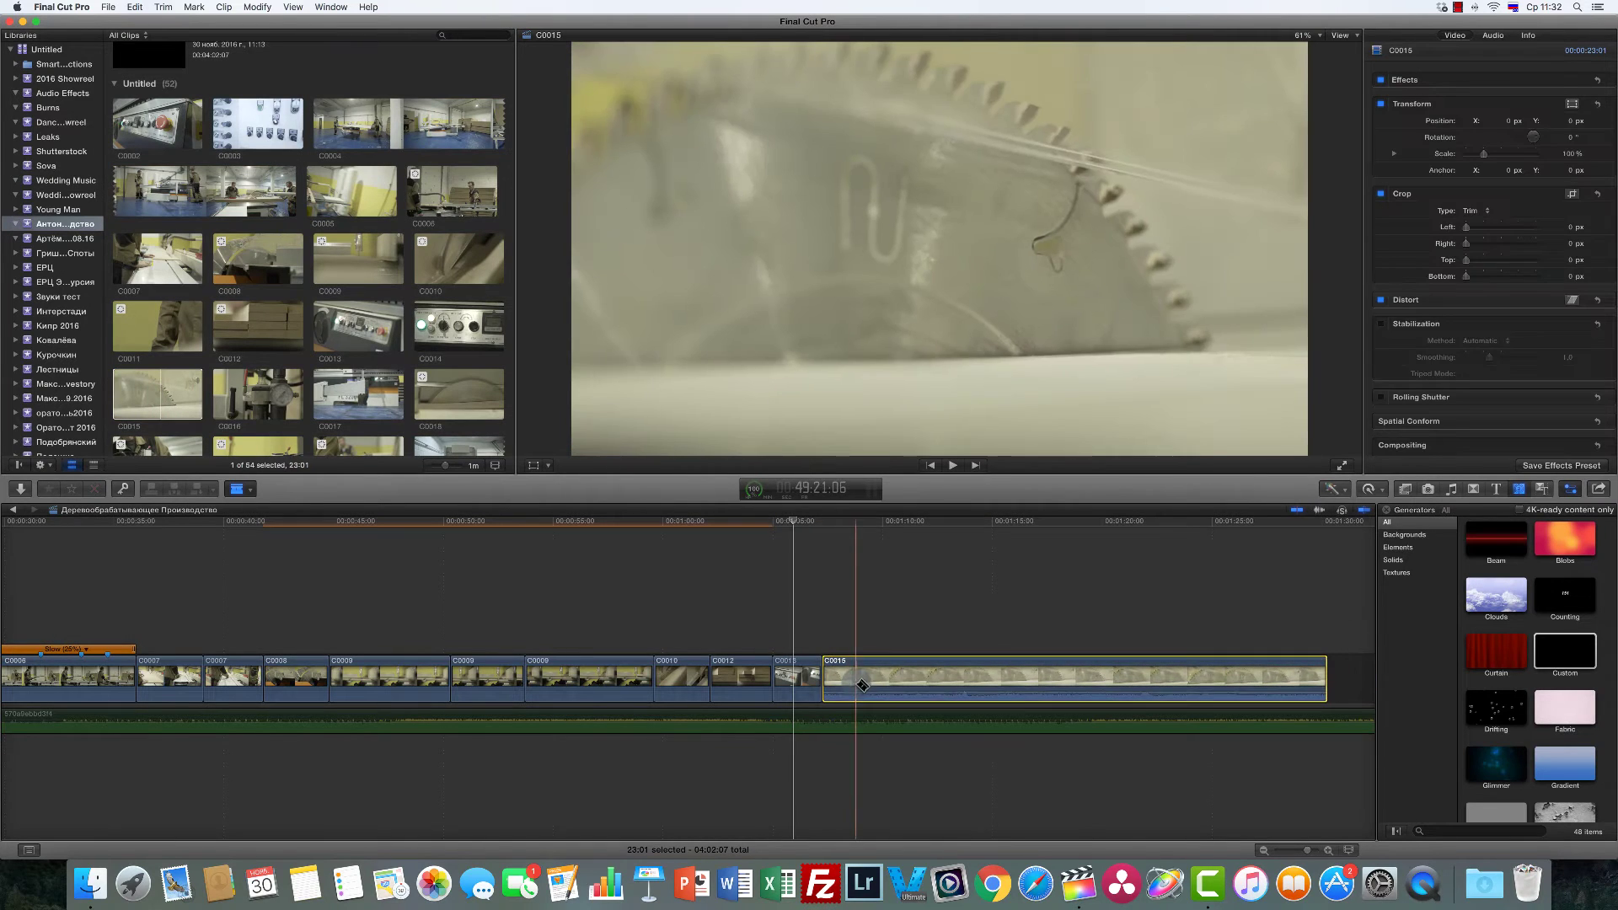
pyautogui.press('r')
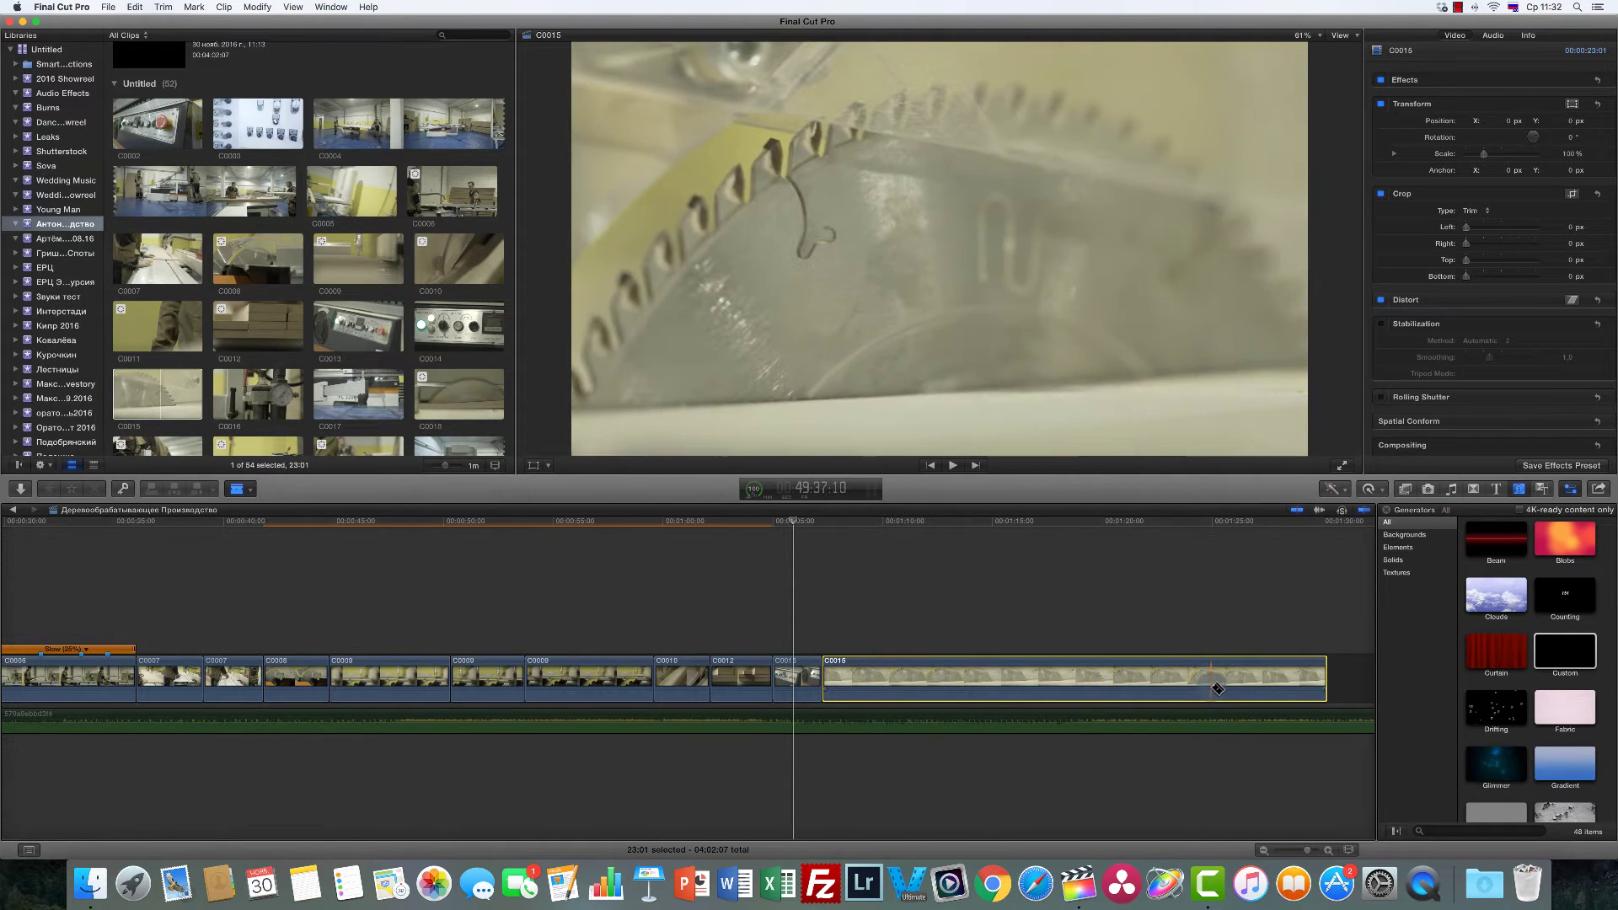
pyautogui.click(1217, 689)
pyautogui.press('a')
pyautogui.click(842, 678)
pyautogui.press('Delete')
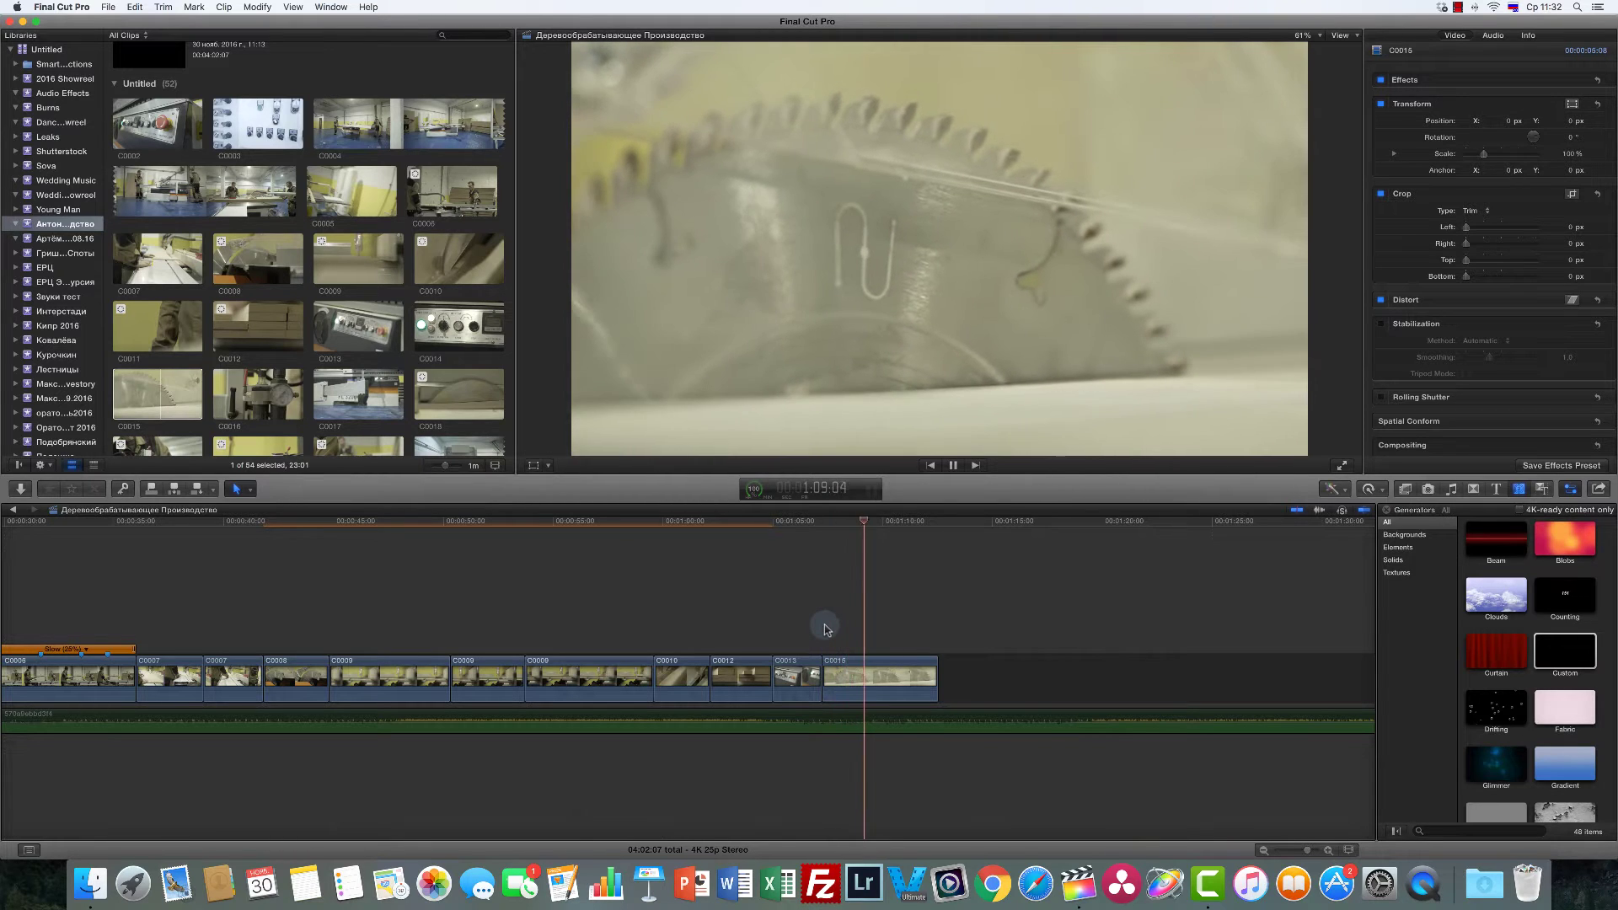
# Step: Play back C0015, split it near its end and delete the tail to leave about 4 seconds
pyautogui.press('space')
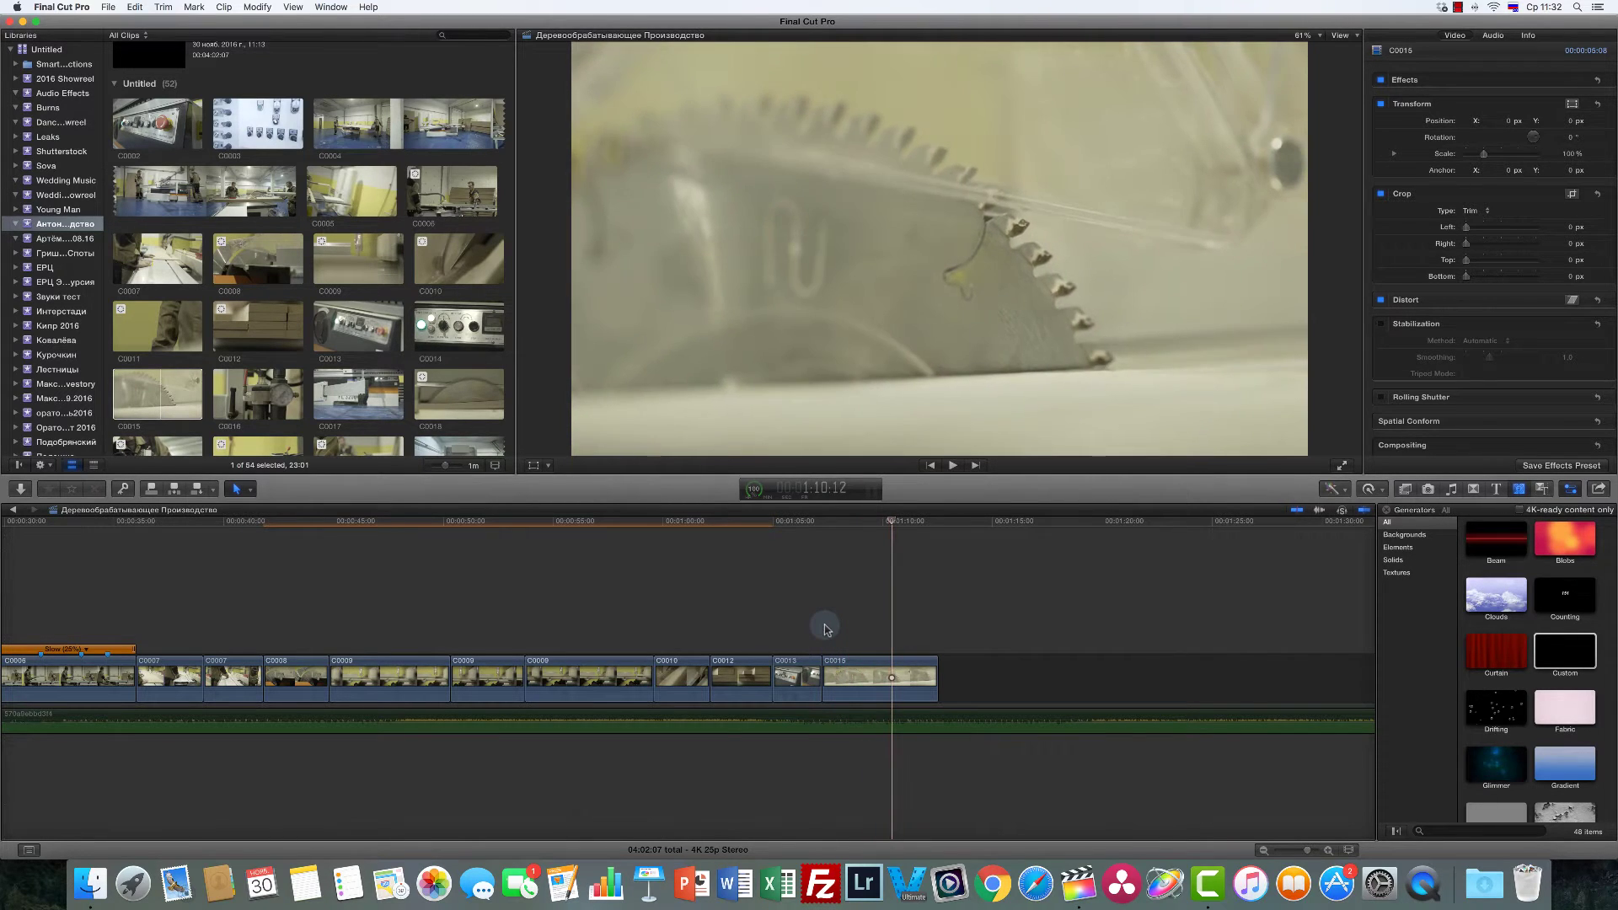
pyautogui.click(870, 637)
pyautogui.press('space')
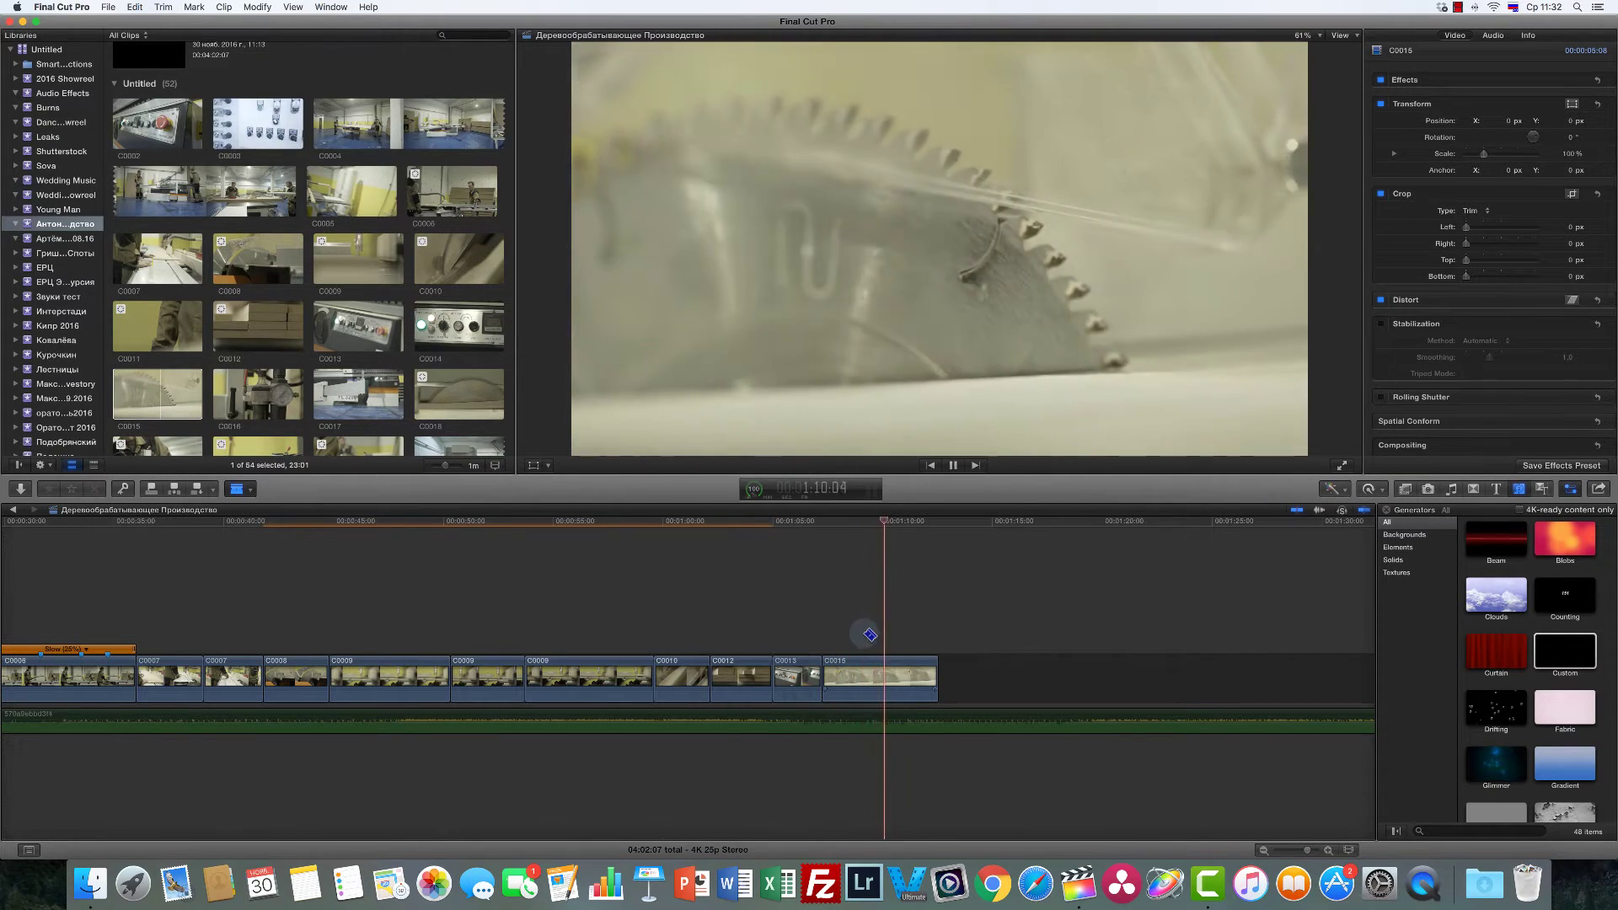
pyautogui.press('space')
pyautogui.click(916, 674)
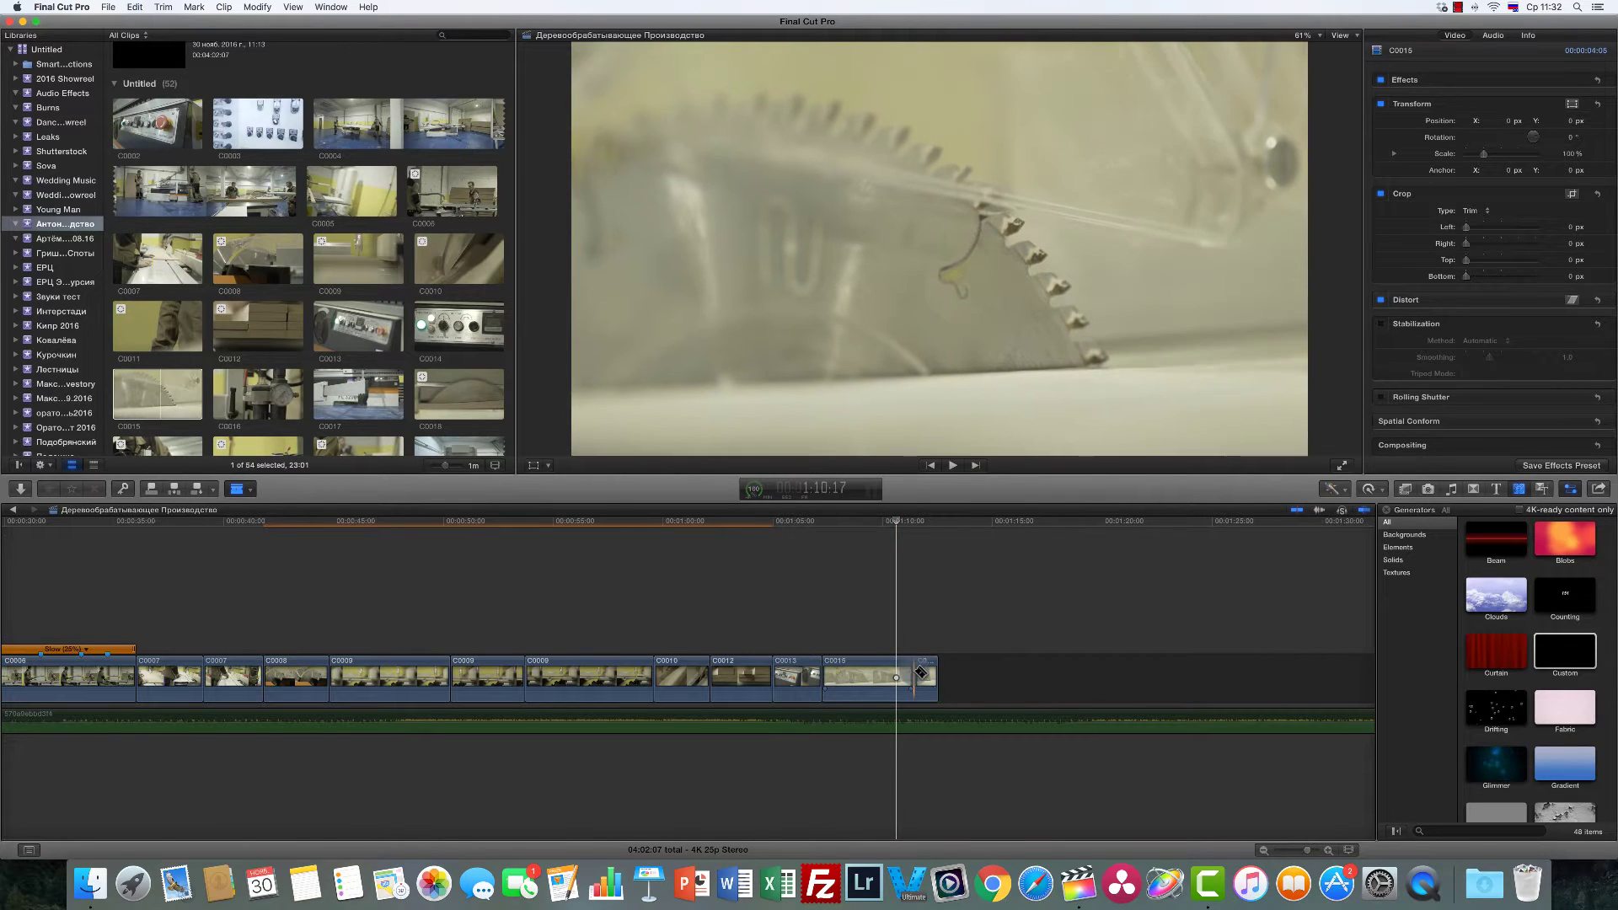
pyautogui.press('a')
pyautogui.click(925, 678)
pyautogui.press('Delete')
pyautogui.click(880, 678)
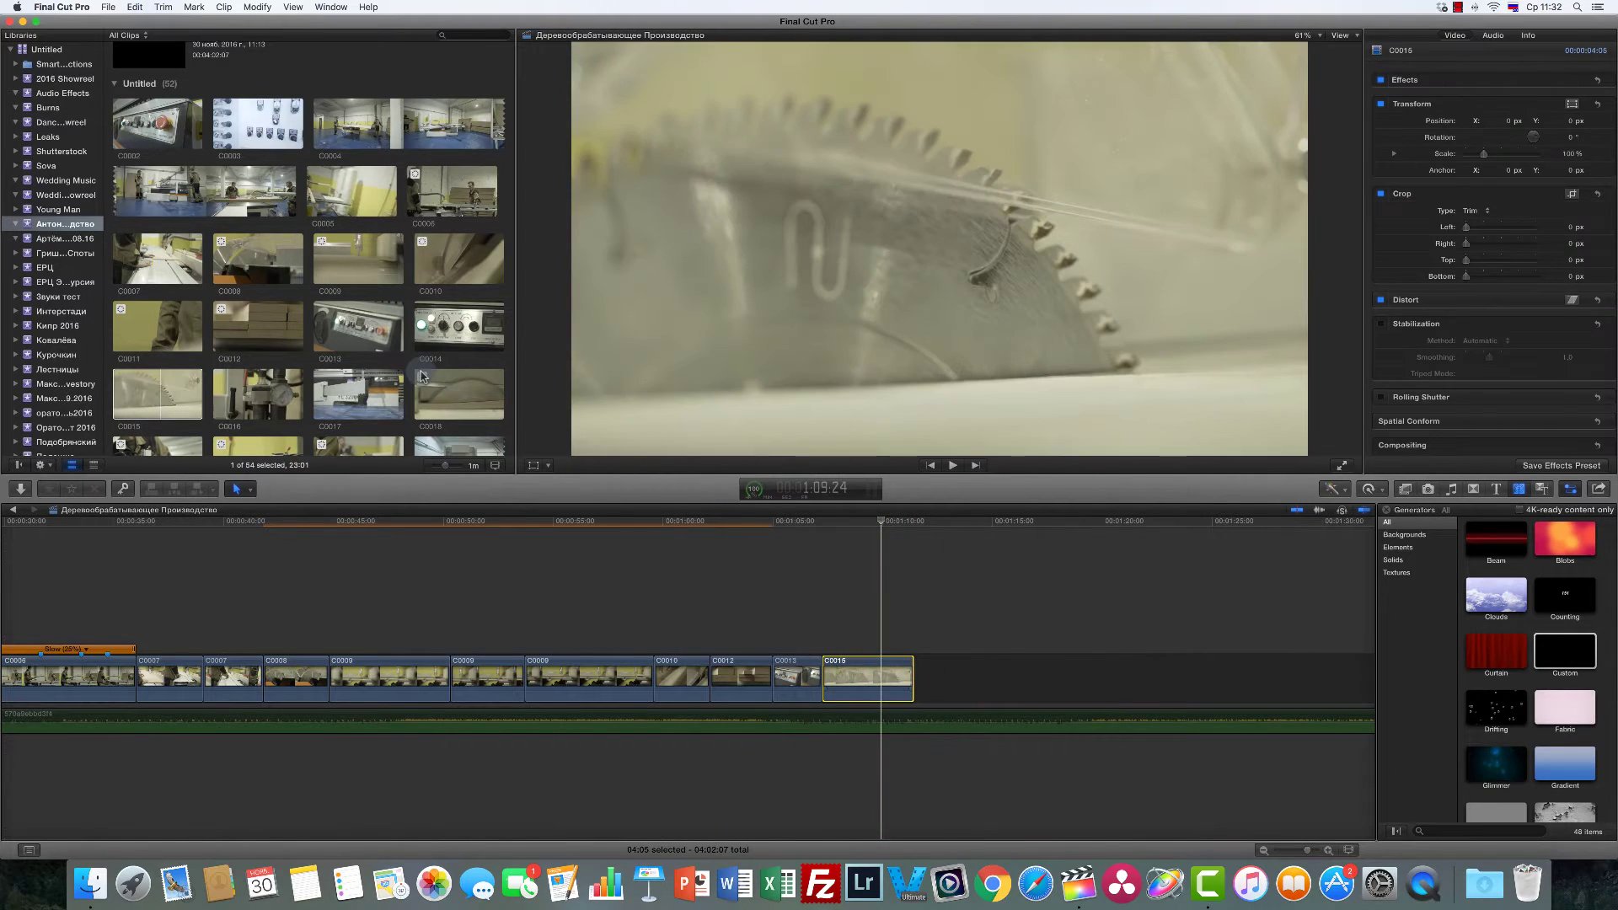
# Step: Select C0016 among the source clips and skim through its footage
pyautogui.scroll(-2, 295, 384)
pyautogui.click(255, 354)
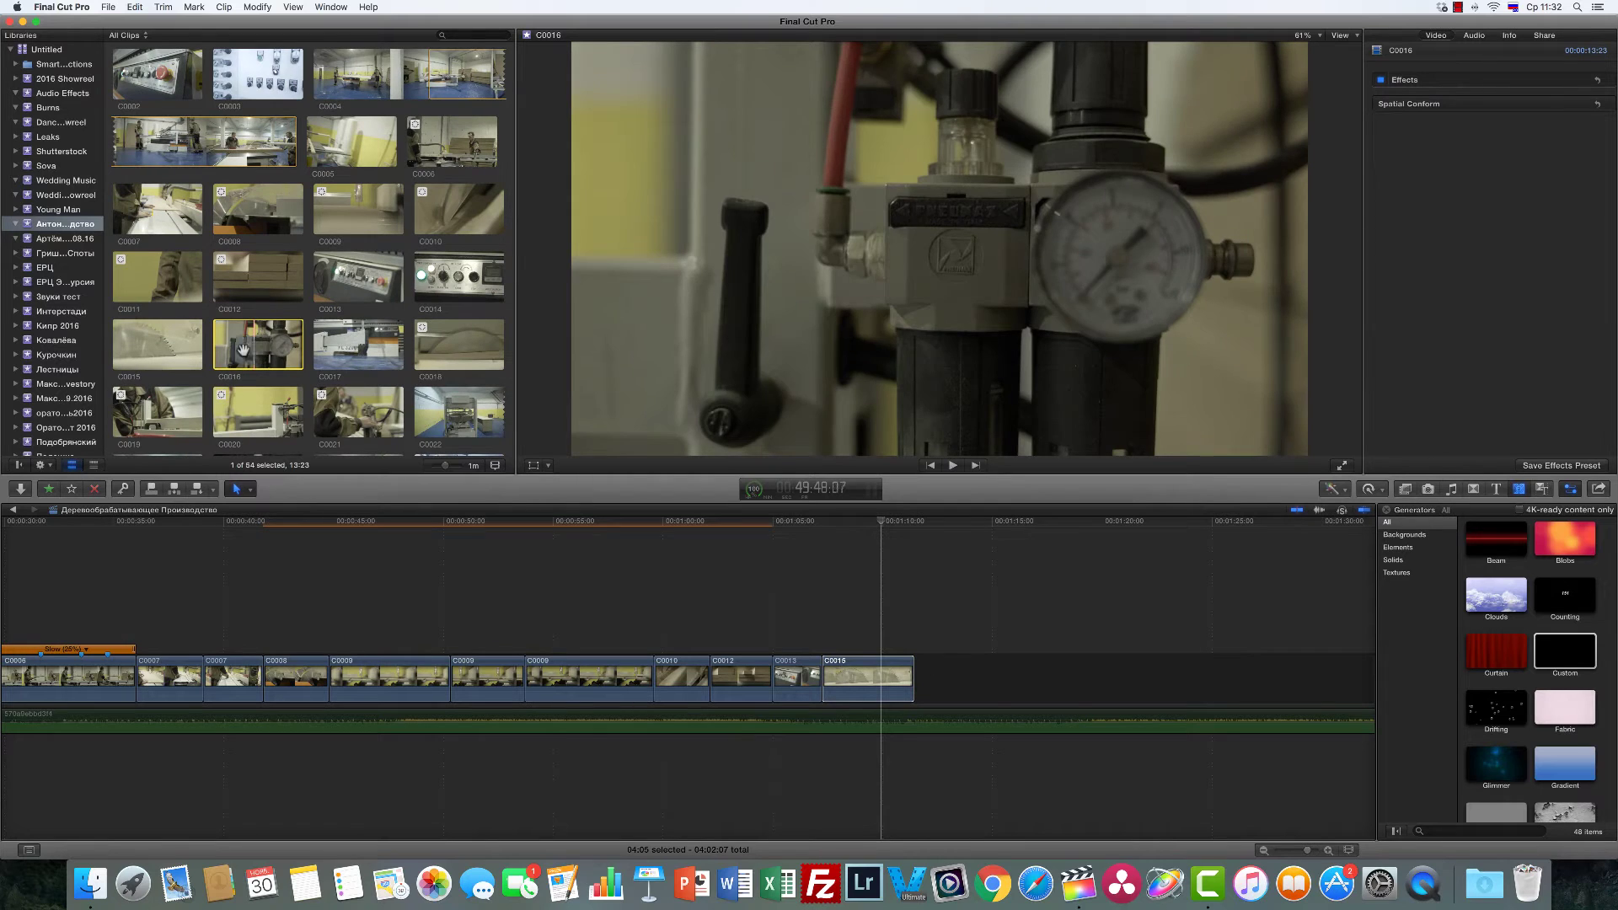
pyautogui.press('r')
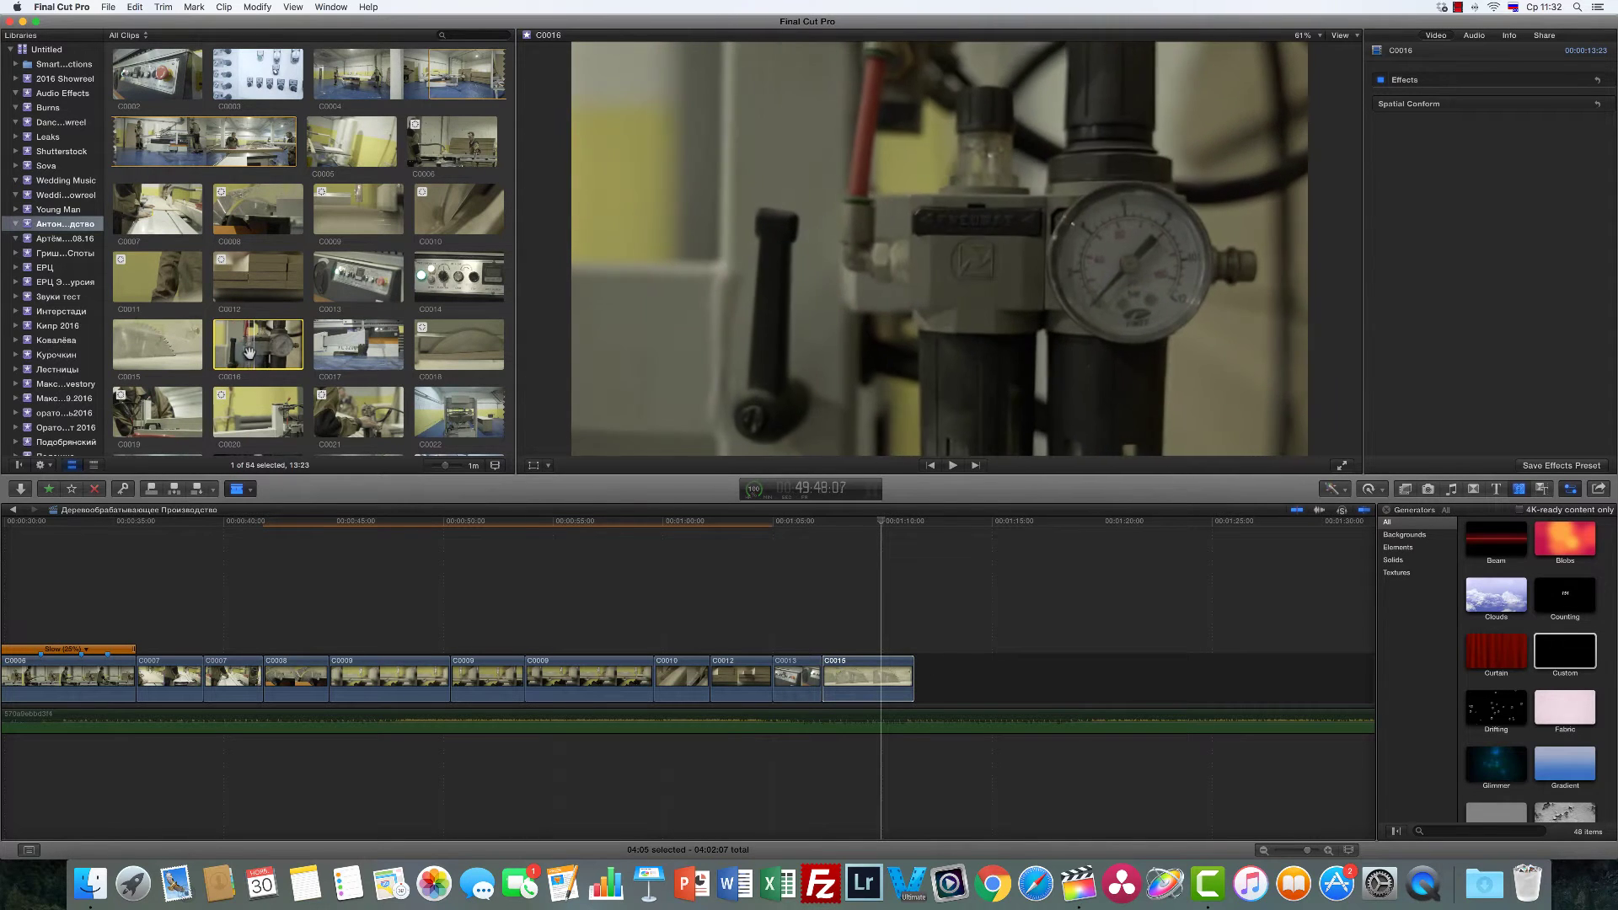
# Step: Append clip C0016 to the end of the timeline and trim it down to a duration of 1:08
pyautogui.press('e')
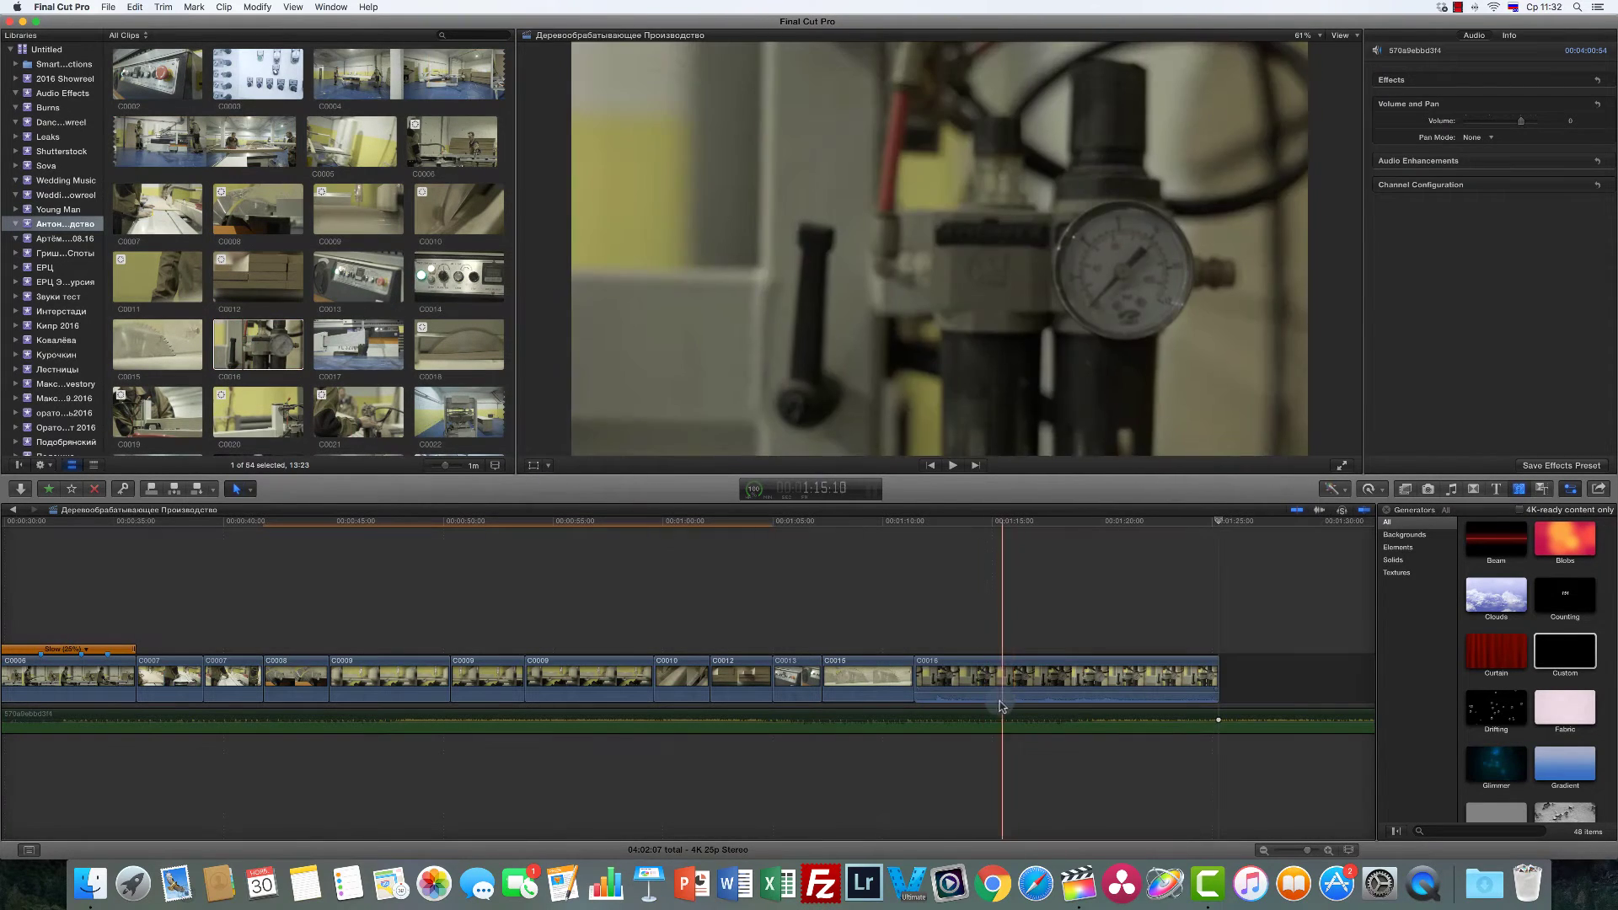
pyautogui.press('r')
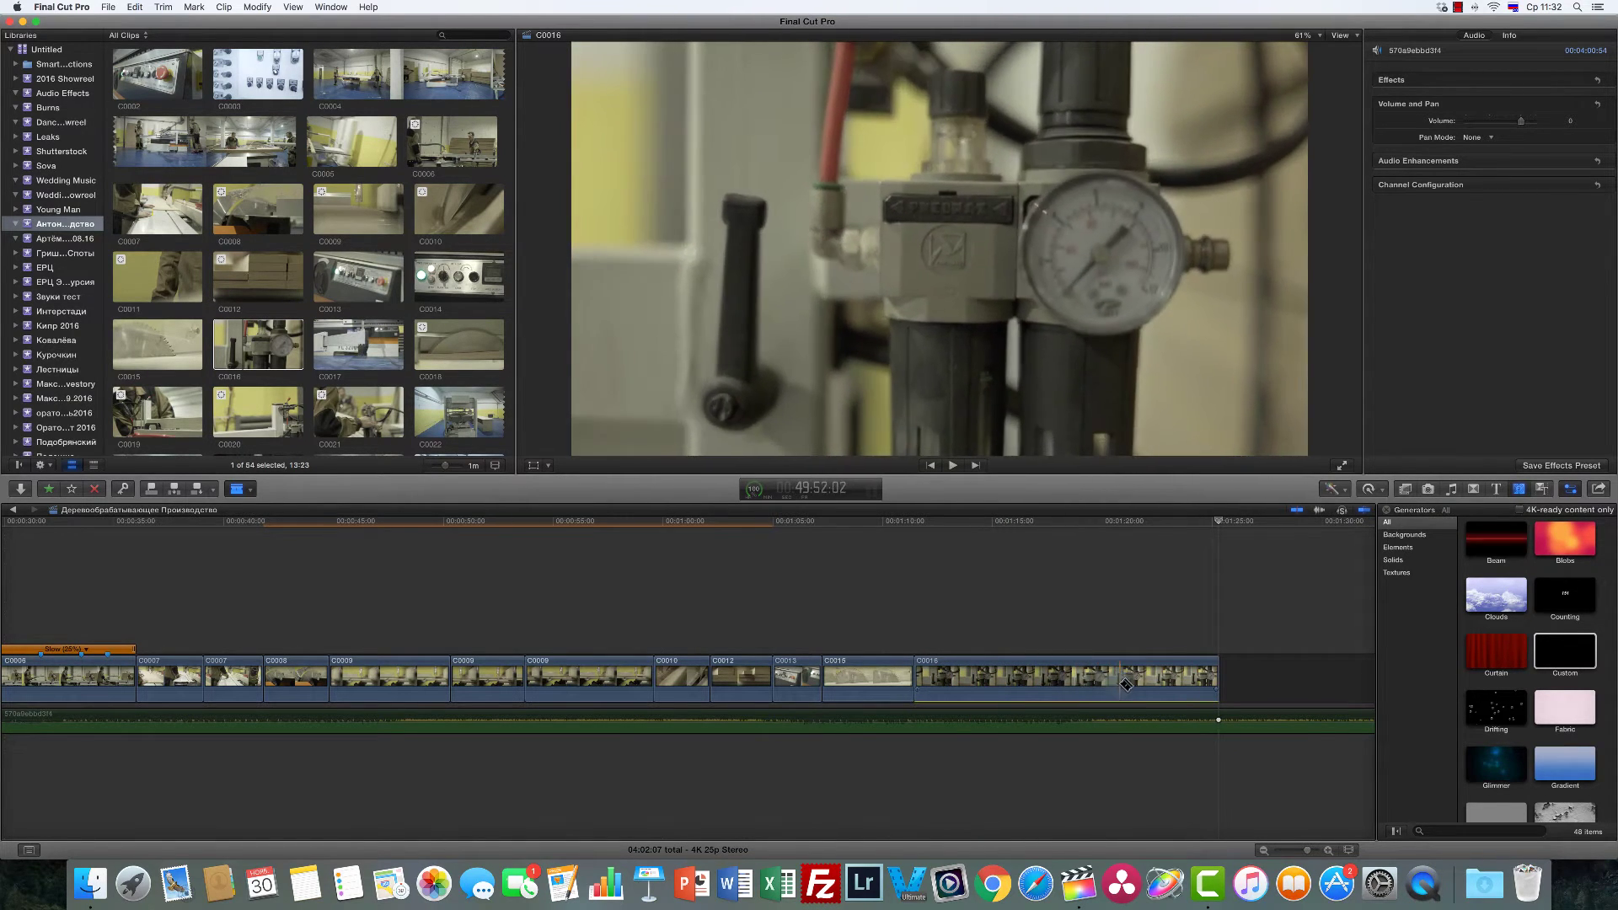
pyautogui.click(1179, 686)
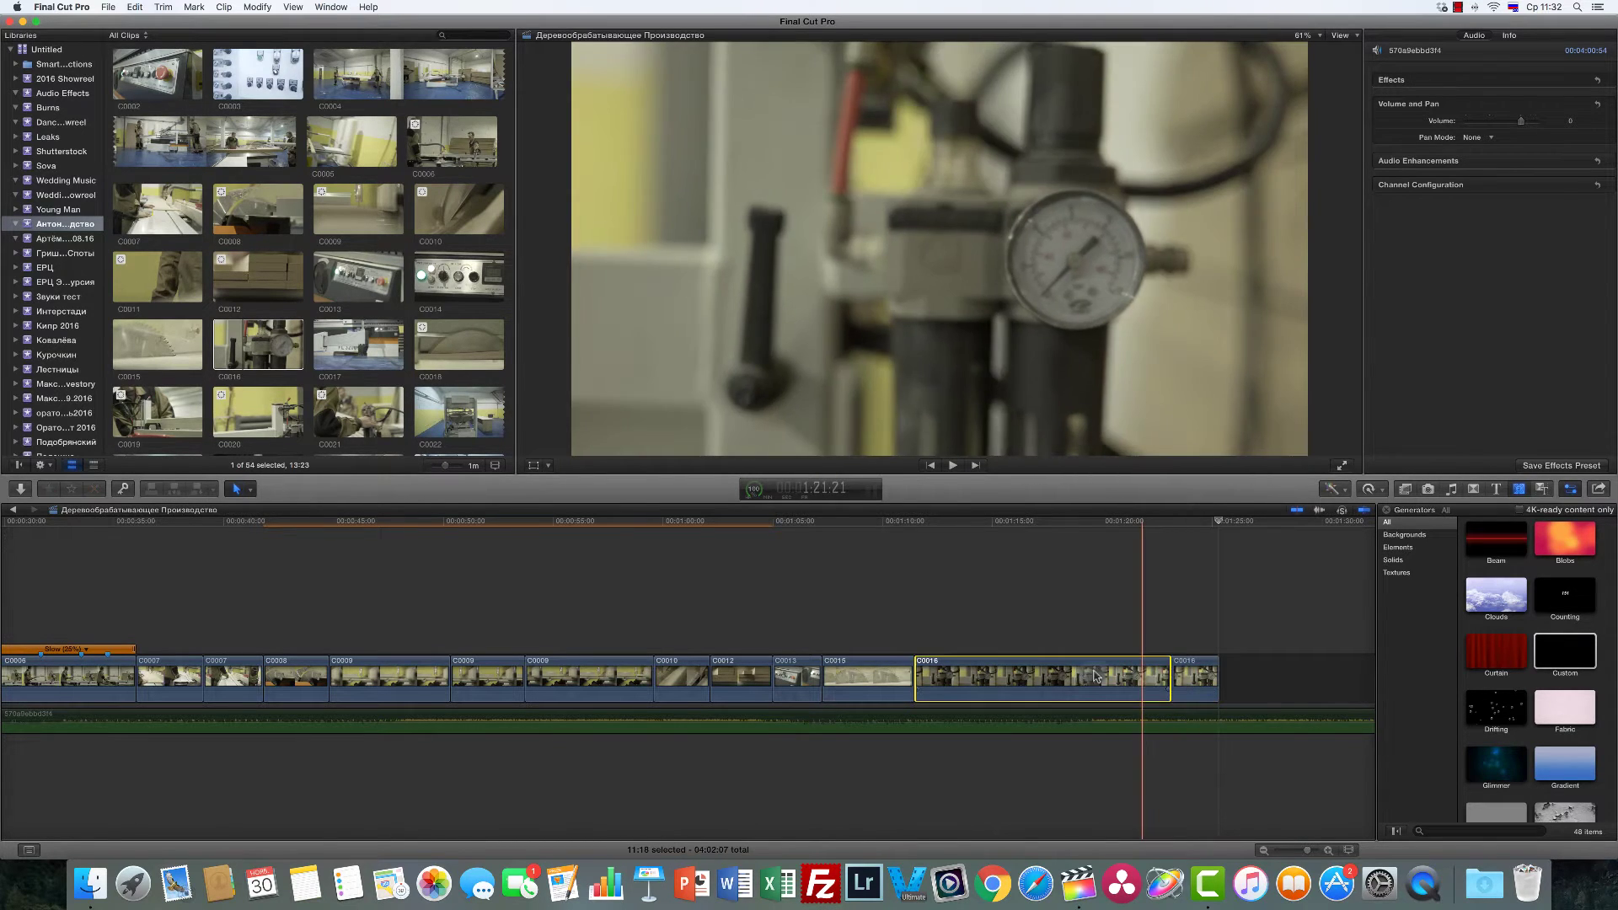
pyautogui.hotkey('alt', ']')
pyautogui.press('a')
pyautogui.press('space')
pyautogui.press('space')
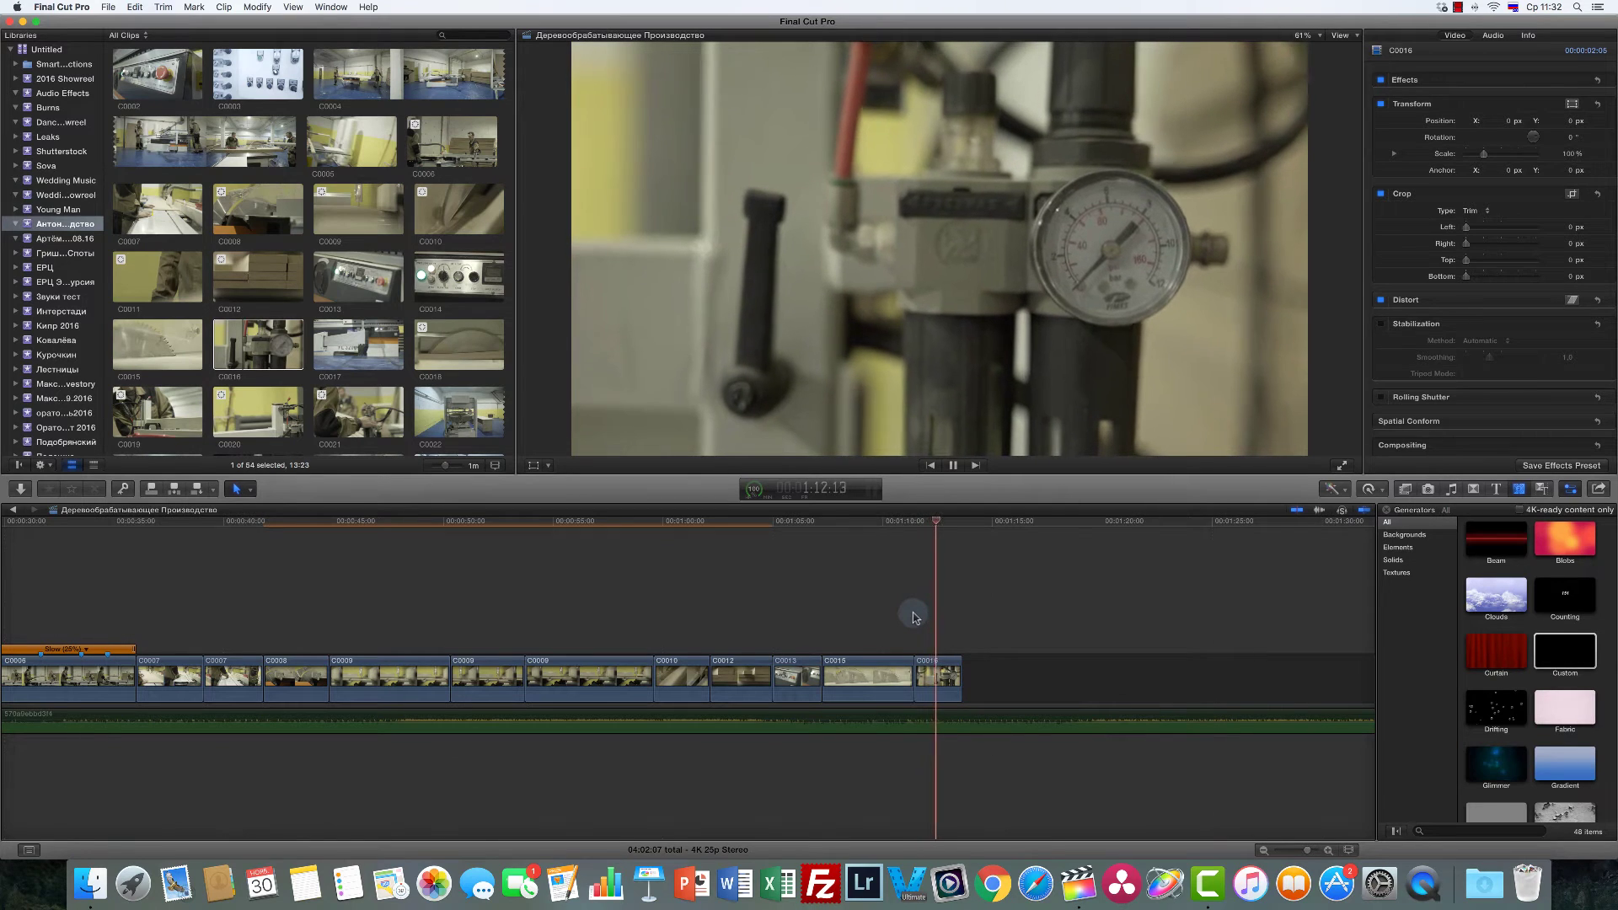
pyautogui.press('t')
pyautogui.moveTo(945, 670); pyautogui.dragTo(938, 670)
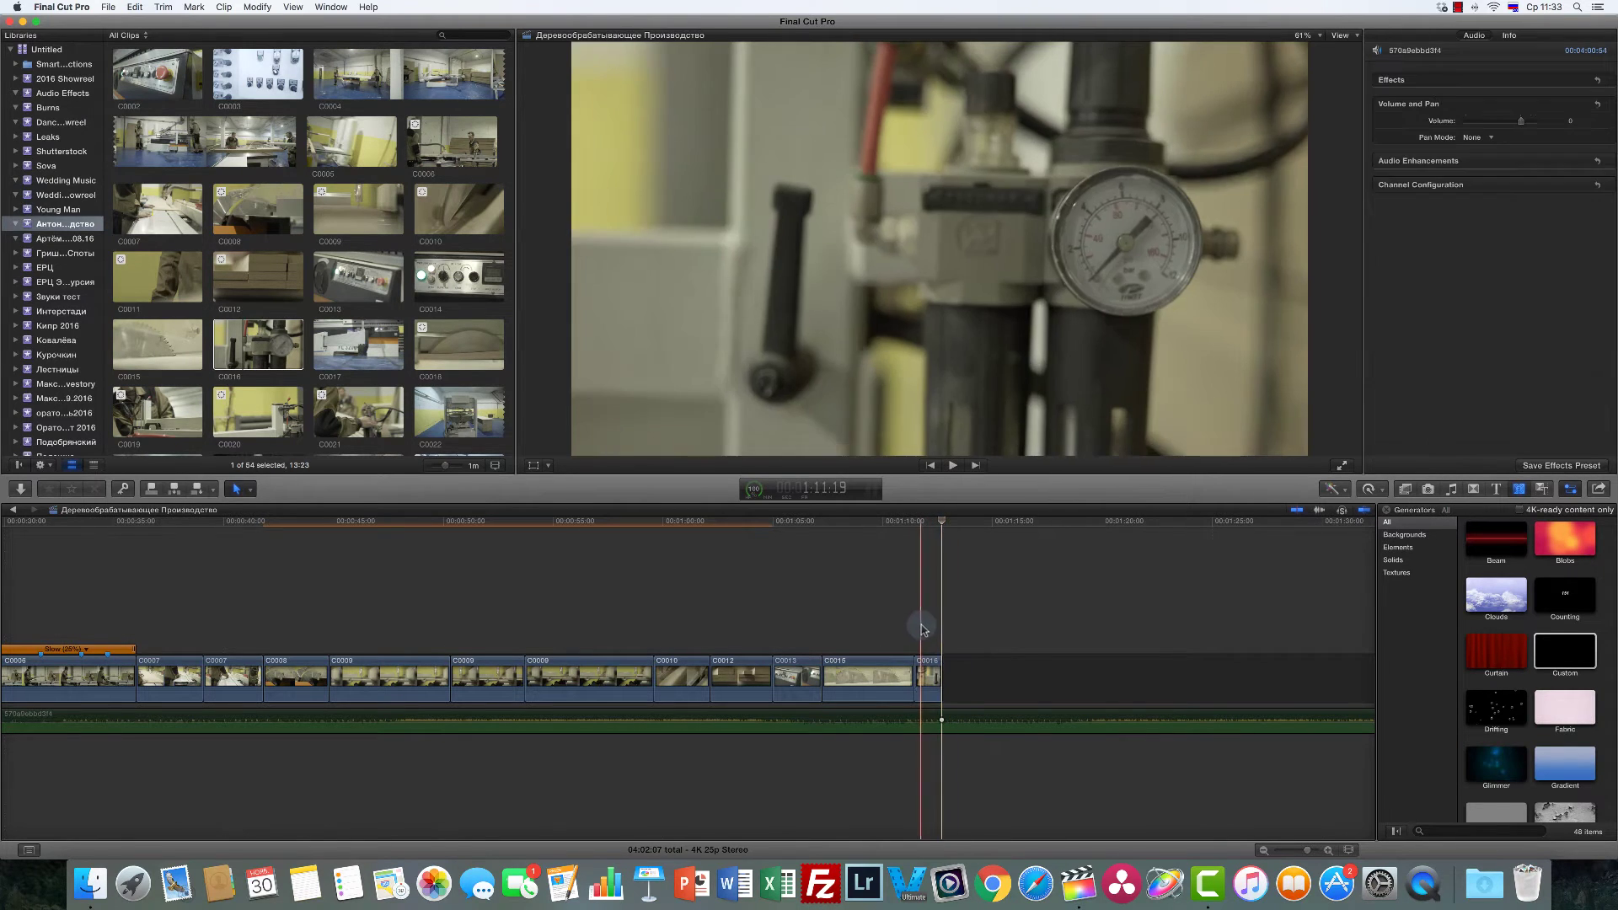
# Step: Stabilize clip C0016 and reduce its translation, rotation and scale smoothing to about 0.31, 0.43 and 0.37
pyautogui.press('a')
pyautogui.click(1380, 325)
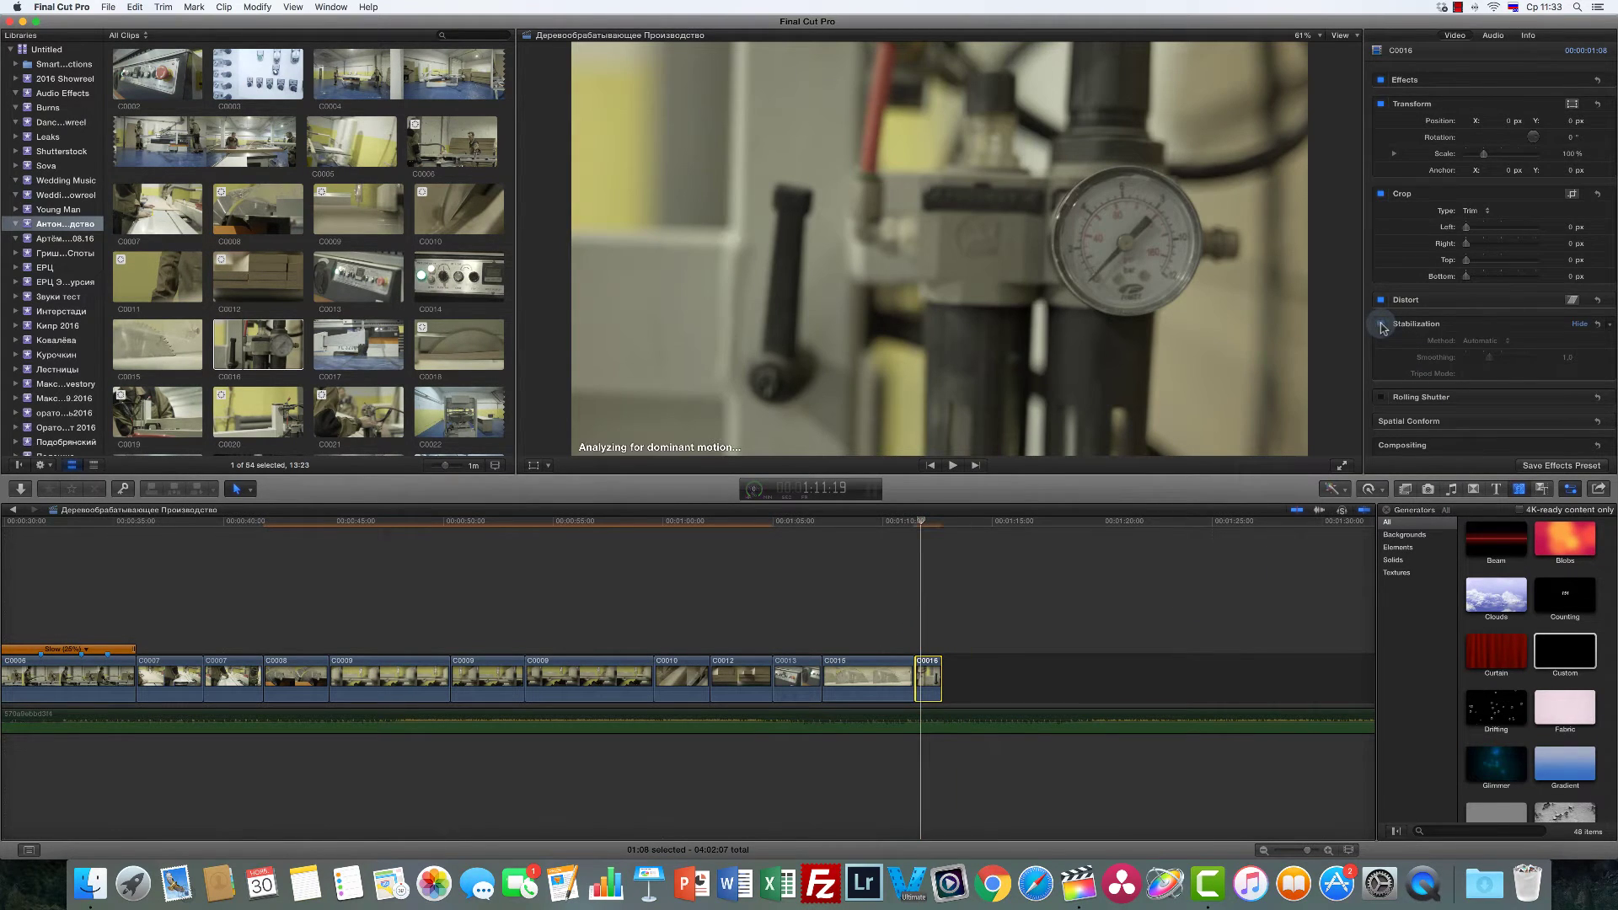
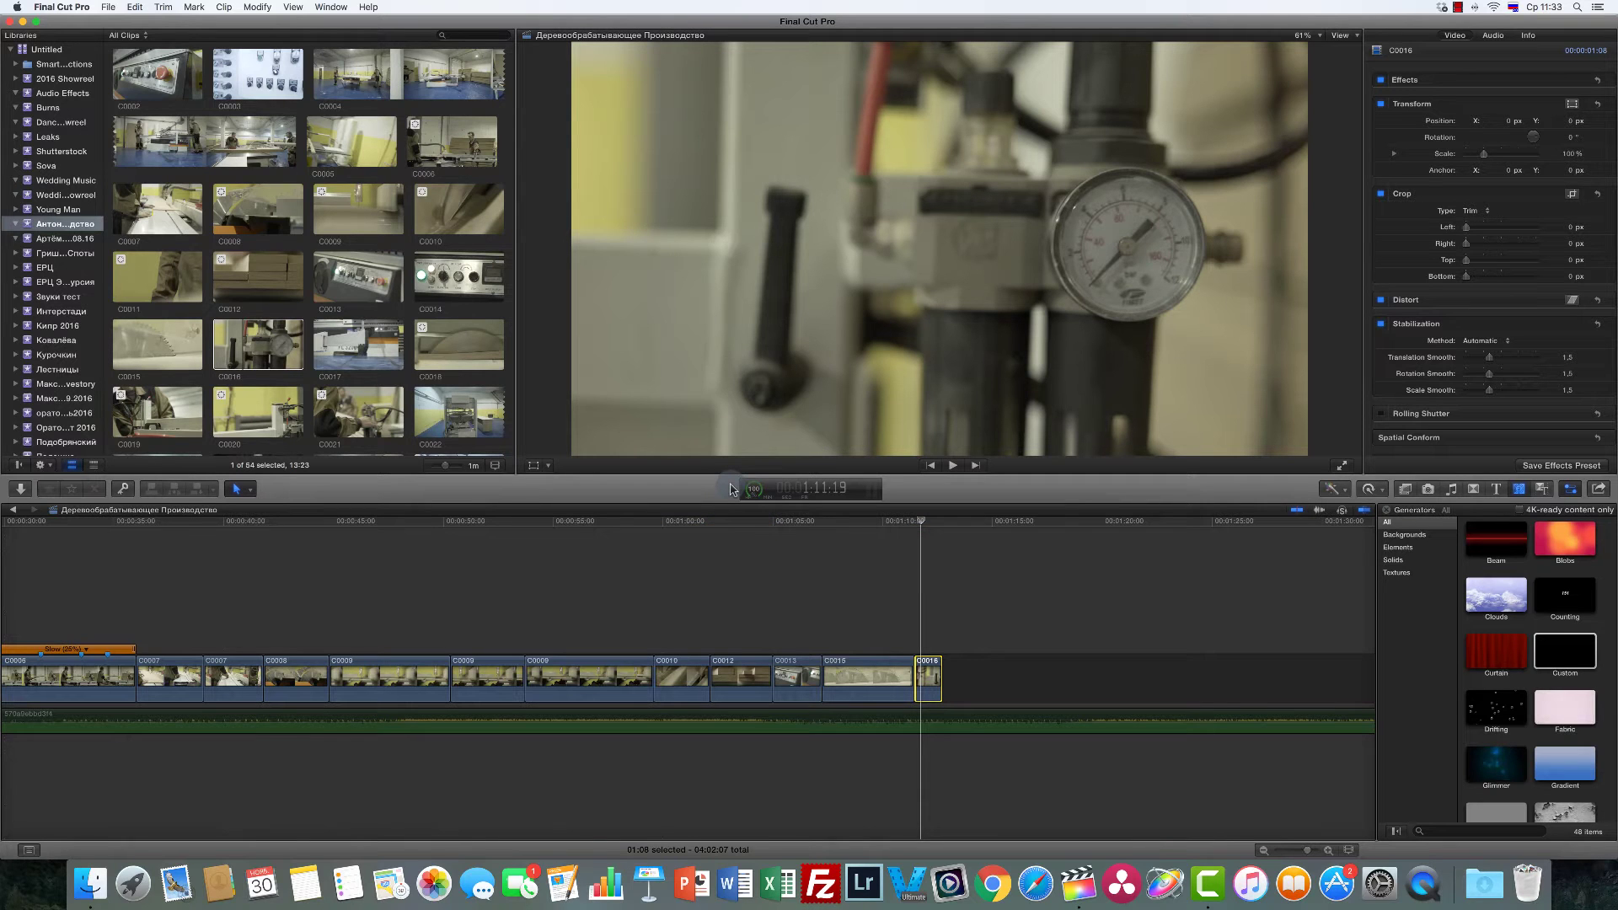
pyautogui.click(914, 521)
pyautogui.press('space')
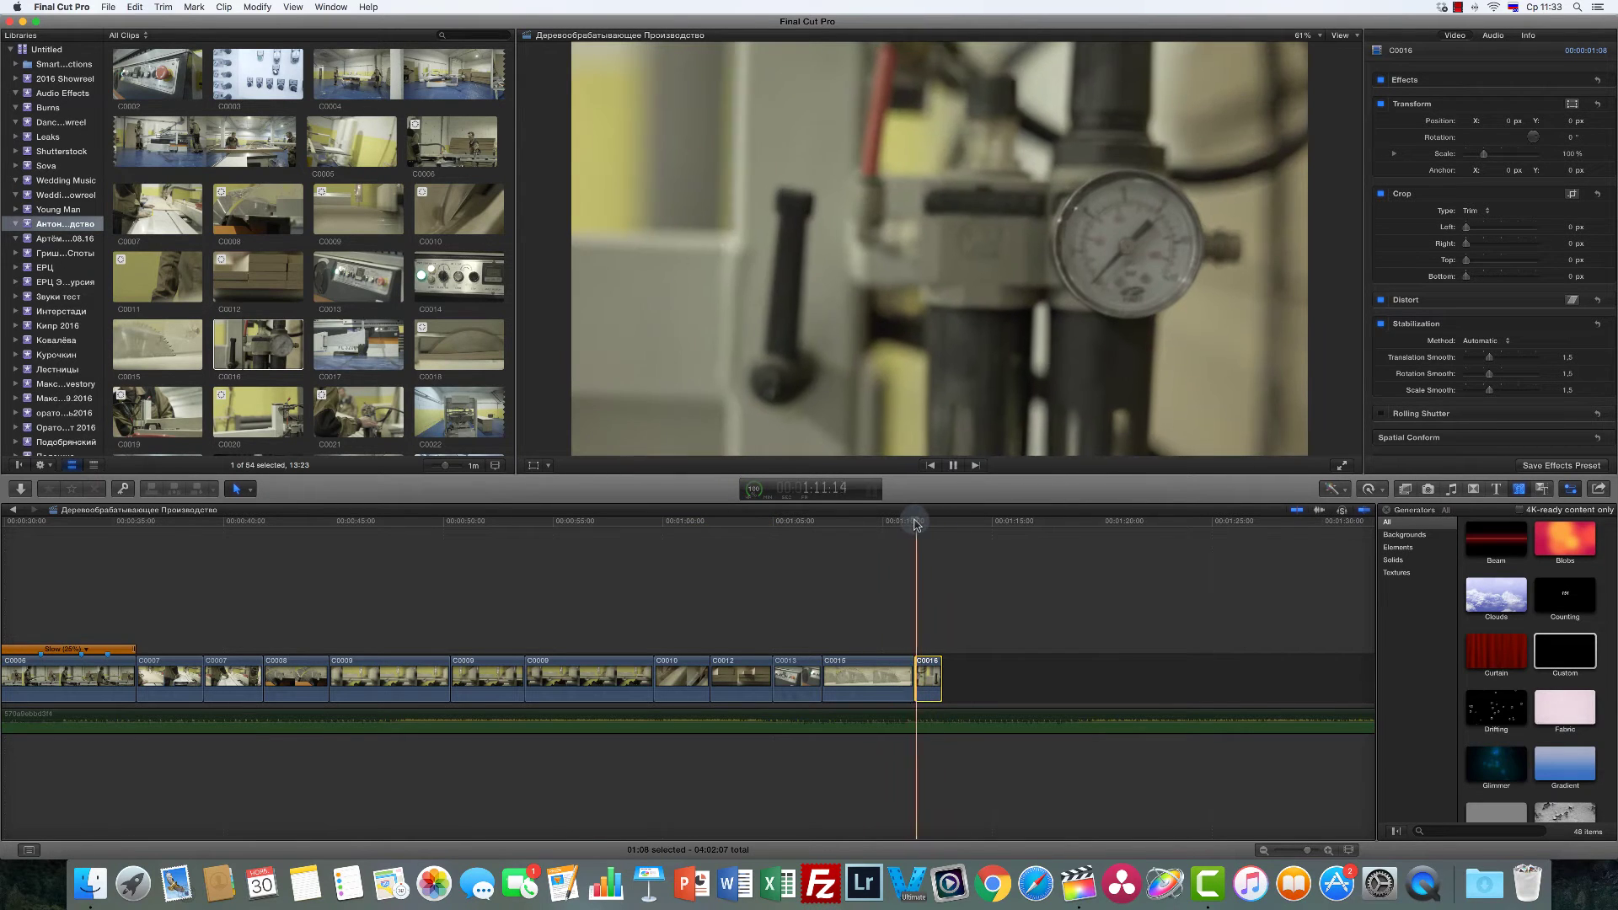
pyautogui.press('space')
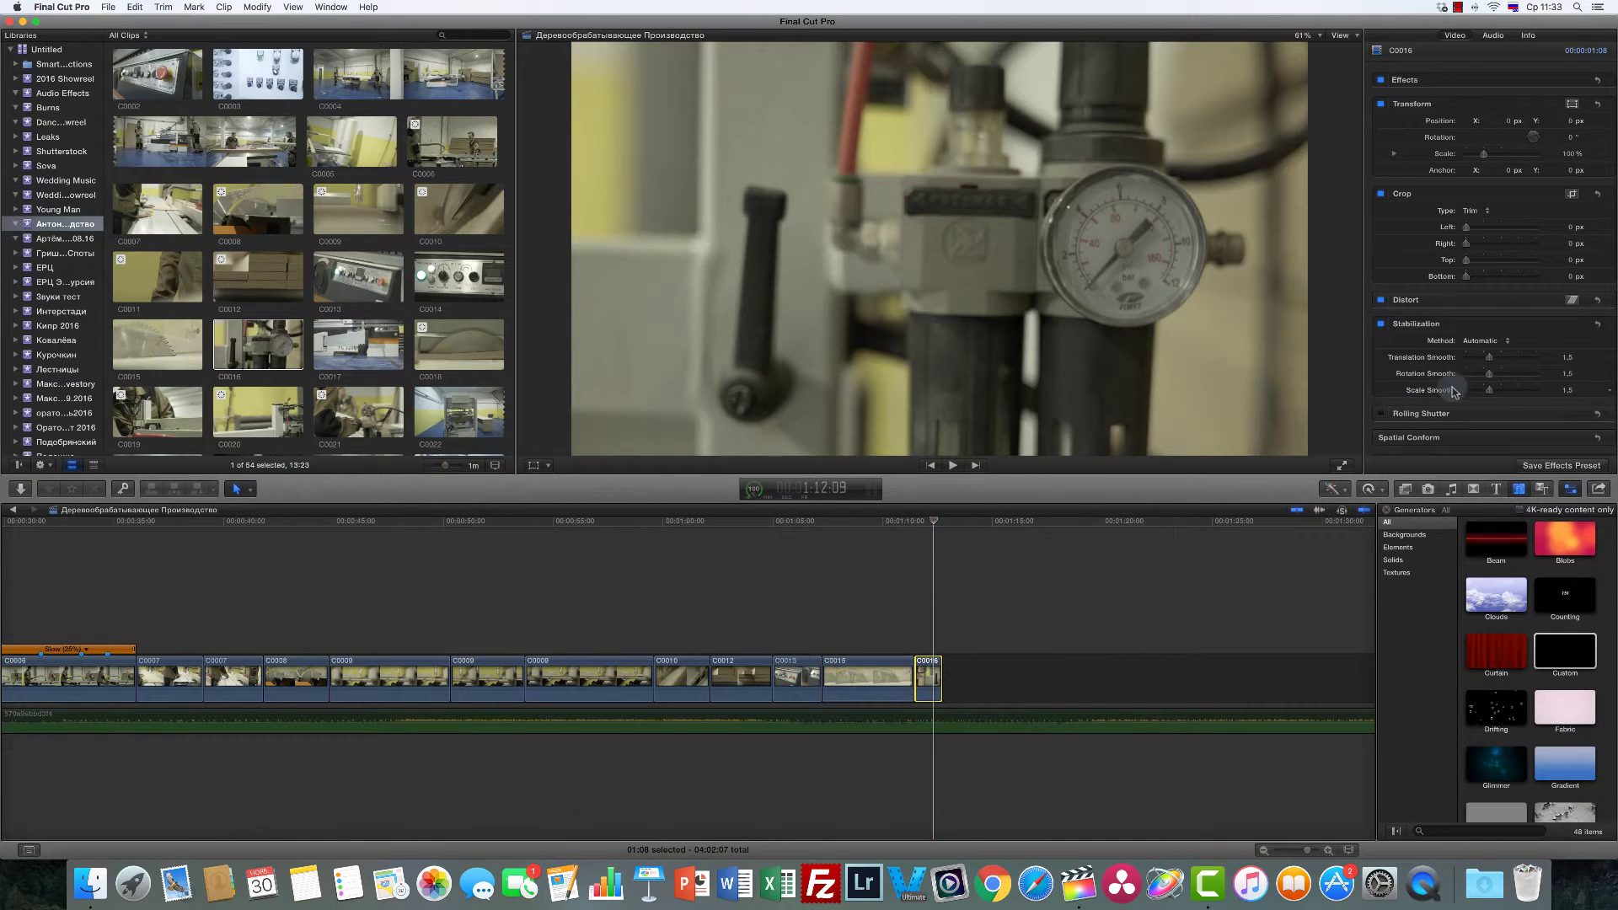
pyautogui.click(1472, 357)
pyautogui.click(1472, 390)
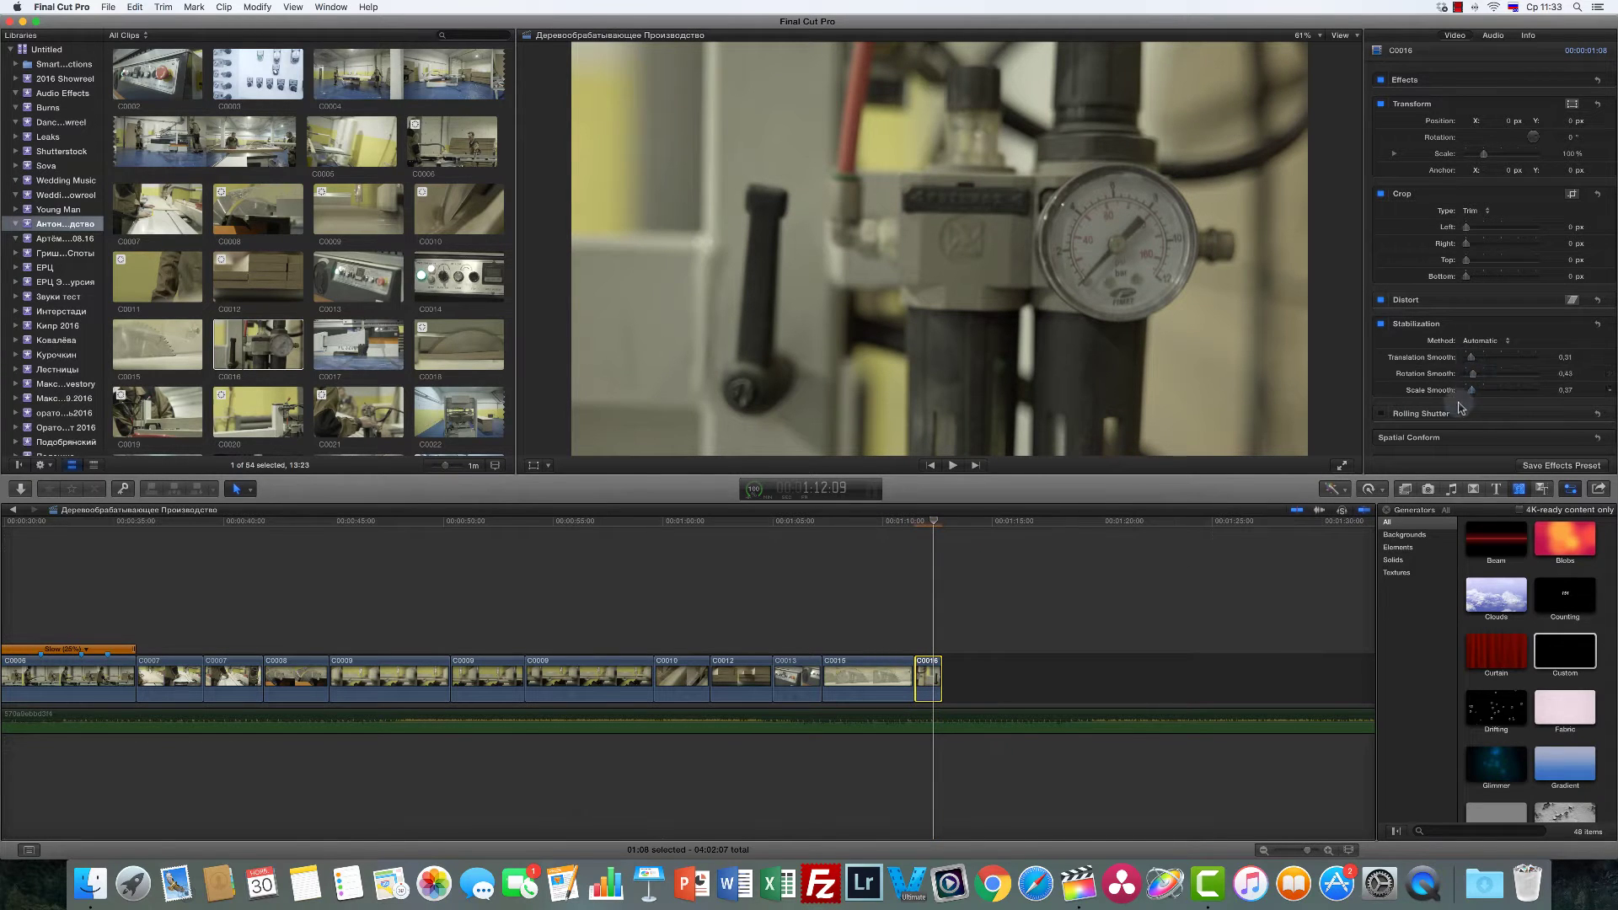
# Step: Play back the stabilized clip C0016, and delete it from the timeline
pyautogui.click(916, 584)
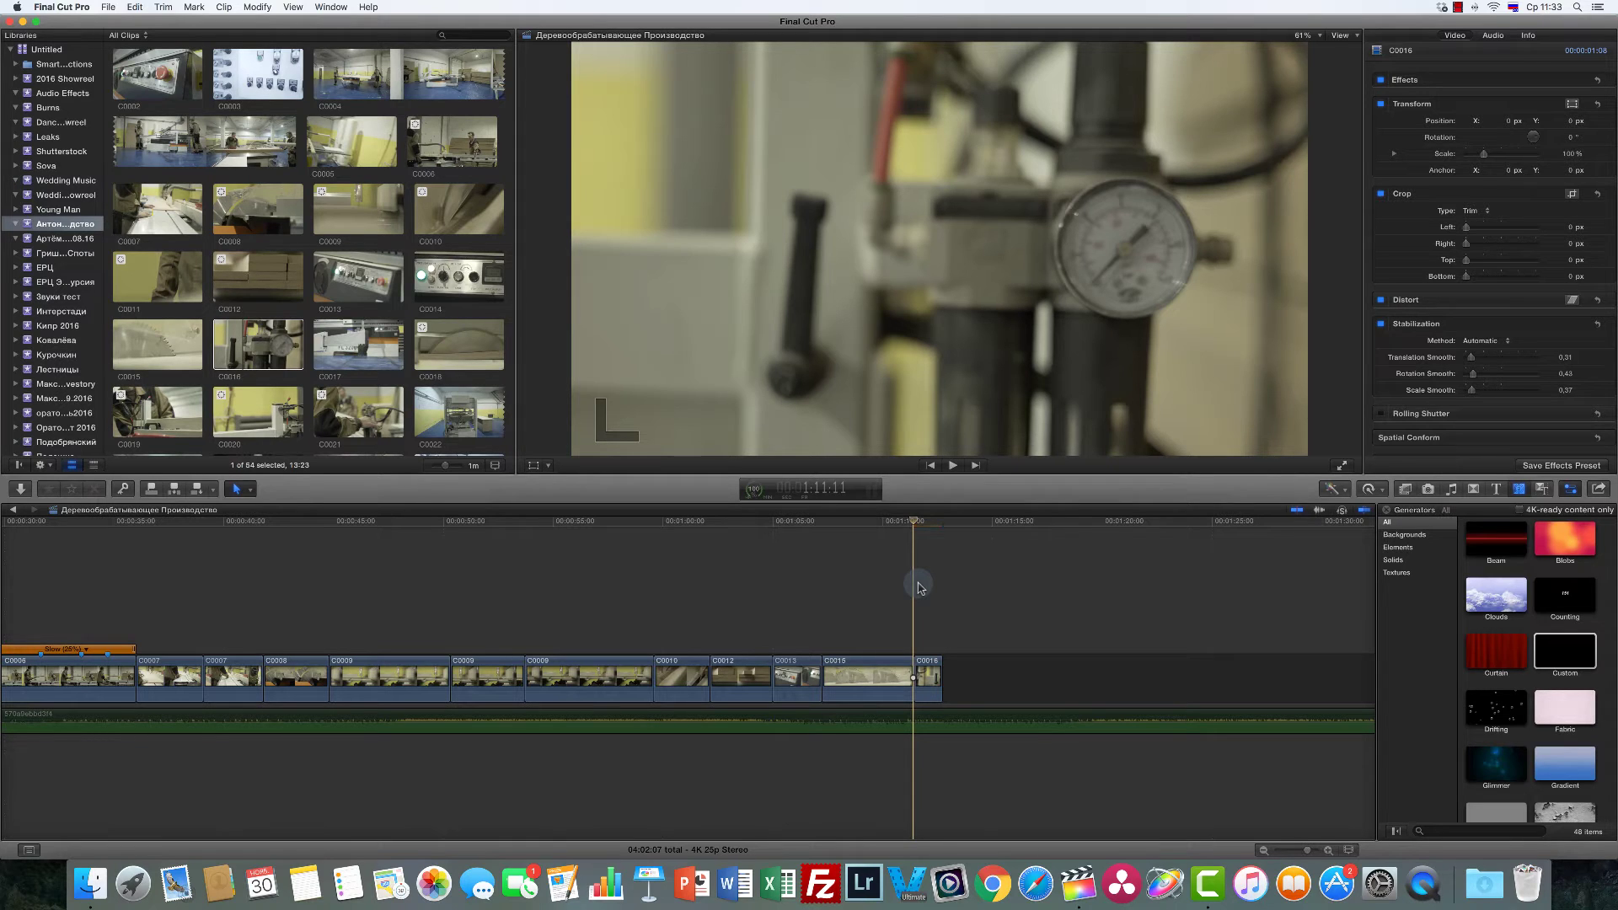
pyautogui.press('space')
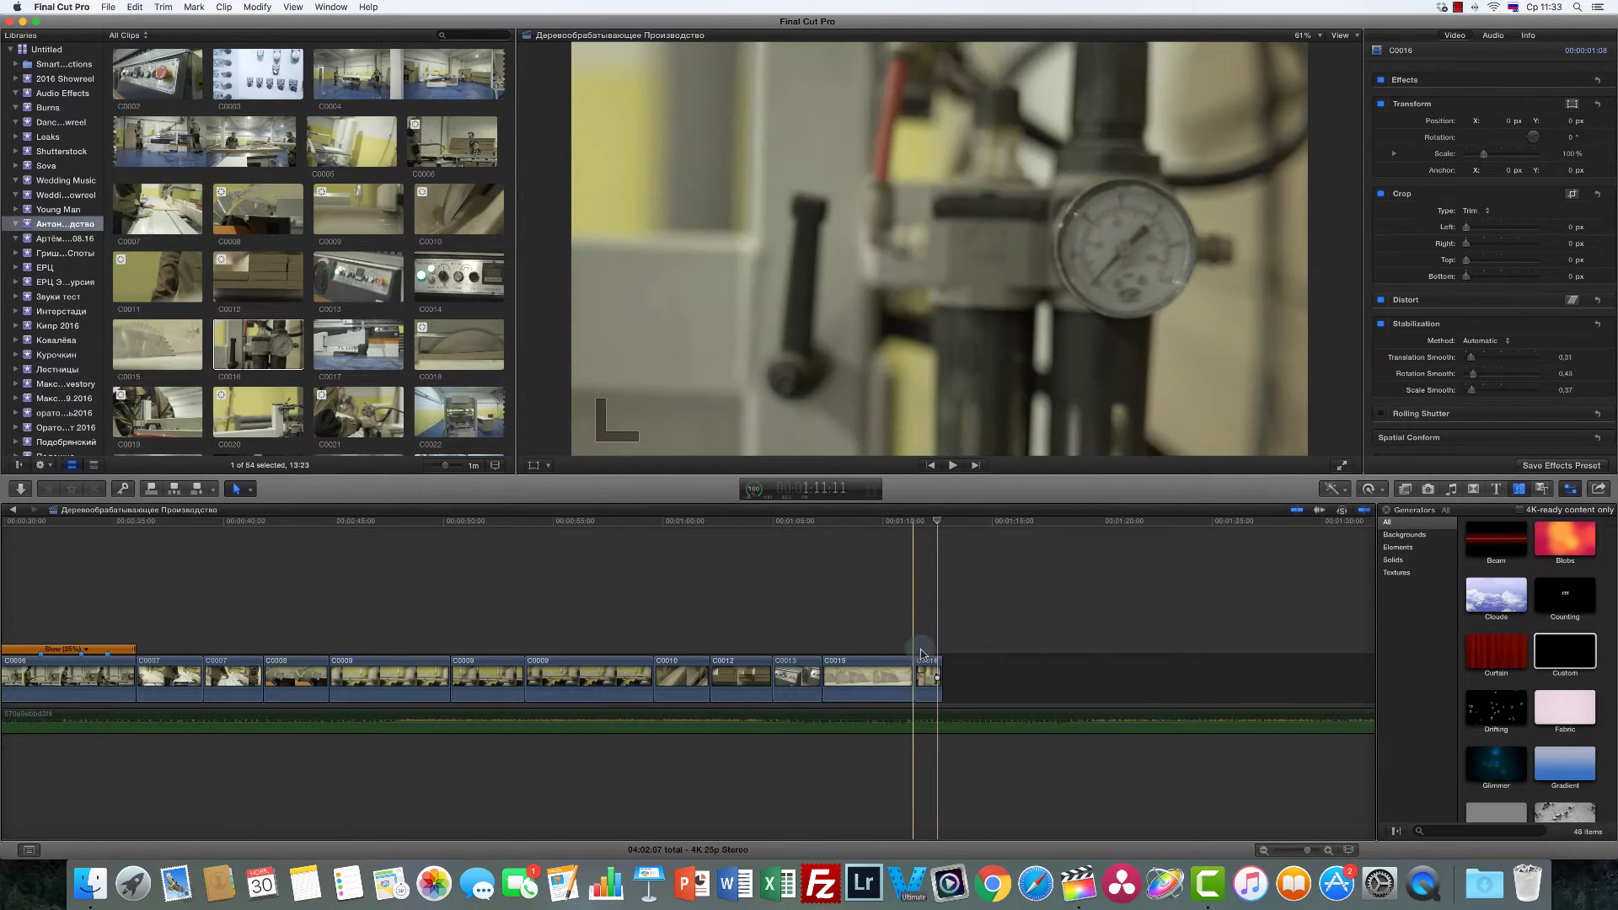
pyautogui.press('Delete')
# Step: Append the ending portion of clip C0017 to the timeline and trim its end to a duration of 4:17
pyautogui.scroll(-2, 393, 316)
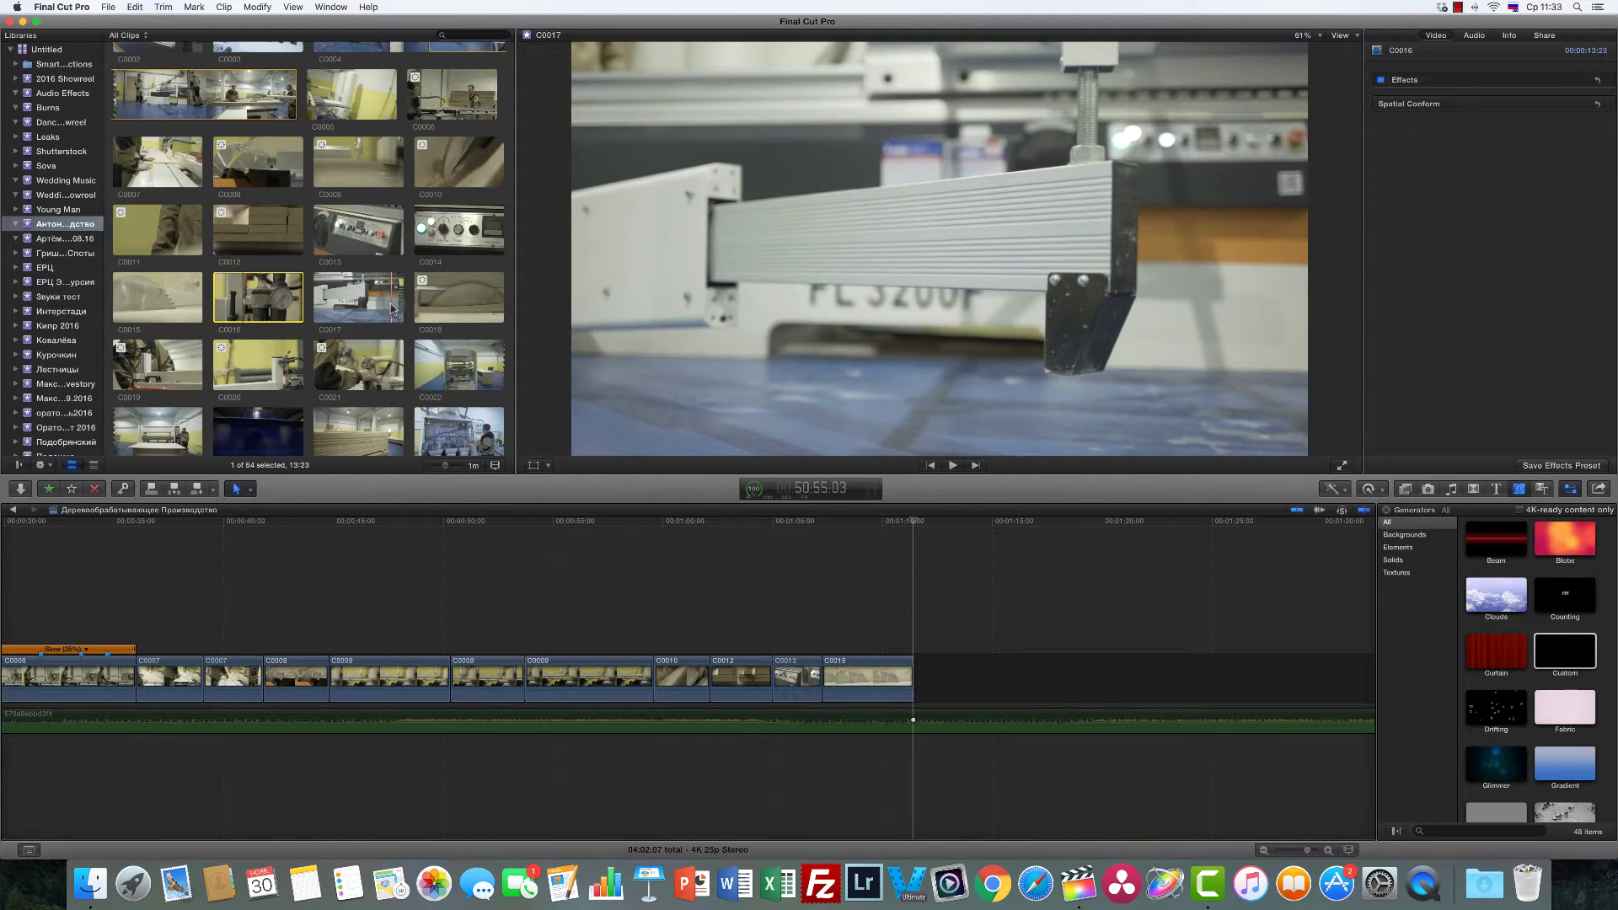
pyautogui.moveTo(390, 309); pyautogui.dragTo(954, 693)
pyautogui.press('space')
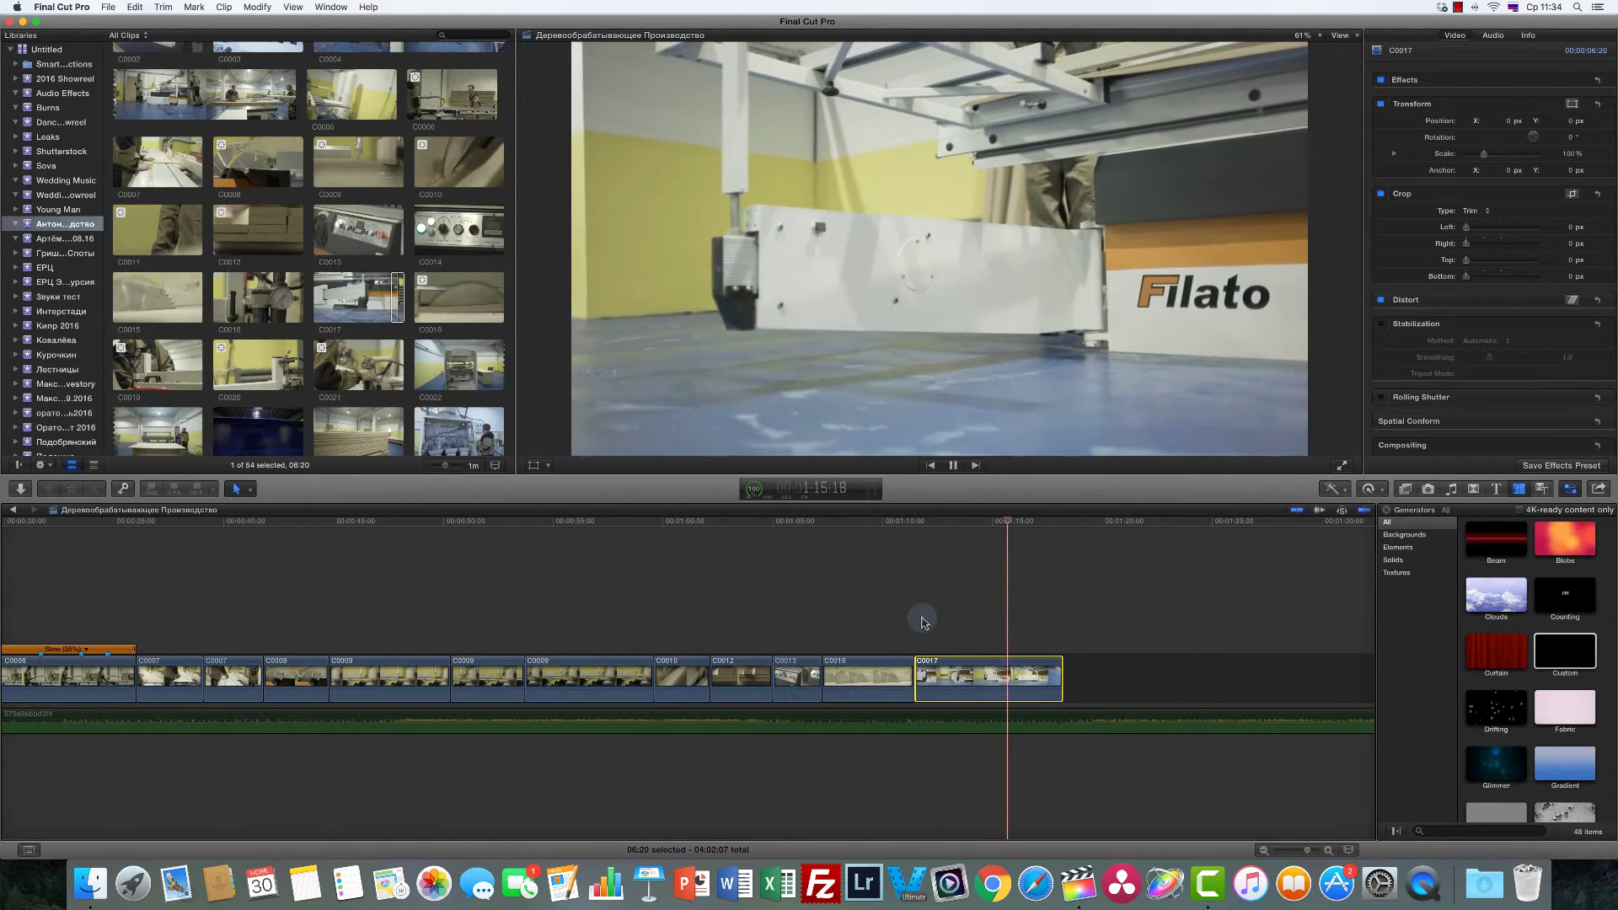
pyautogui.press('space')
pyautogui.press('r')
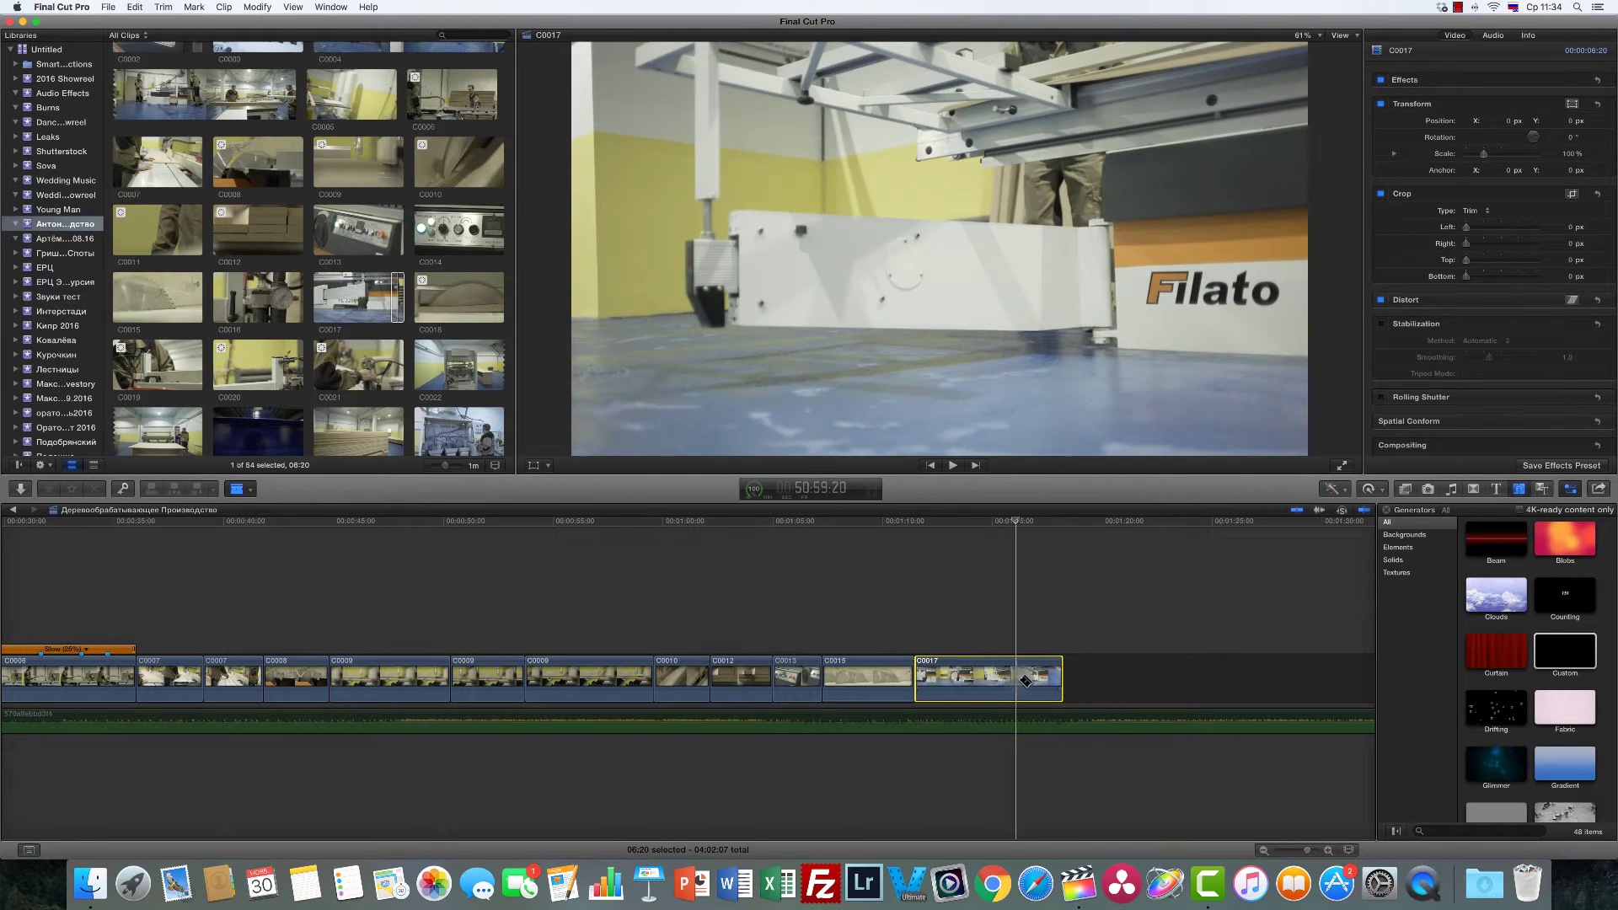
pyautogui.hotkey('alt', ']')
pyautogui.press('a')
# Step: Stabilize clip C0017 and reduce its translation, rotation and scale smoothing to about 0.39, 0.55 and 0.67
pyautogui.click(975, 621)
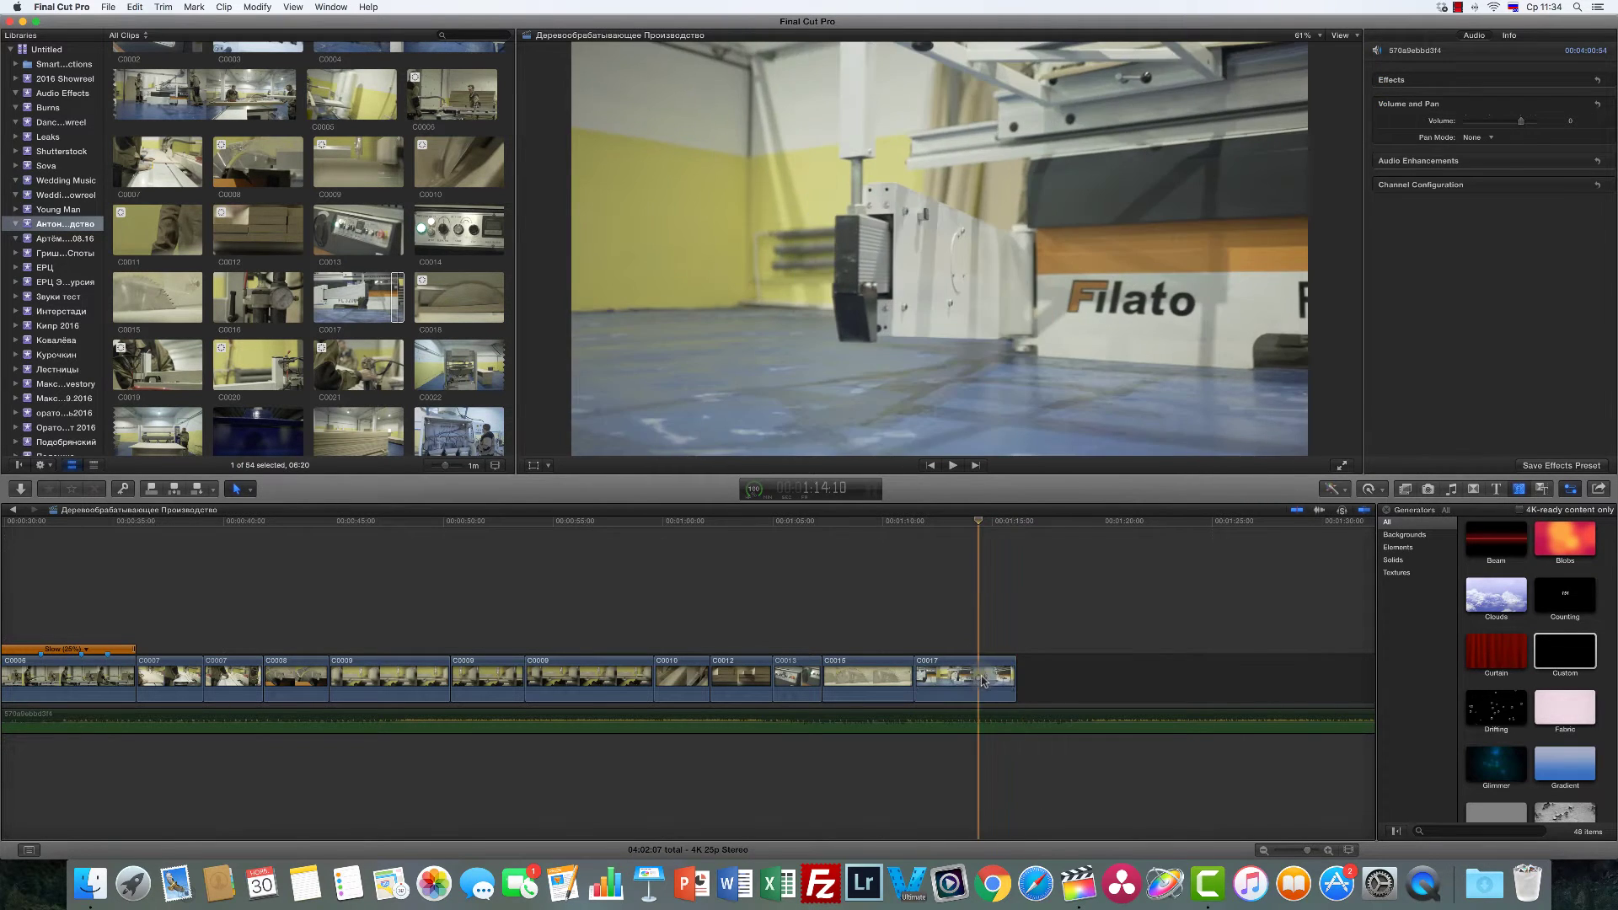
pyautogui.click(1381, 323)
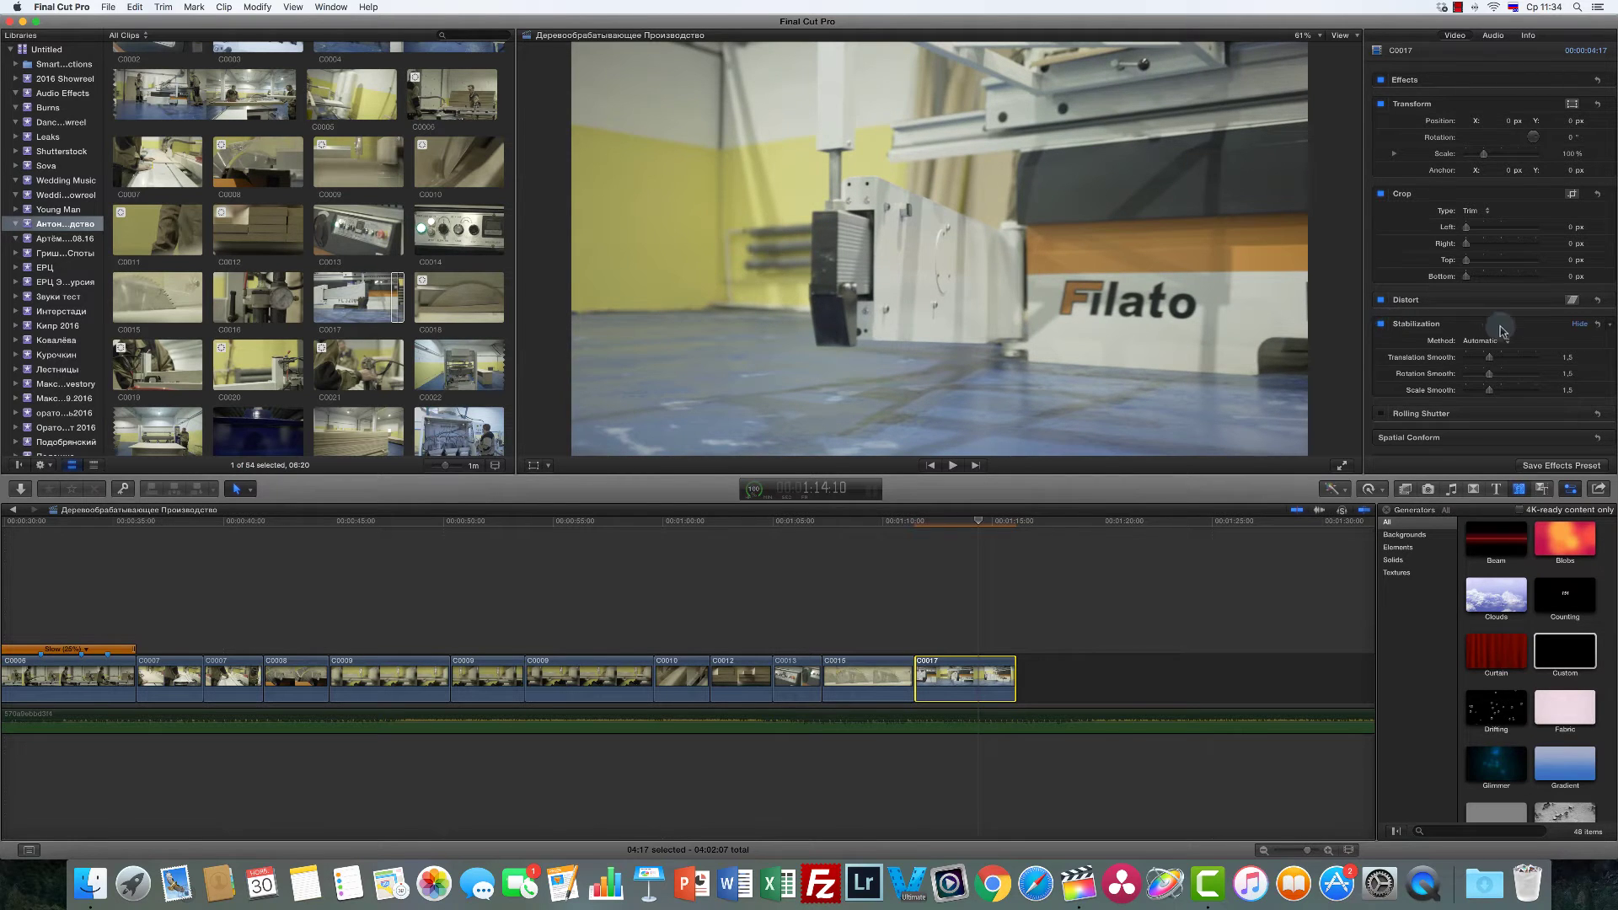
pyautogui.moveTo(1488, 357)
pyautogui.mouseDown()
pyautogui.moveTo(1469, 359)
pyautogui.moveTo(1474, 374)
pyautogui.mouseUp()
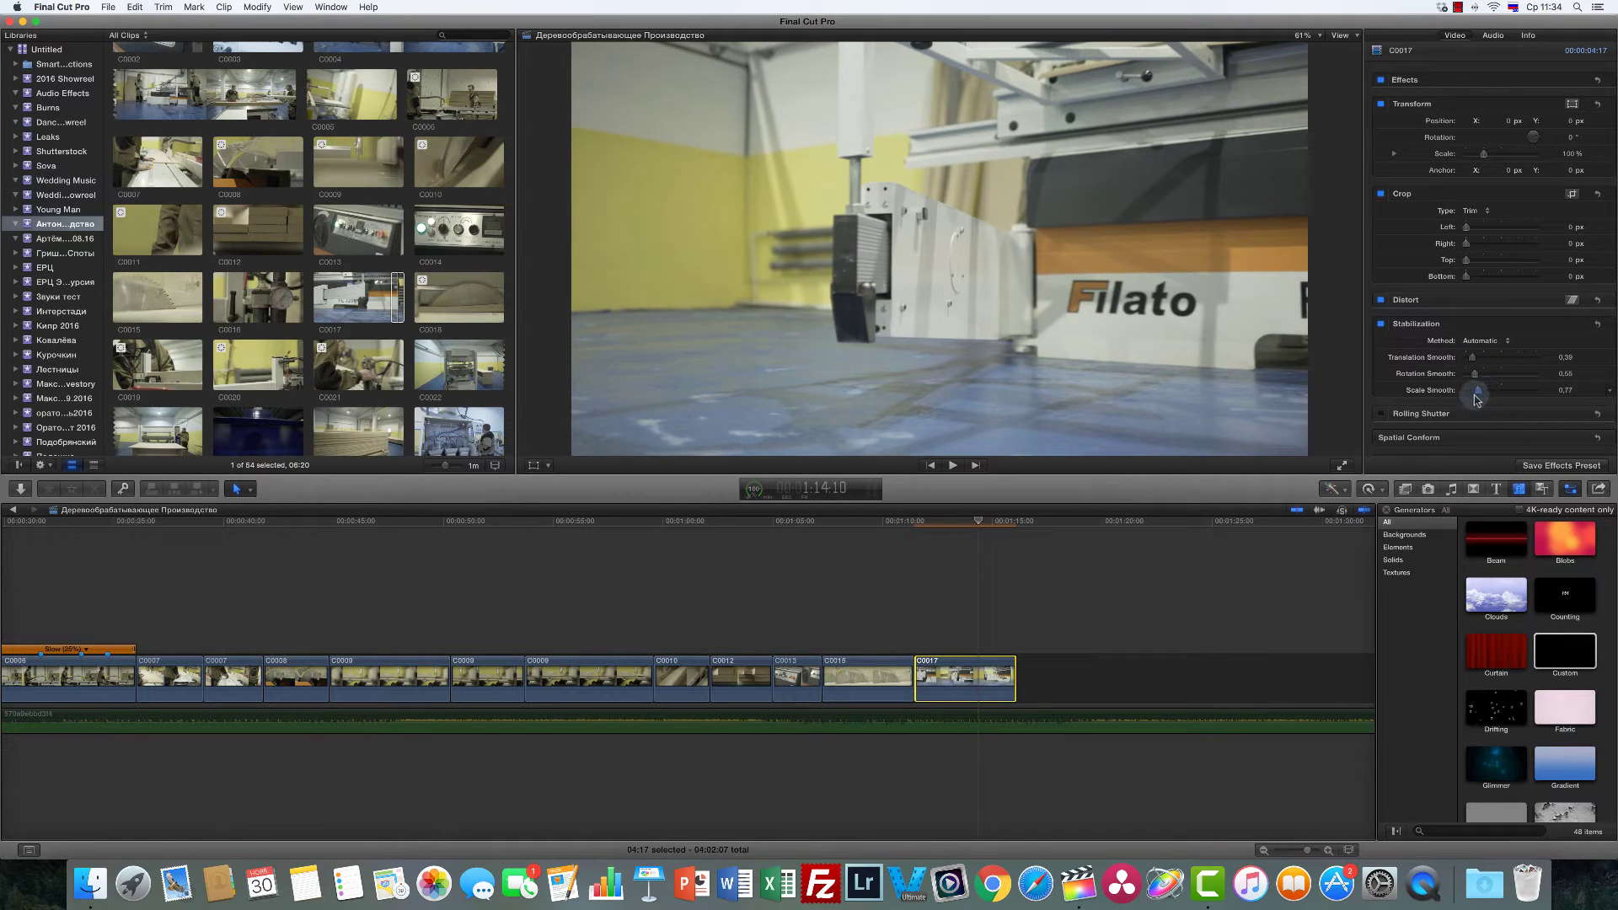
# Step: Play the stabilized clip C0017 from its start and recheck the movement near its end
pyautogui.click(911, 594)
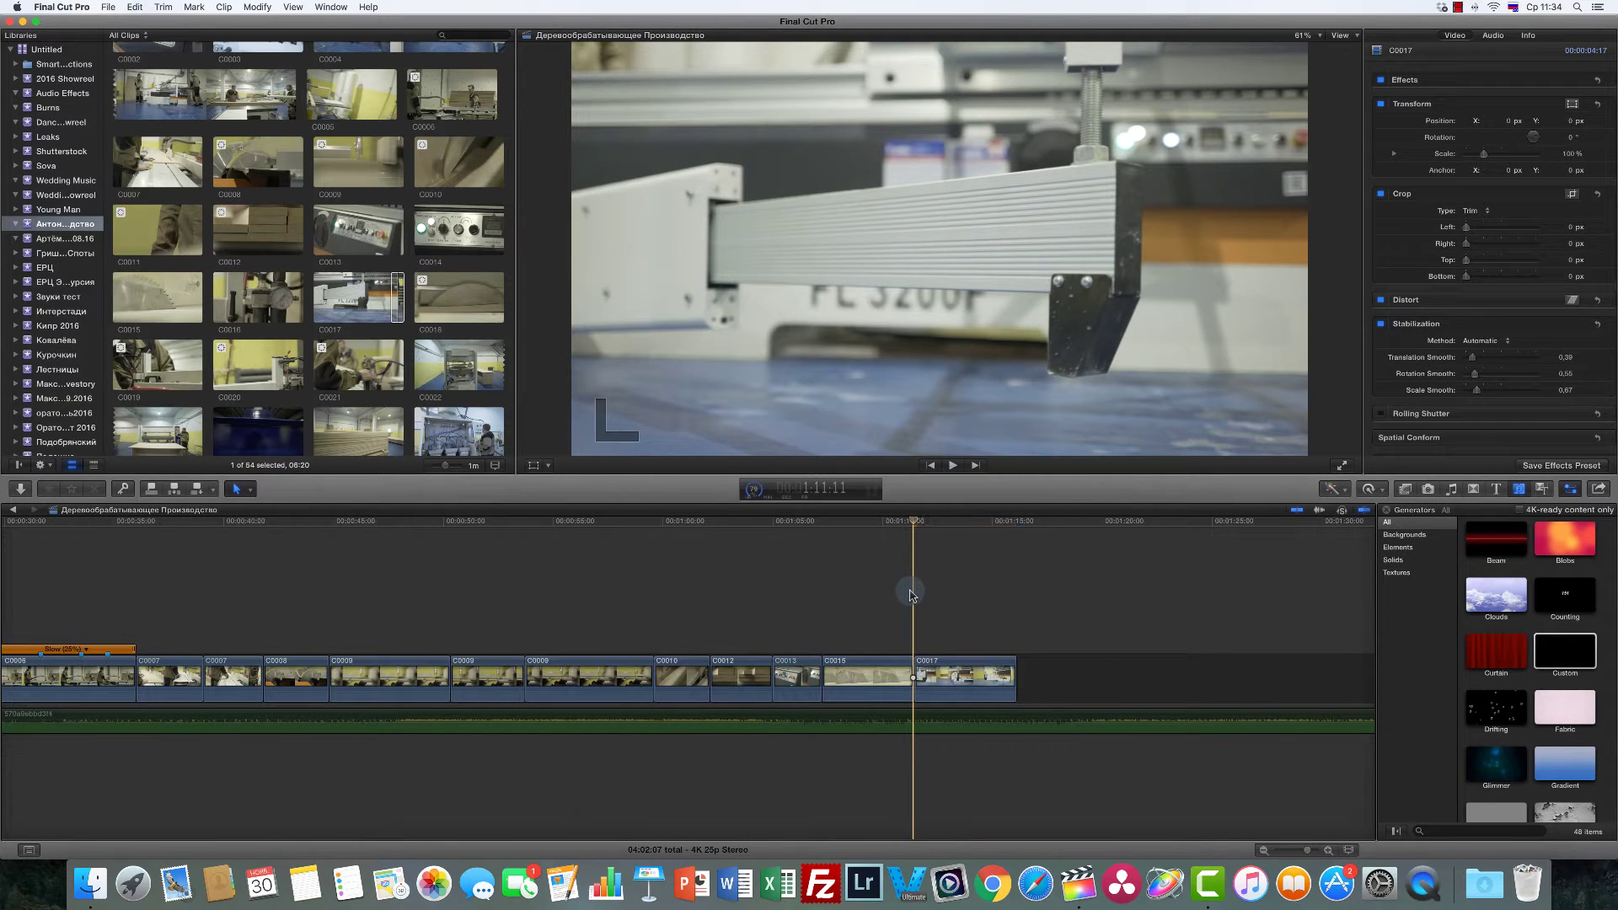
pyautogui.press('l')
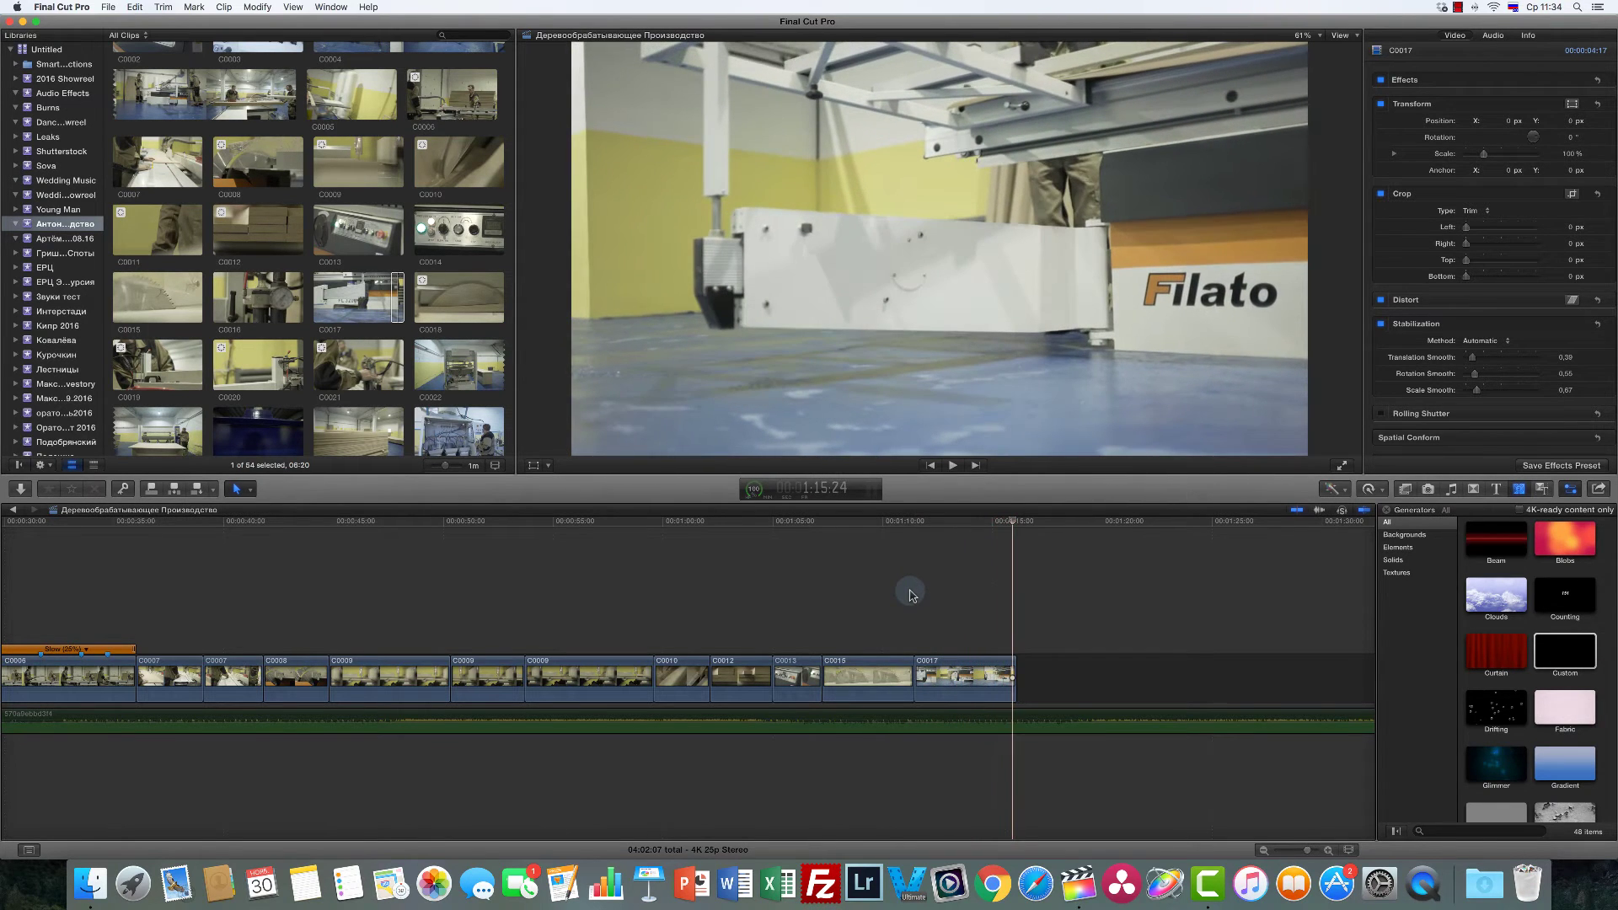
pyautogui.click(988, 580)
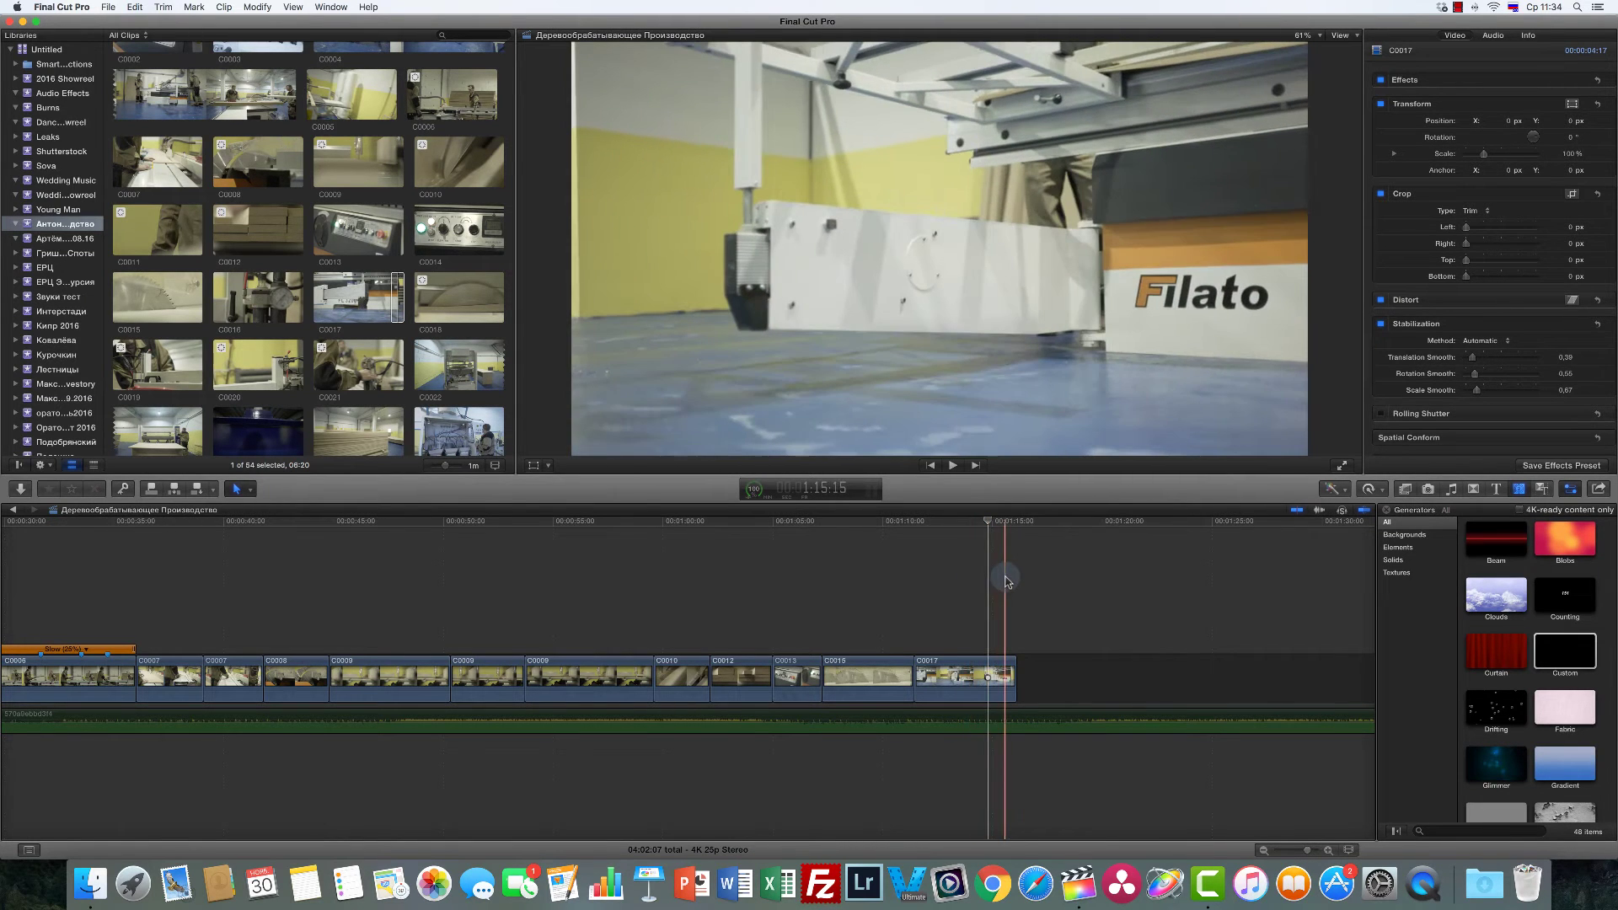
pyautogui.click(1005, 580)
pyautogui.click(991, 582)
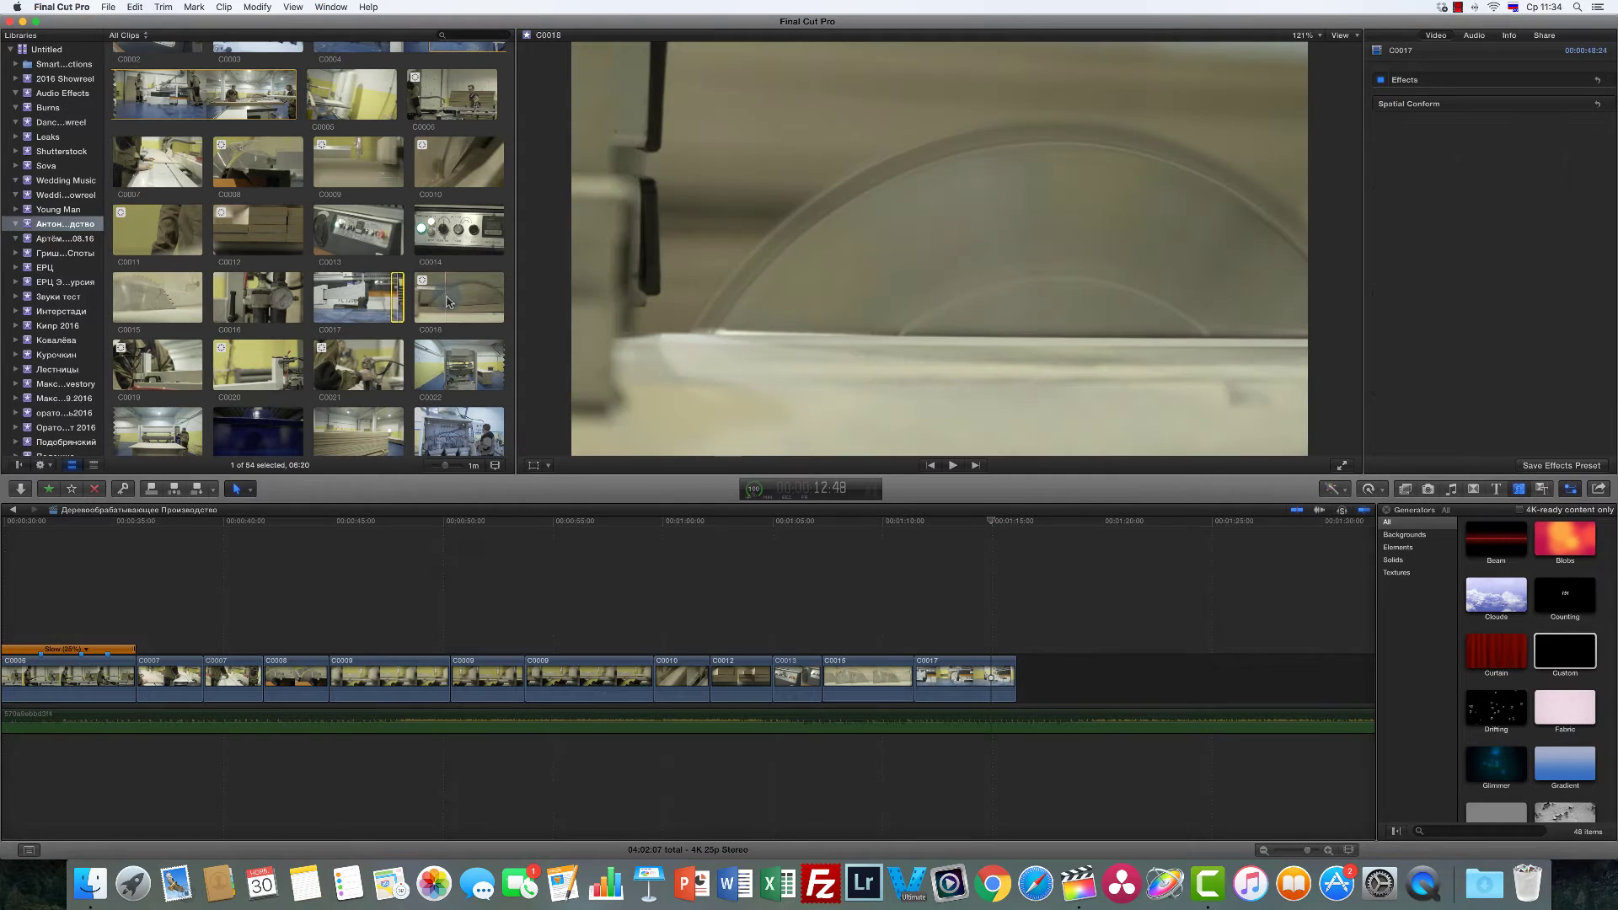
# Step: Append the second half of saw-blade clip C0018 in slow motion and cut away its opening seconds
pyautogui.click(434, 299)
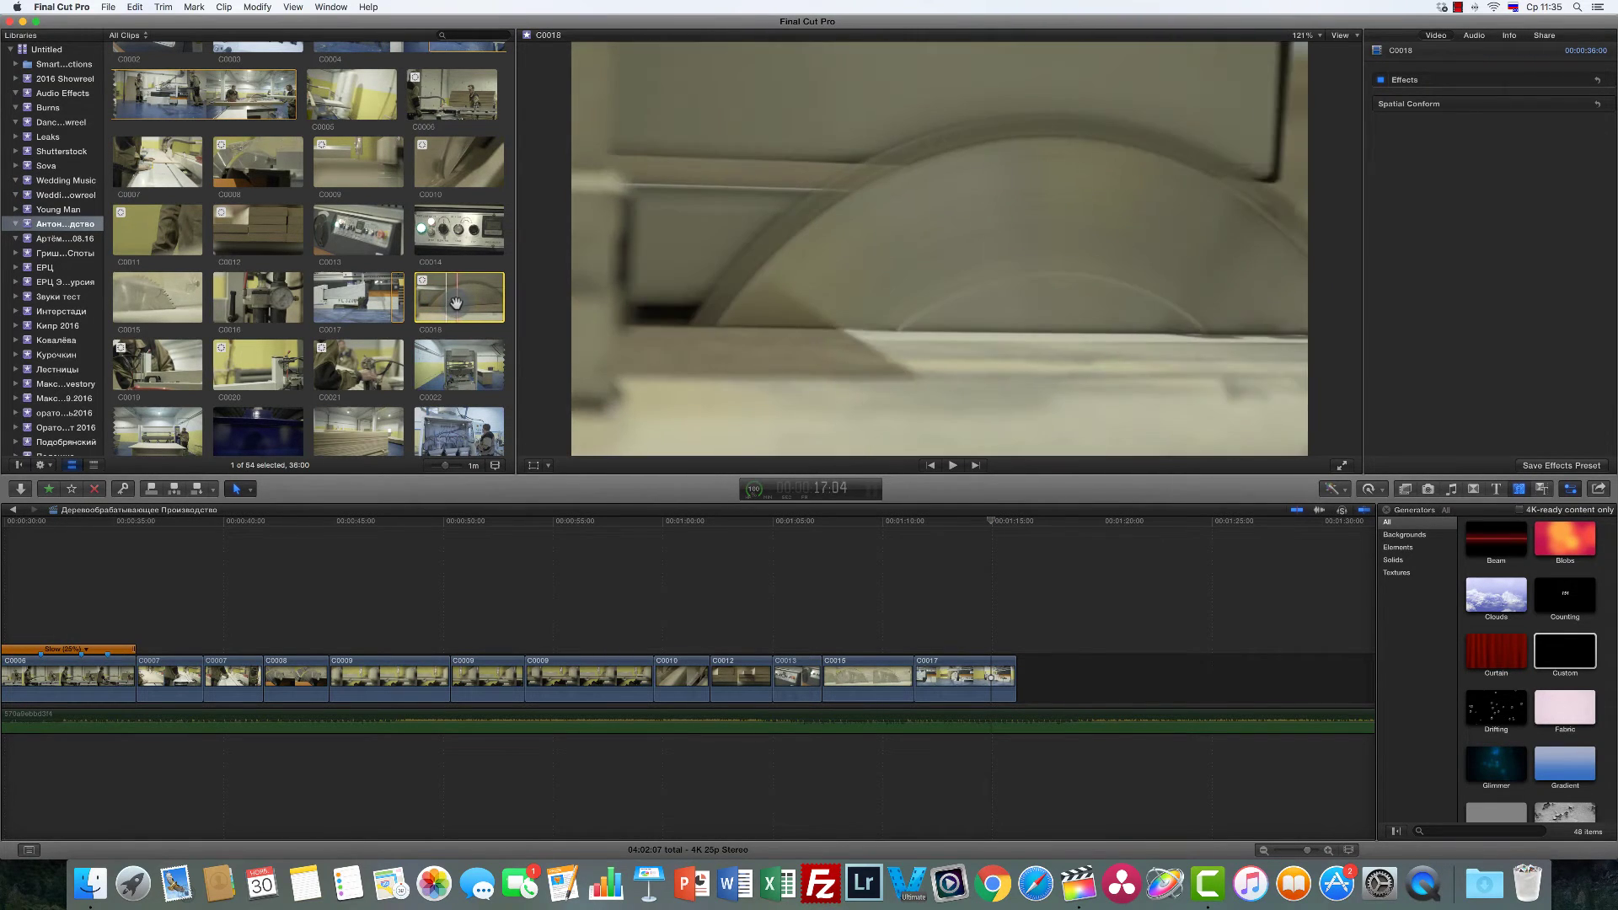
pyautogui.moveTo(455, 303); pyautogui.dragTo(1061, 679)
pyautogui.hscroll(5, 1029, 614)
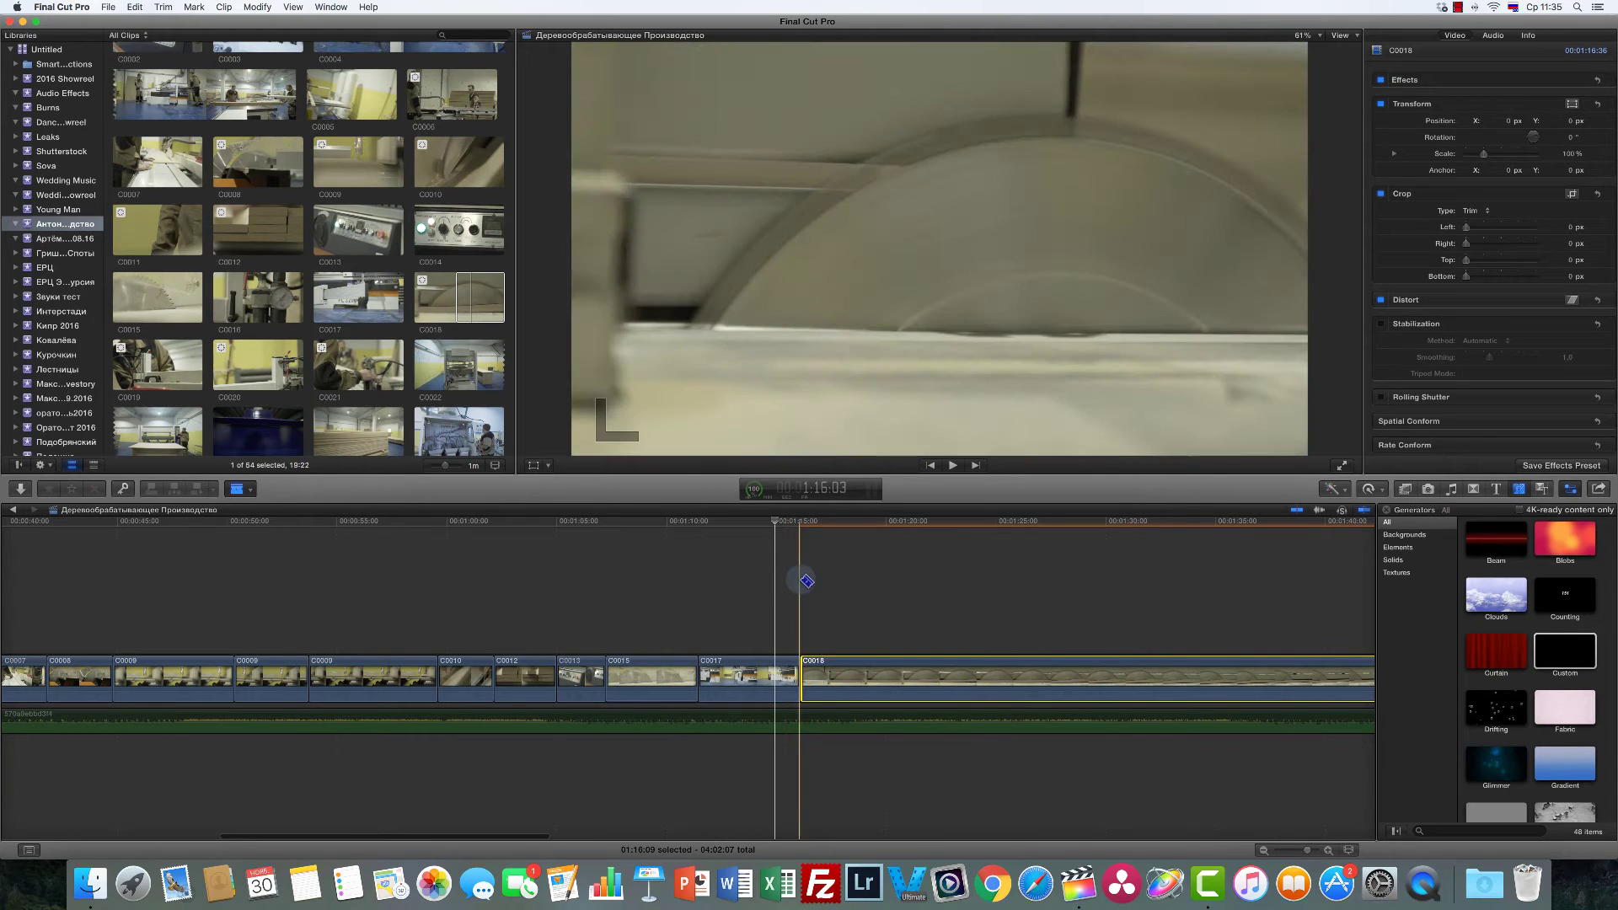
pyautogui.press('space')
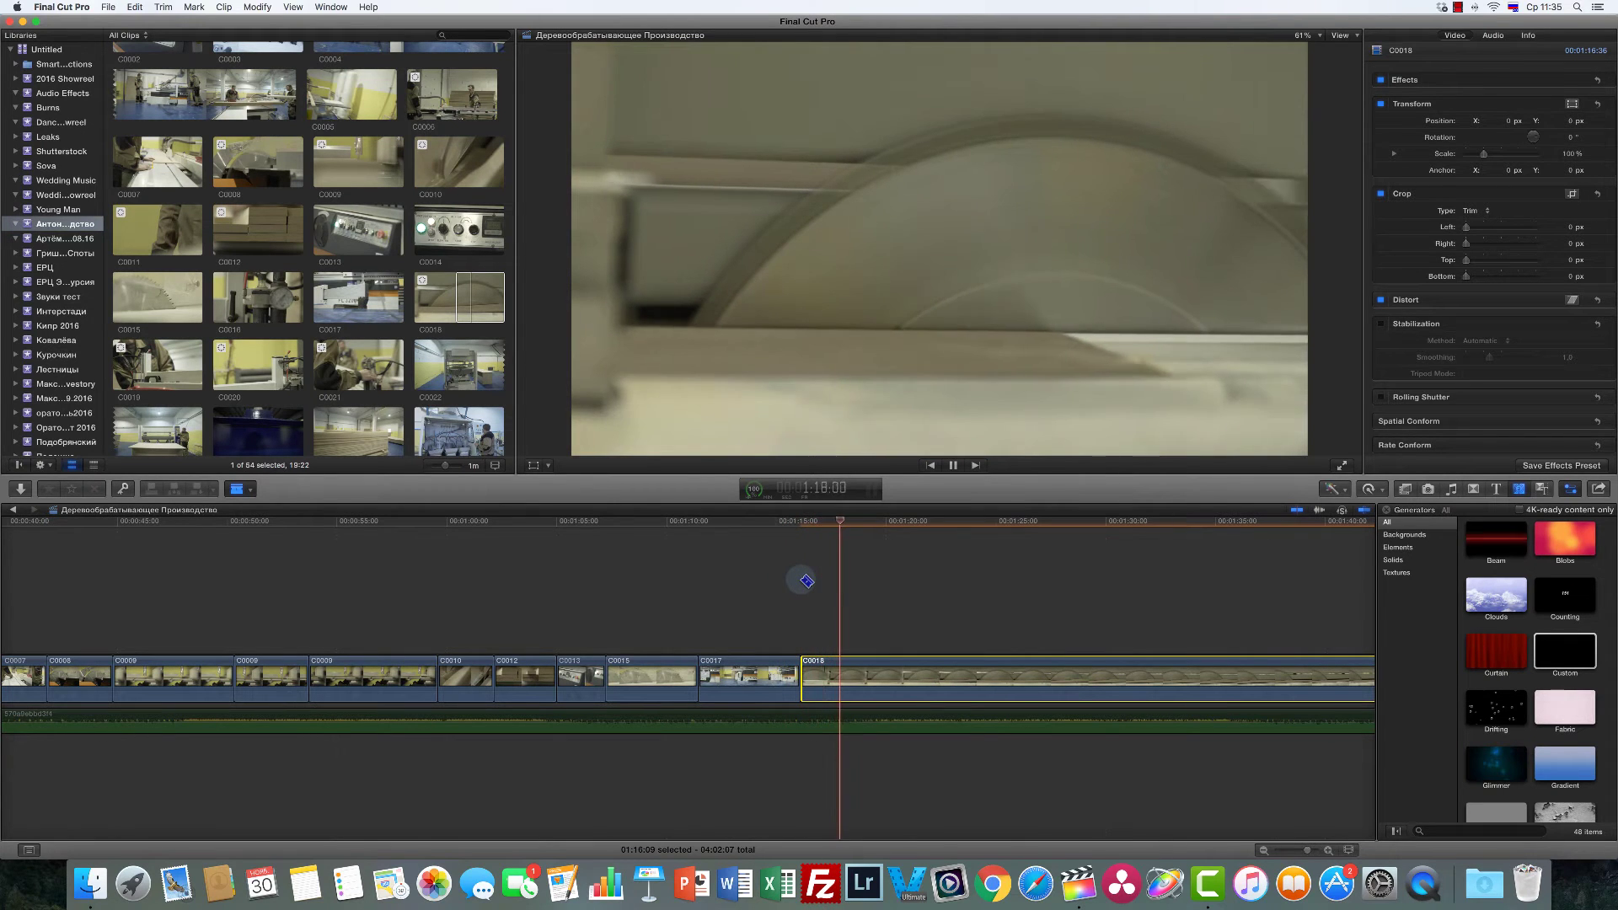
pyautogui.press('space')
pyautogui.hscroll(3, 801, 581)
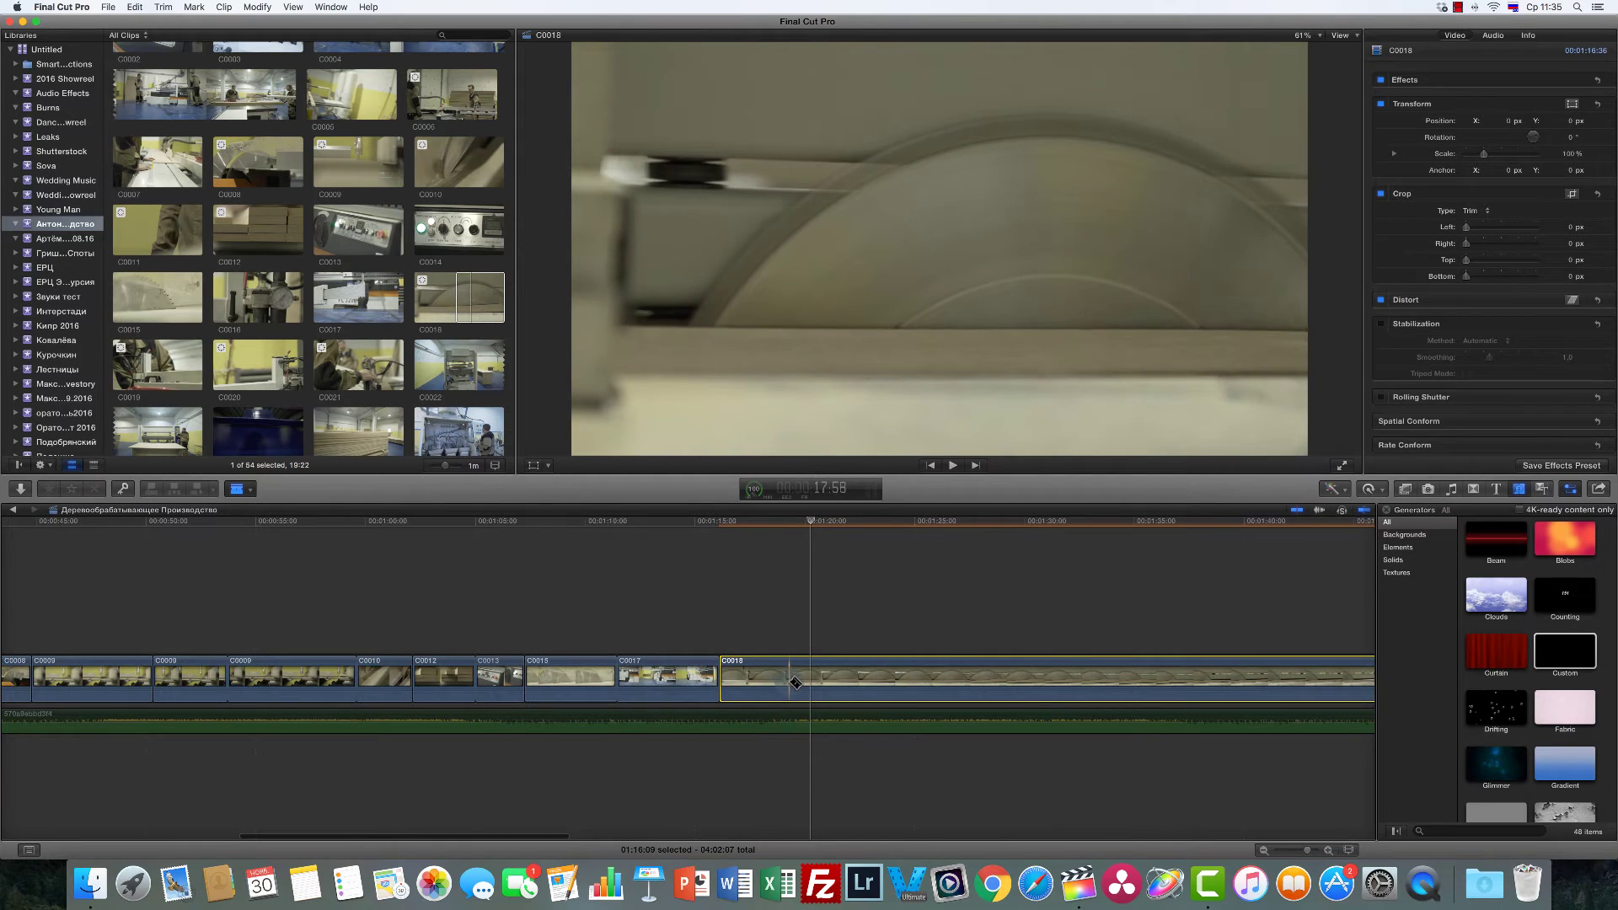
pyautogui.click(723, 638)
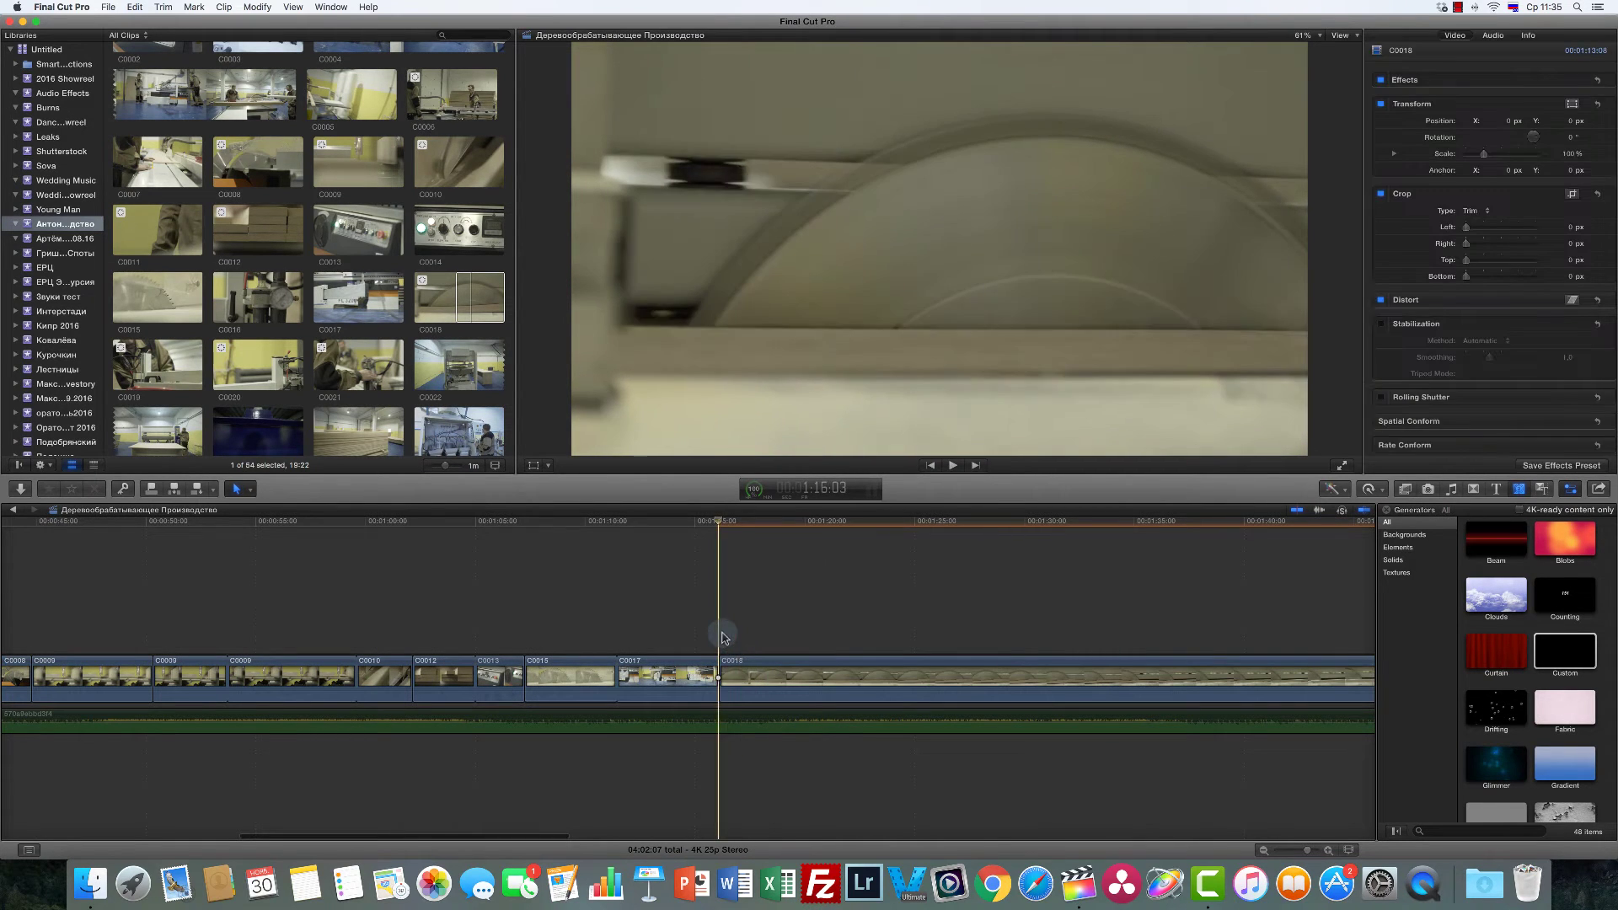
# Step: Split clip C0018 at about 1:22:13 on the timeline and delete the remainder after the cut
pyautogui.press('space')
pyautogui.hscroll(-1, 730, 633)
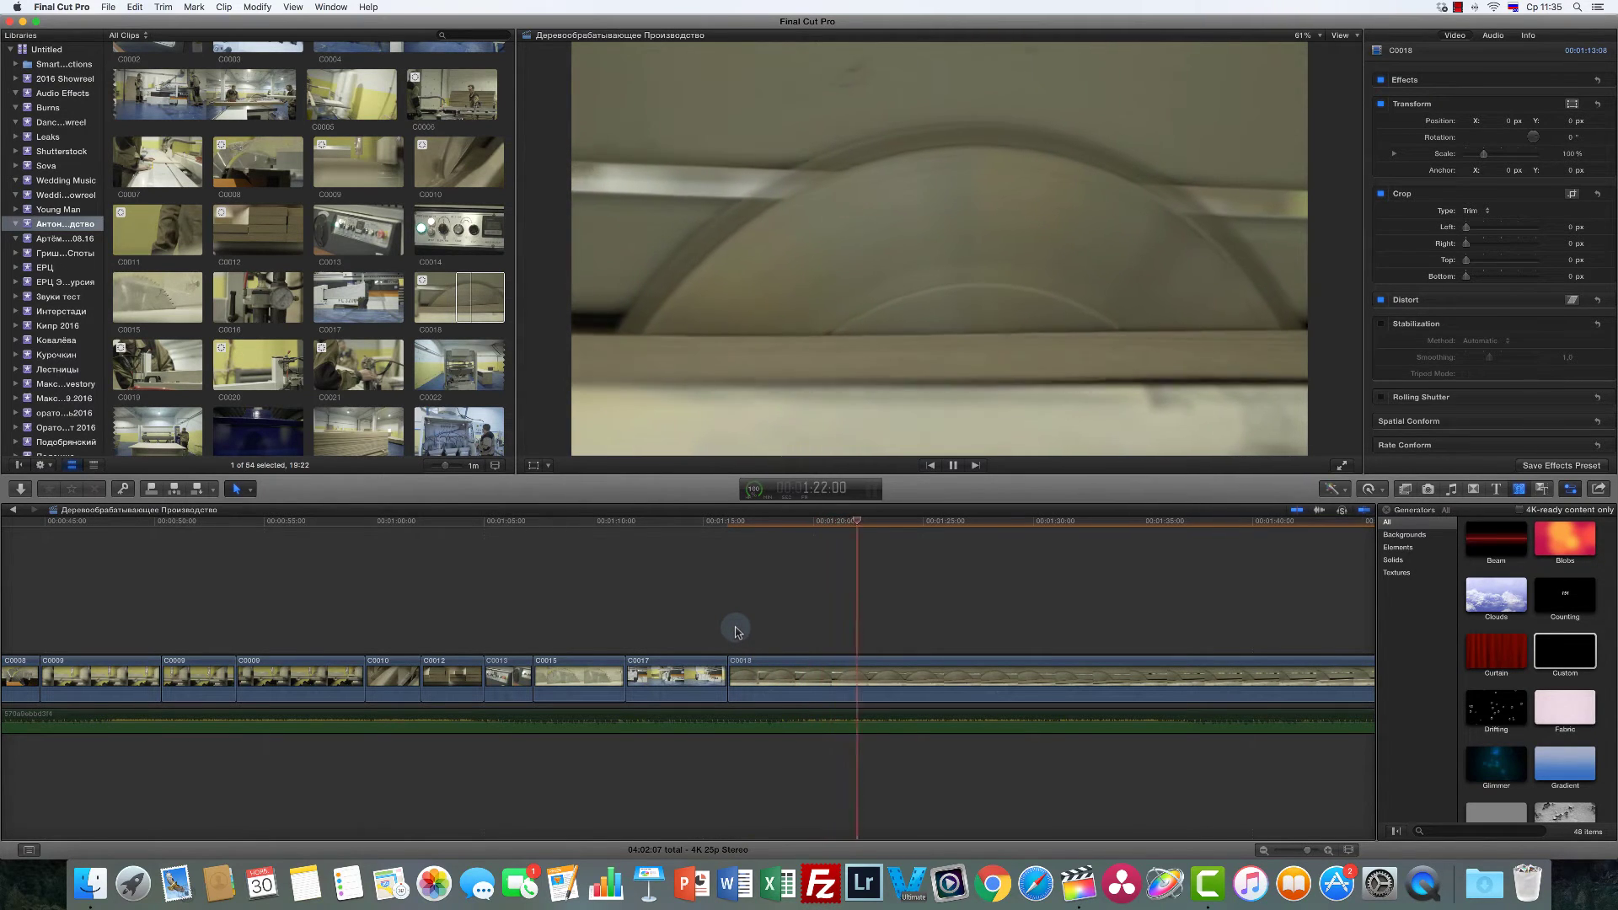
pyautogui.press('space')
pyautogui.press('b')
pyautogui.click(867, 674)
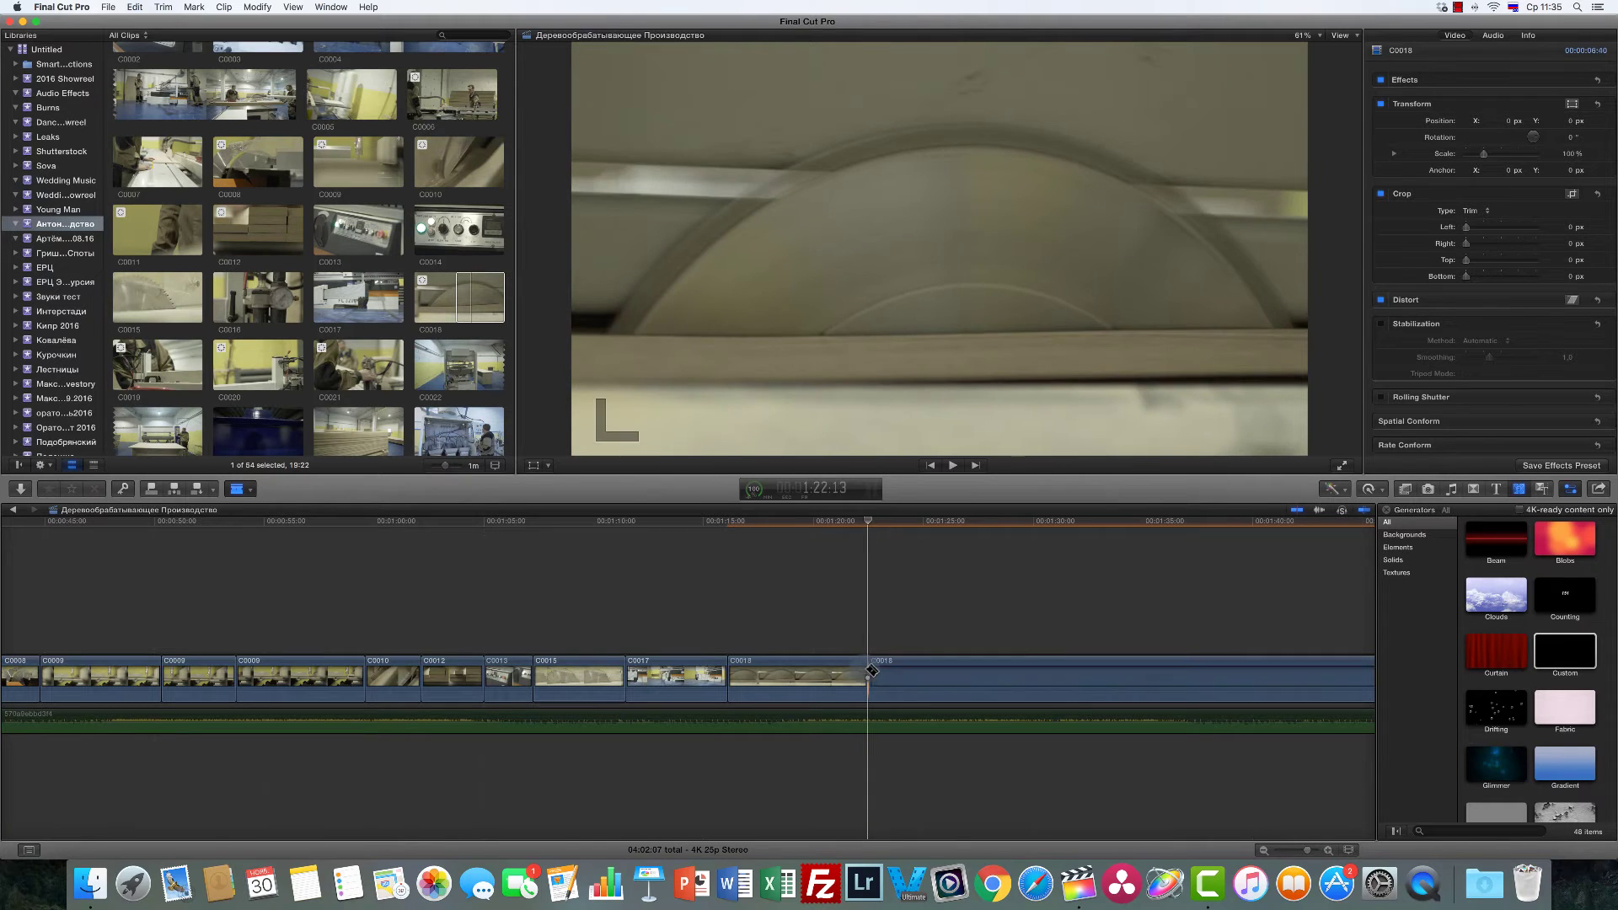
pyautogui.hscroll(10, 938, 672)
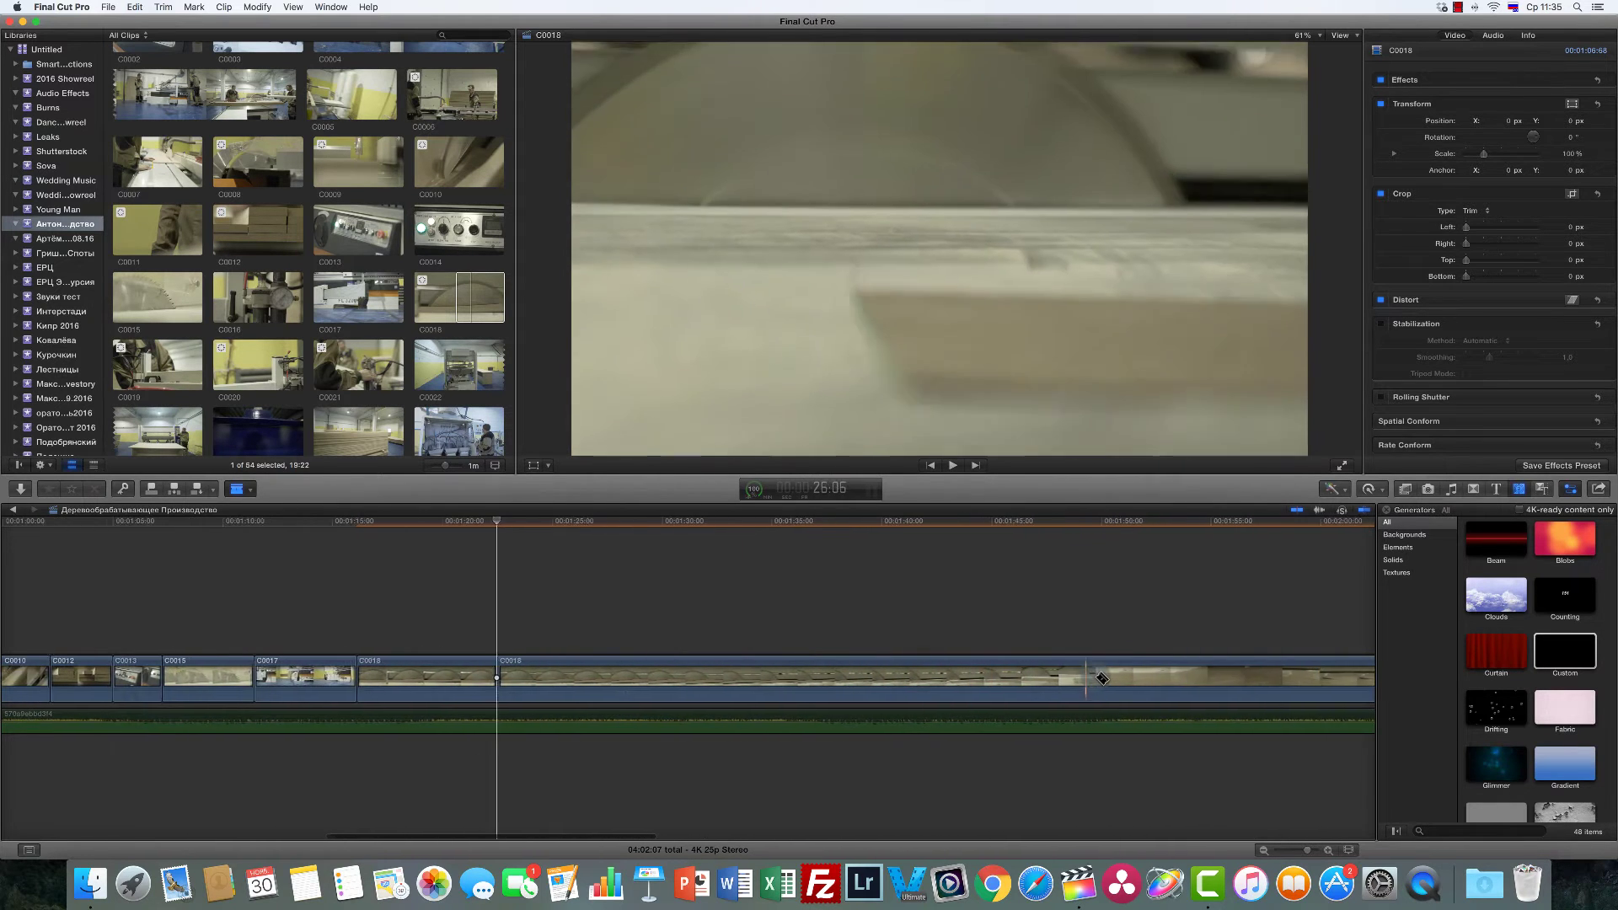
pyautogui.hscroll(12, 1082, 679)
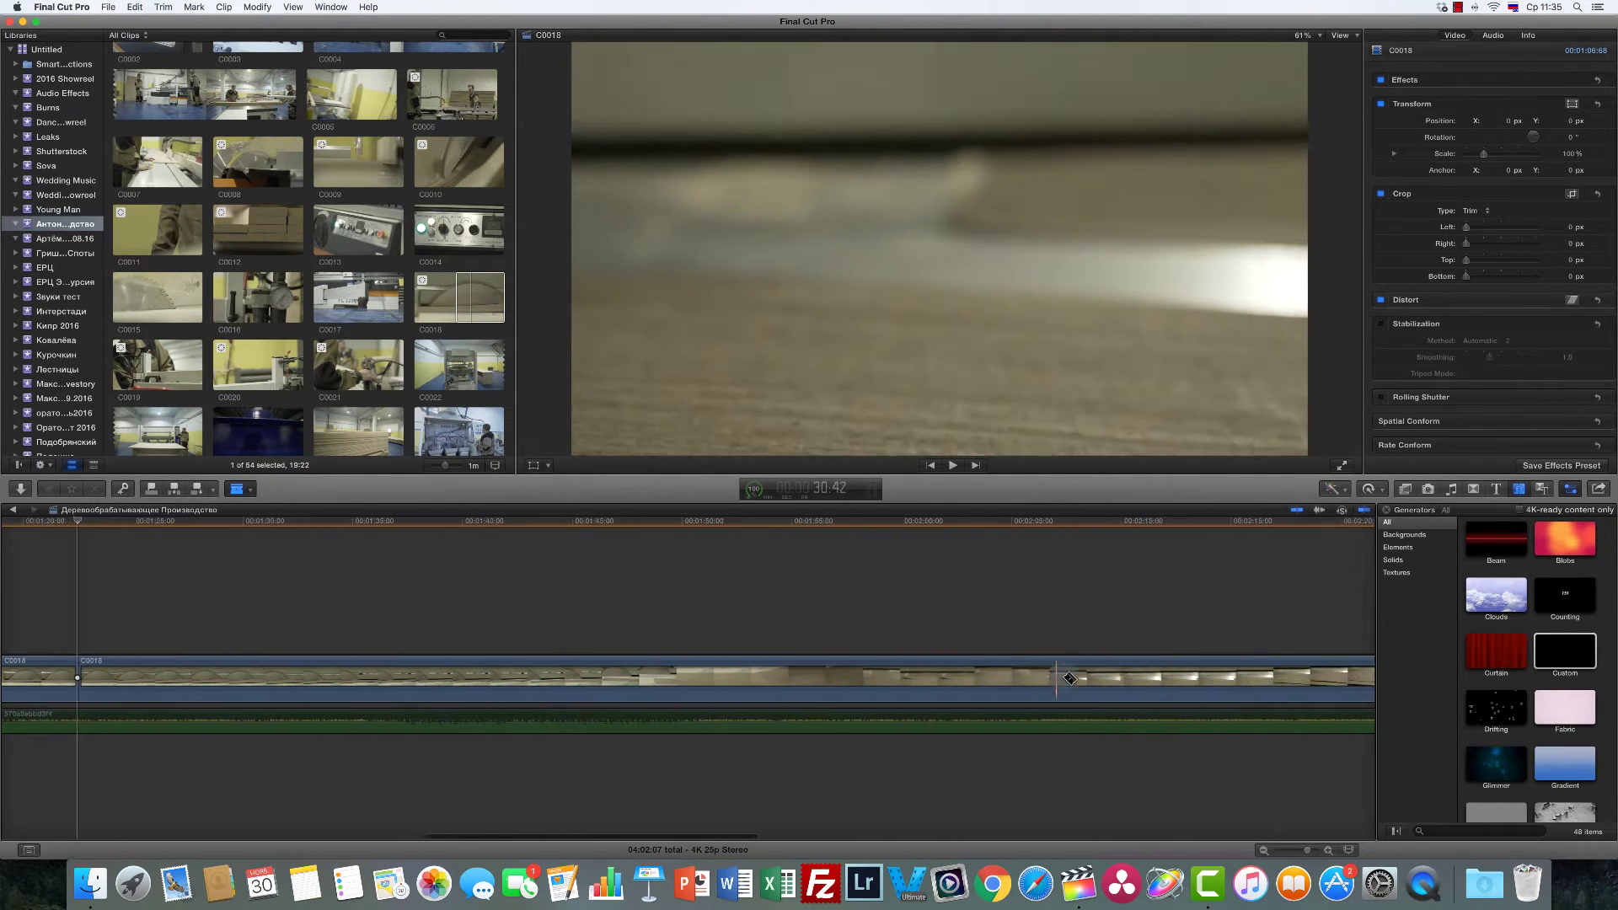
pyautogui.press('a')
pyautogui.click(1041, 678)
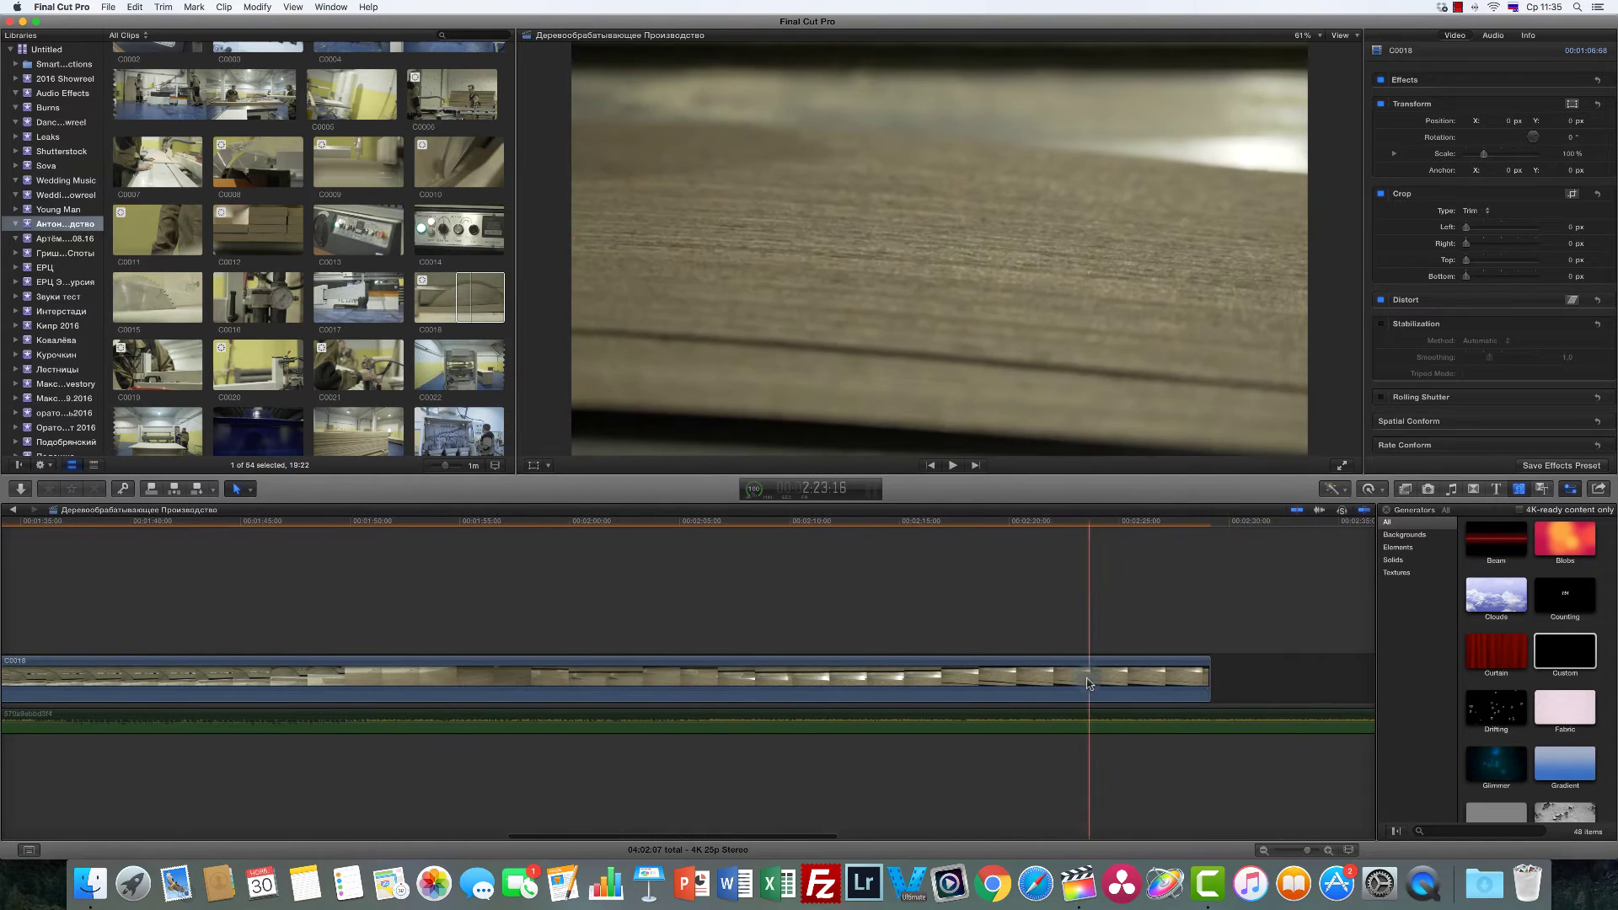
pyautogui.press('Delete')
# Step: Append clip C0019 after C0018 on the timeline and set it to slow motion
pyautogui.press('super+4')
pyautogui.click(148, 362)
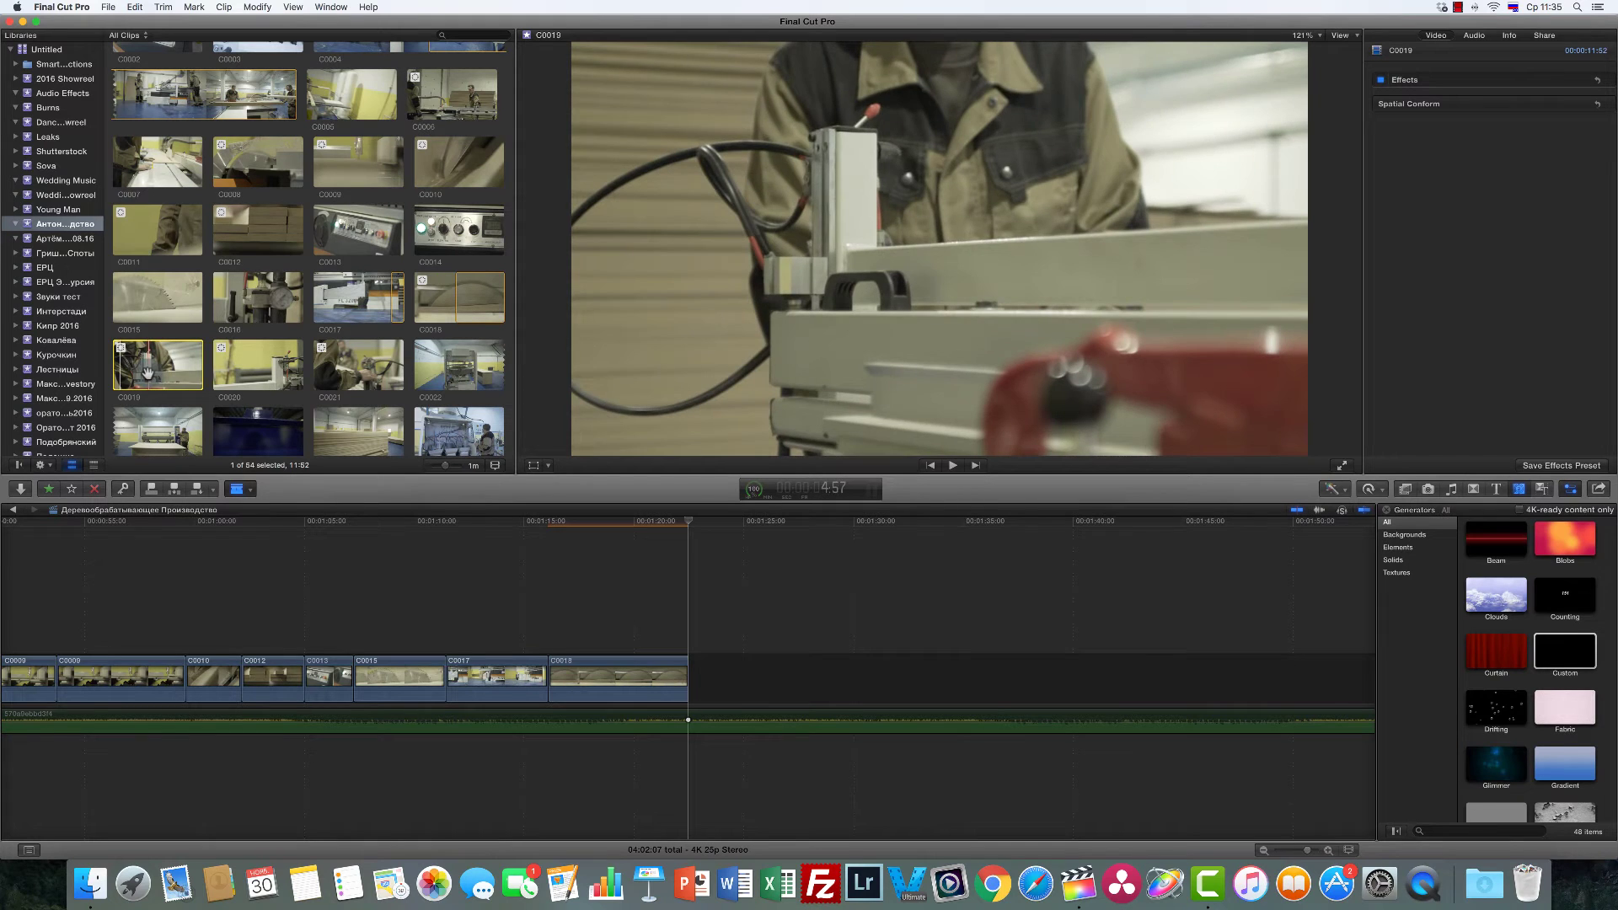
pyautogui.moveTo(148, 371); pyautogui.dragTo(688, 631)
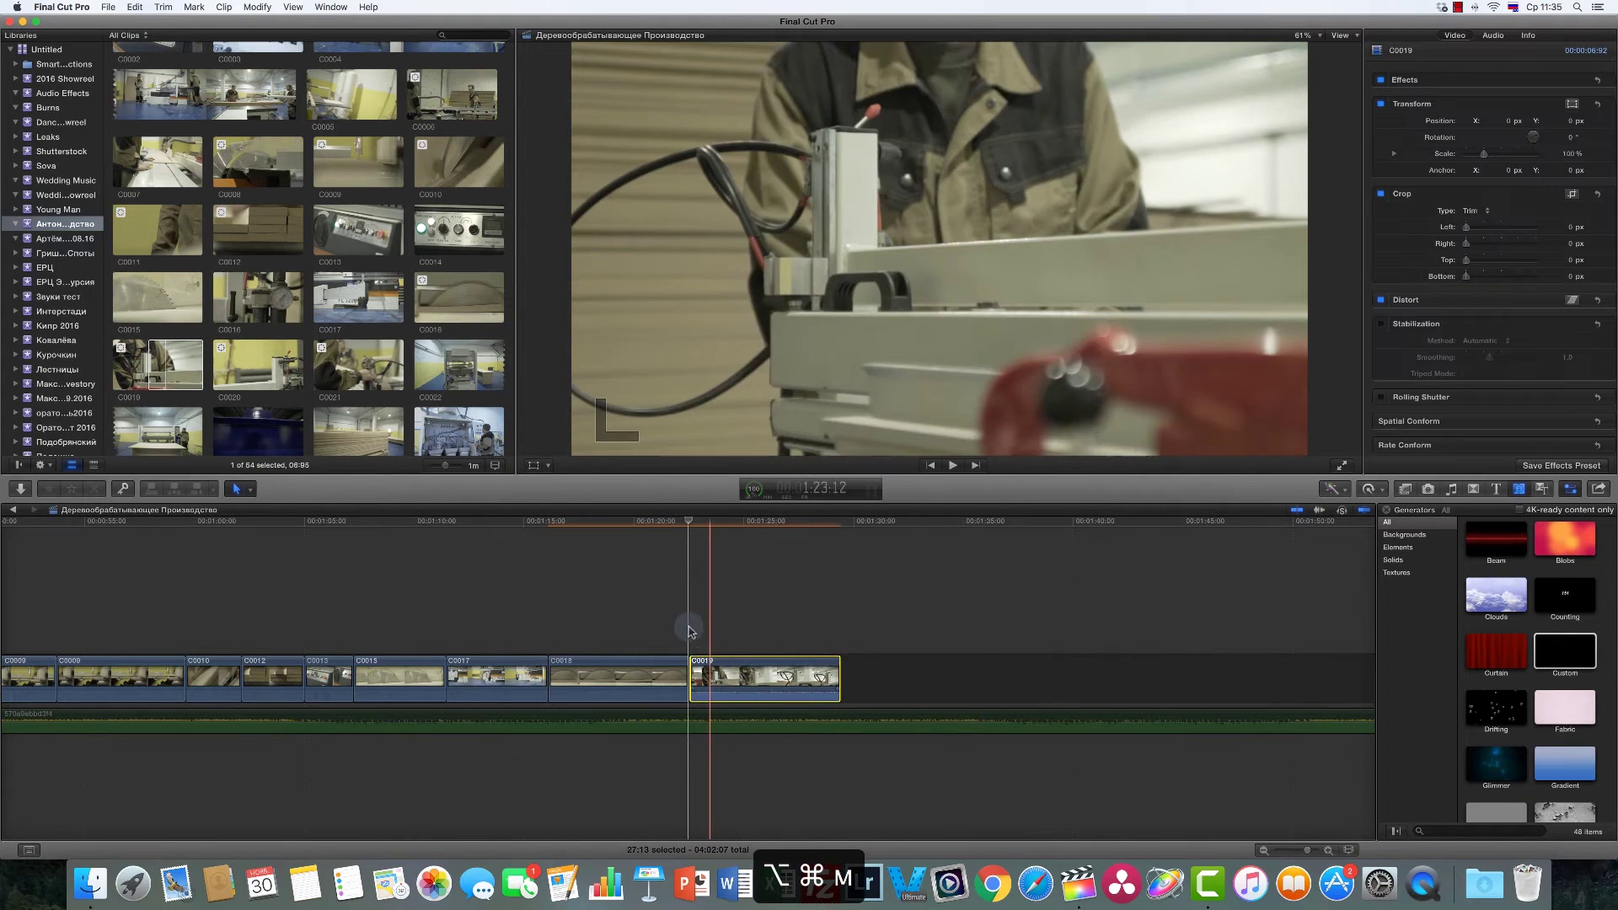
# Step: Play clip C0019, split it at about 1:27 on the timeline, and delete the remainder after the cut
pyautogui.press('space')
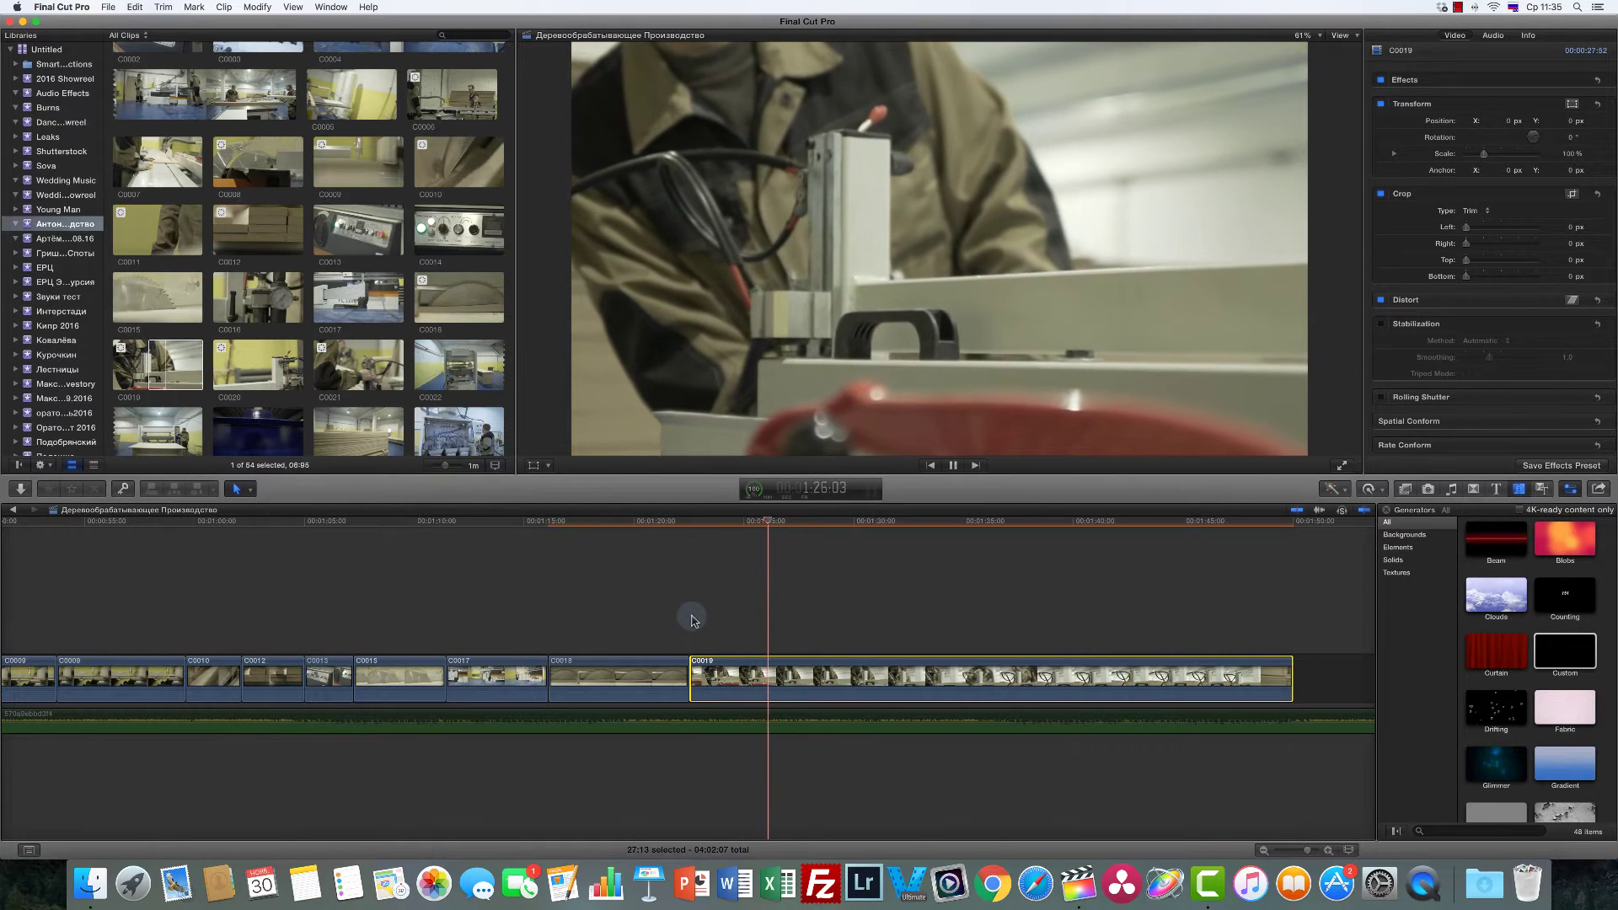
pyautogui.press('space')
pyautogui.press('b')
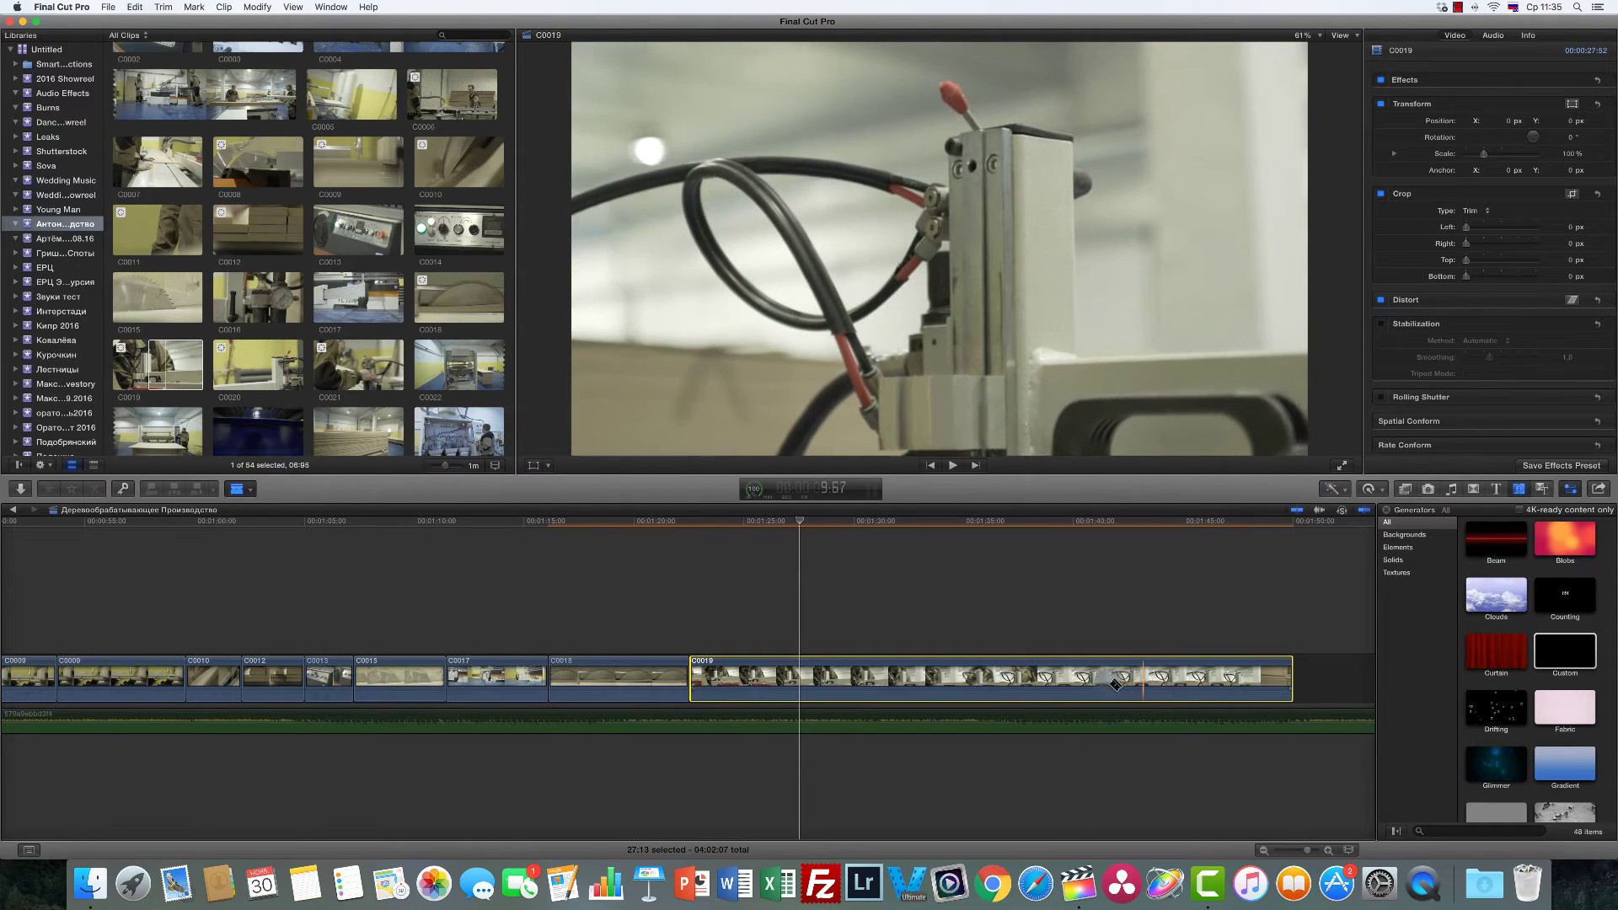
pyautogui.click(798, 674)
pyautogui.press('a')
pyautogui.click(837, 675)
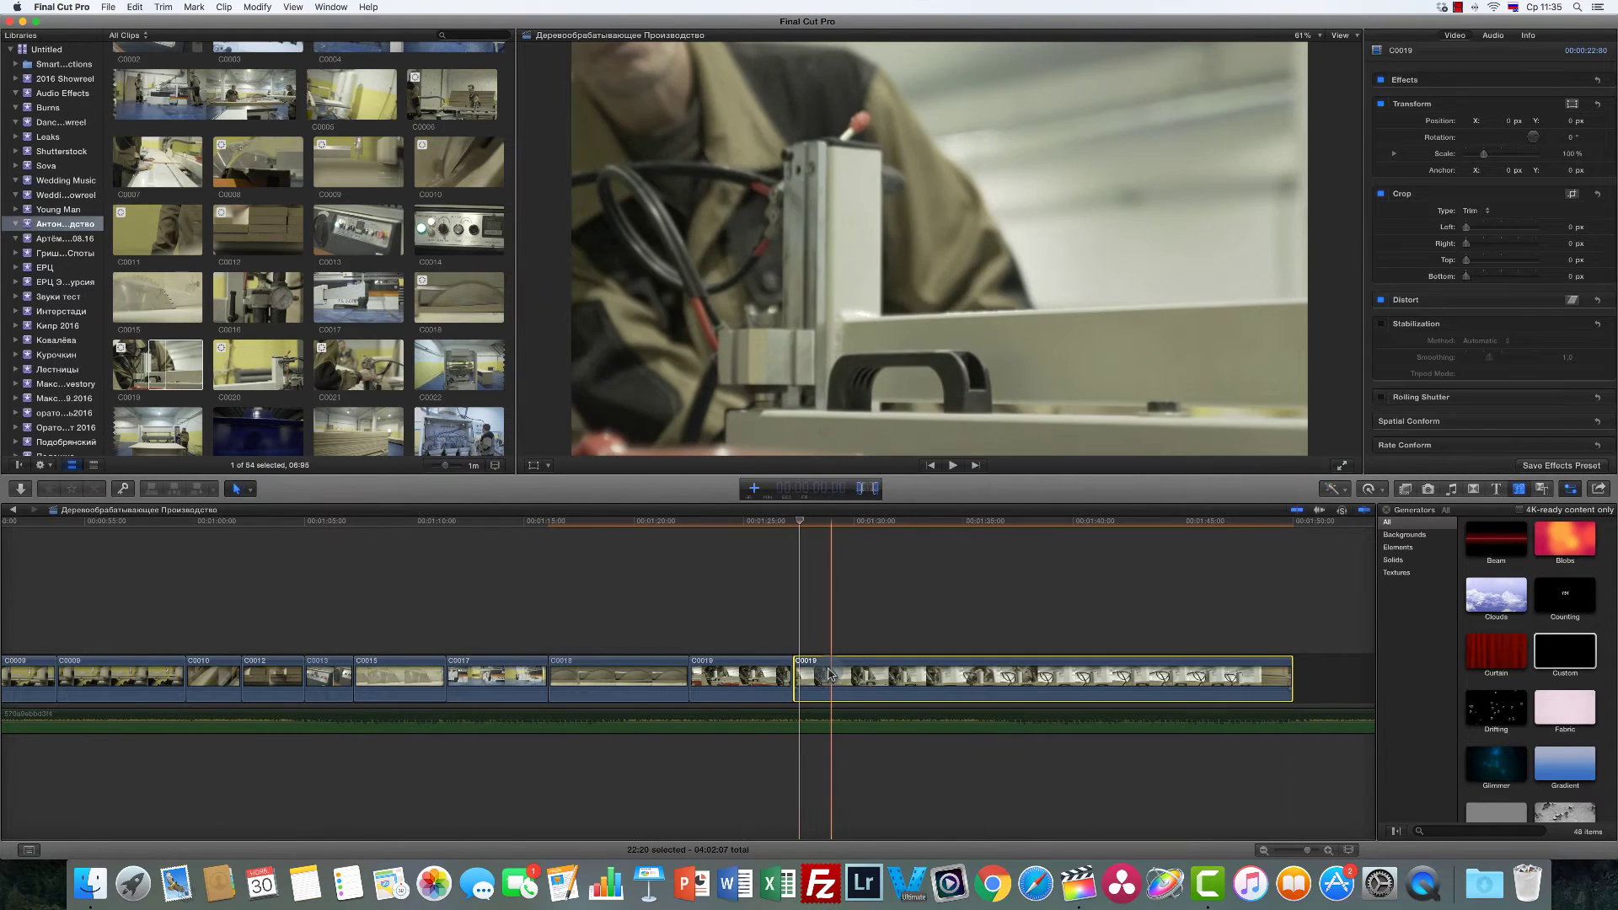
pyautogui.press('Delete')
# Step: Append lever clip C0021 in slow motion and cut away its opening seconds before the hand reaches the lever
pyautogui.click(261, 371)
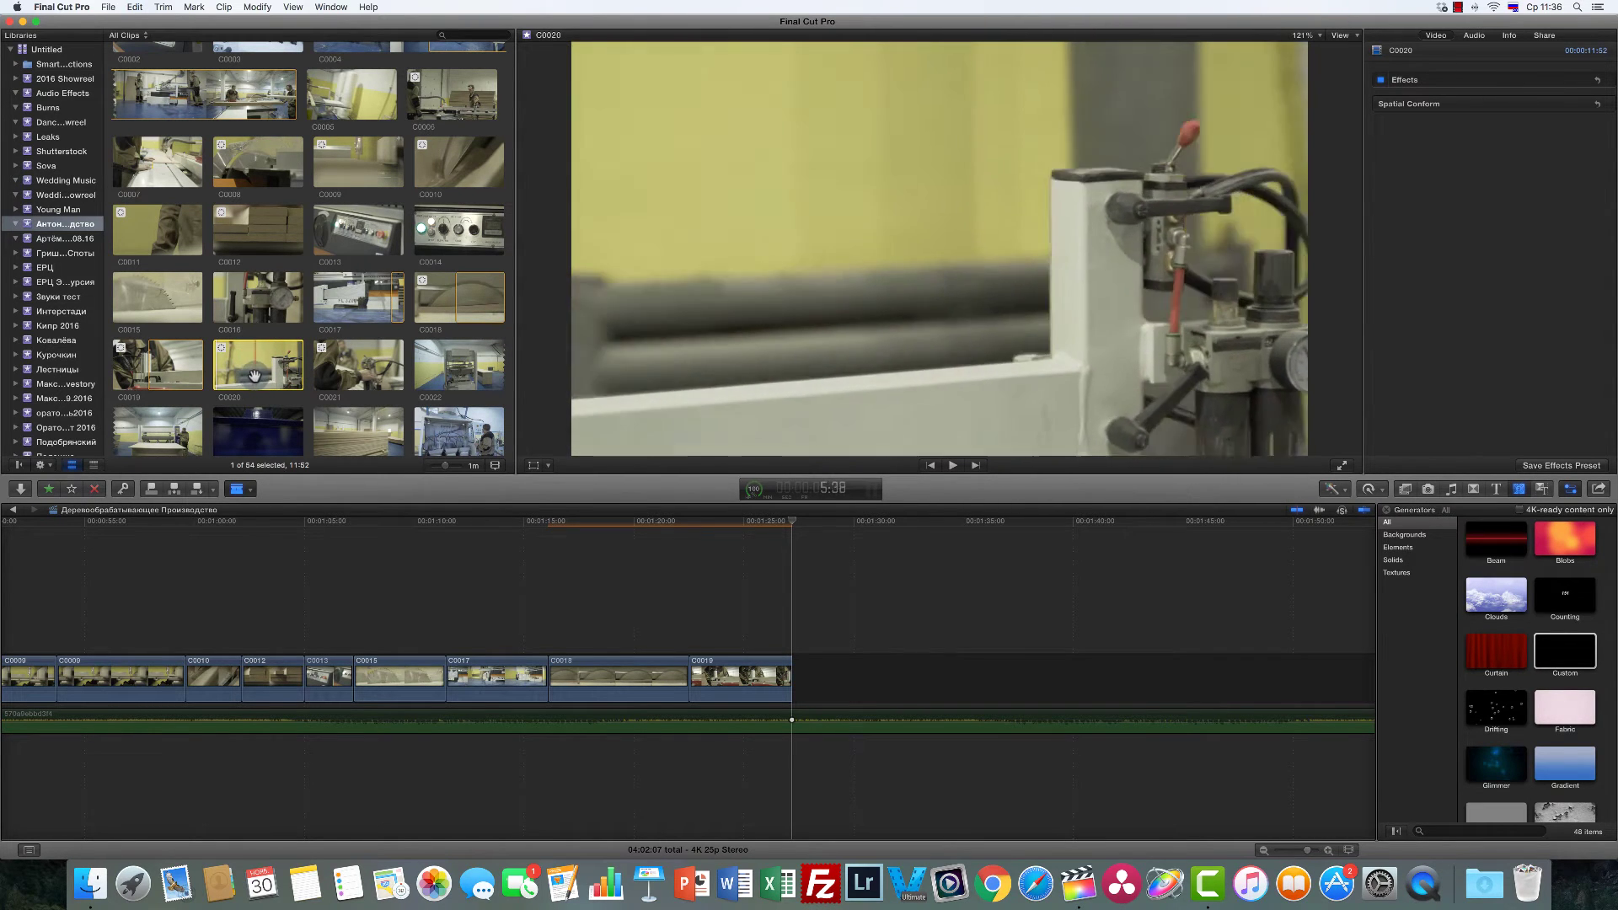
pyautogui.click(337, 358)
pyautogui.moveTo(337, 358); pyautogui.dragTo(844, 677)
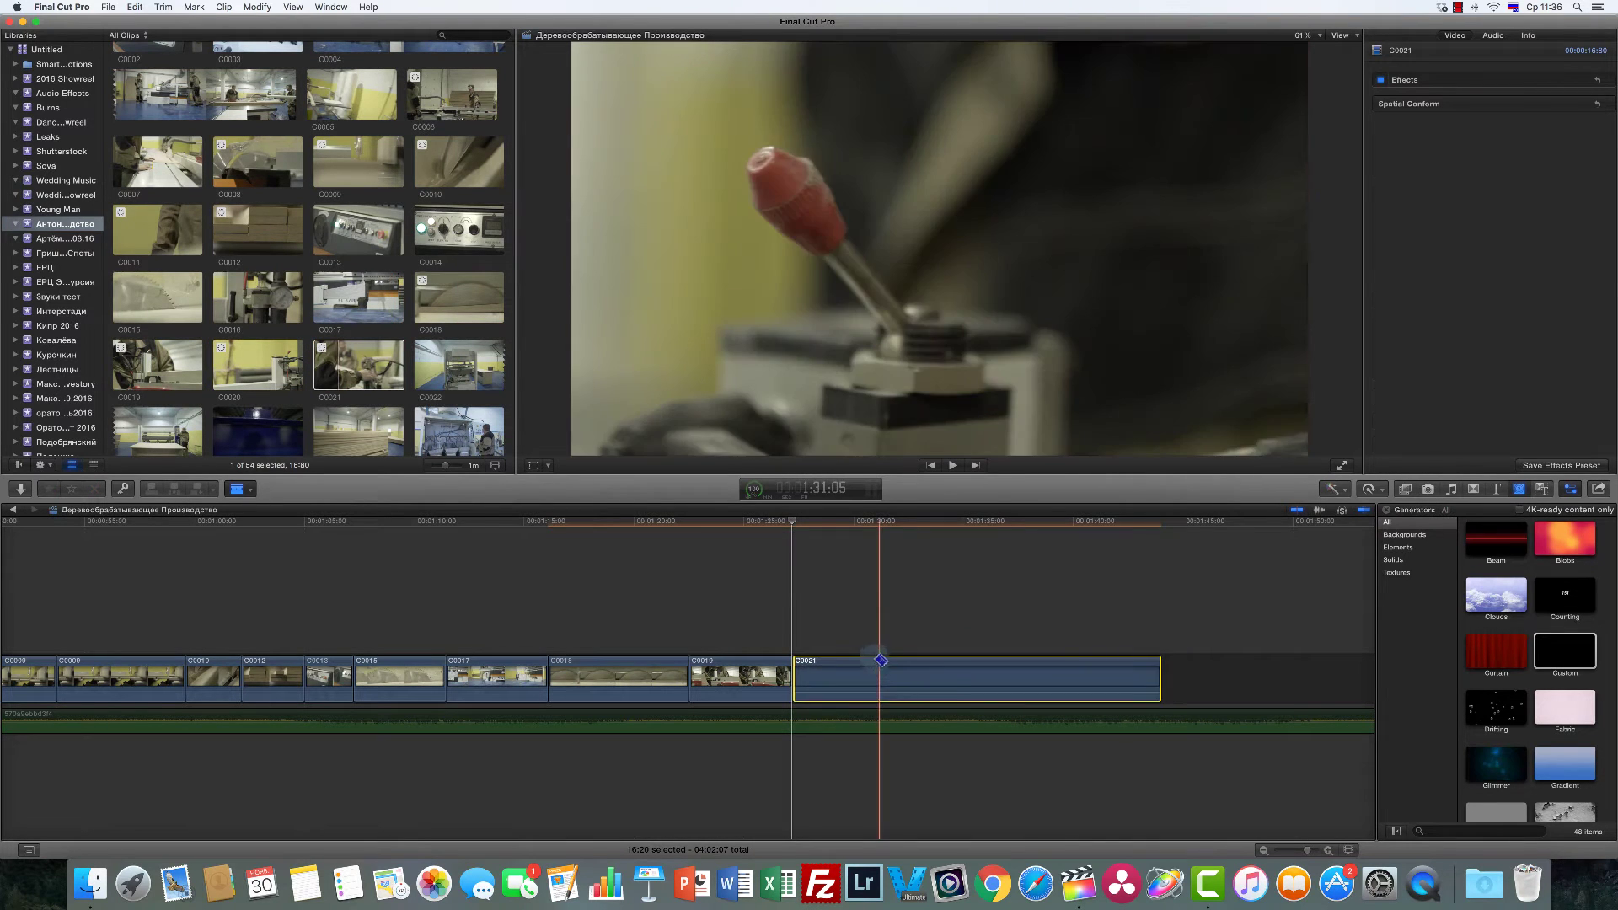
pyautogui.press('alt+super+m')
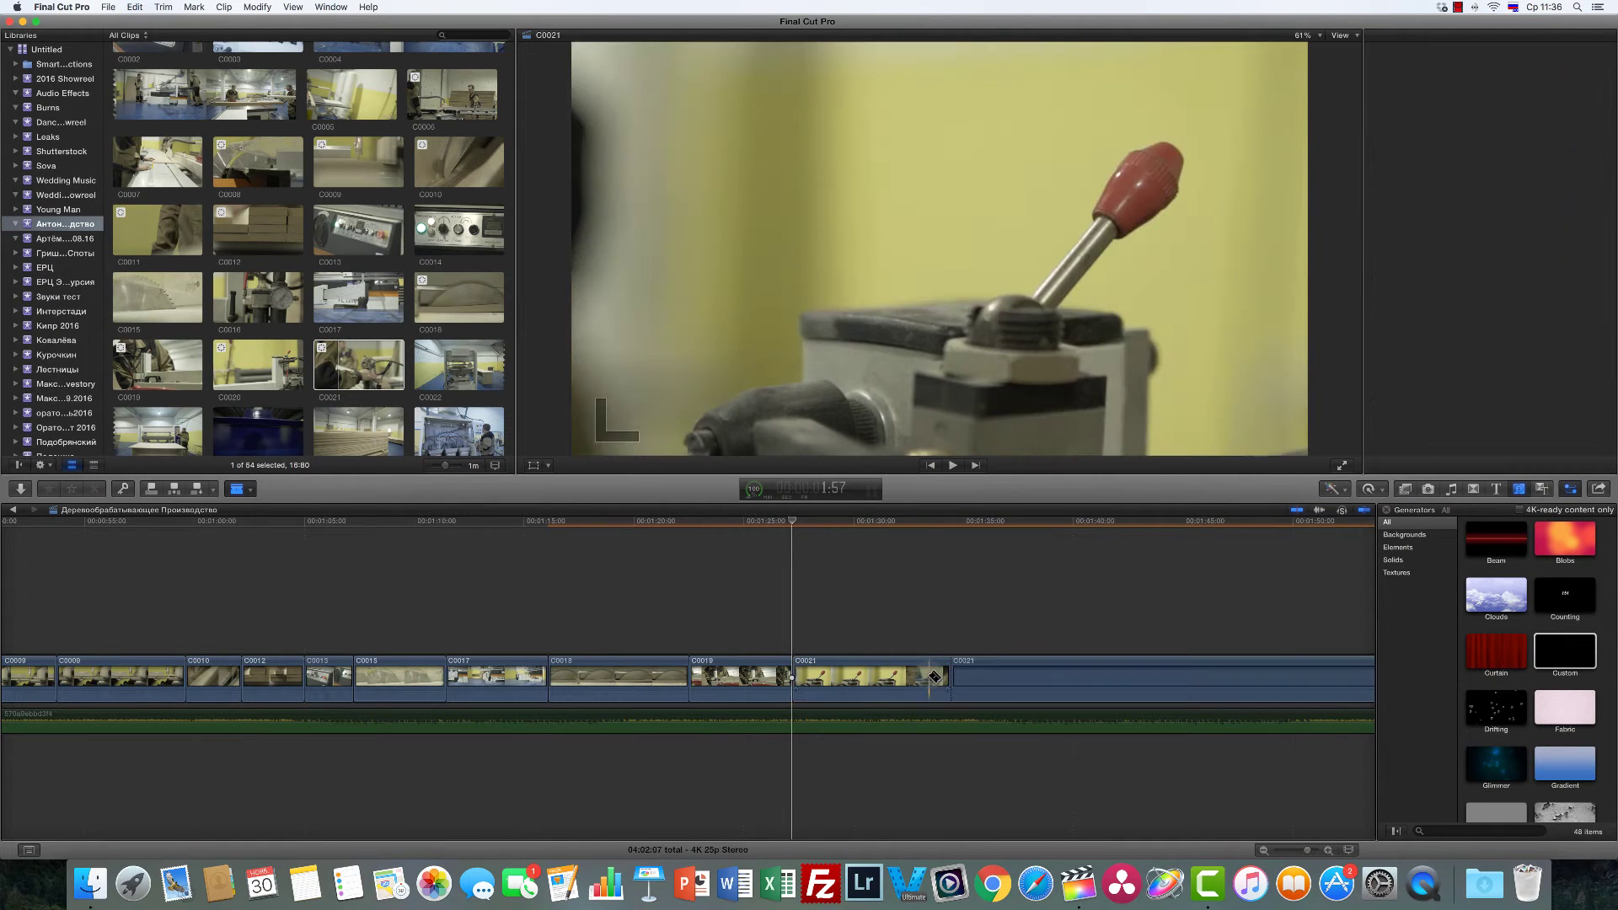
# Step: Play clip C0021 from its start and split it right after the lever movement, at about 1:28:16
pyautogui.click(792, 628)
pyautogui.press('space')
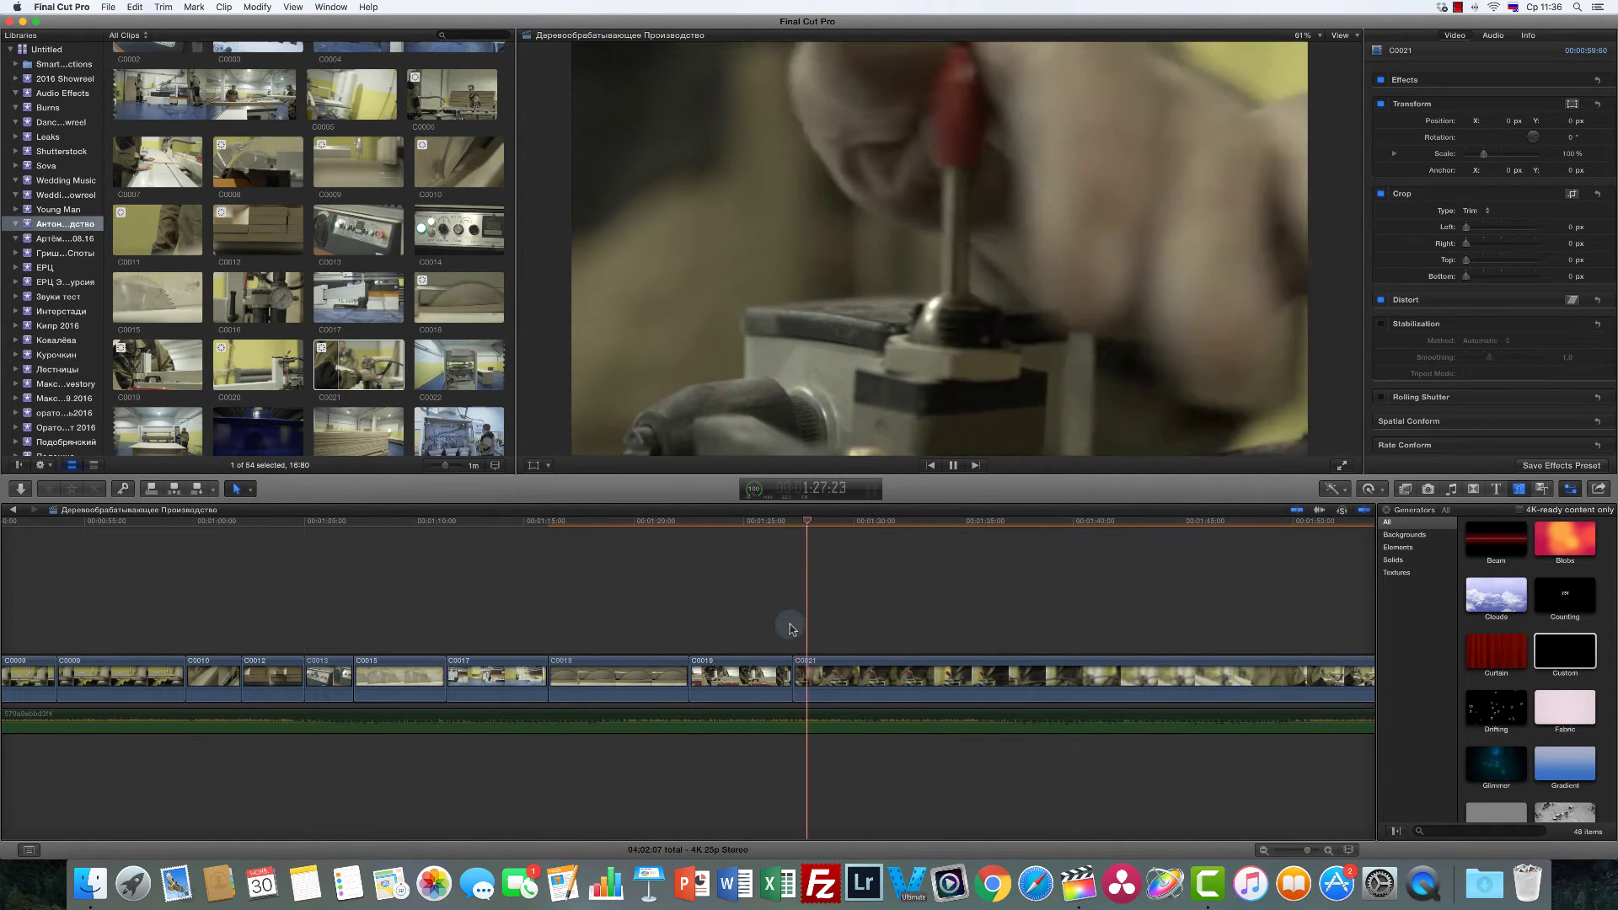
pyautogui.press('space')
pyautogui.press('b')
pyautogui.click(825, 670)
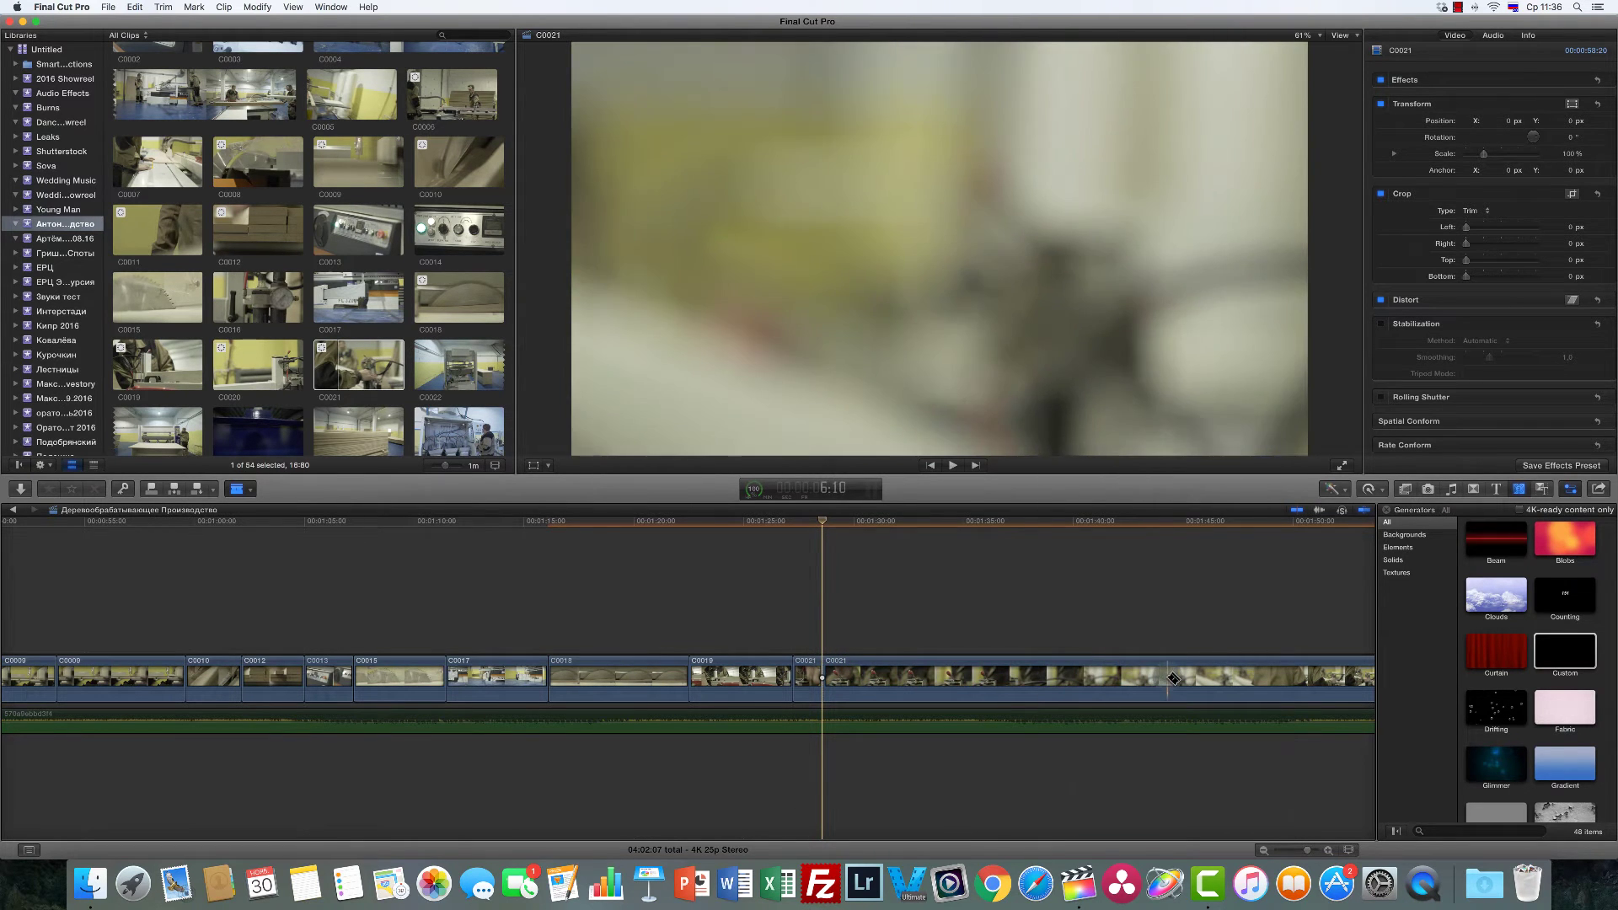
# Step: Remove the unwanted middle footage of clip C0021 up to the shot of the two workers
pyautogui.hscroll(5, 1237, 678)
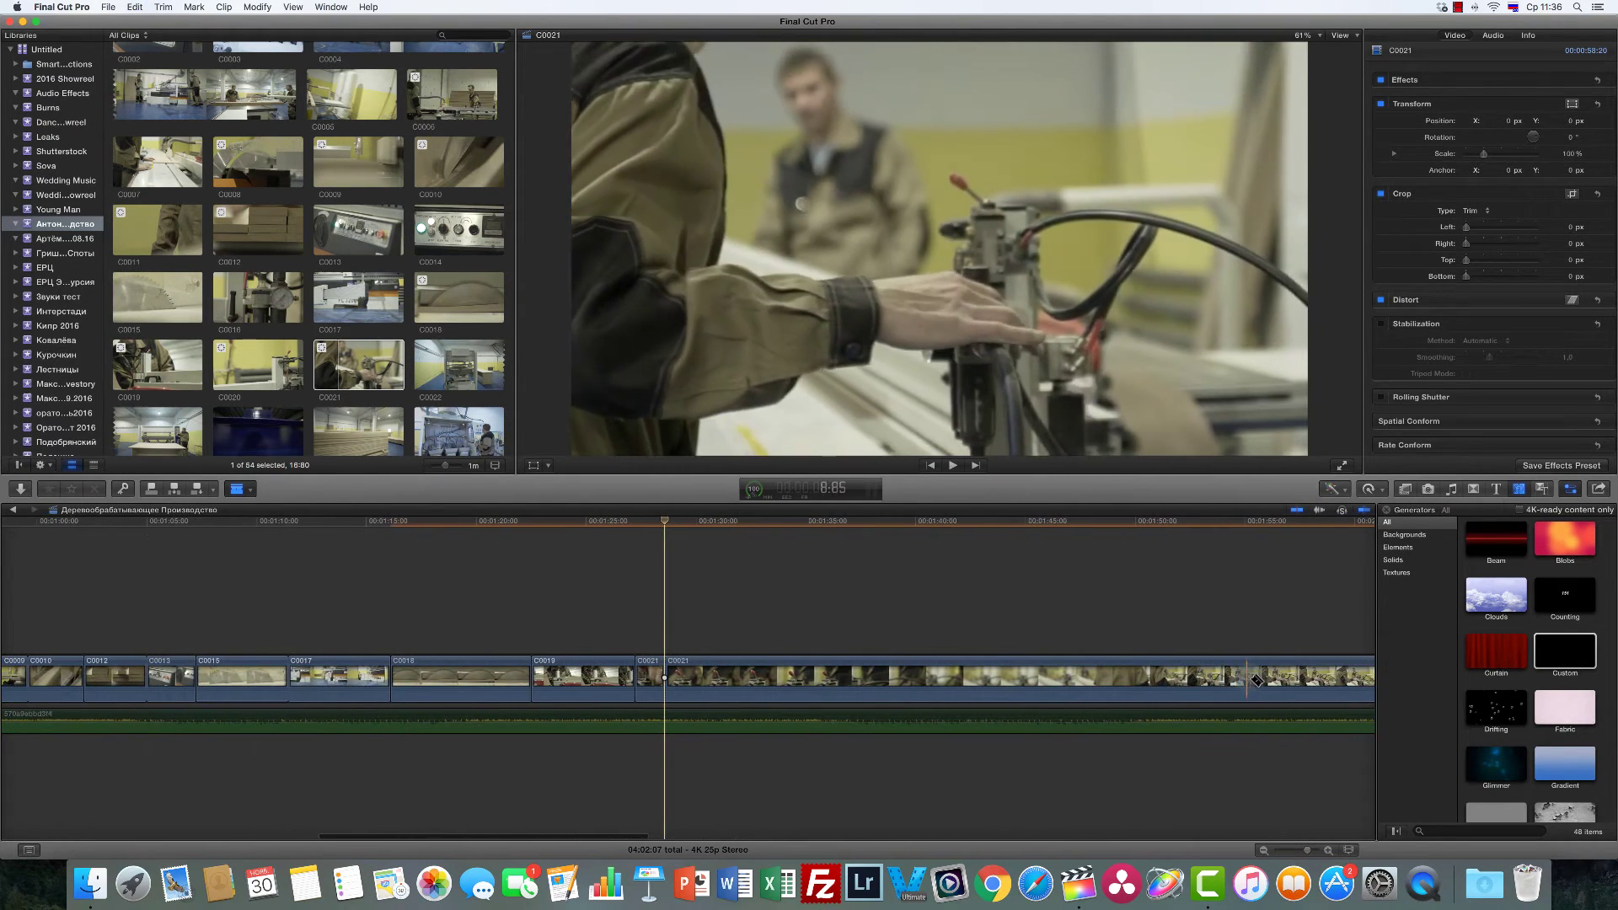
pyautogui.press('a')
pyautogui.moveTo(1163, 678); pyautogui.dragTo(663, 621)
# Step: Split the workers' shot of C0021 after about ten seconds and delete the remainder after the cut
pyautogui.press('space')
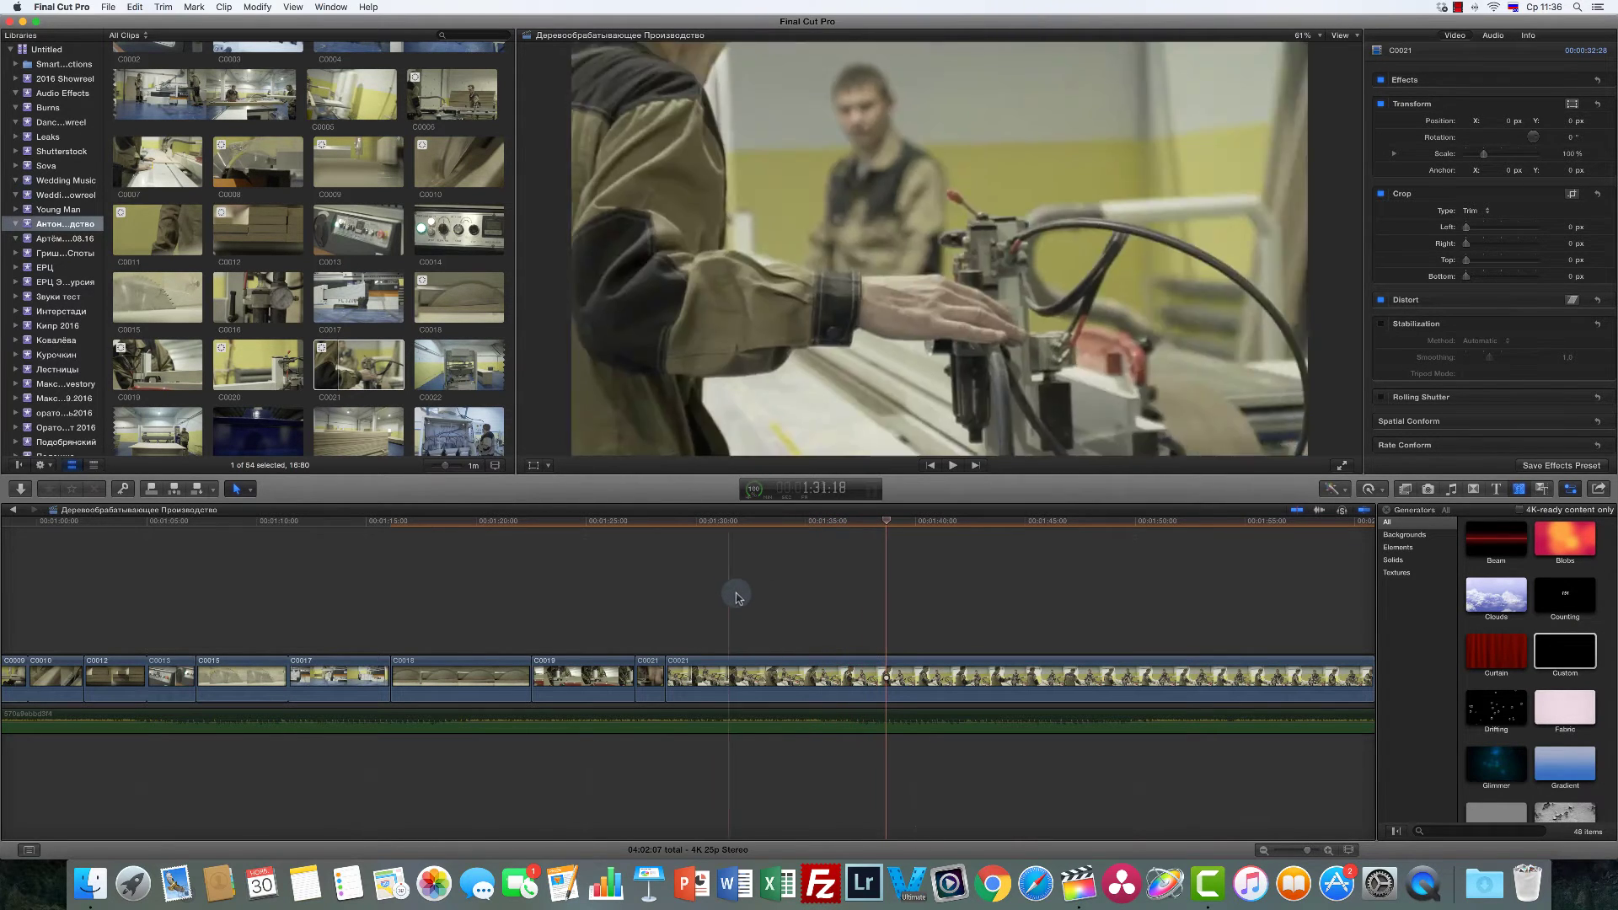
pyautogui.press('b')
pyautogui.click(891, 674)
pyautogui.press('a')
pyautogui.click(771, 670)
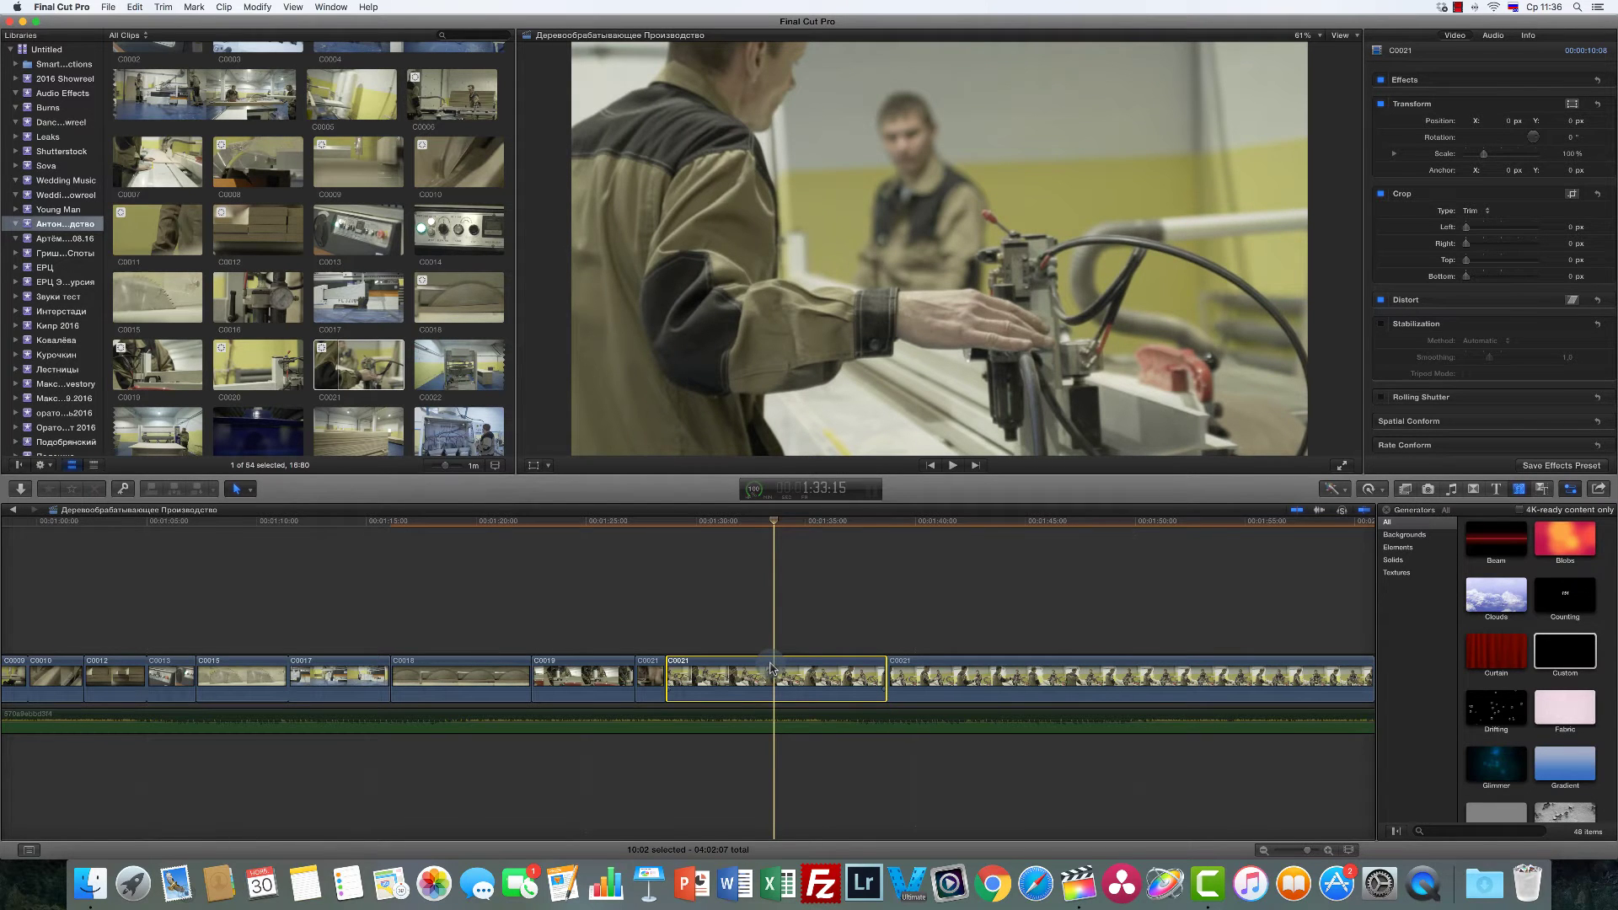
pyautogui.press('p')
pyautogui.hscroll(3, 1000, 603)
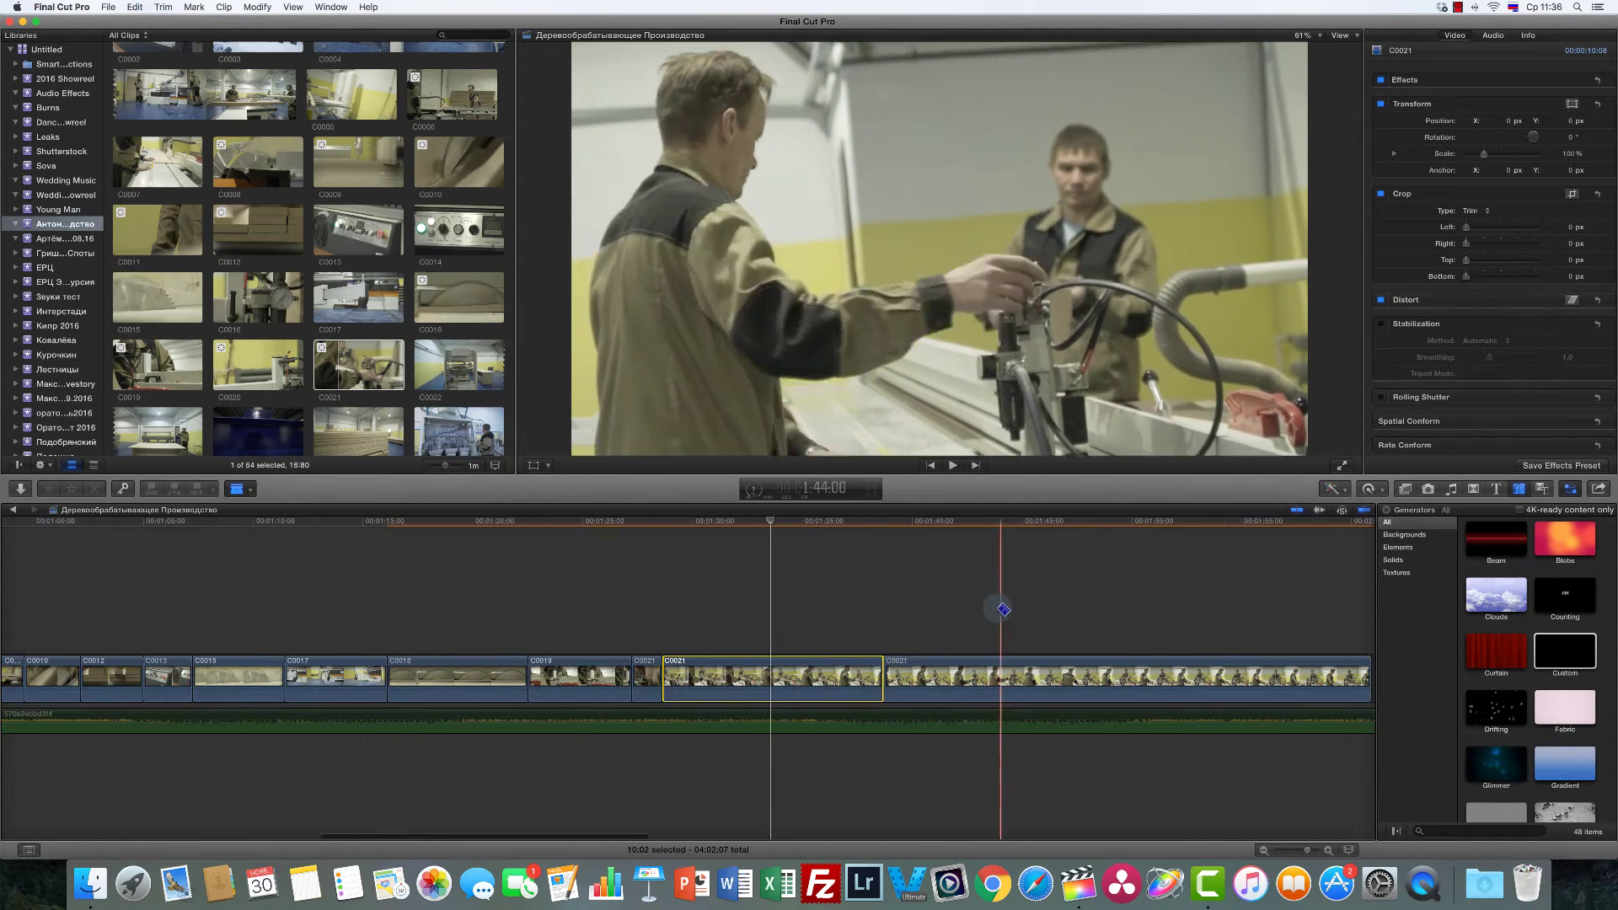
pyautogui.hscroll(2, 1096, 624)
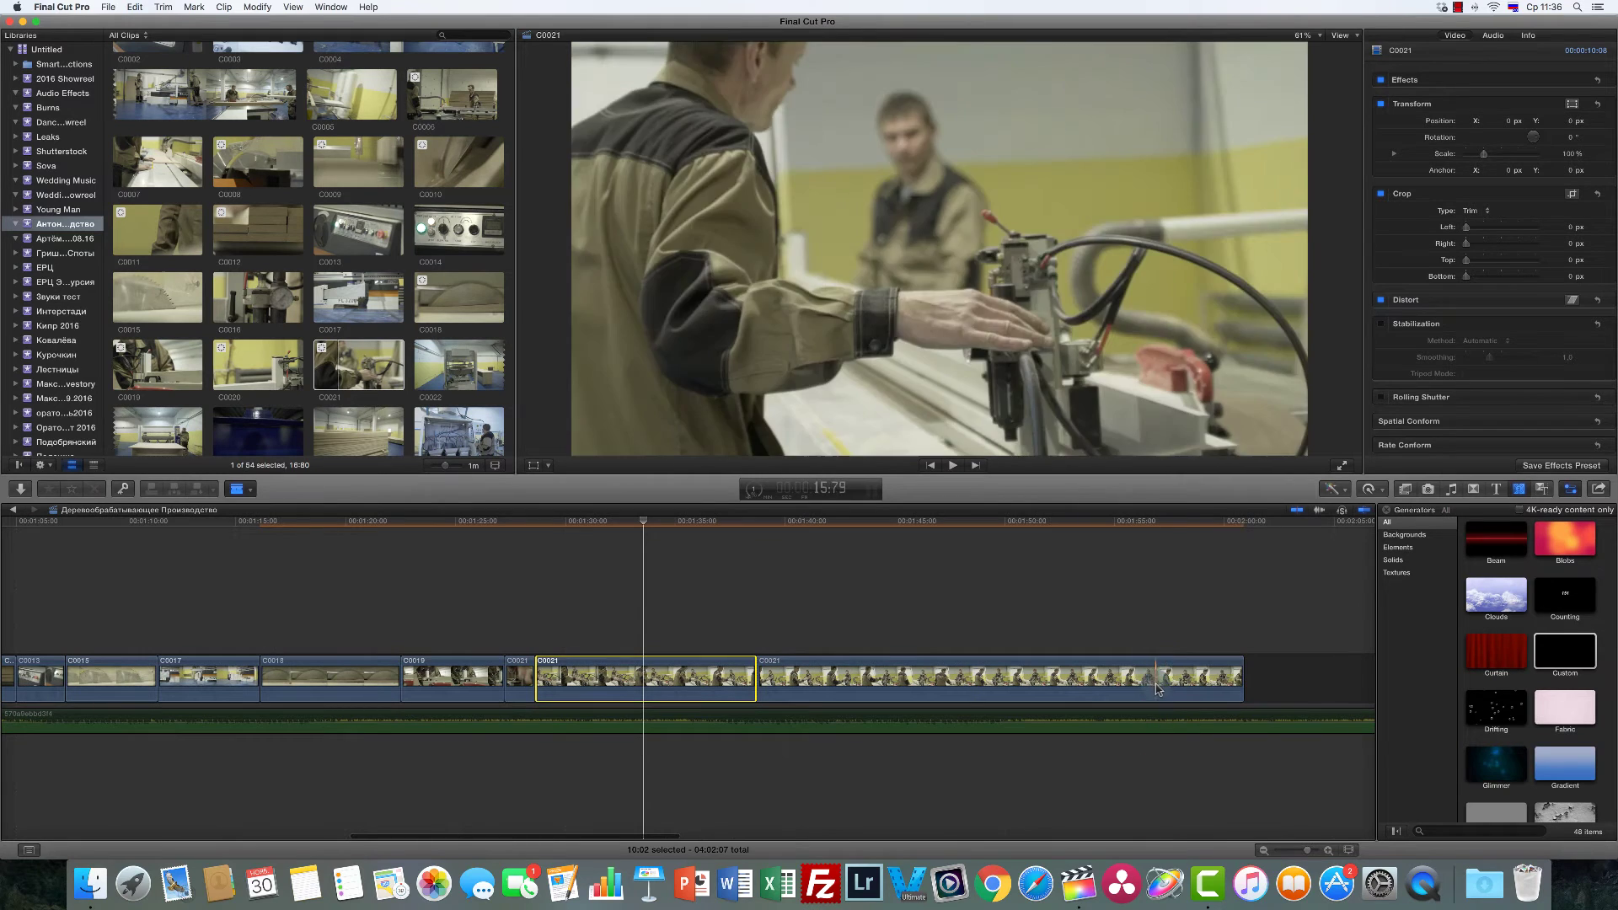
pyautogui.press('a')
pyautogui.click(1135, 687)
pyautogui.press('Delete')
# Step: Find the Letterbox effect by searching for "lett" and apply it to the workers' shot of C0021
pyautogui.click(649, 677)
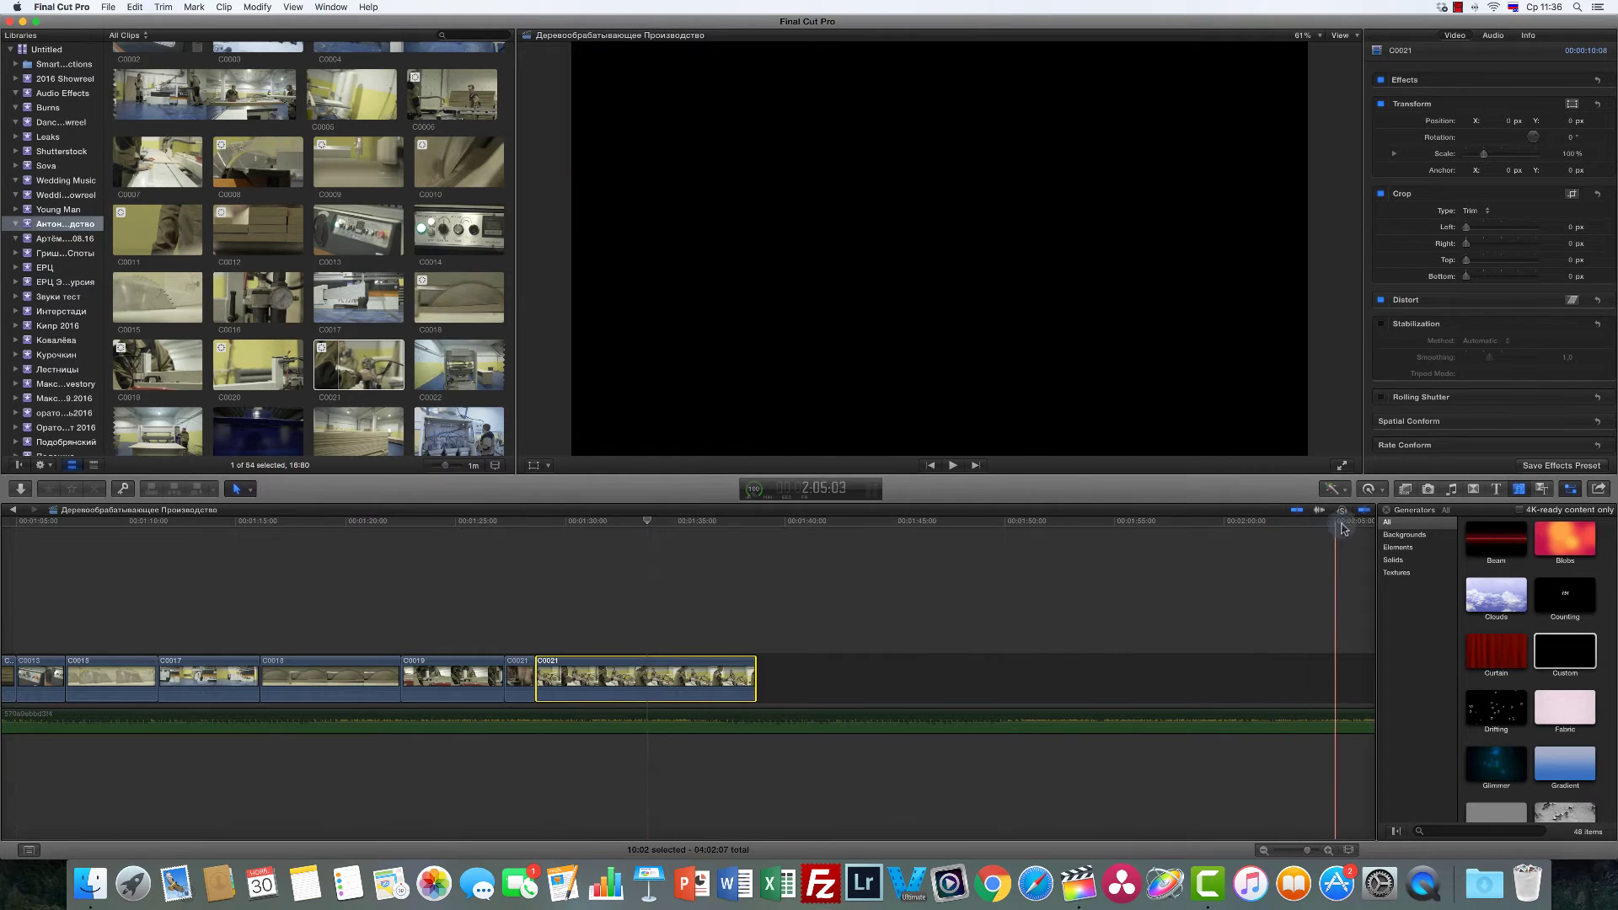
pyautogui.click(1405, 490)
pyautogui.click(1453, 832)
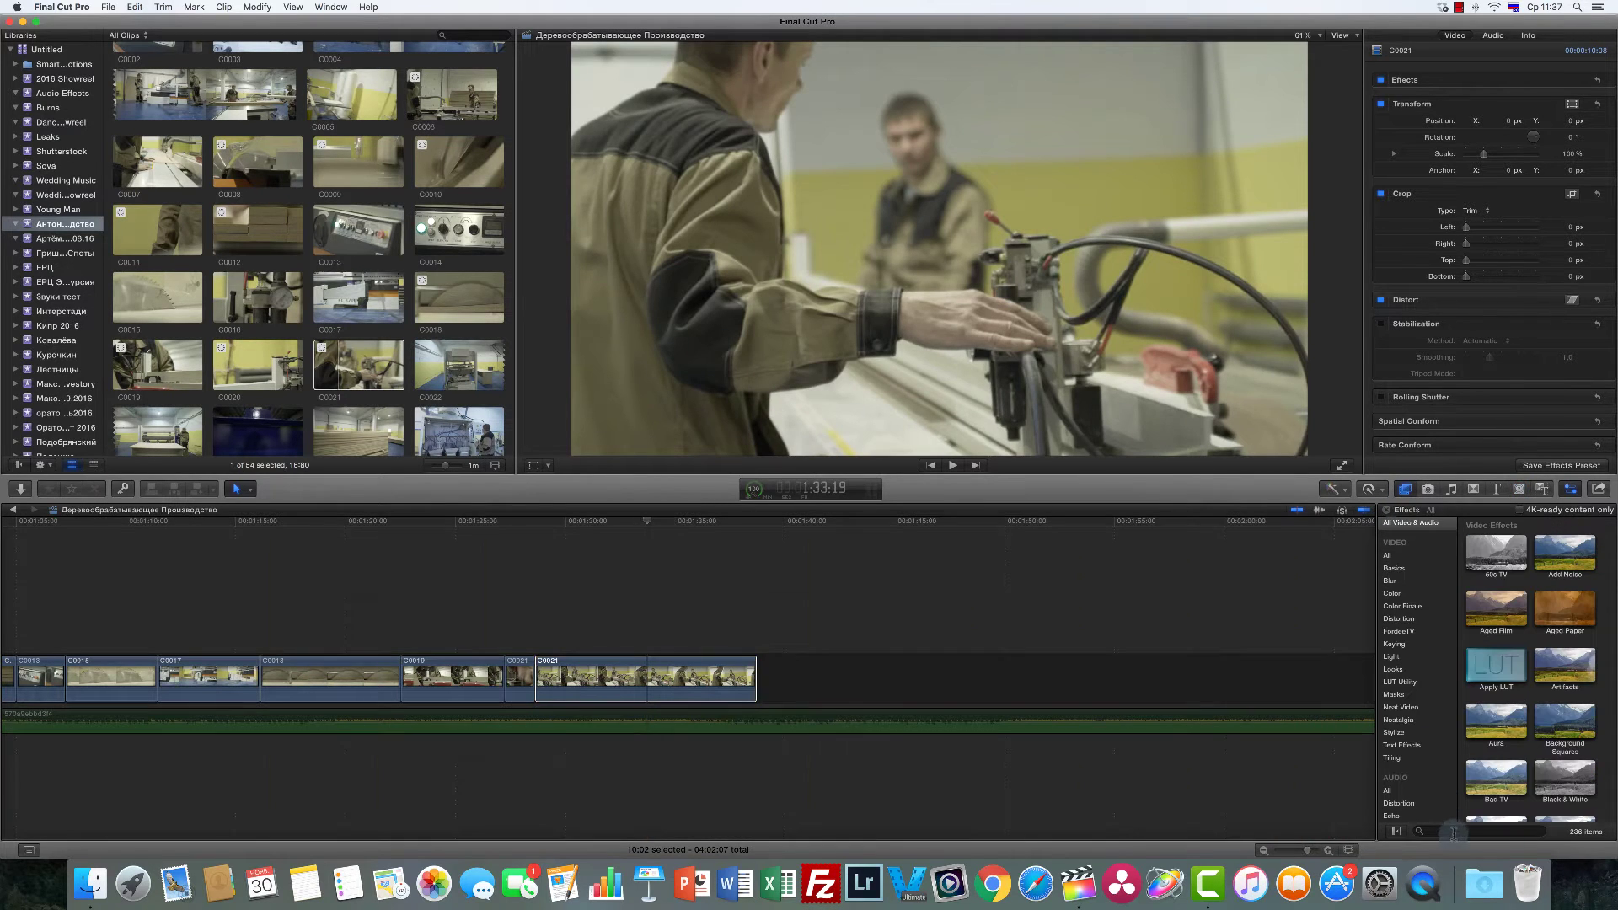
pyautogui.press('BackSpace')
pyautogui.press('BackSpace')
pyautogui.press('BackSpace')
pyautogui.press('BackSpace')
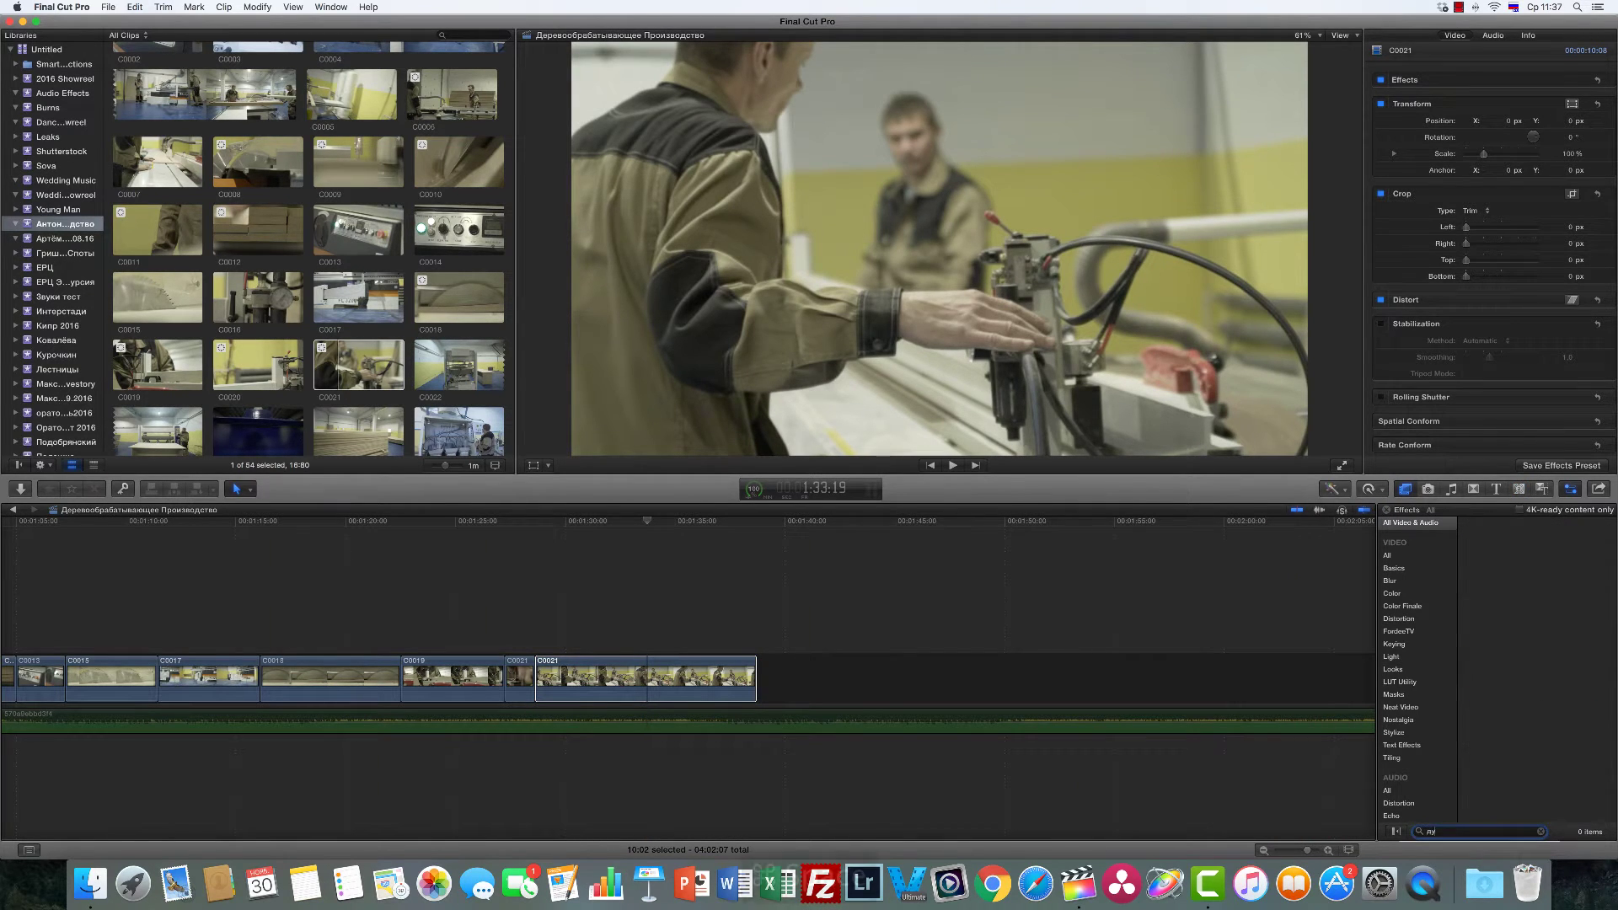
pyautogui.press('super+space')
pyautogui.write('lett')
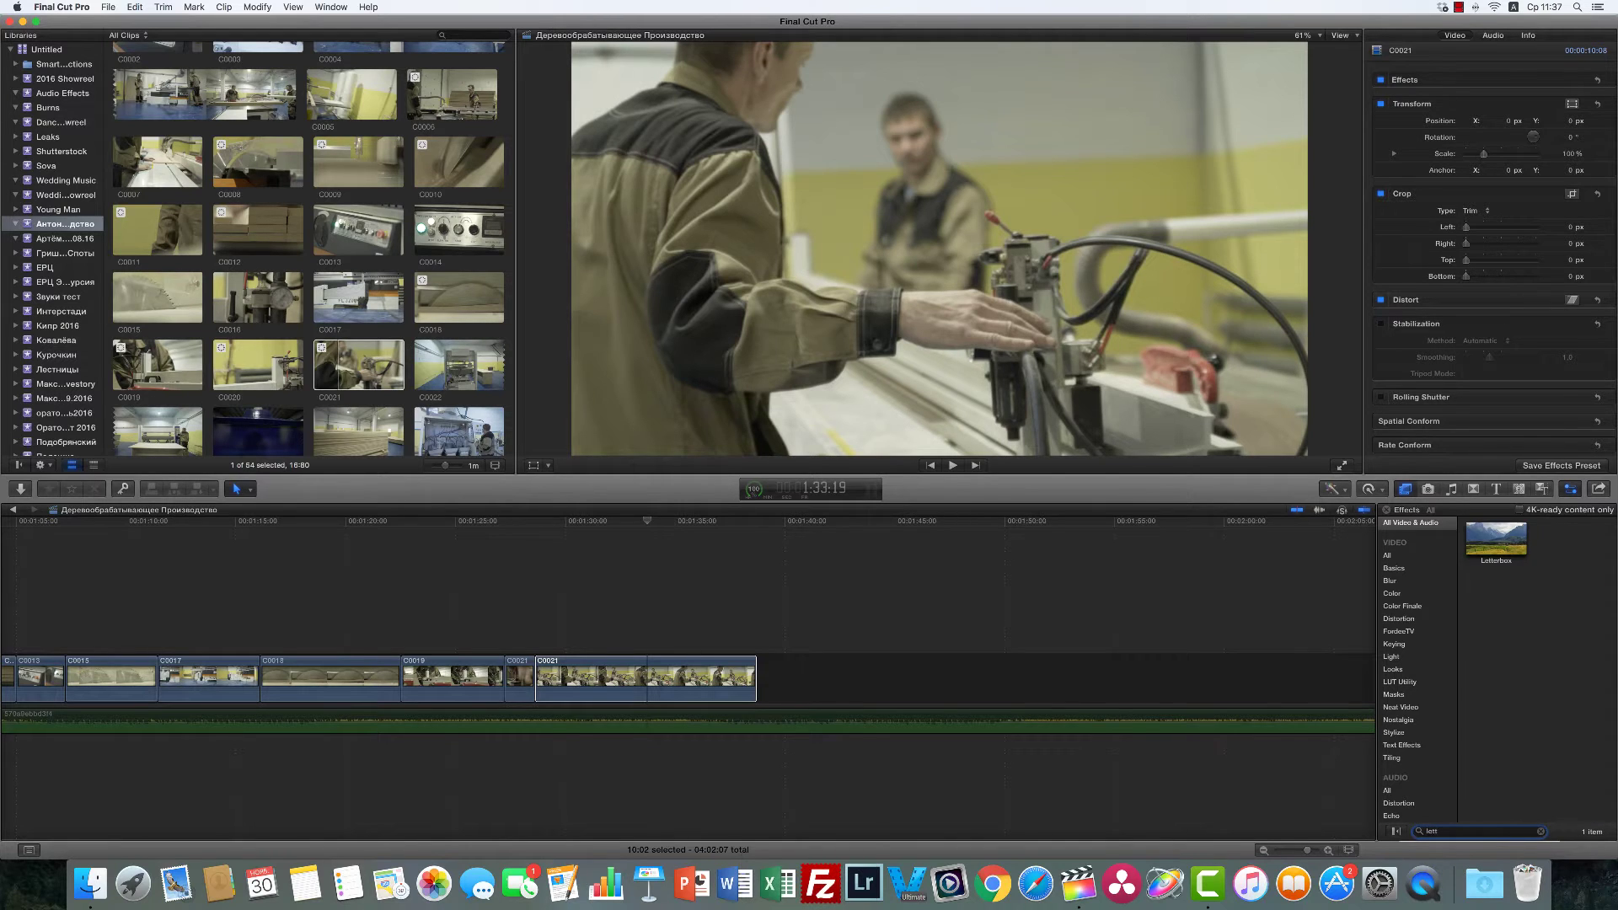
pyautogui.doubleClick(1505, 543)
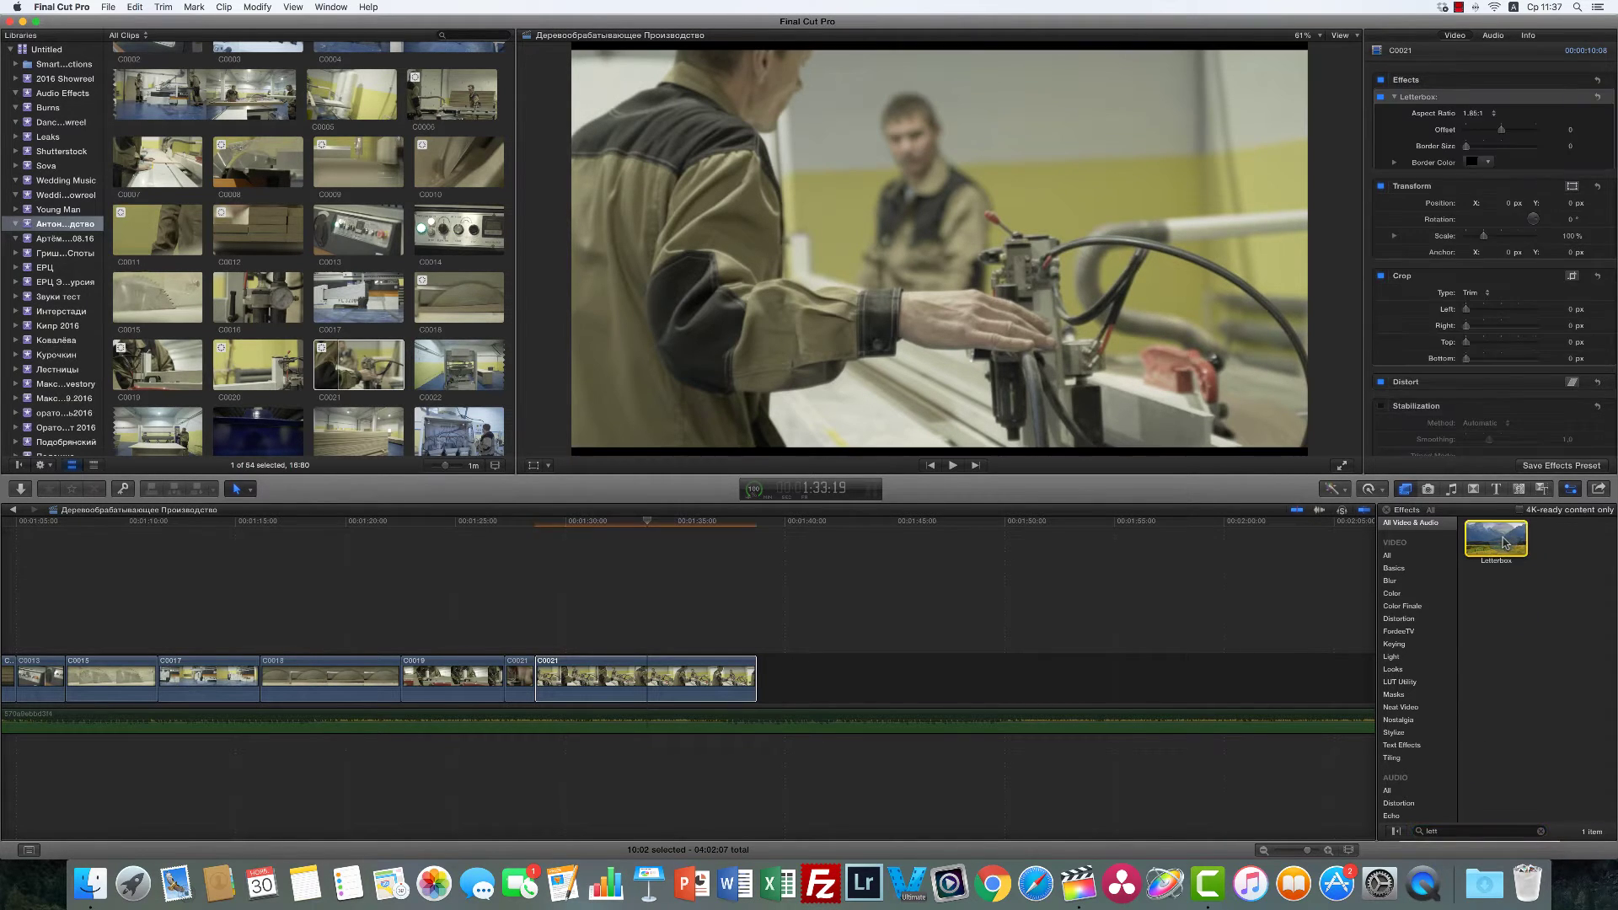
# Step: Set the Letterbox aspect ratio of the workers' shot to 2.35:1
pyautogui.click(647, 665)
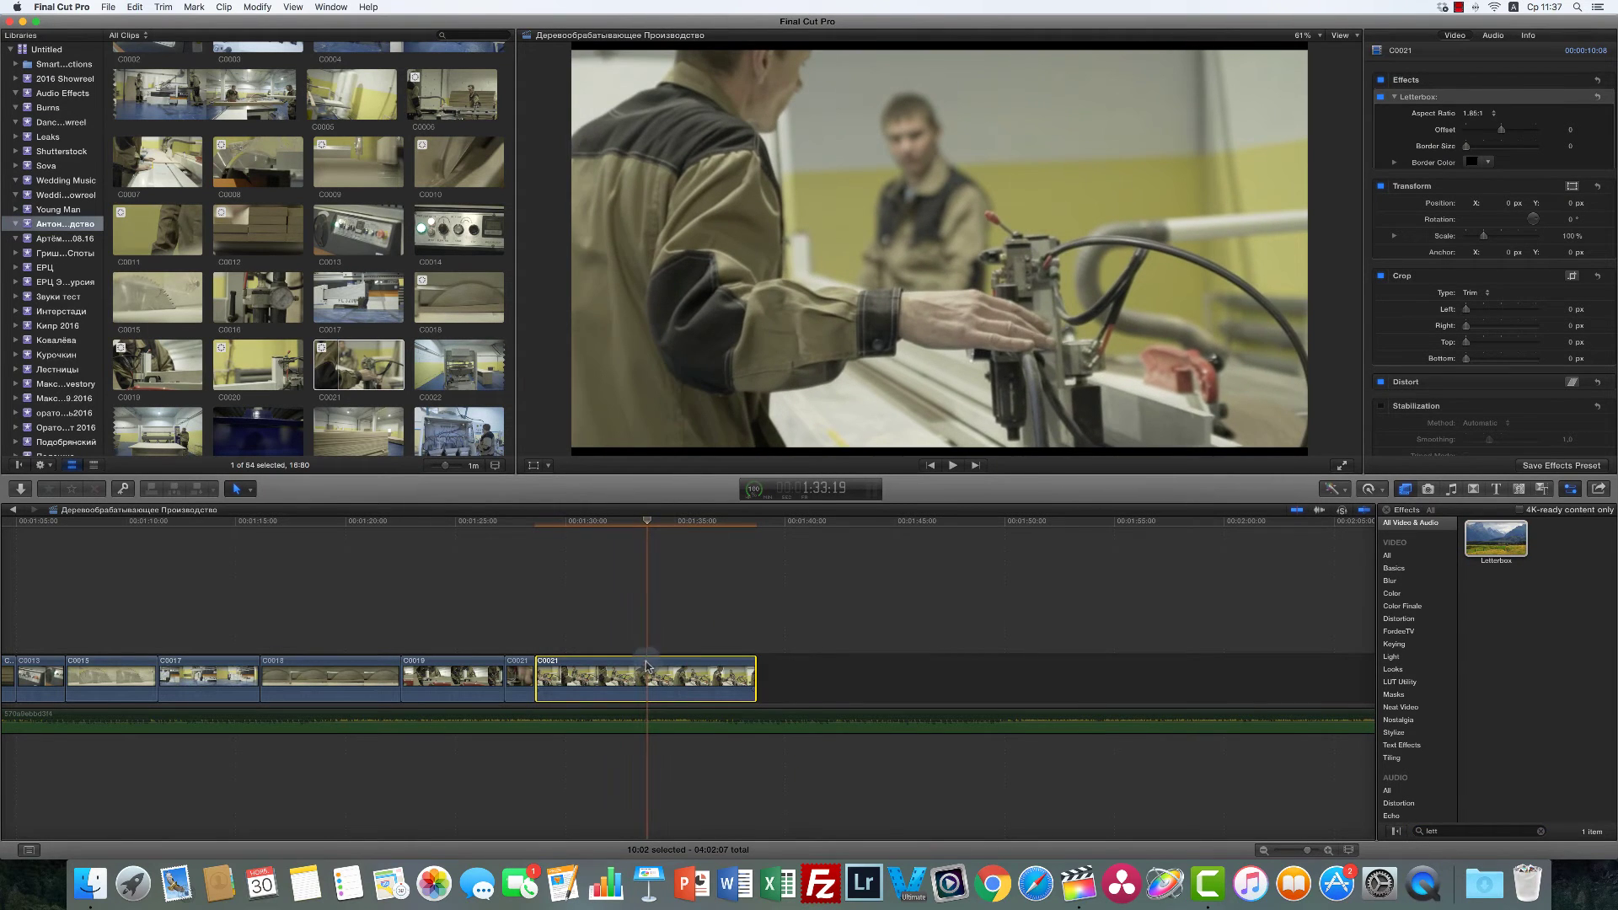
pyautogui.click(1485, 116)
pyautogui.click(1501, 125)
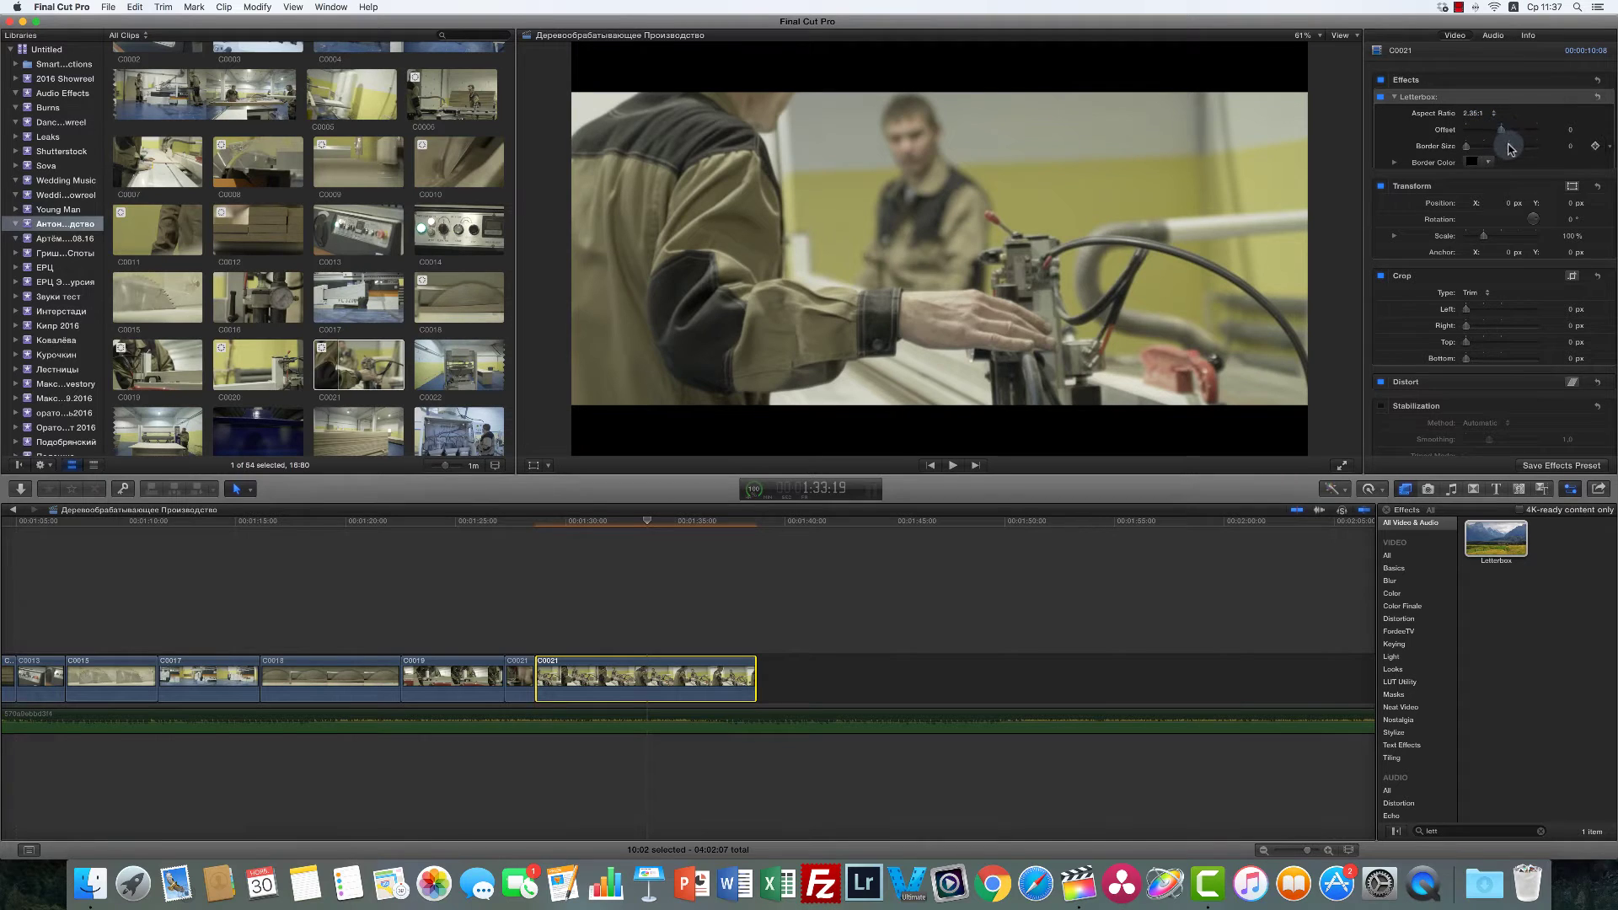
# Step: Keyframe the Letterbox offset from about 0.89 at the start of the workers' shot to -0.5 at 1:37:13
pyautogui.moveTo(1502, 130); pyautogui.dragTo(1472, 154)
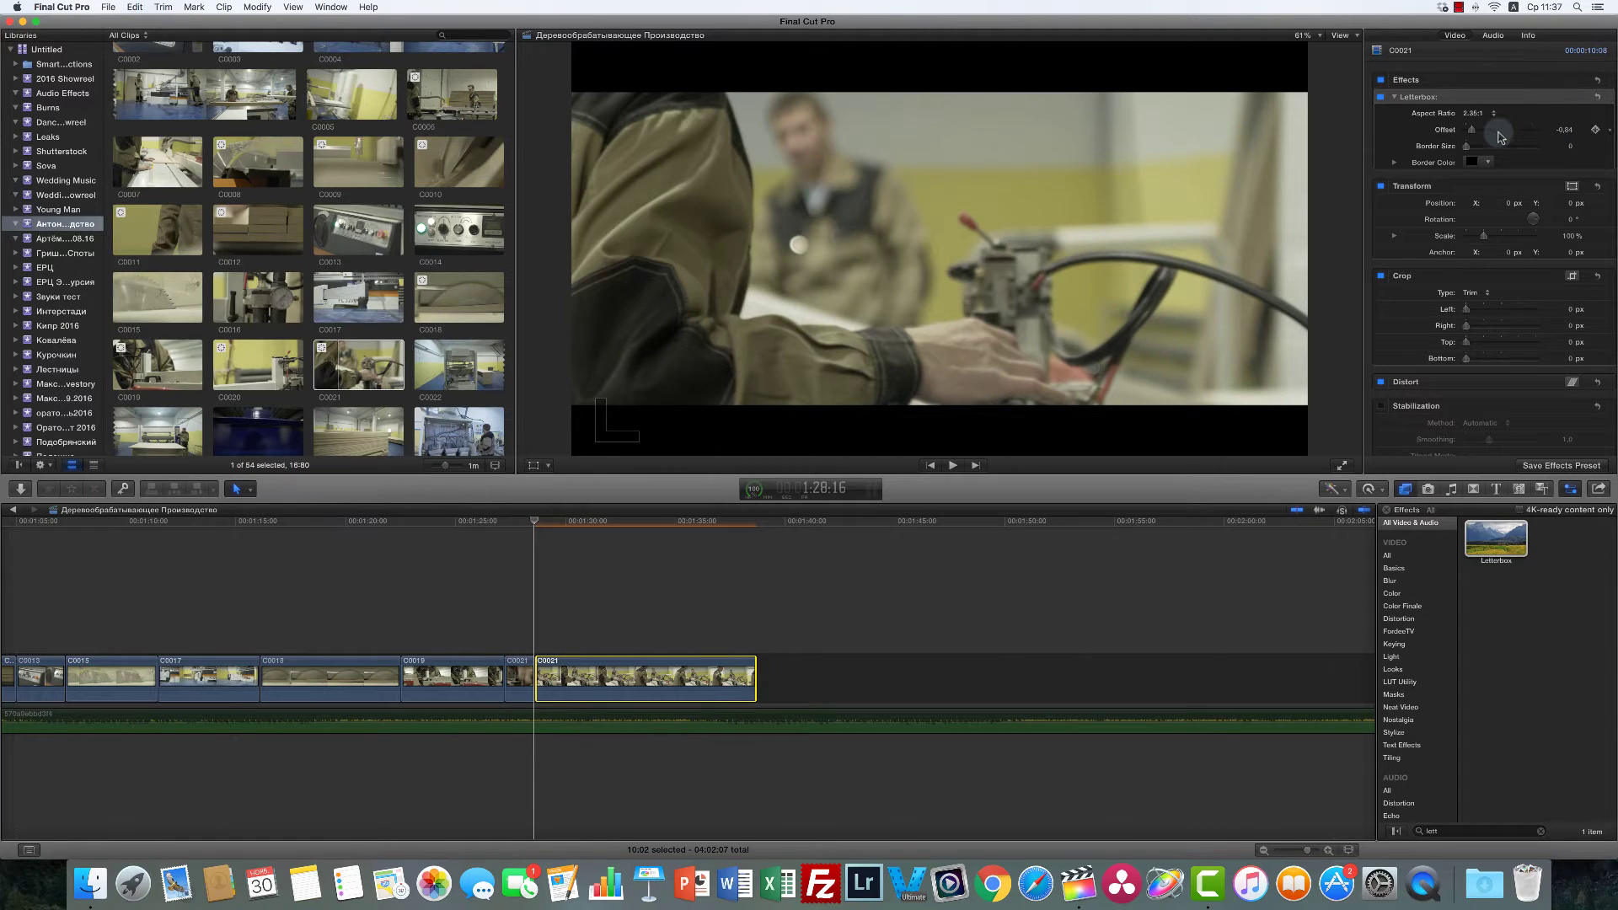
pyautogui.moveTo(1472, 133); pyautogui.dragTo(1531, 133)
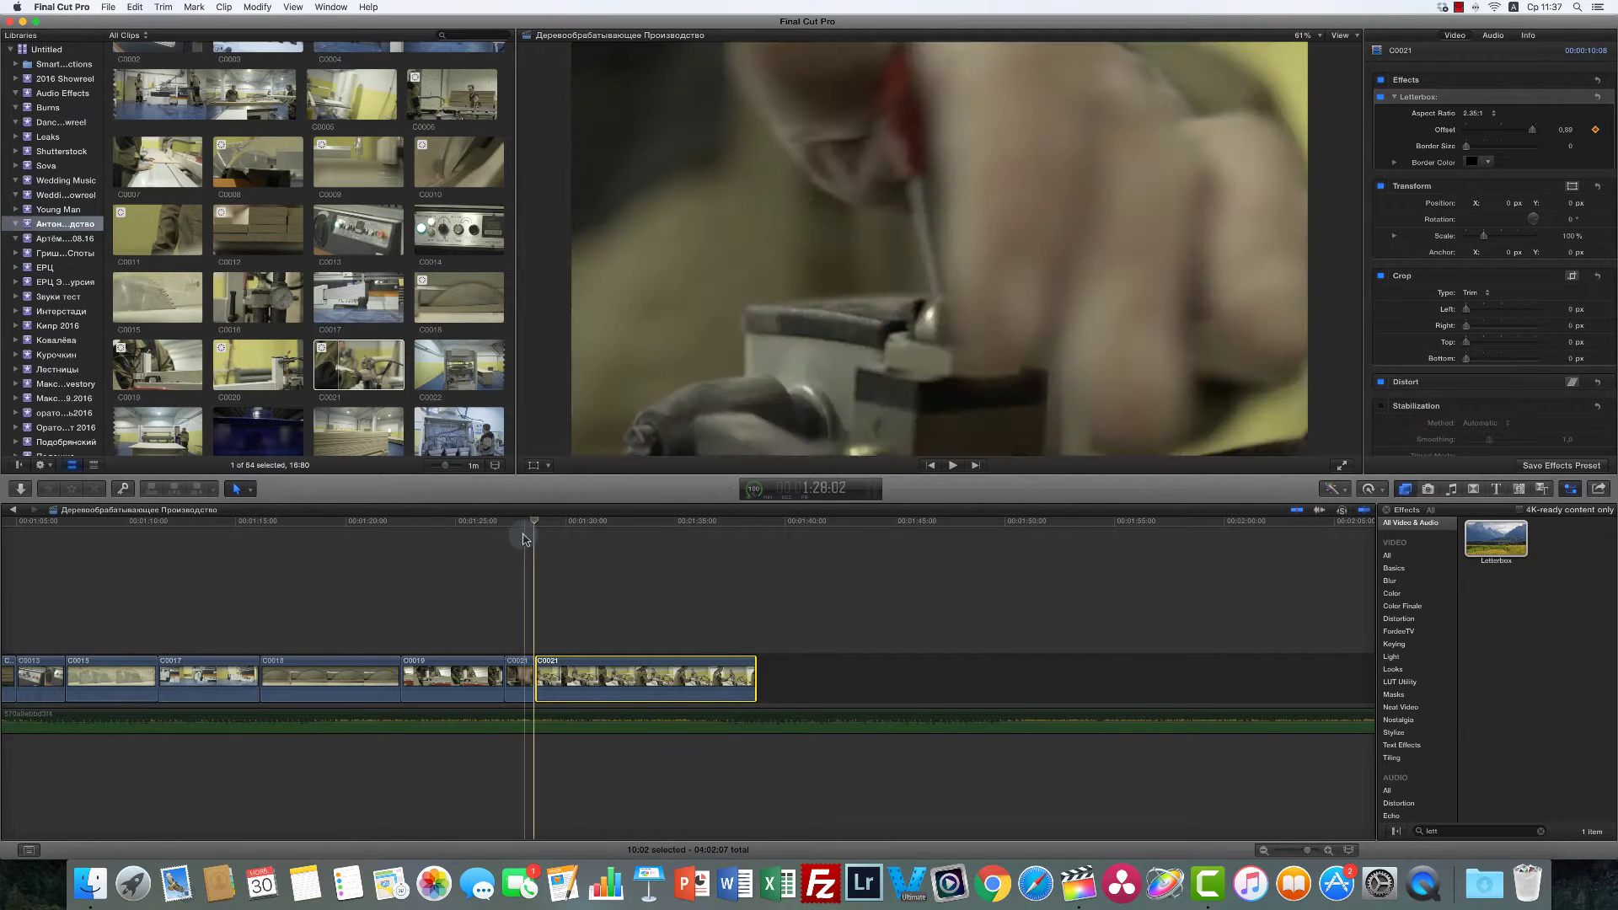
pyautogui.moveTo(533, 522); pyautogui.dragTo(731, 536)
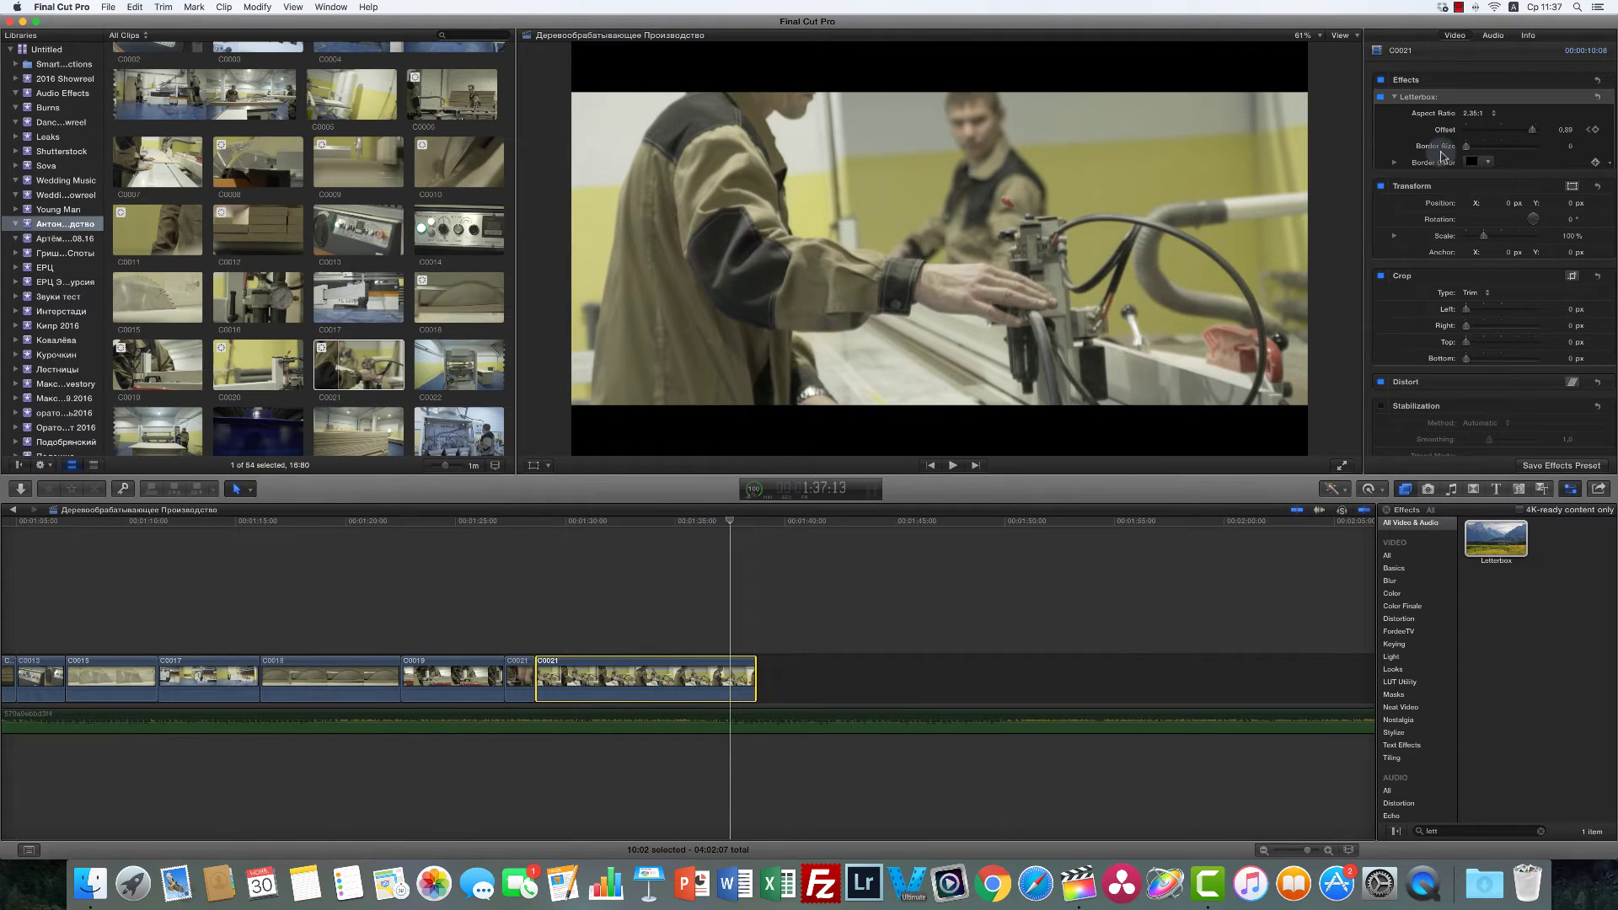
pyautogui.click(1530, 131)
pyautogui.moveTo(1531, 133); pyautogui.dragTo(1486, 143)
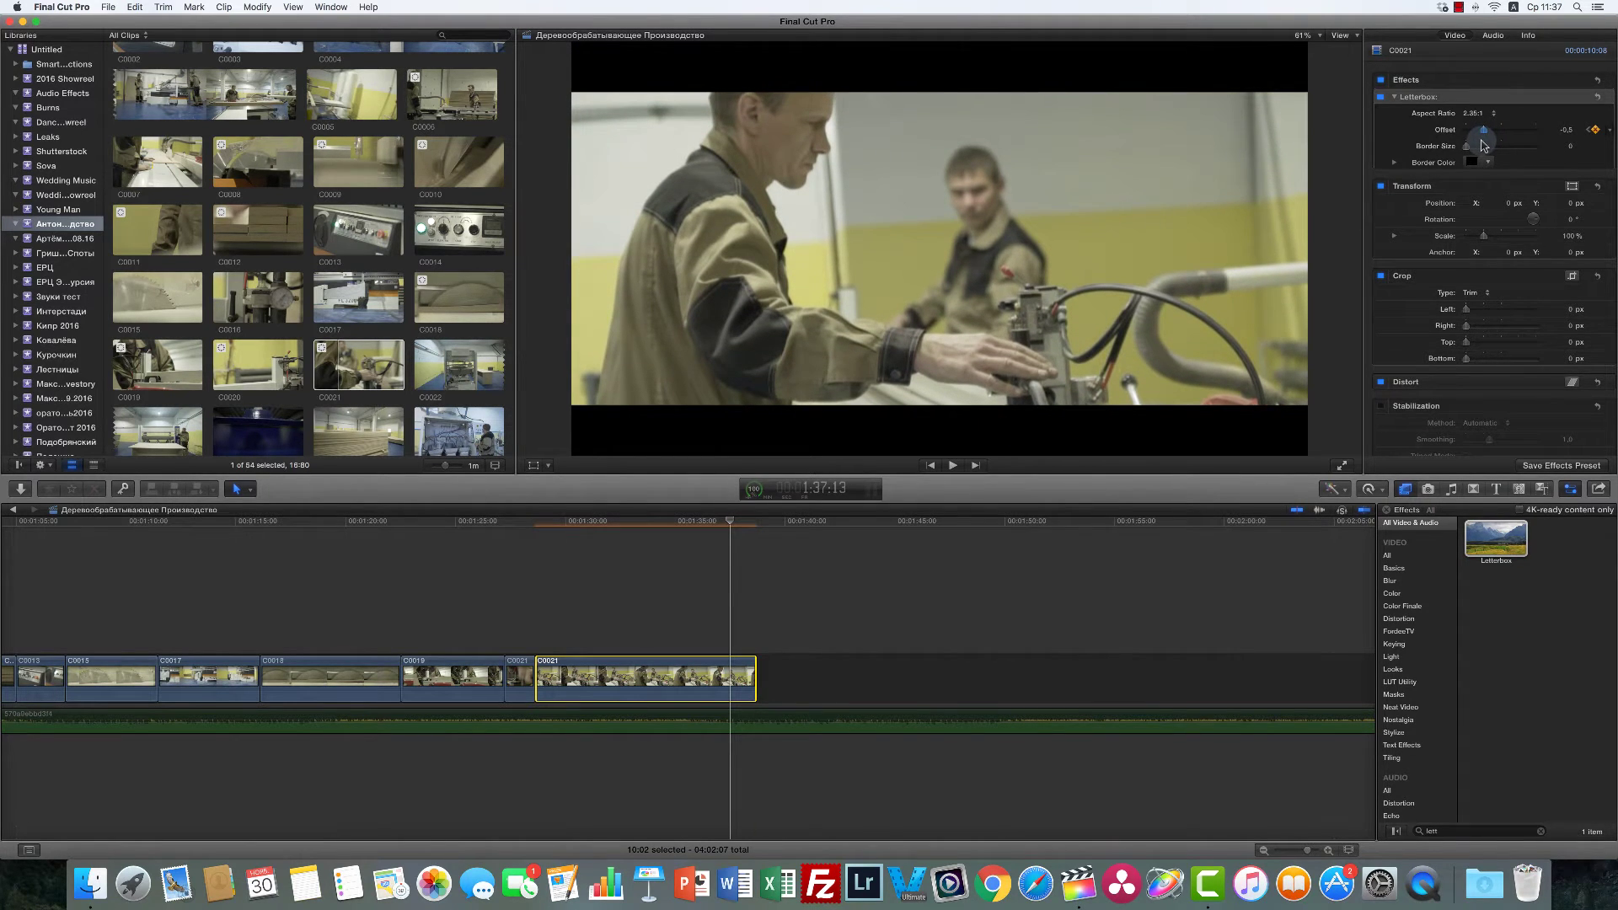
# Step: Play the letterboxed workers' shot from its start and recheck the framing movement near its end
pyautogui.click(535, 549)
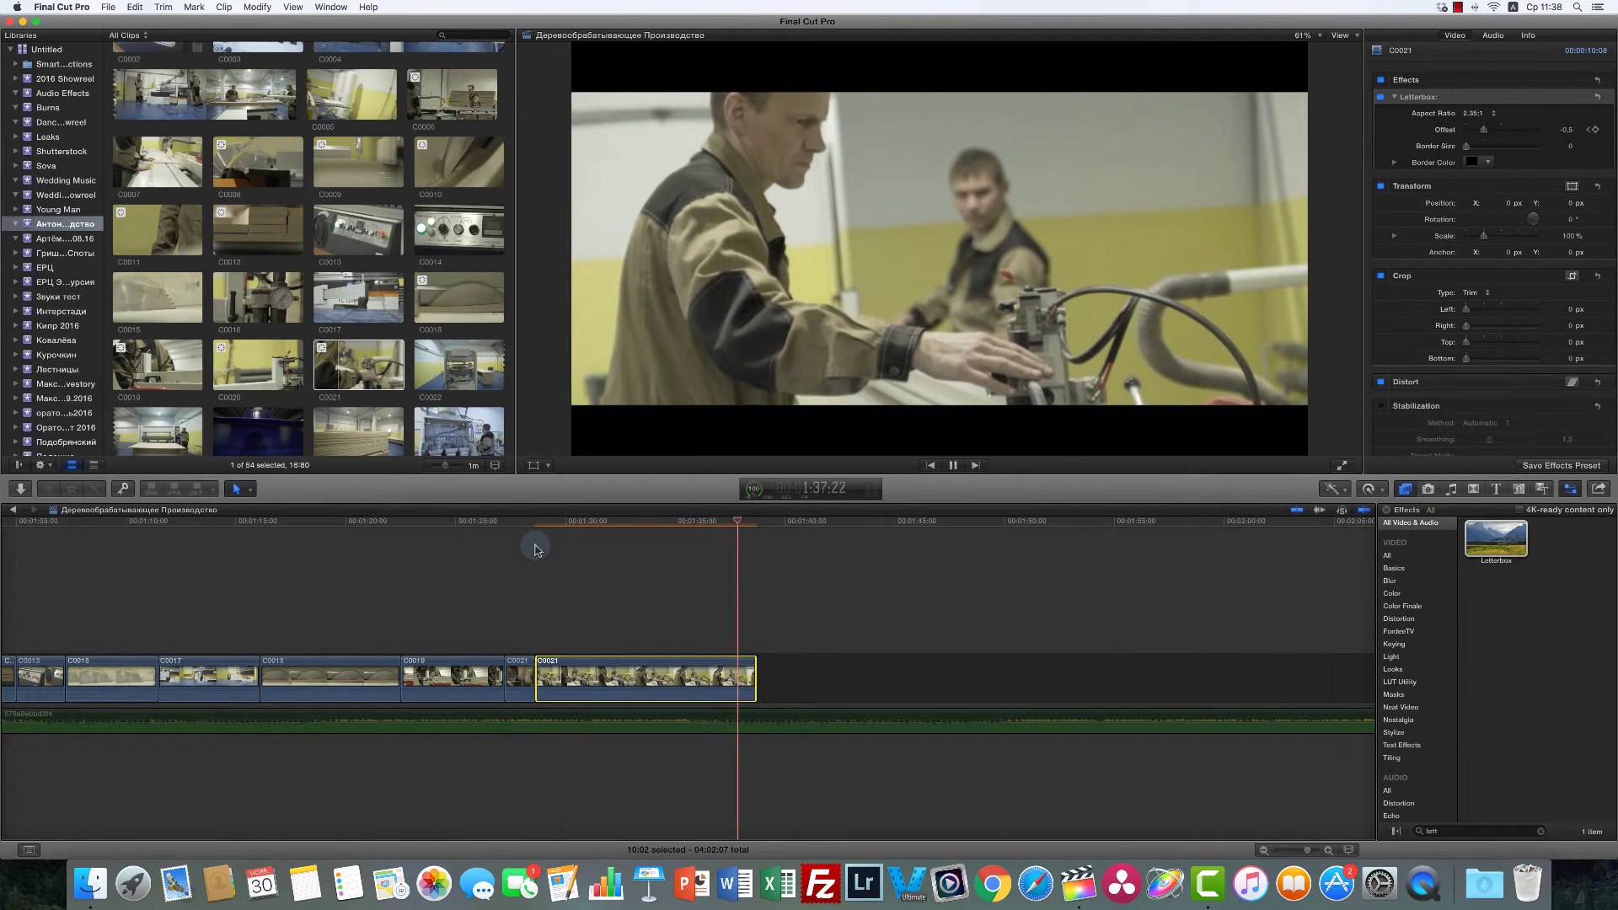
pyautogui.press('space')
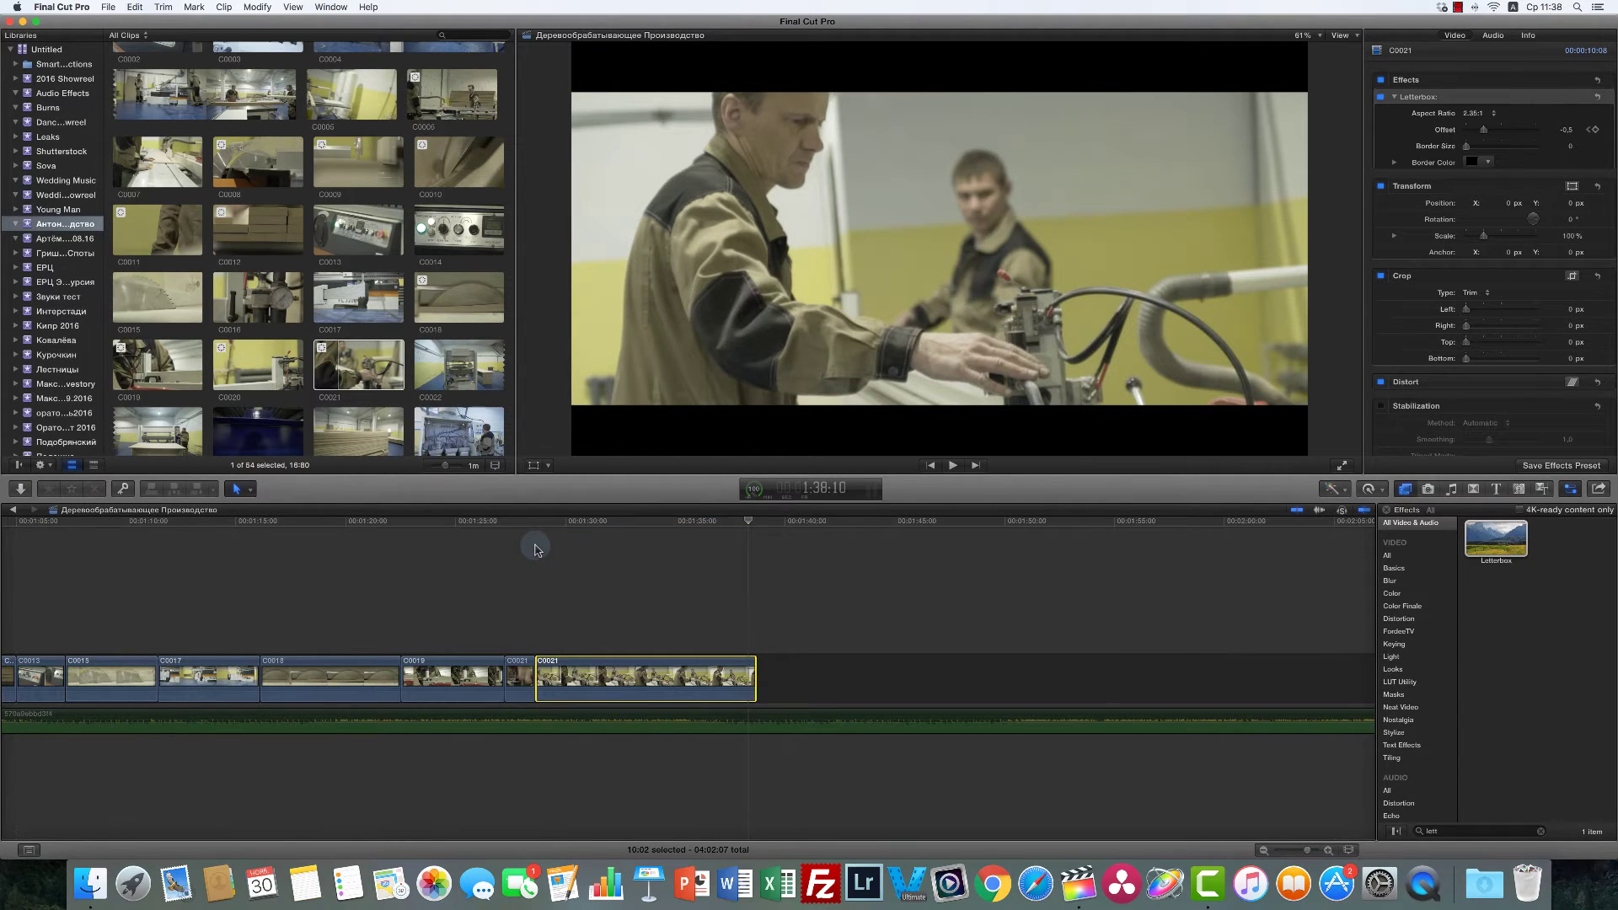
pyautogui.click(700, 546)
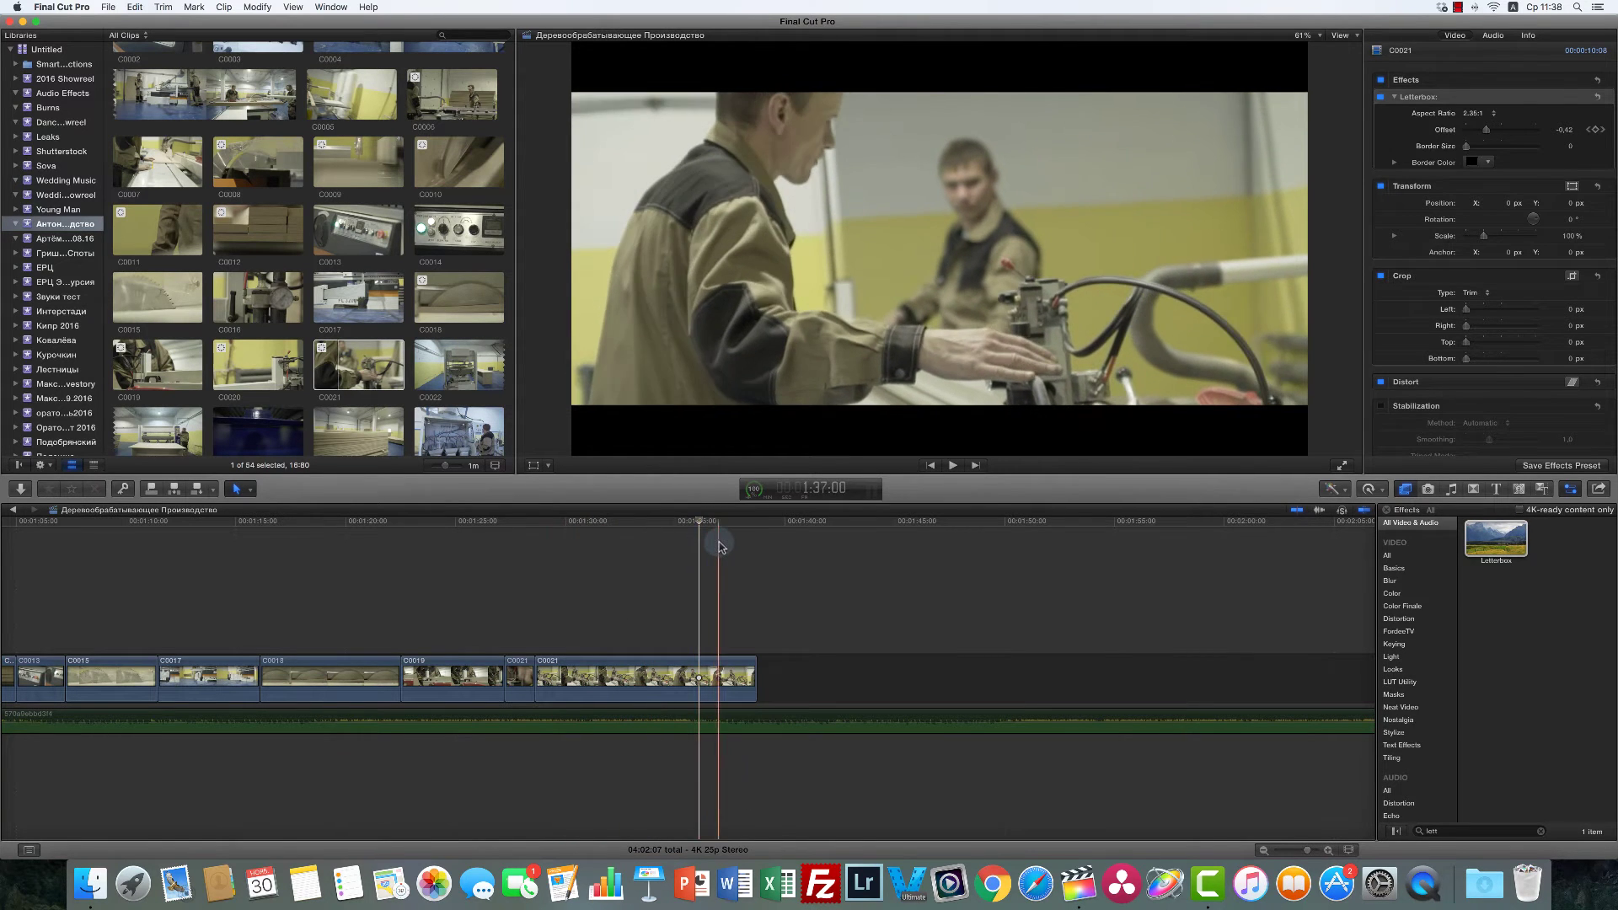
pyautogui.click(719, 567)
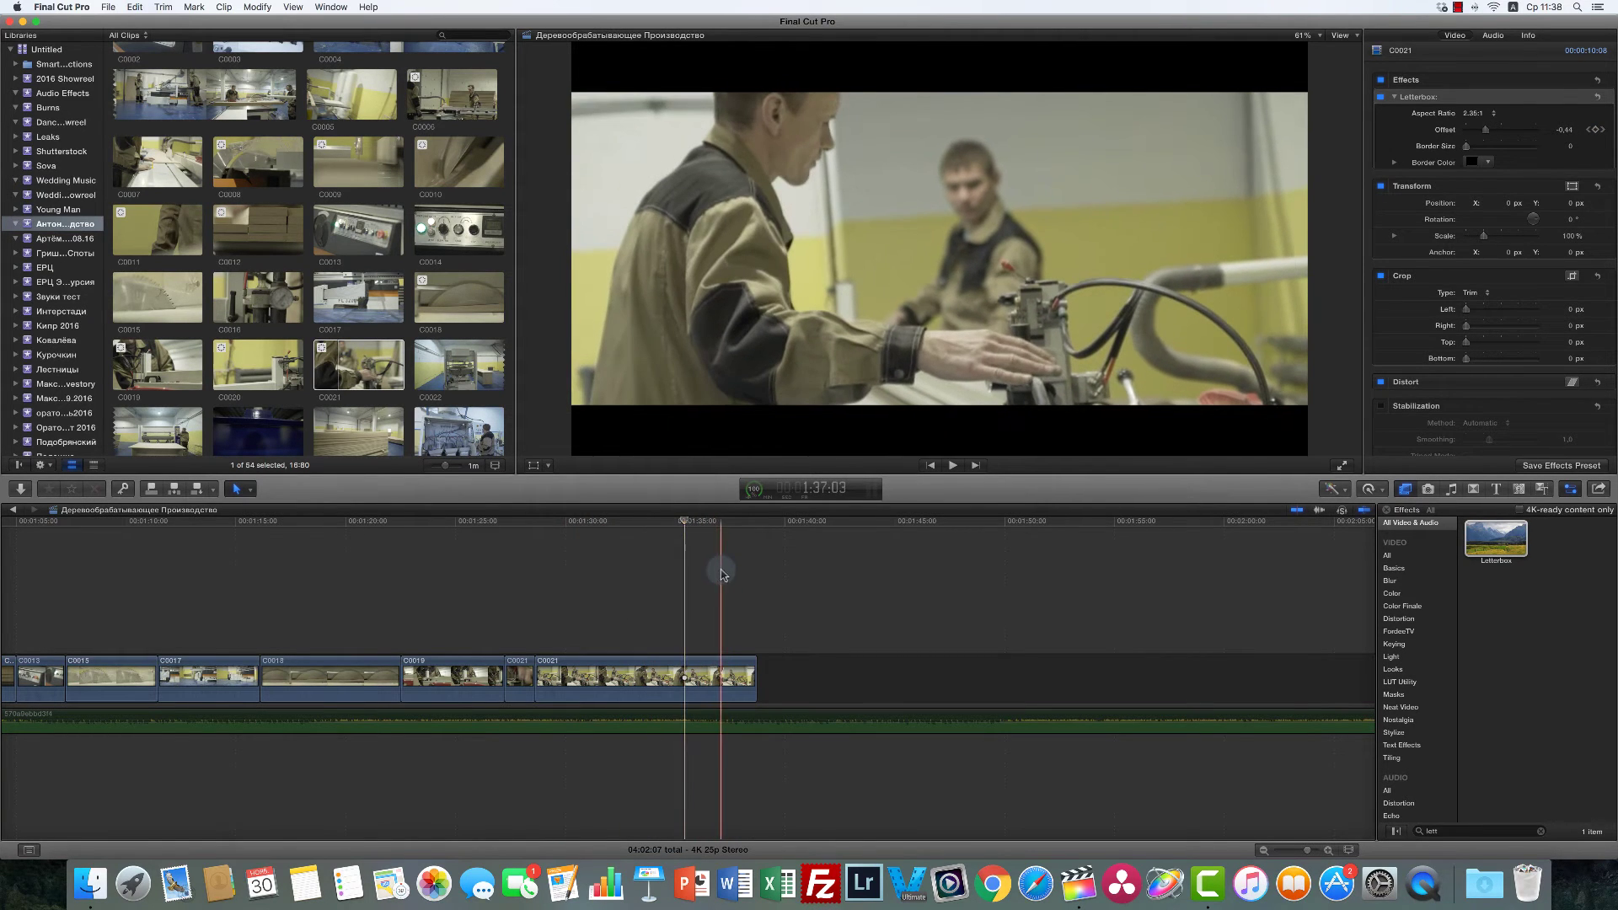
# Step: Show the video scopes and Color Board for the workers' shot and switch the waveform channels to RGB Parade
pyautogui.click(721, 674)
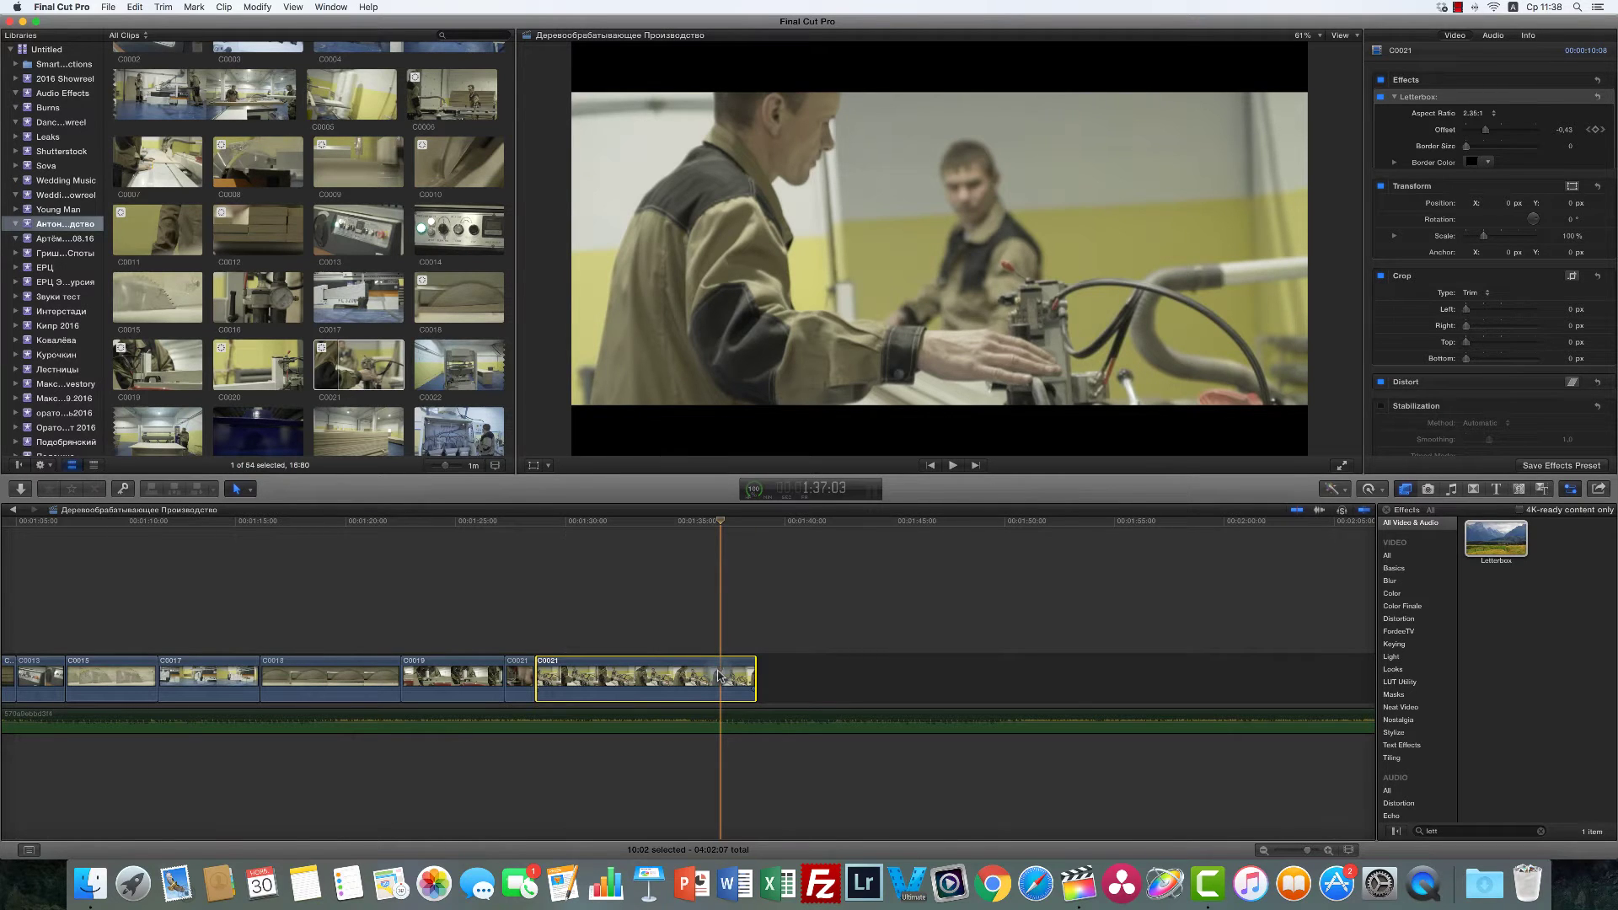
pyautogui.press('super+7')
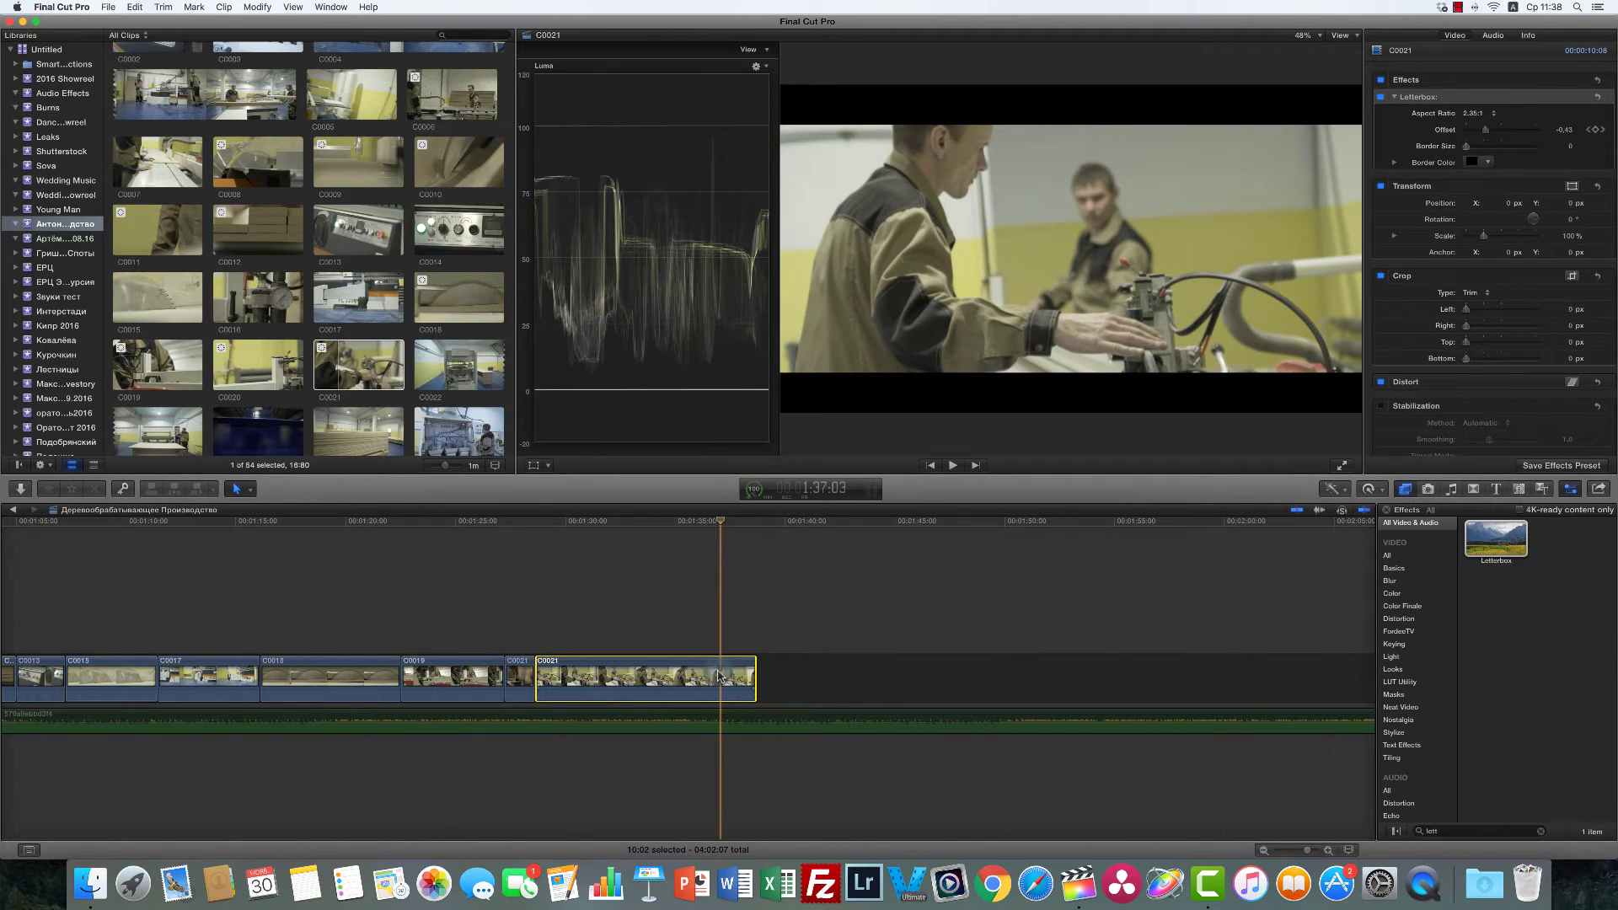
pyautogui.press('super+6')
pyautogui.click(833, 590)
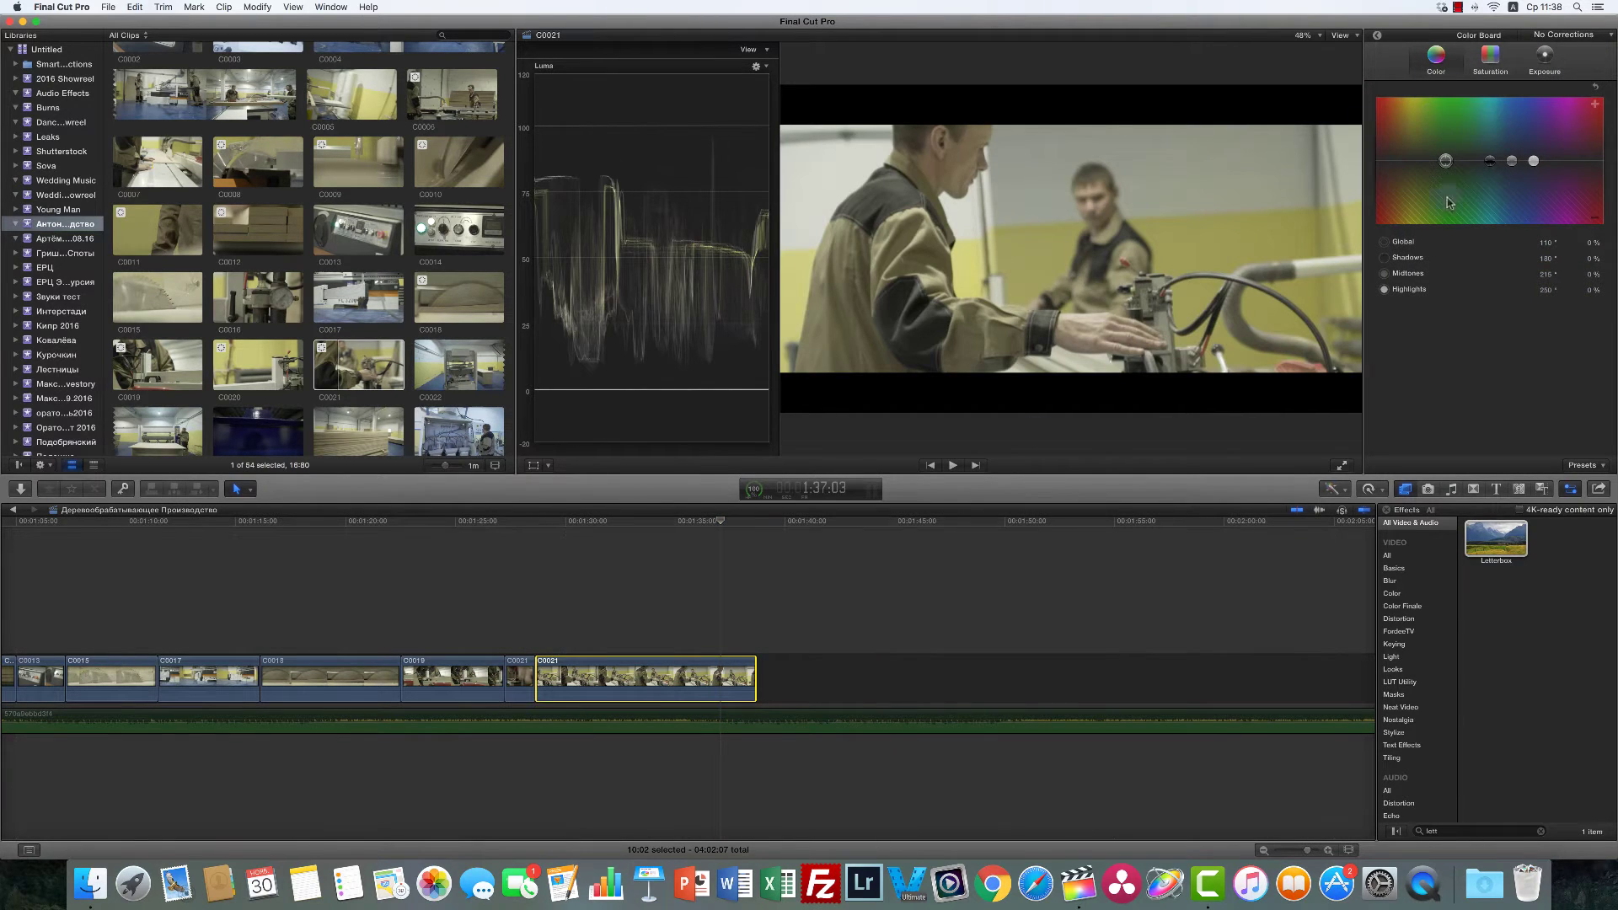
pyautogui.click(761, 68)
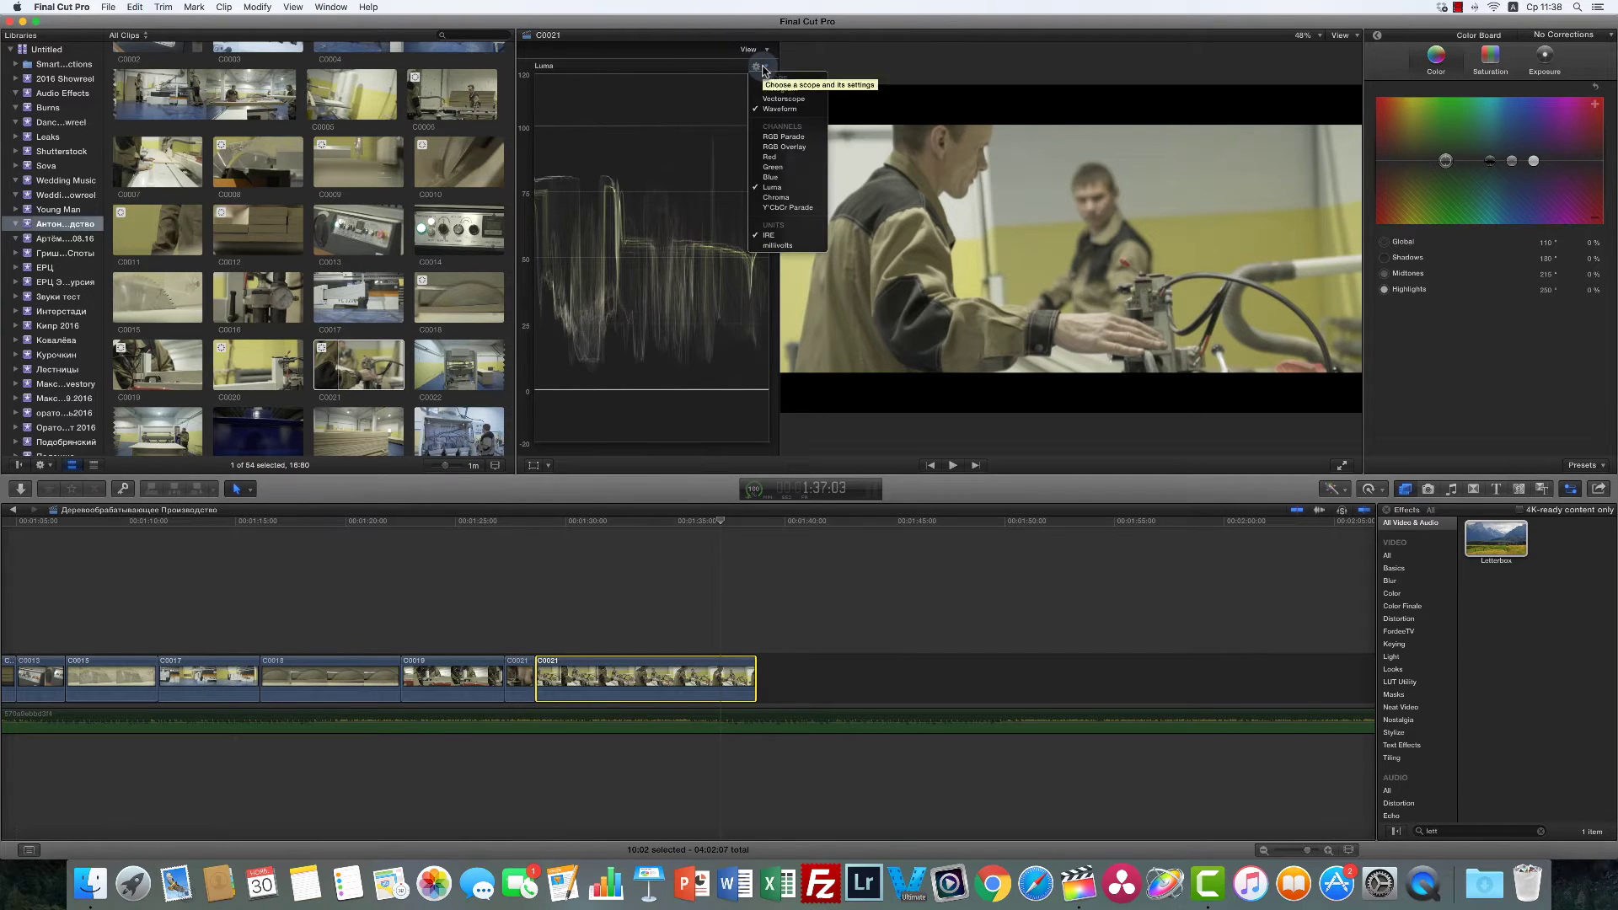
pyautogui.click(784, 137)
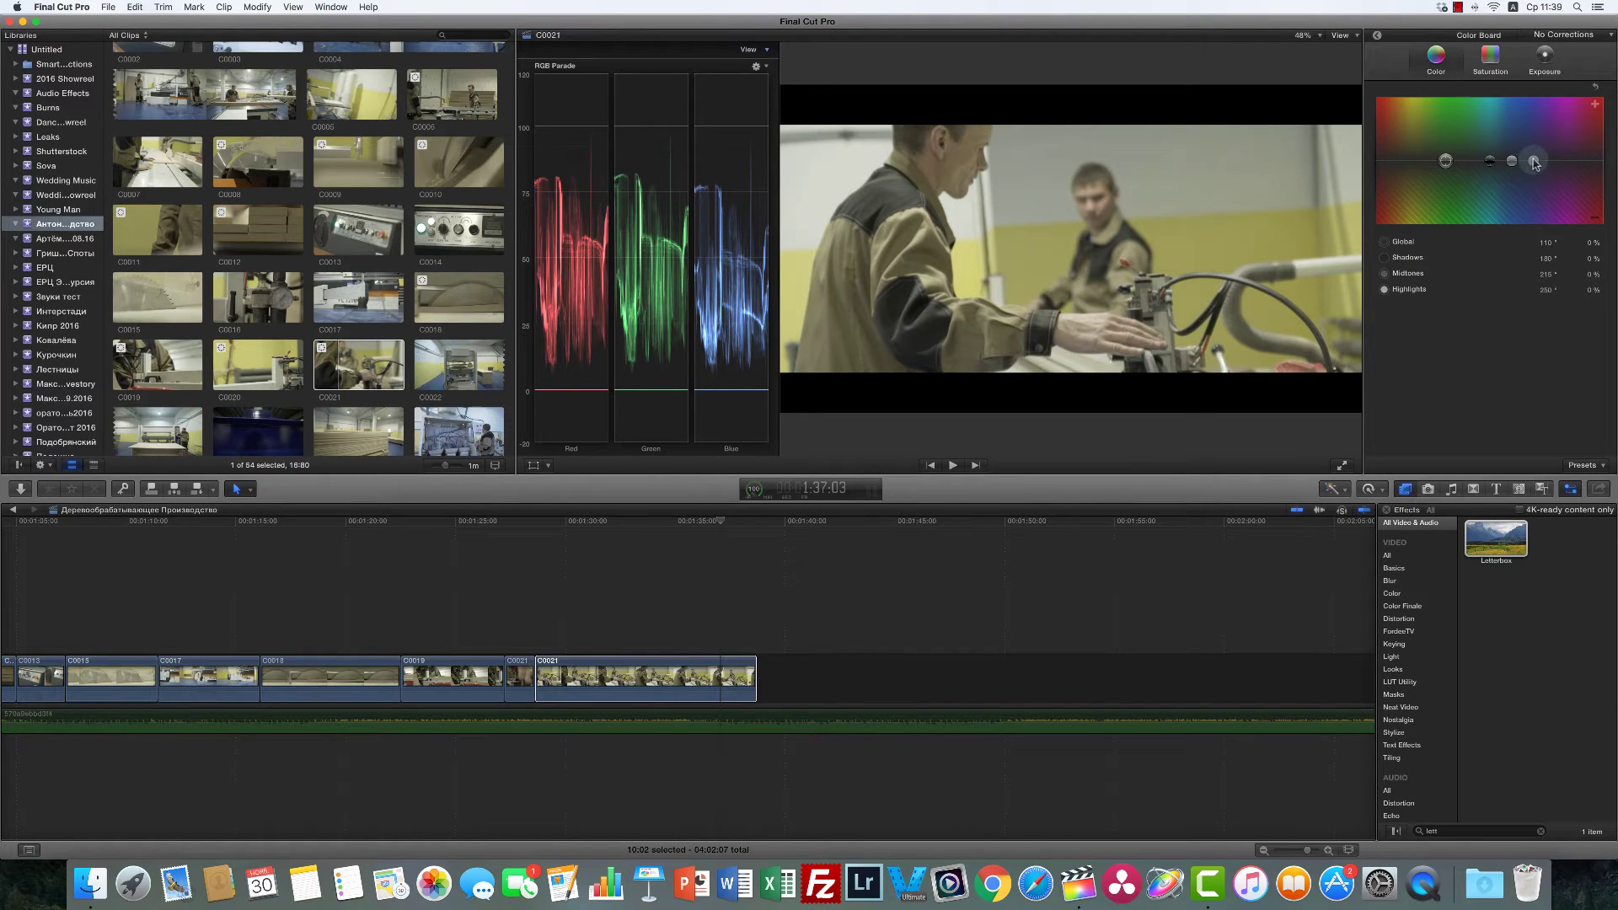
# Step: Tint the workers' shot's highlights blue at about 11% and compare the image with the color correction off and on
pyautogui.moveTo(1533, 164); pyautogui.dragTo(1528, 164)
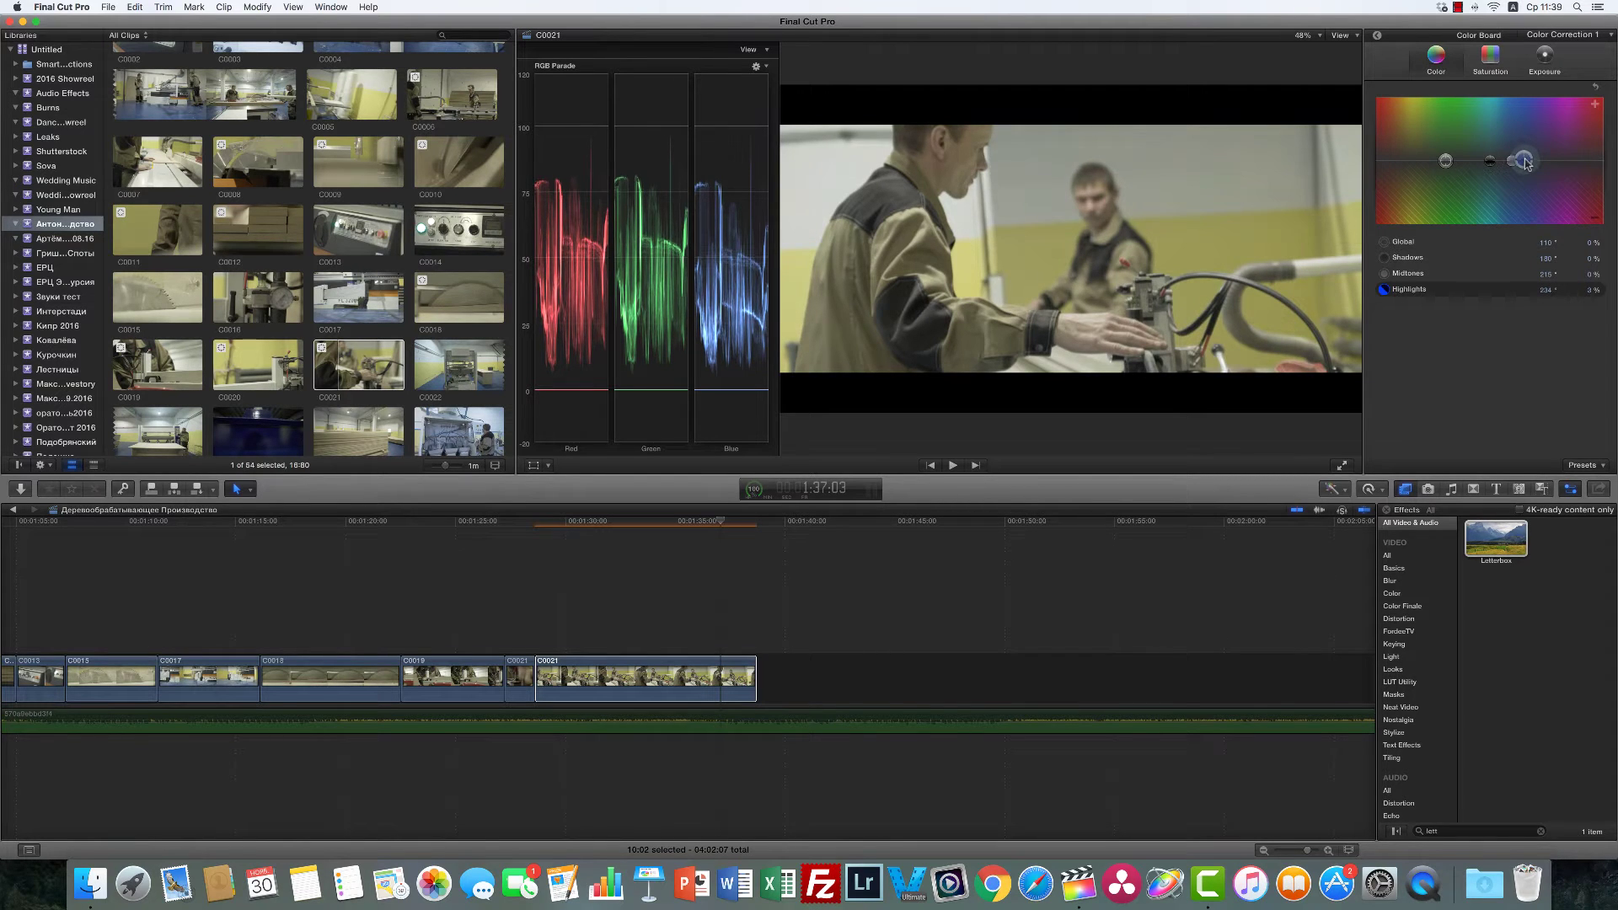
pyautogui.moveTo(1525, 161); pyautogui.dragTo(1528, 159)
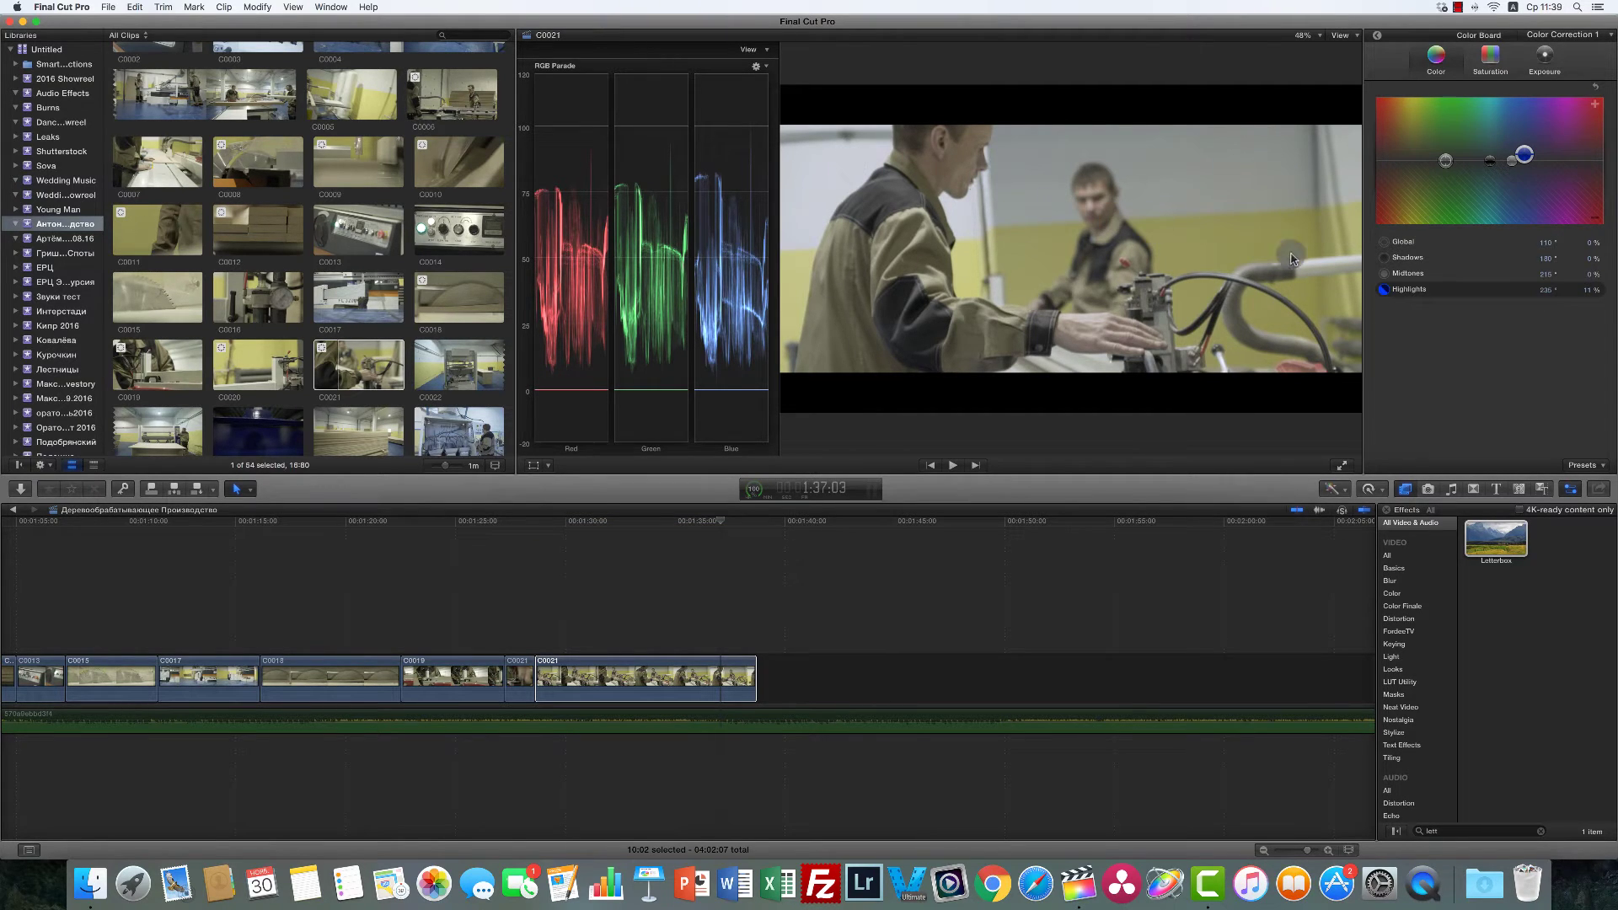
pyautogui.click(1381, 38)
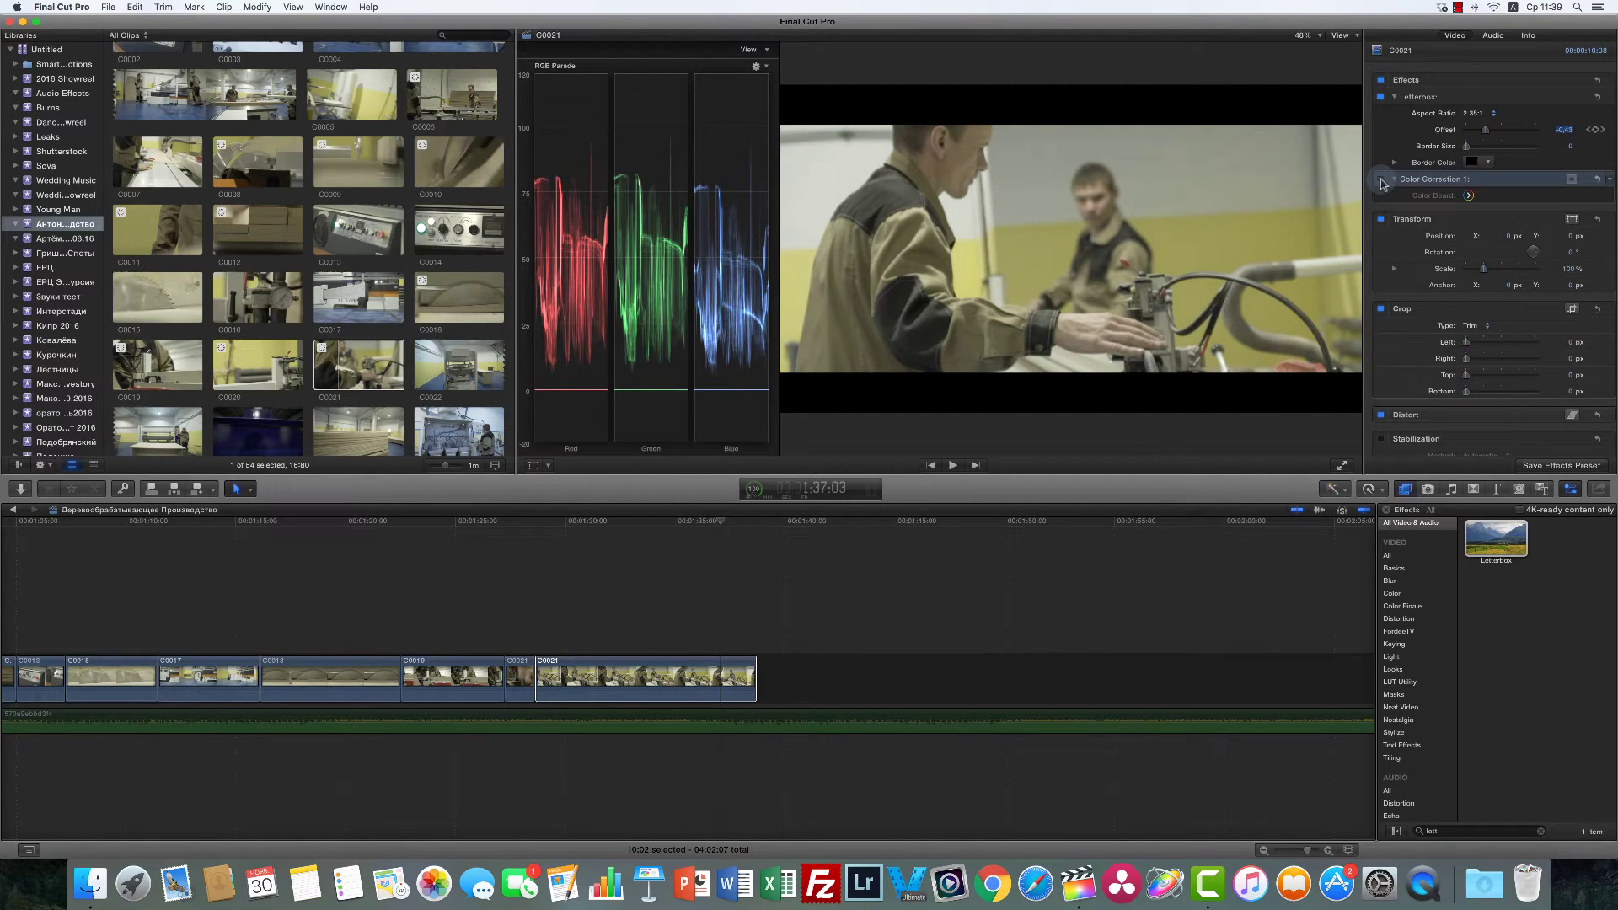
pyautogui.click(1381, 179)
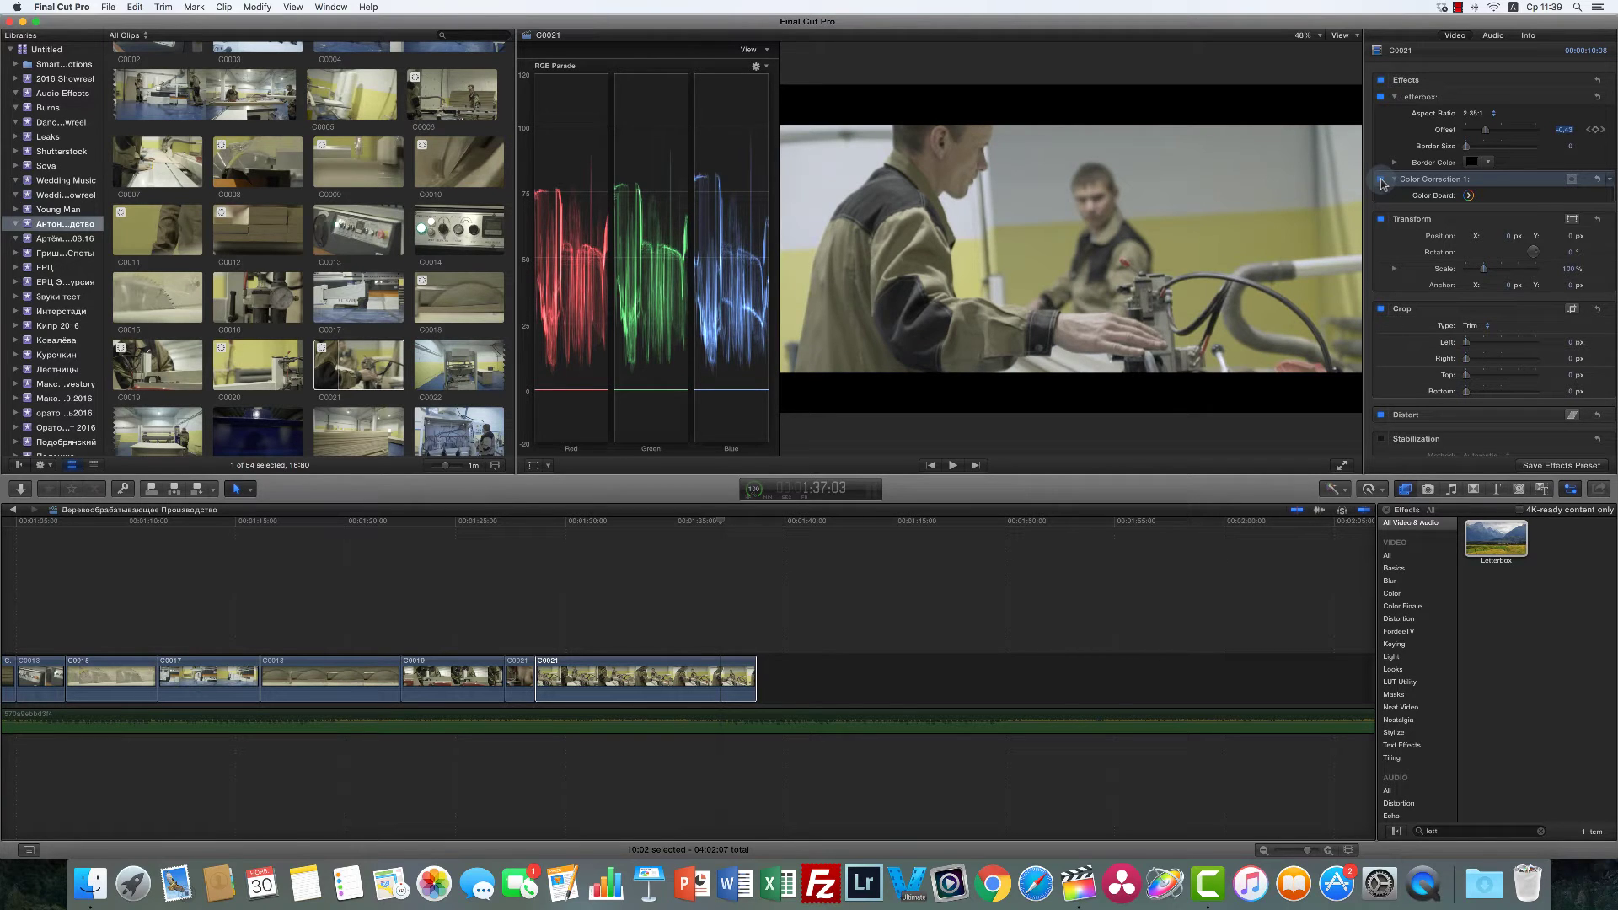
# Step: Switch the waveform channels to Luma and clear the effects search
pyautogui.click(756, 66)
pyautogui.click(772, 187)
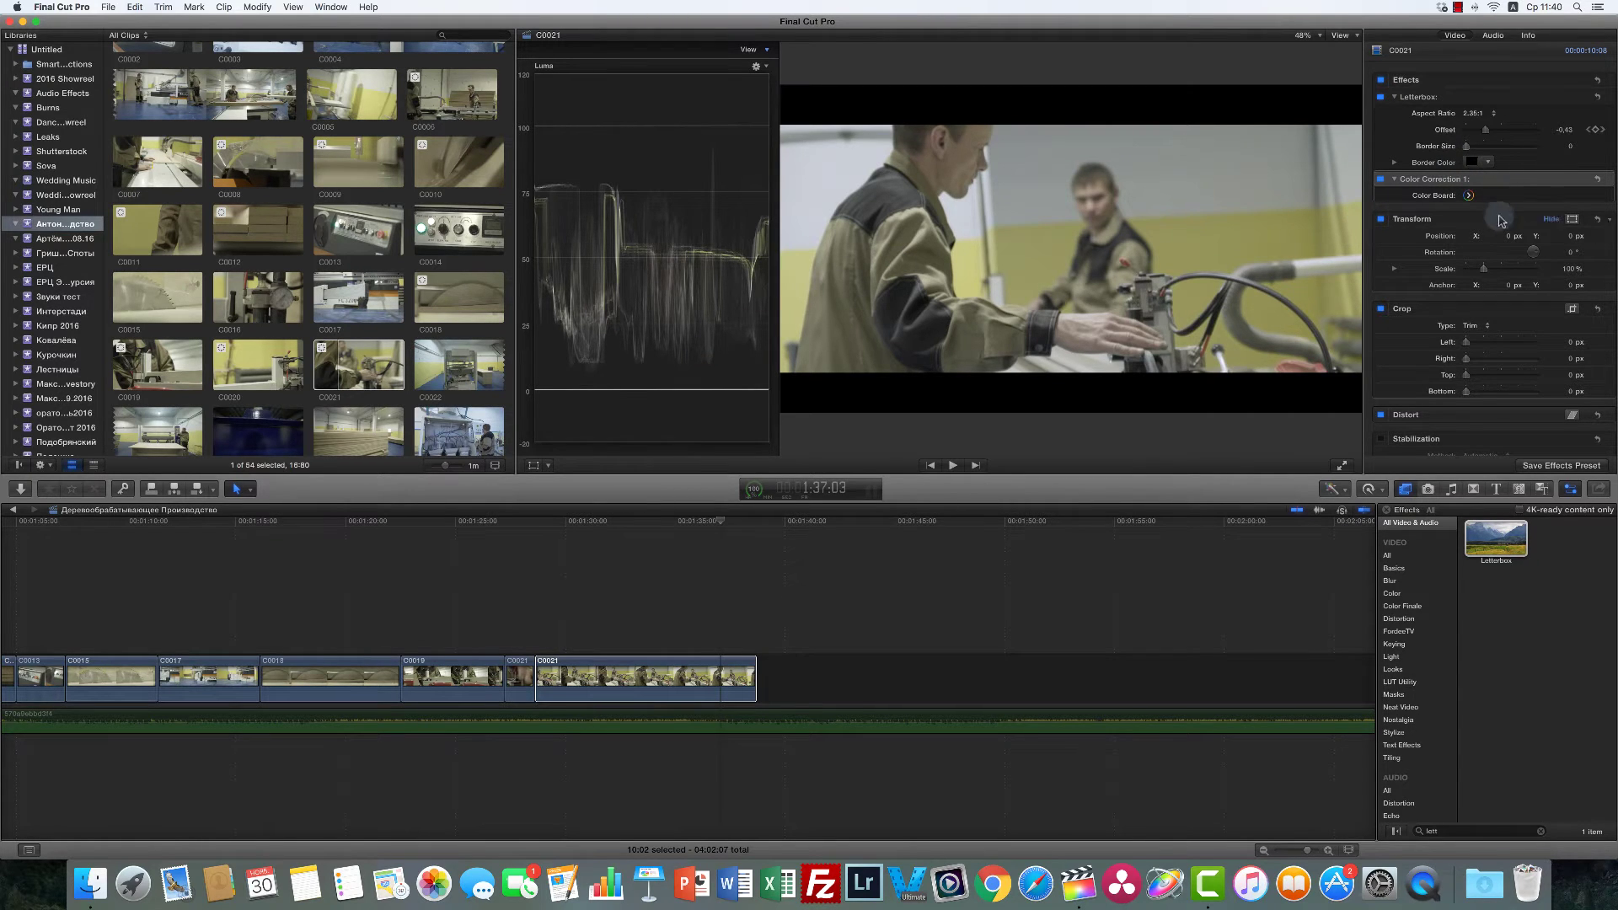
pyautogui.click(1544, 832)
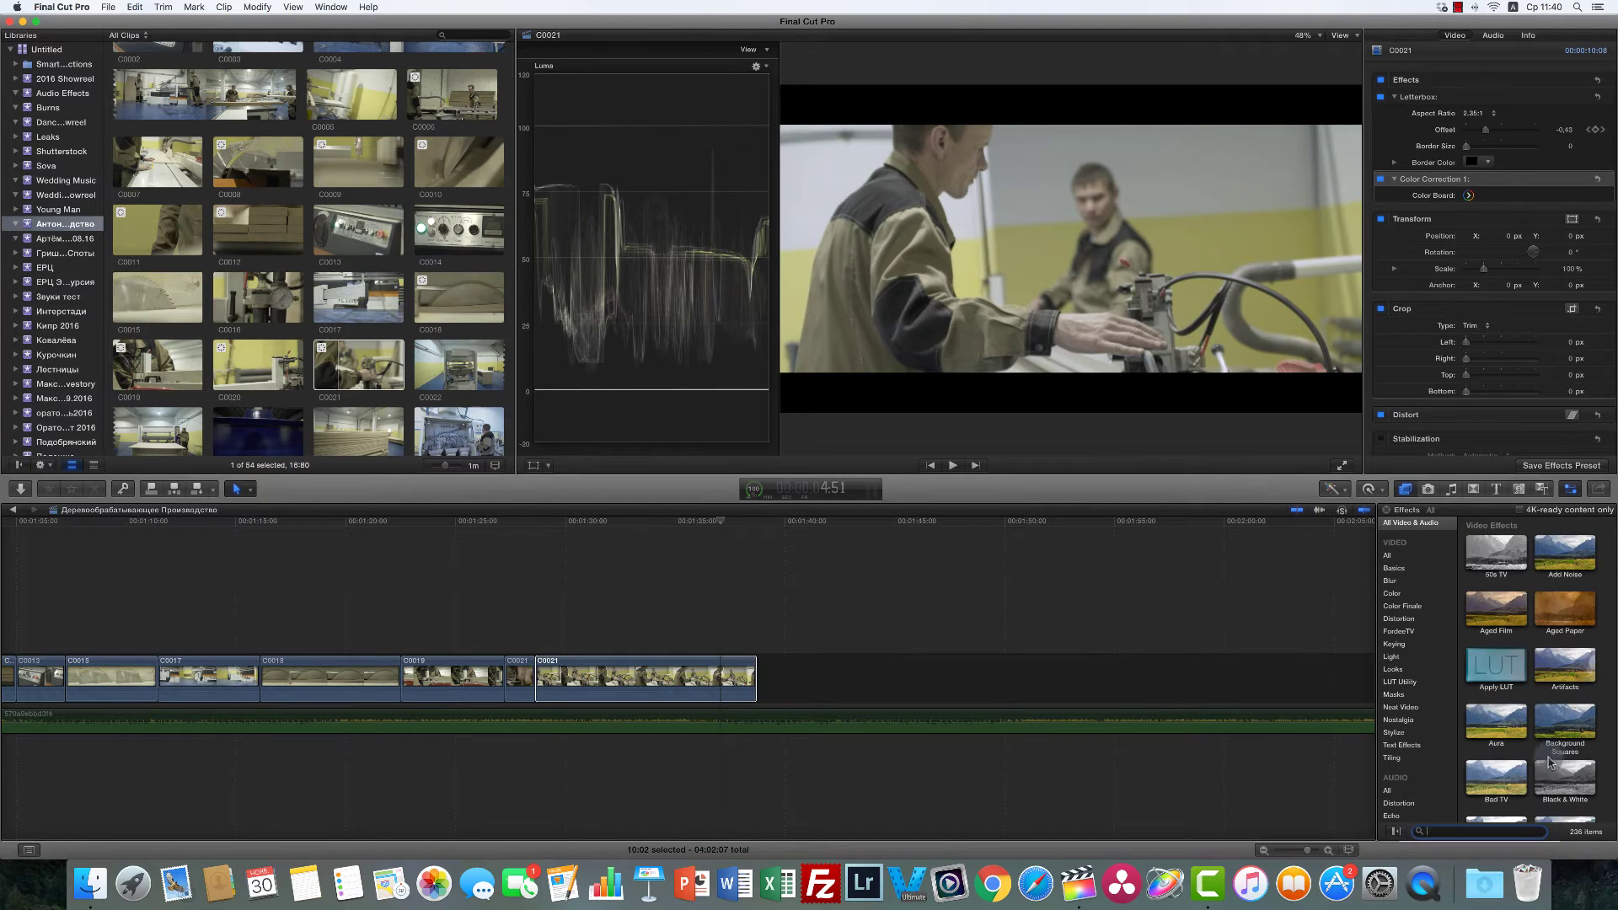
# Step: Try the global saturation of the workers' shot at 100% and lower it to about 63%
pyautogui.press('super+6')
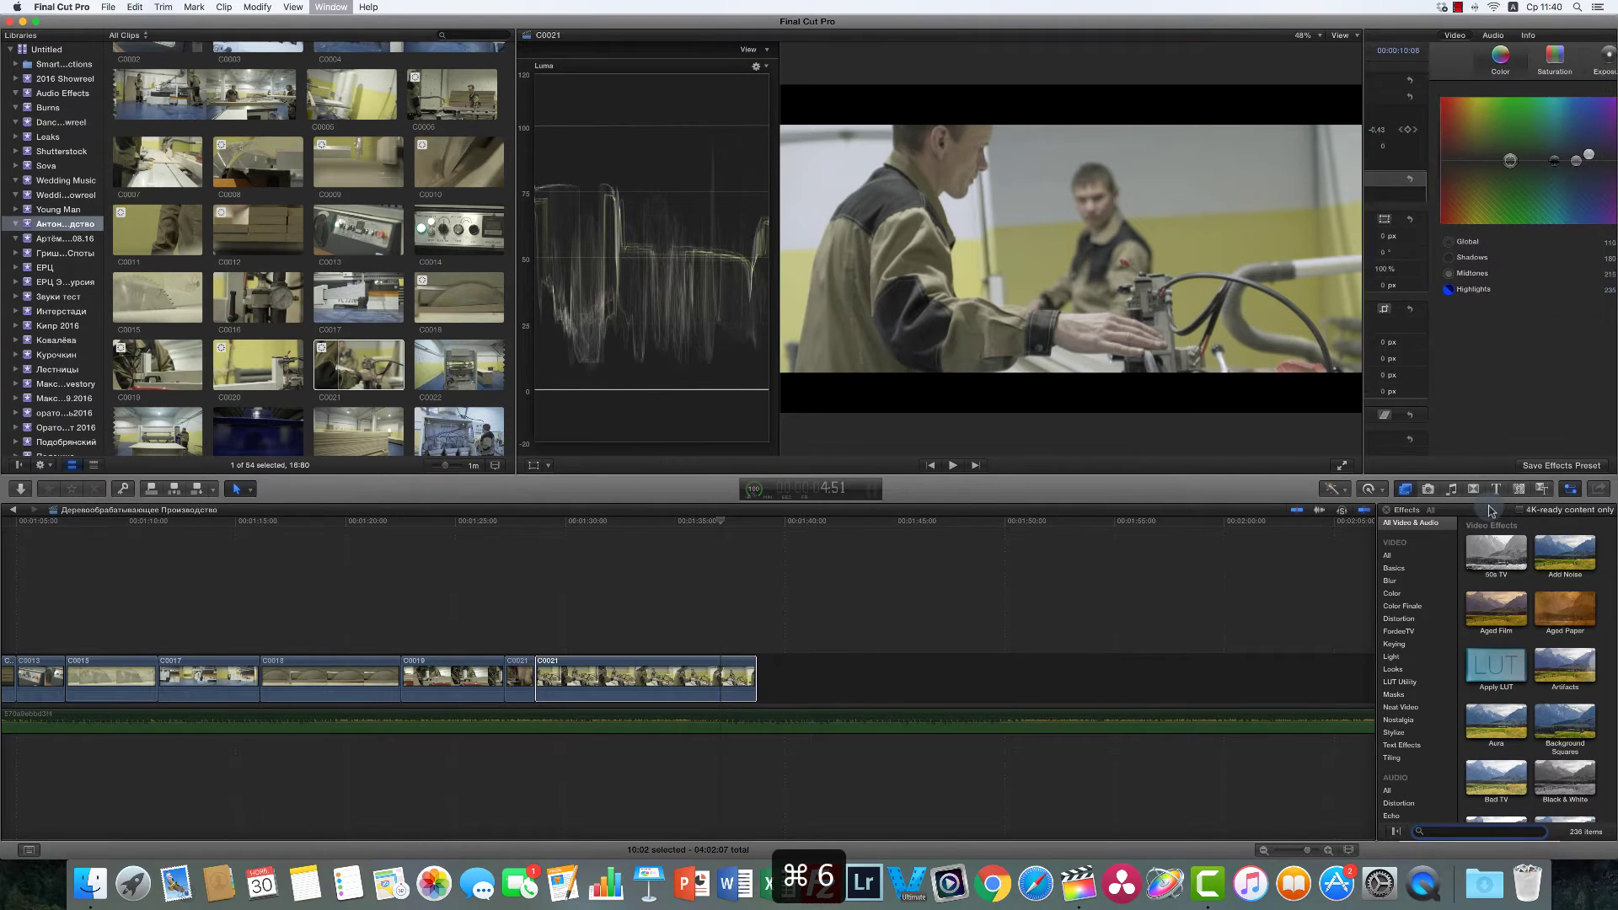
pyautogui.click(1489, 59)
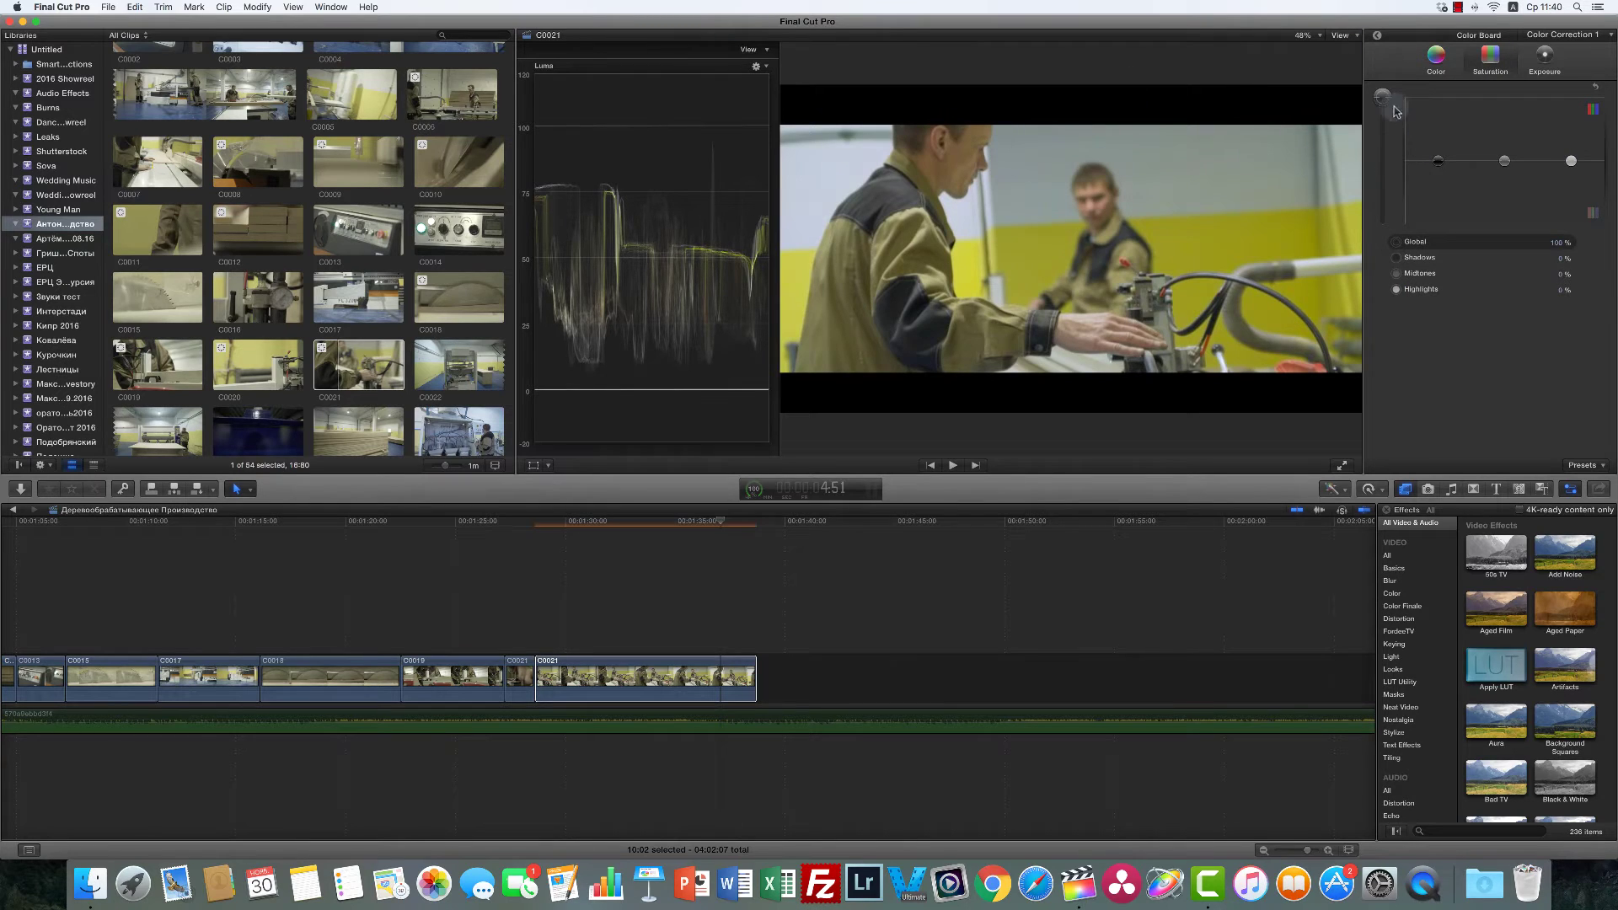
pyautogui.moveTo(1382, 99); pyautogui.dragTo(1387, 122)
pyautogui.moveTo(1386, 122); pyautogui.dragTo(1386, 125)
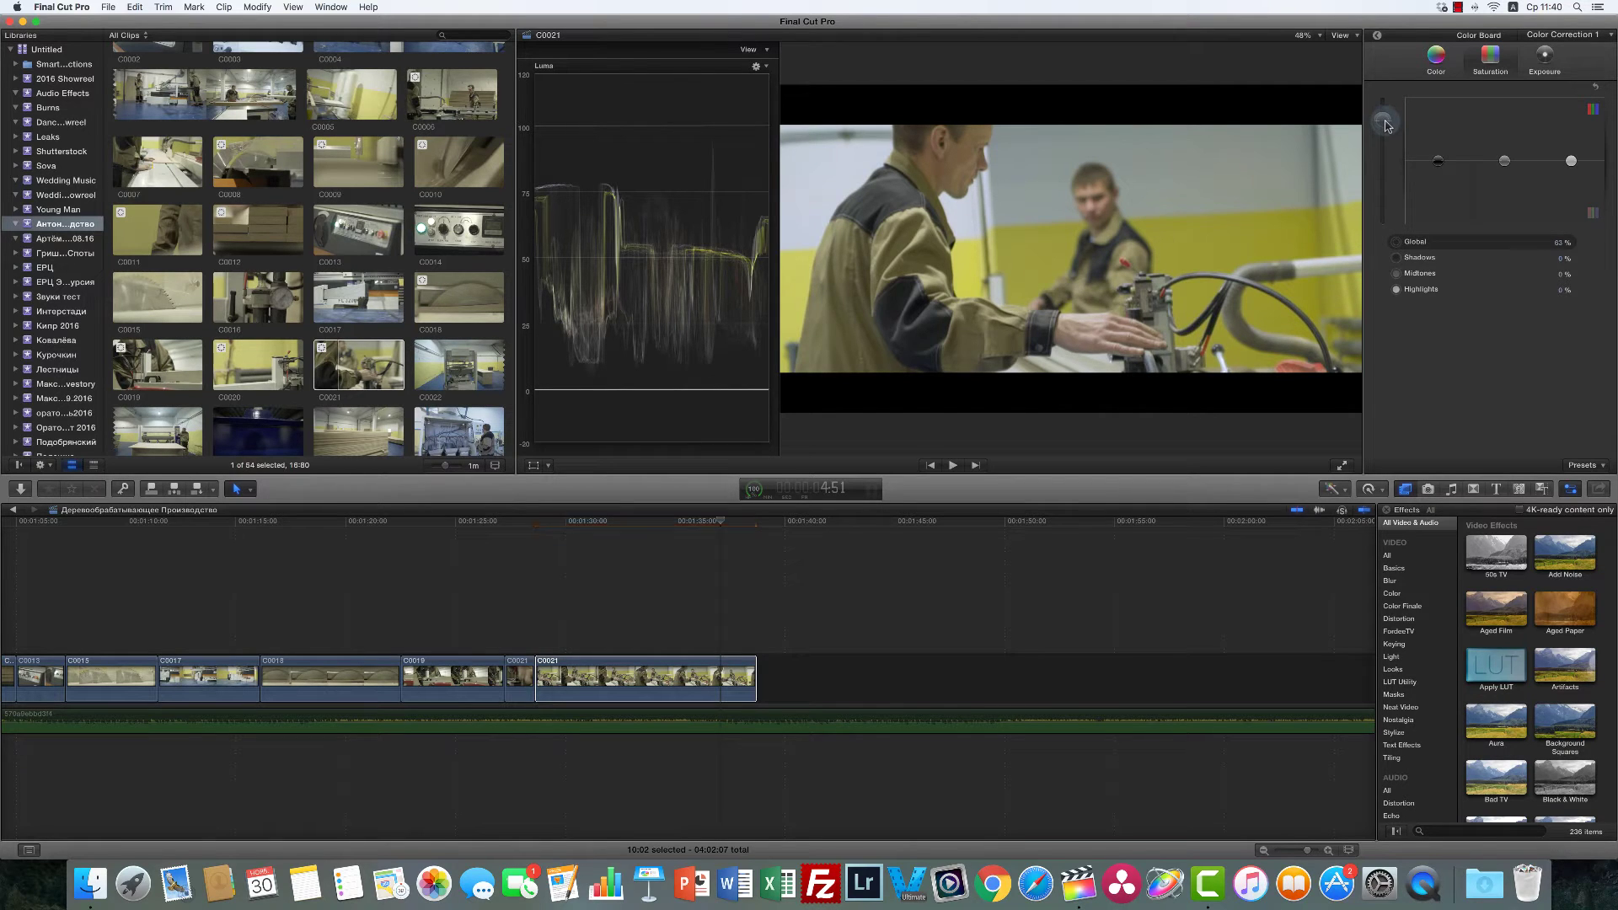
# Step: Try darkening the exposure of the shadows to about -4% and brightening the highlights to about 5%
pyautogui.click(1544, 59)
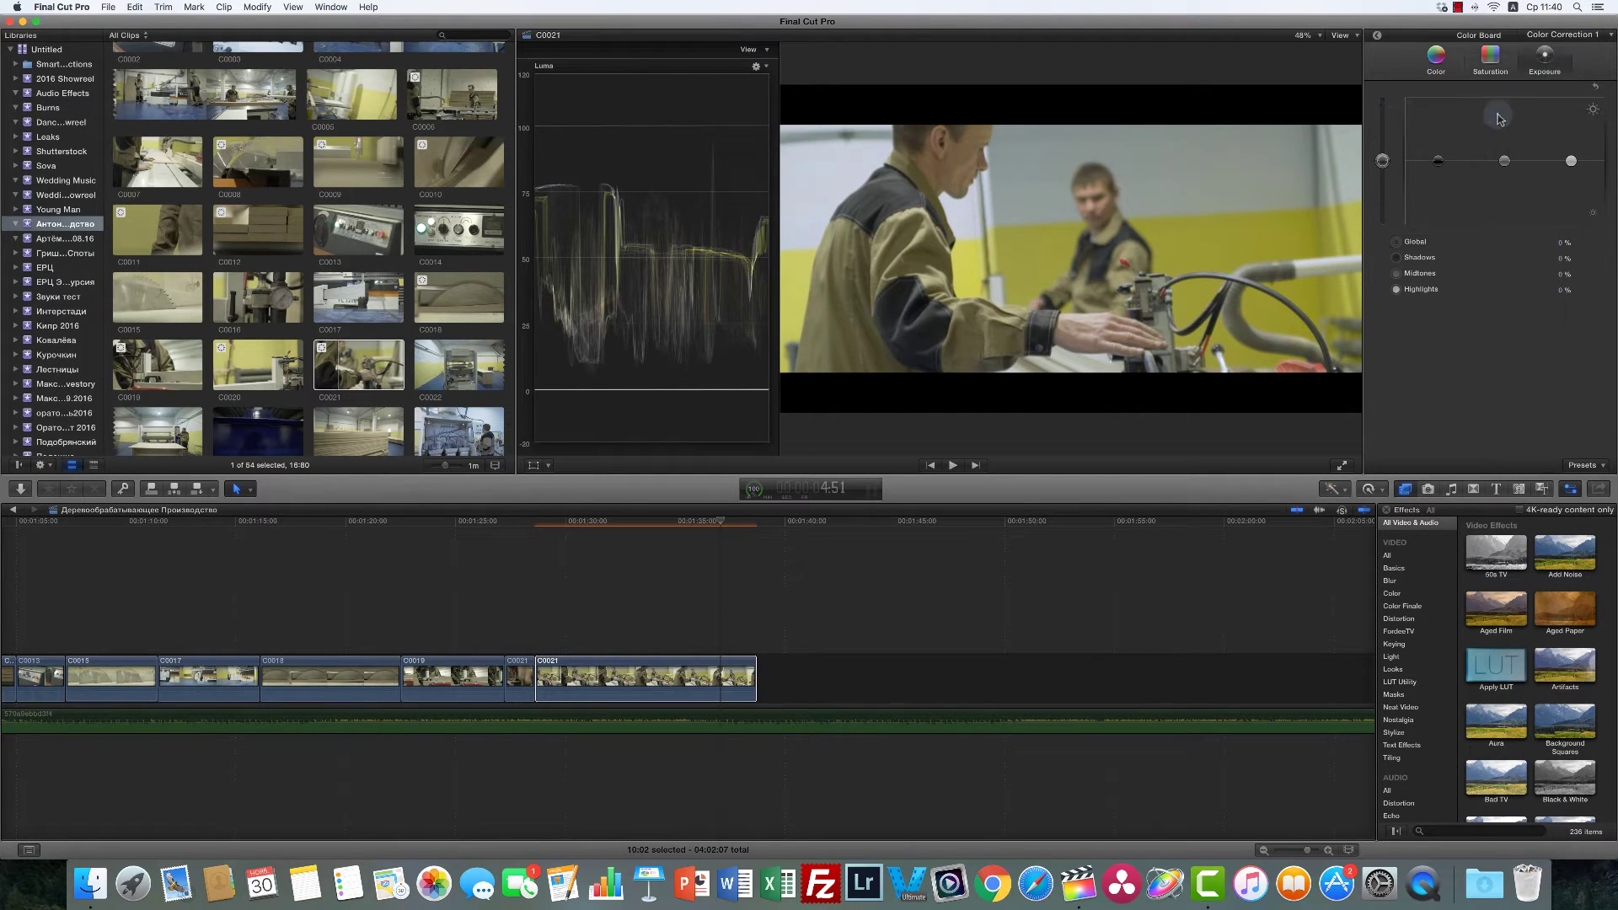
pyautogui.moveTo(1437, 161); pyautogui.dragTo(1438, 170)
pyautogui.moveTo(1571, 161); pyautogui.dragTo(1573, 158)
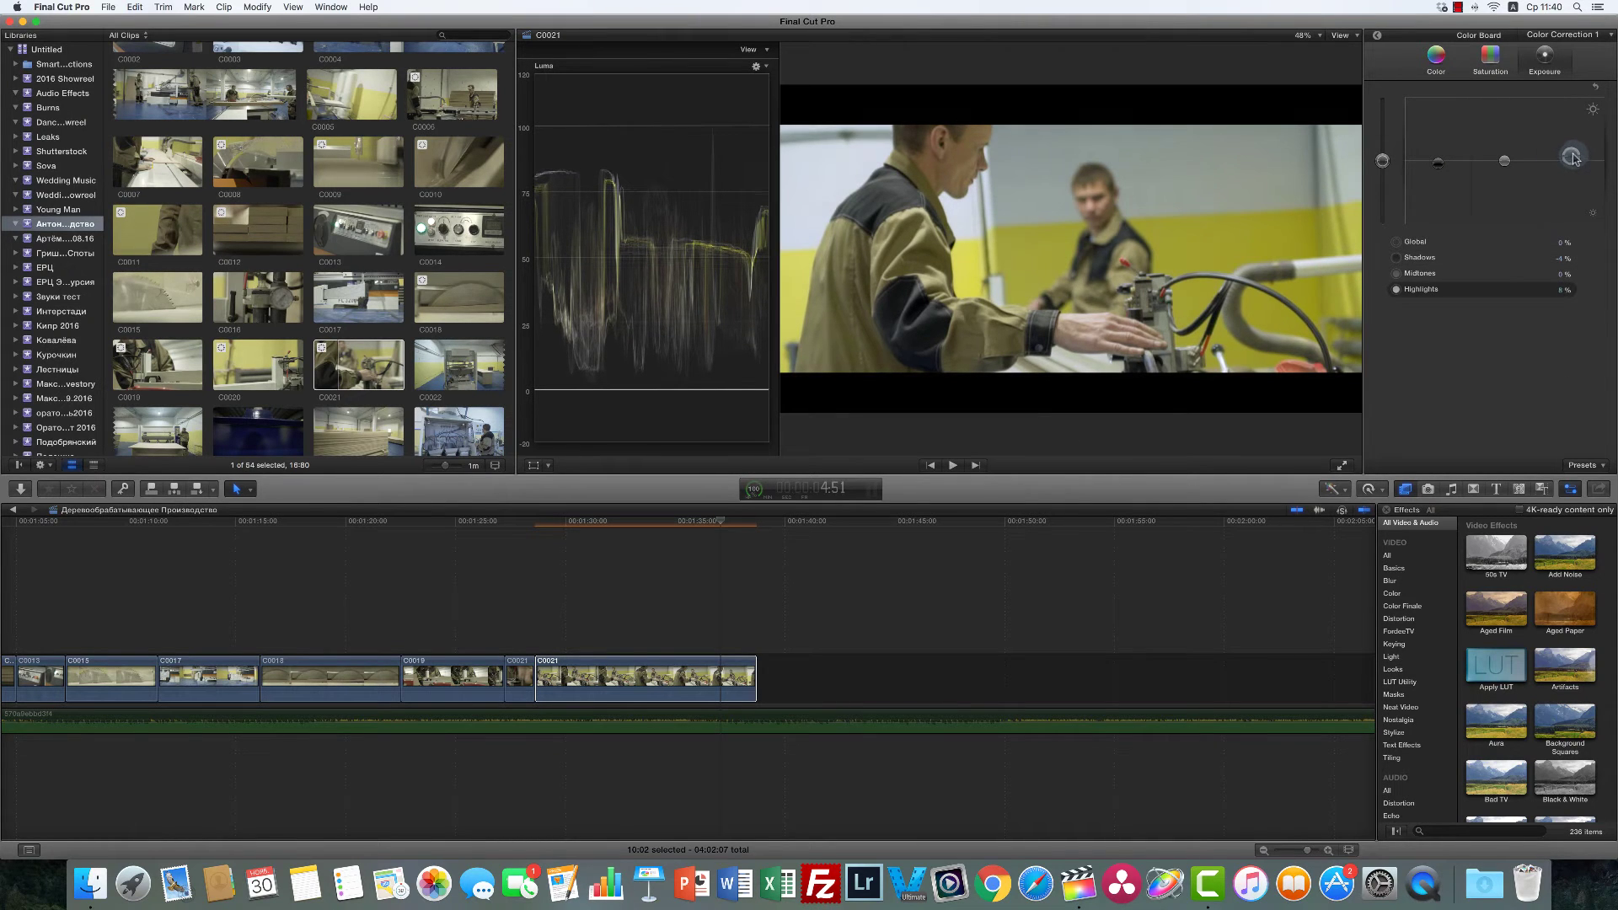
pyautogui.click(1559, 131)
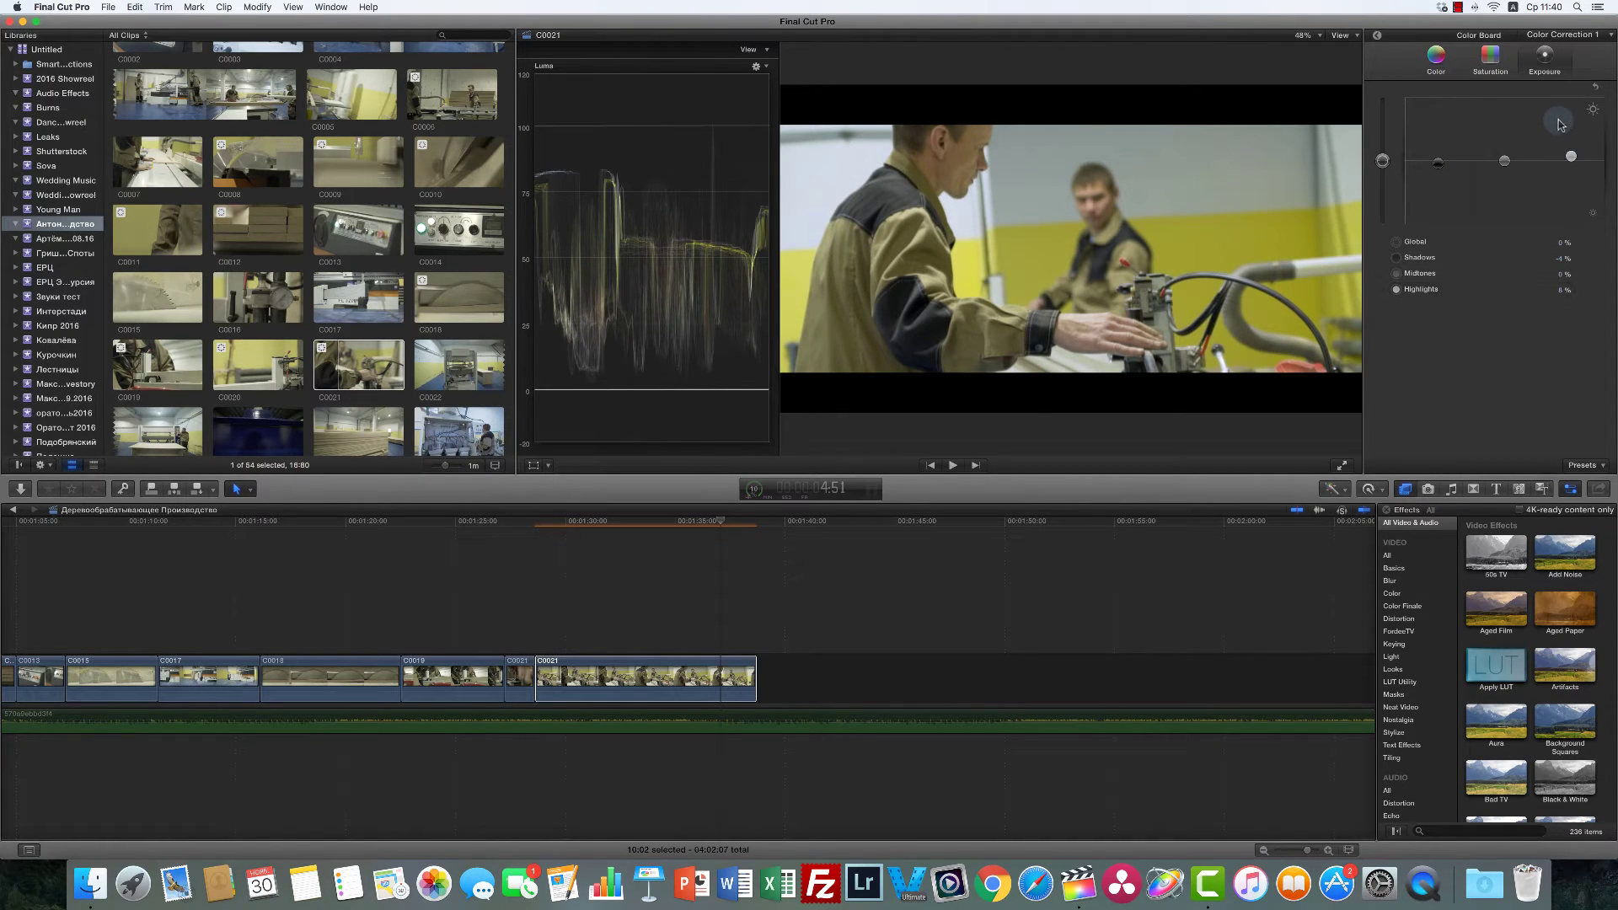
# Step: Reset the exposure and saturation adjustments of the workers' shot
pyautogui.click(1595, 87)
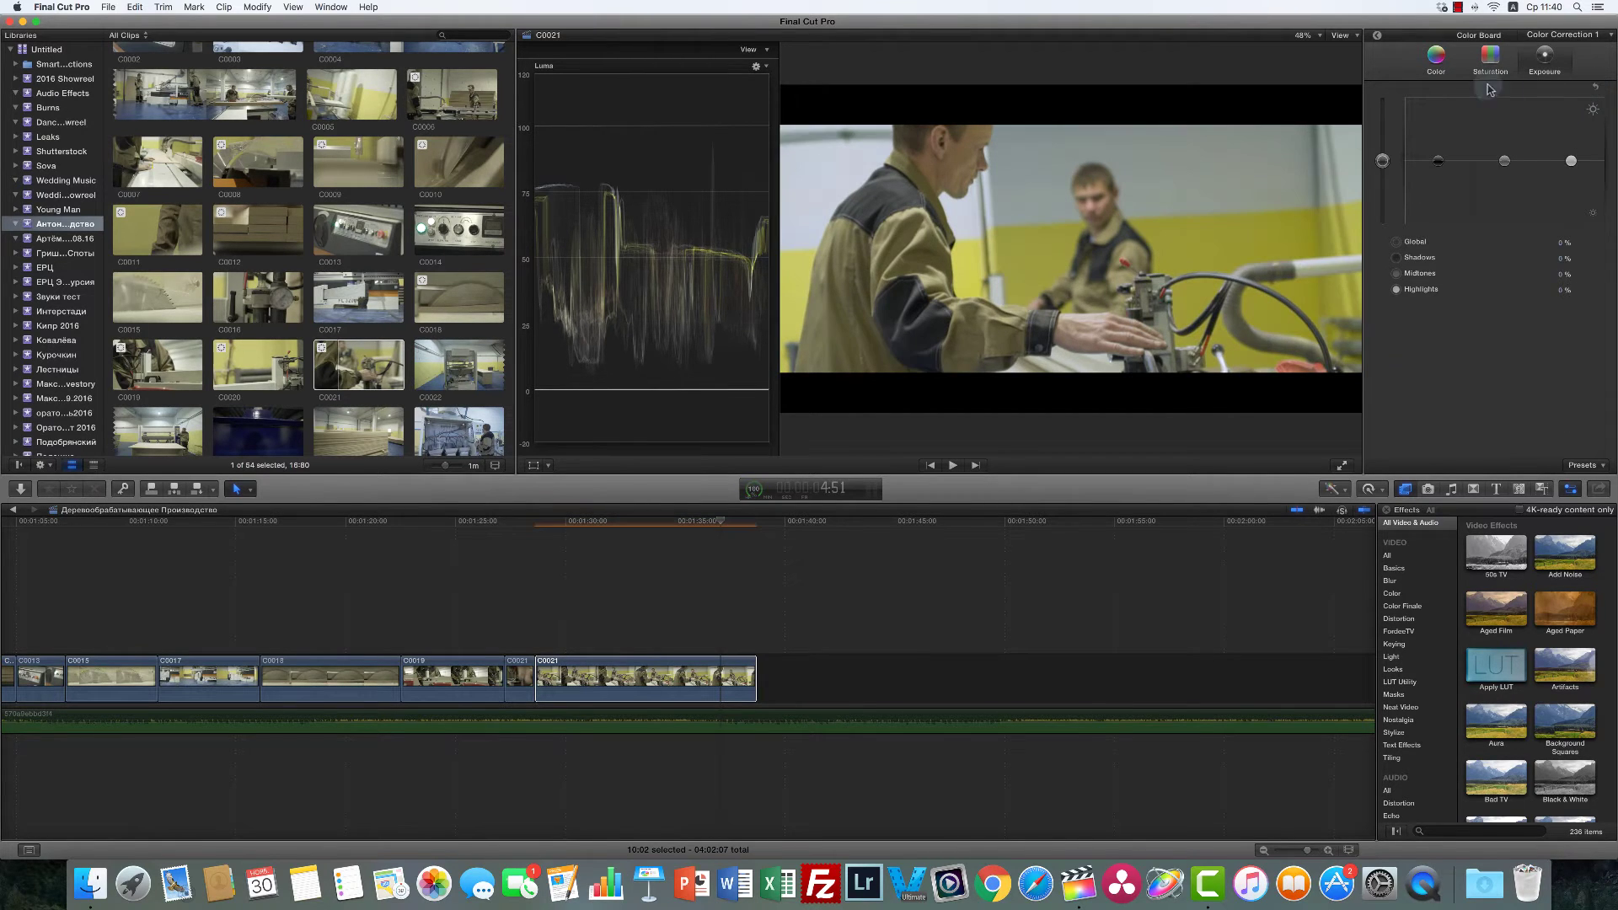
pyautogui.press('ctrl+super+c')
pyautogui.click(1492, 65)
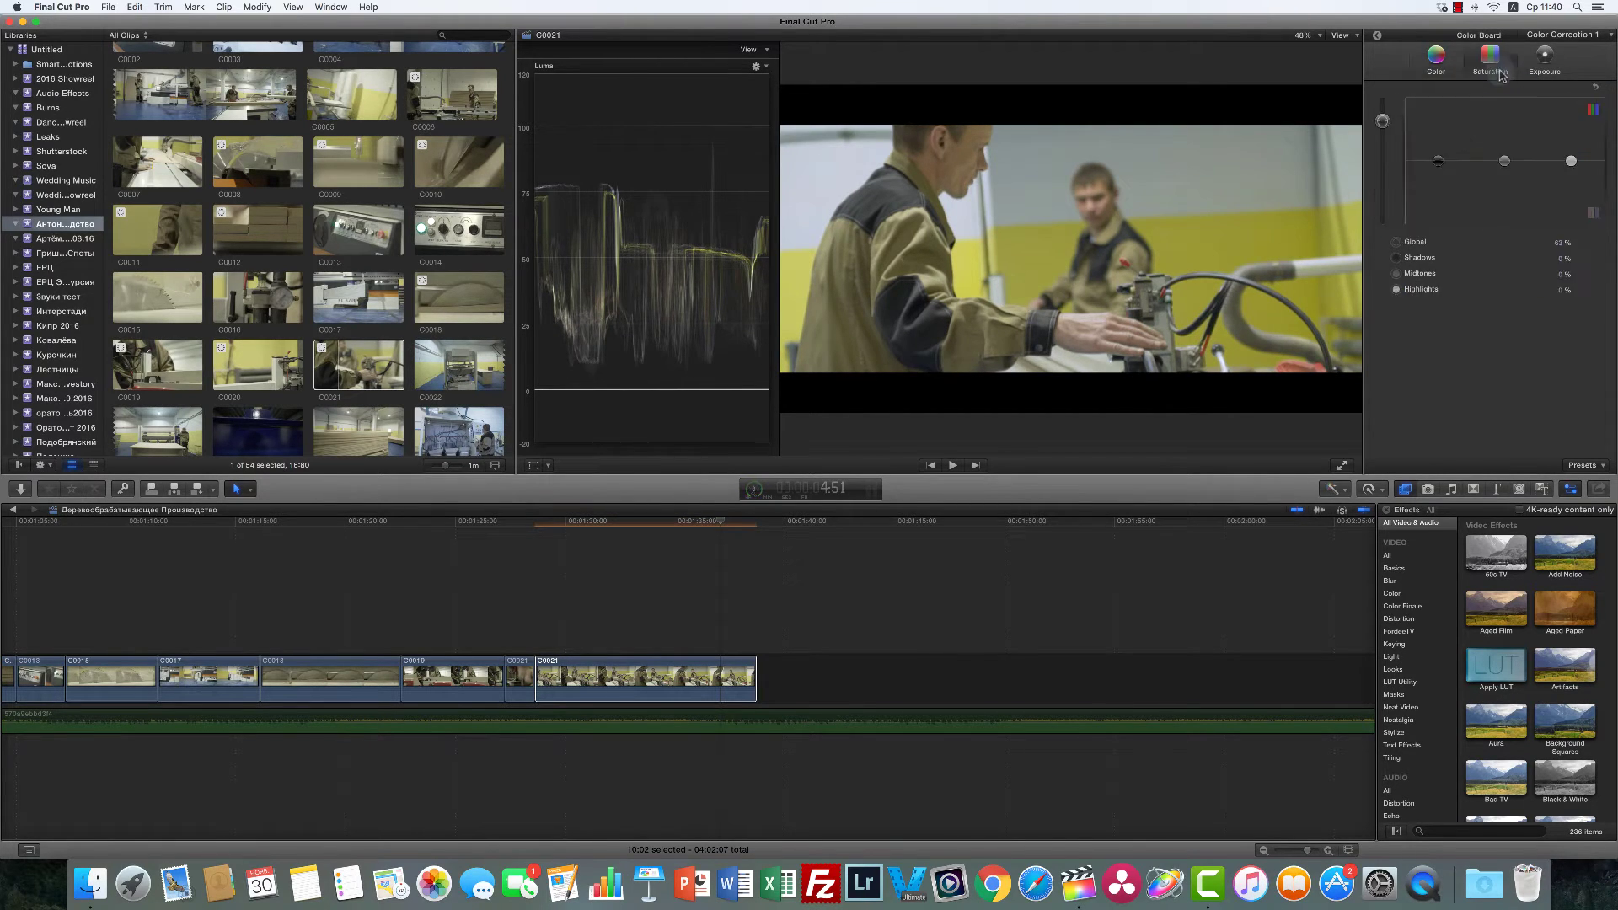
pyautogui.click(1596, 88)
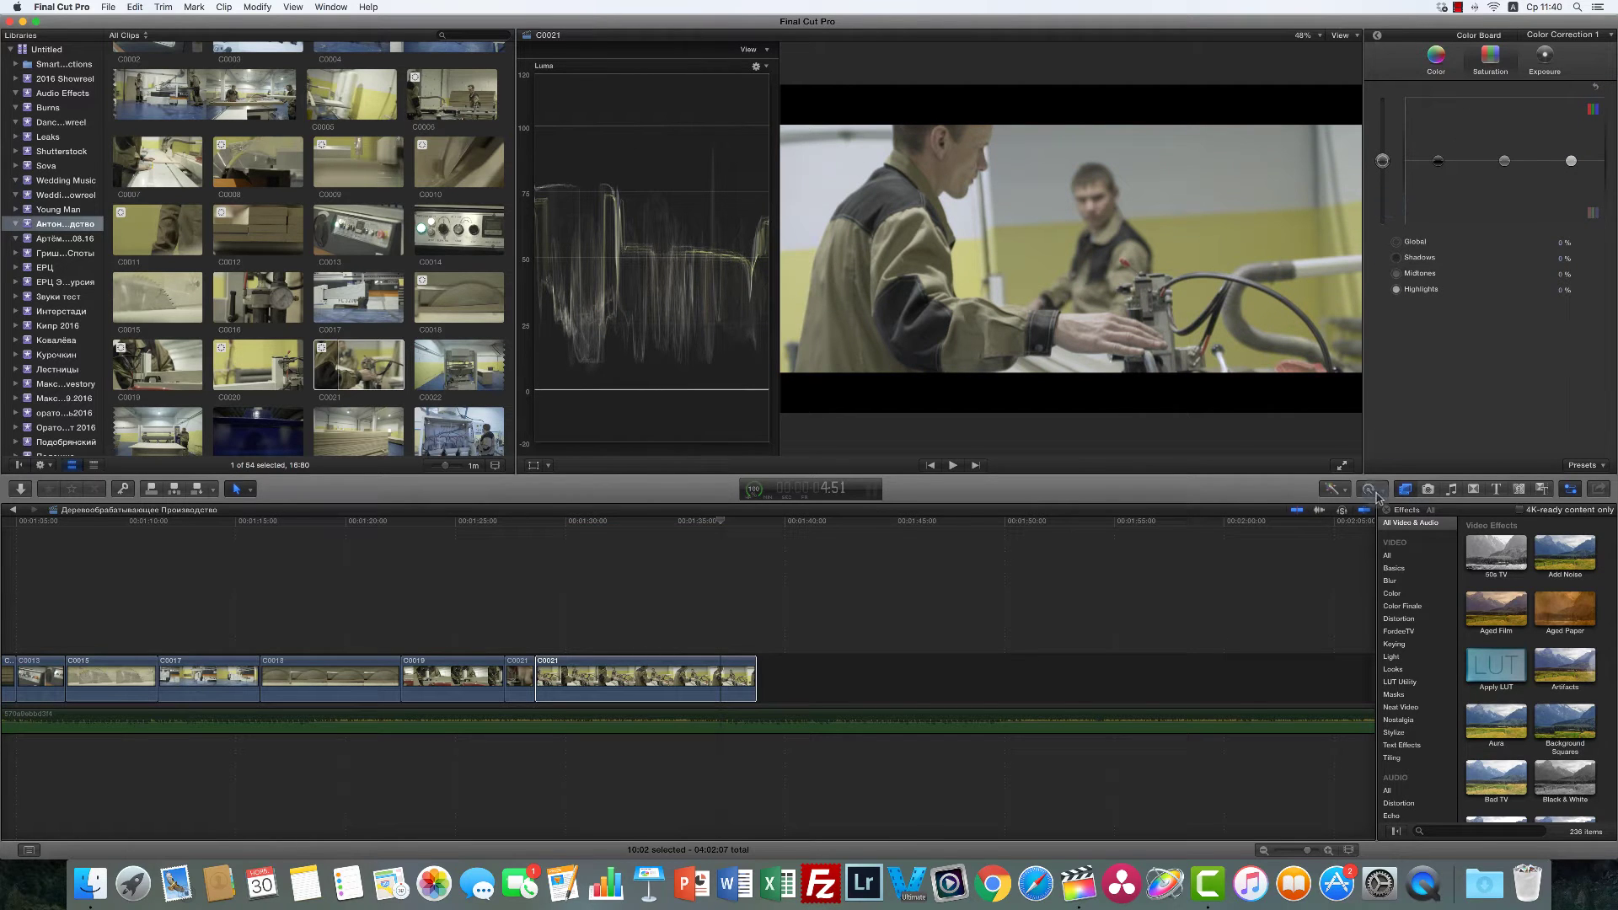
# Step: Add the Apply LUT effect to the workers' shot and show its video settings
pyautogui.click(665, 678)
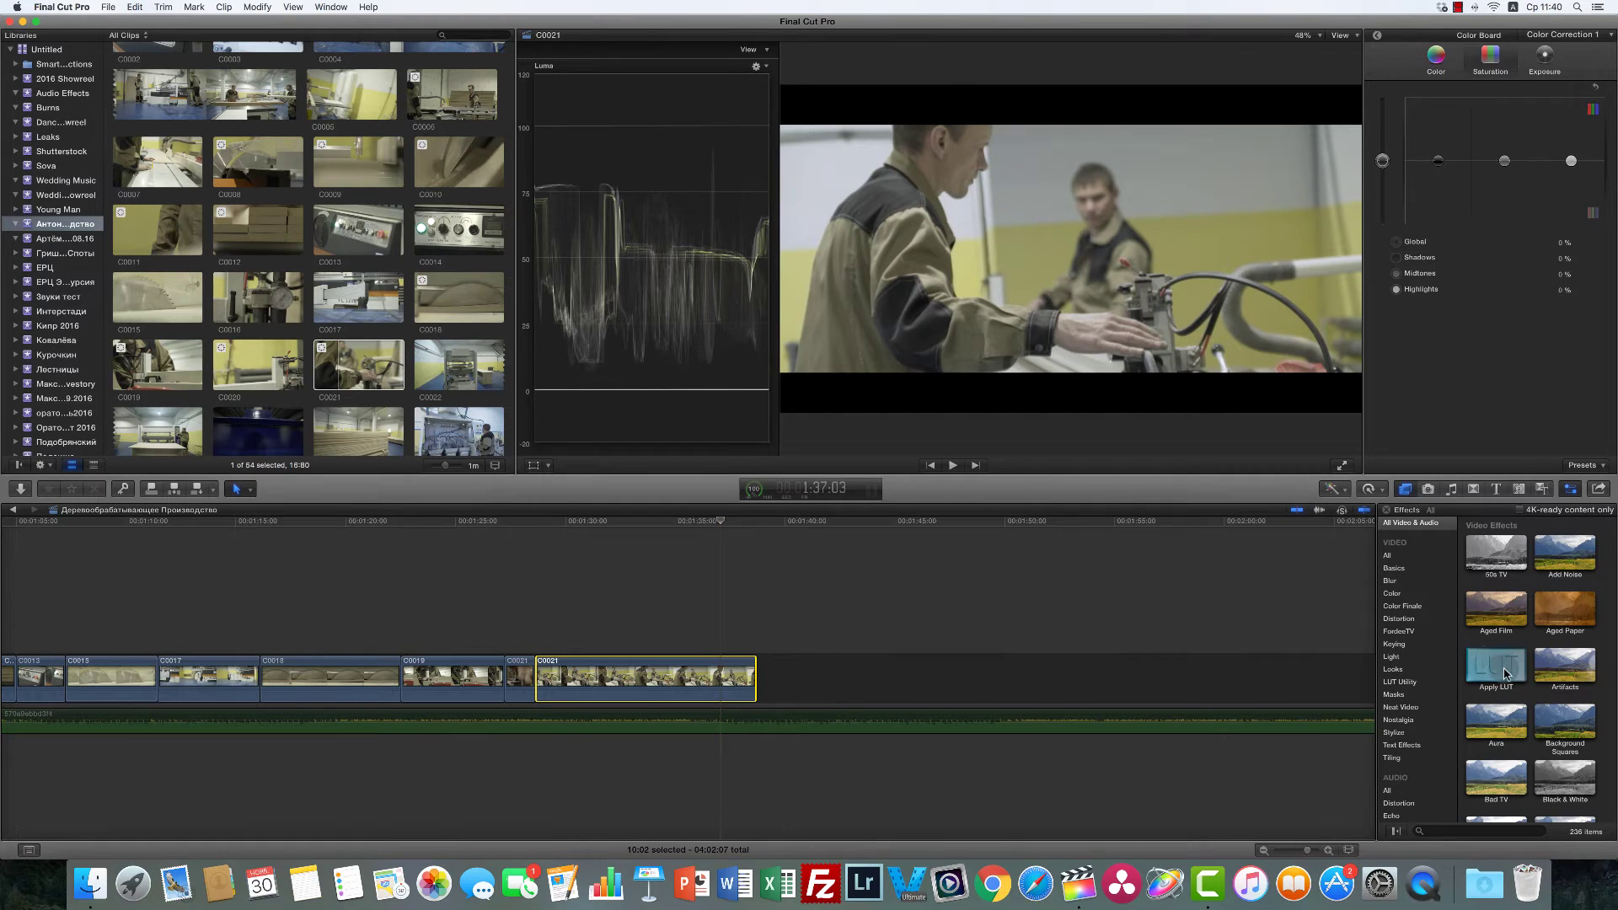
pyautogui.scroll(-2, 1506, 674)
pyautogui.doubleClick(1497, 630)
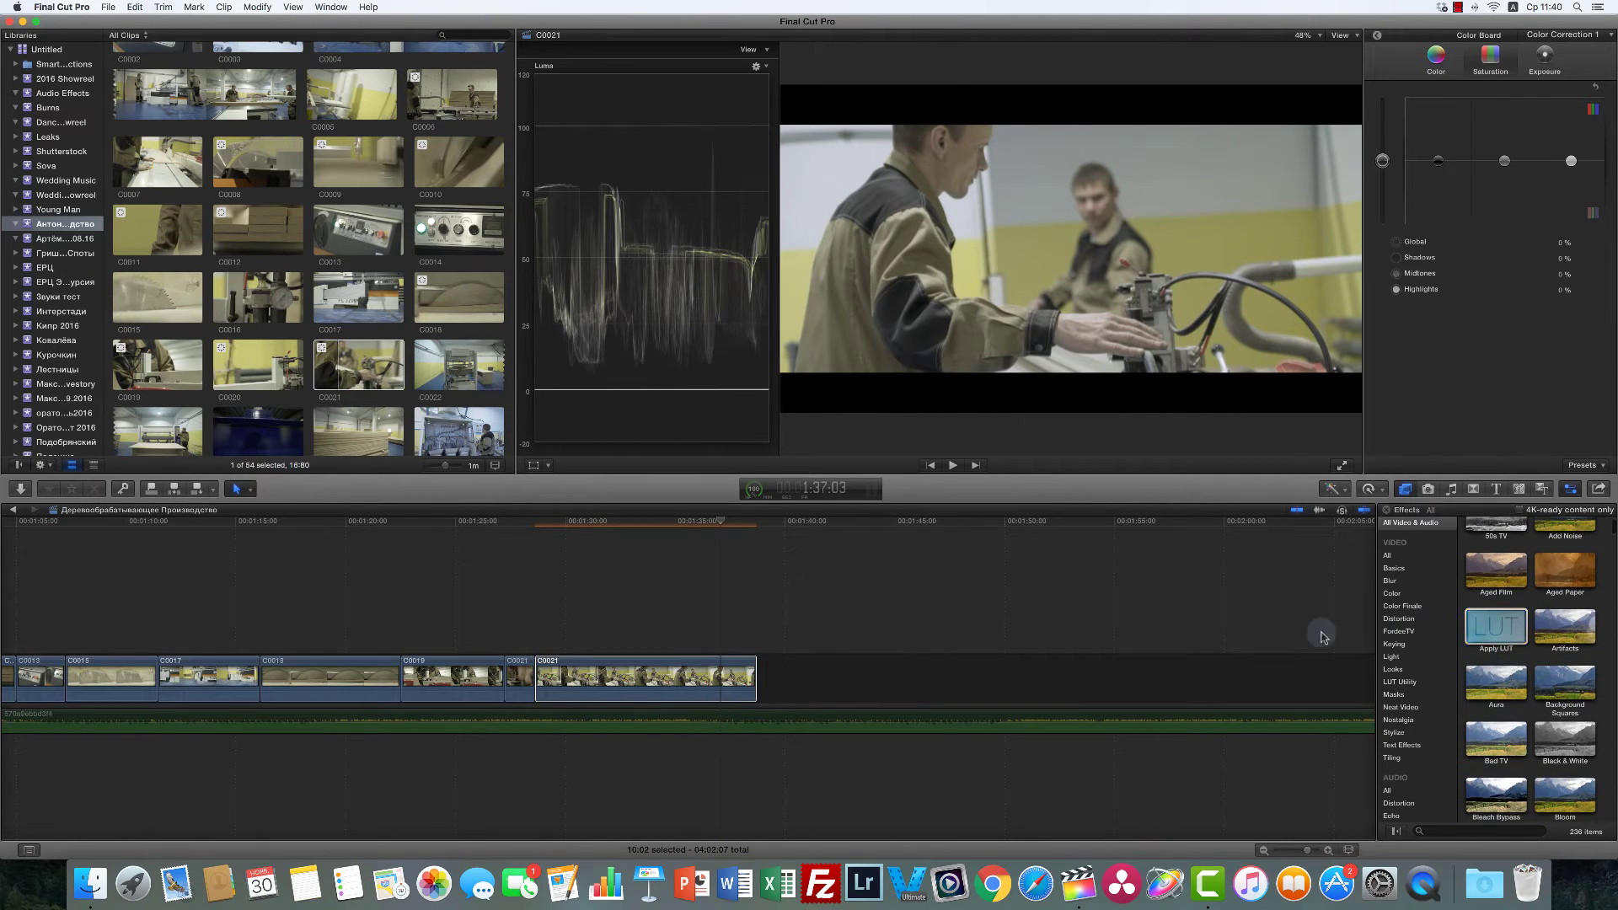
pyautogui.click(1377, 35)
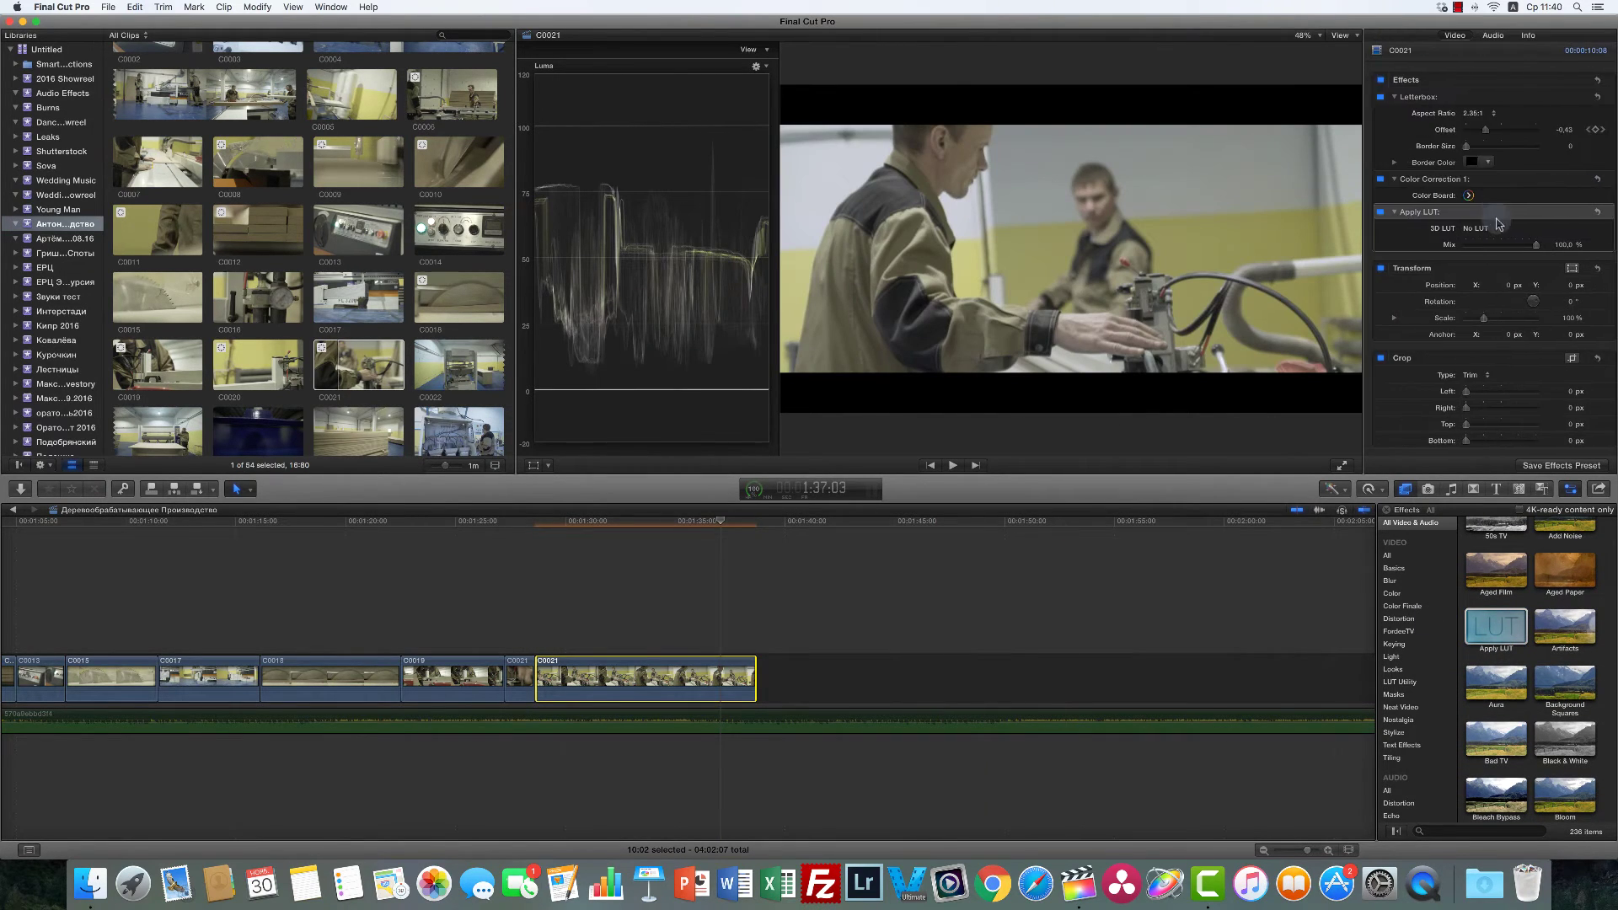
# Step: Try one of the LOG looks on the workers' shot and set the 3D LUT to The Walking Dead - LOG
pyautogui.click(1491, 231)
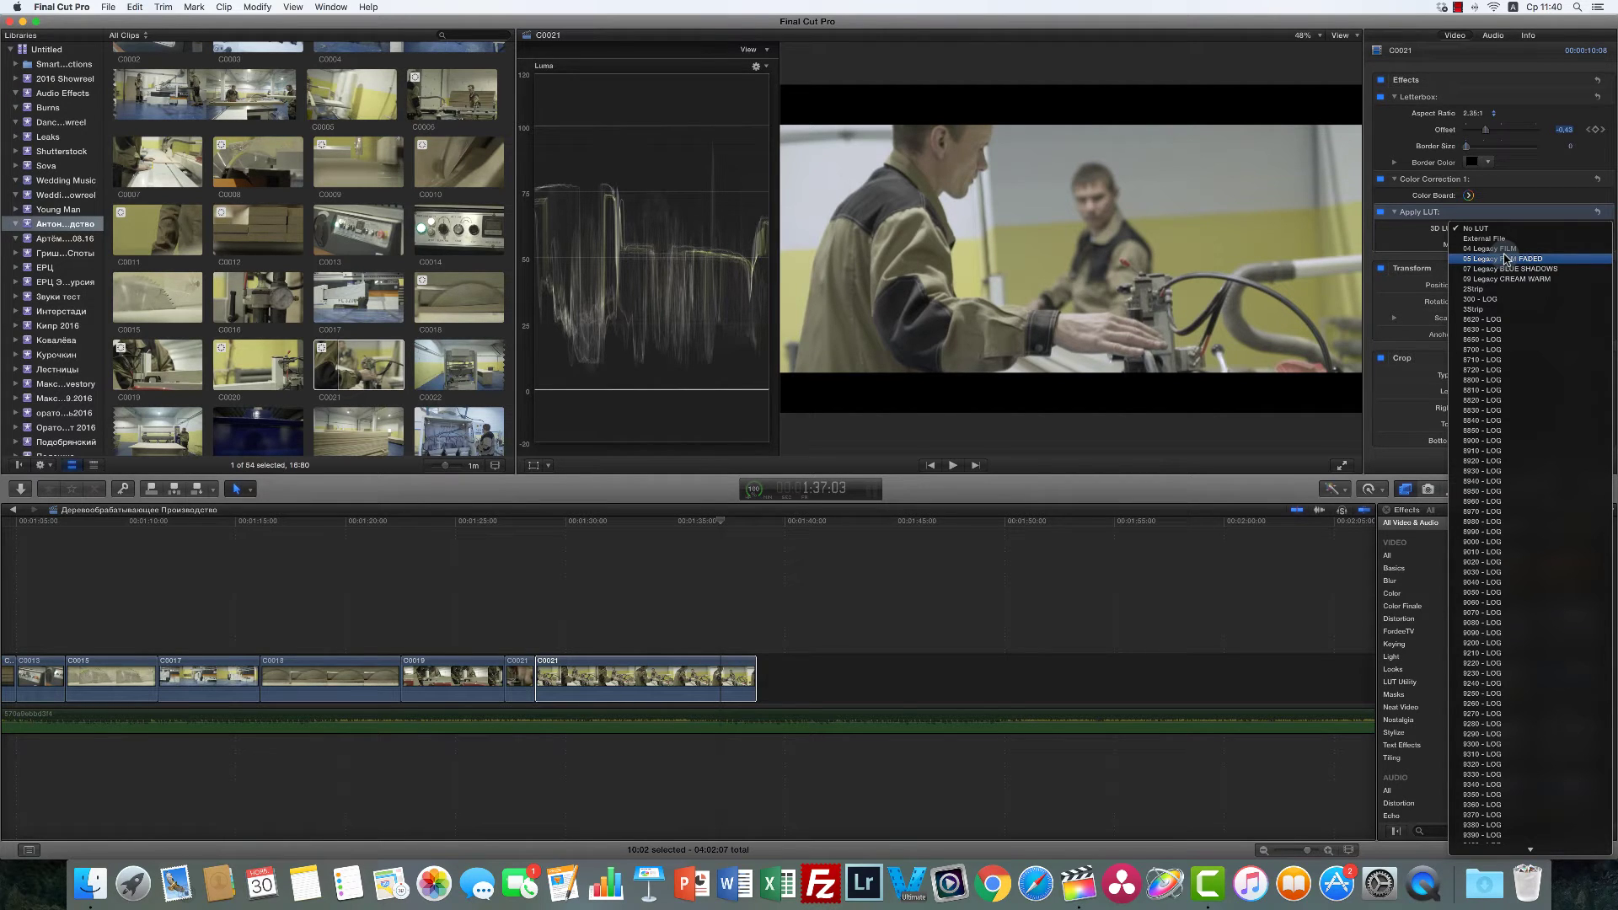
pyautogui.click(1497, 300)
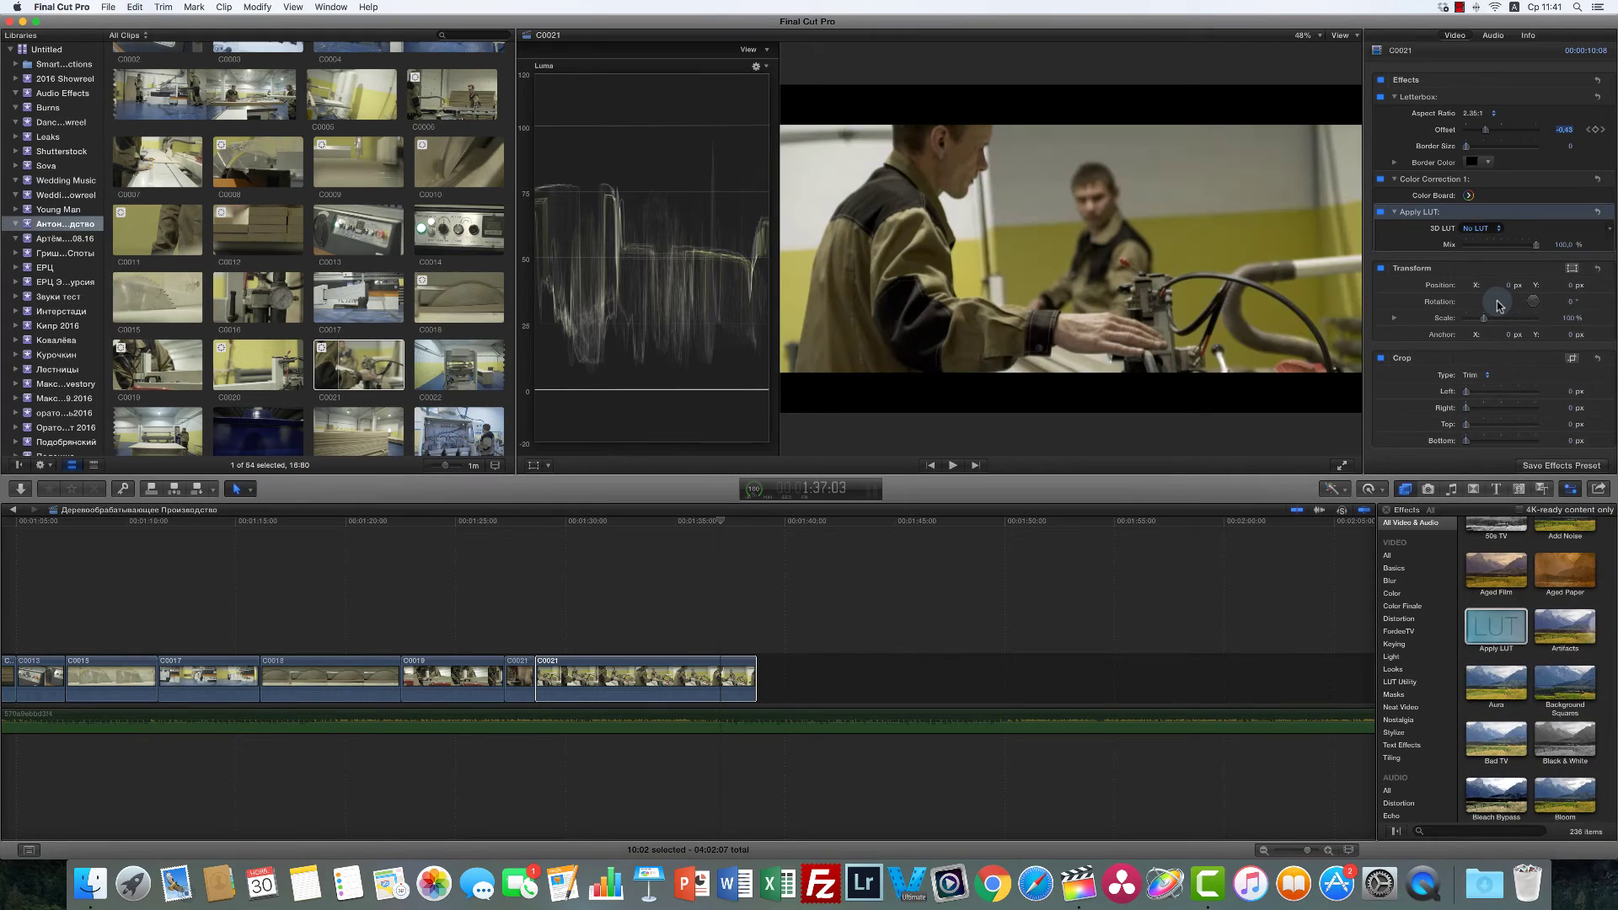
pyautogui.click(1507, 231)
pyautogui.scroll(-20, 1510, 244)
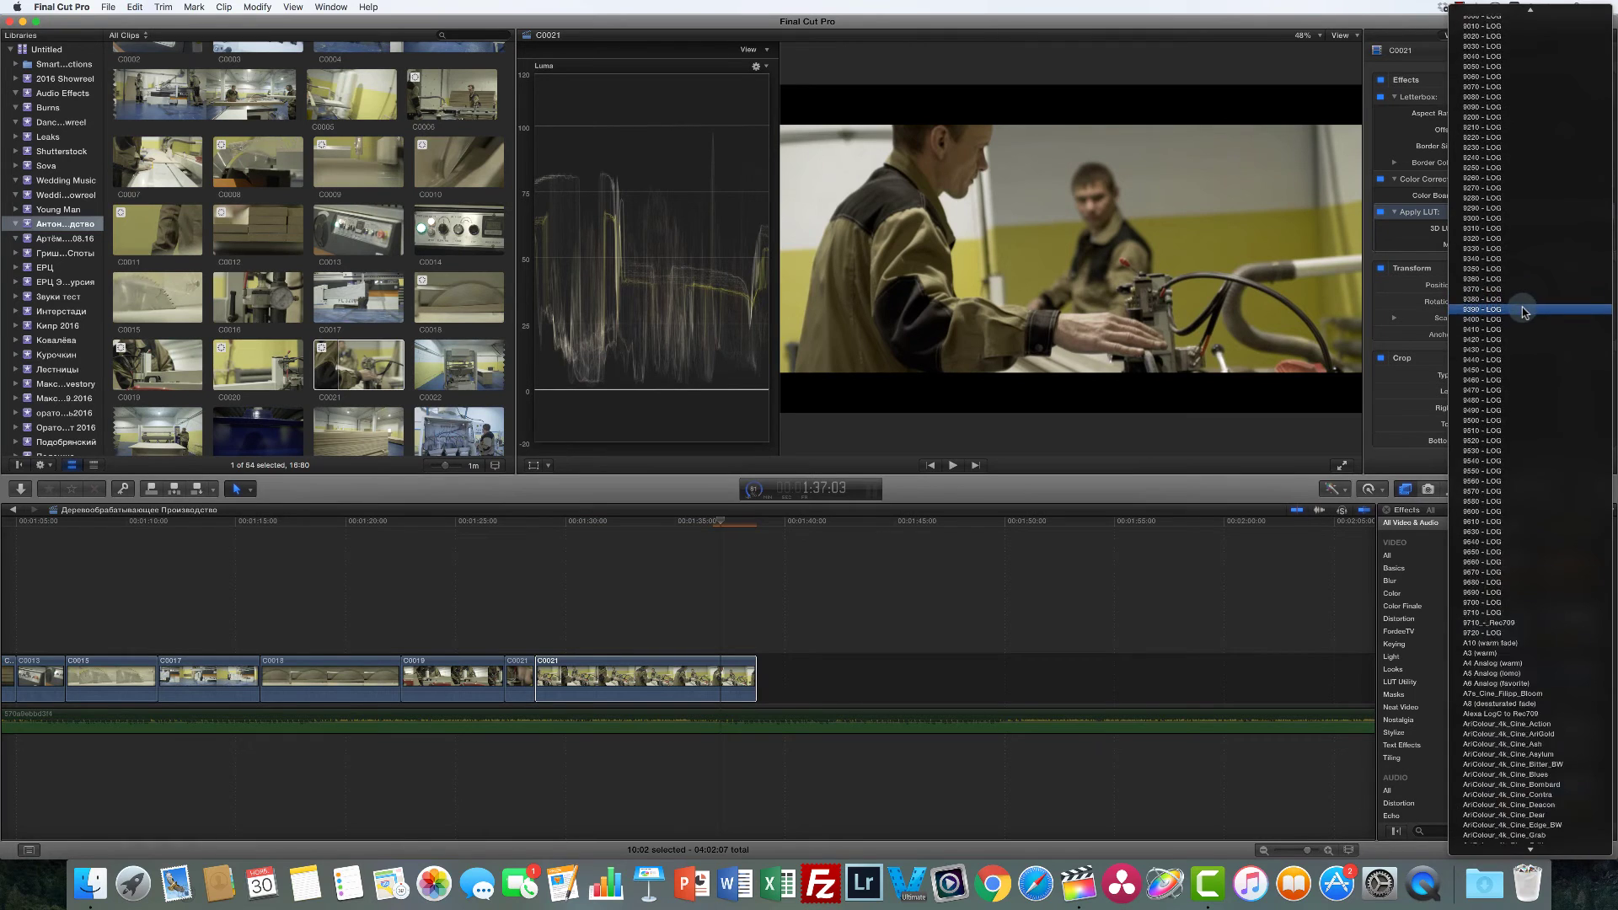
pyautogui.scroll(-20, 1525, 312)
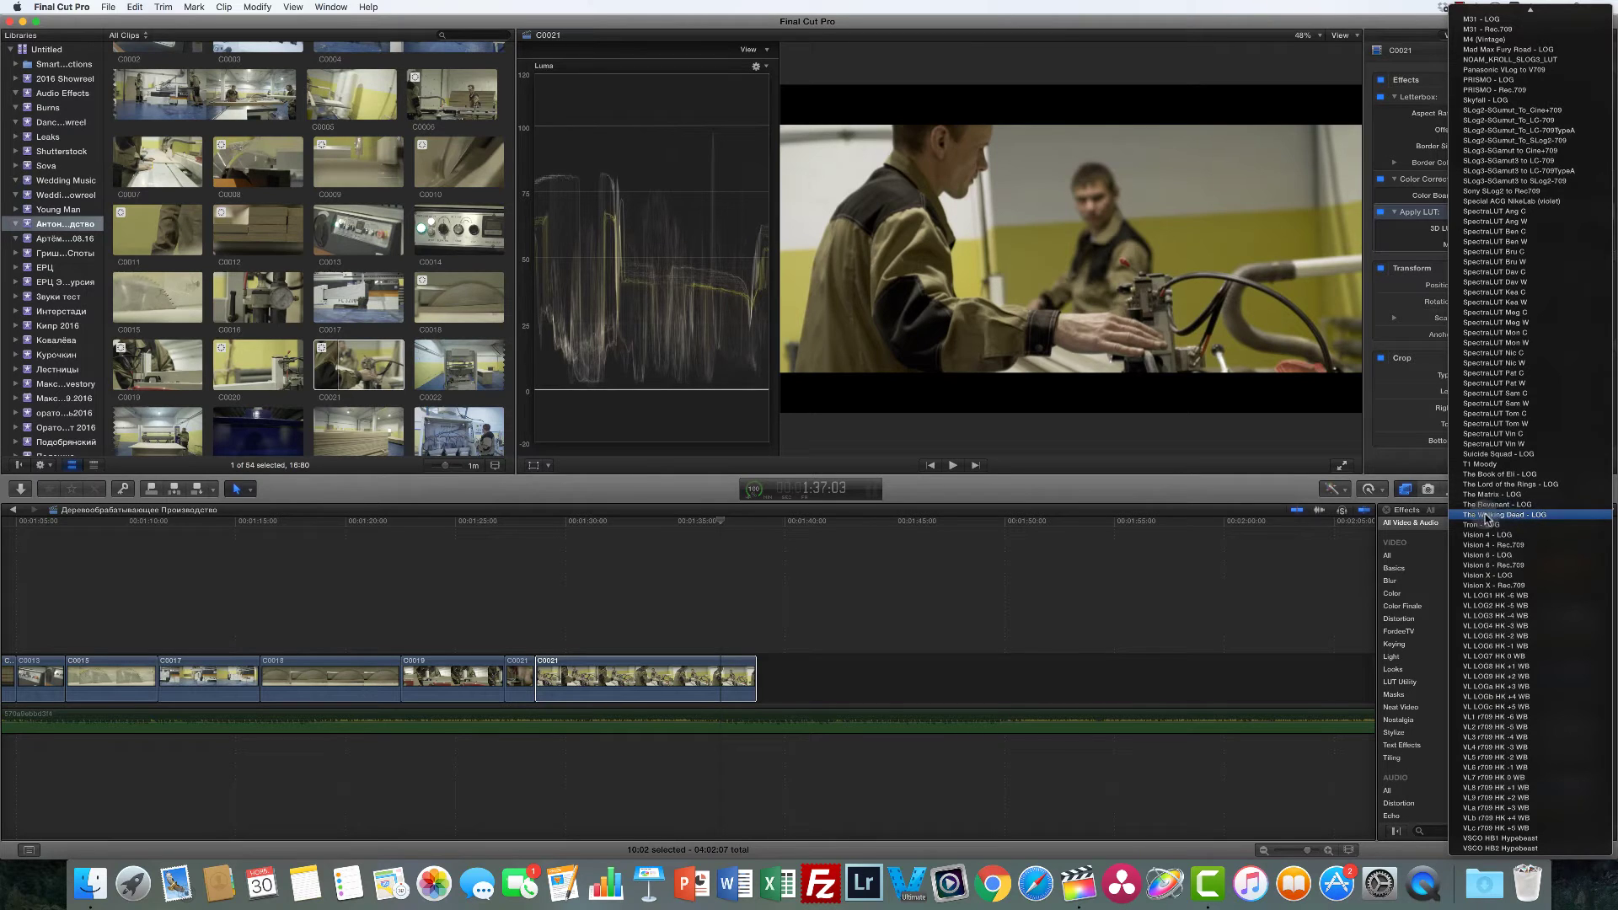
pyautogui.click(1517, 517)
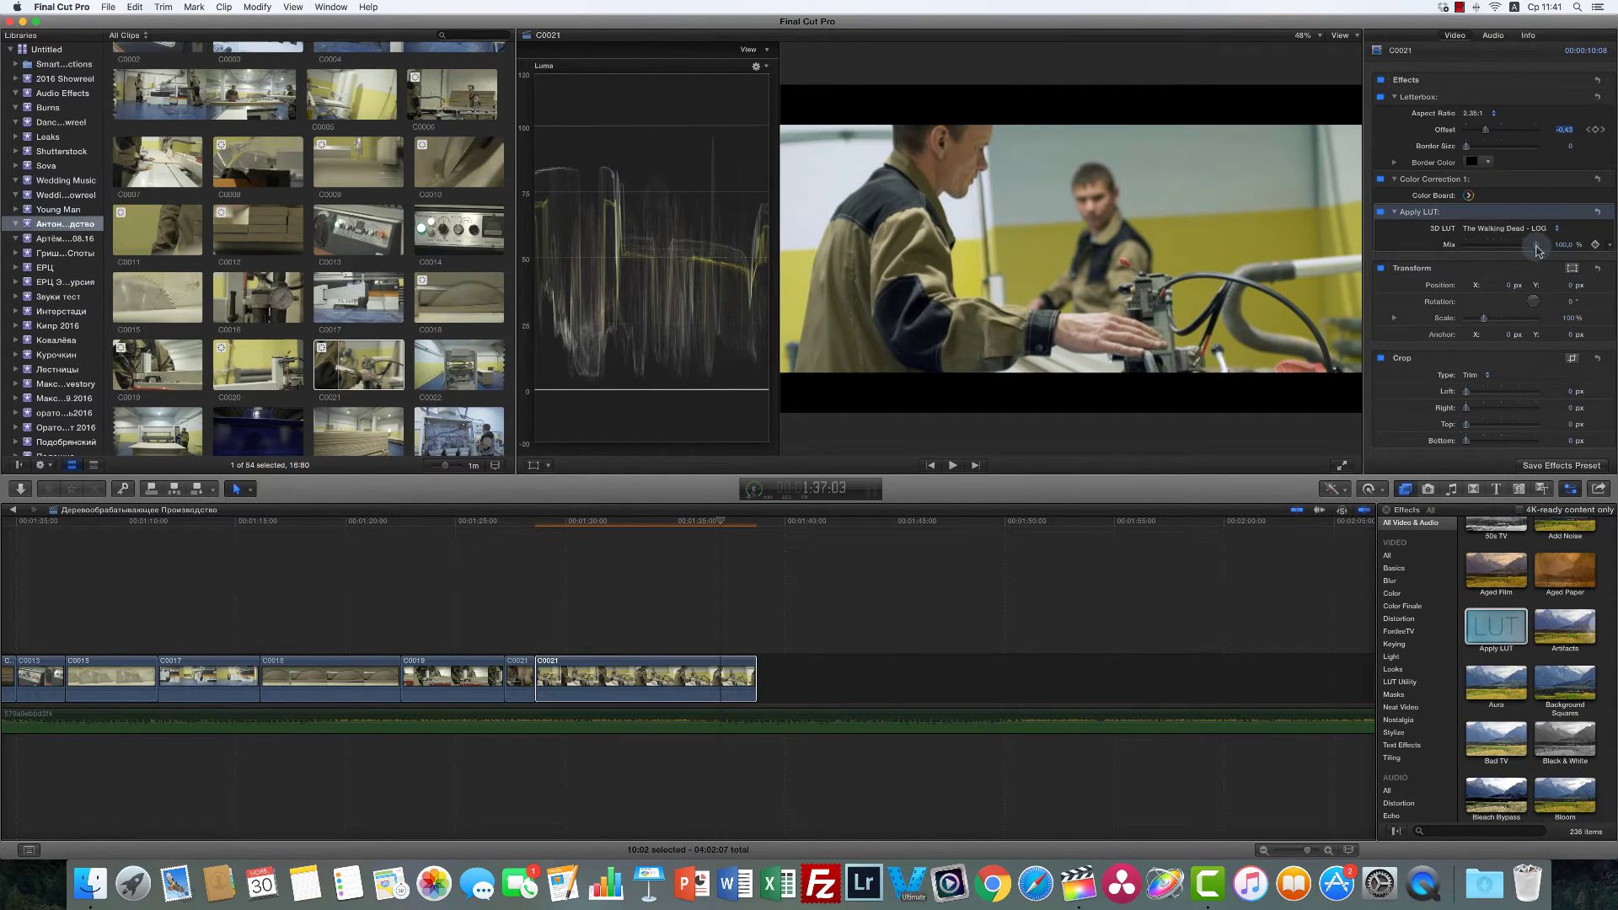
# Step: Lower the LUT's mix slightly and compare the shot with the Apply LUT effect off and on
pyautogui.moveTo(1537, 249)
pyautogui.mouseDown()
pyautogui.moveTo(1483, 247)
pyautogui.moveTo(1551, 246)
pyautogui.moveTo(1462, 247)
pyautogui.moveTo(1542, 246)
pyautogui.moveTo(1527, 250)
pyautogui.mouseUp()
pyautogui.click(1379, 212)
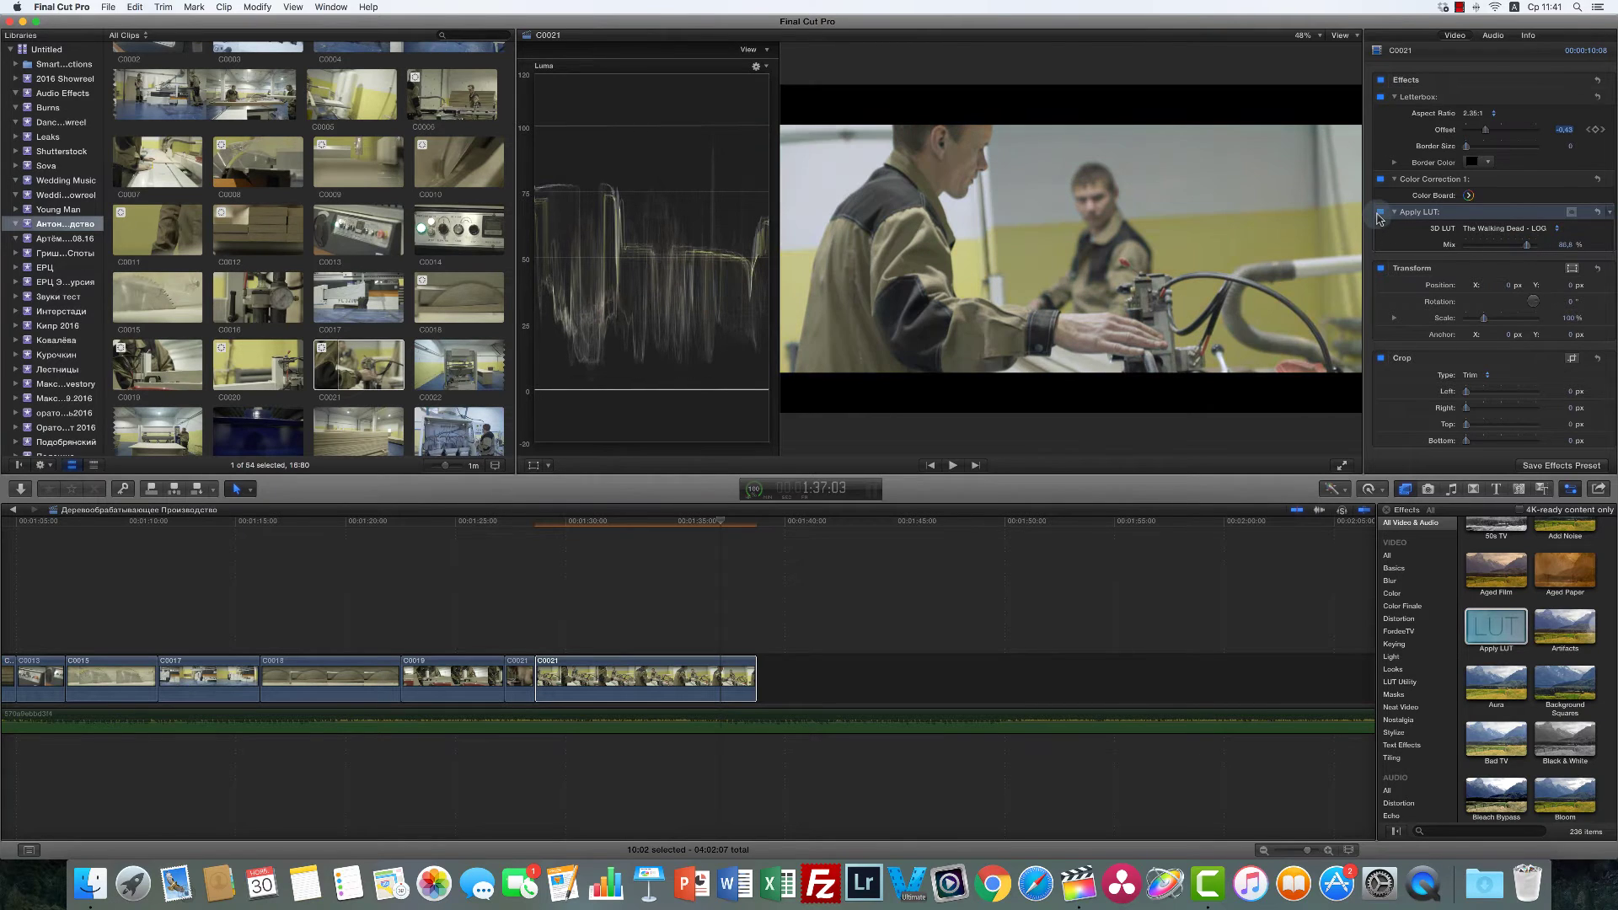
pyautogui.click(1379, 213)
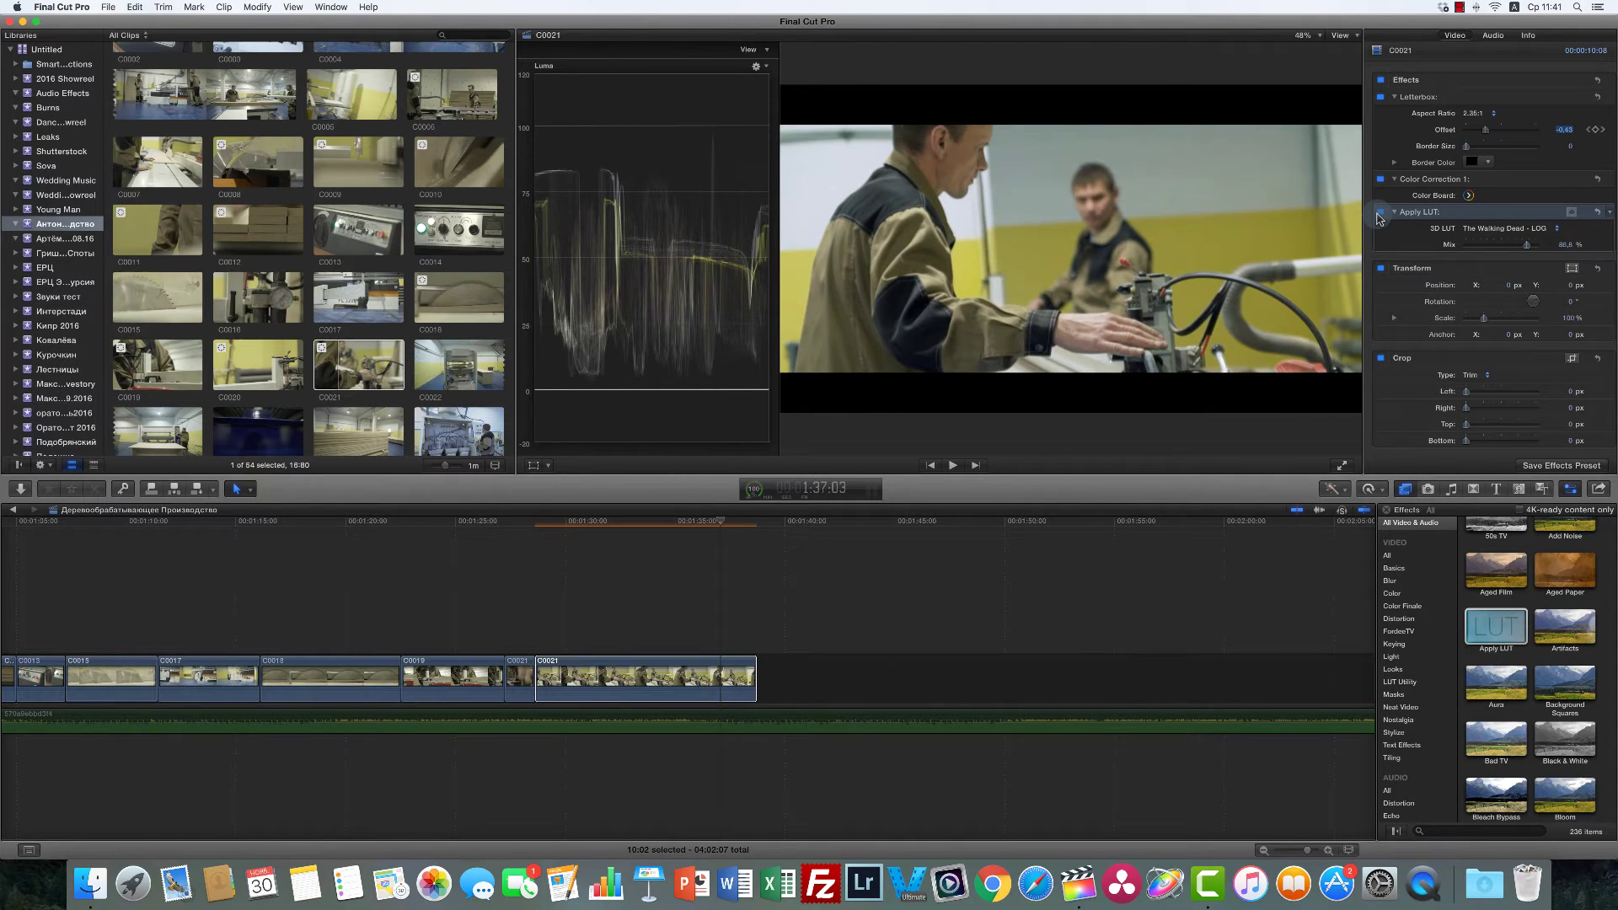
# Step: Shift the shadow color toward blue in Color Correction 1 and compare the shot with the LUT off and on
pyautogui.click(1468, 197)
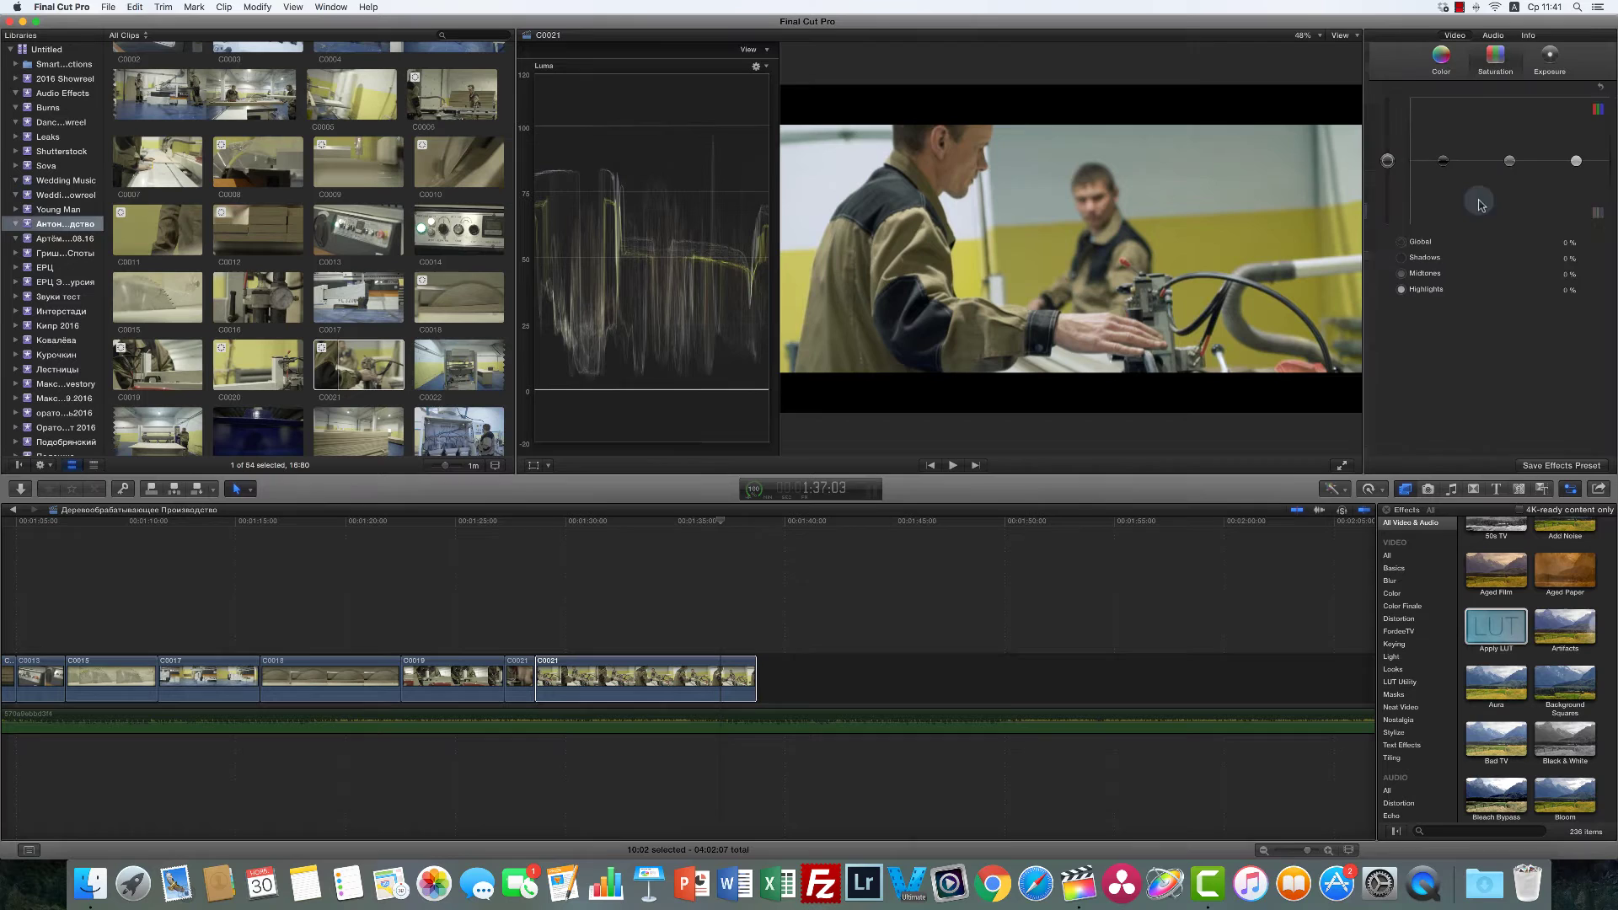
pyautogui.click(1436, 59)
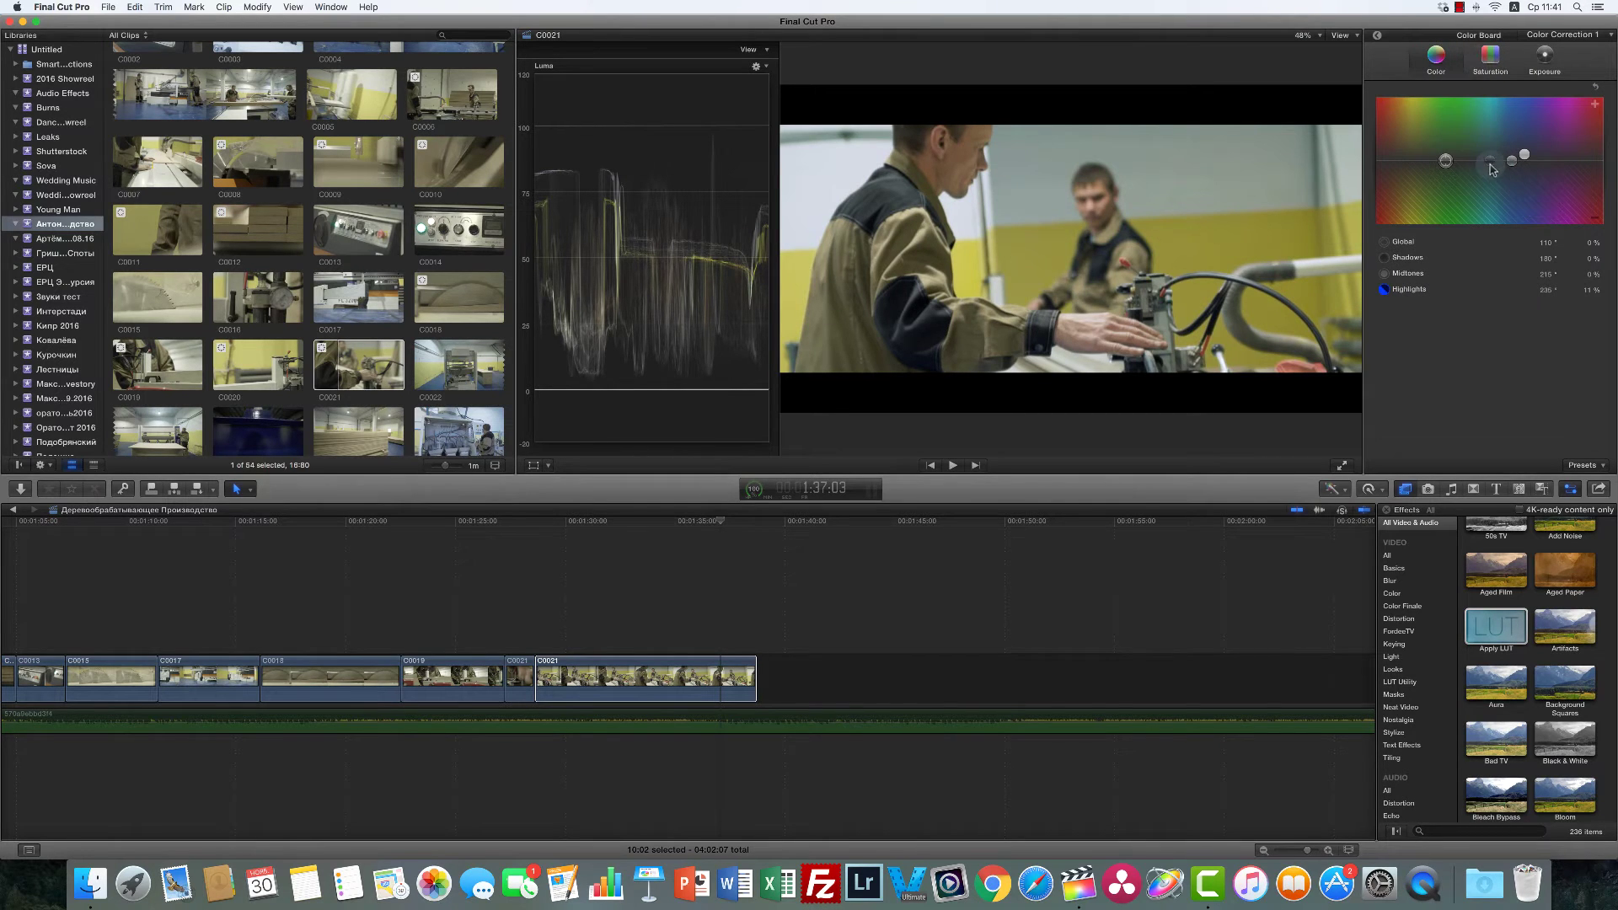
pyautogui.moveTo(1489, 161); pyautogui.dragTo(1507, 167)
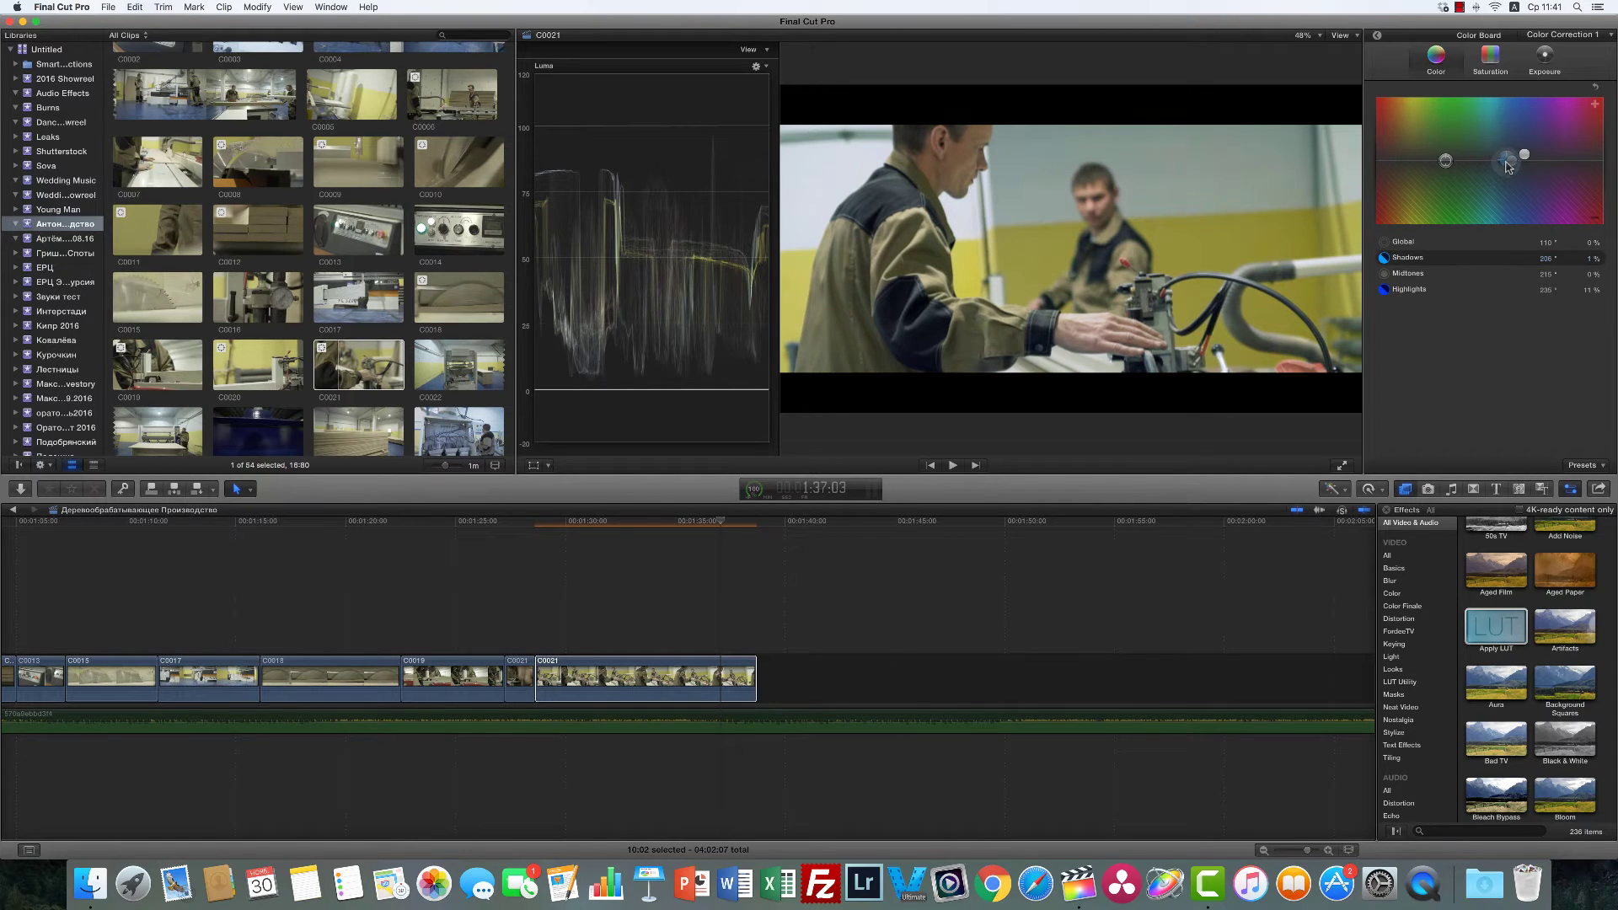
pyautogui.moveTo(1510, 166); pyautogui.dragTo(1525, 167)
pyautogui.click(1376, 35)
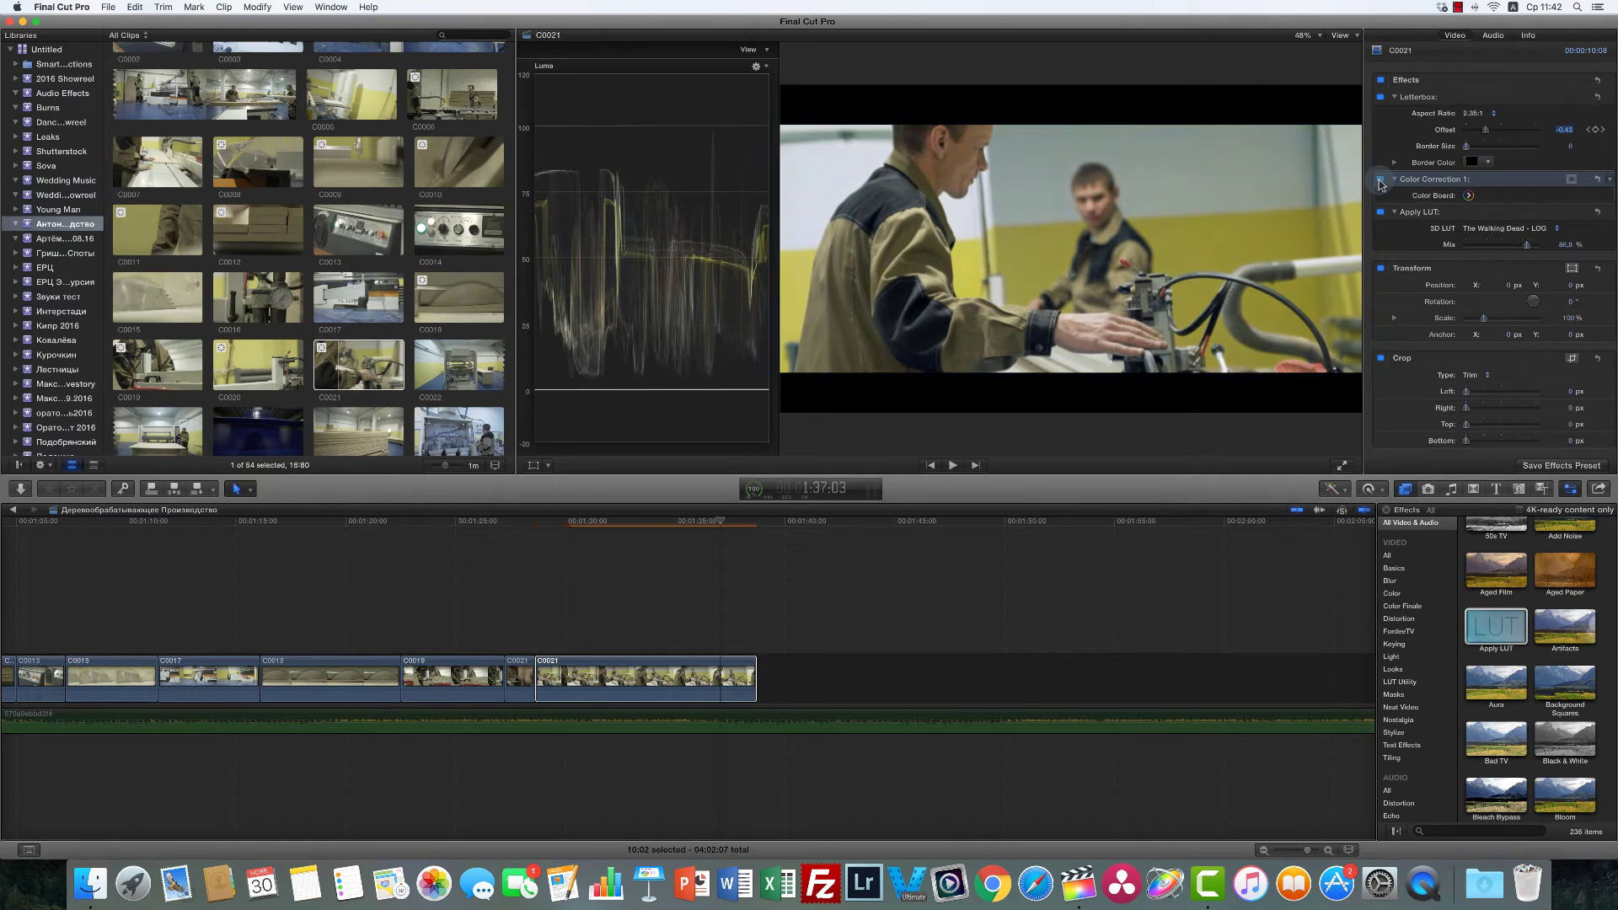
pyautogui.click(1380, 213)
pyautogui.click(1379, 214)
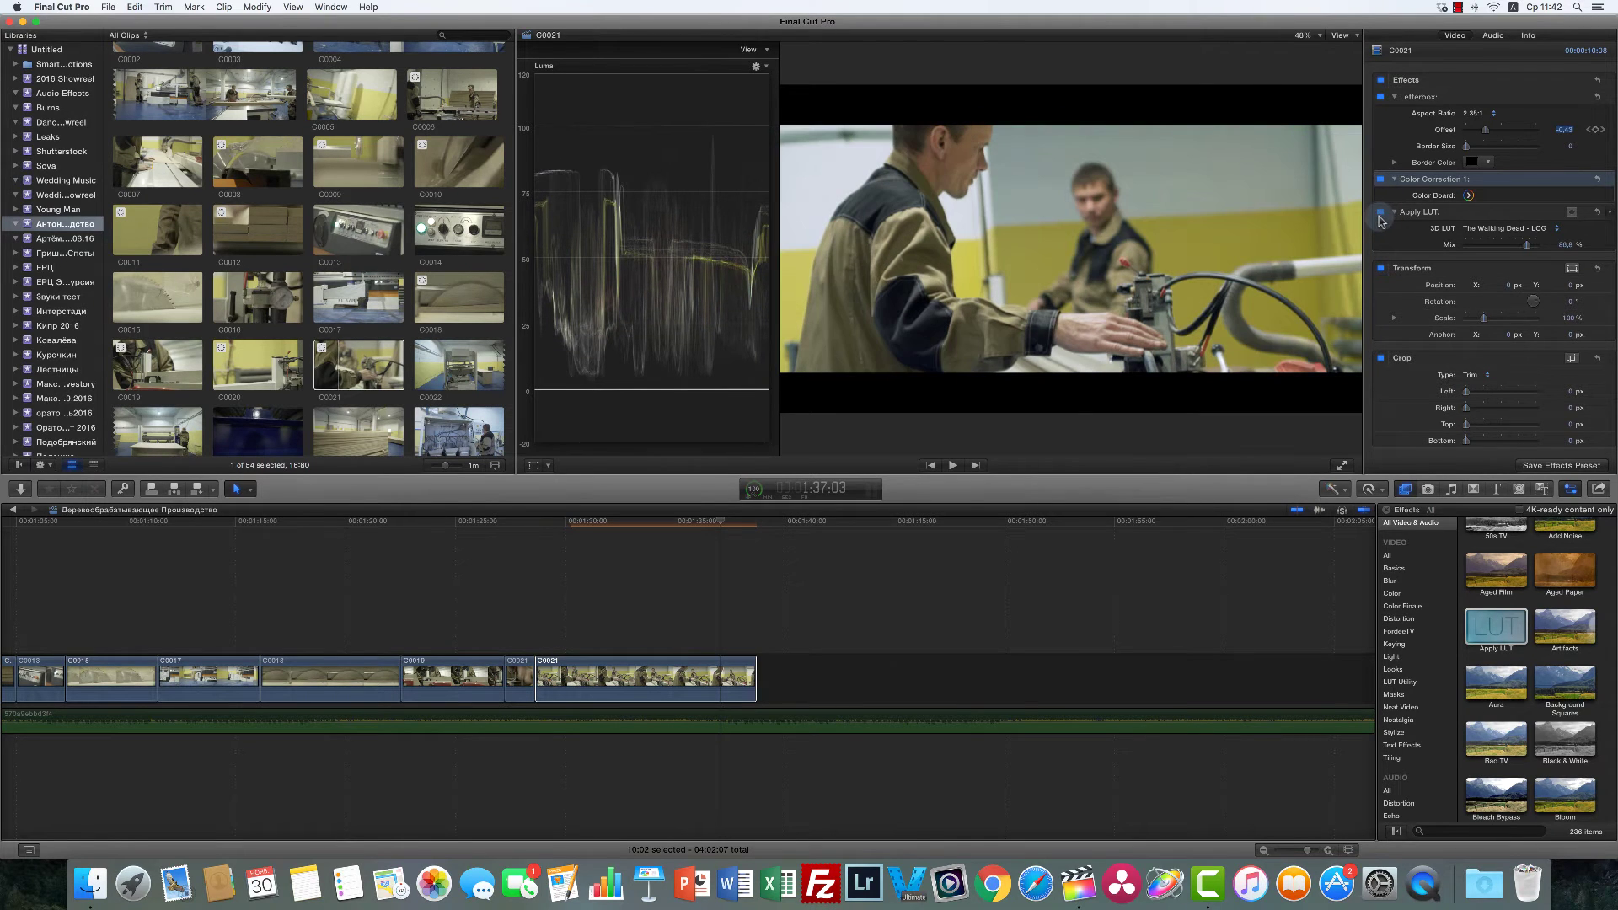
# Step: Add the ColorFinalePro effect to the workers' shot, open its controls window and move it clear of the viewer
pyautogui.scroll(2, 1560, 568)
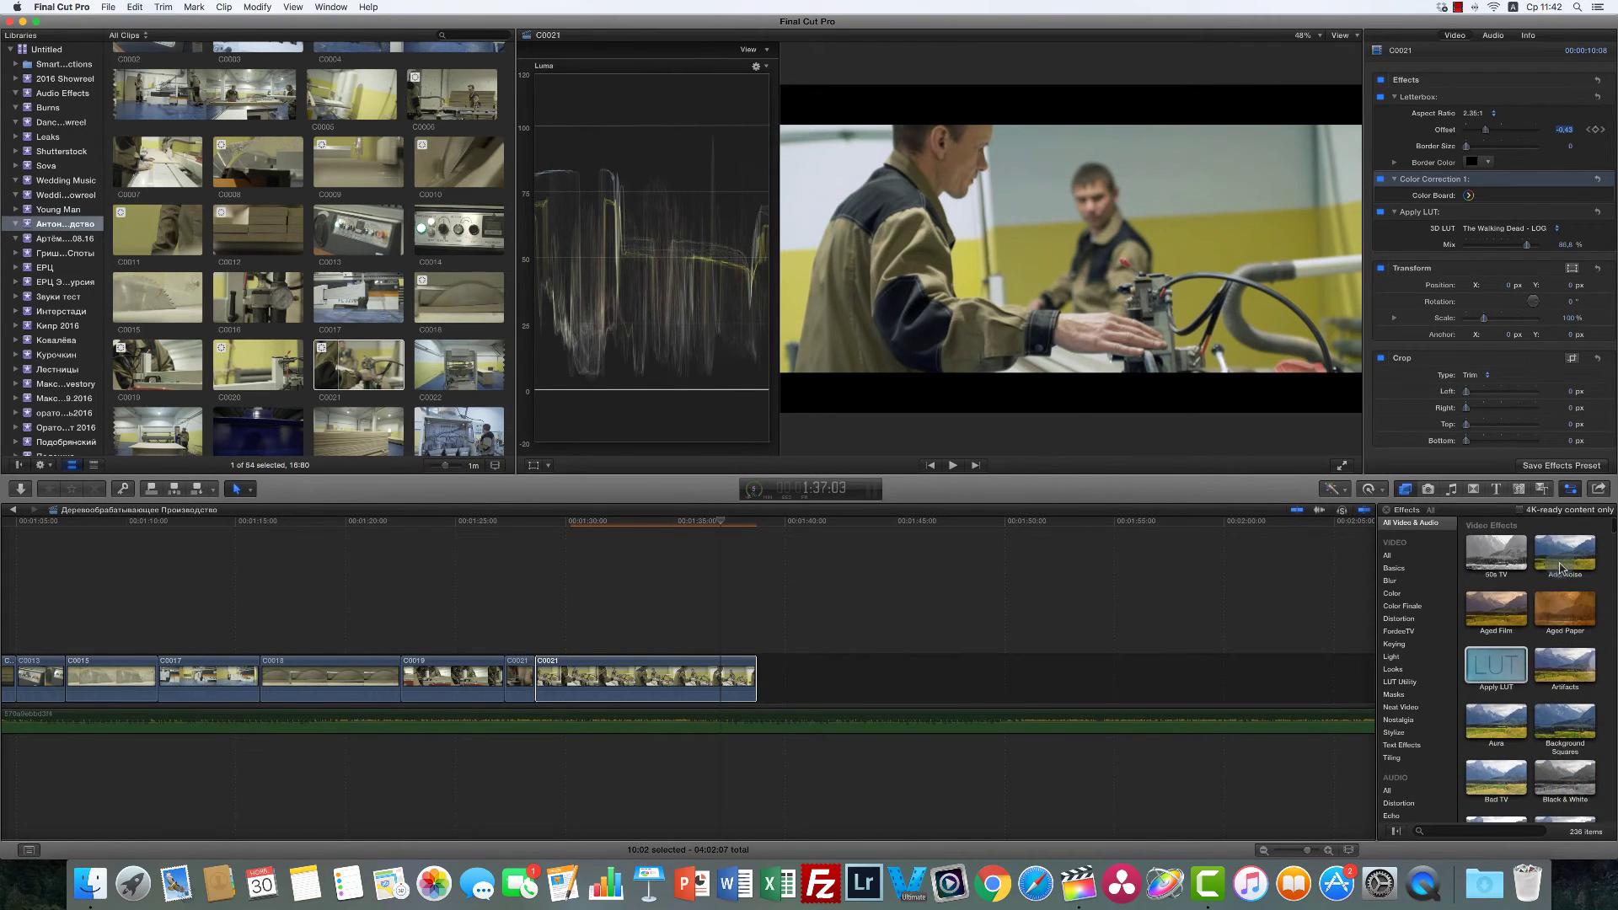
pyautogui.scroll(-10, 1547, 628)
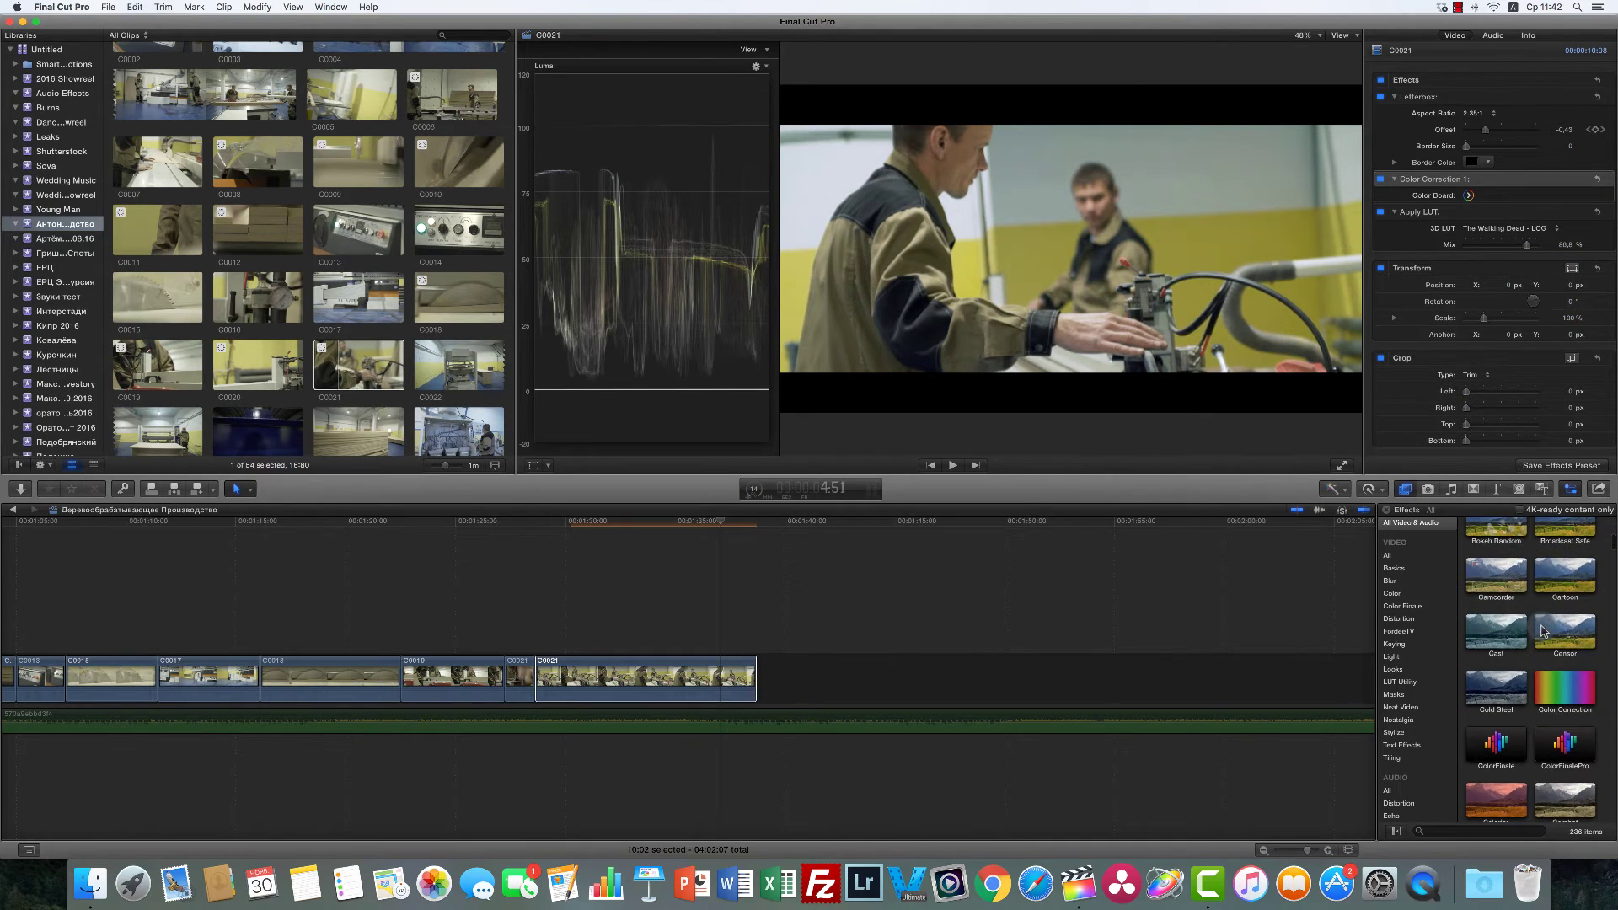
pyautogui.doubleClick(1565, 745)
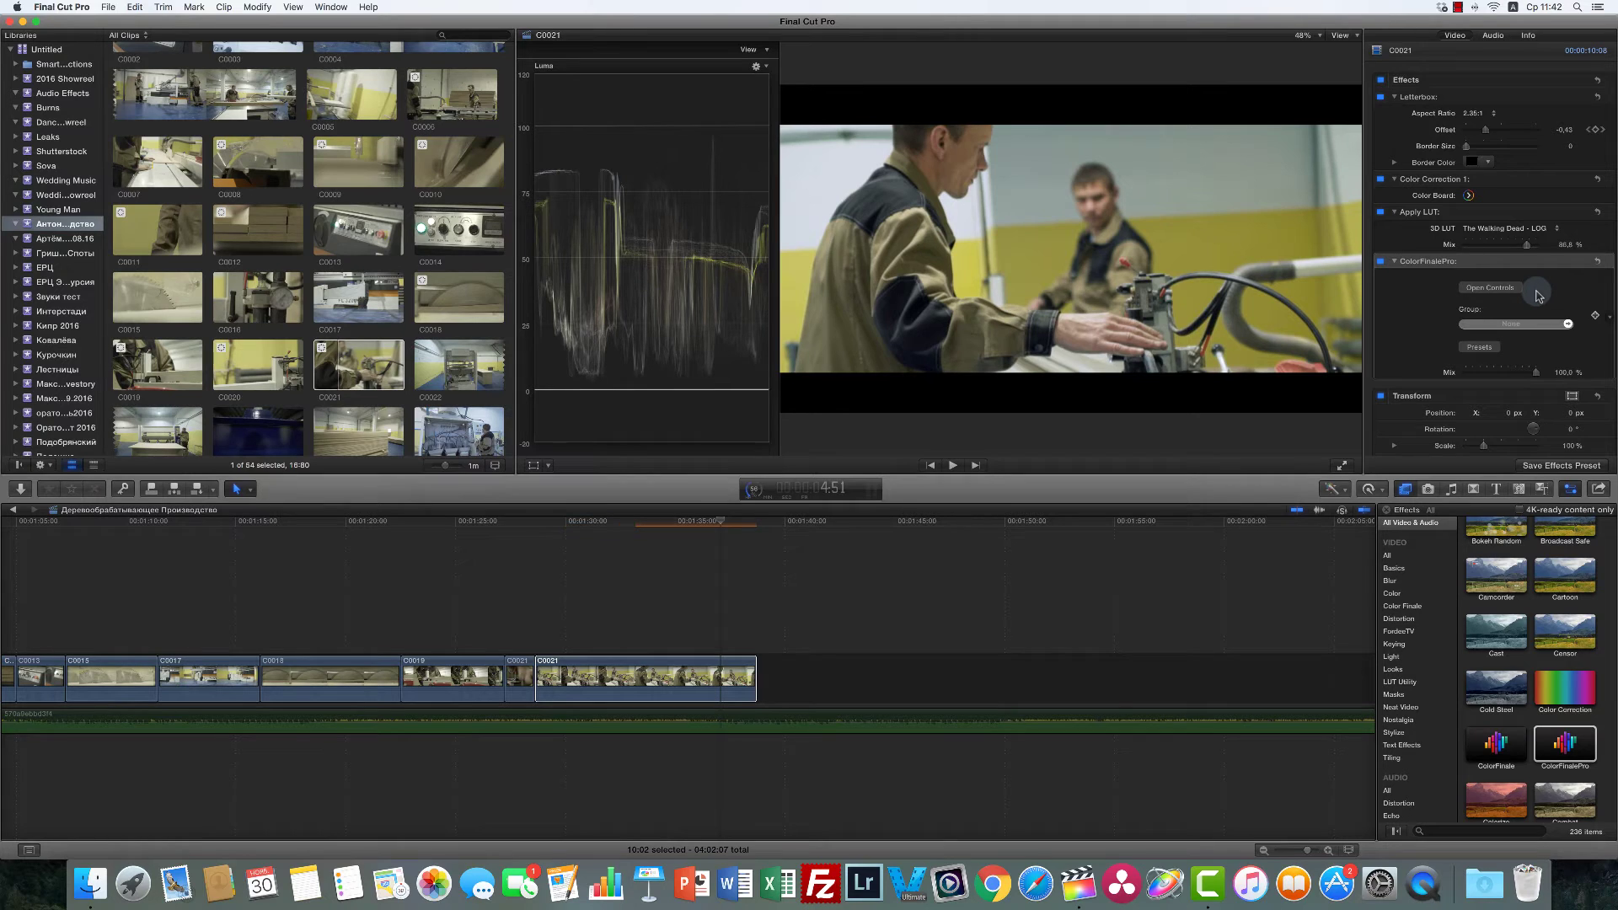
pyautogui.click(1490, 288)
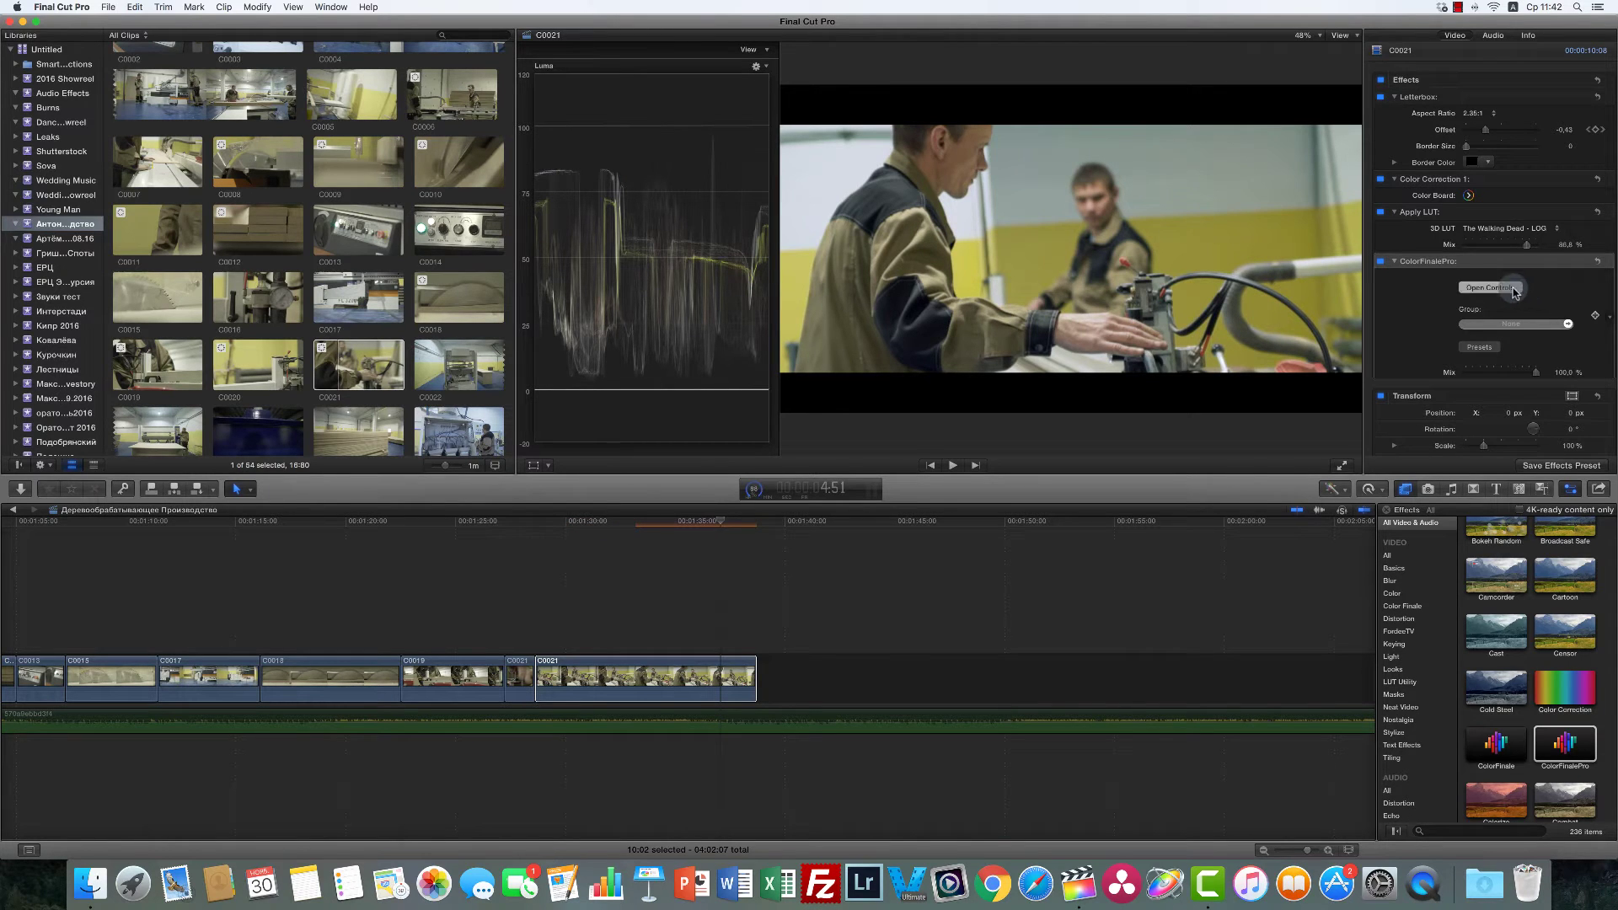
pyautogui.moveTo(939, 607); pyautogui.dragTo(1227, 619)
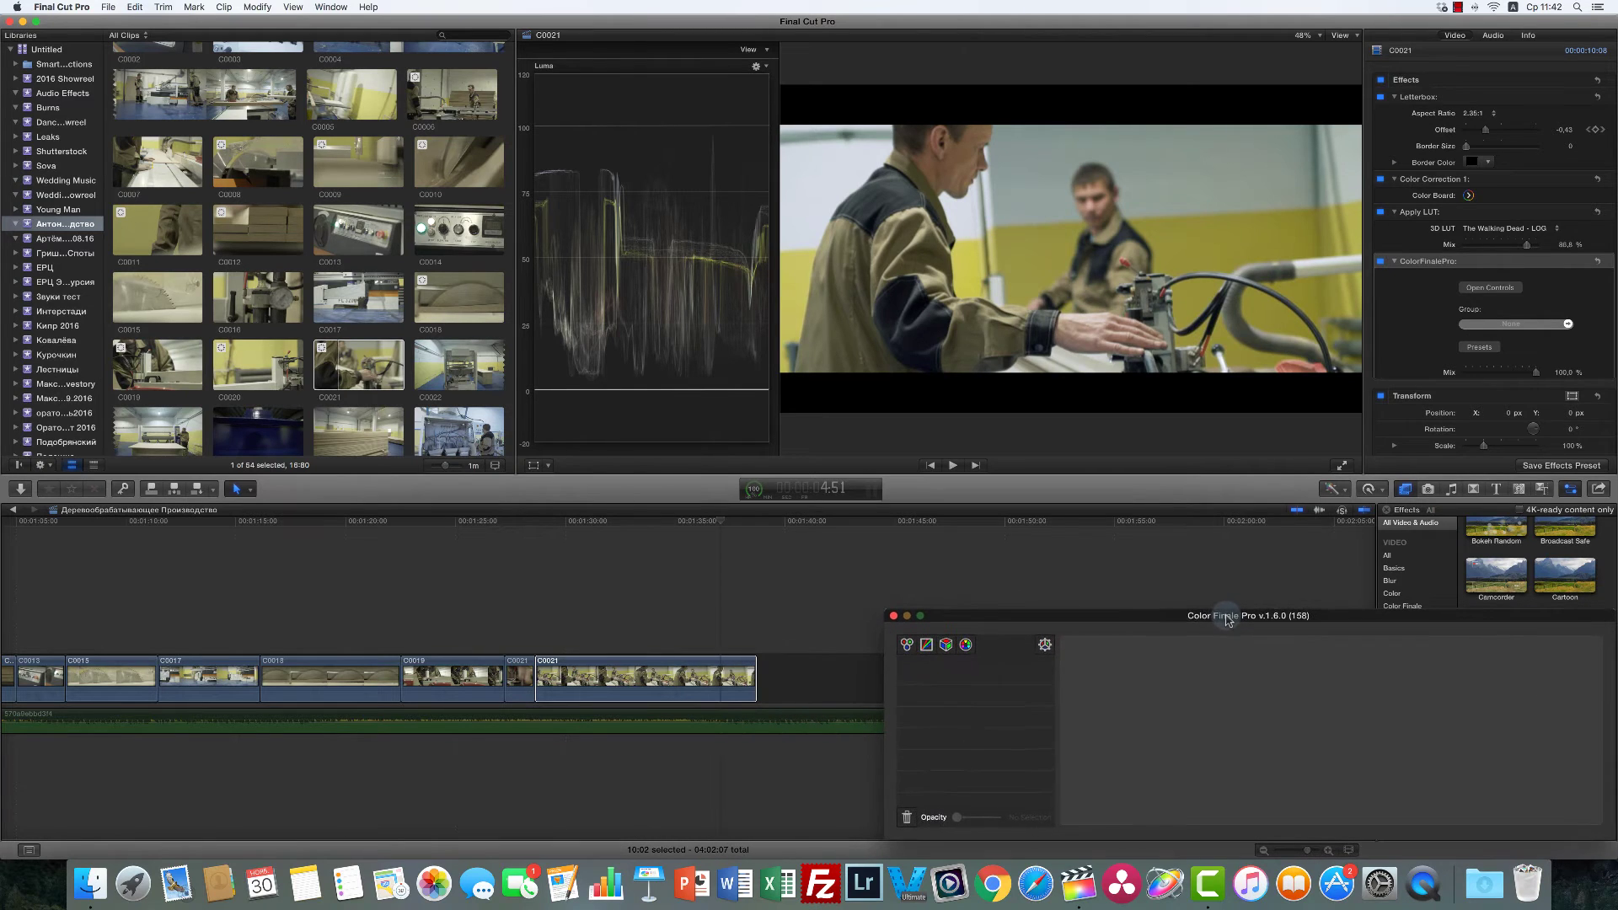
# Step: Add a 6 Vectors layer in Color Finale Pro and set the red vector's hue to 0.041 and saturation to 0.418
pyautogui.click(967, 646)
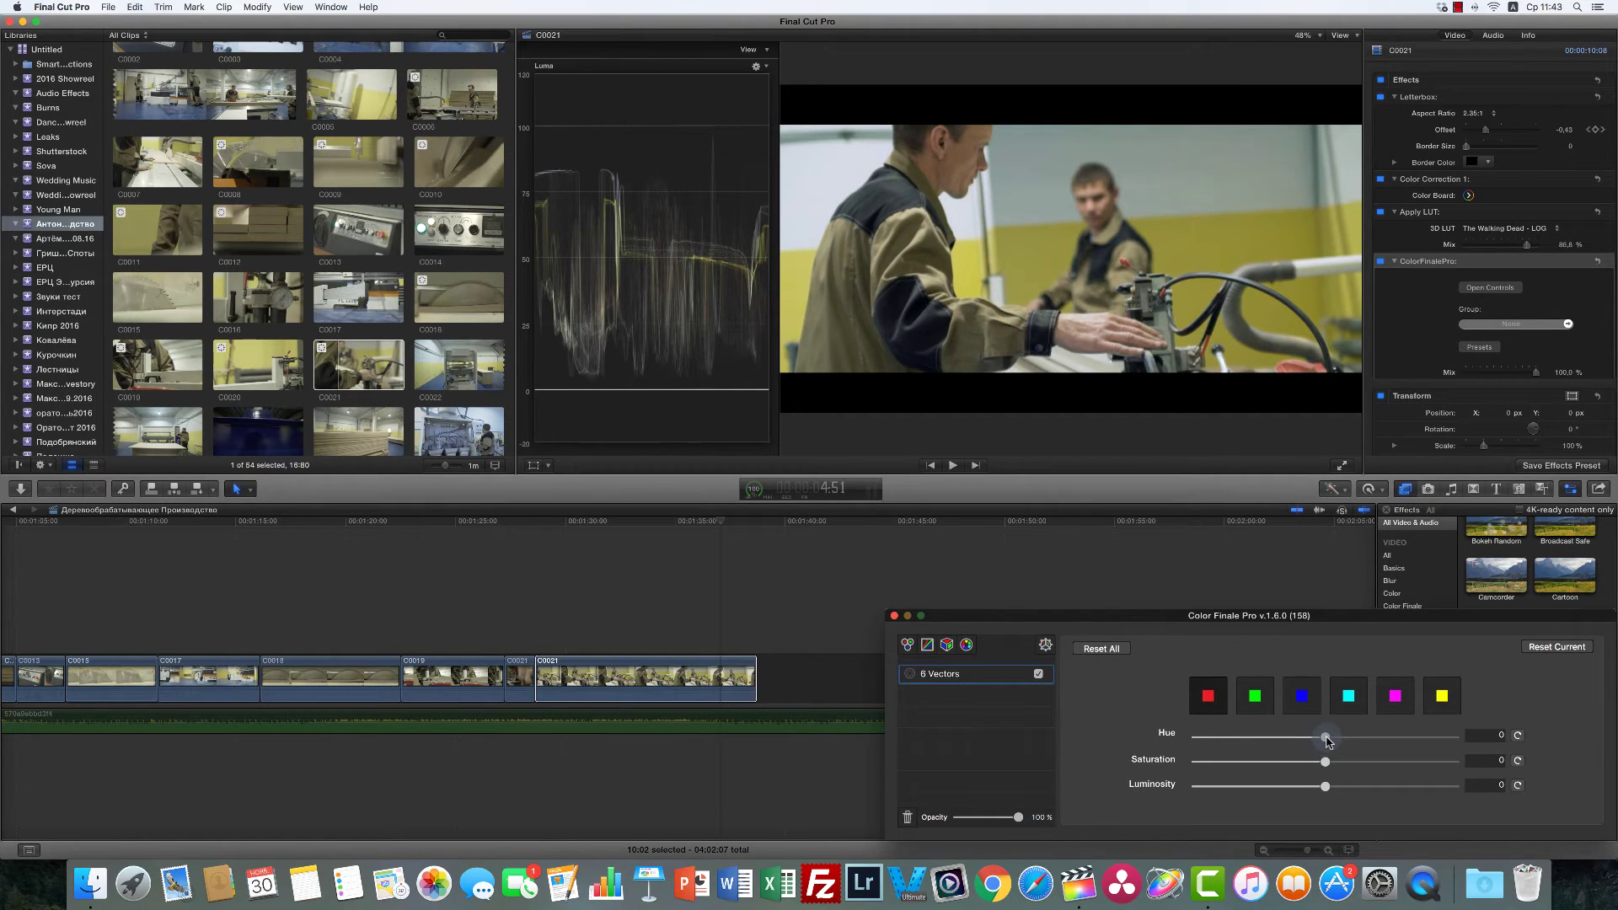
pyautogui.moveTo(1327, 740); pyautogui.dragTo(1144, 736)
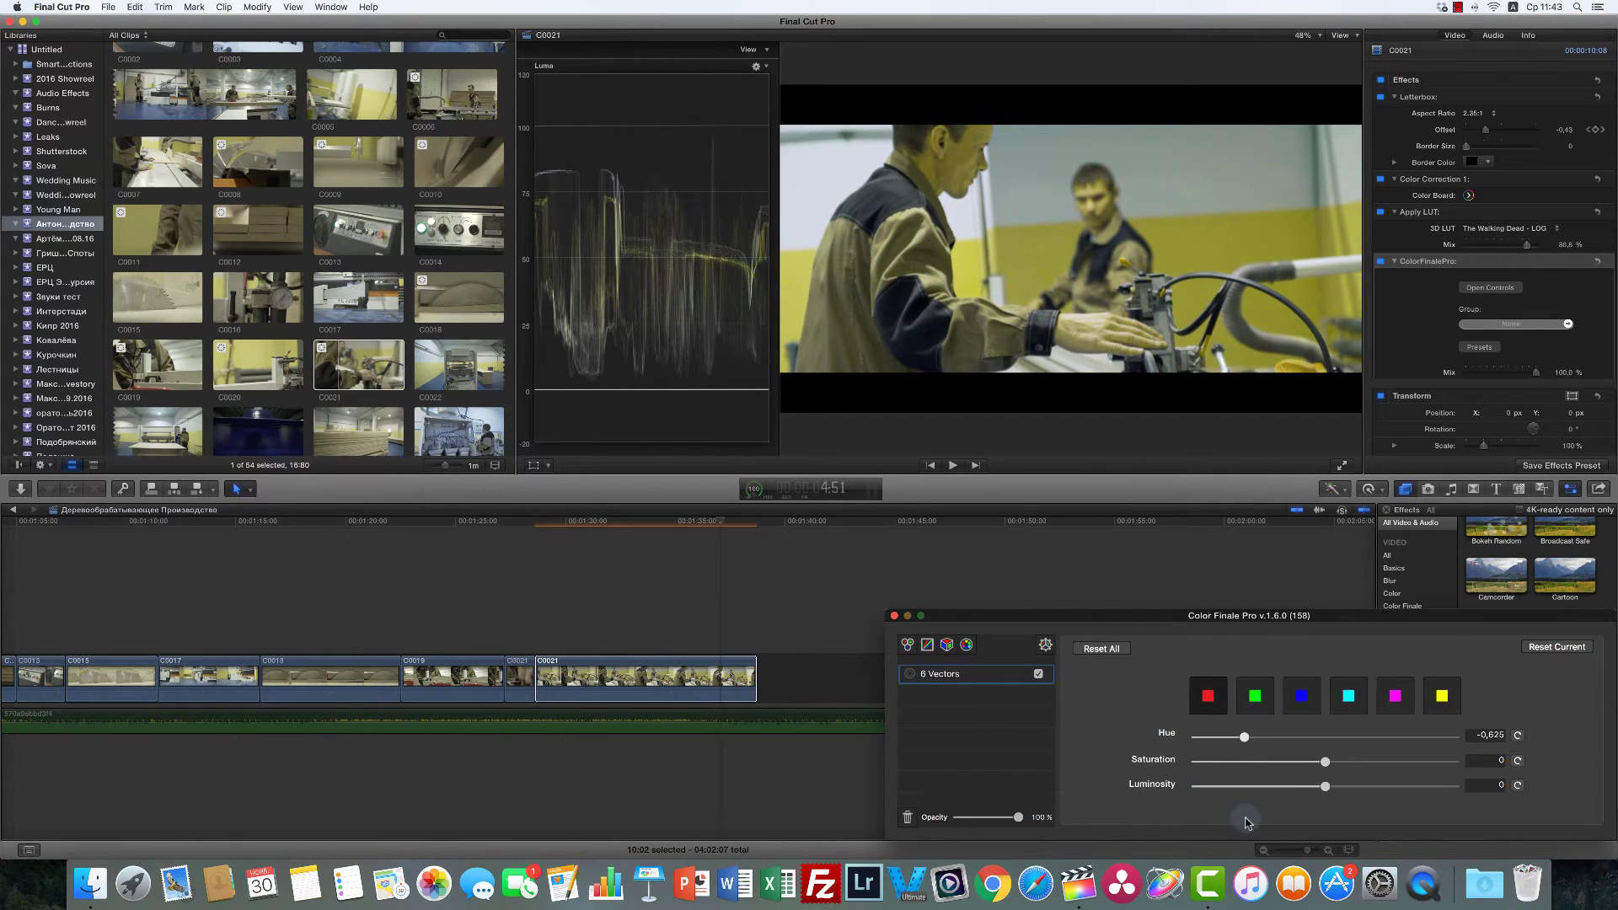
pyautogui.moveTo(1137, 741); pyautogui.dragTo(1329, 742)
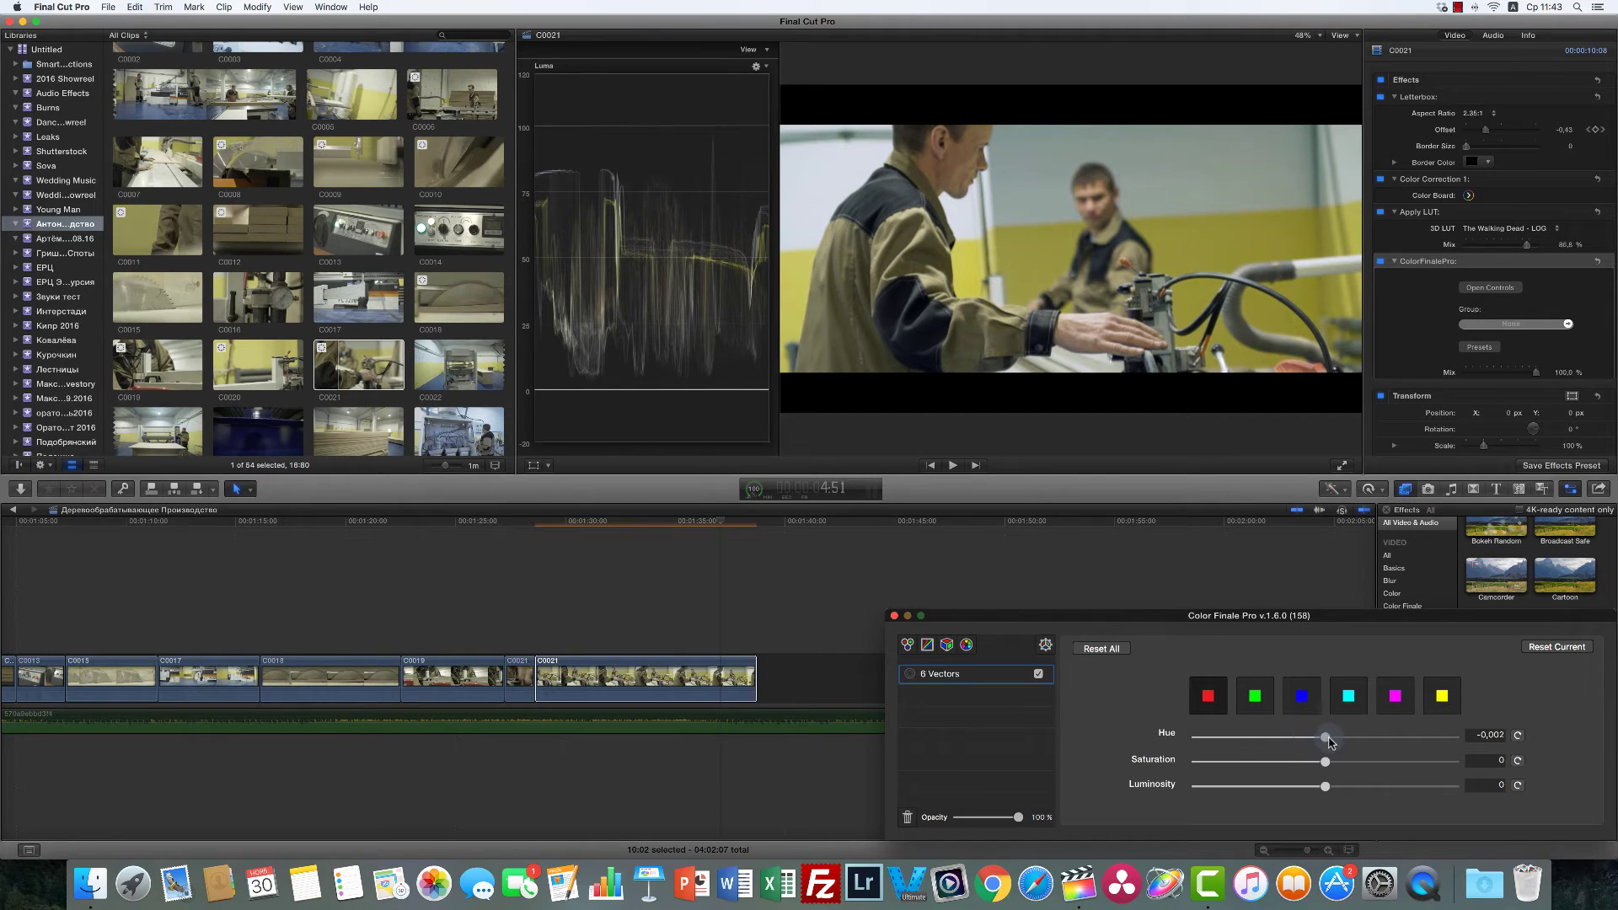
pyautogui.click(1331, 741)
pyautogui.click(1488, 735)
pyautogui.write('0')
pyautogui.press('Return')
pyautogui.moveTo(1328, 741)
pyautogui.mouseDown()
pyautogui.moveTo(1363, 742)
pyautogui.moveTo(1325, 741)
pyautogui.mouseUp()
pyautogui.moveTo(1326, 765); pyautogui.dragTo(1379, 769)
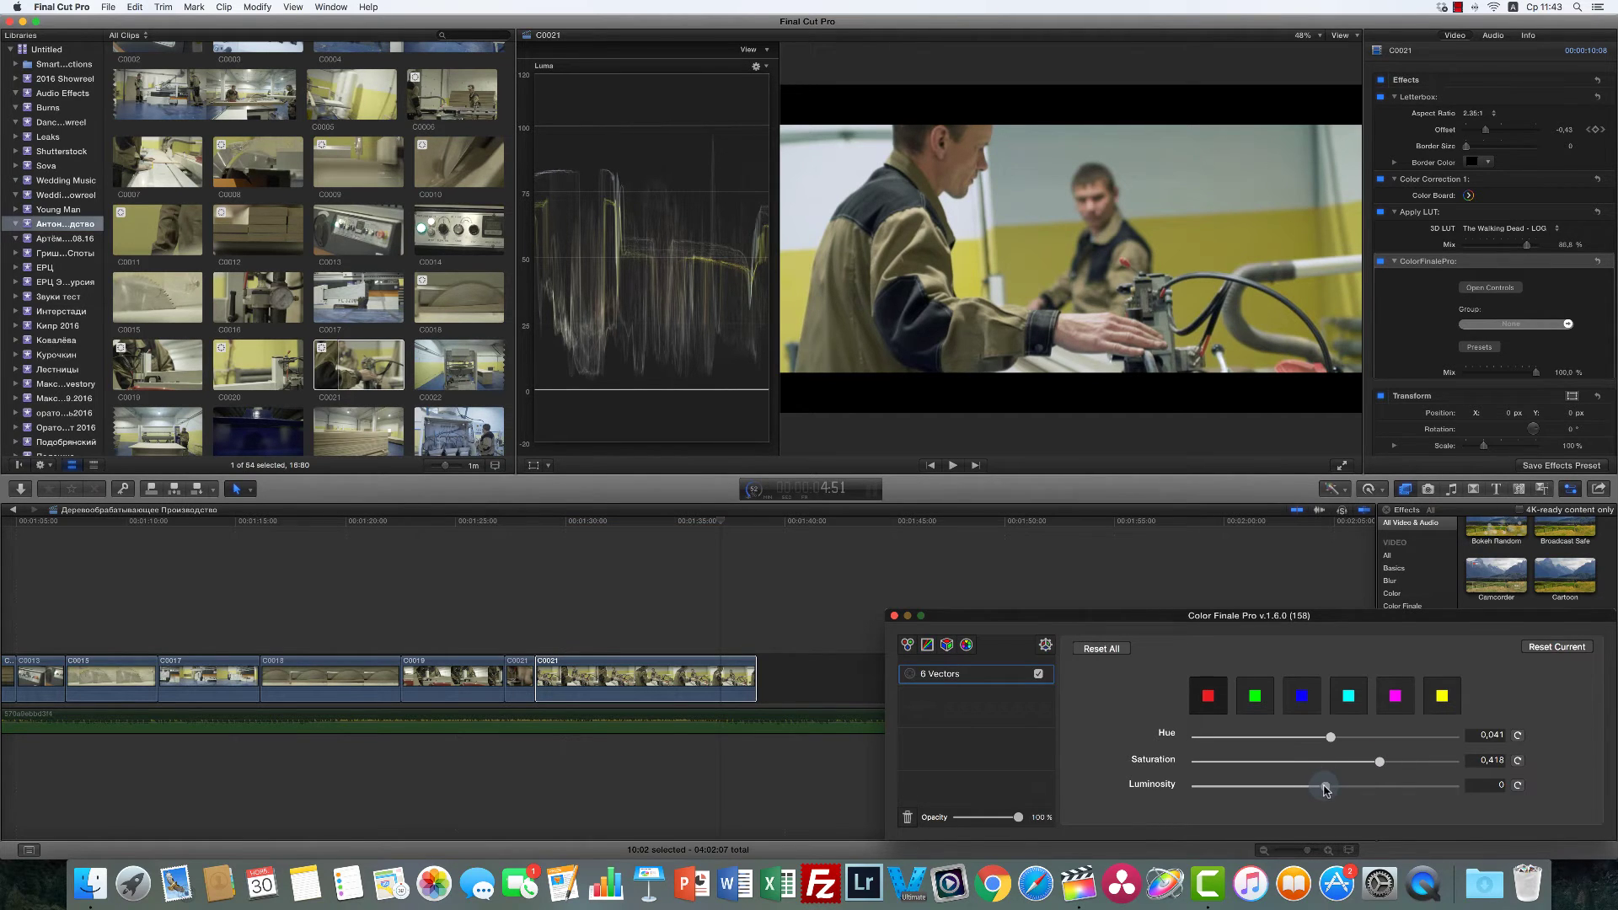
# Step: Try the red vector's luminosity at -1 and inspect the front worker's skin at 600% before fitting the image in the viewer again
pyautogui.moveTo(1326, 787); pyautogui.dragTo(1173, 785)
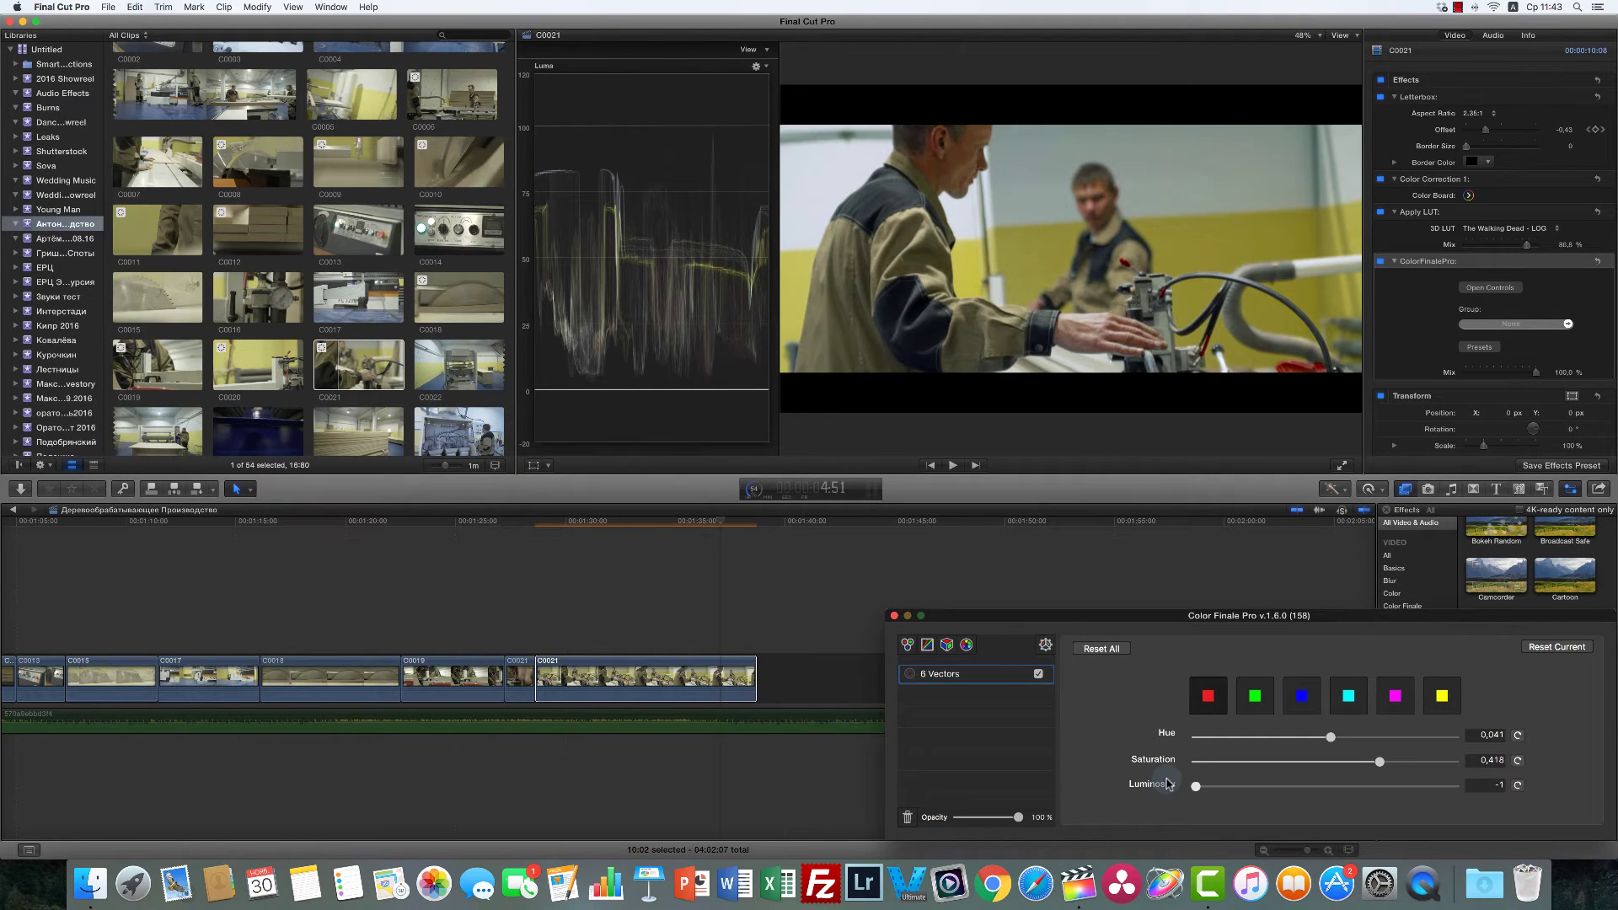
pyautogui.click(1305, 36)
pyautogui.click(1311, 136)
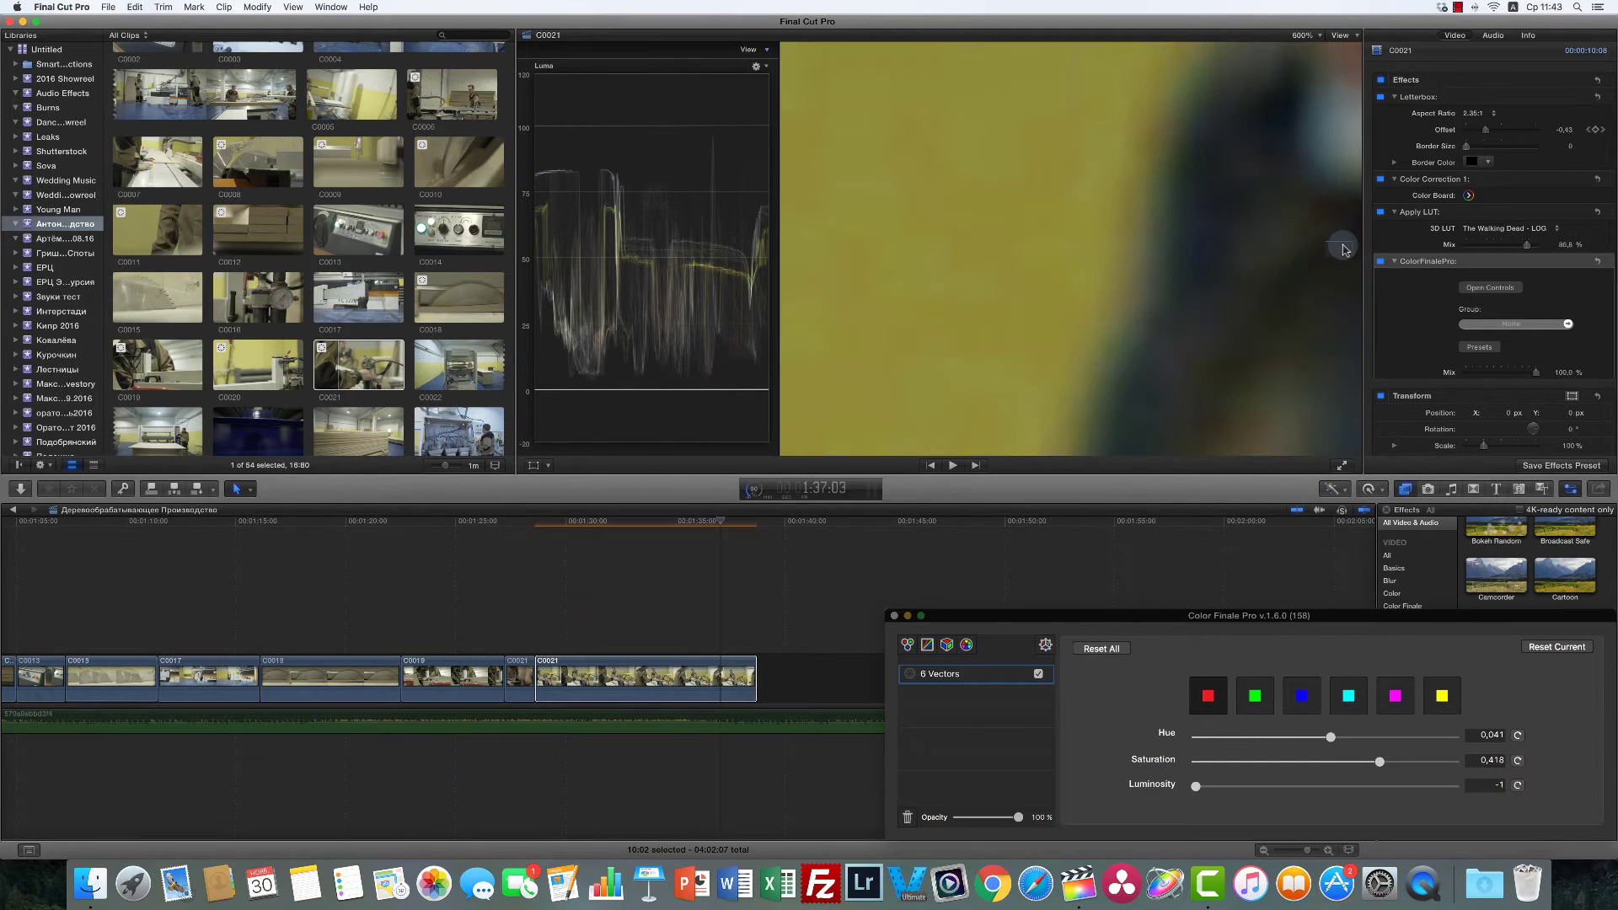
pyautogui.scroll(15, 1336, 248)
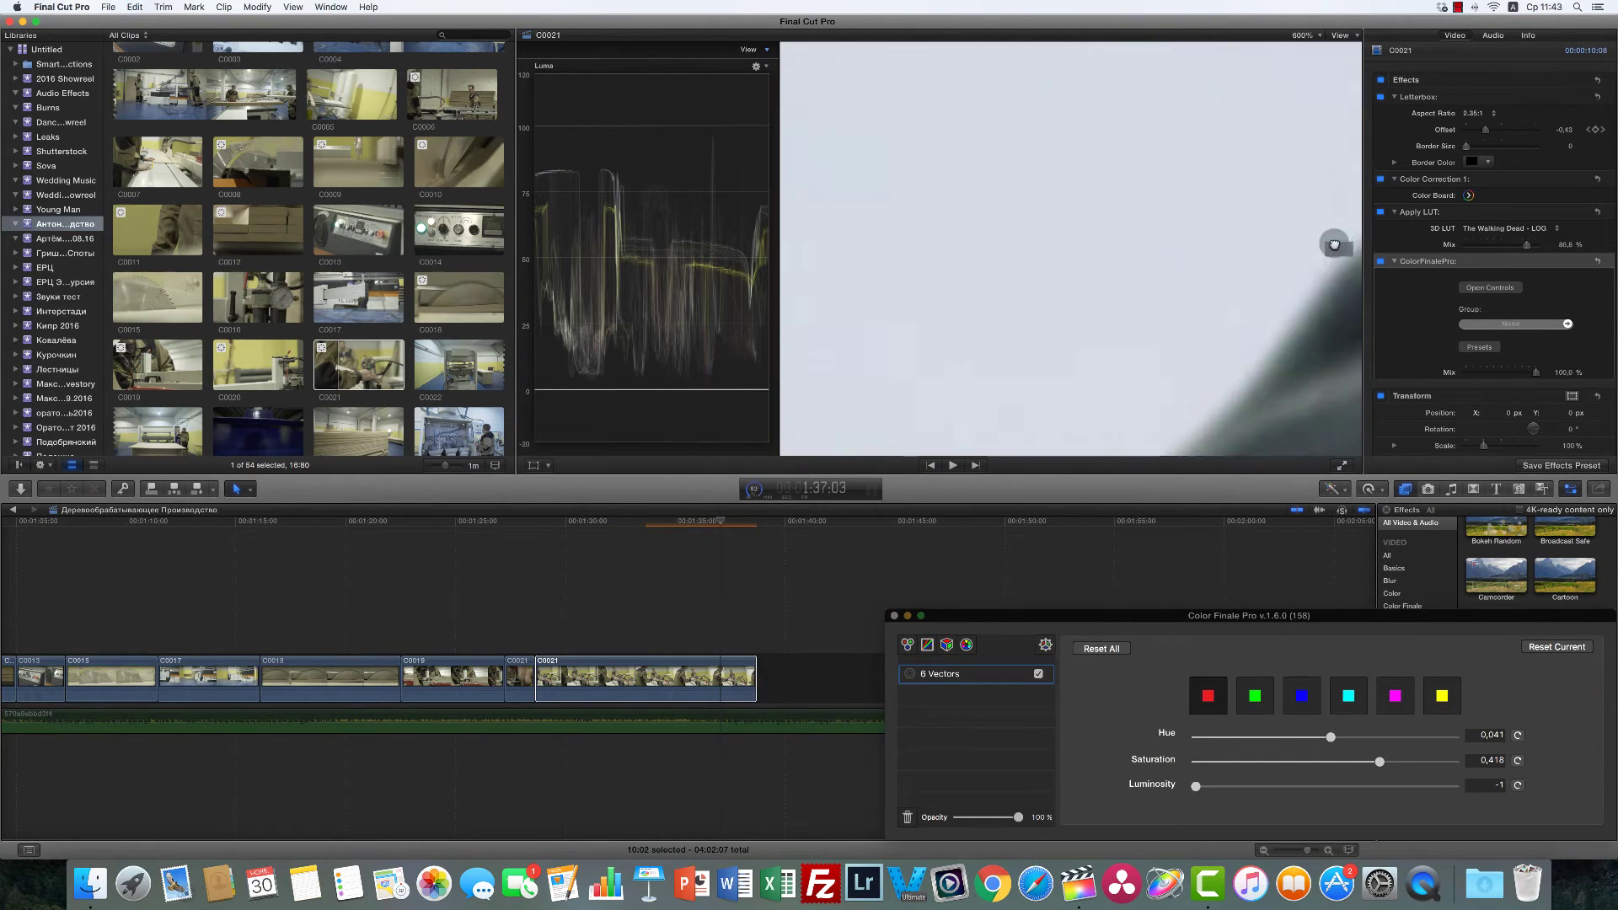
pyautogui.scroll(-10, 1339, 241)
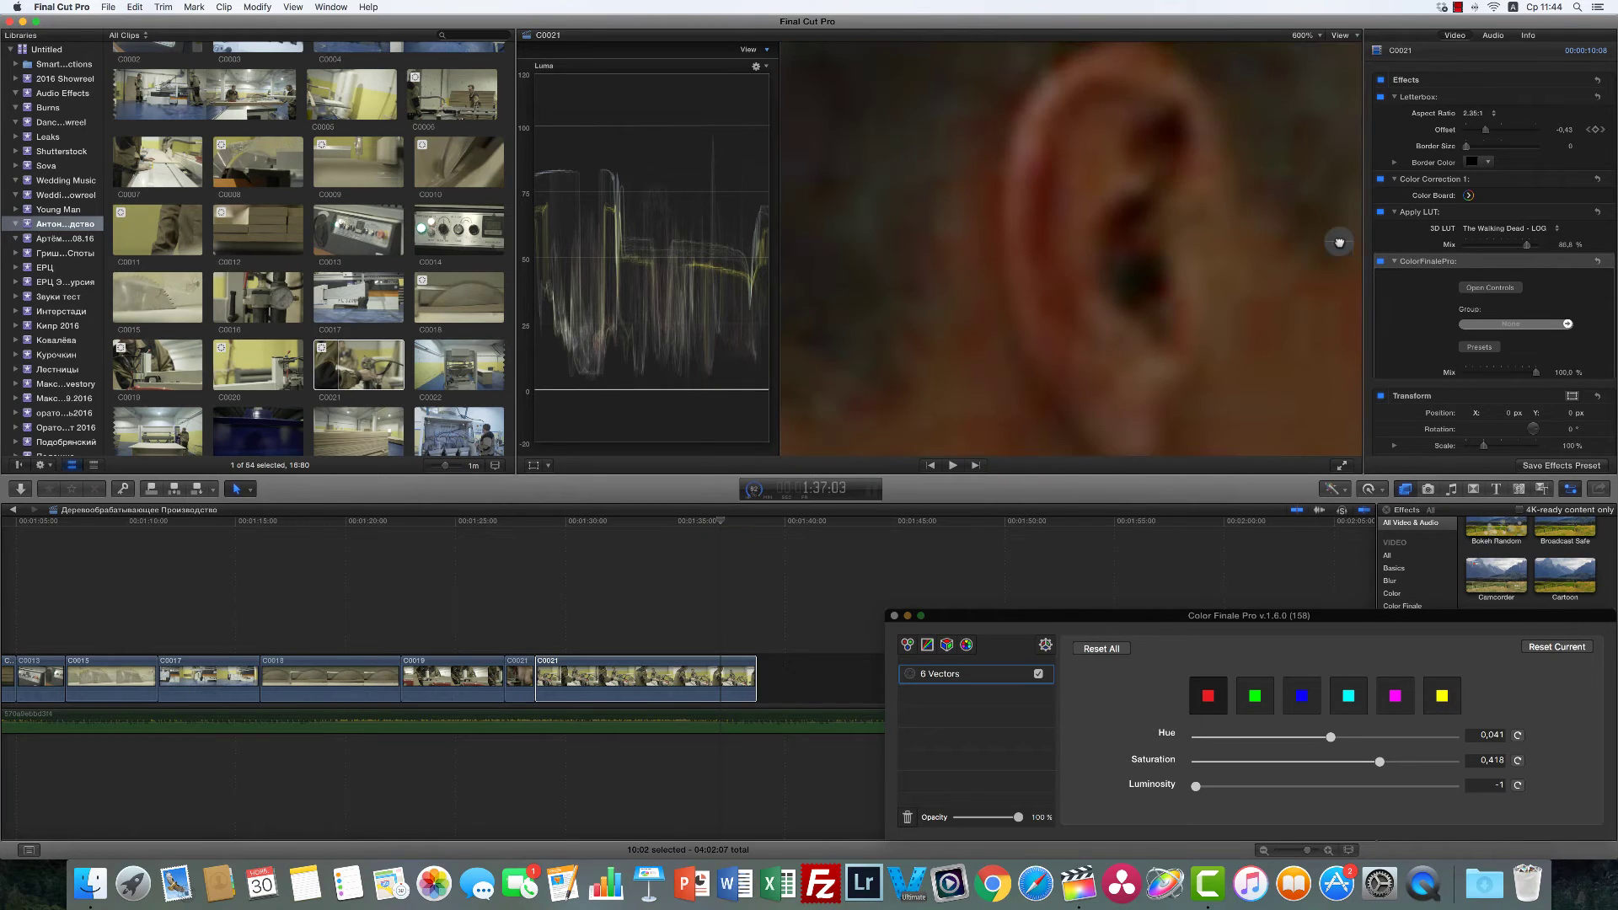
pyautogui.scroll(-3, 1339, 243)
pyautogui.scroll(-5, 1340, 244)
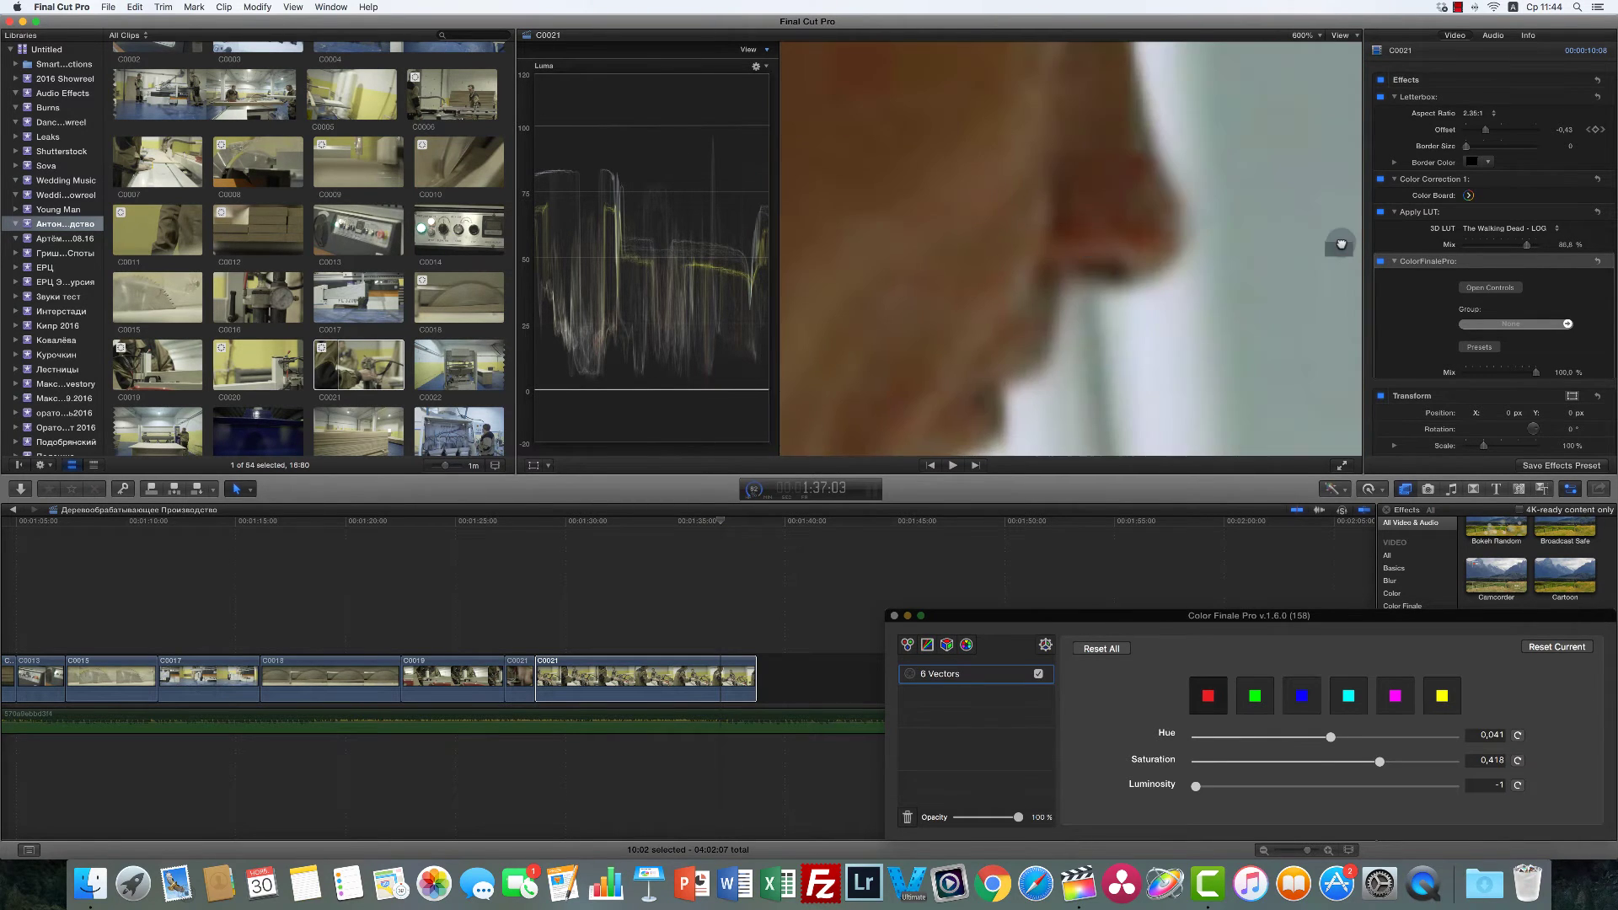
pyautogui.scroll(-3, 1338, 244)
pyautogui.click(1314, 40)
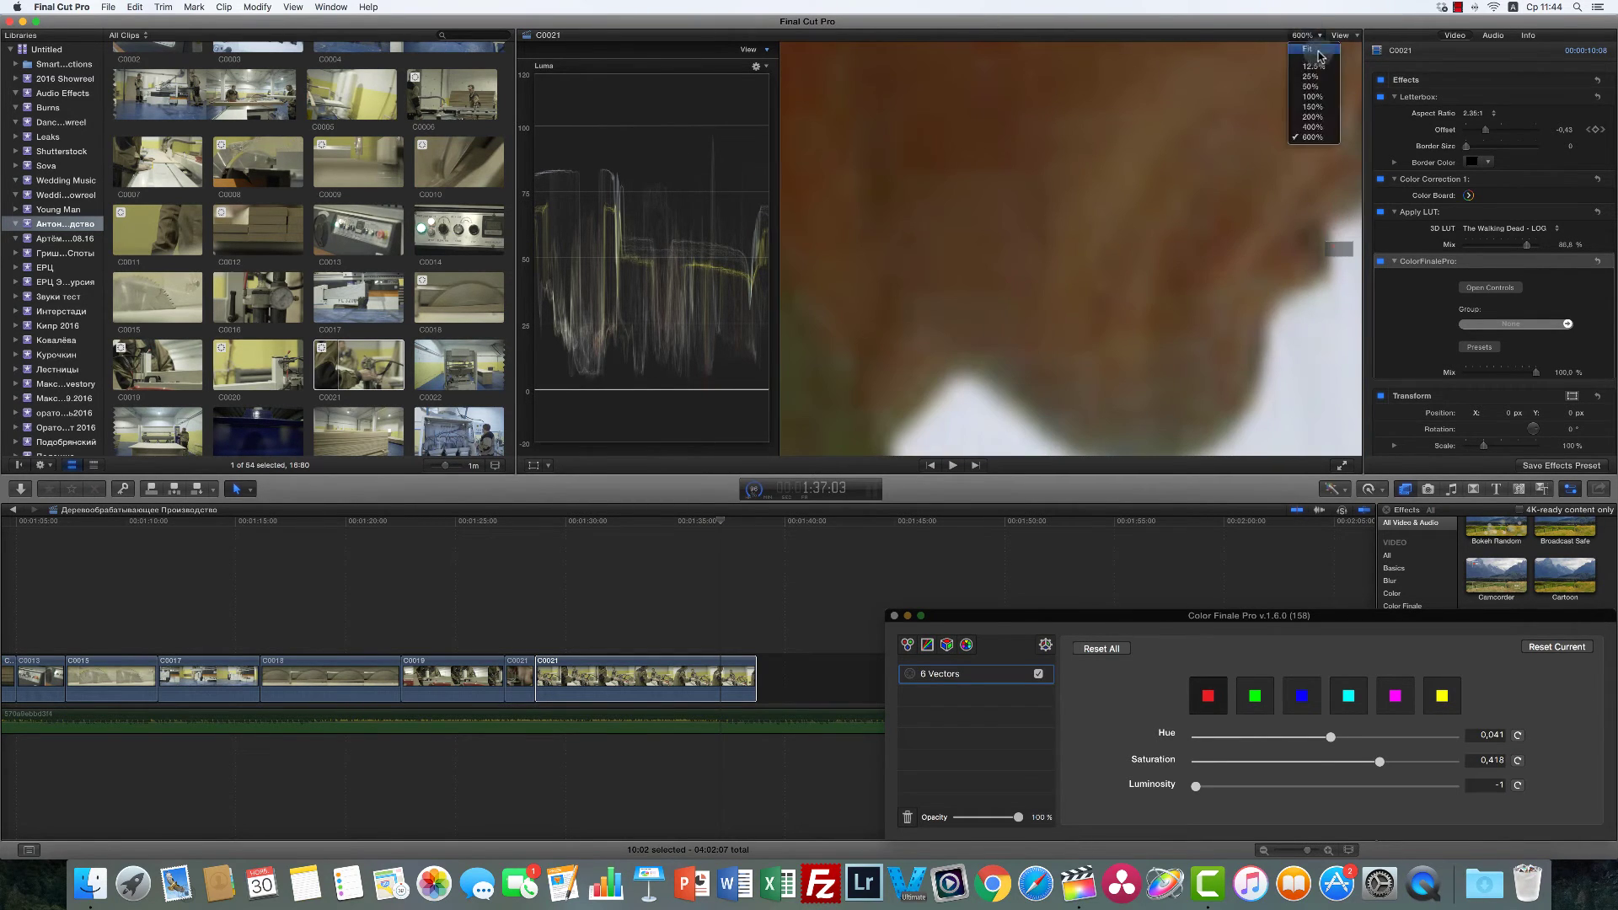
pyautogui.click(1311, 47)
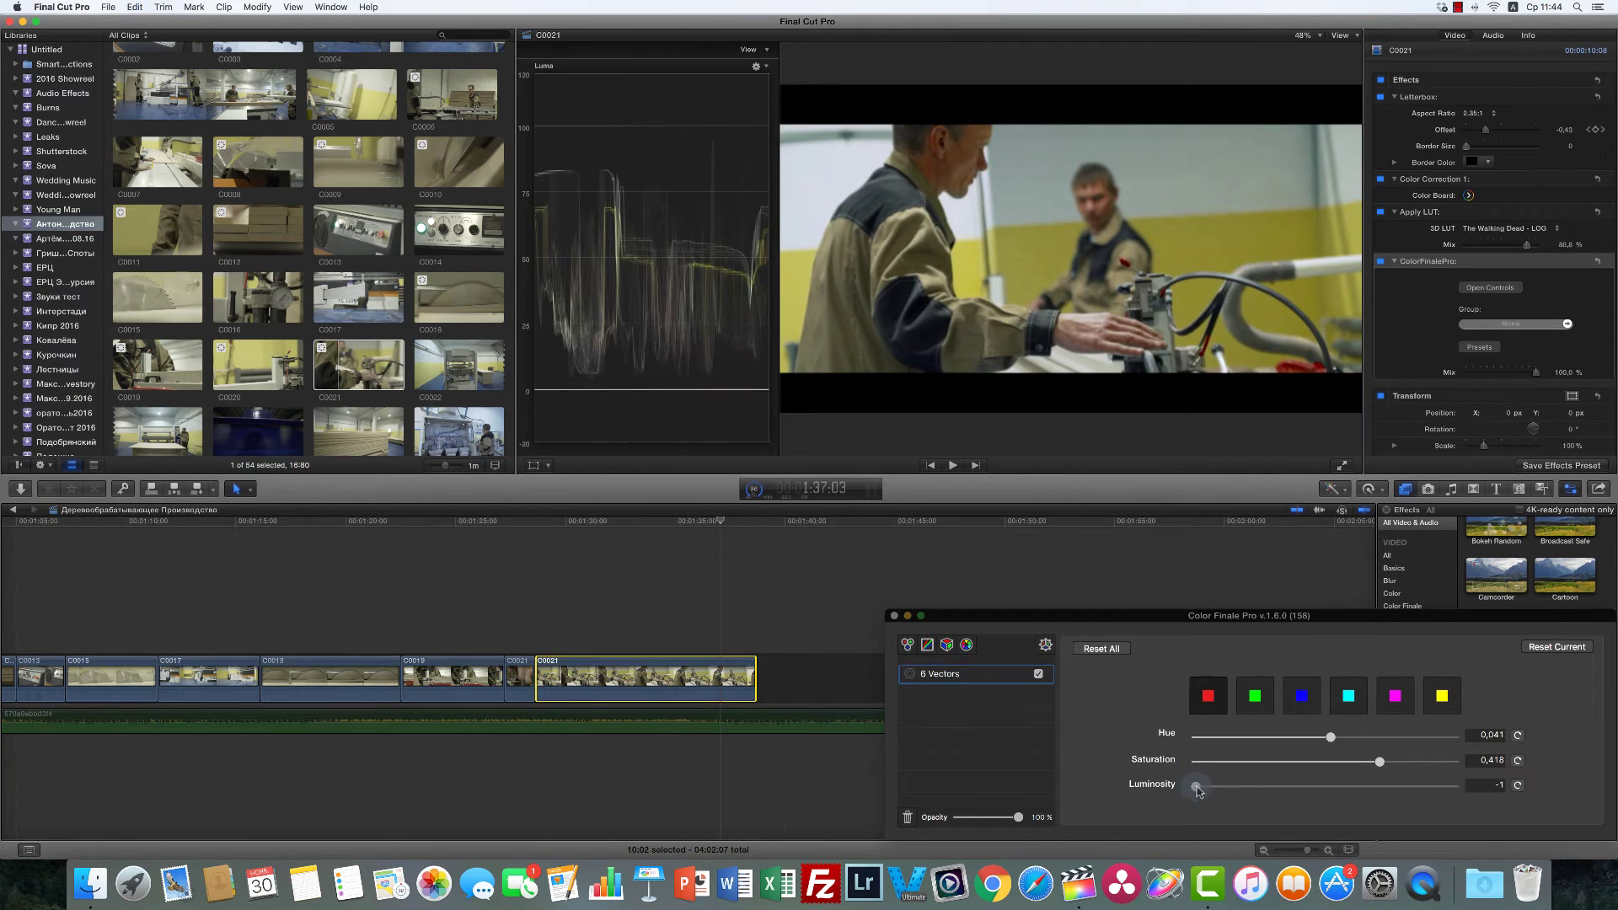
# Step: Set the red vector's luminosity to -0.17 and the yellow vector's luminosity to -0.079
pyautogui.moveTo(1195, 785); pyautogui.dragTo(1304, 789)
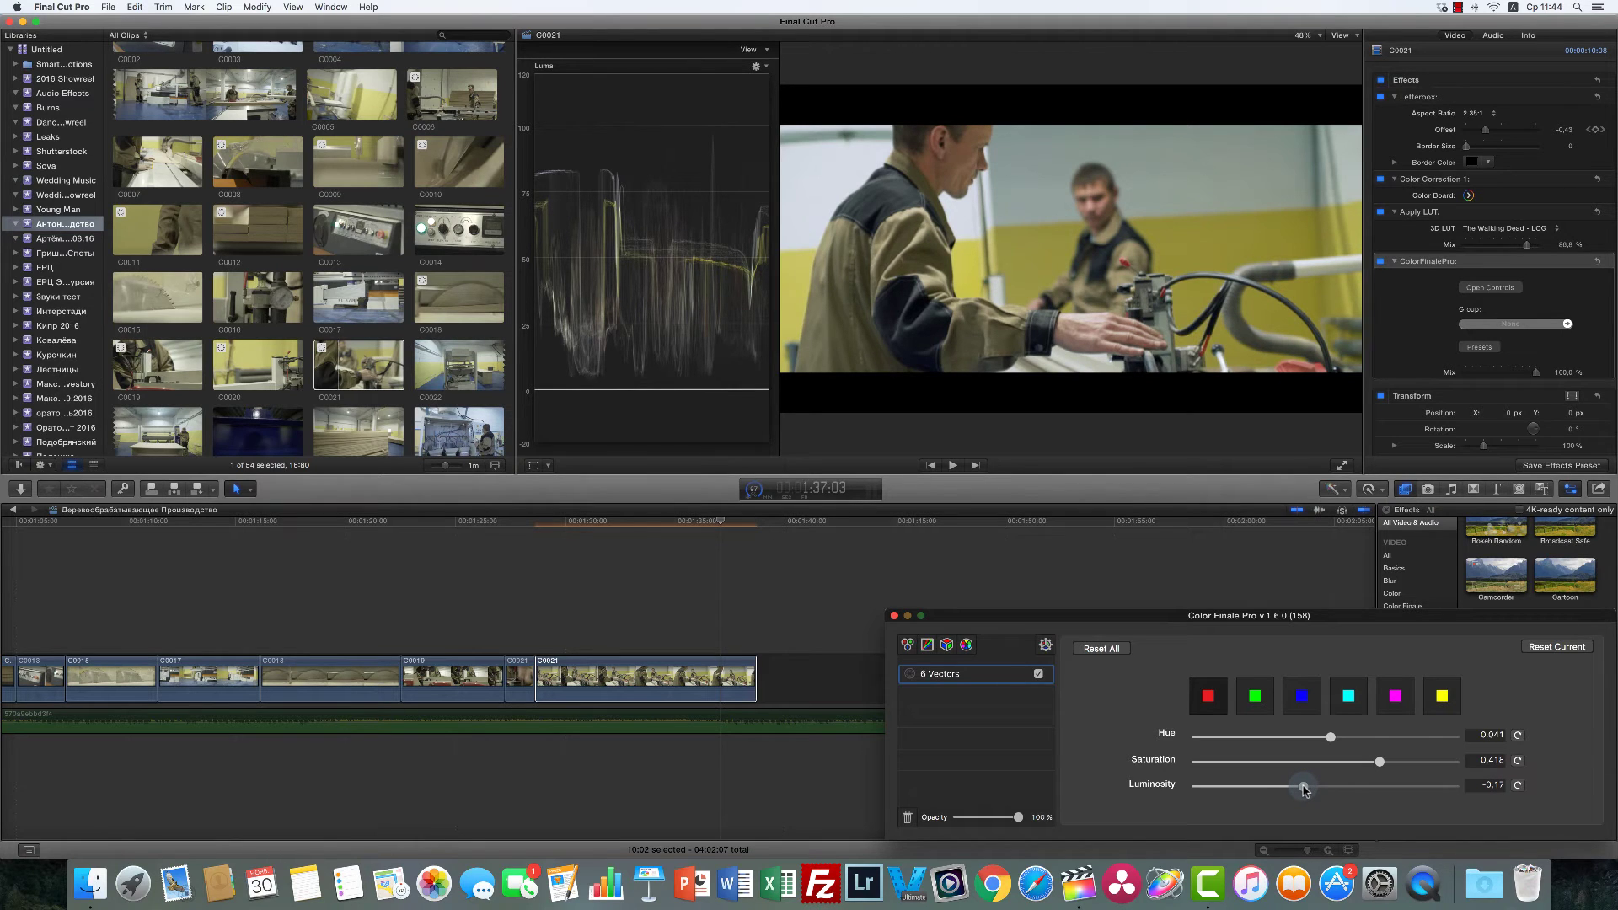
pyautogui.click(1446, 698)
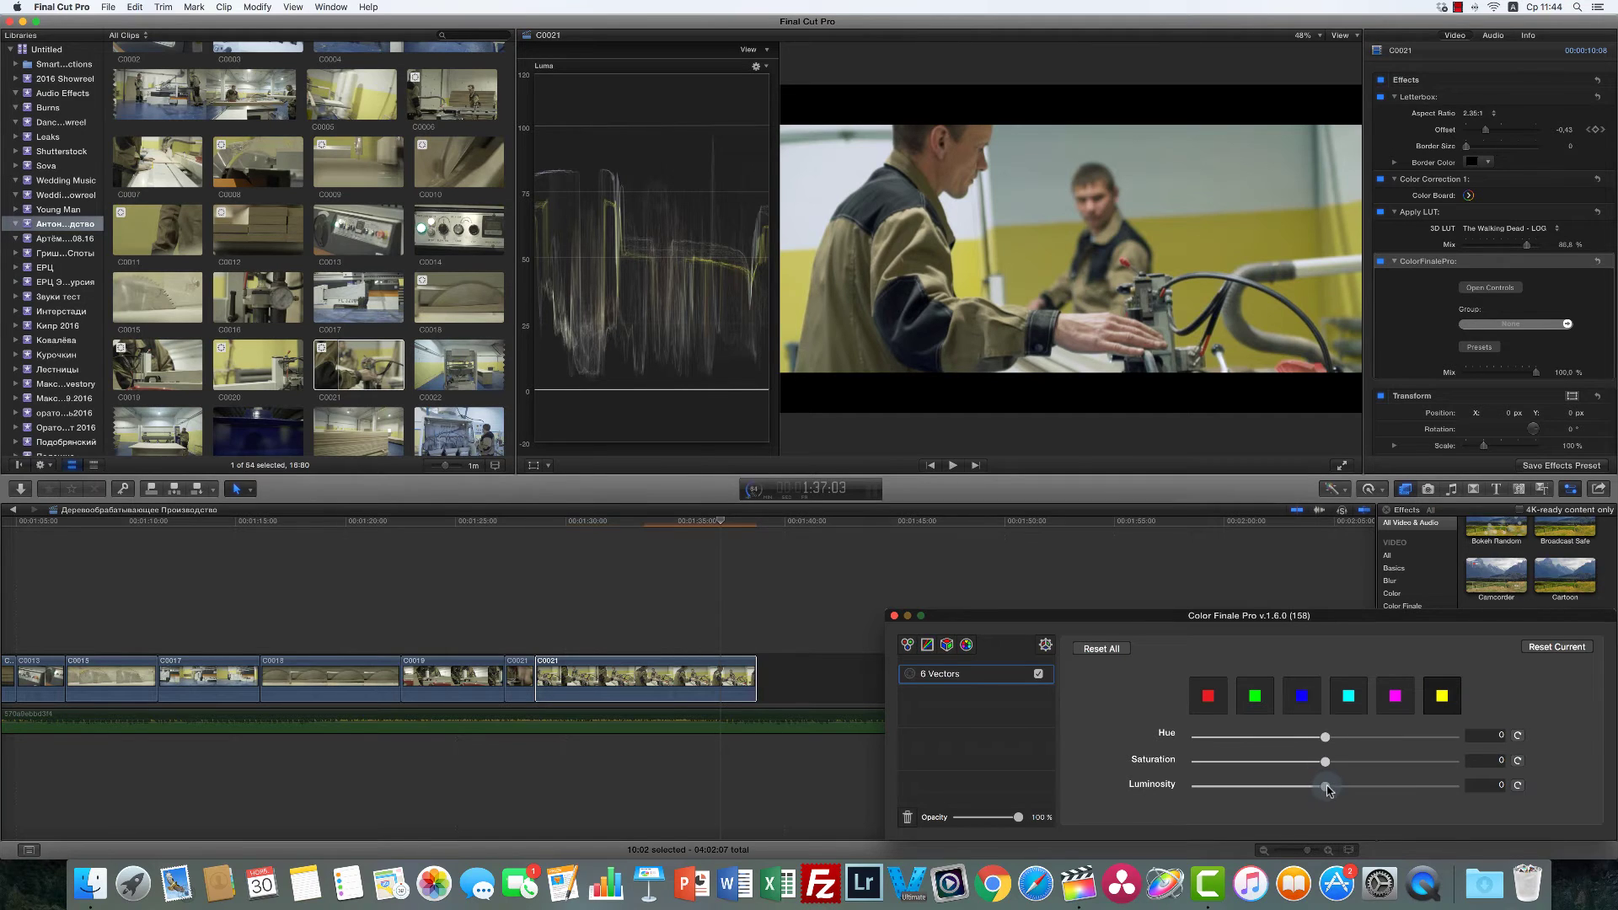
pyautogui.moveTo(1325, 787); pyautogui.dragTo(1319, 790)
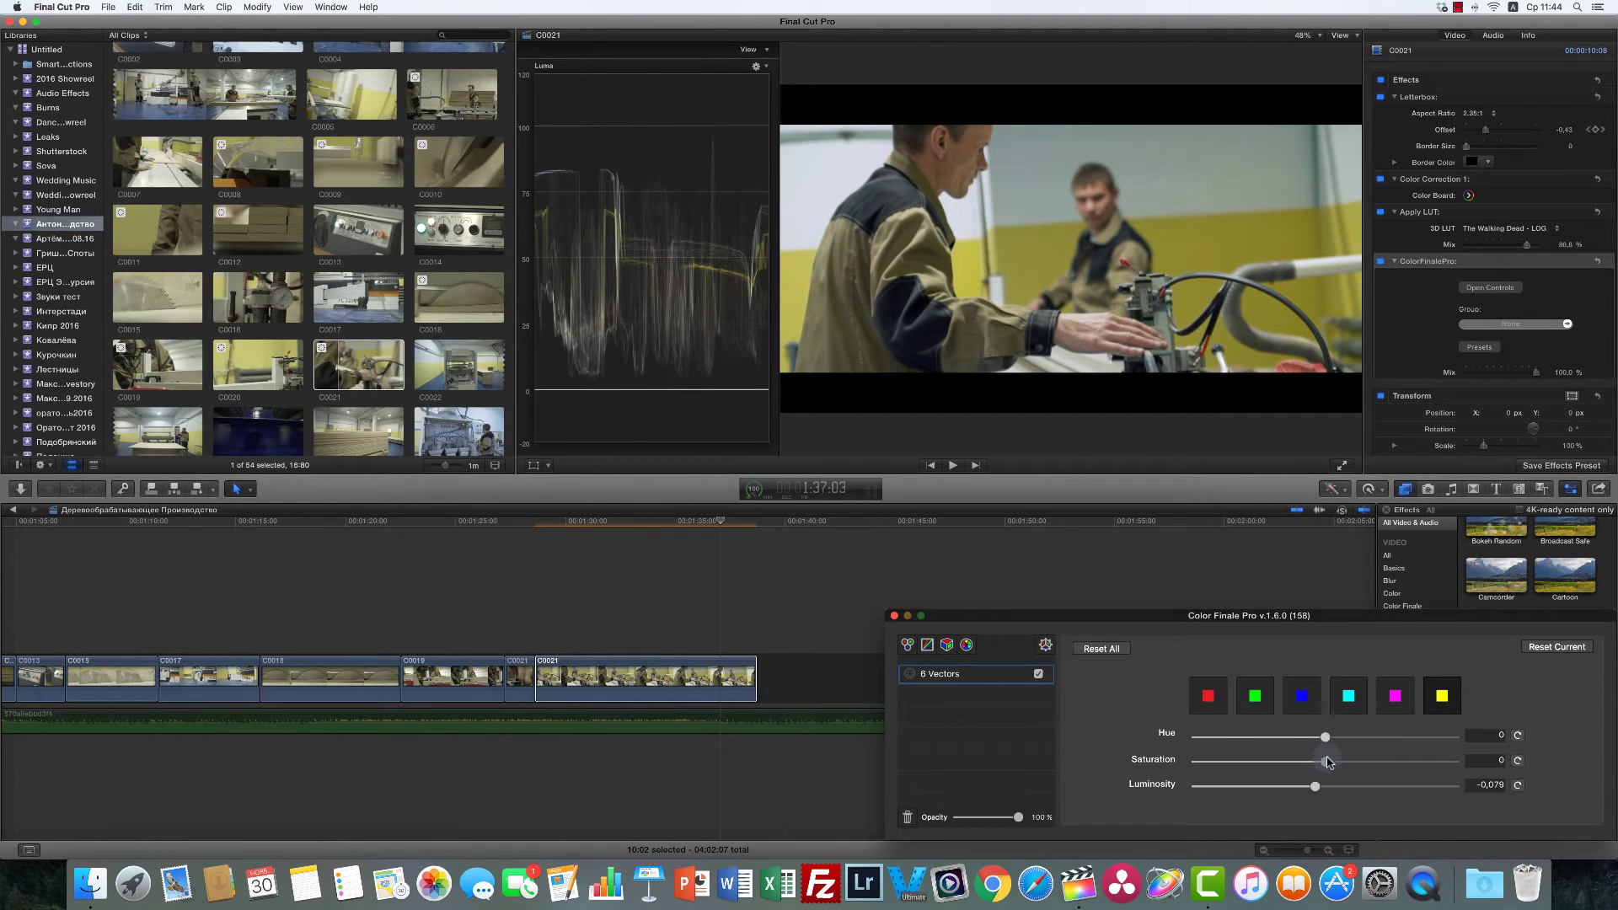
# Step: Try the yellow vector's hue at 1, settle it at -0.004 and close the Color Finale Pro window
pyautogui.moveTo(1323, 739); pyautogui.dragTo(1462, 745)
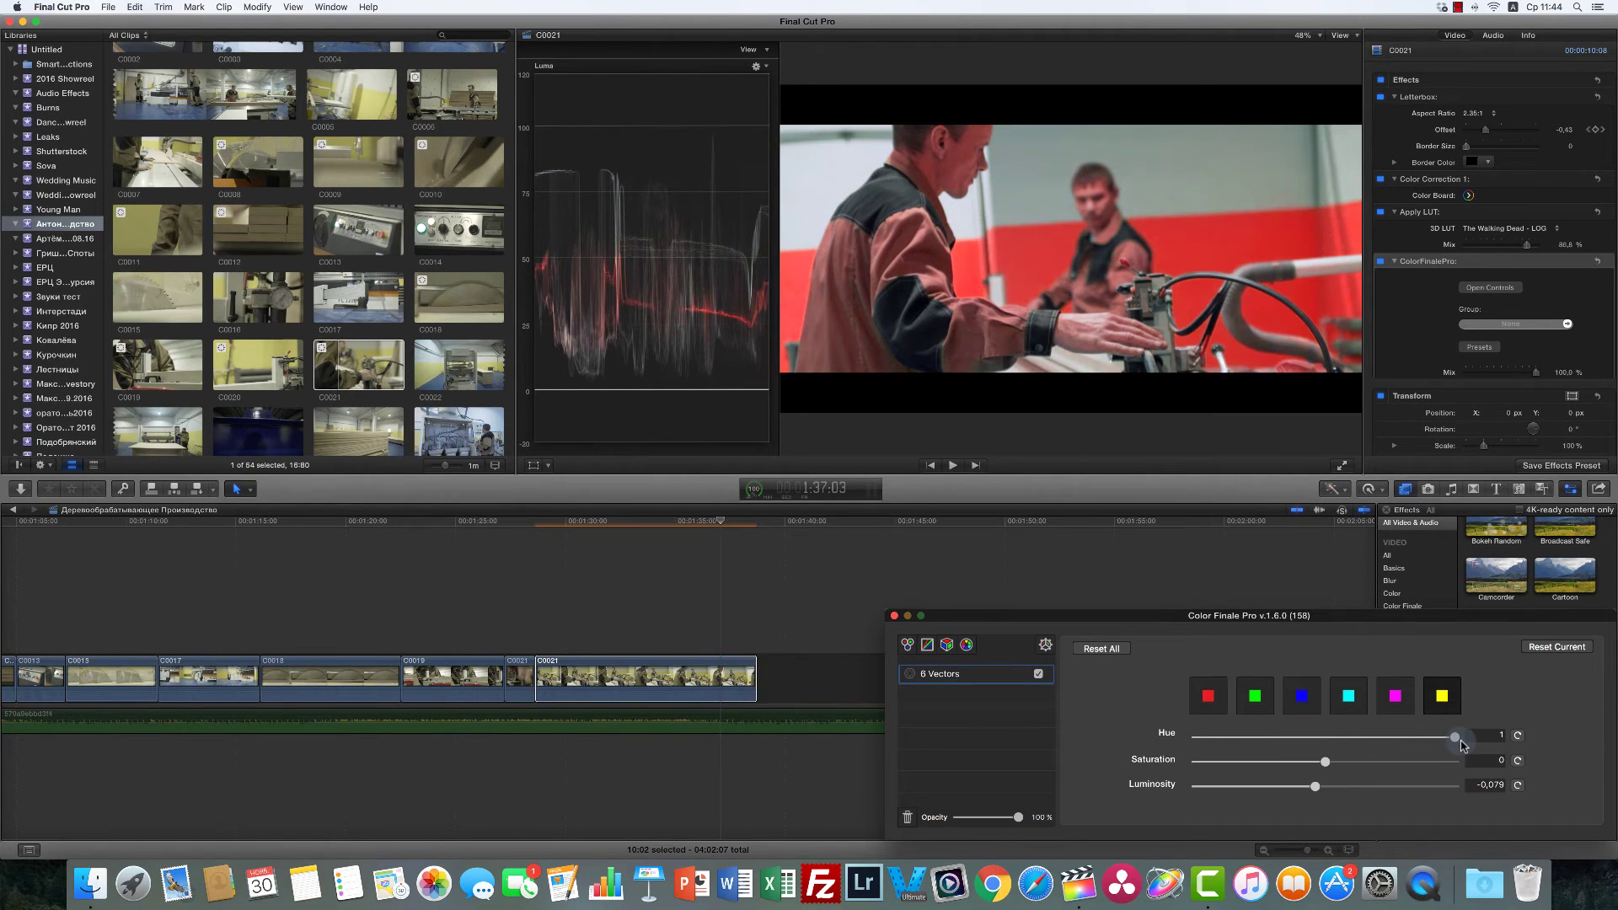
pyautogui.click(1516, 735)
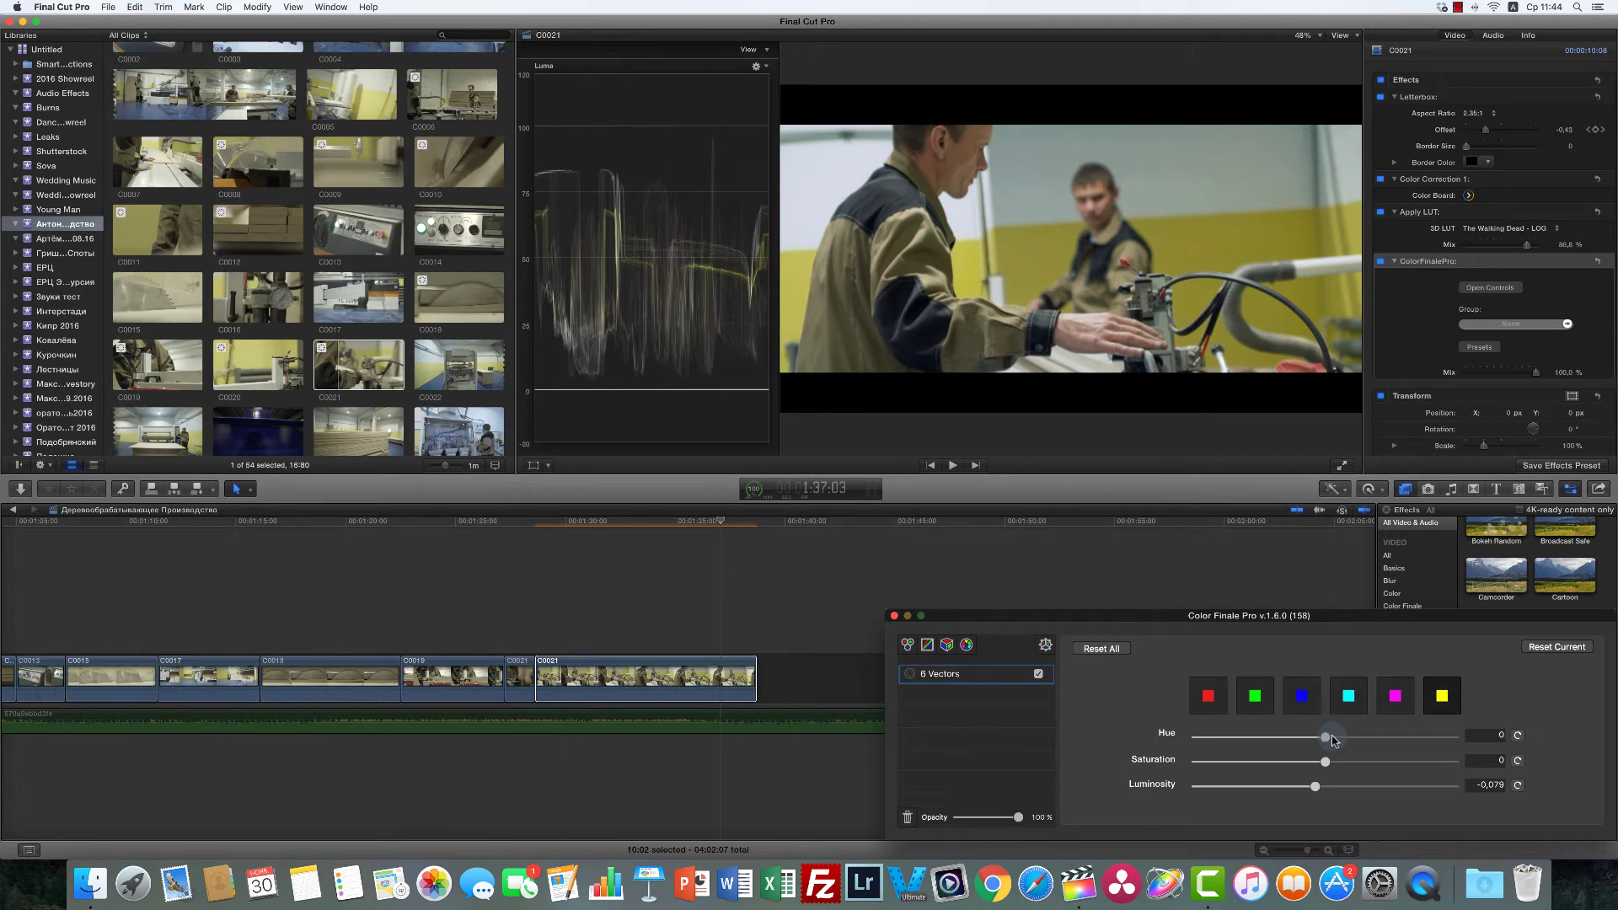
pyautogui.moveTo(1331, 739); pyautogui.dragTo(1328, 741)
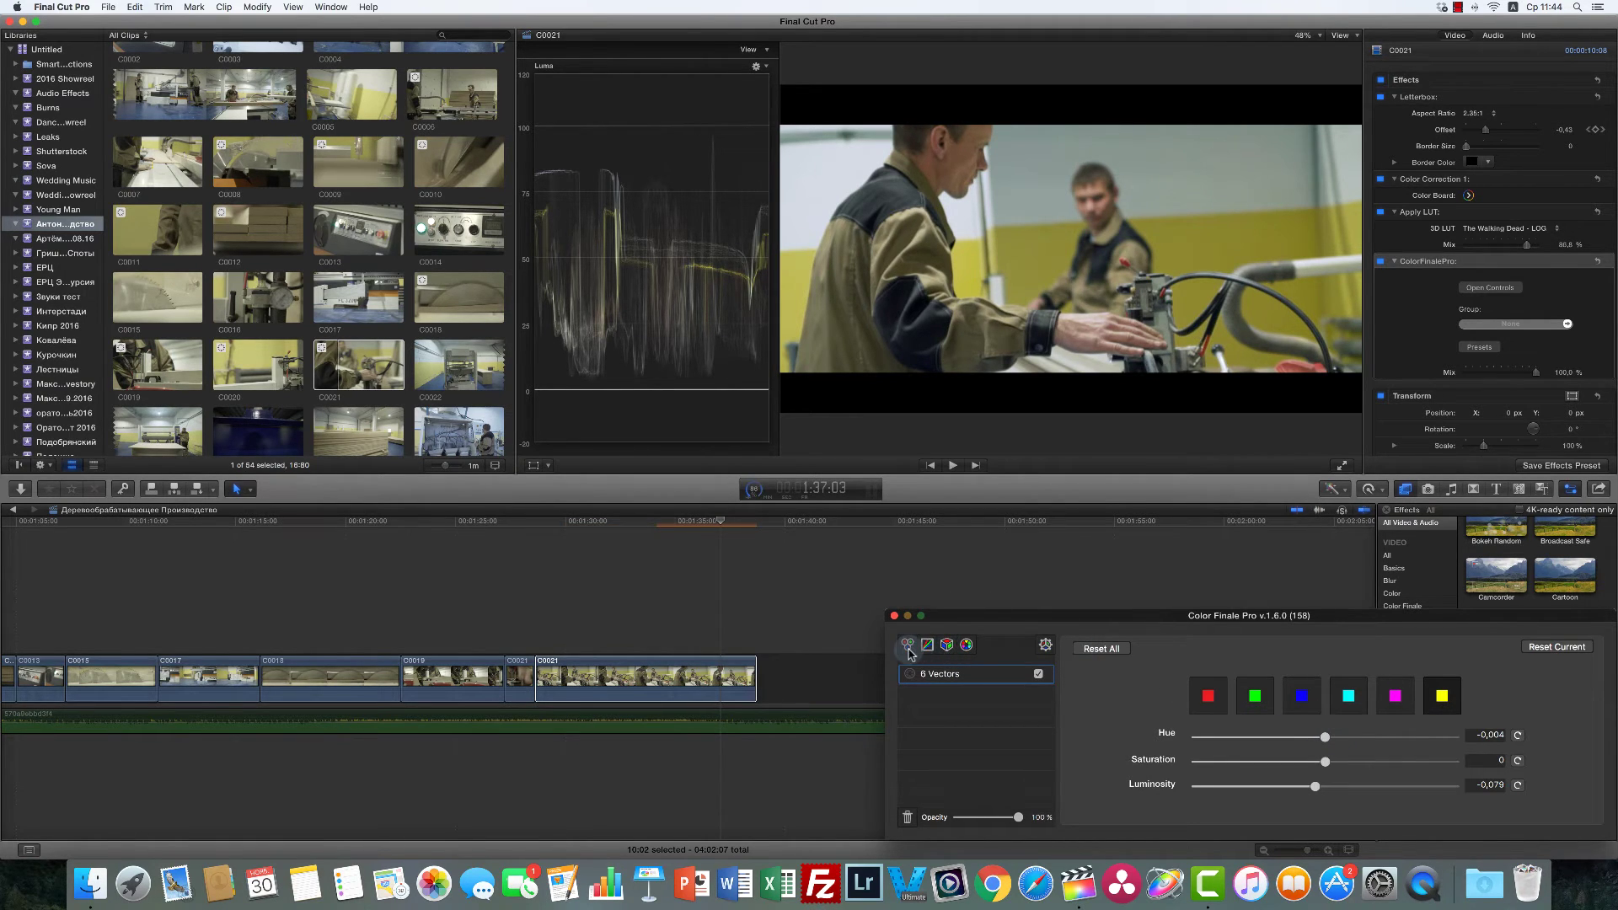
pyautogui.click(894, 619)
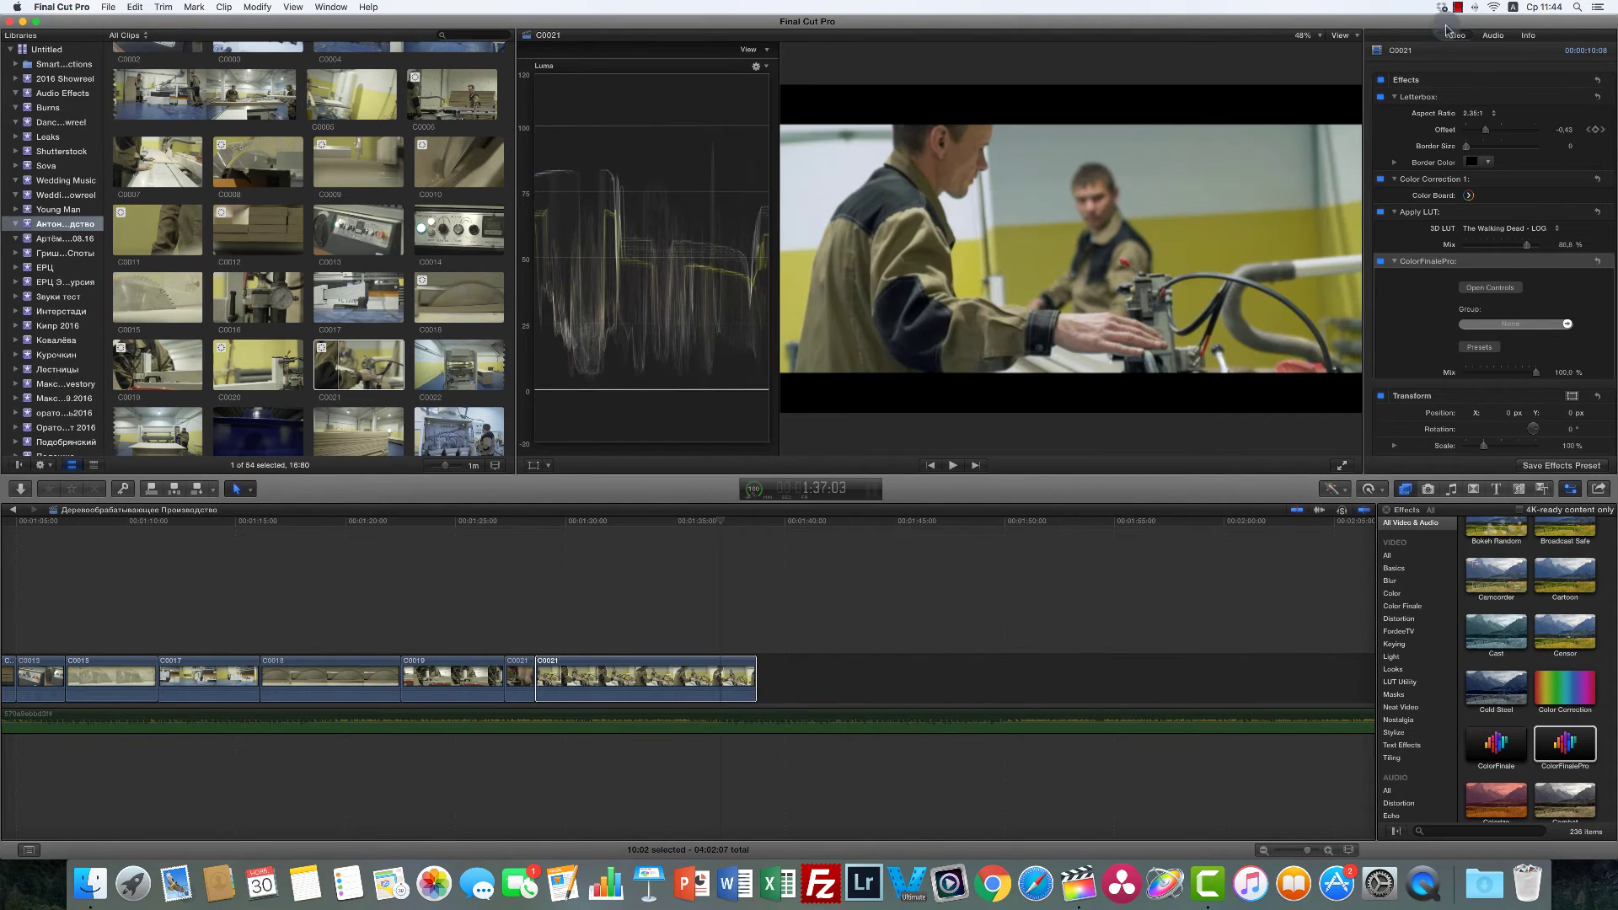
# Step: Compare the workers' shot with all its effects off and on, and with only the Letterbox switched off
pyautogui.click(1380, 92)
pyautogui.click(1381, 82)
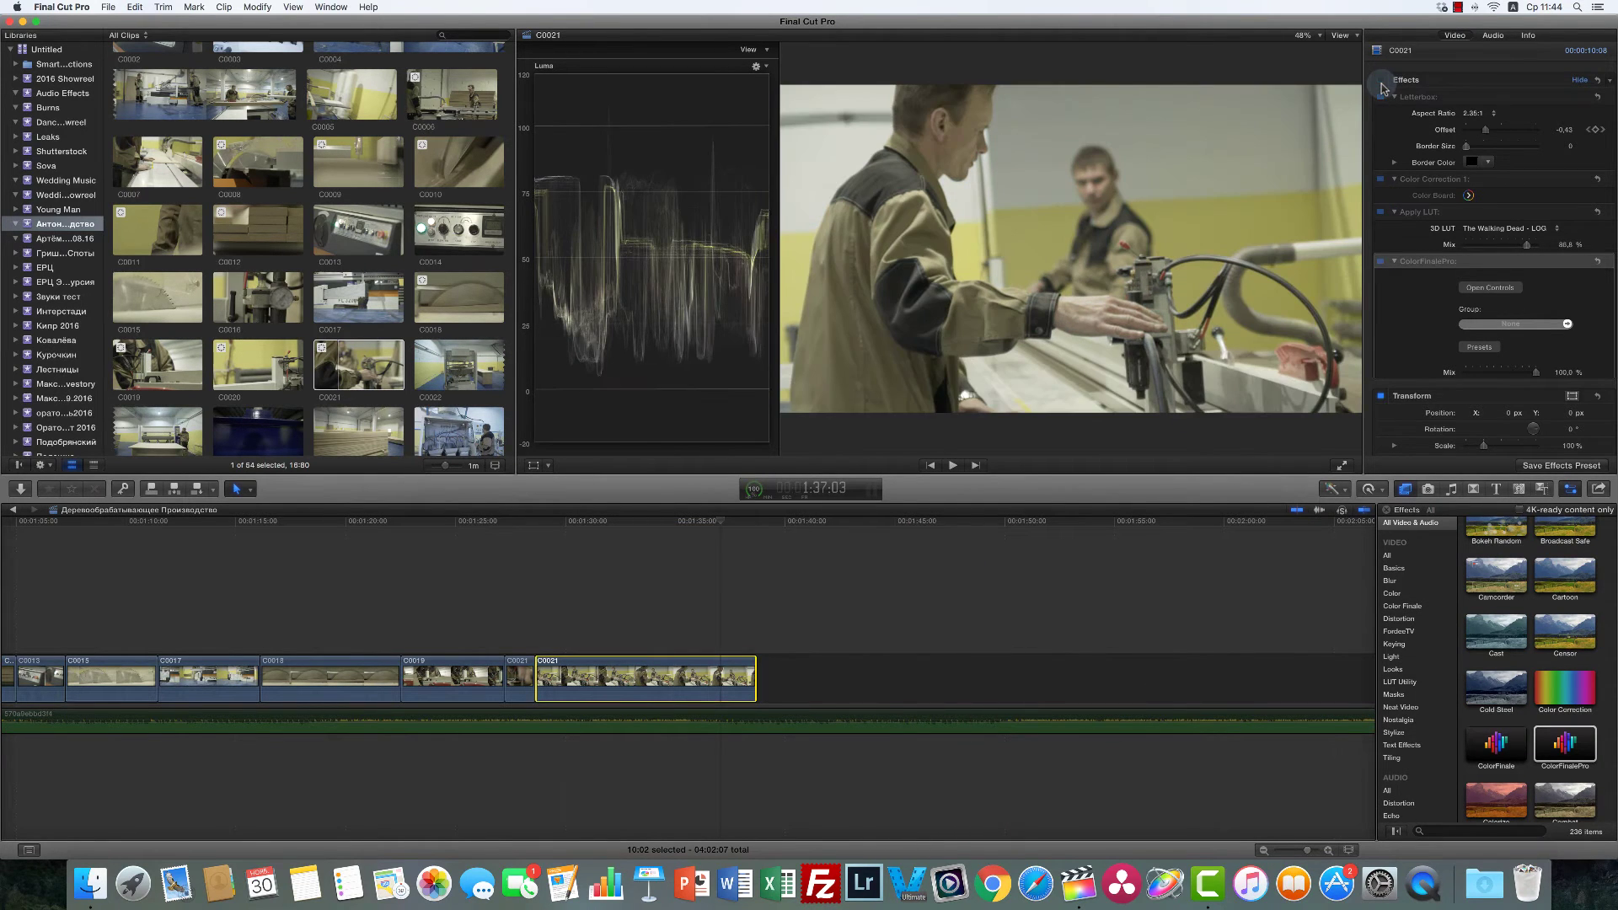
pyautogui.click(1381, 82)
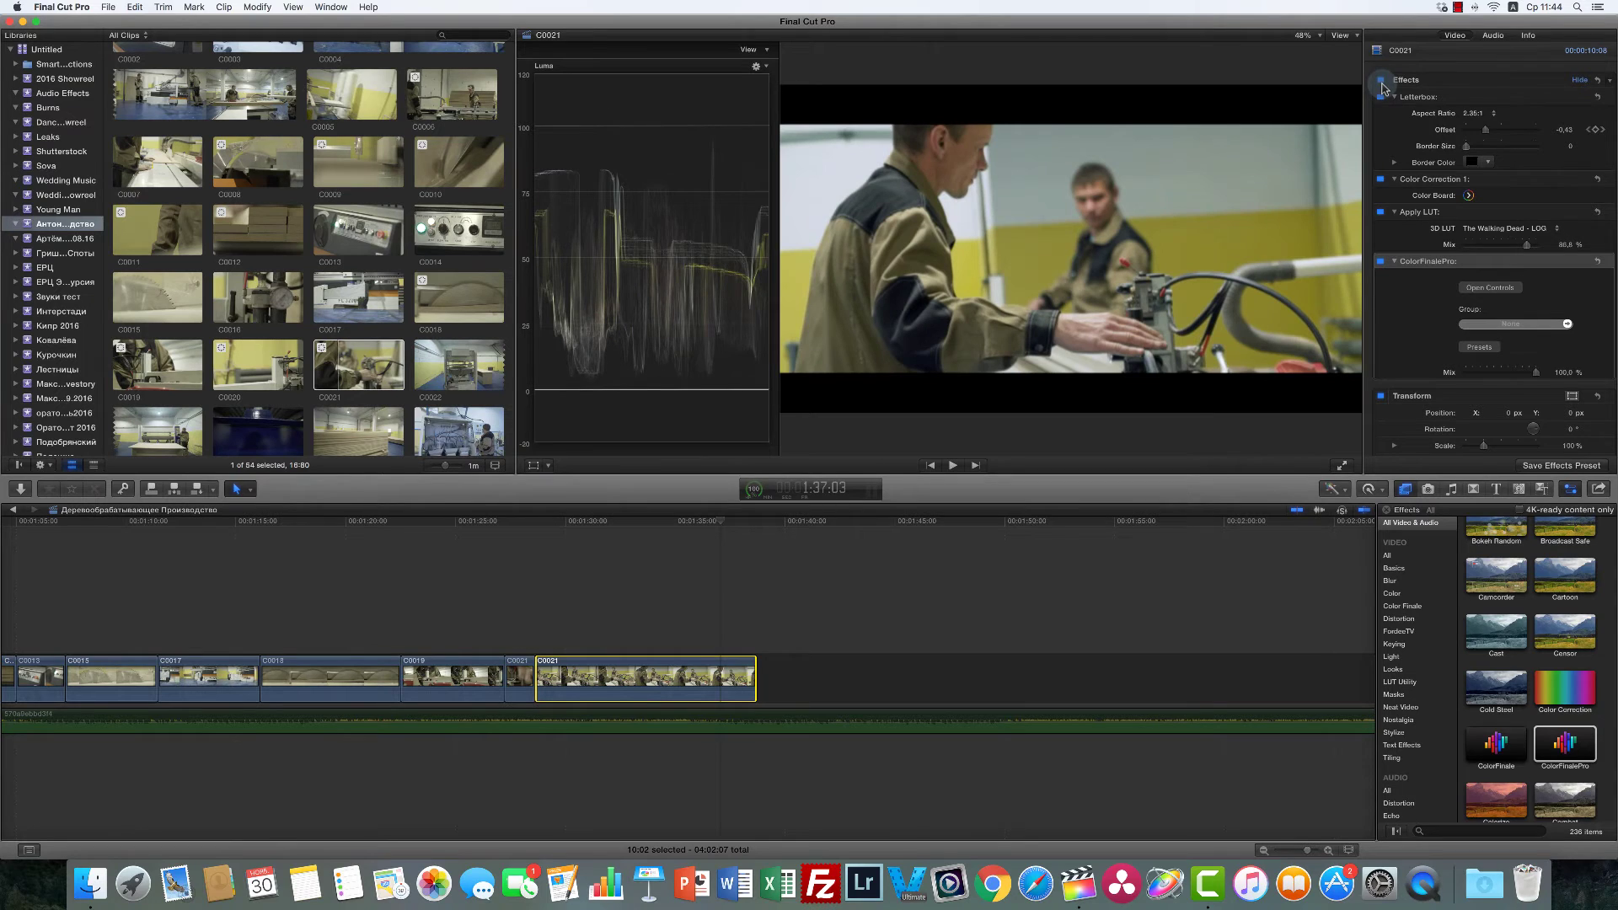
pyautogui.click(1381, 95)
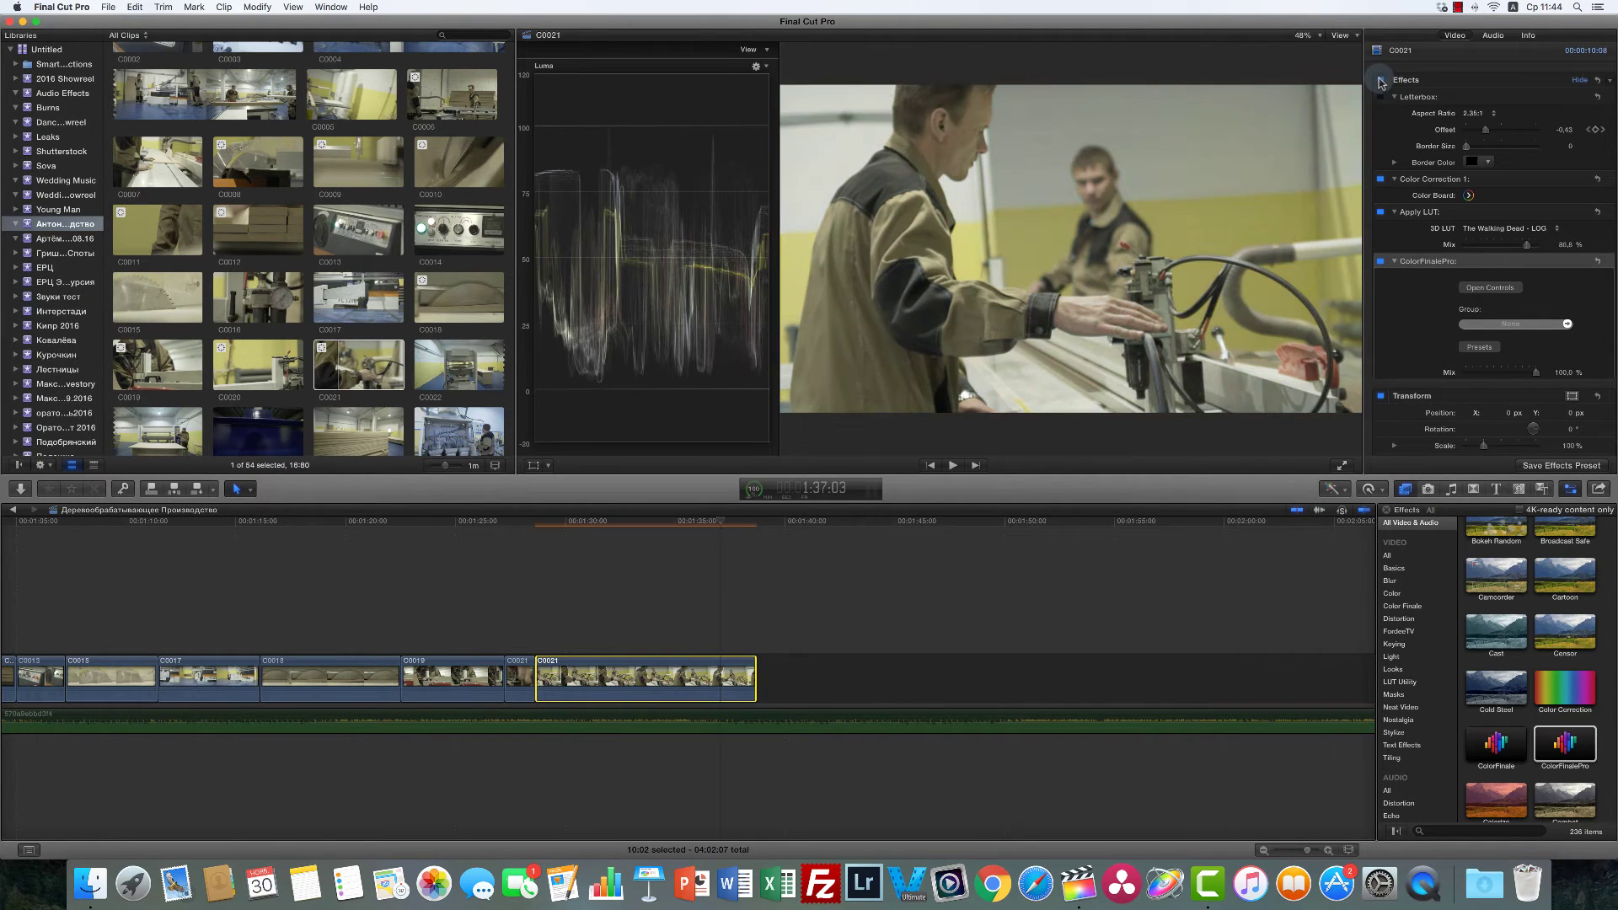
pyautogui.click(1381, 82)
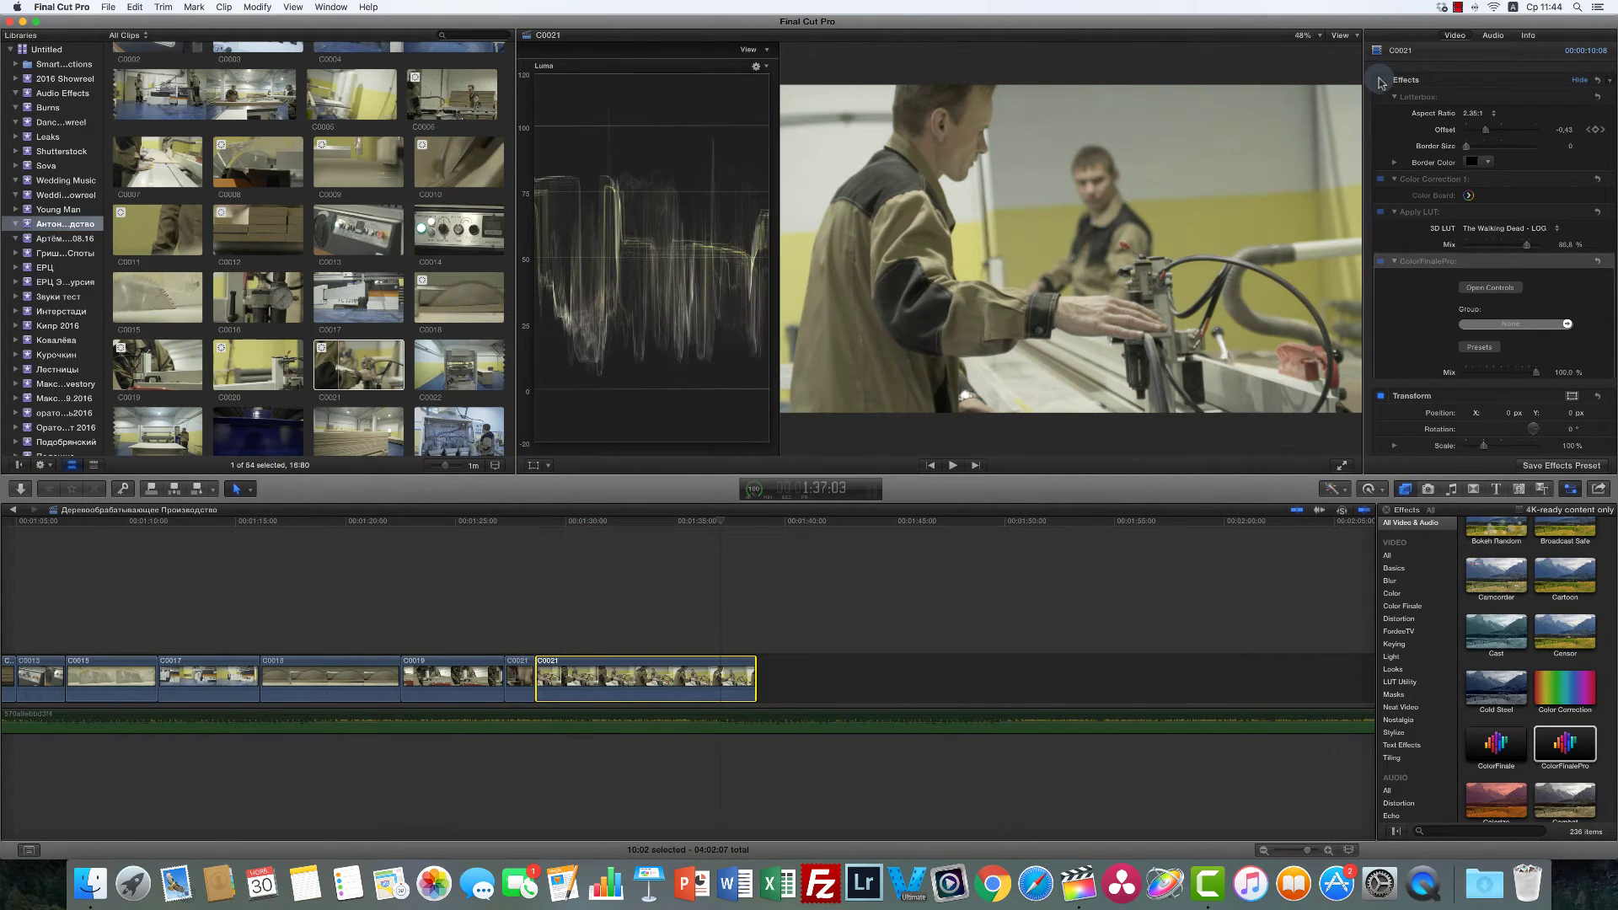
pyautogui.click(1381, 82)
pyautogui.click(1380, 96)
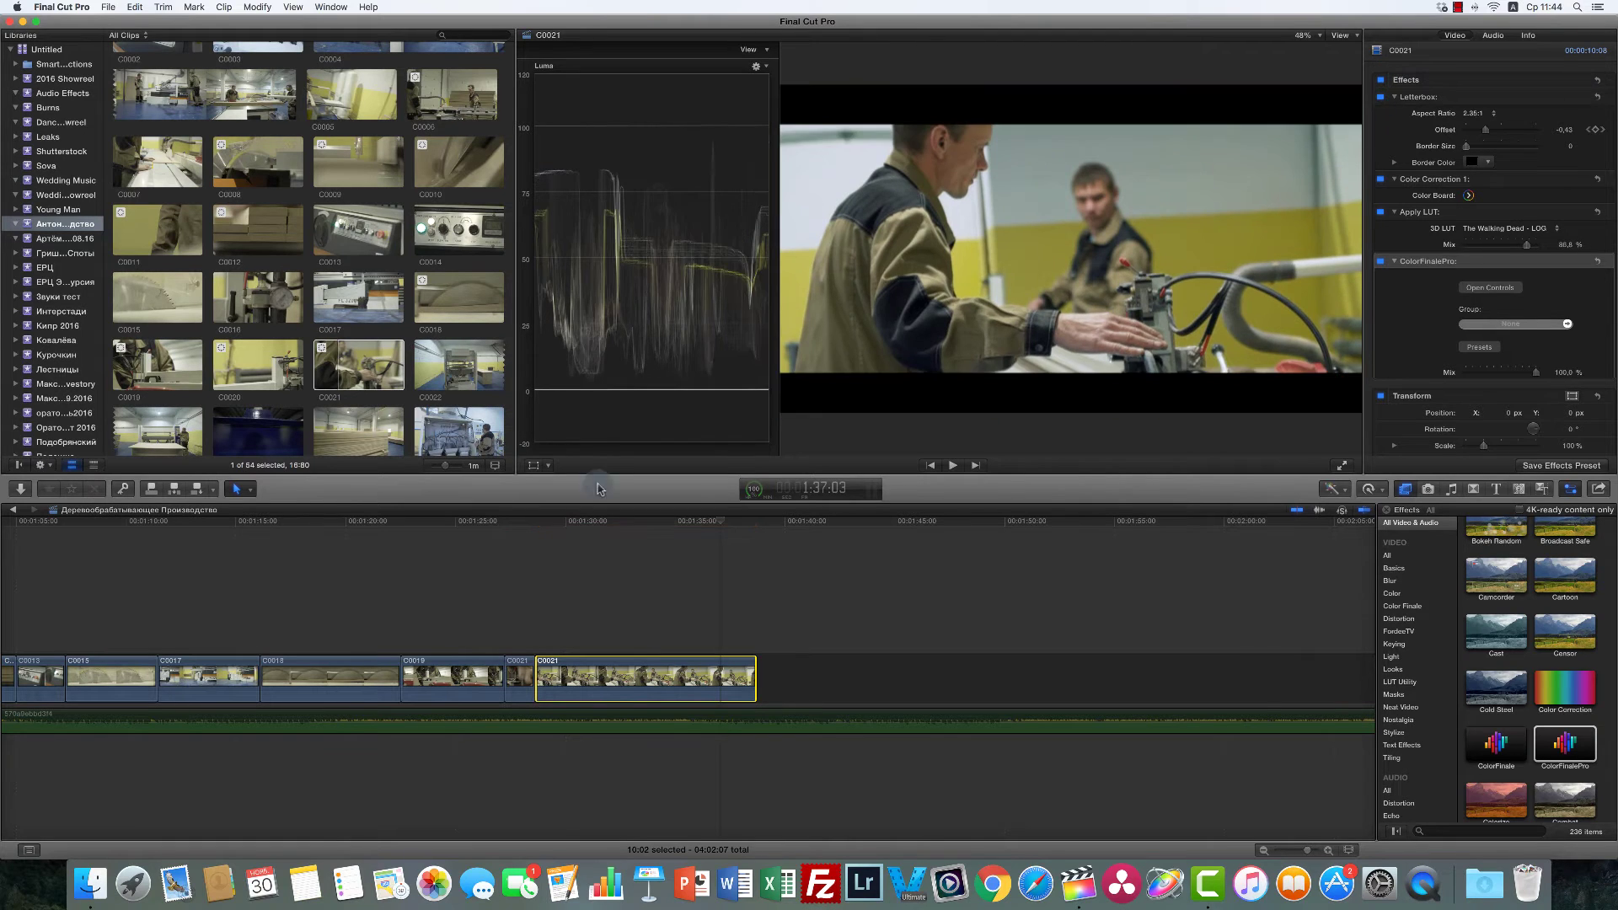
# Step: Play the end of the graded workers' shot and park the playhead on it at 1:38:01
pyautogui.press('space')
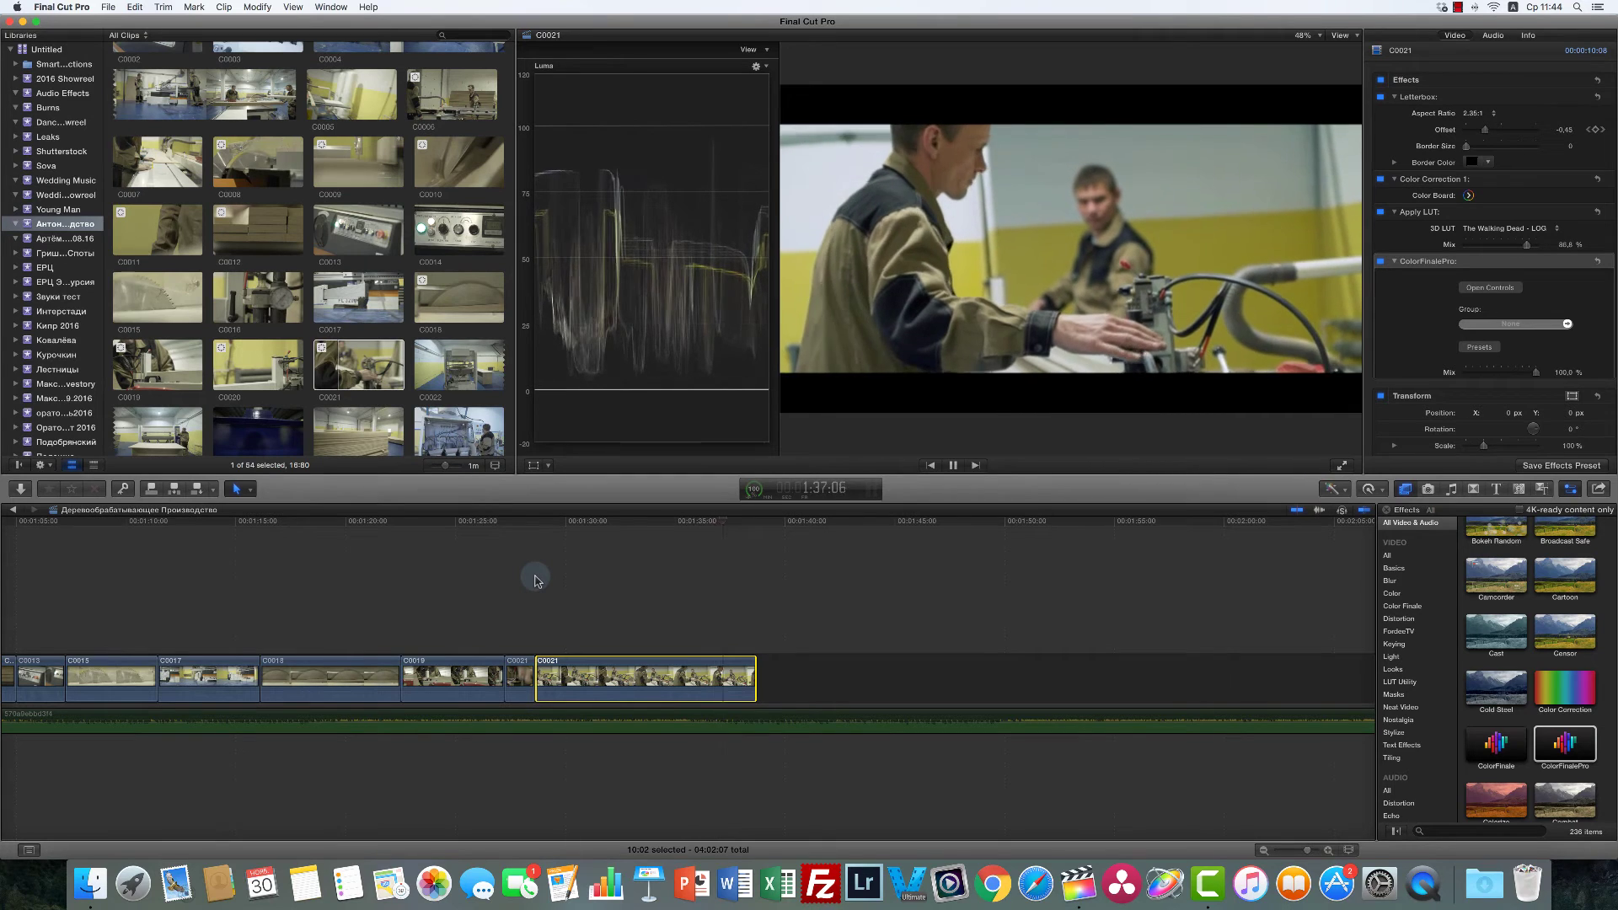
pyautogui.press('space')
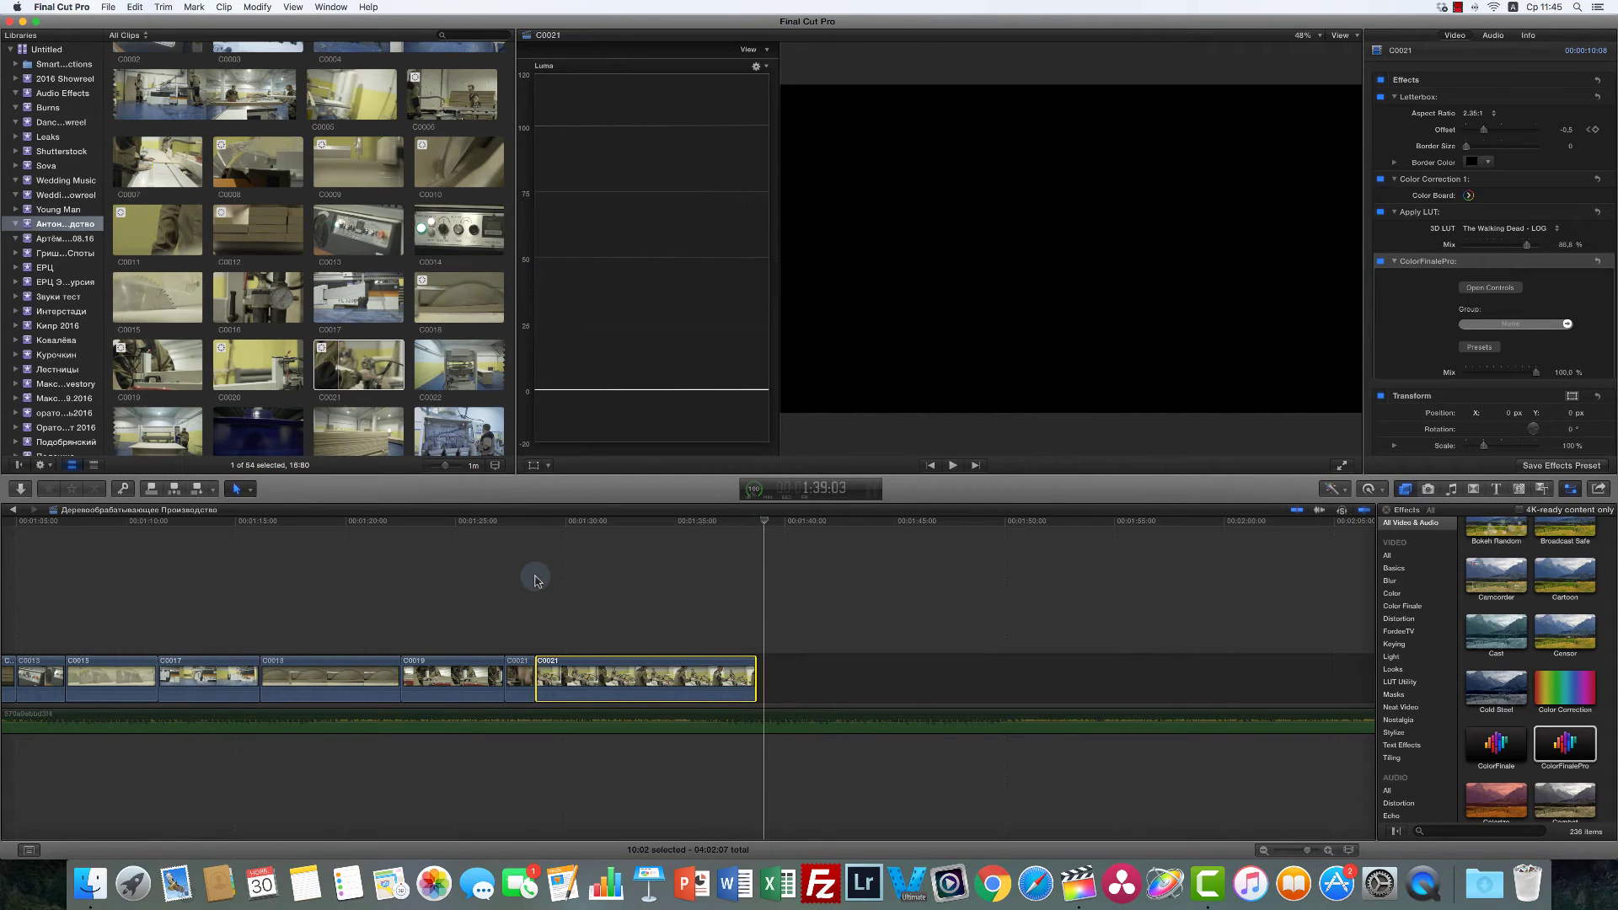
pyautogui.press('p')
pyautogui.click(730, 572)
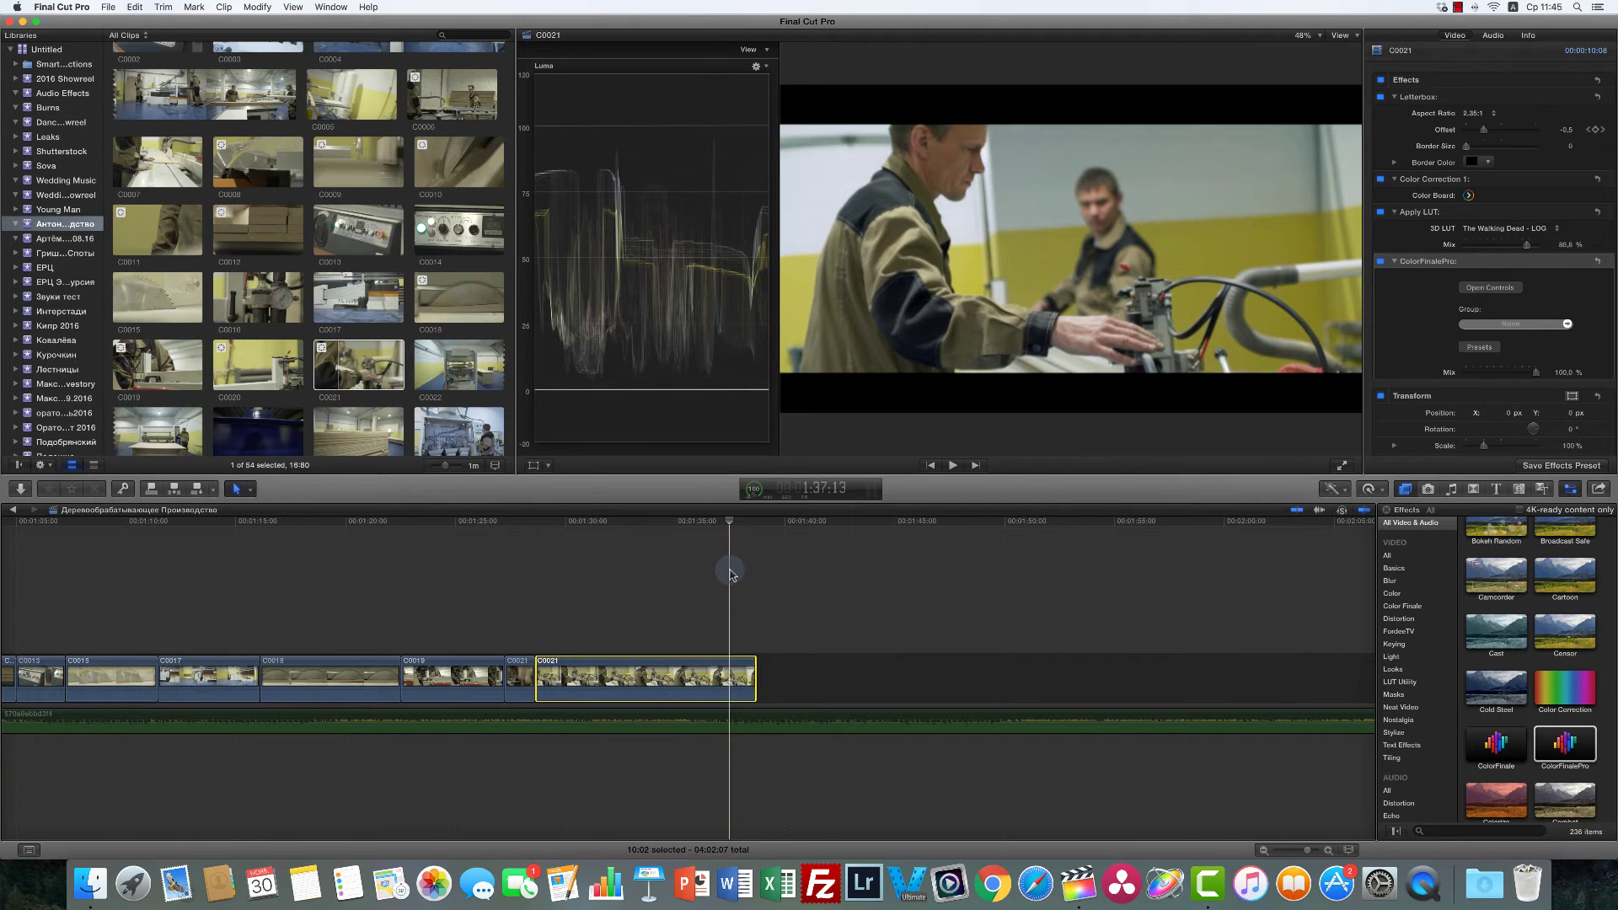
pyautogui.press('a')
pyautogui.click(740, 523)
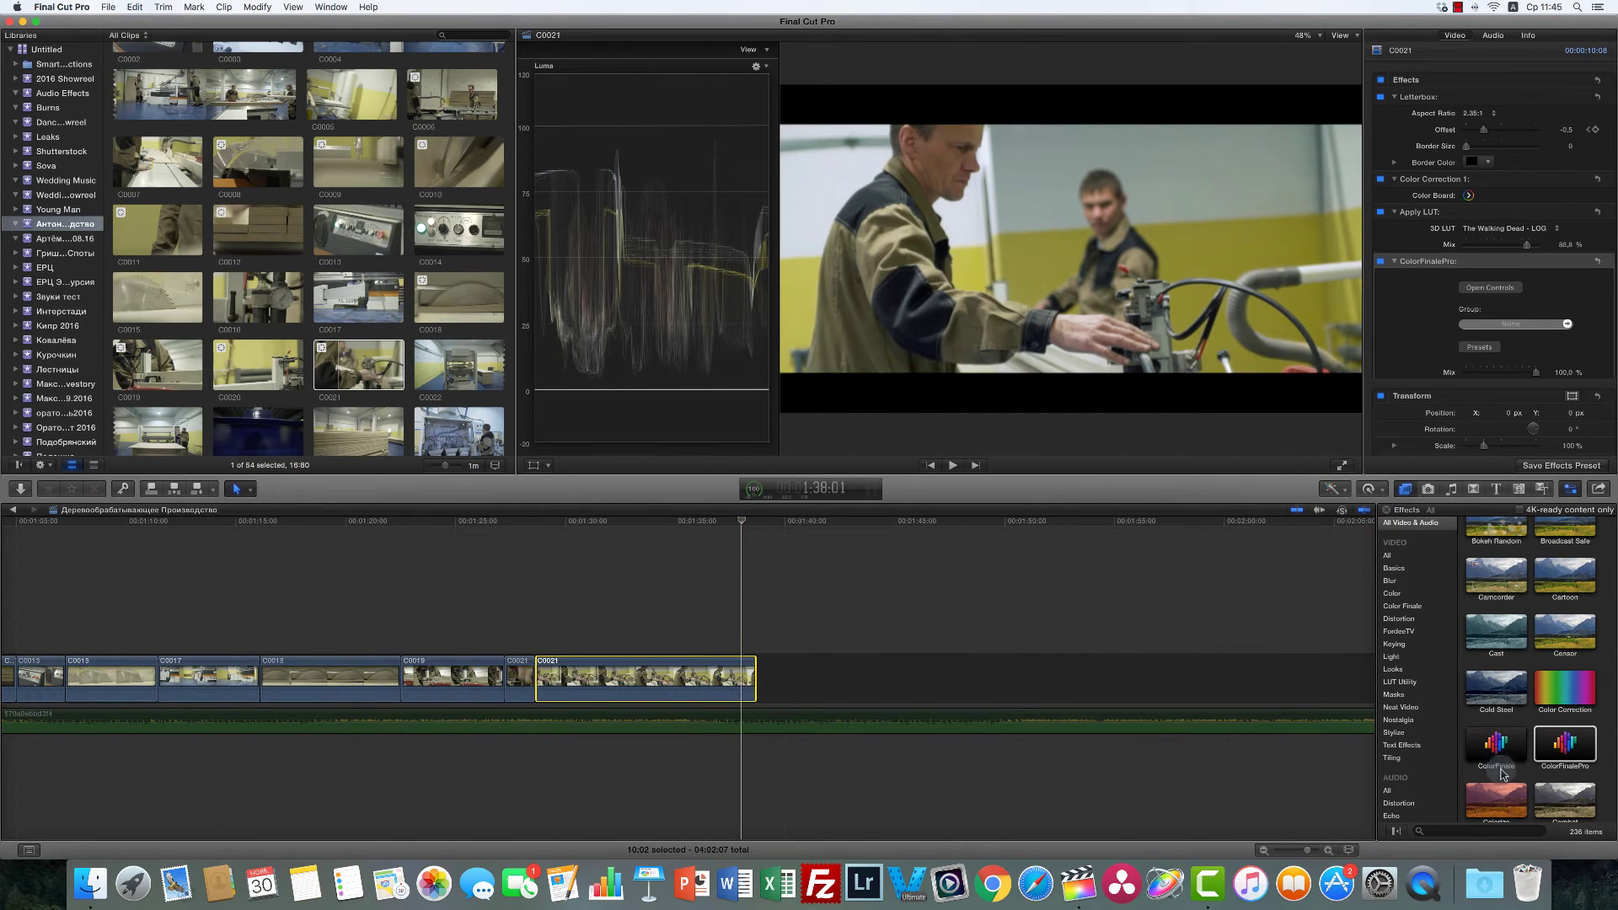
# Step: Search the effects for "shar" and apply the Sharpen effect to the workers' shot
pyautogui.click(1482, 831)
pyautogui.write('sha')
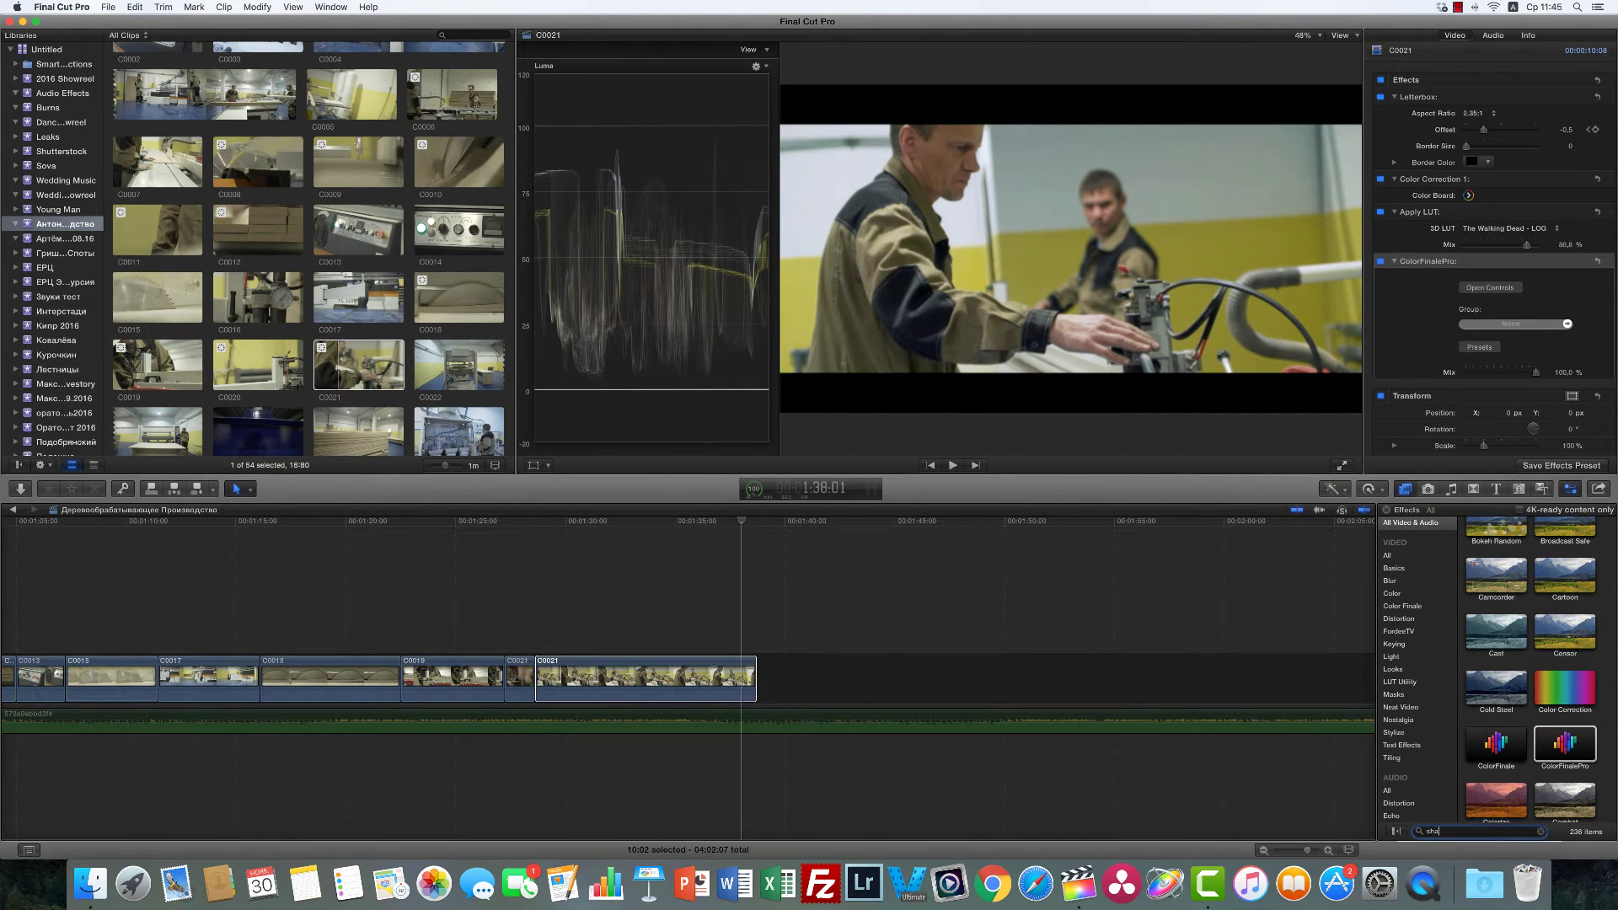
pyautogui.write('r')
pyautogui.click(1496, 546)
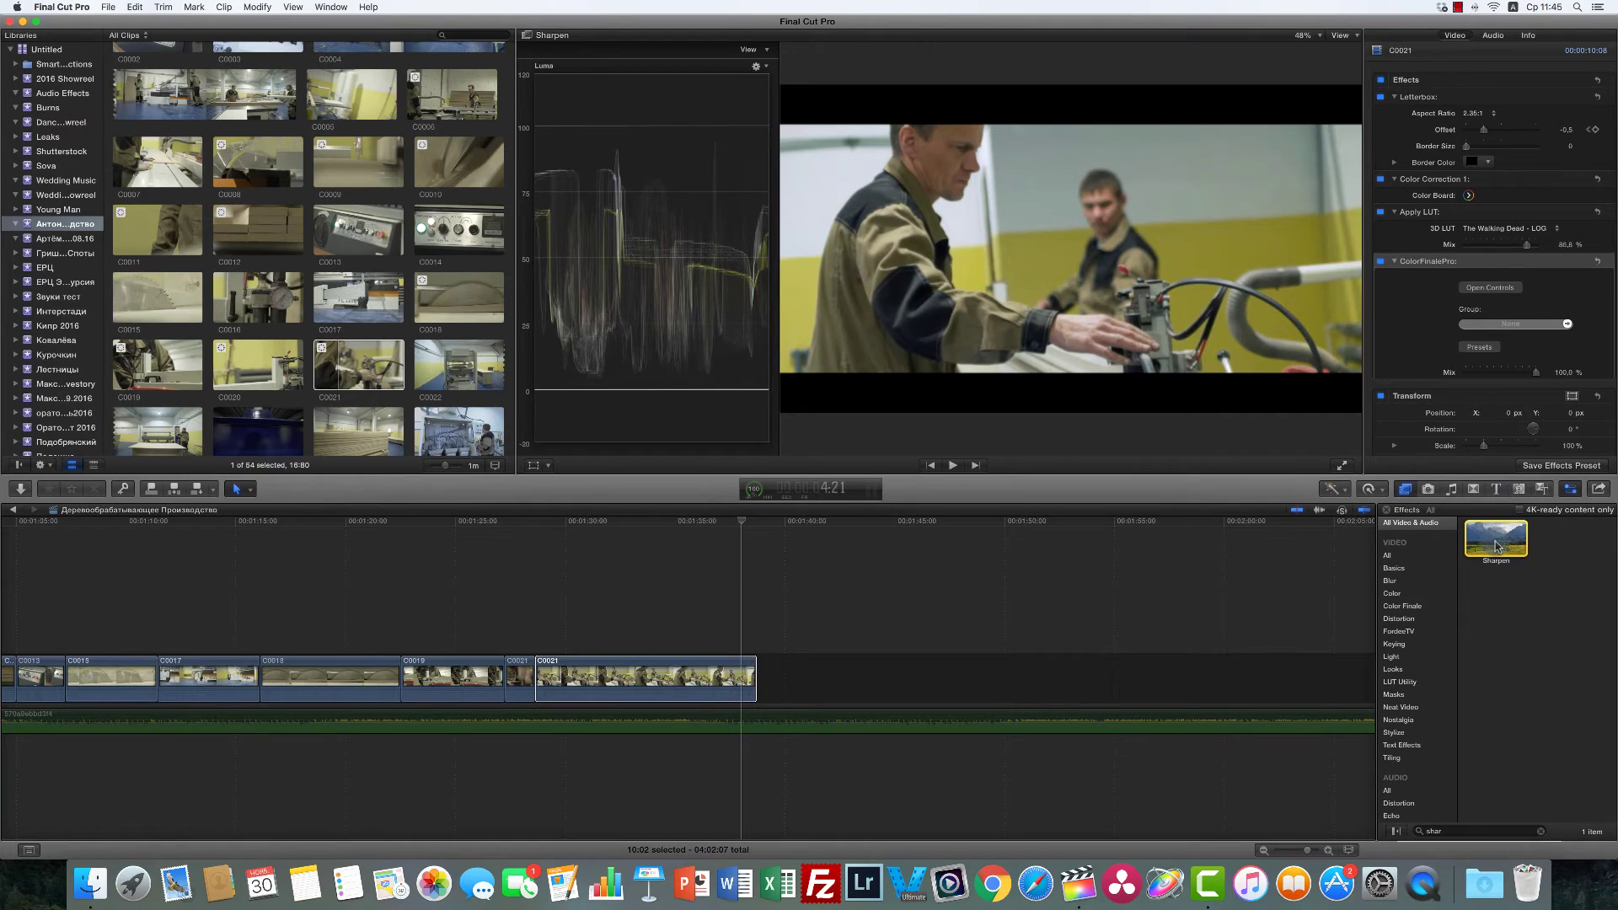
pyautogui.doubleClick(1496, 546)
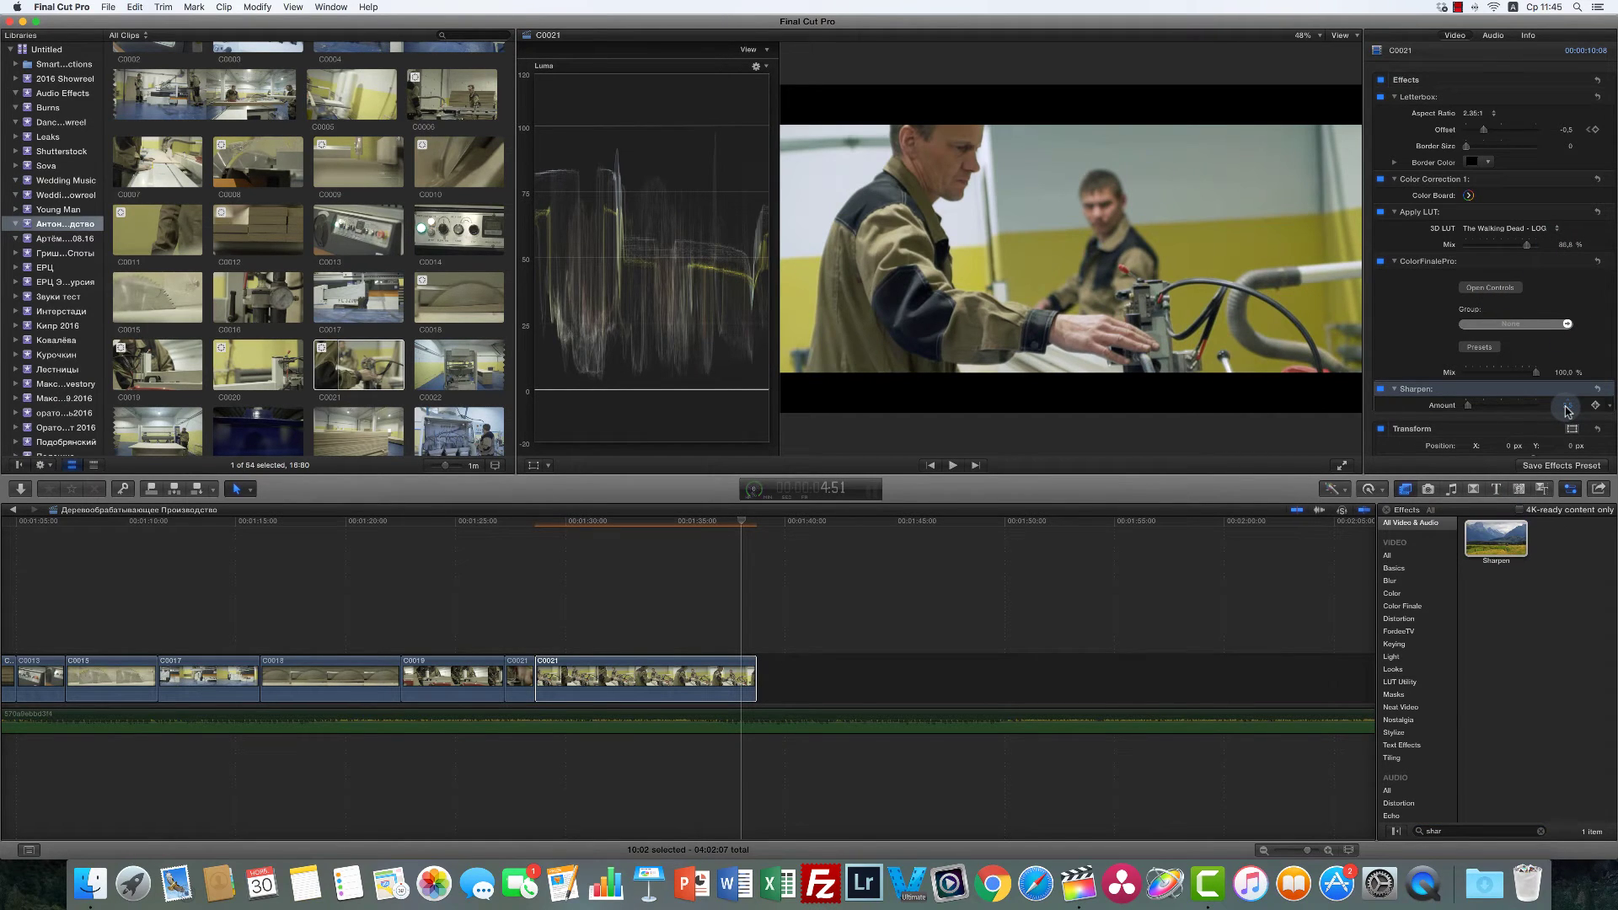
# Step: Find Reduce Noise v4 with "noi", apply it as the first effect on the workers' shot and open its options window
pyautogui.click(1541, 832)
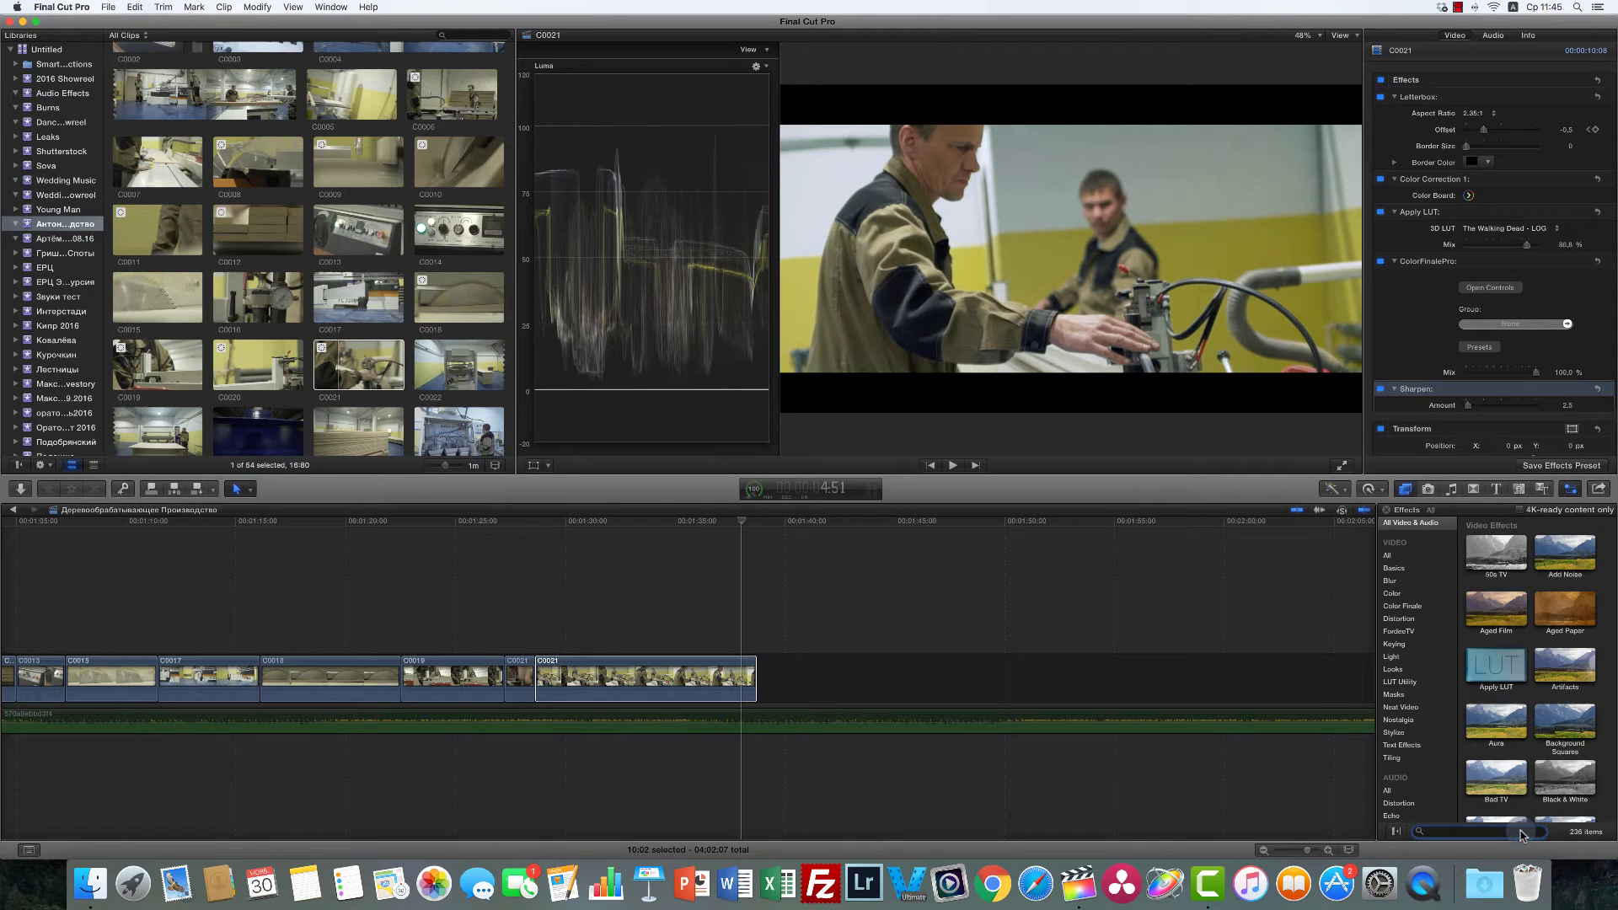
pyautogui.write('noi')
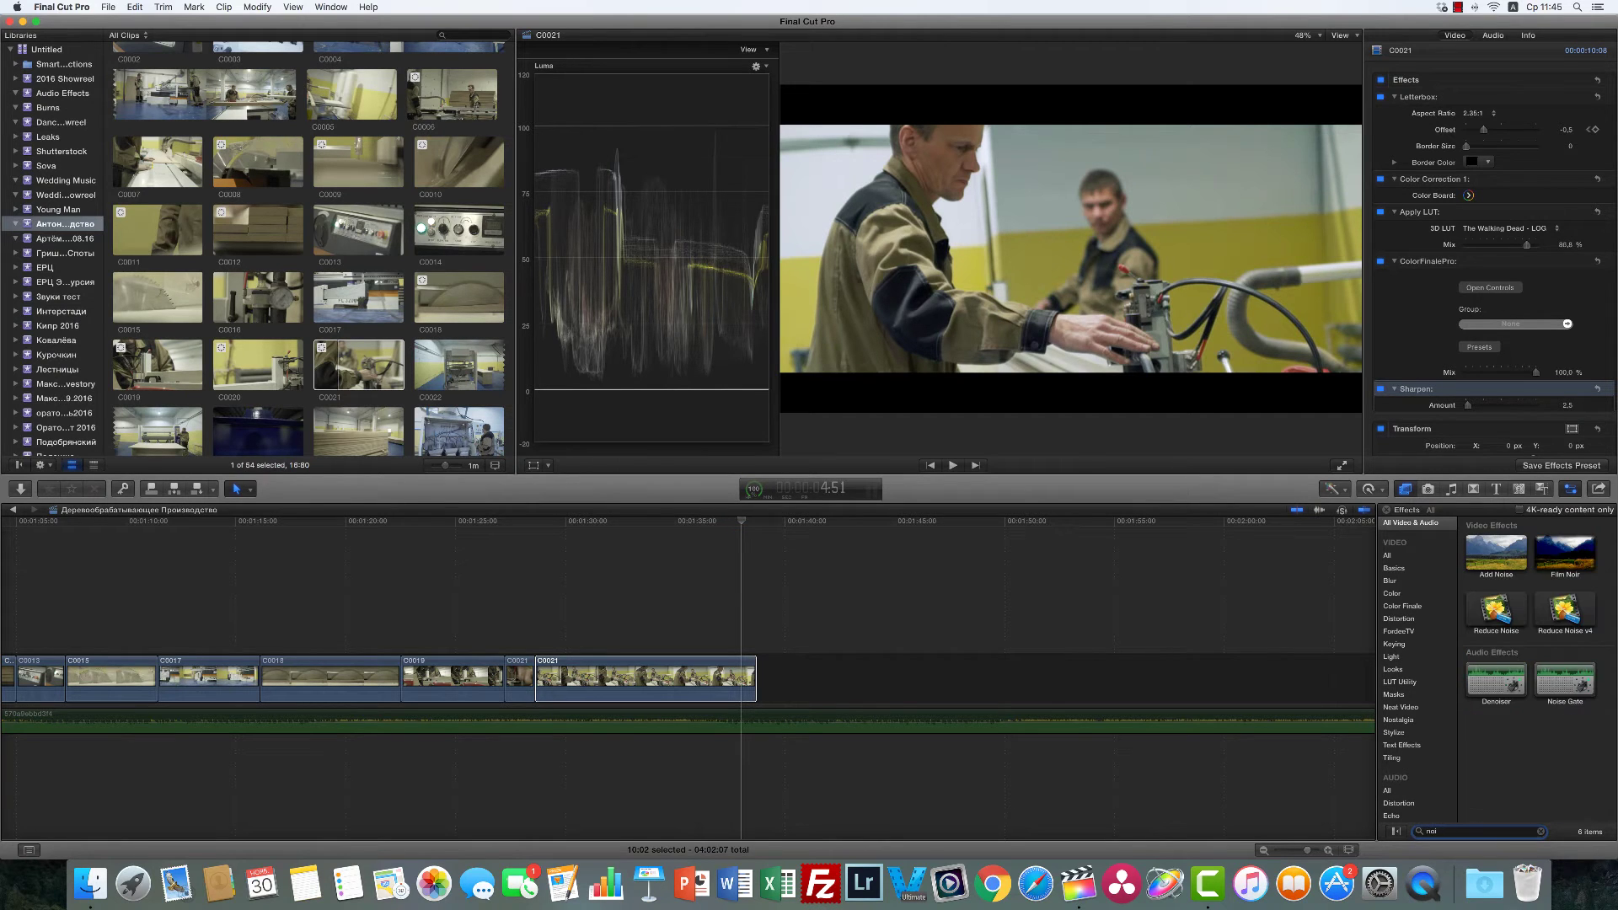
pyautogui.doubleClick(1565, 608)
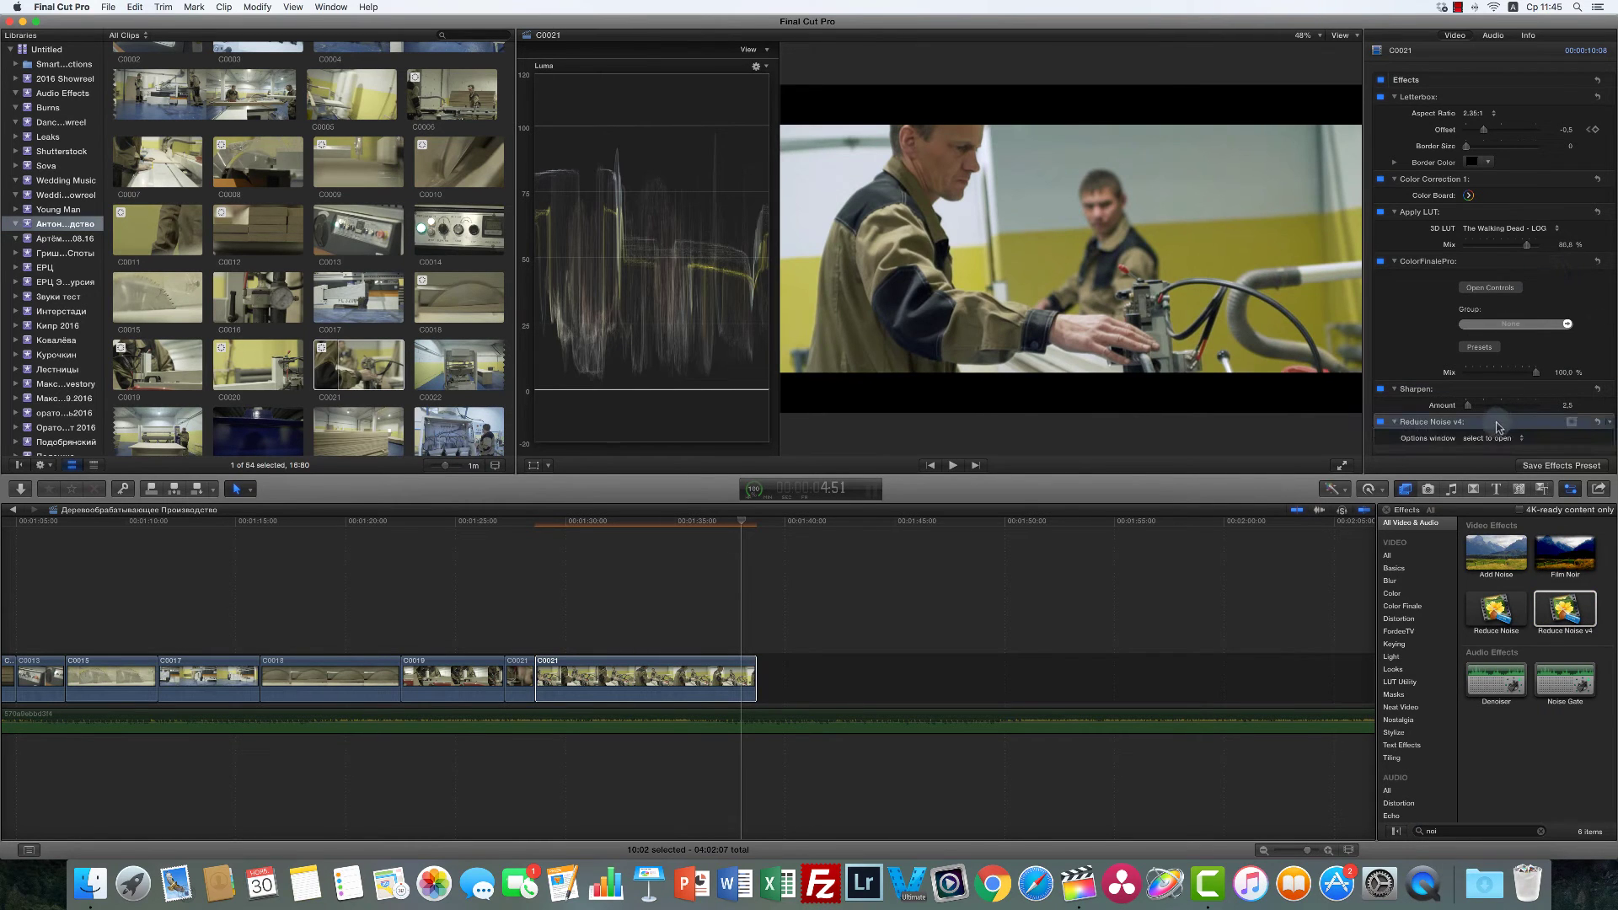
pyautogui.moveTo(1496, 421); pyautogui.dragTo(1473, 108)
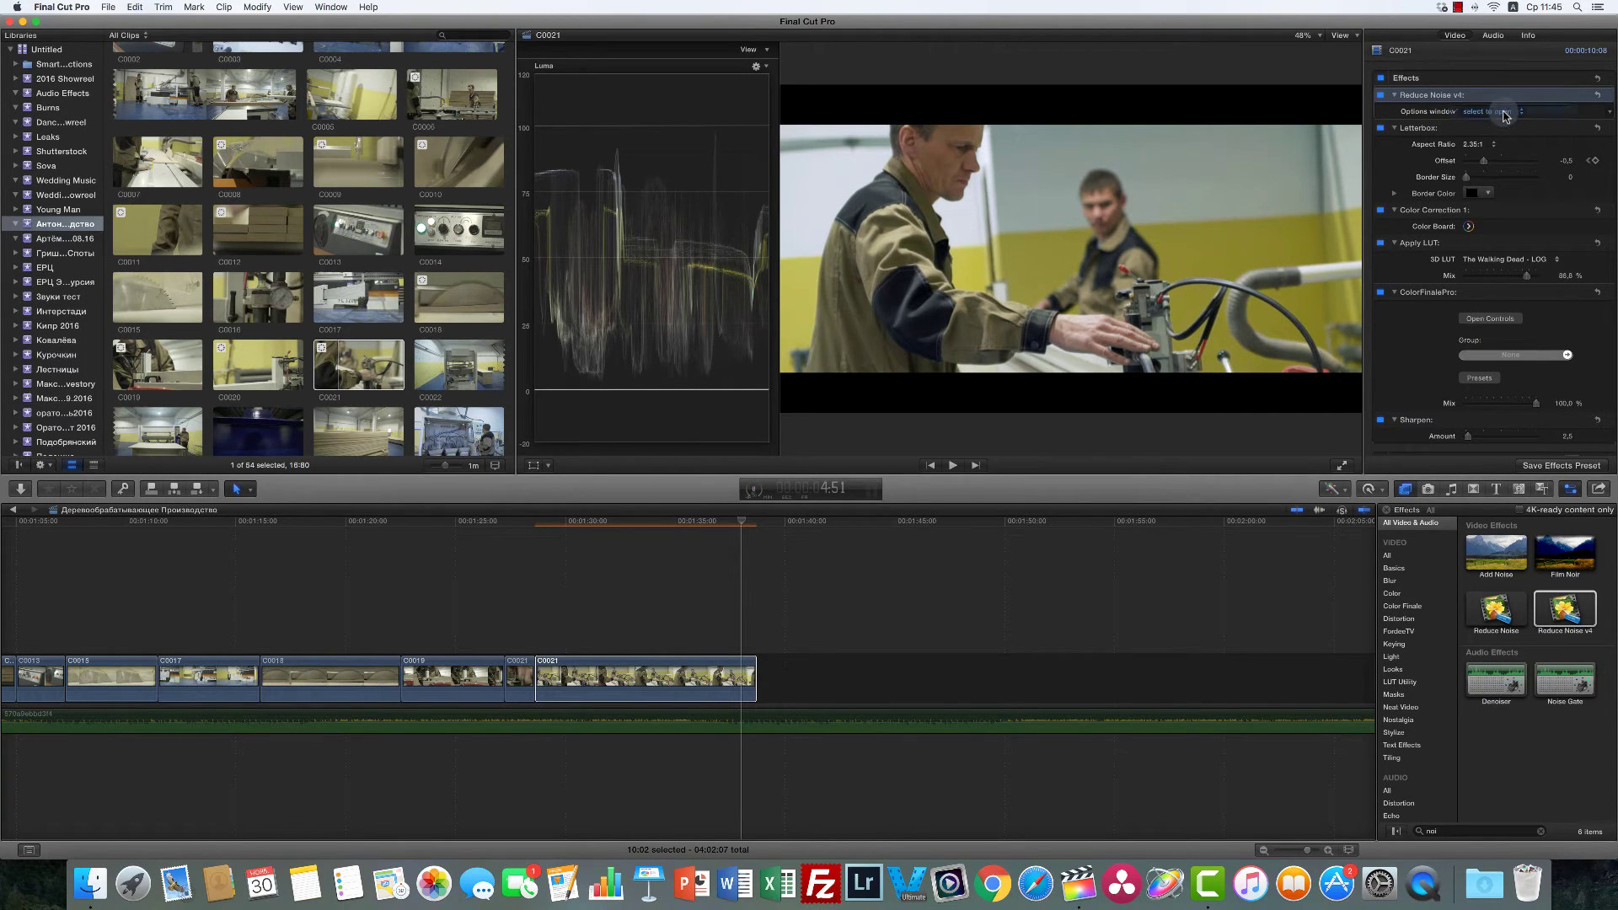
pyautogui.click(1504, 112)
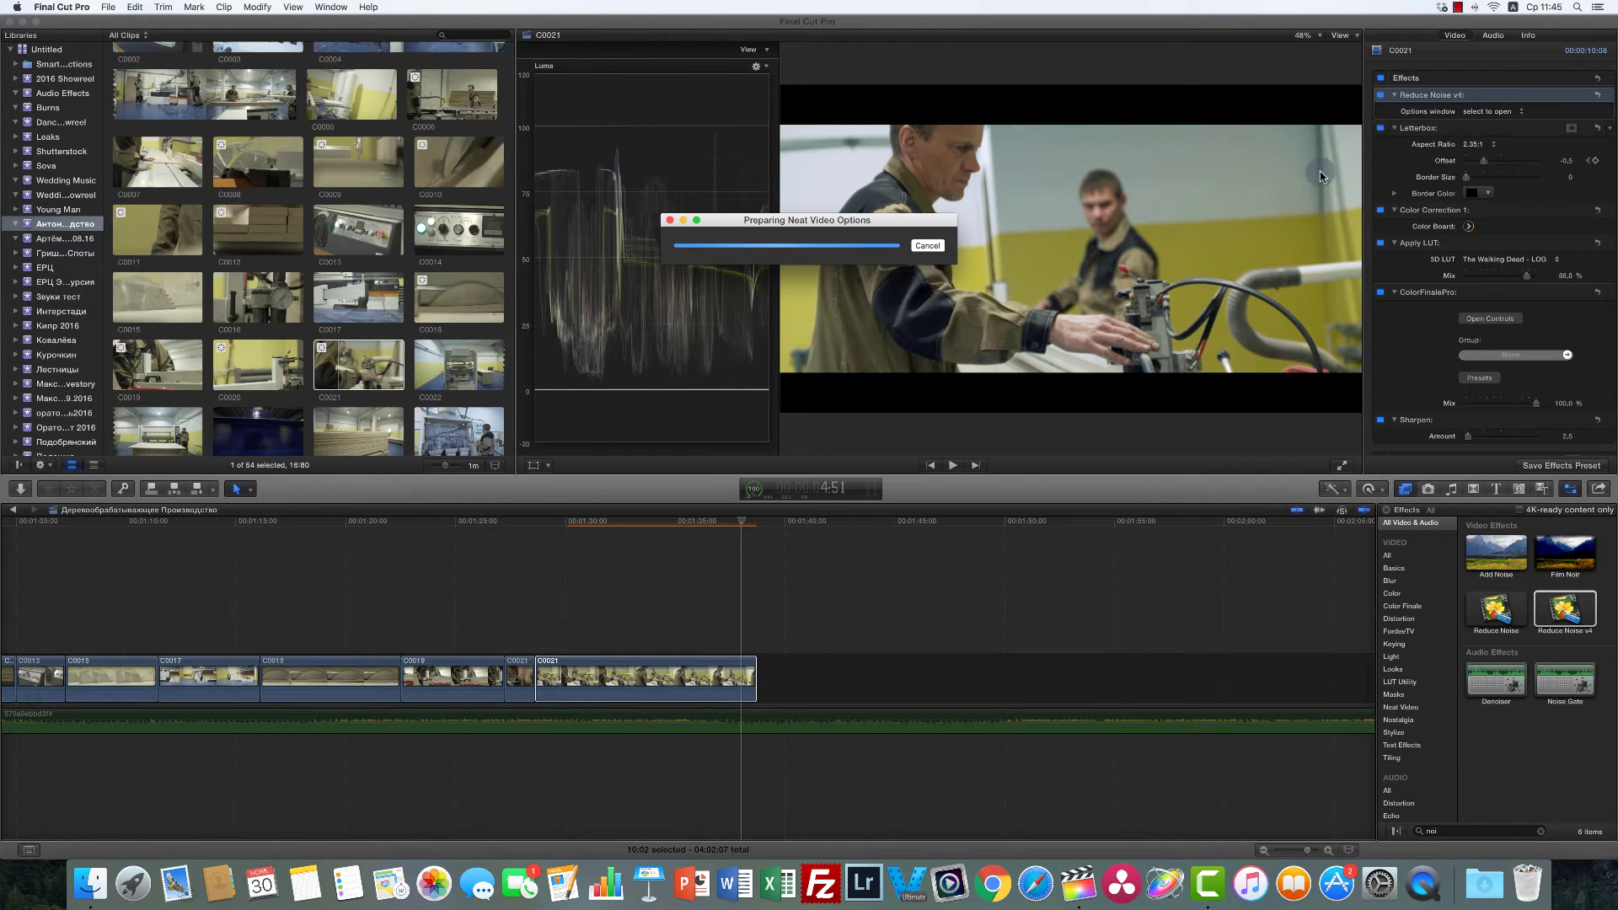
# Step: Close the demo options window and replace Reduce Noise v4 on the workers' shot with Reduce Noise as the first effect
pyautogui.click(863, 577)
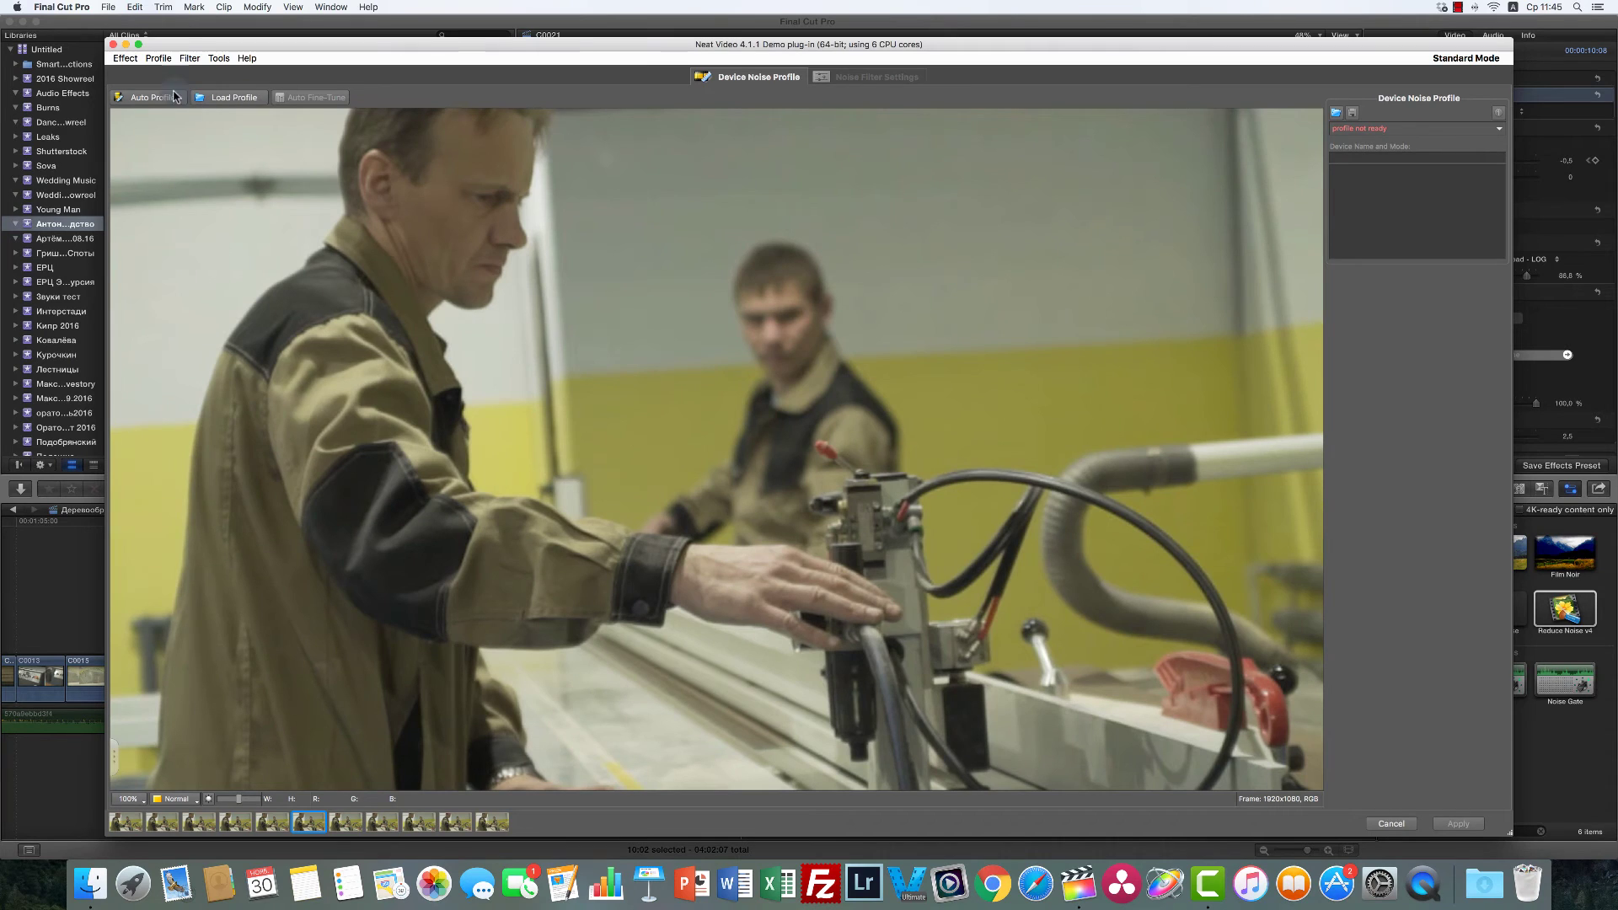
pyautogui.click(113, 44)
pyautogui.click(1443, 97)
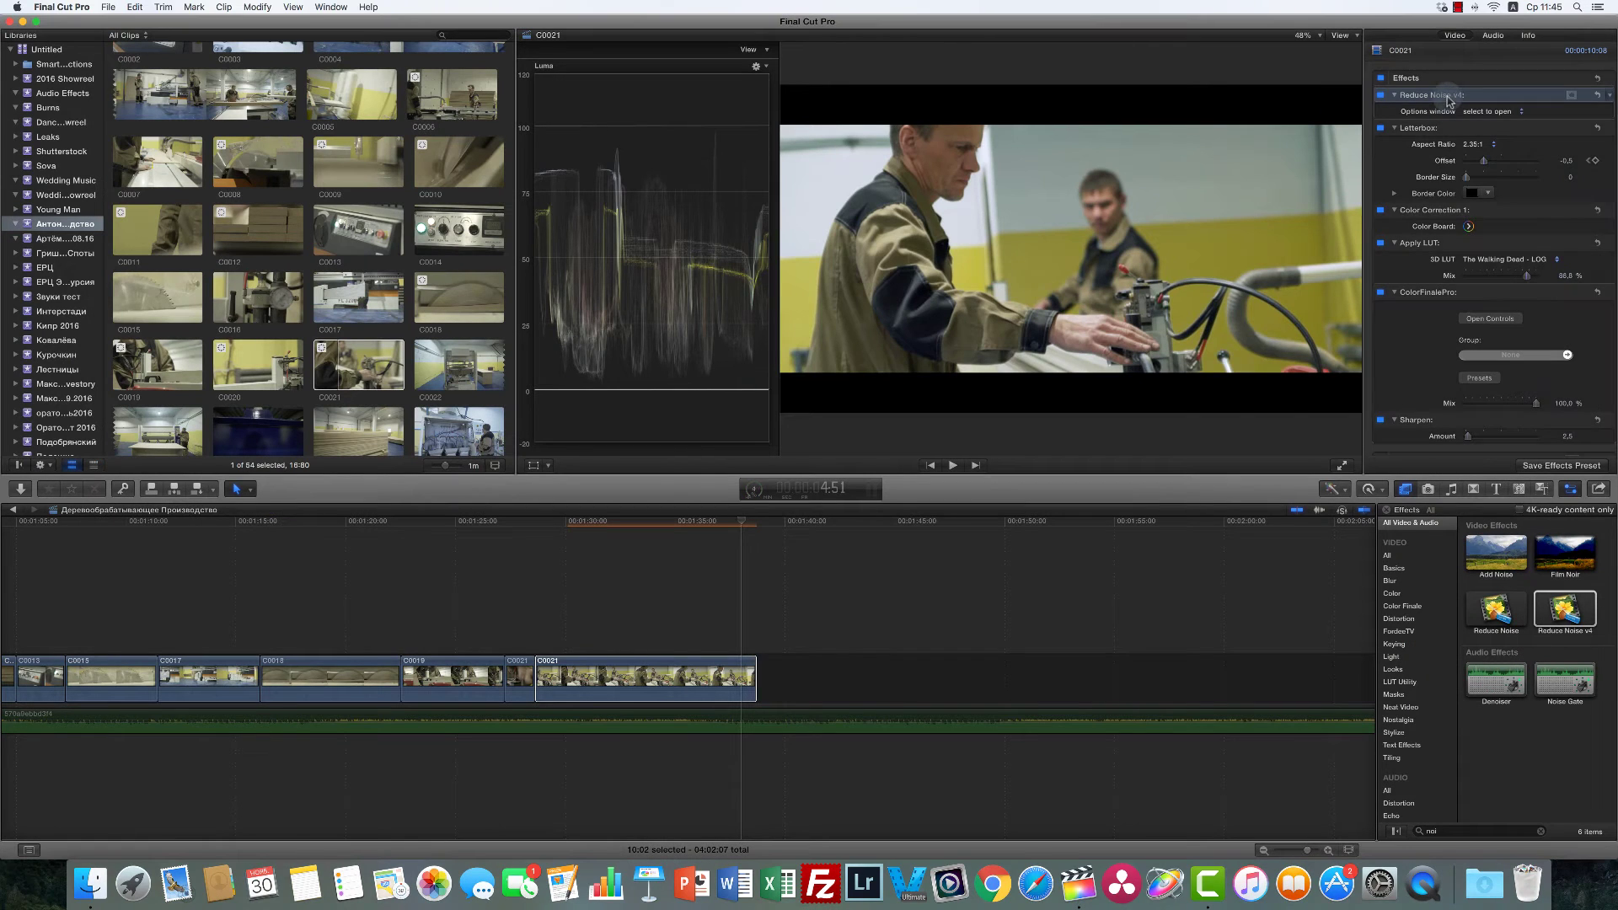
pyautogui.press('Delete')
pyautogui.doubleClick(1495, 608)
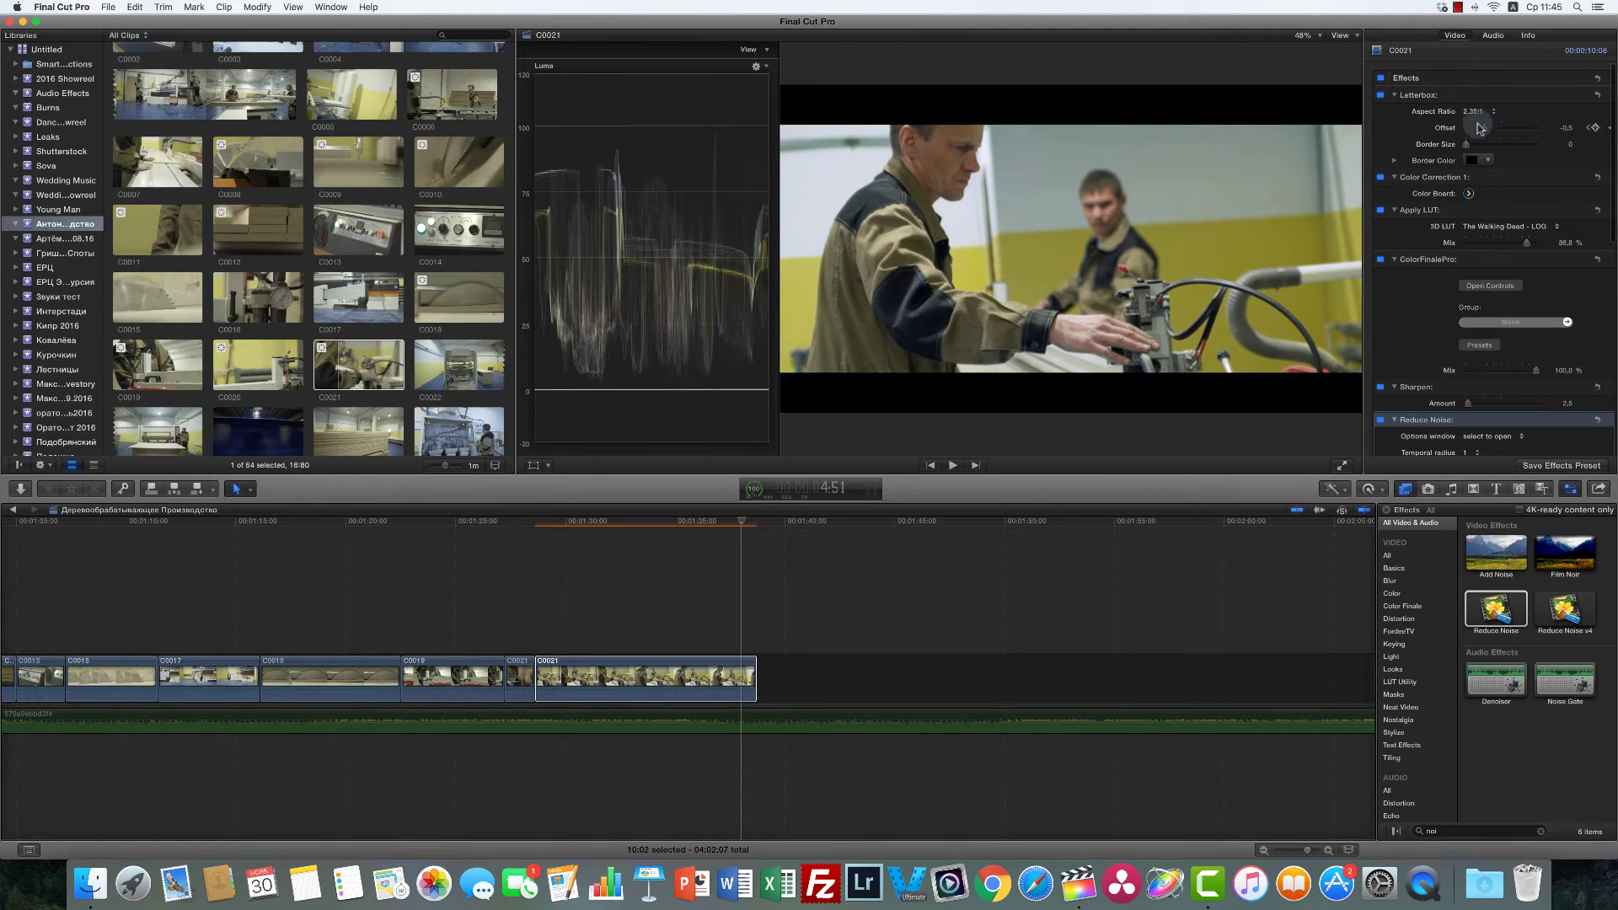
pyautogui.moveTo(1472, 424); pyautogui.dragTo(1448, 111)
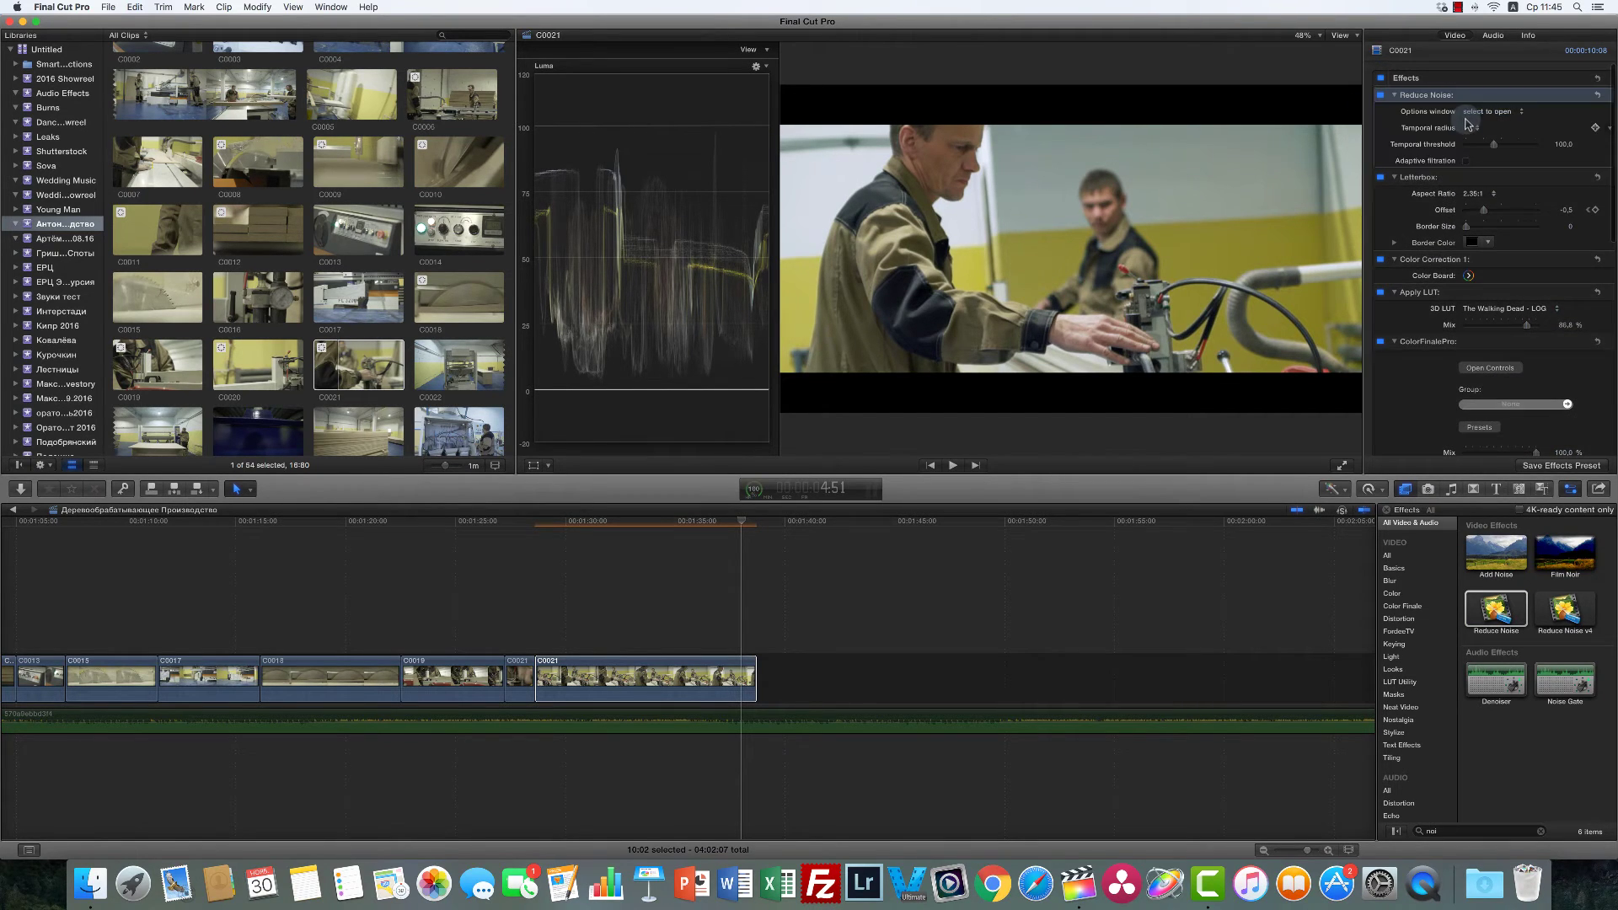
# Step: Turn on Adaptive filtration for Reduce Noise and lower its Temporal threshold to below 30
pyautogui.click(1467, 160)
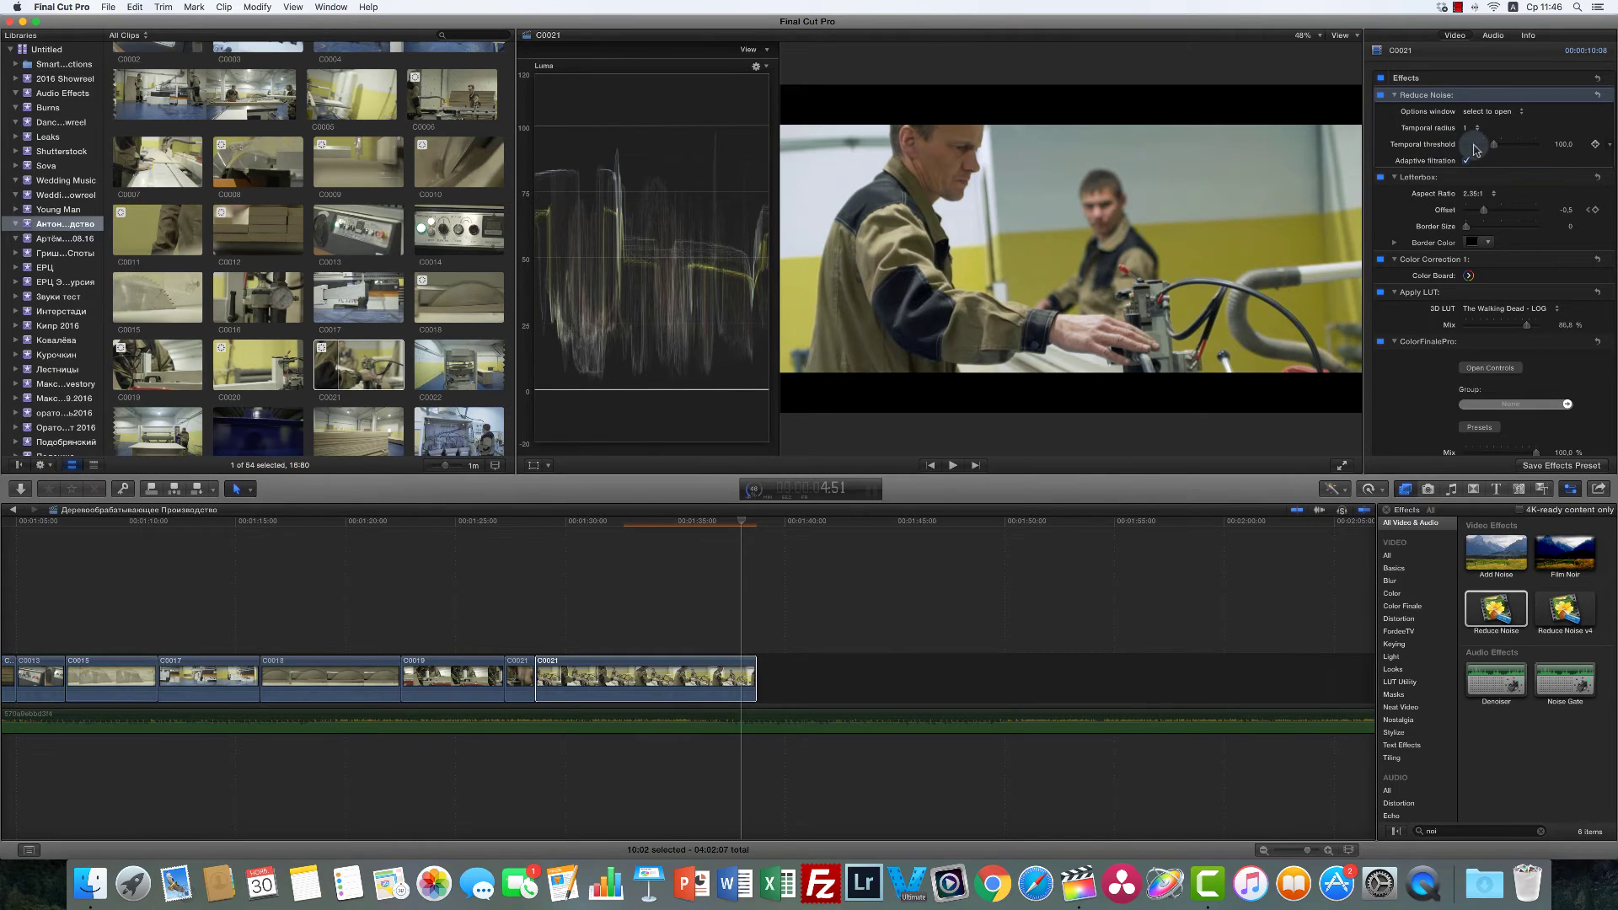
pyautogui.moveTo(1481, 151); pyautogui.dragTo(1475, 149)
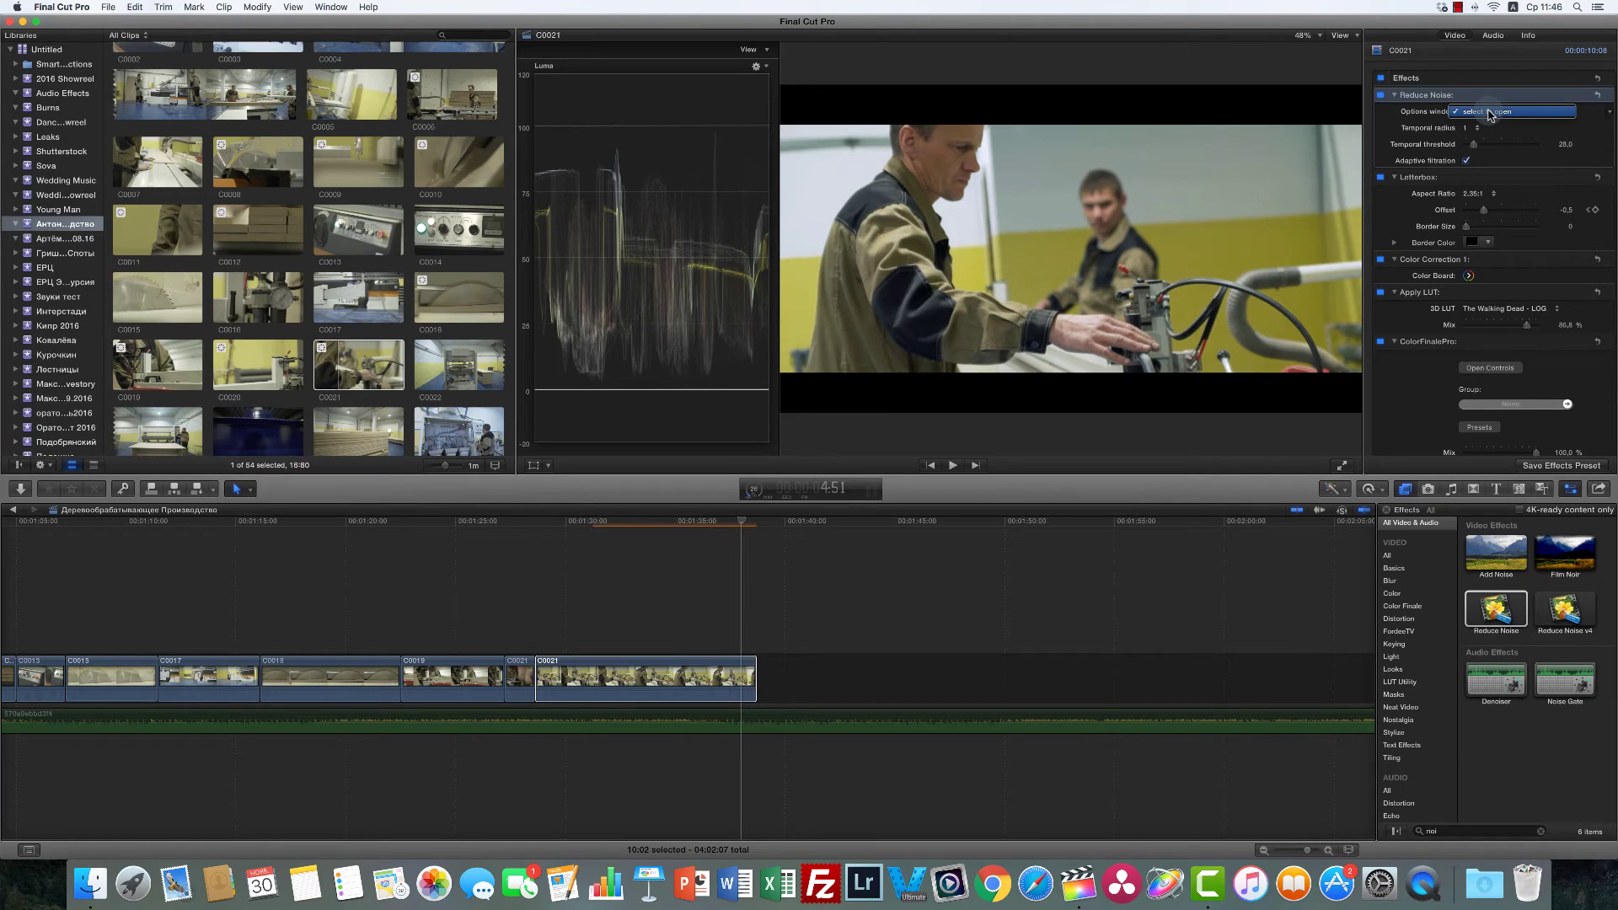
# Step: Open the Reduce Noise options, place a 256 × 256 sample area on the grey wall between the workers and auto-profile the noise
pyautogui.click(1489, 113)
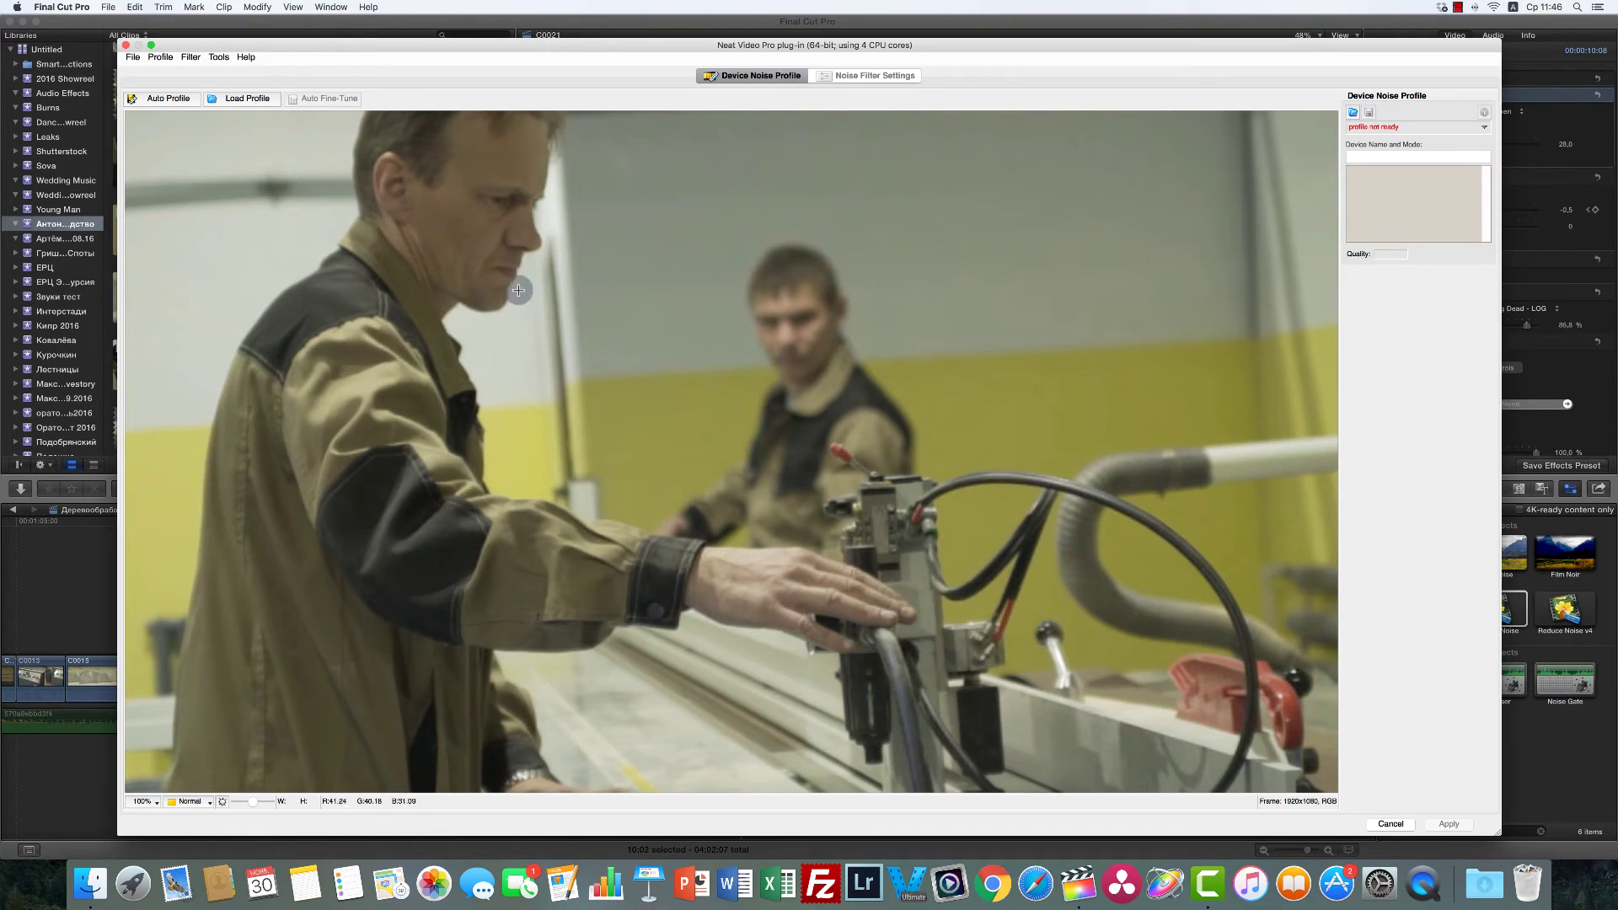
pyautogui.moveTo(941, 224); pyautogui.dragTo(1105, 389)
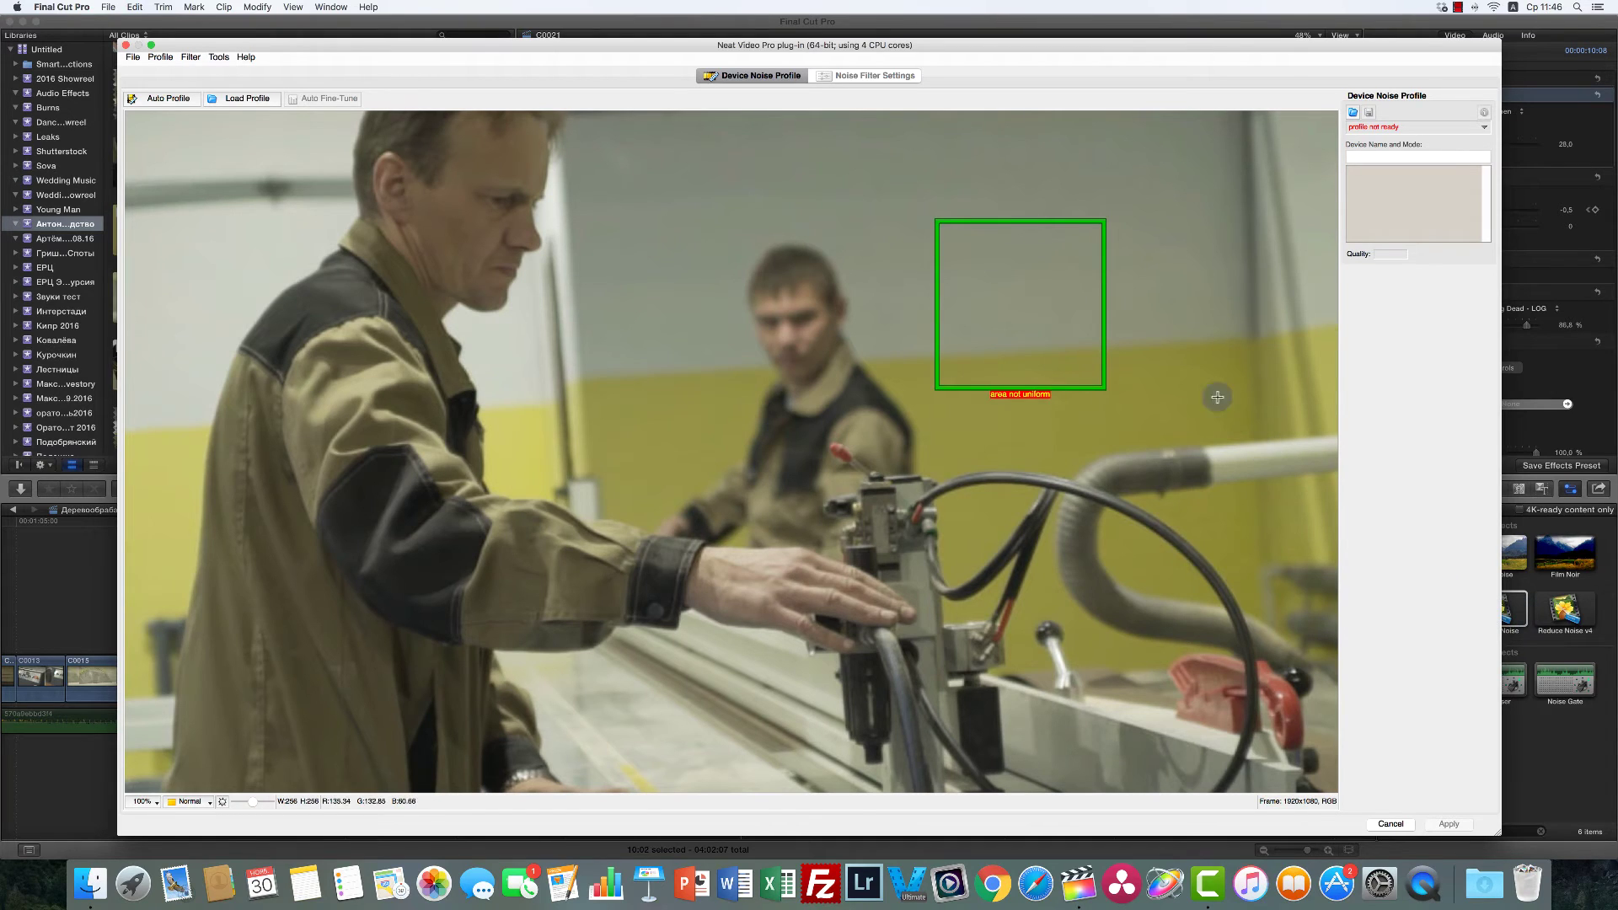
pyautogui.moveTo(725, 229); pyautogui.dragTo(1037, 489)
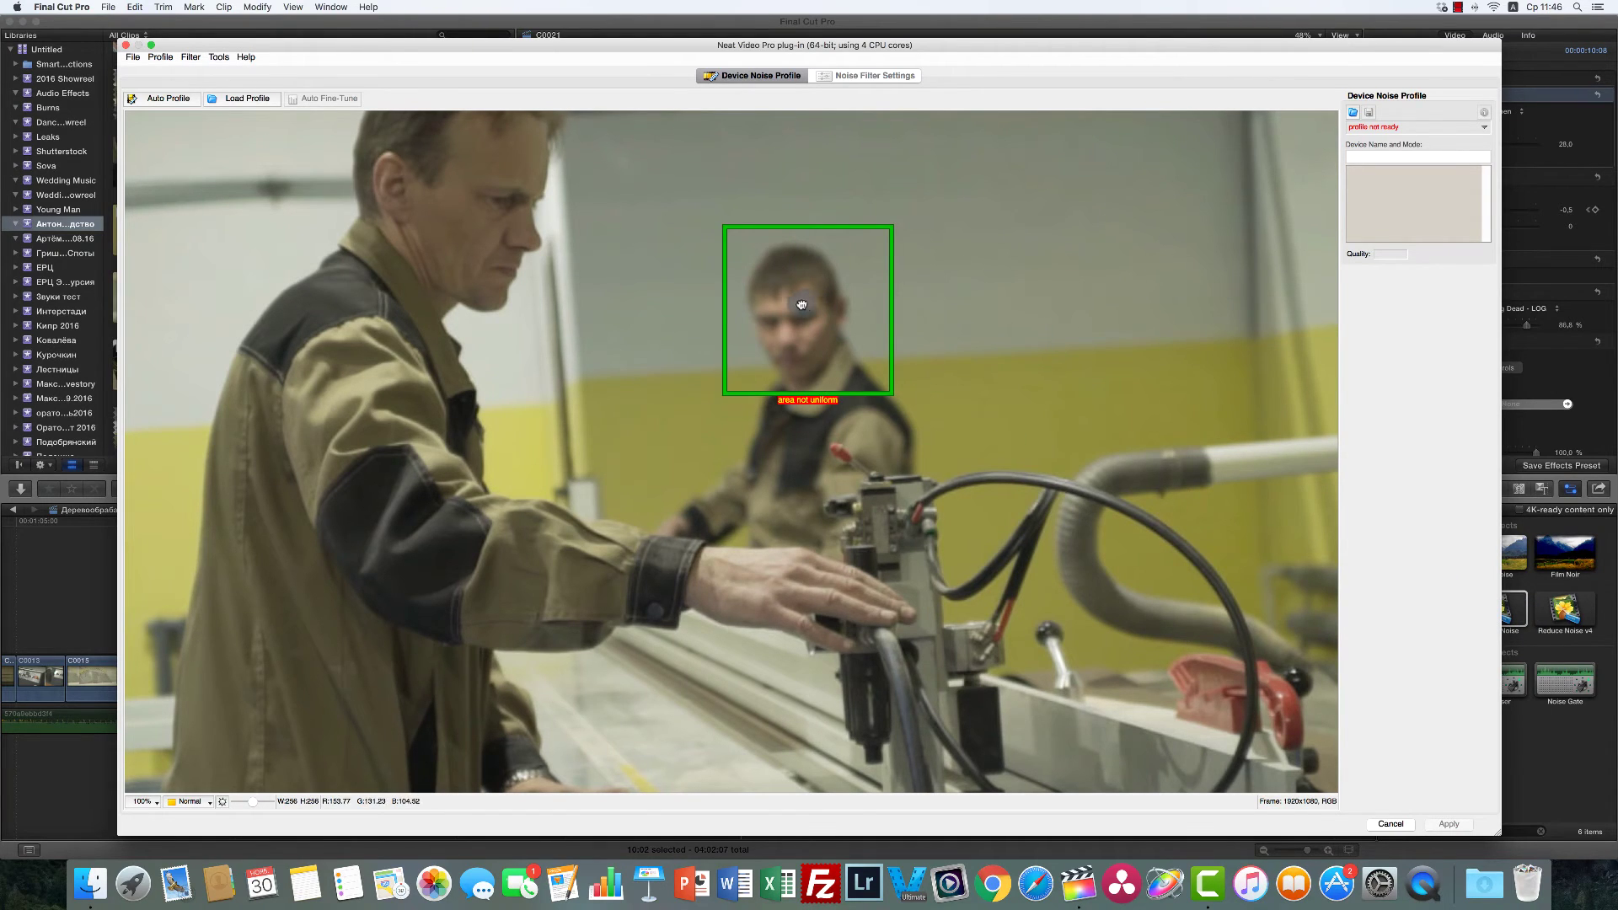
pyautogui.moveTo(796, 303); pyautogui.dragTo(683, 280)
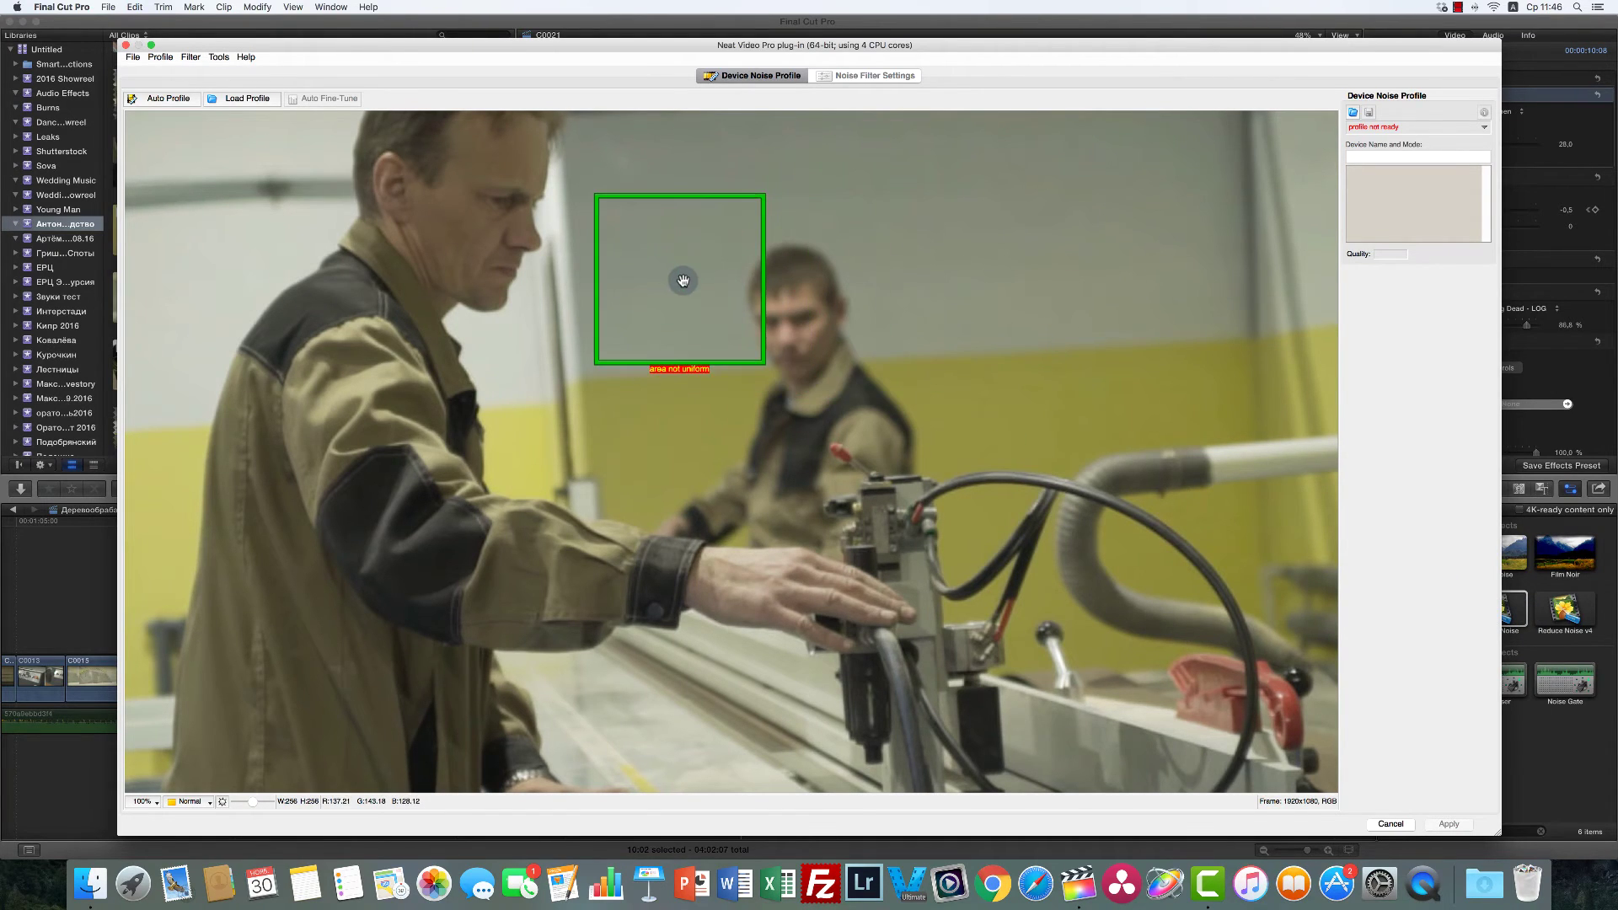
pyautogui.click(172, 99)
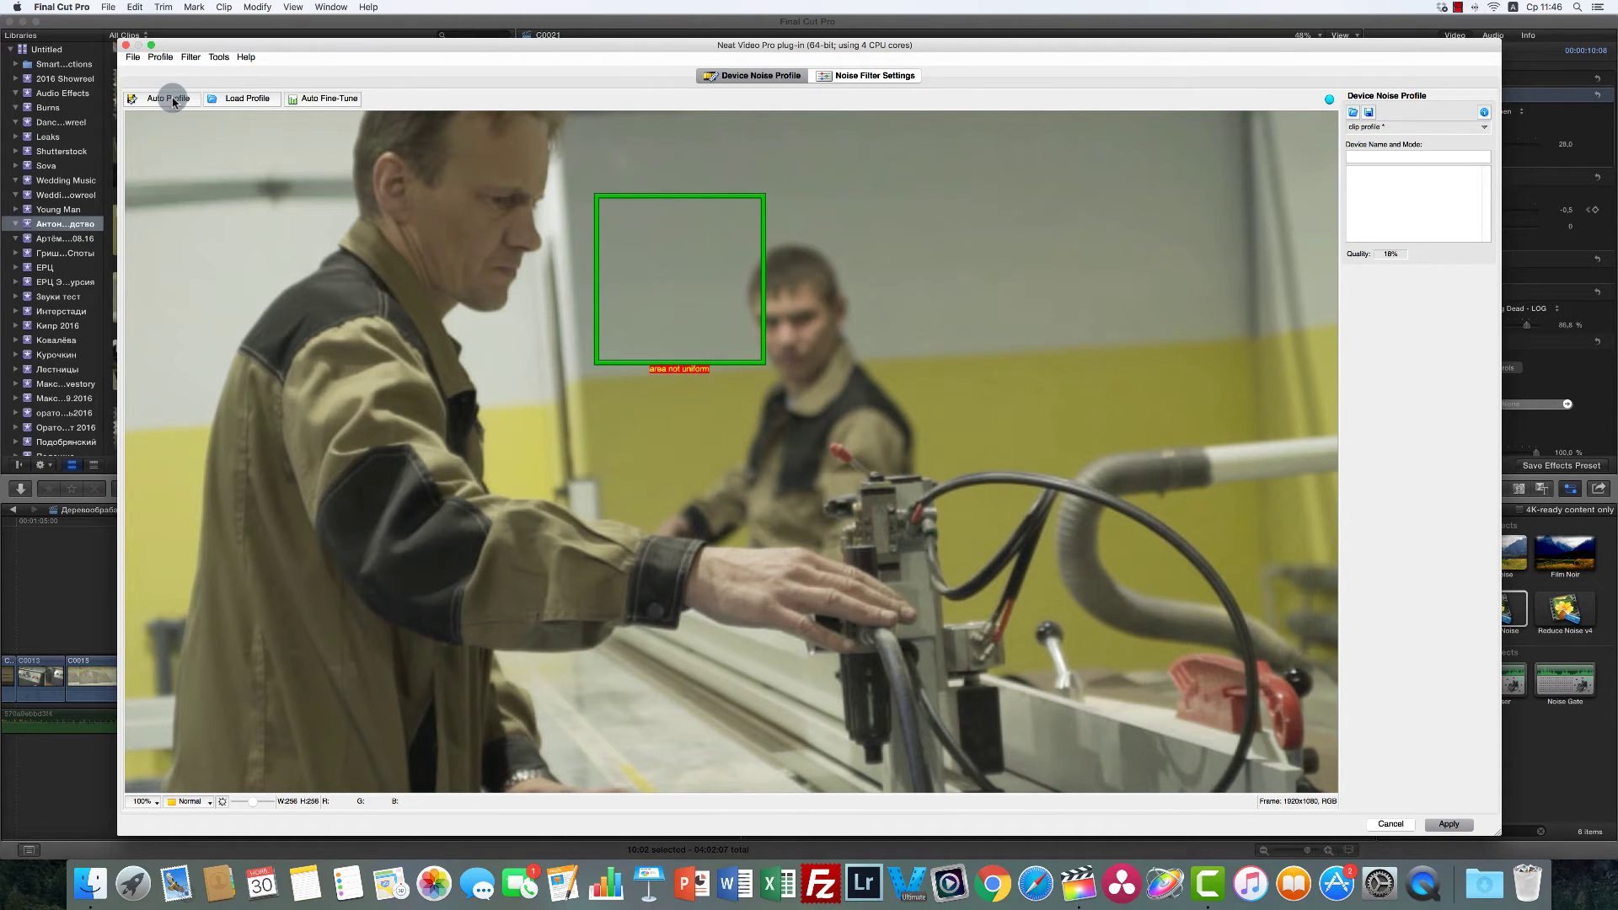
# Step: In the noise filter settings, set Luminance to 5% and Sharpening to 110%, and preview an area around the front worker's head
pyautogui.click(866, 77)
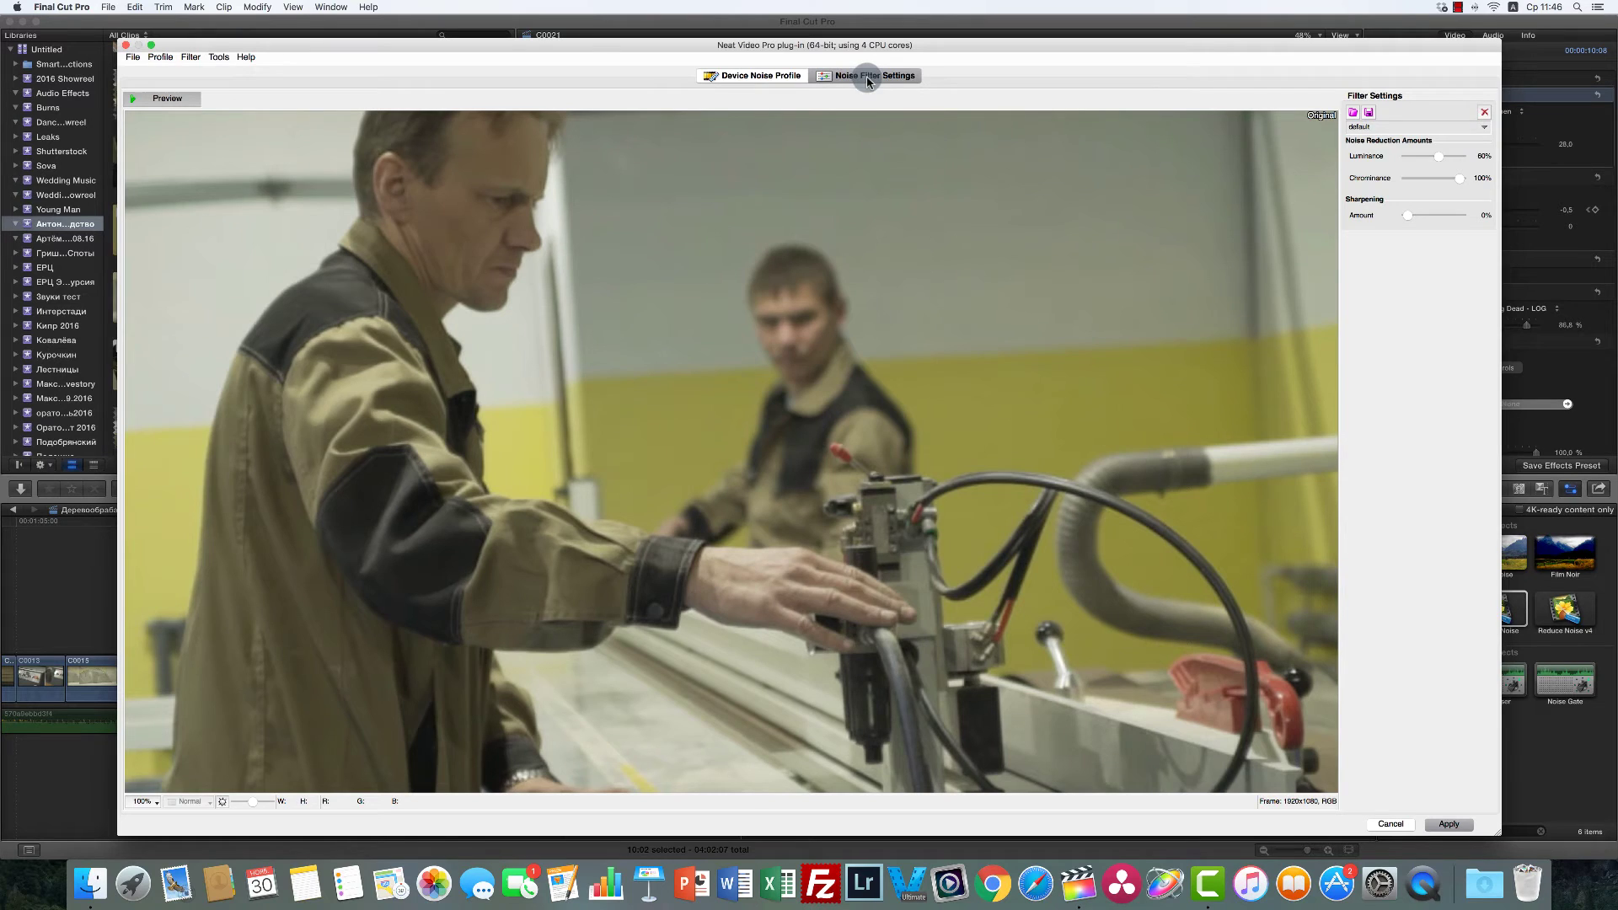
pyautogui.moveTo(1438, 155); pyautogui.dragTo(1411, 158)
pyautogui.click(1459, 180)
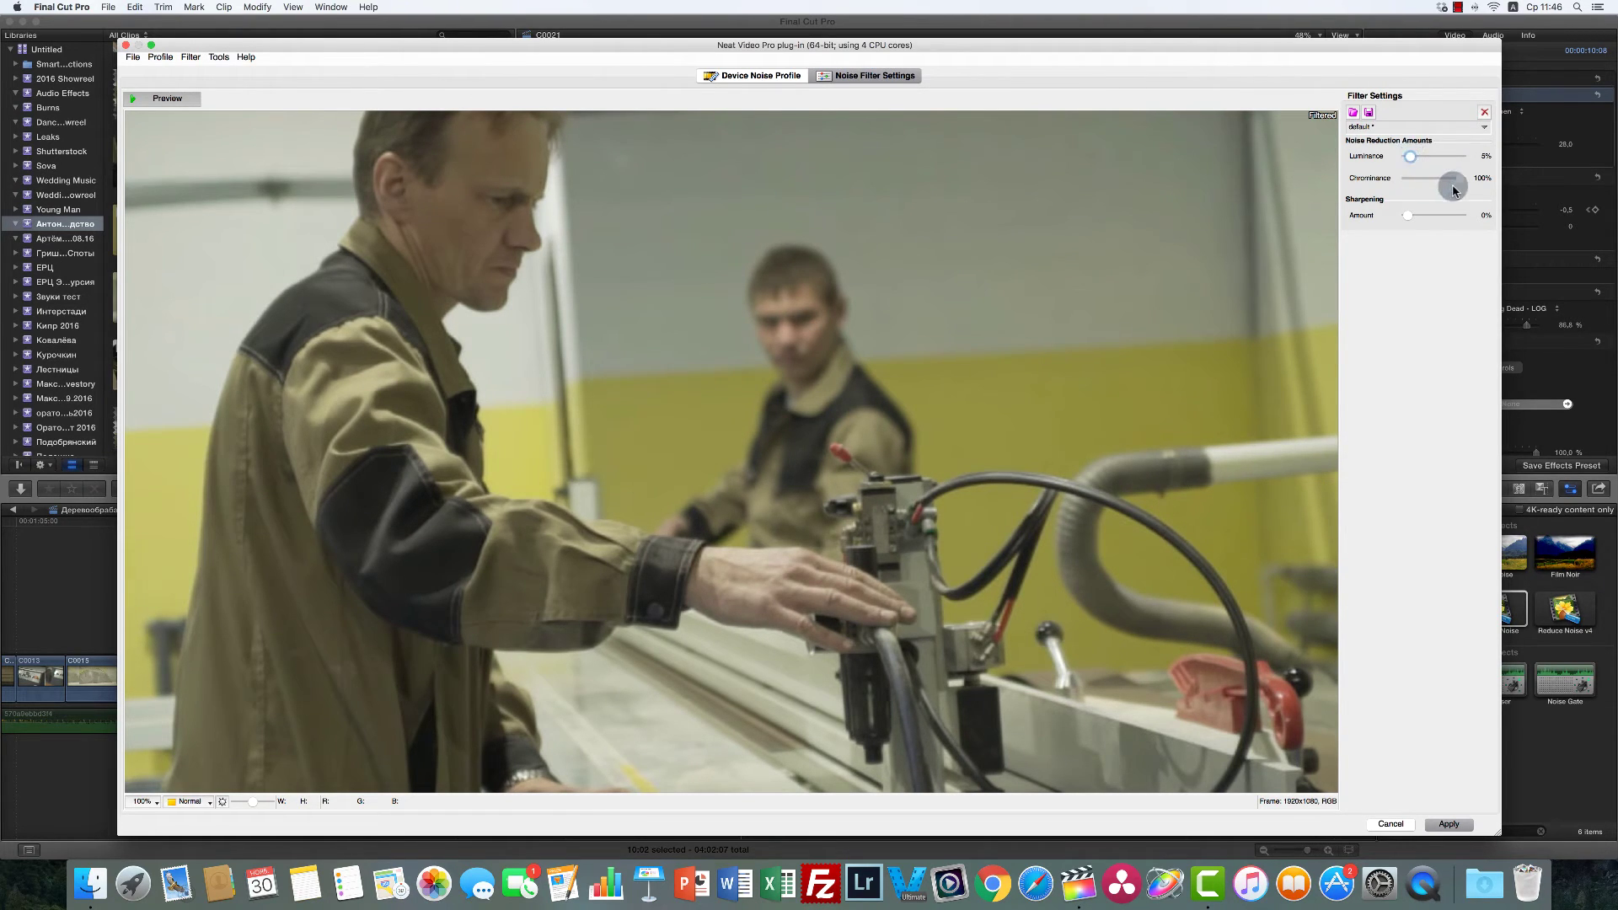
pyautogui.moveTo(1411, 214); pyautogui.dragTo(1430, 215)
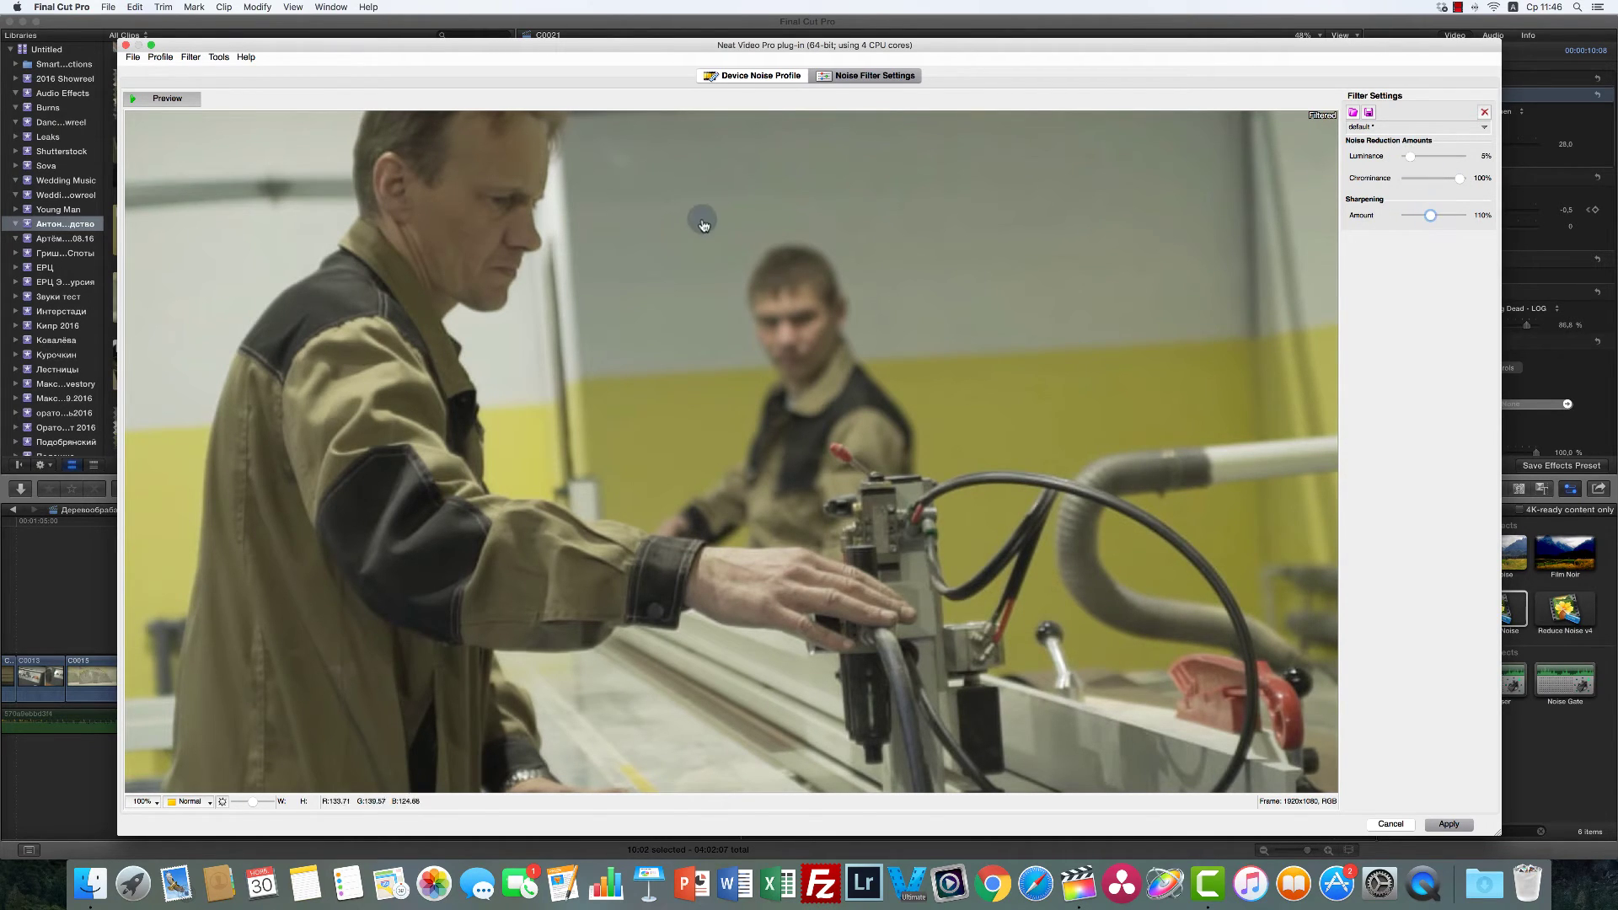
pyautogui.moveTo(701, 217); pyautogui.dragTo(696, 392)
pyautogui.moveTo(598, 303); pyautogui.dragTo(542, 275)
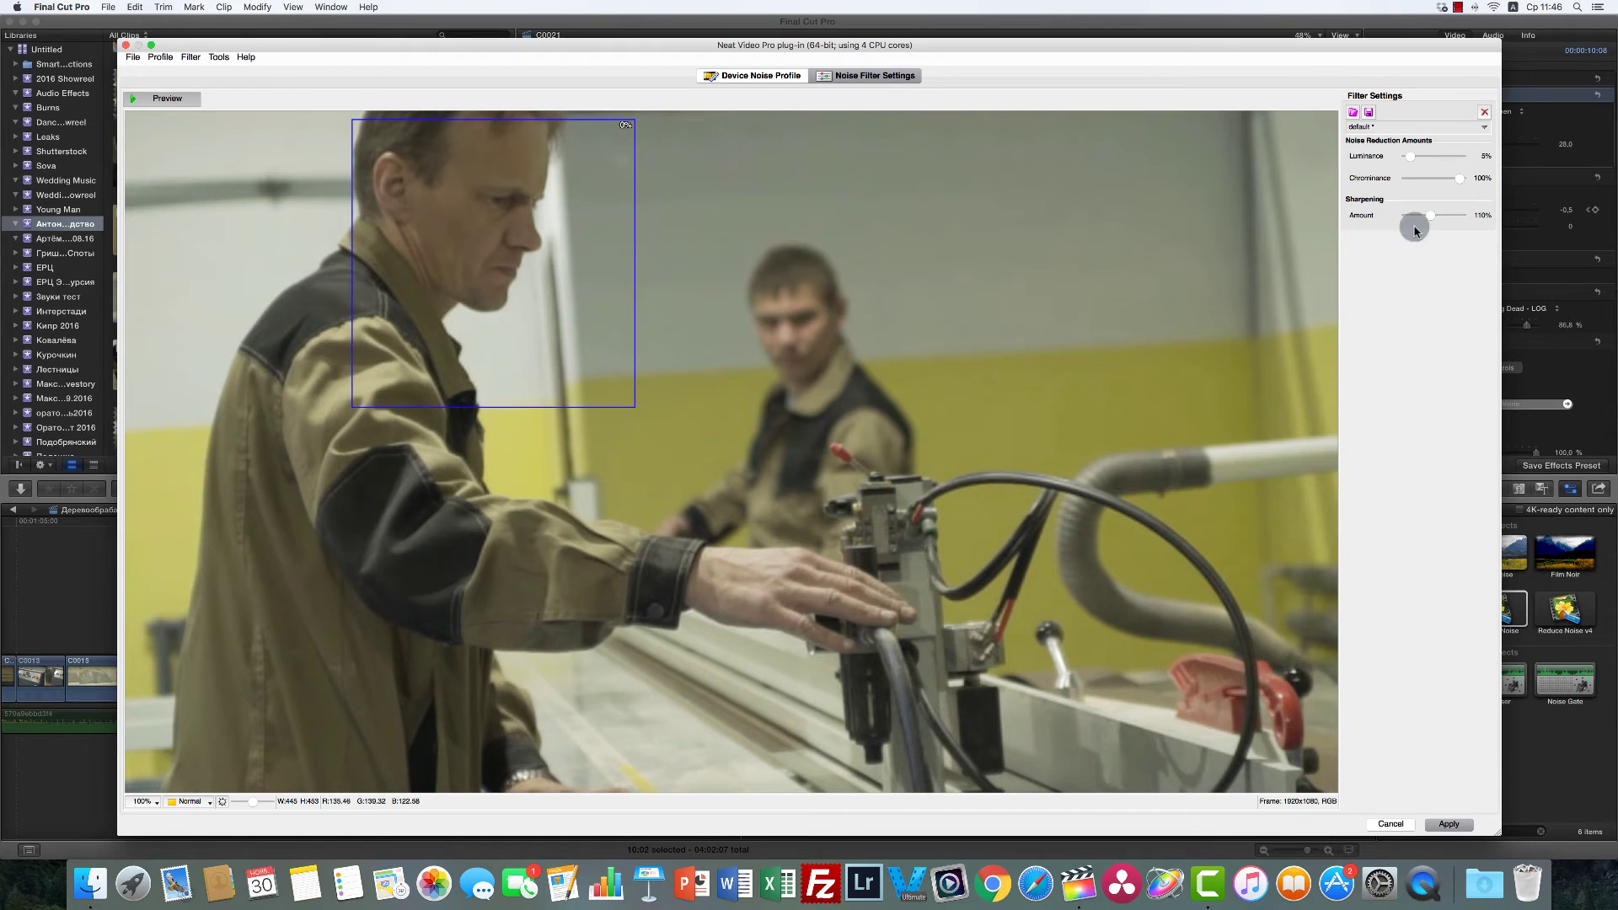
# Step: Try Luminance noise reduction at 100%, then return it to 5% and leave Chrominance at 100%
pyautogui.moveTo(1421, 156); pyautogui.dragTo(1529, 159)
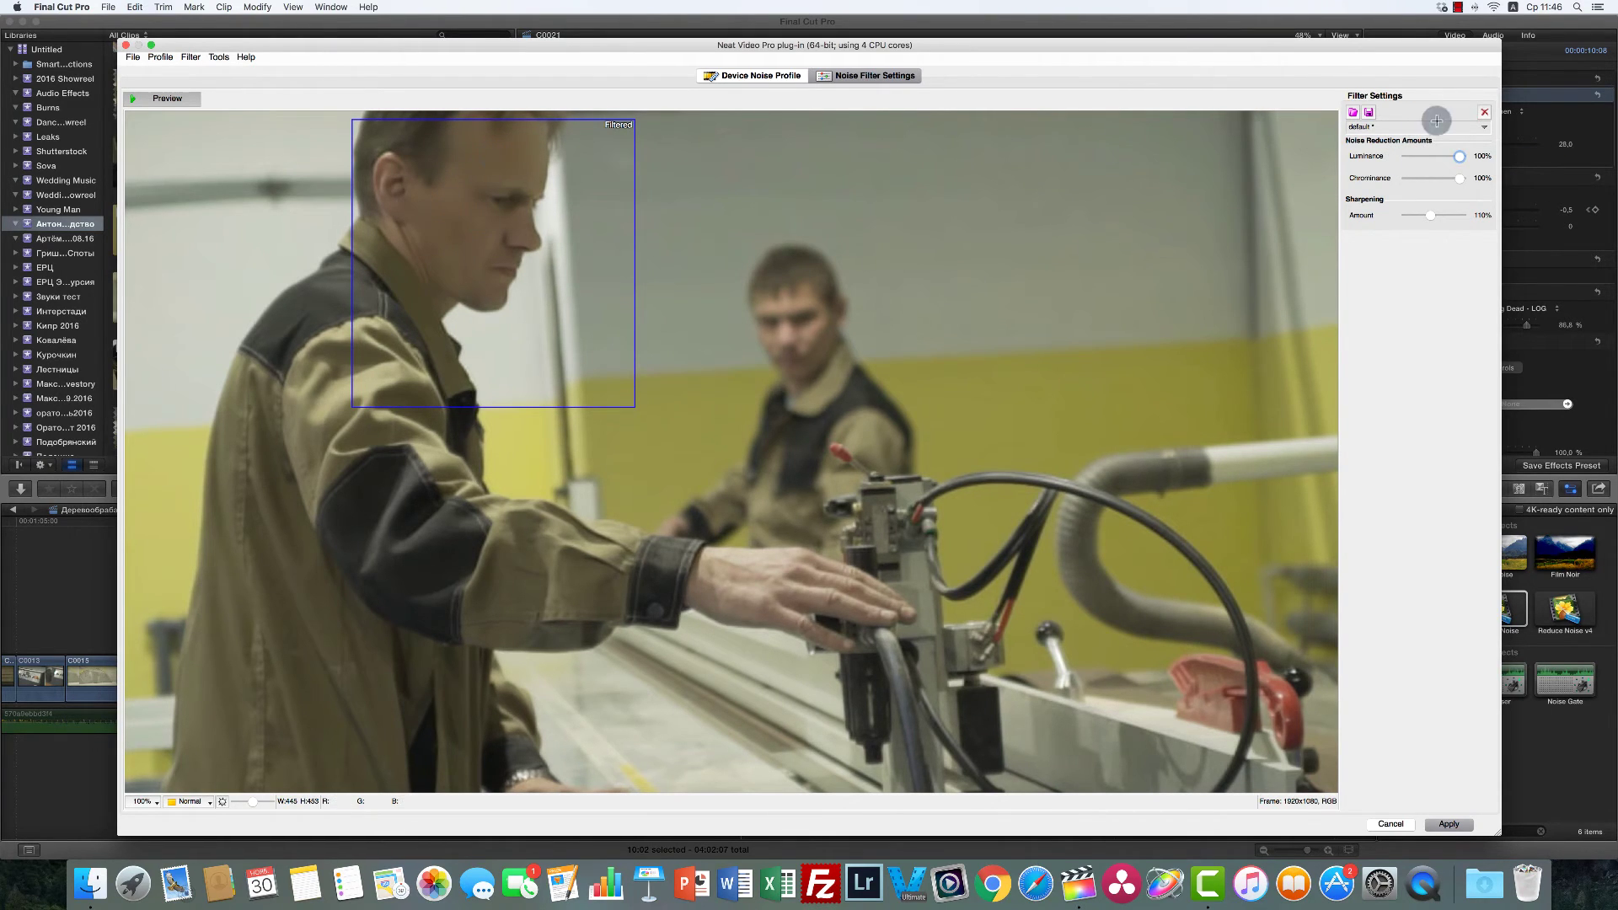
pyautogui.moveTo(1459, 158); pyautogui.dragTo(1412, 162)
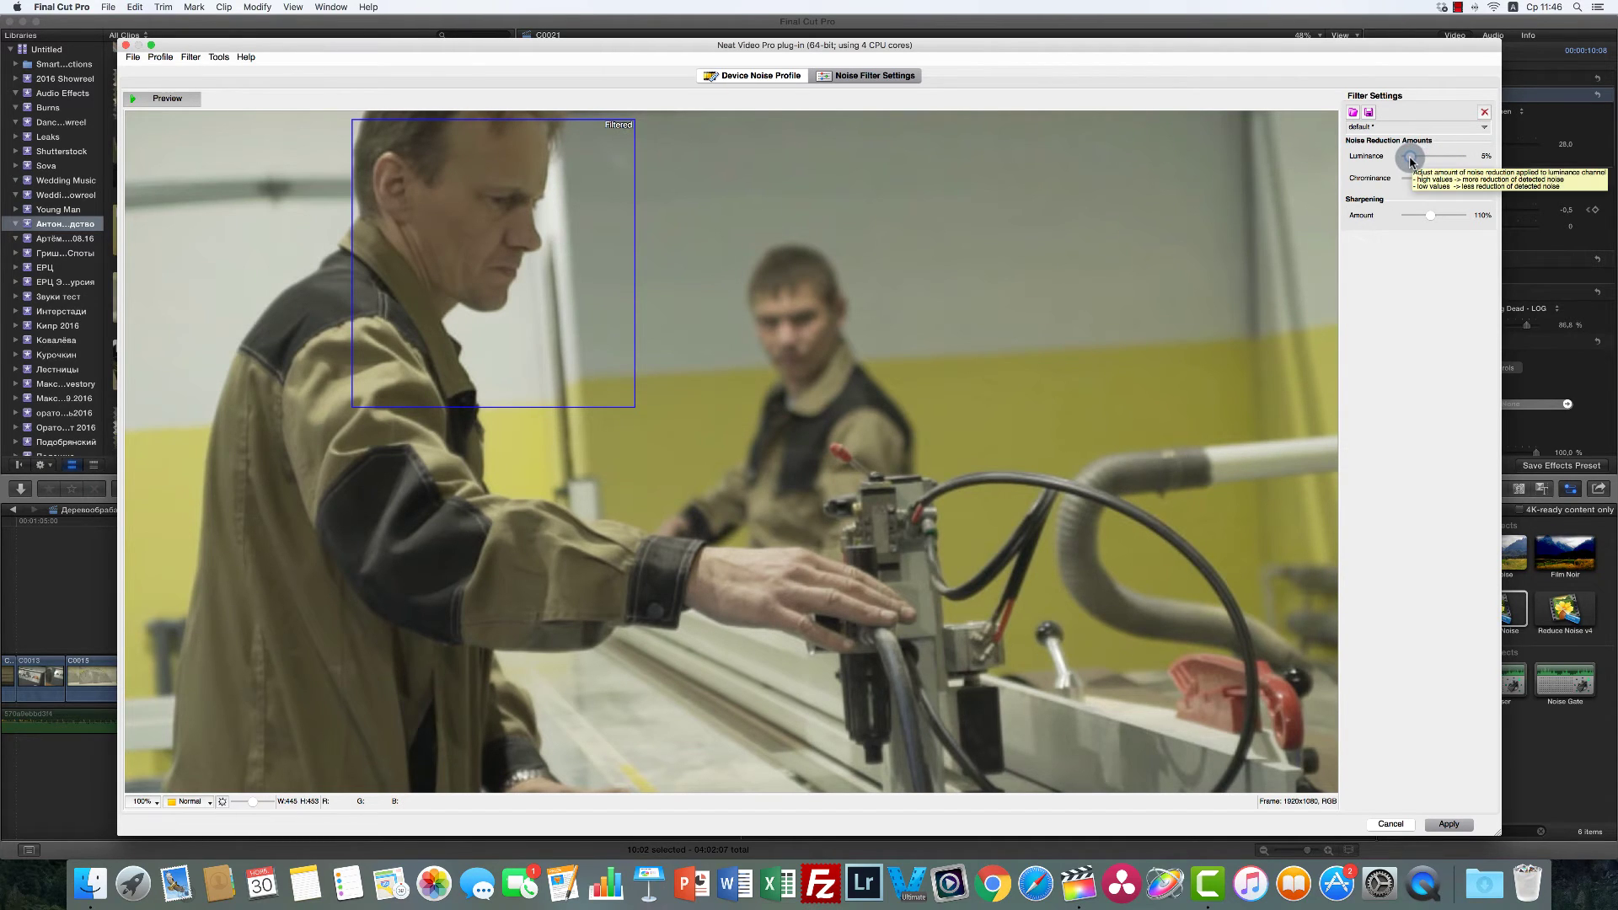
pyautogui.moveTo(1433, 157); pyautogui.dragTo(1413, 159)
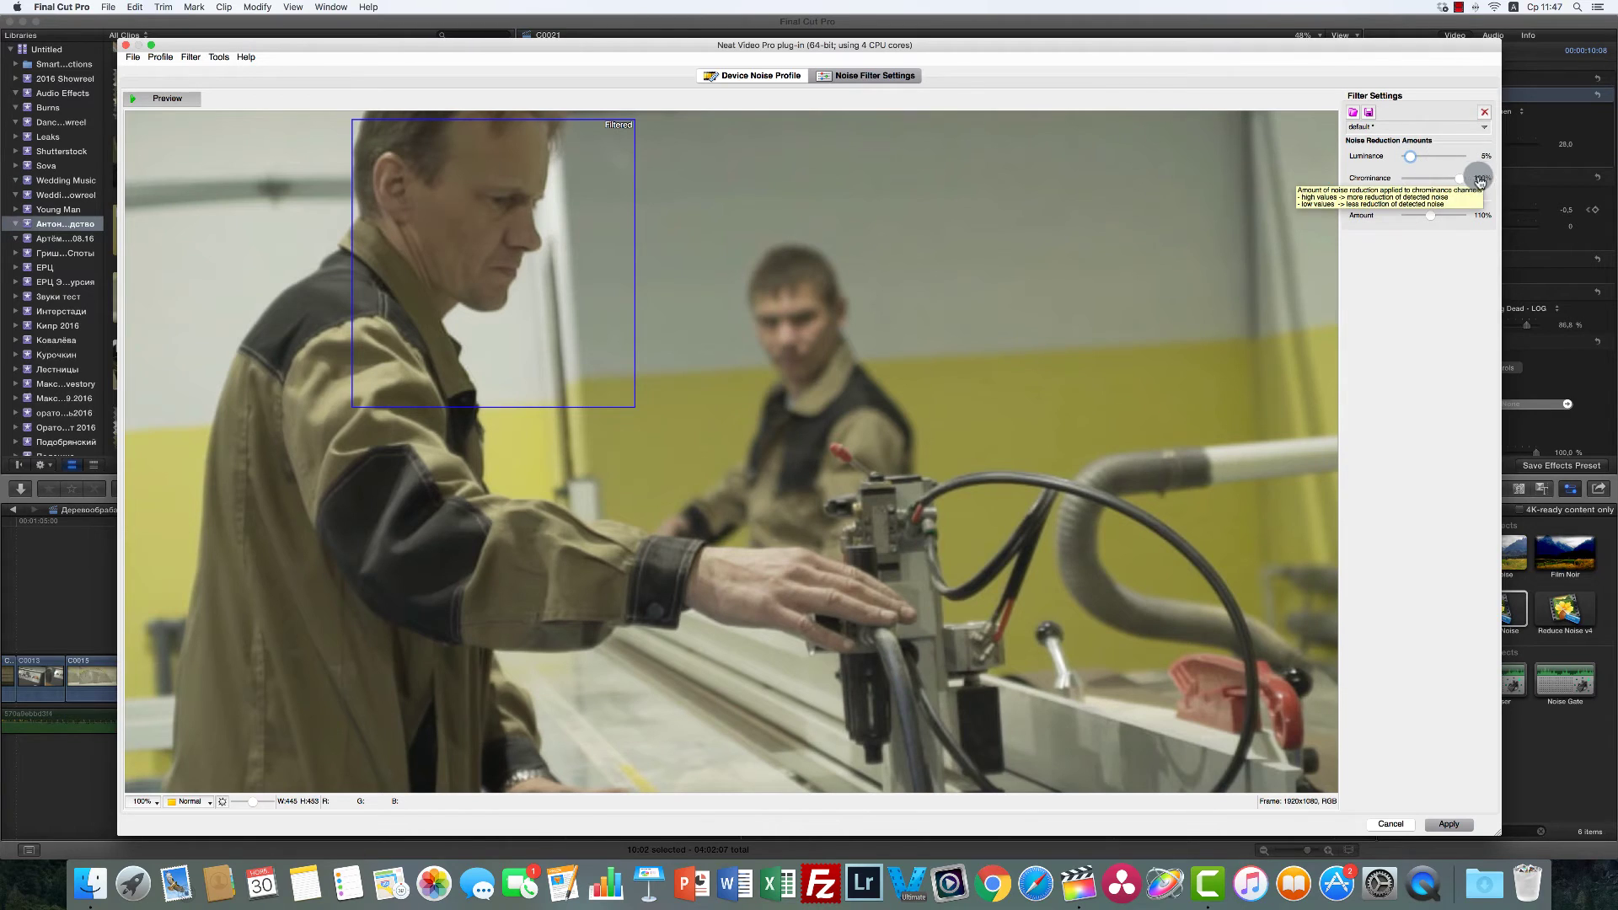
pyautogui.moveTo(1458, 180)
pyautogui.mouseDown()
pyautogui.moveTo(1335, 177)
pyautogui.moveTo(1504, 180)
pyautogui.moveTo(1470, 182)
pyautogui.mouseUp()
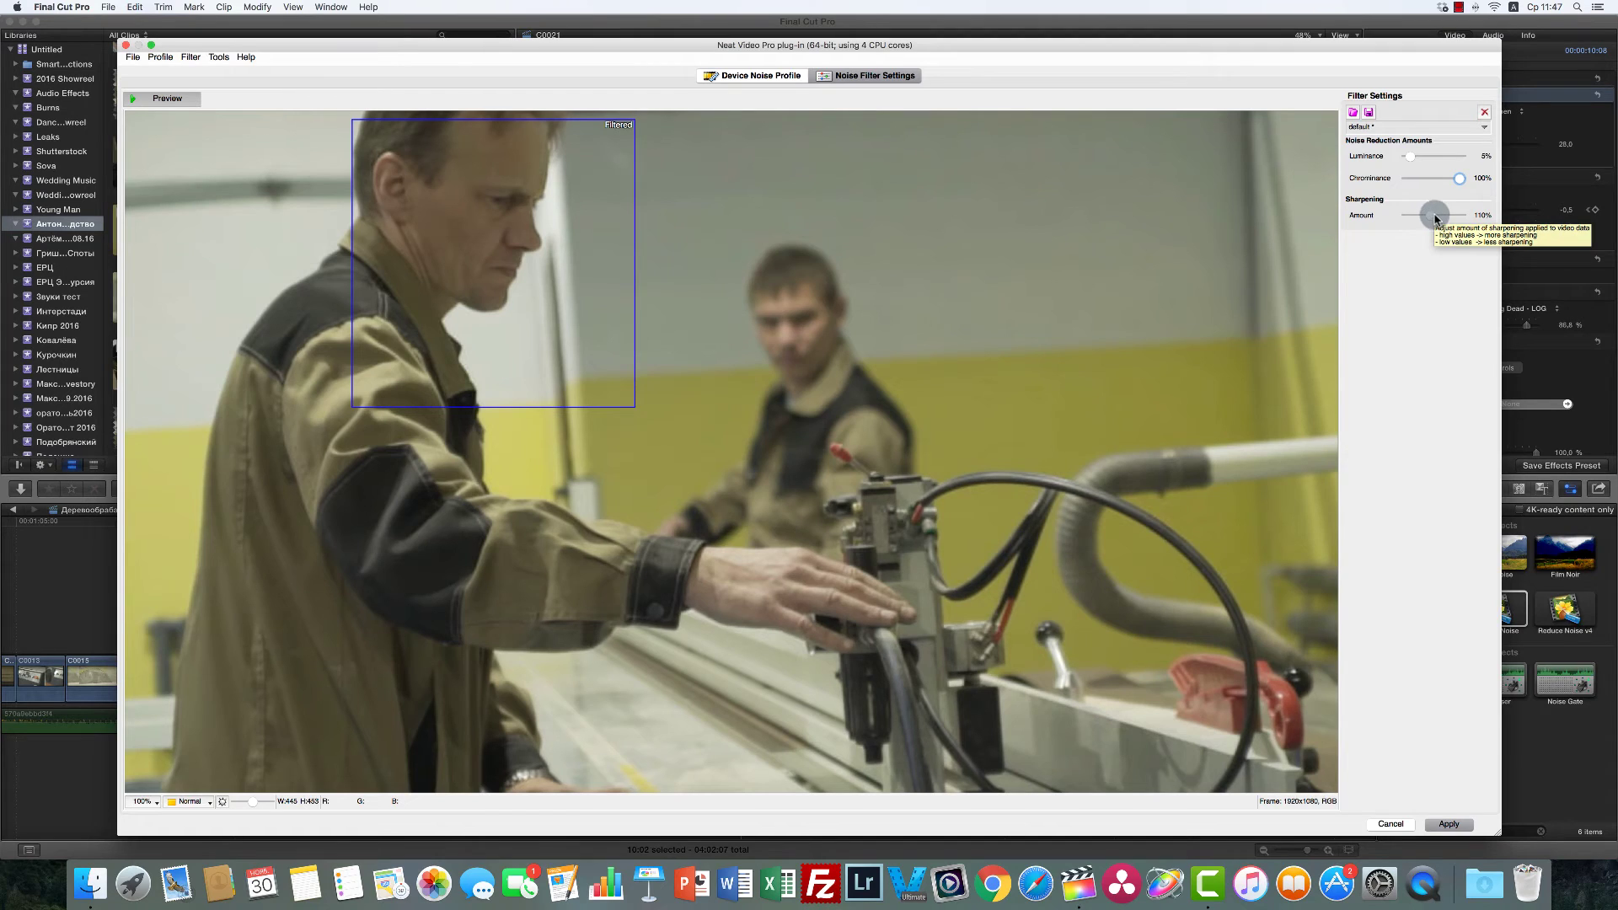
# Step: Try the maximum Sharpening, set it back to 110% and apply the noise filter settings to the workers' shot
pyautogui.moveTo(1429, 216); pyautogui.dragTo(1477, 210)
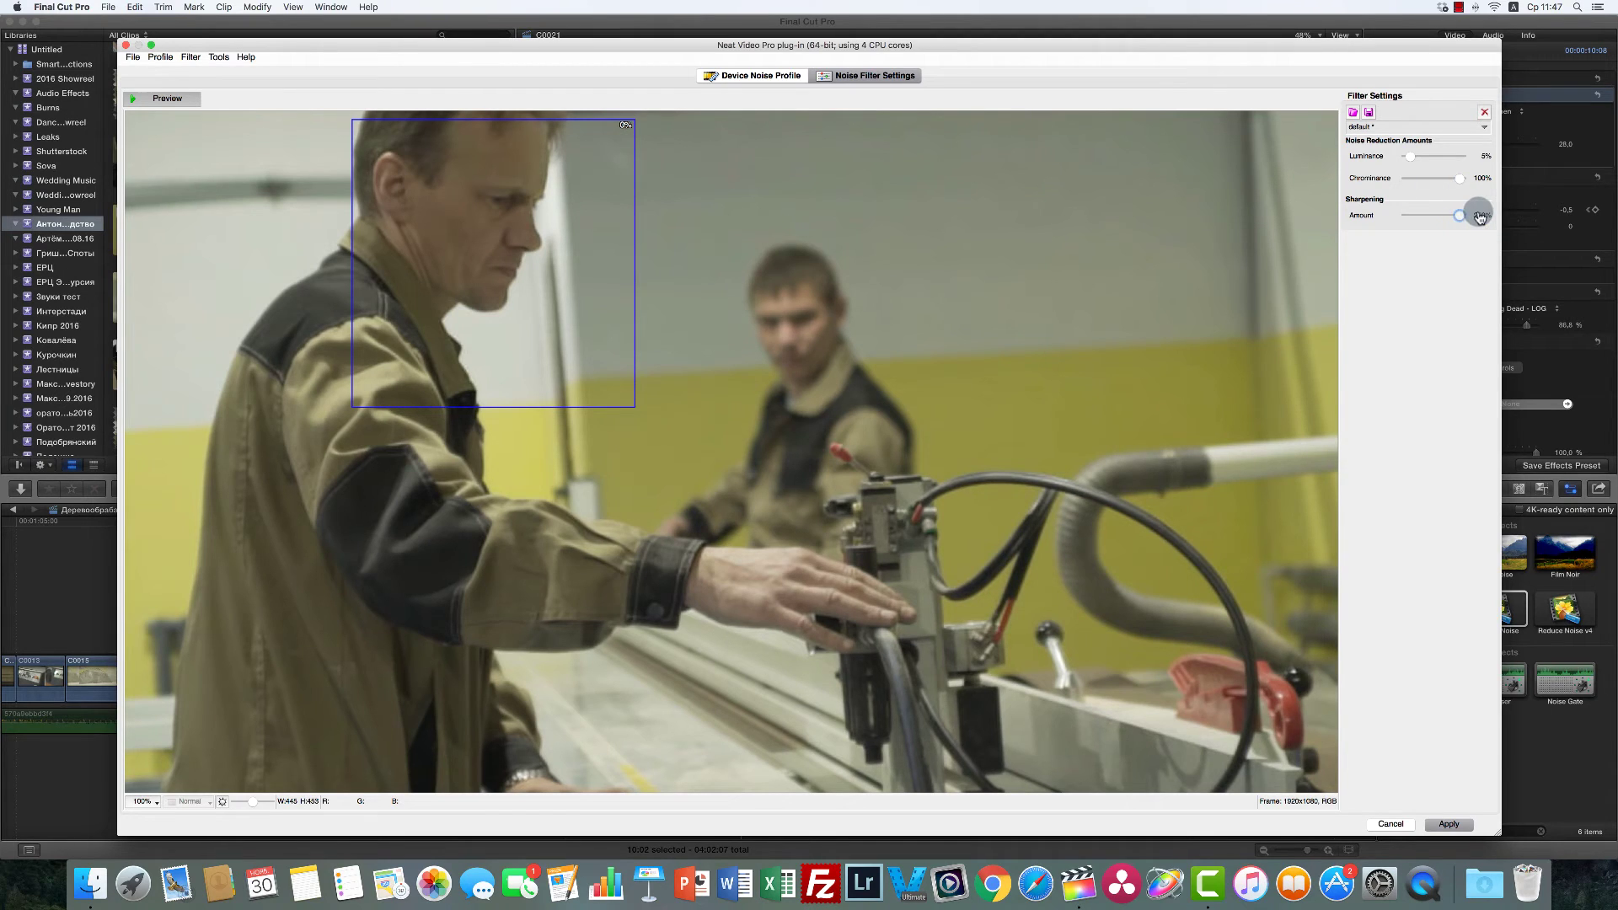
pyautogui.click(1435, 215)
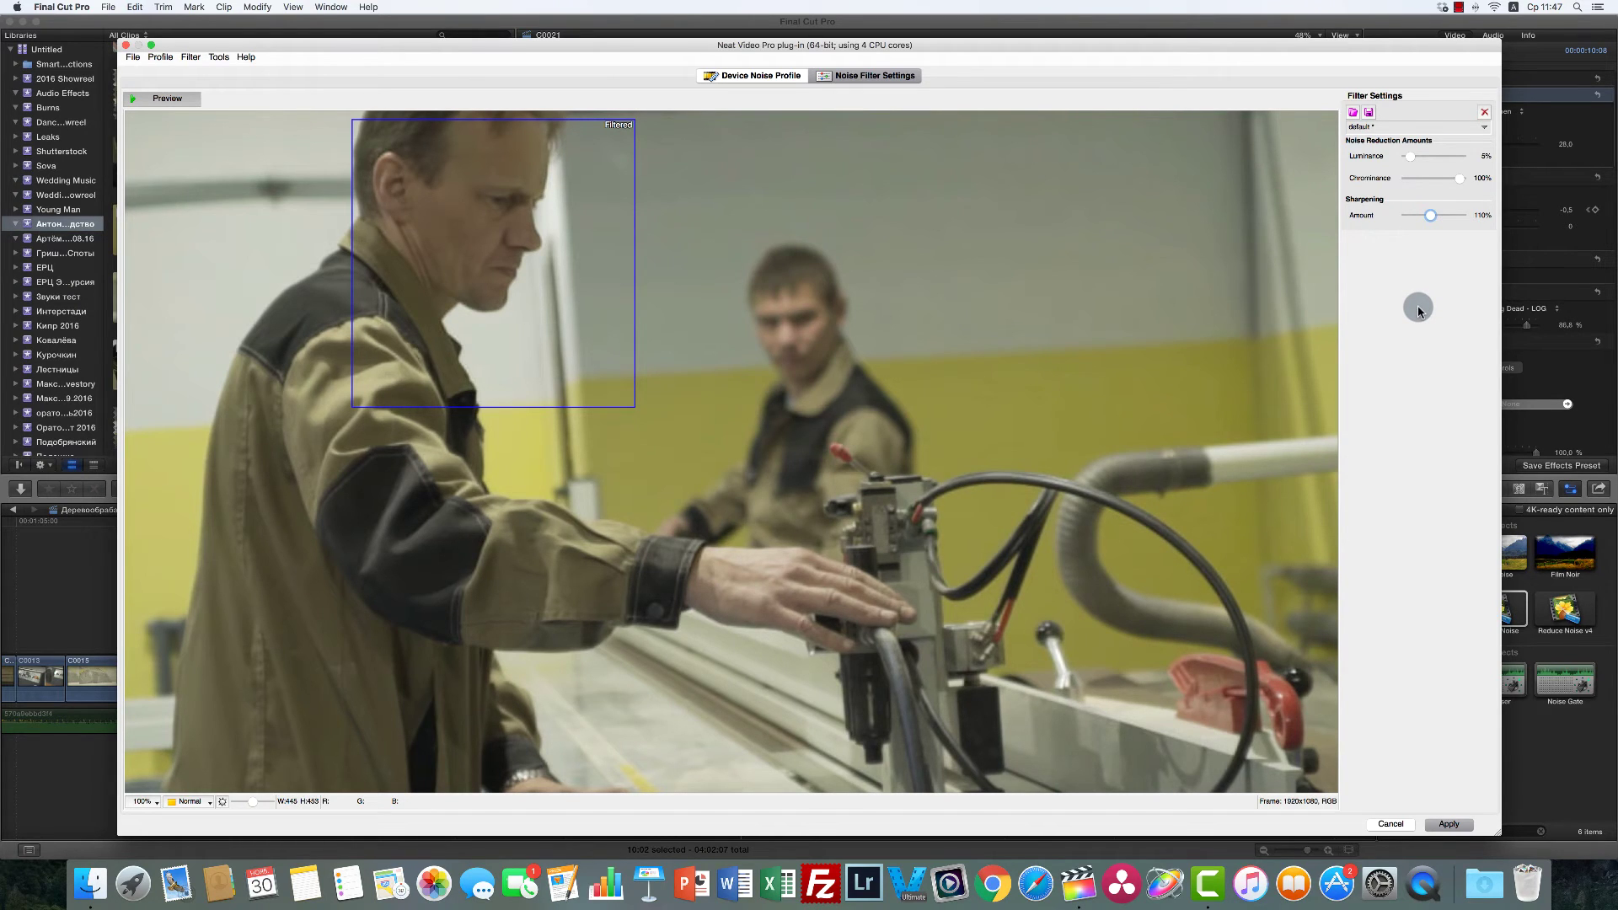
pyautogui.click(1458, 826)
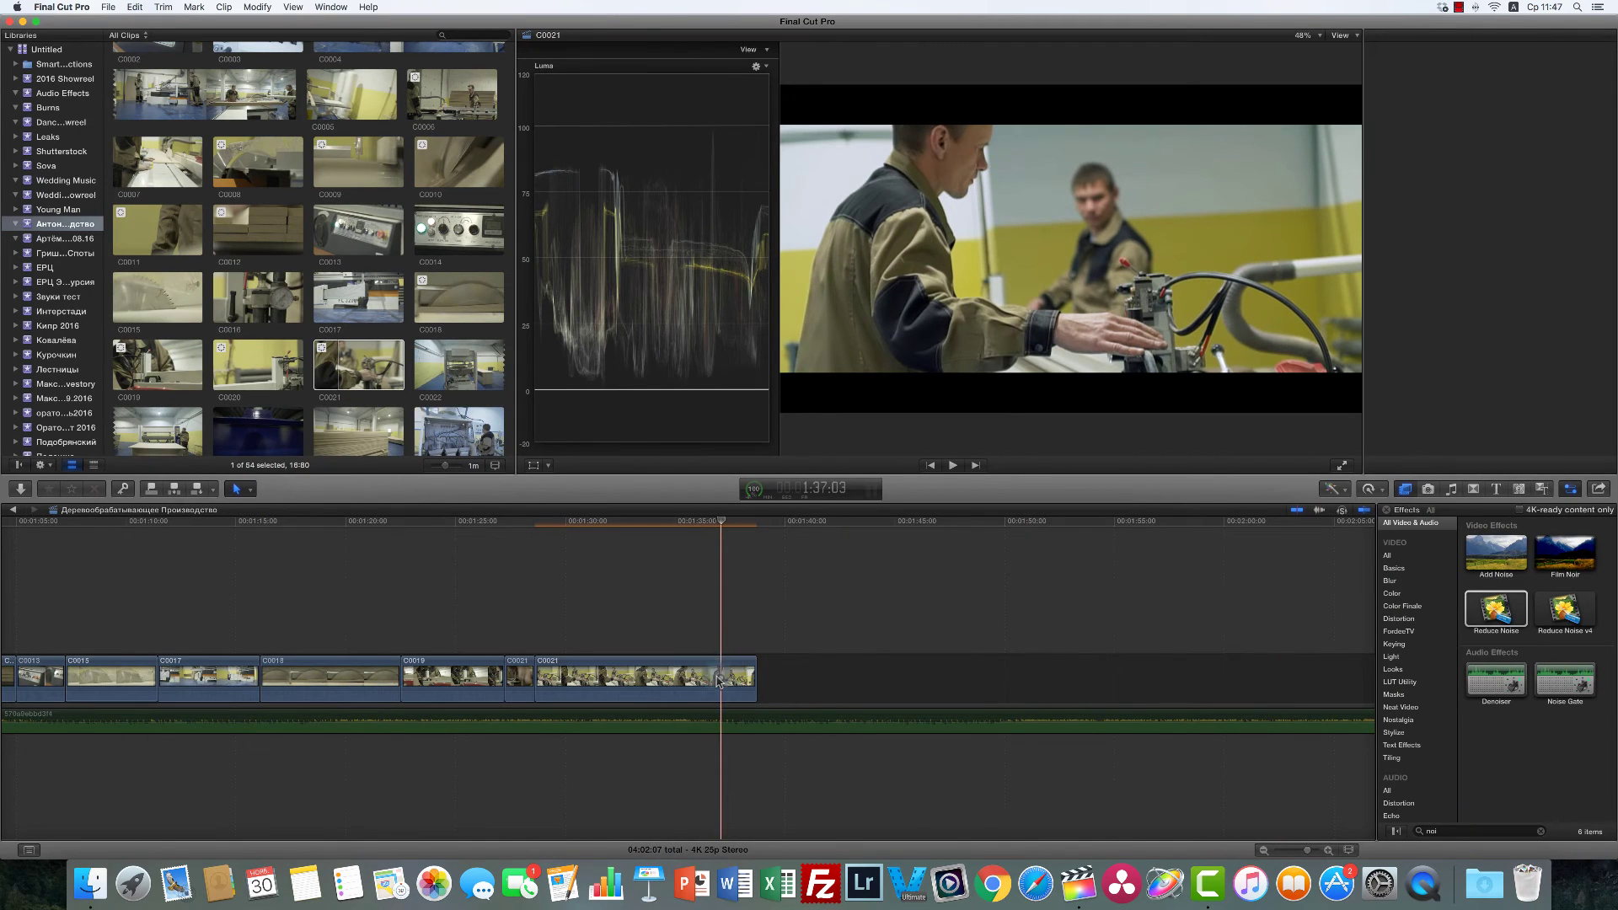
# Step: Hide the luma waveform scope and park the playhead on the workers' shot at 1:37:23
pyautogui.click(716, 681)
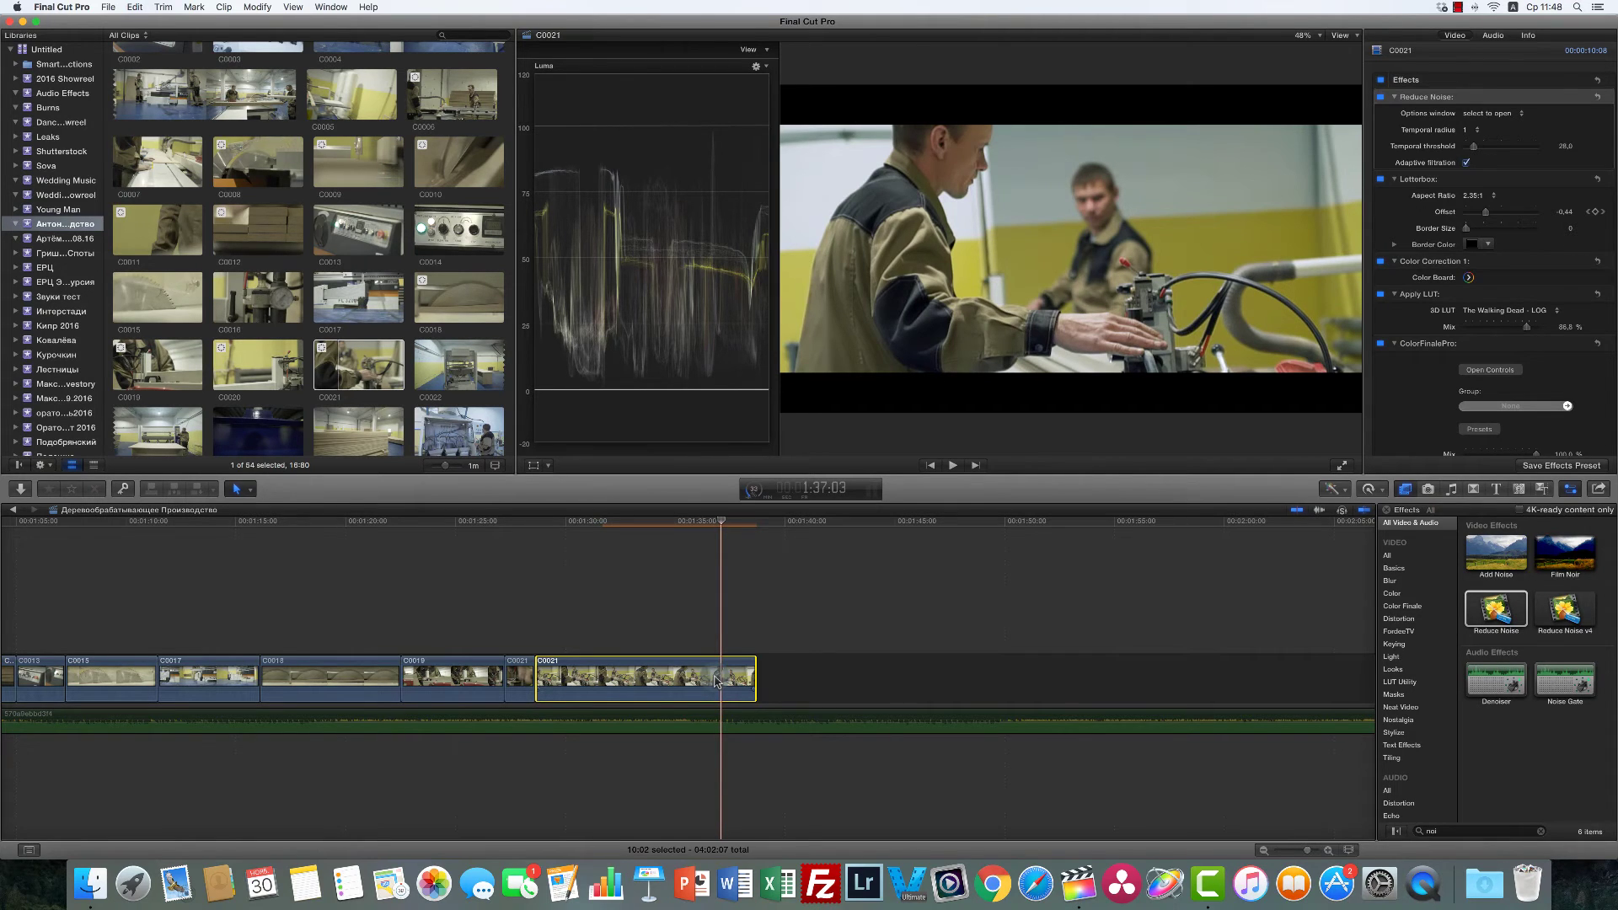
pyautogui.press('cmd+7')
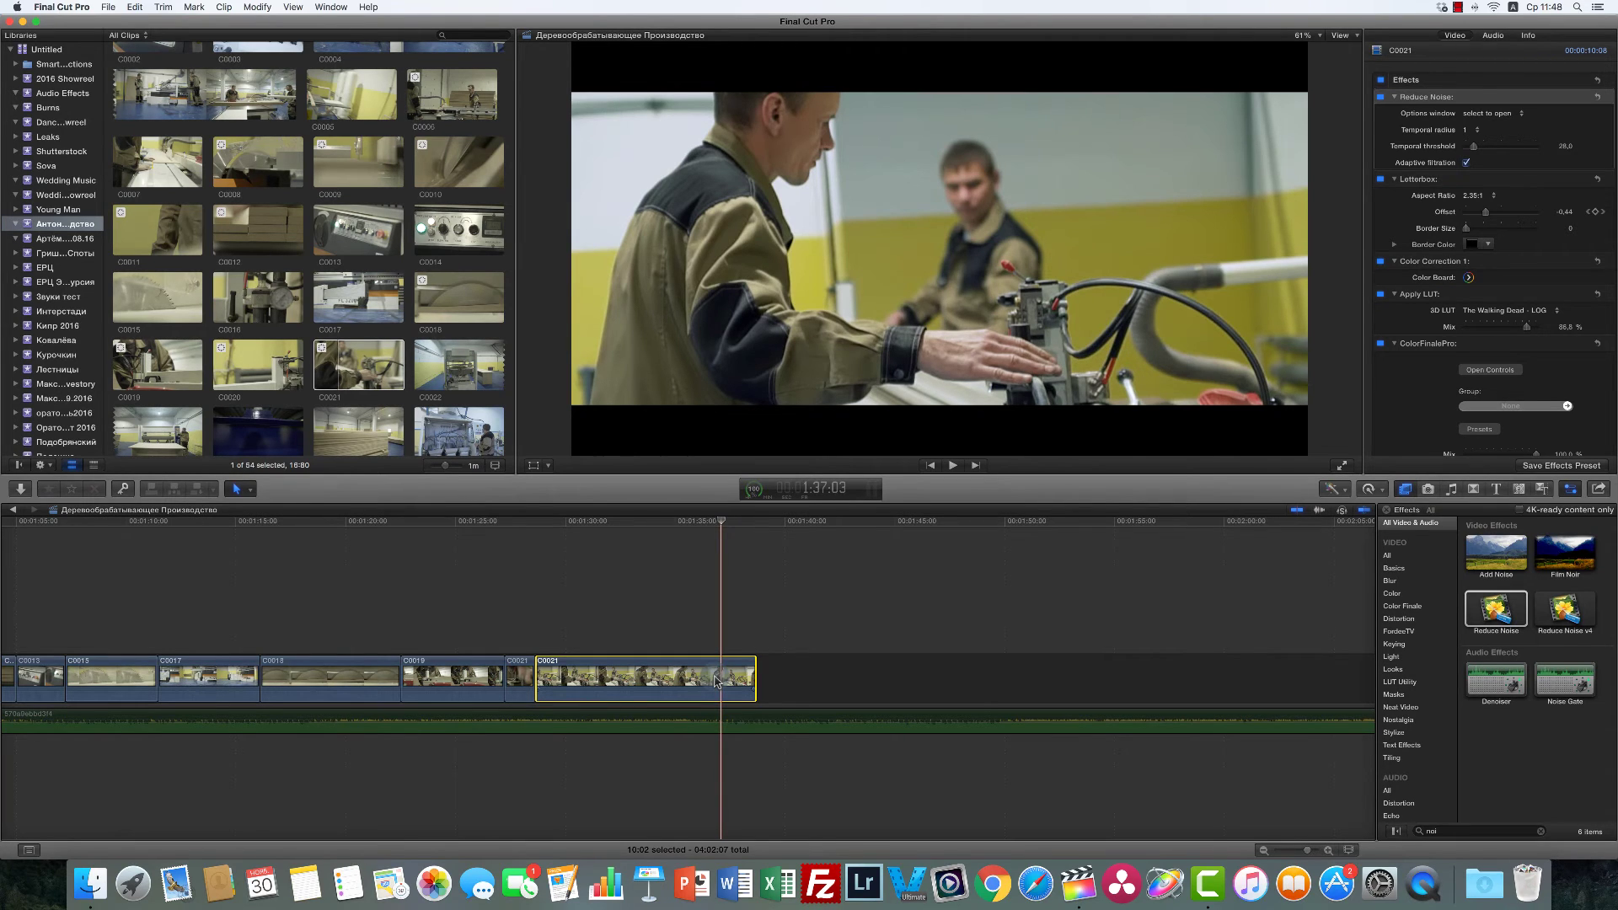
pyautogui.click(739, 616)
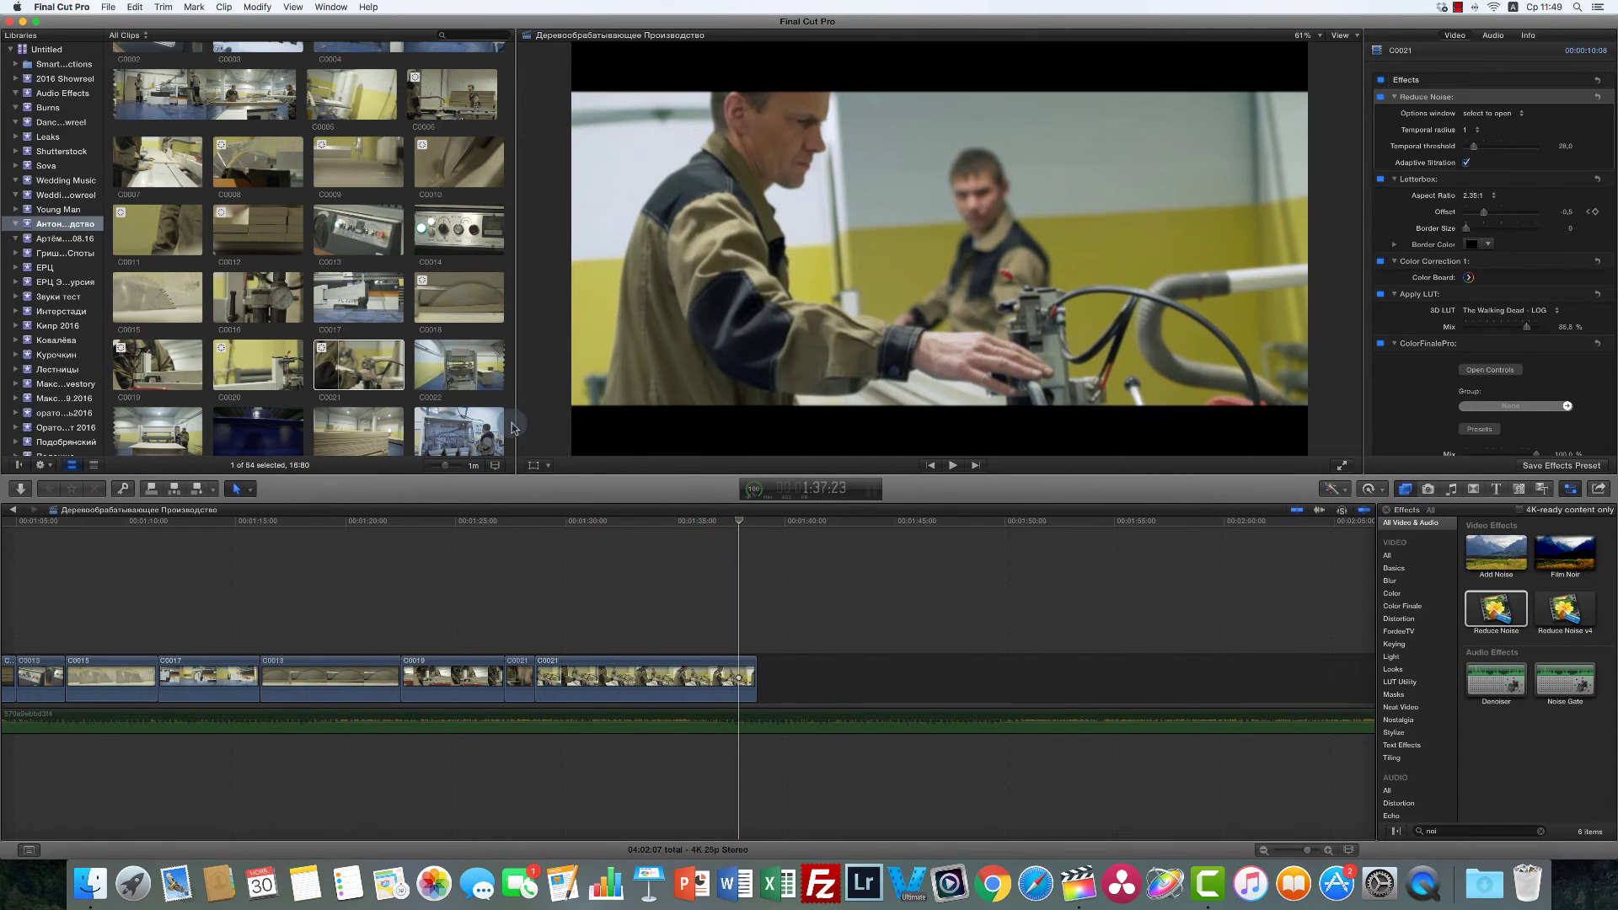
# Step: Find clip C0026 of the spraying machine among the event clips and add it after the workers' shot in the timeline
pyautogui.scroll(-3, 512, 430)
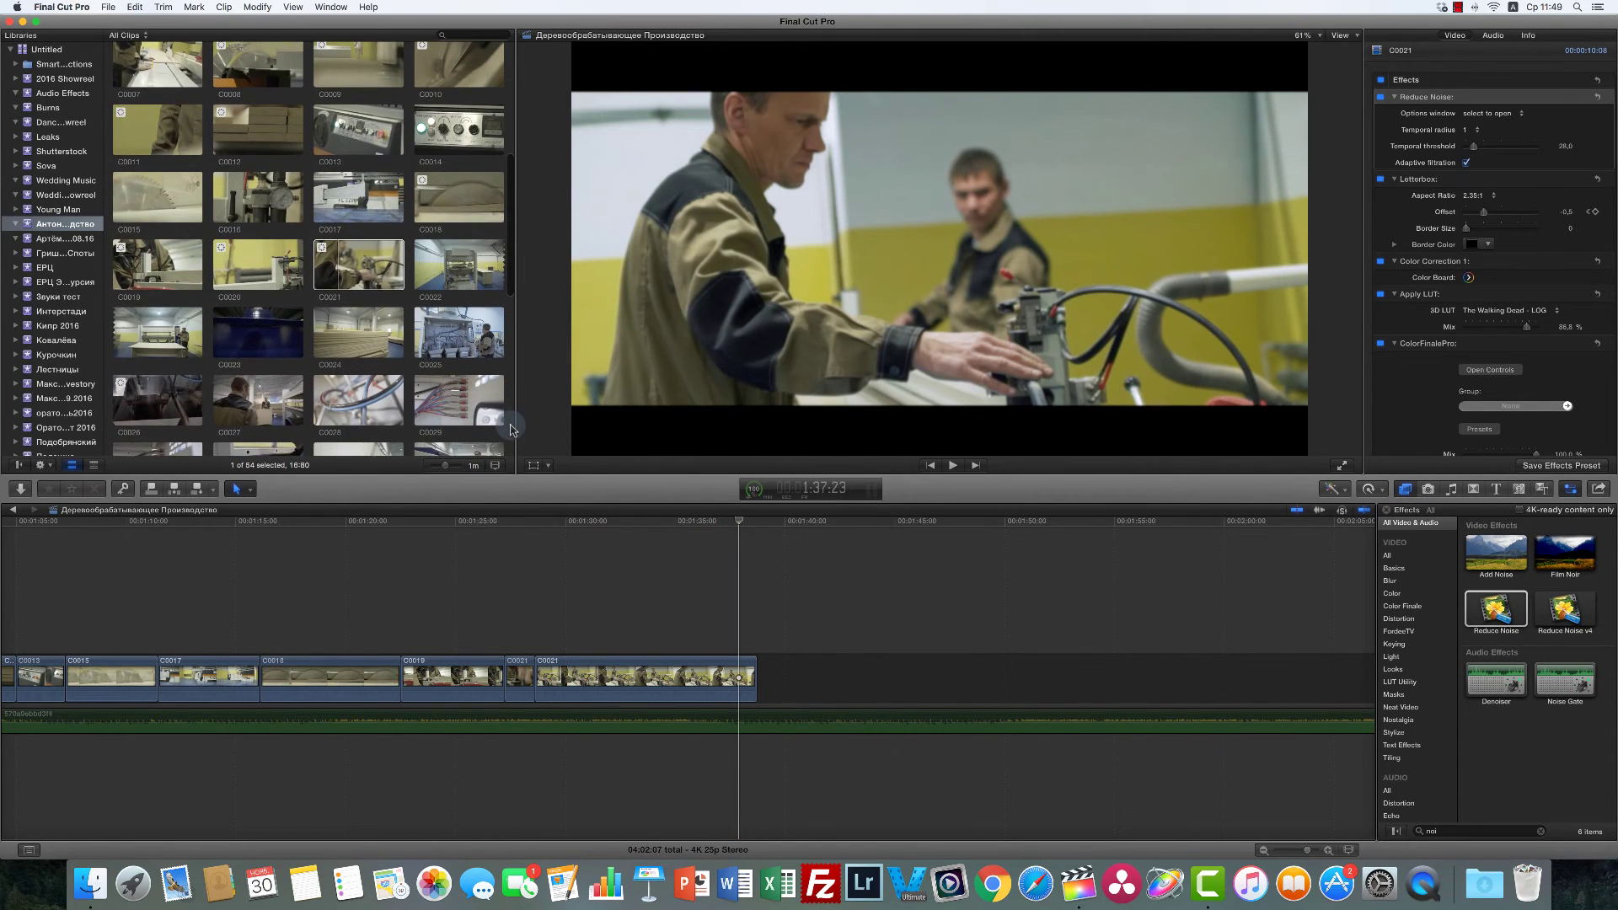
pyautogui.scroll(-4, 511, 426)
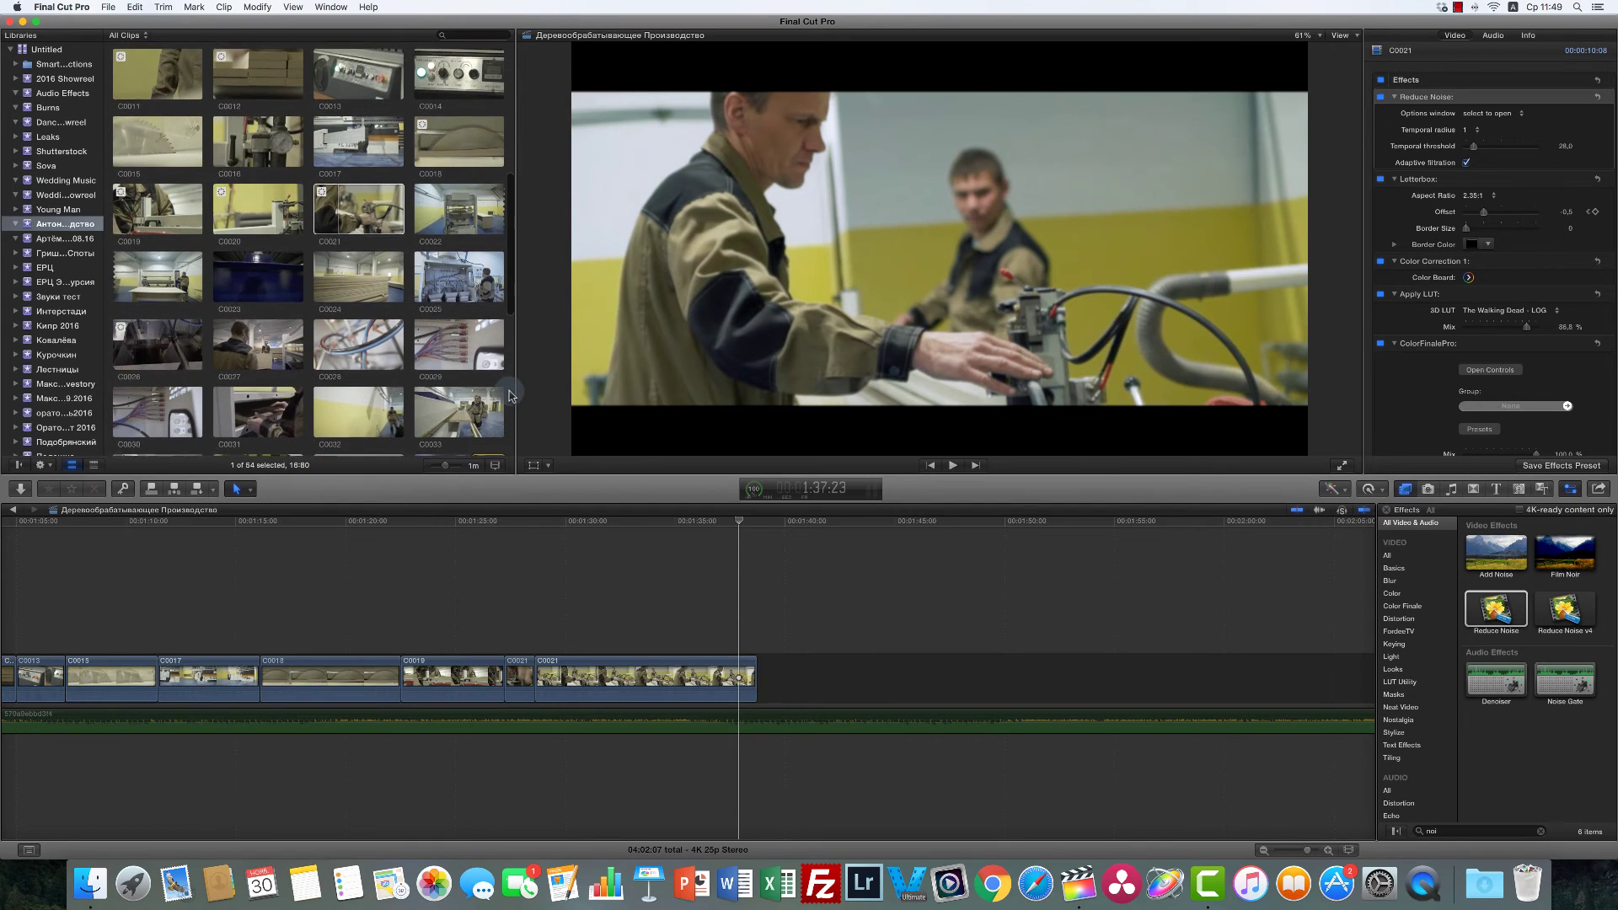
pyautogui.scroll(1, 510, 396)
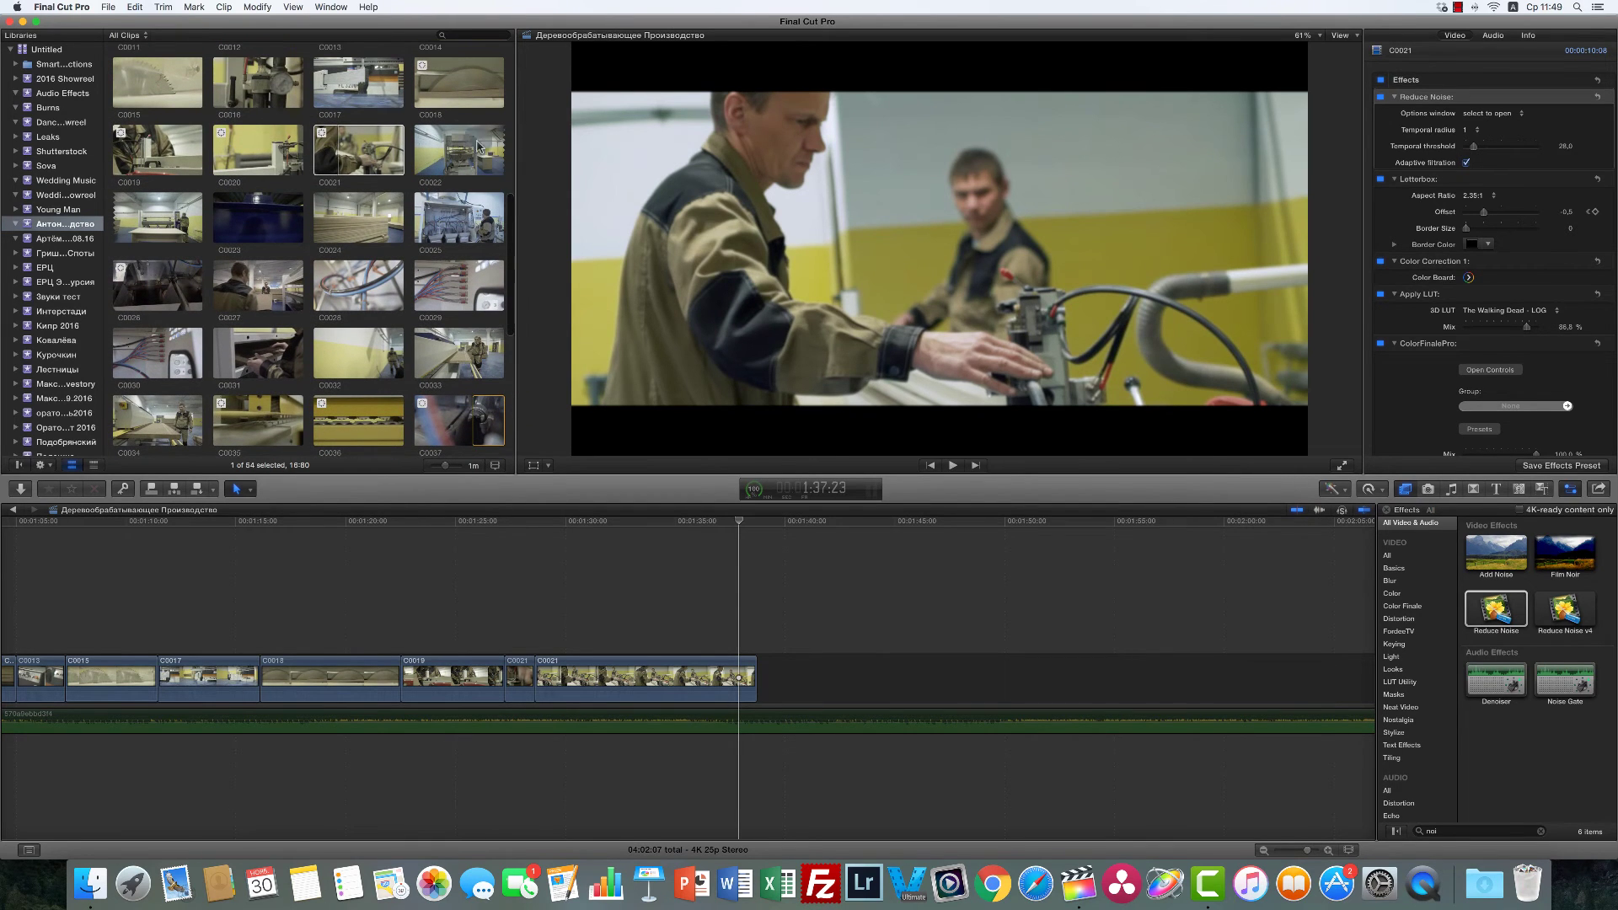
pyautogui.press('super+1')
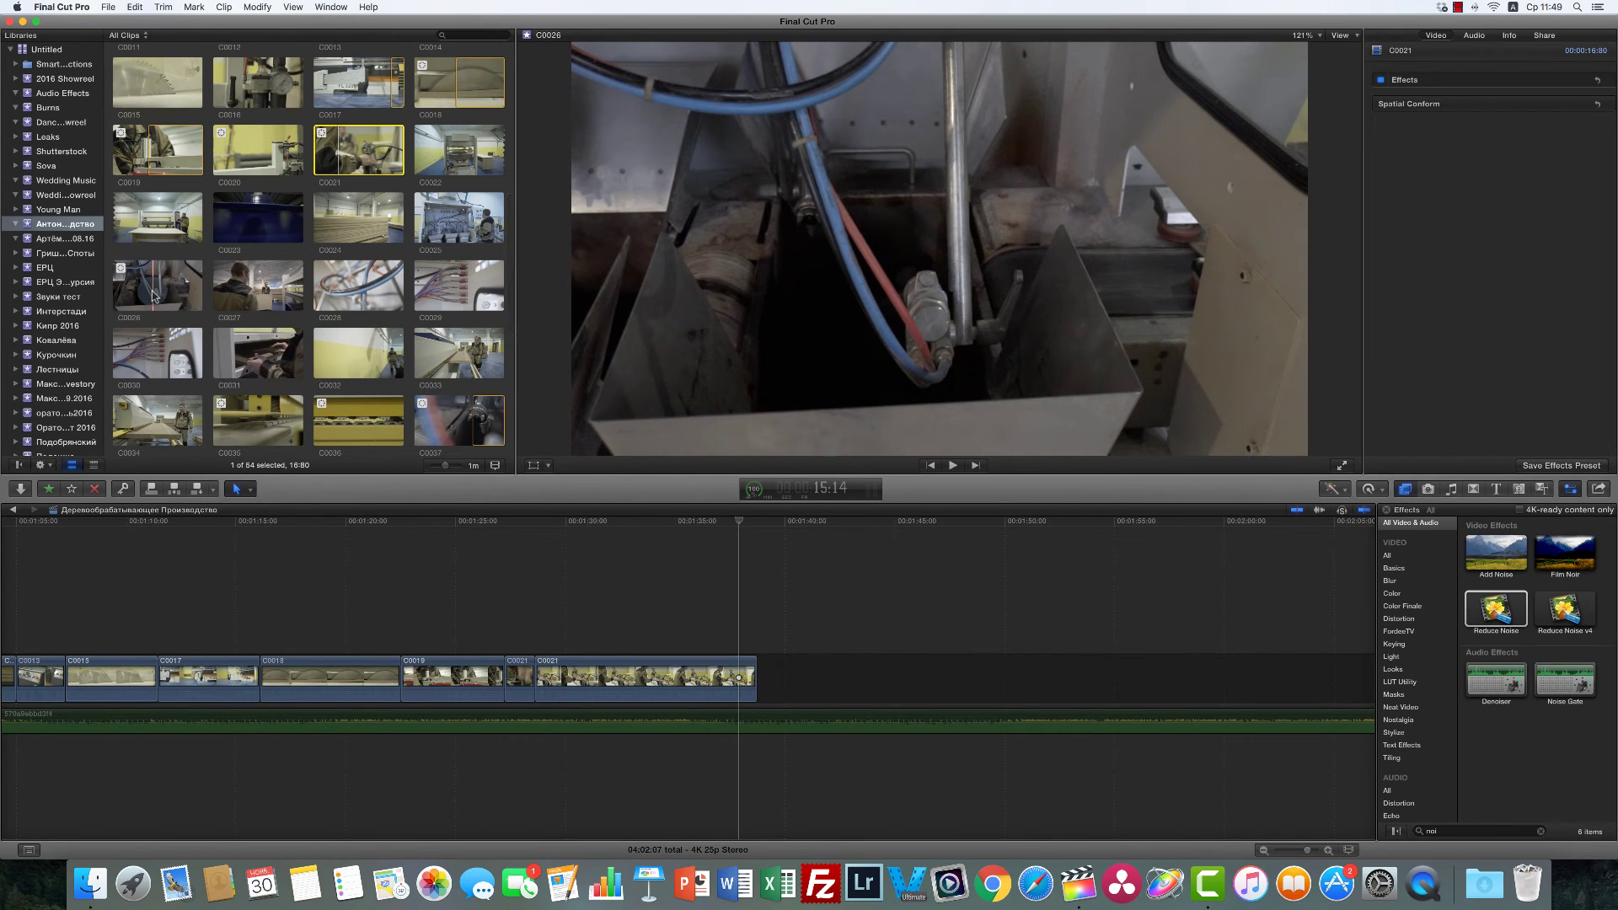
pyautogui.moveTo(153, 297); pyautogui.dragTo(792, 674)
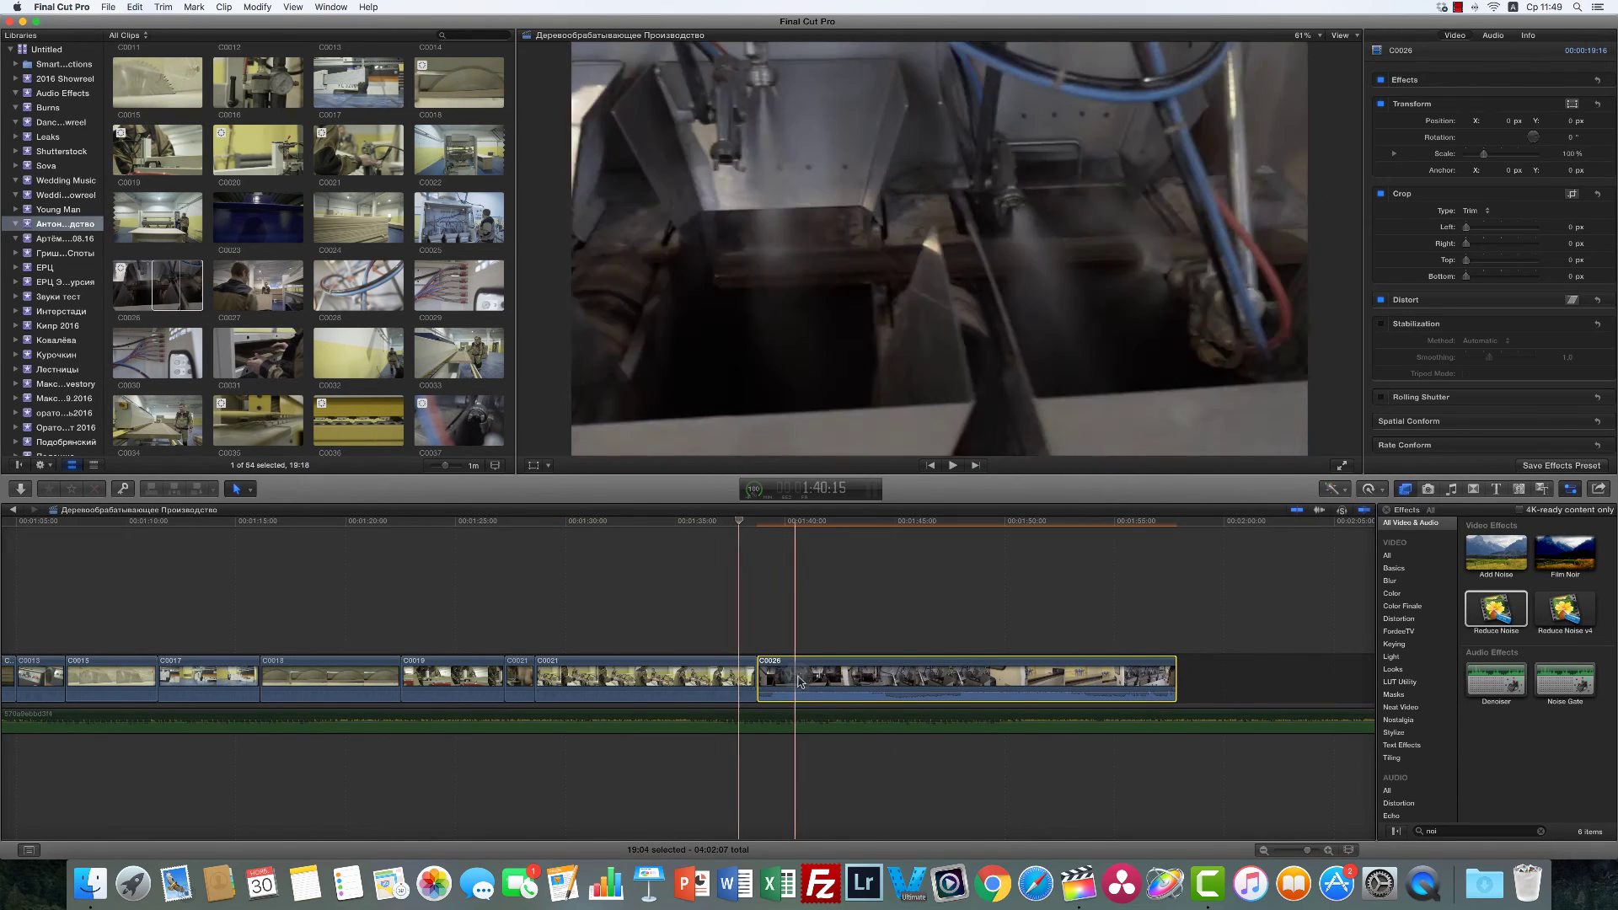
# Step: Copy the workers' shot C0021 and paste only its Letterbox and Apply LUT attributes onto the spraying-machine clip C0026
pyautogui.click(743, 686)
pyautogui.press('super+c')
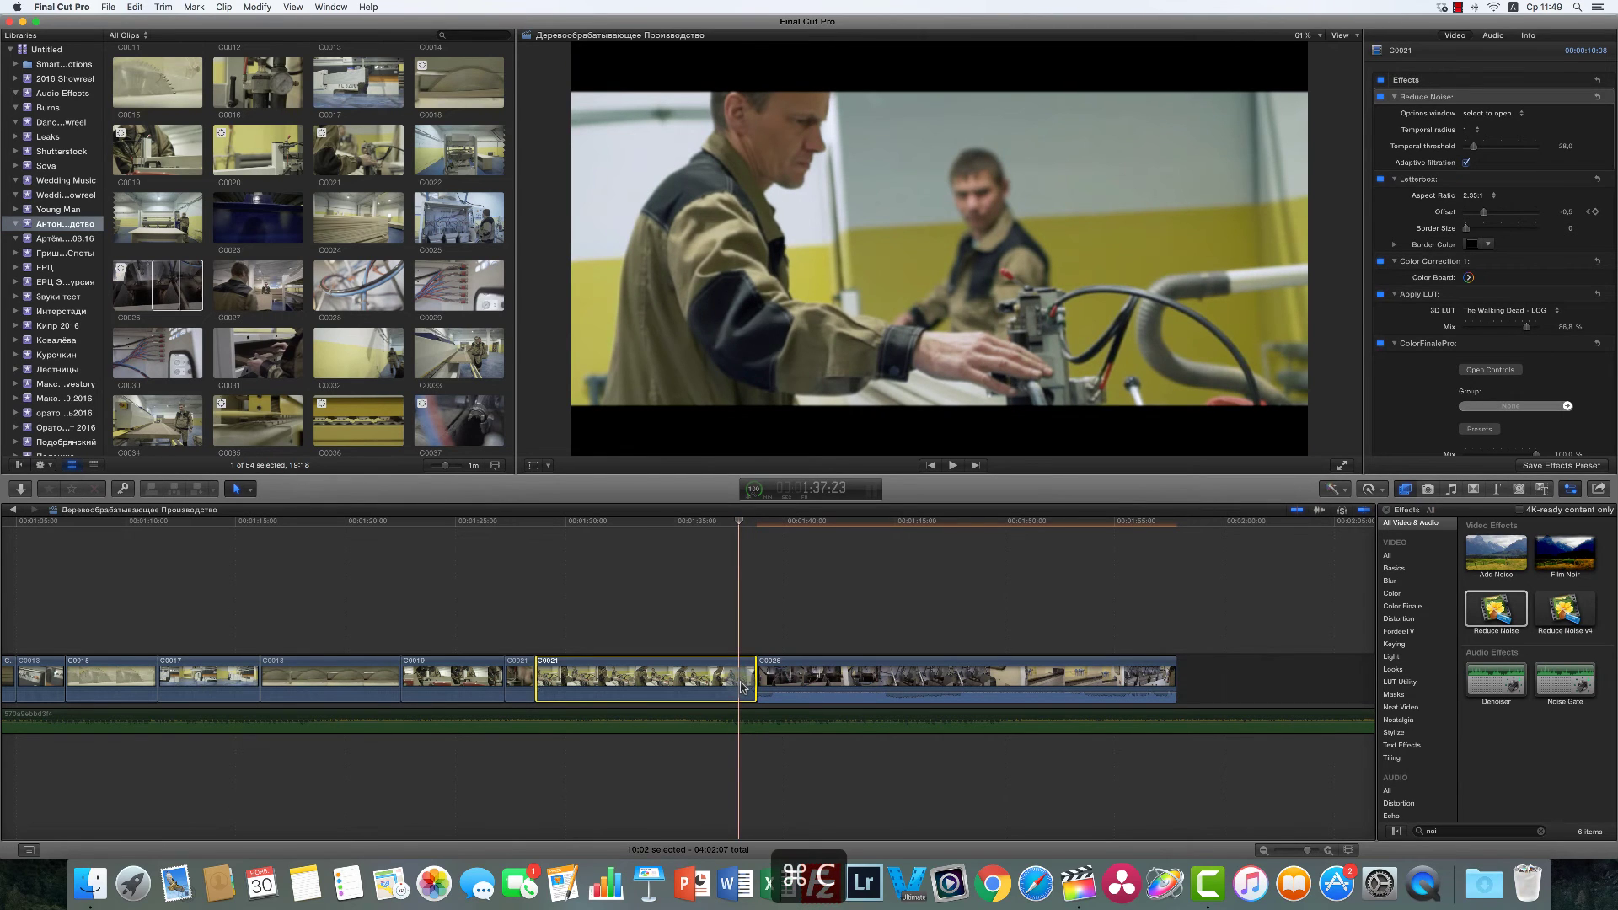
pyautogui.click(782, 677)
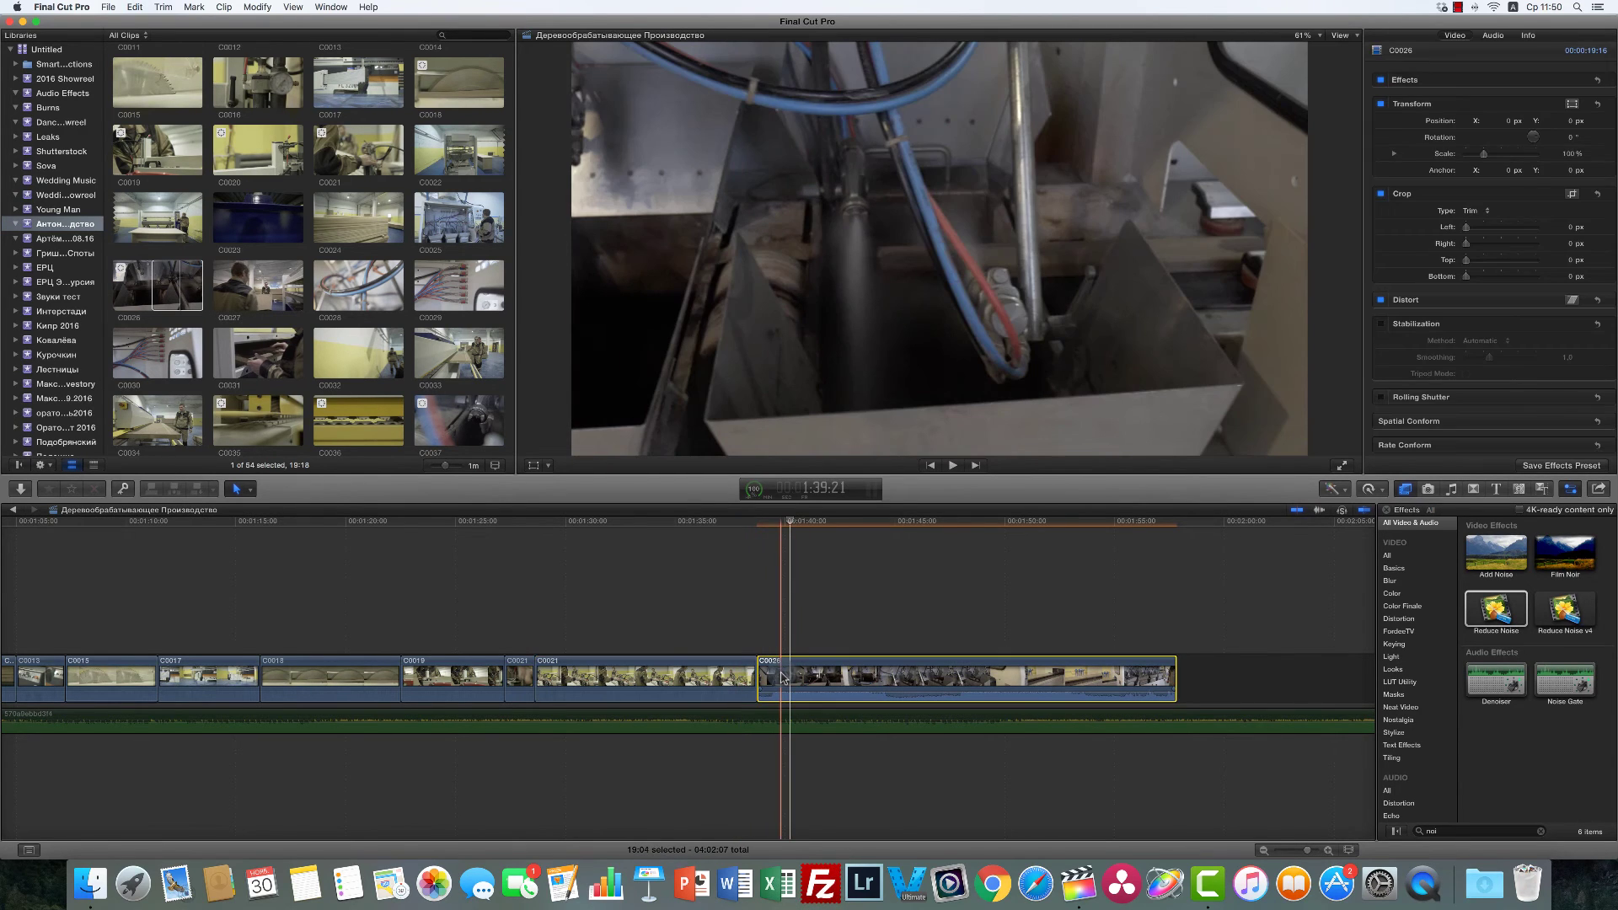
pyautogui.press('alt+super+v')
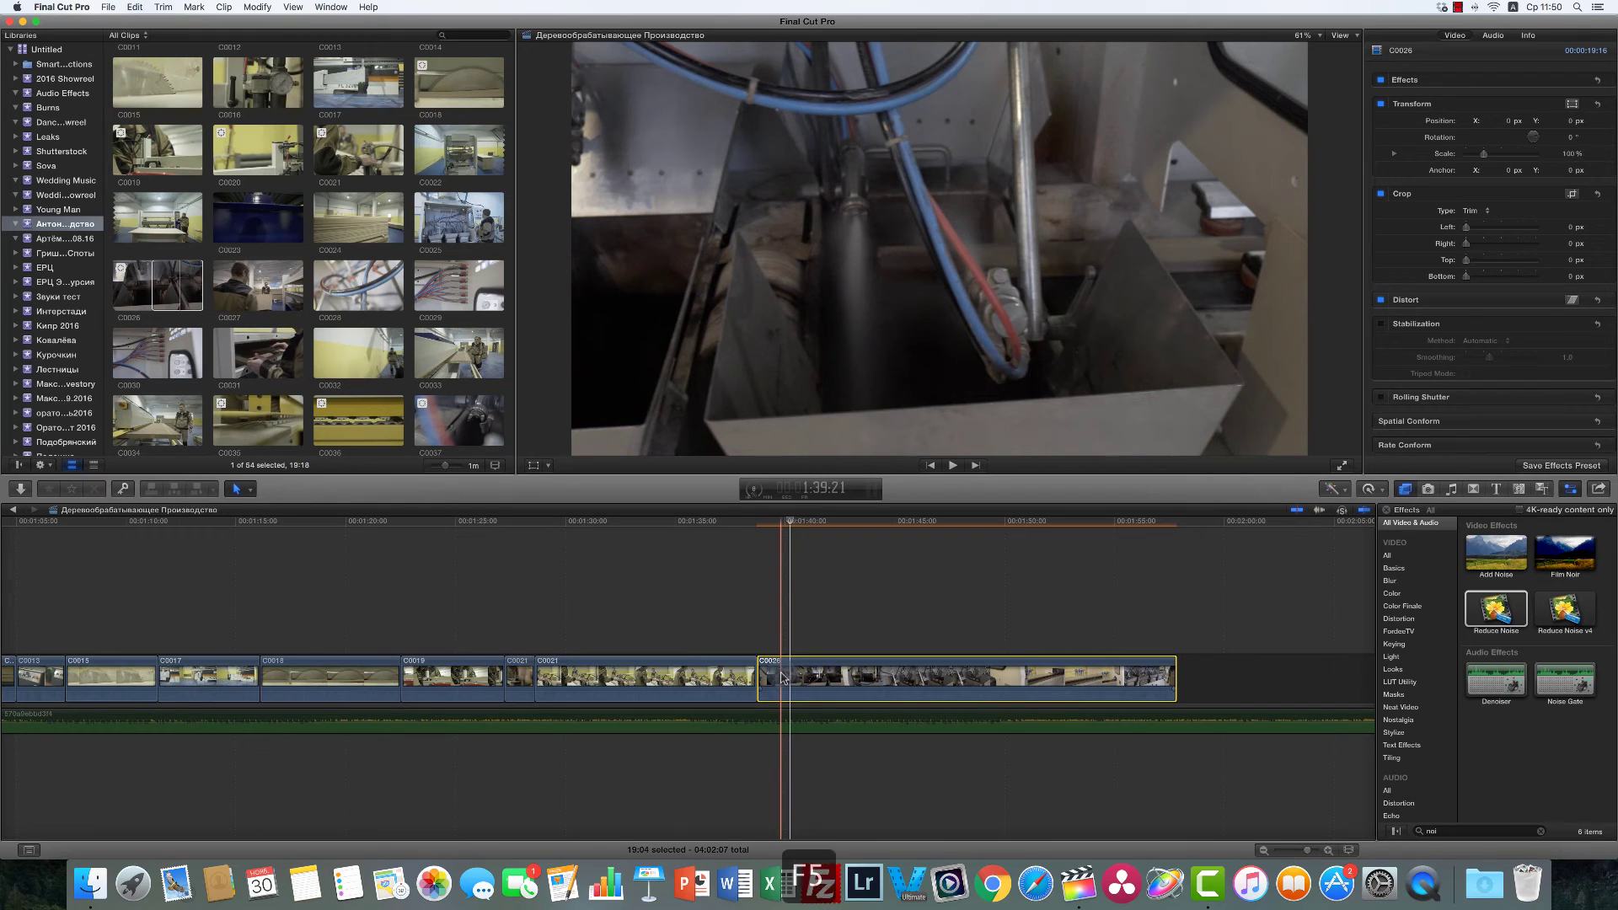
pyautogui.press('shift+super+v')
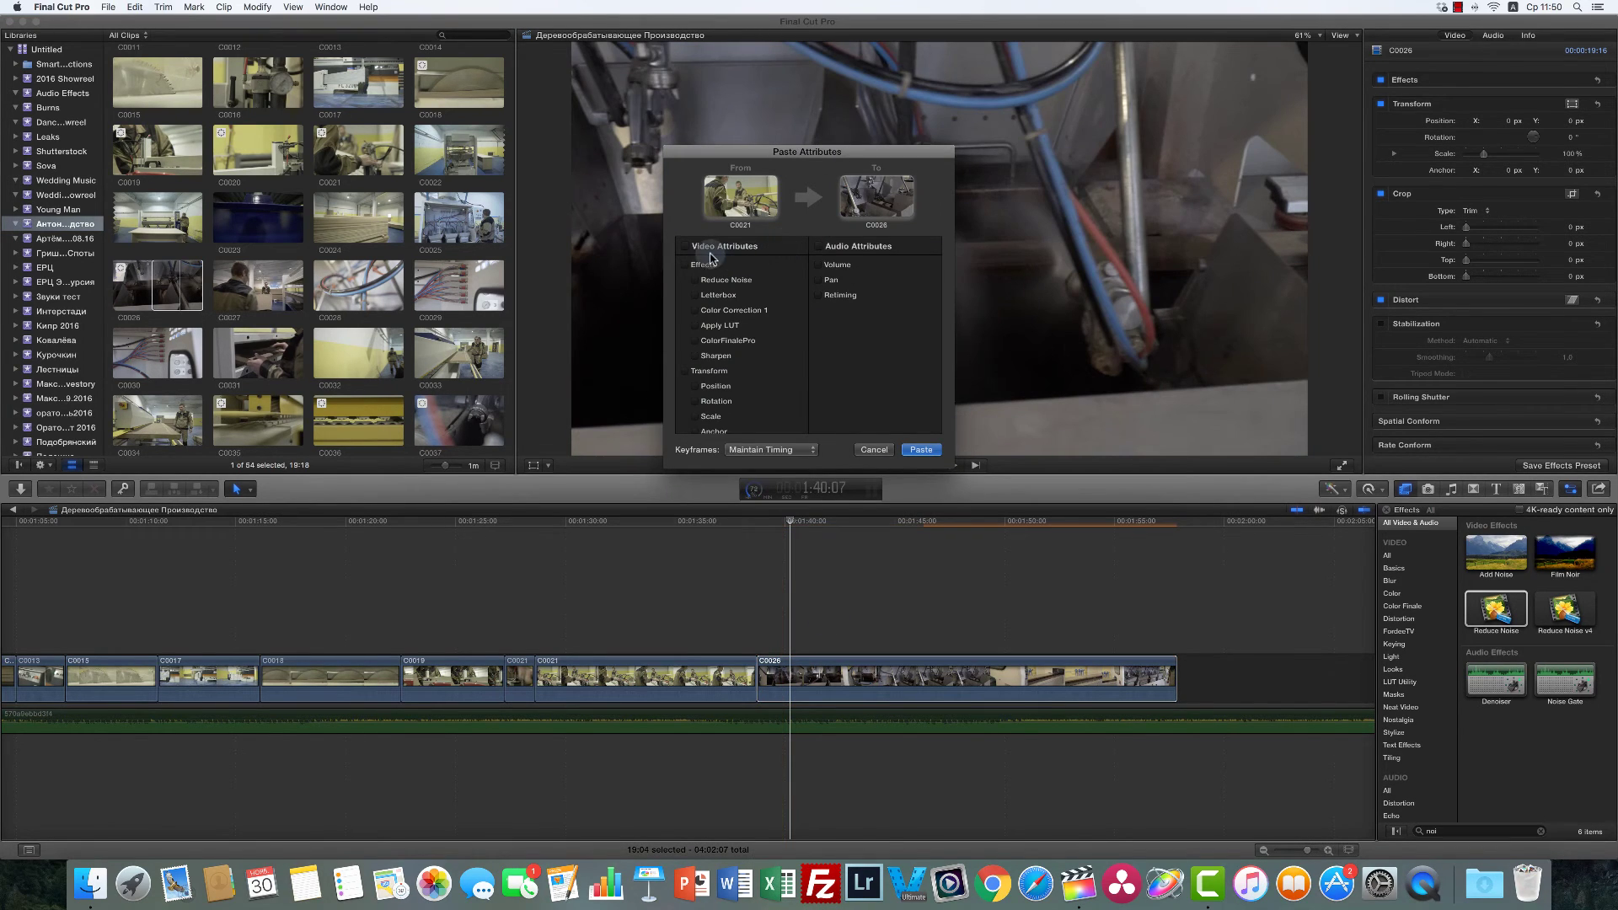
pyautogui.click(717, 250)
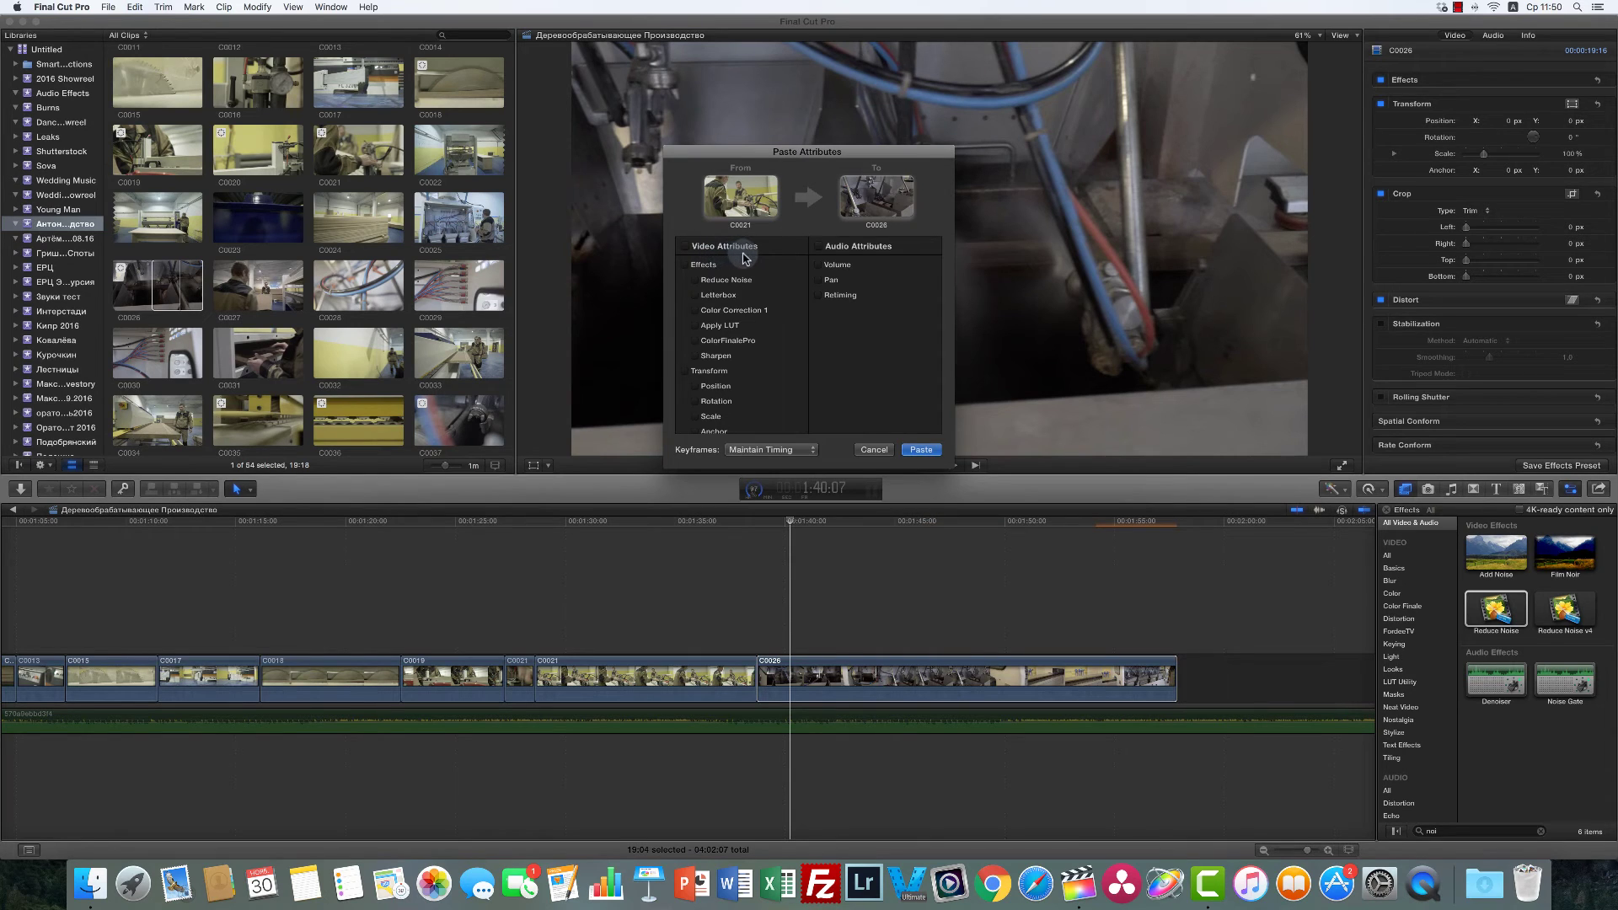
pyautogui.click(783, 283)
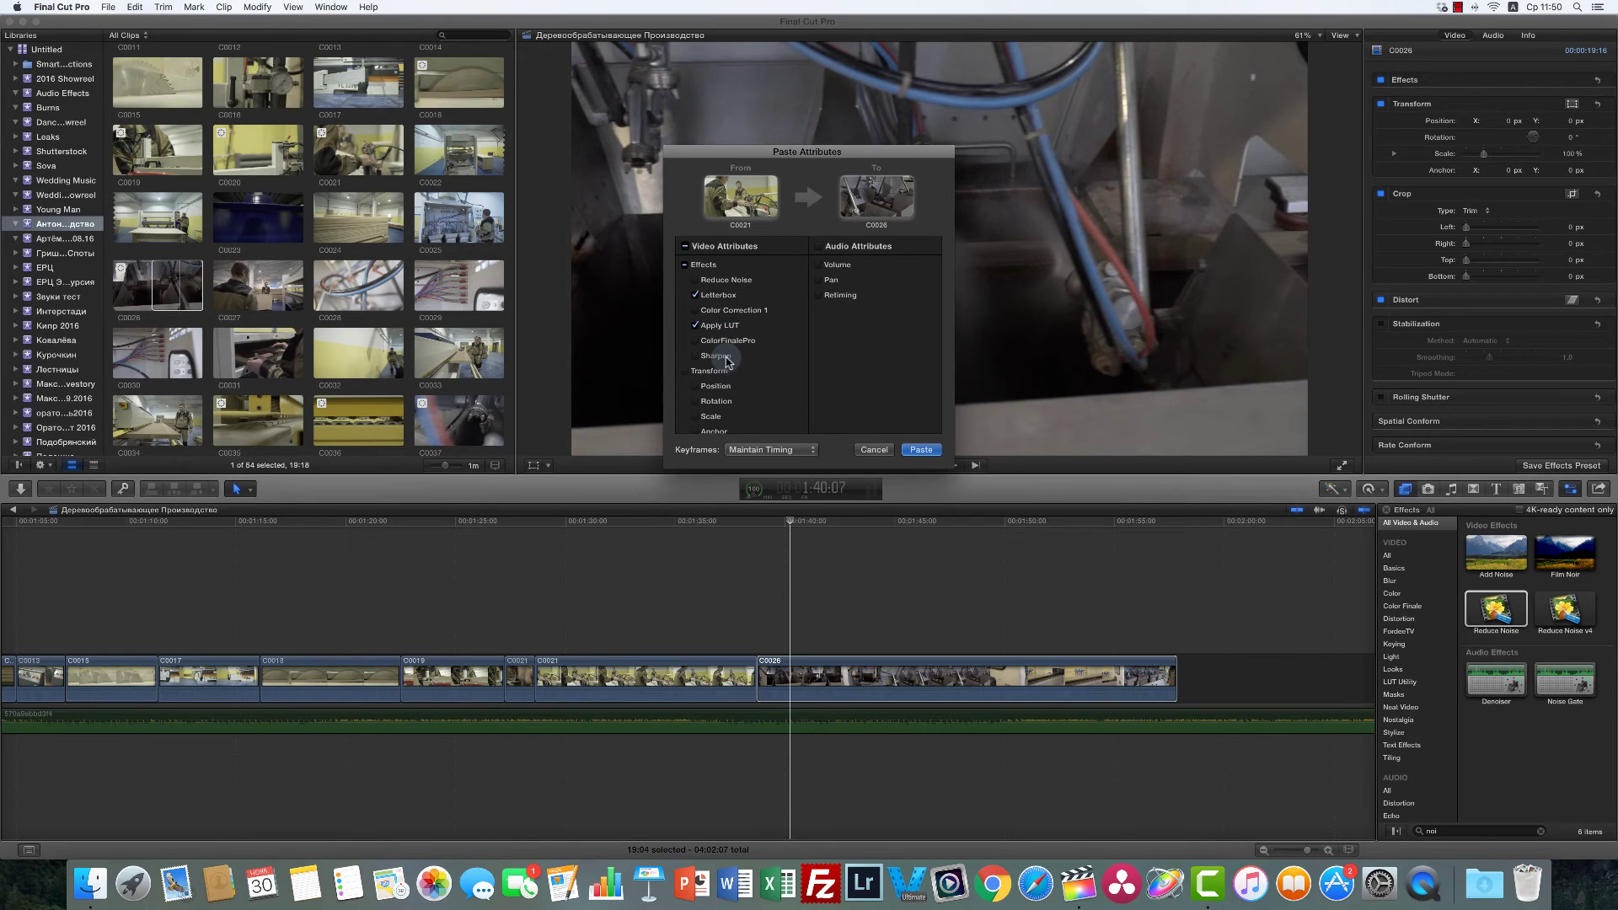
pyautogui.click(920, 449)
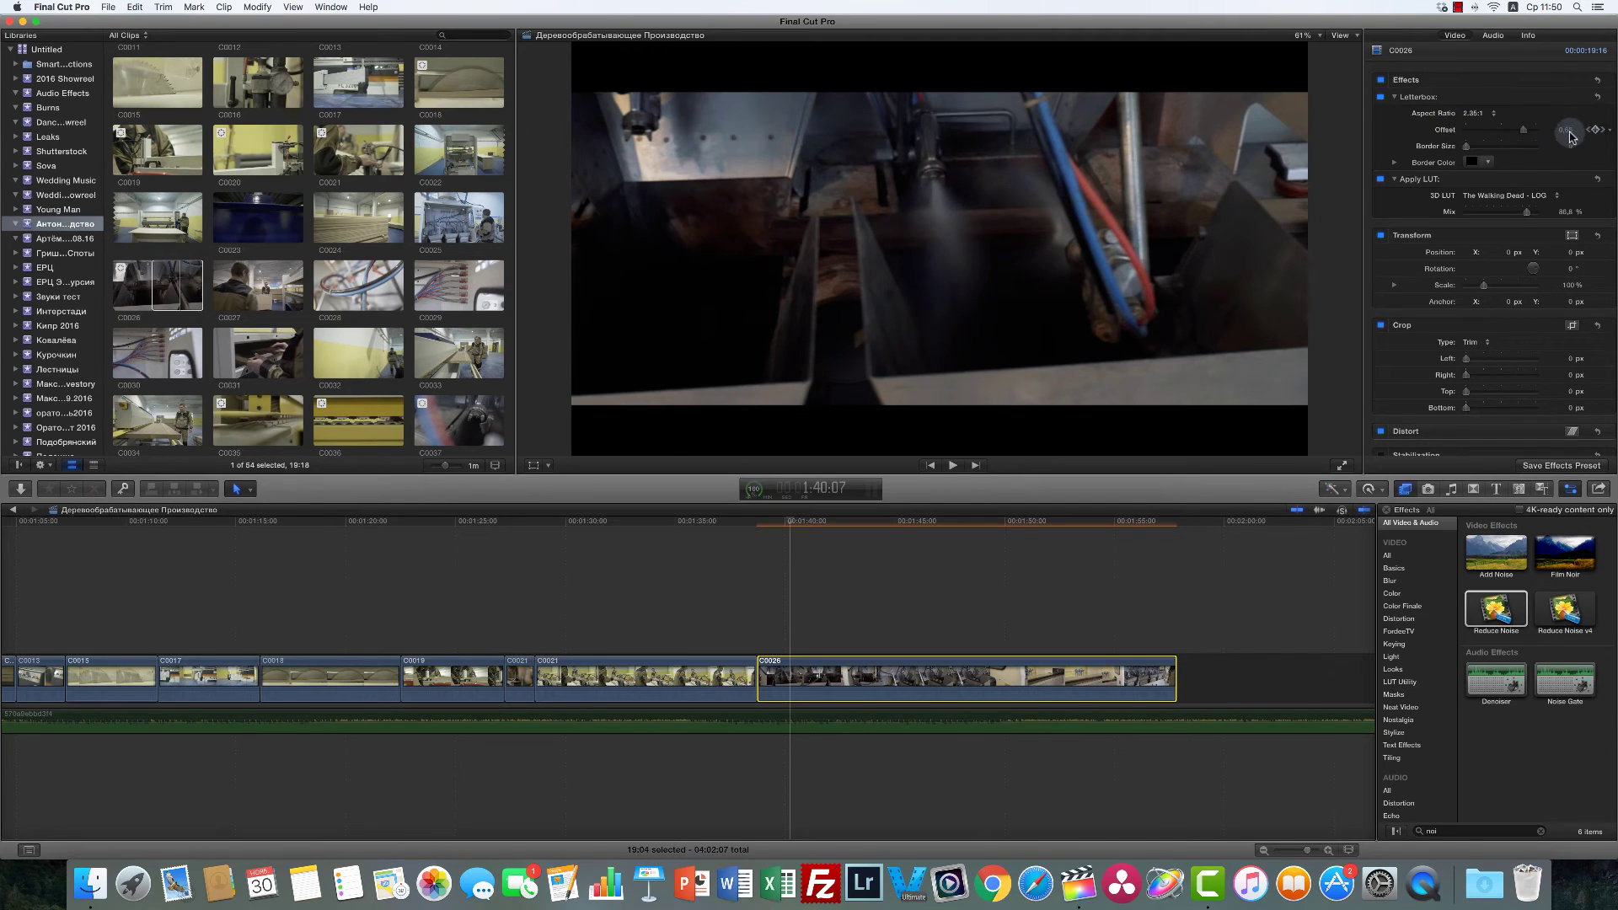
# Step: Reset the keyframed Letterbox Offset on C0026 and set it to -0.44
pyautogui.click(1524, 130)
pyautogui.moveTo(1527, 132); pyautogui.dragTo(1506, 133)
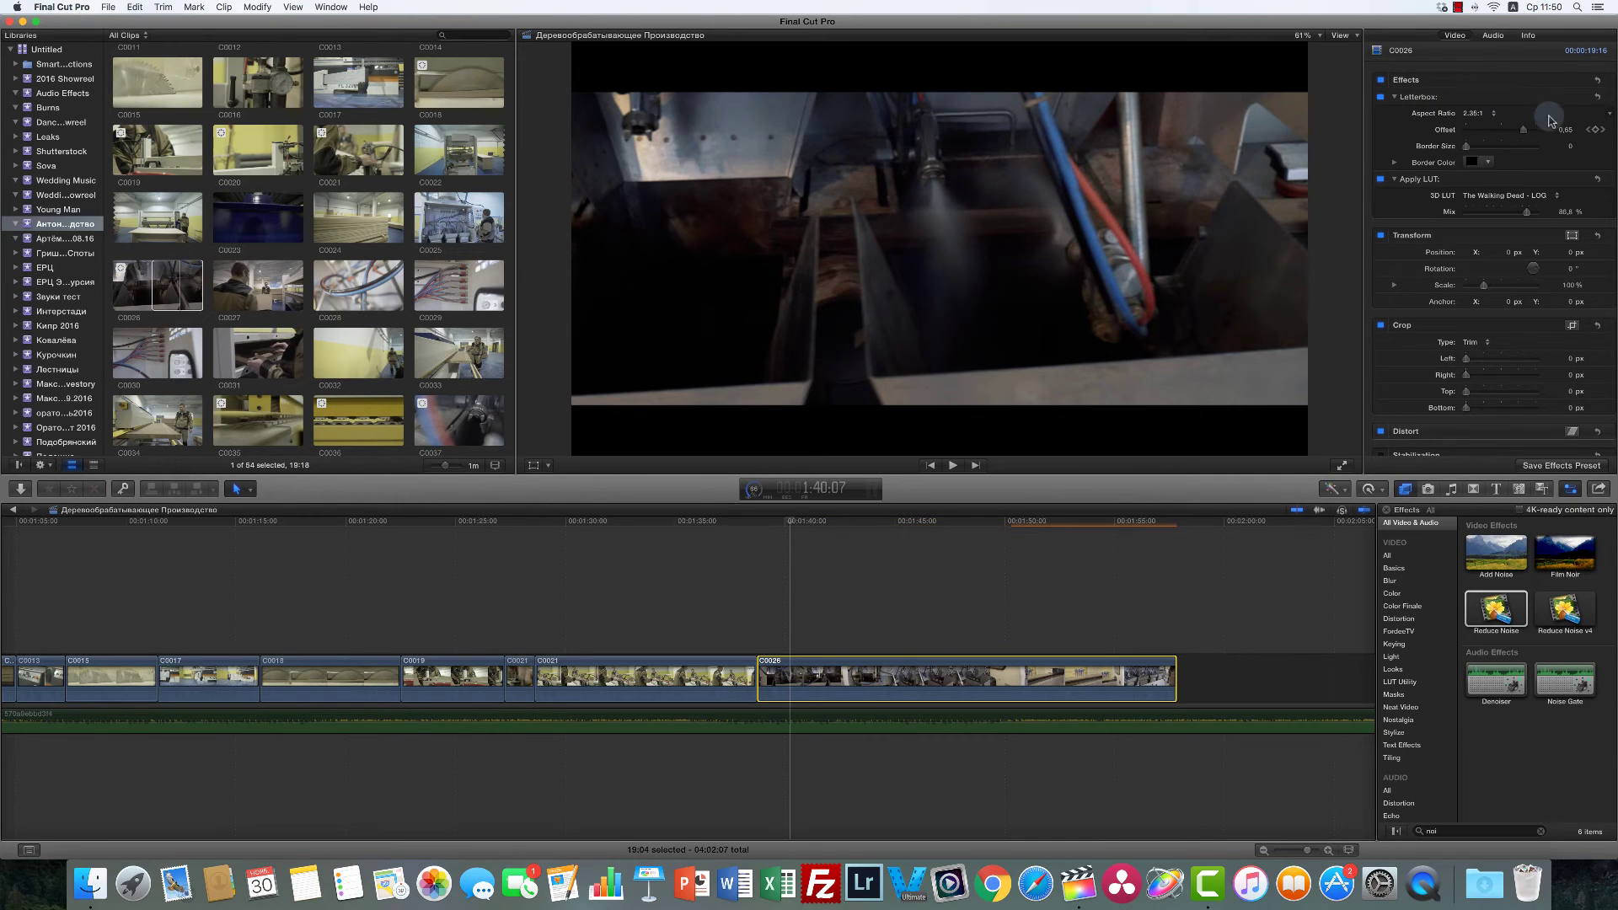
pyautogui.click(1608, 133)
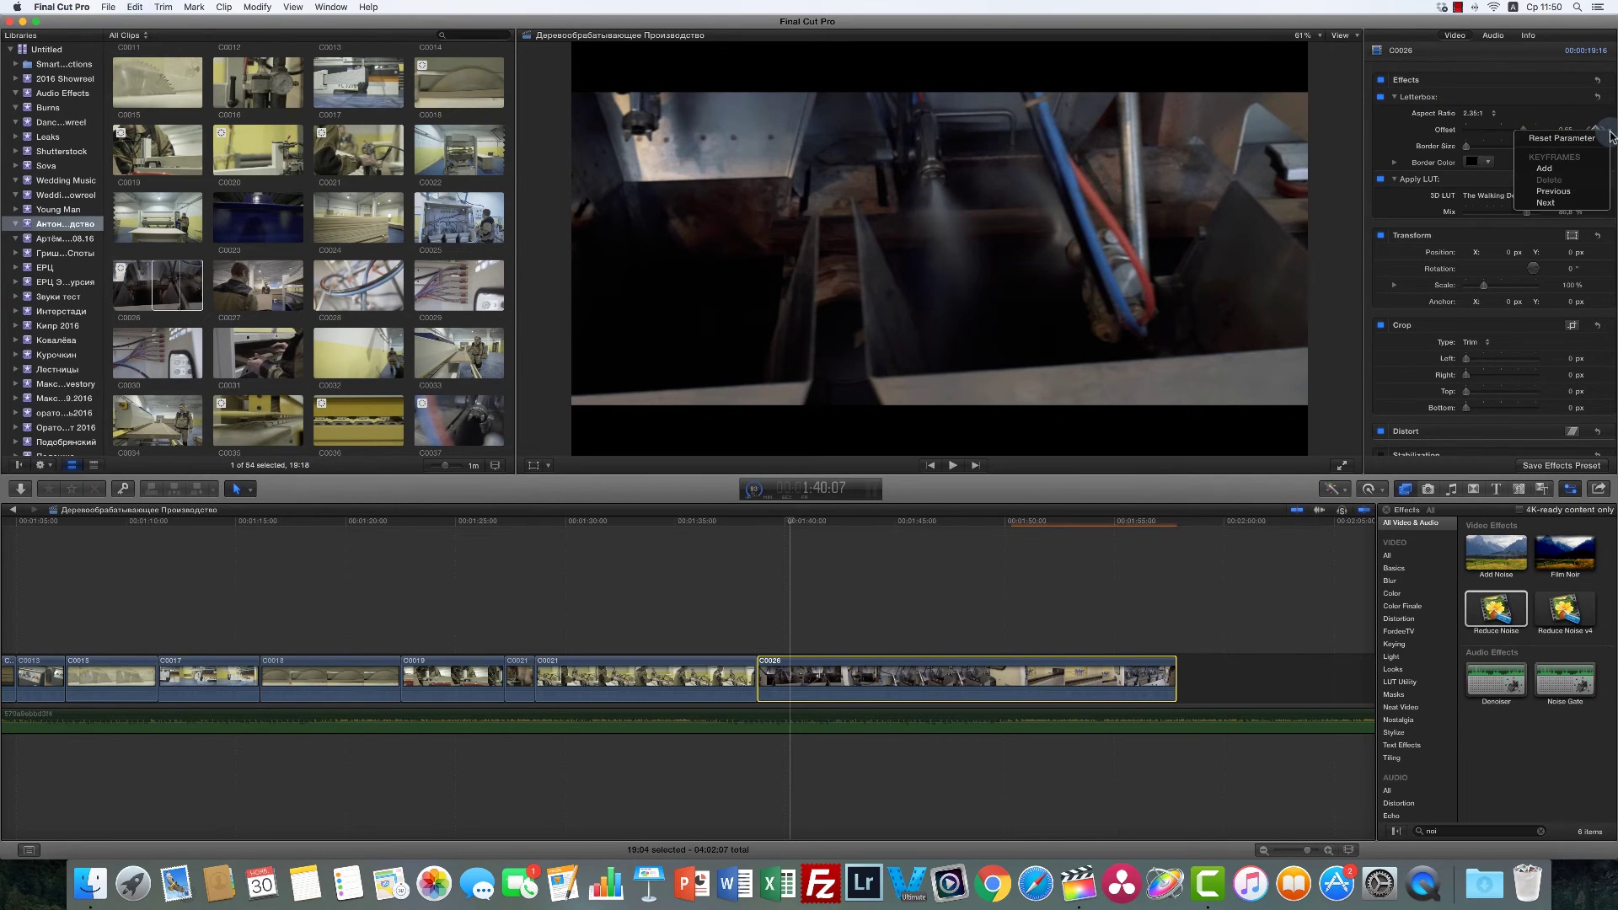
pyautogui.click(1598, 139)
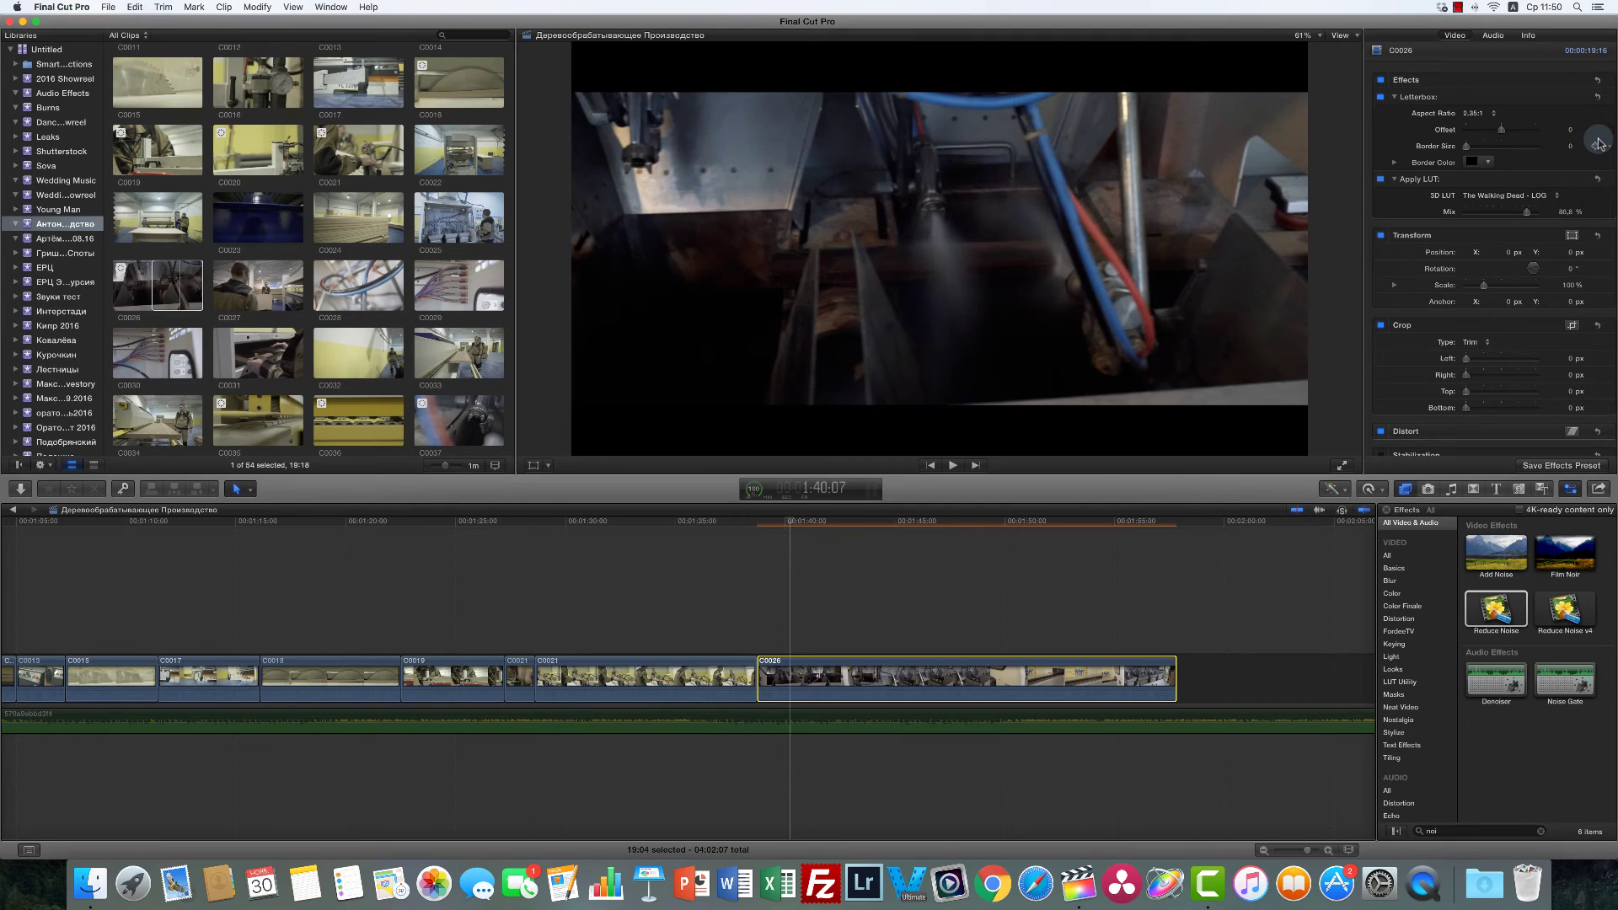
pyautogui.moveTo(1501, 129); pyautogui.dragTo(1487, 135)
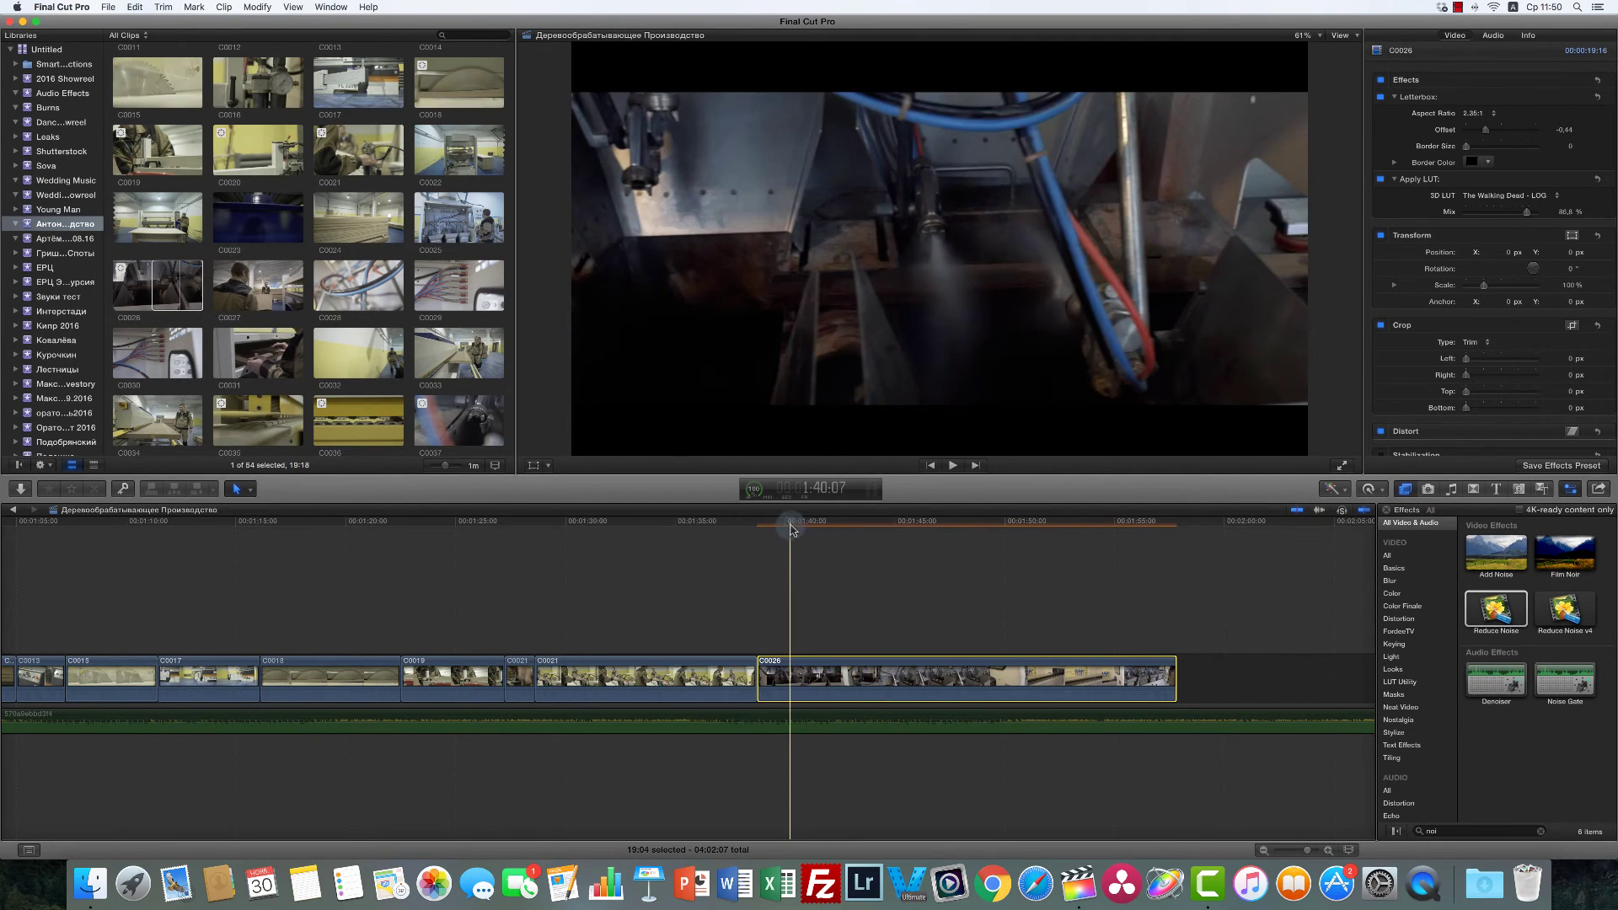
# Step: Paste only the Retiming attribute from C0021 onto C0026 and play the clip from its start
pyautogui.click(763, 536)
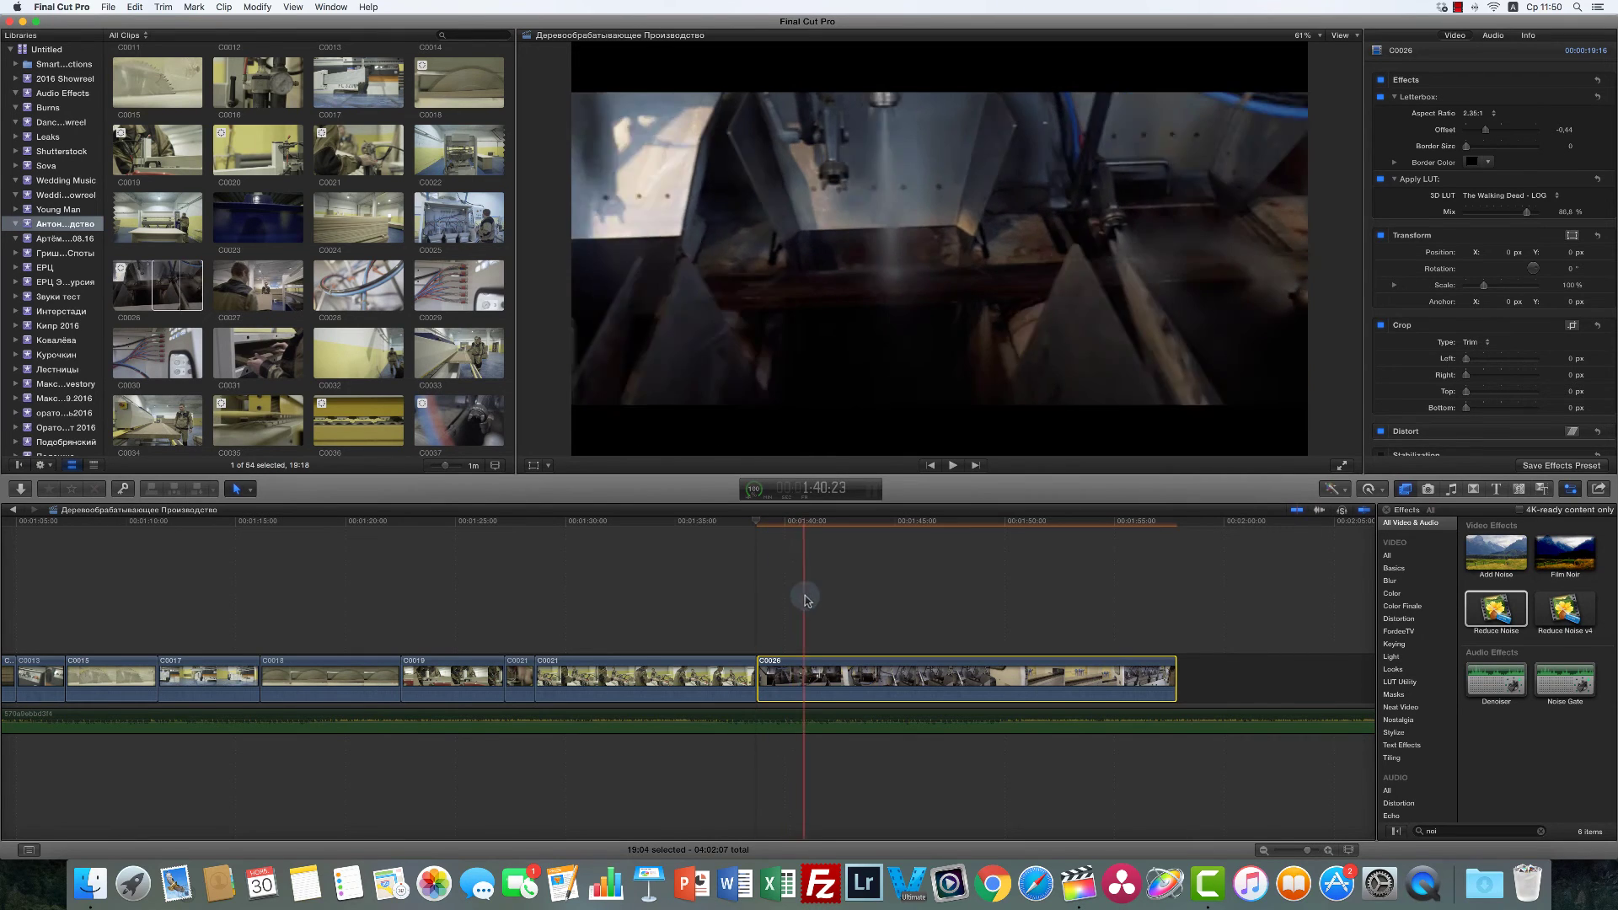
pyautogui.press('shift+super+v')
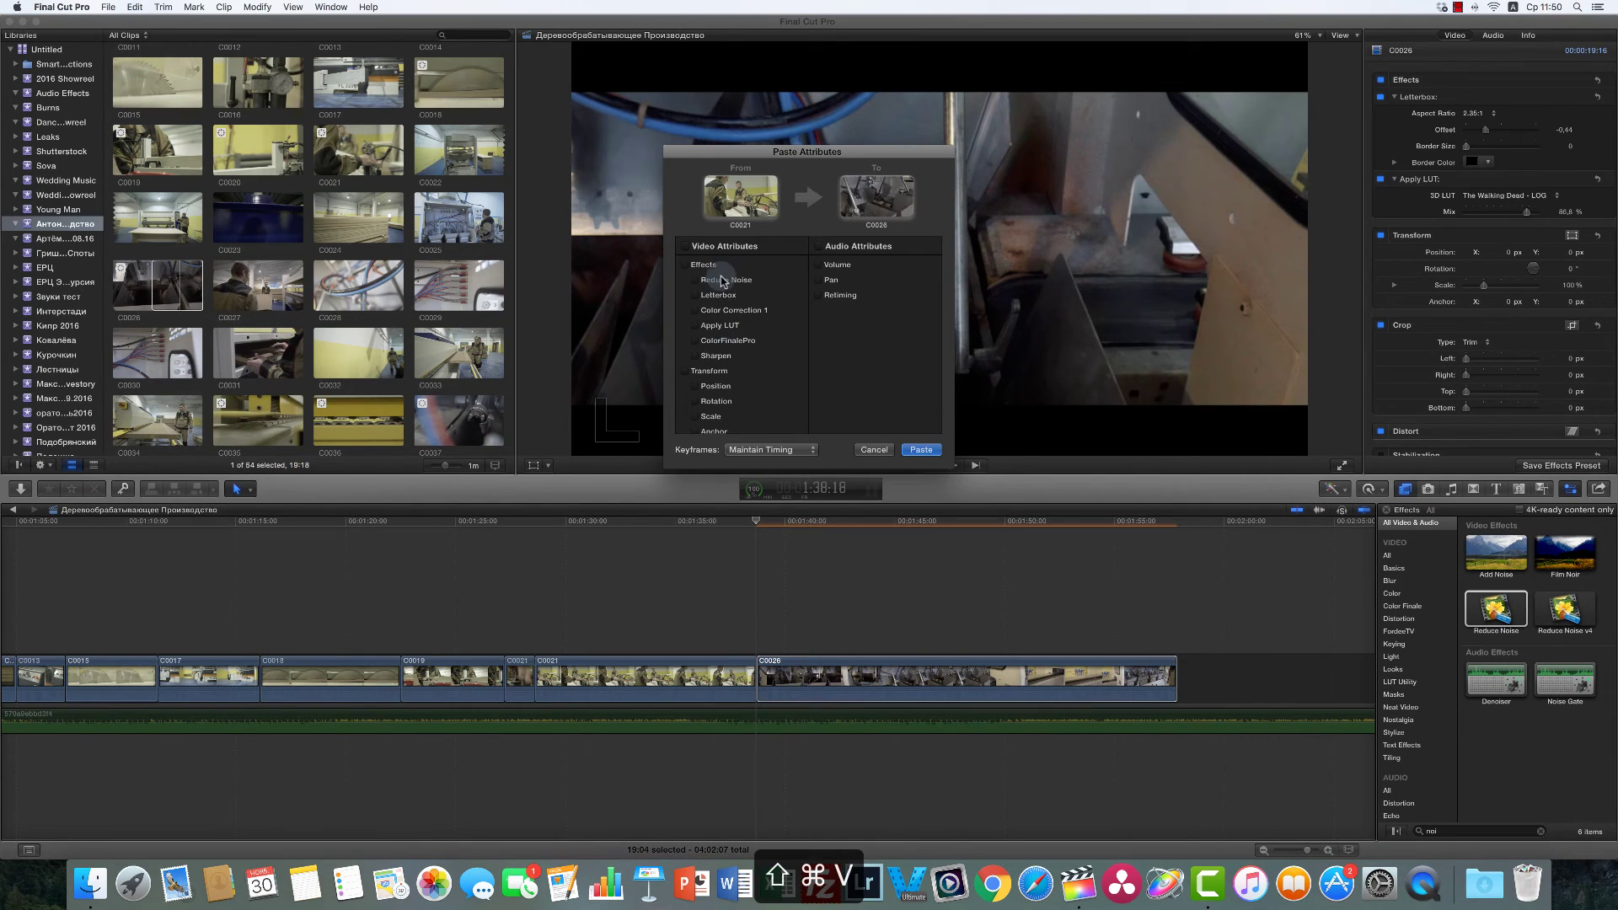
pyautogui.scroll(-3, 724, 320)
pyautogui.click(704, 413)
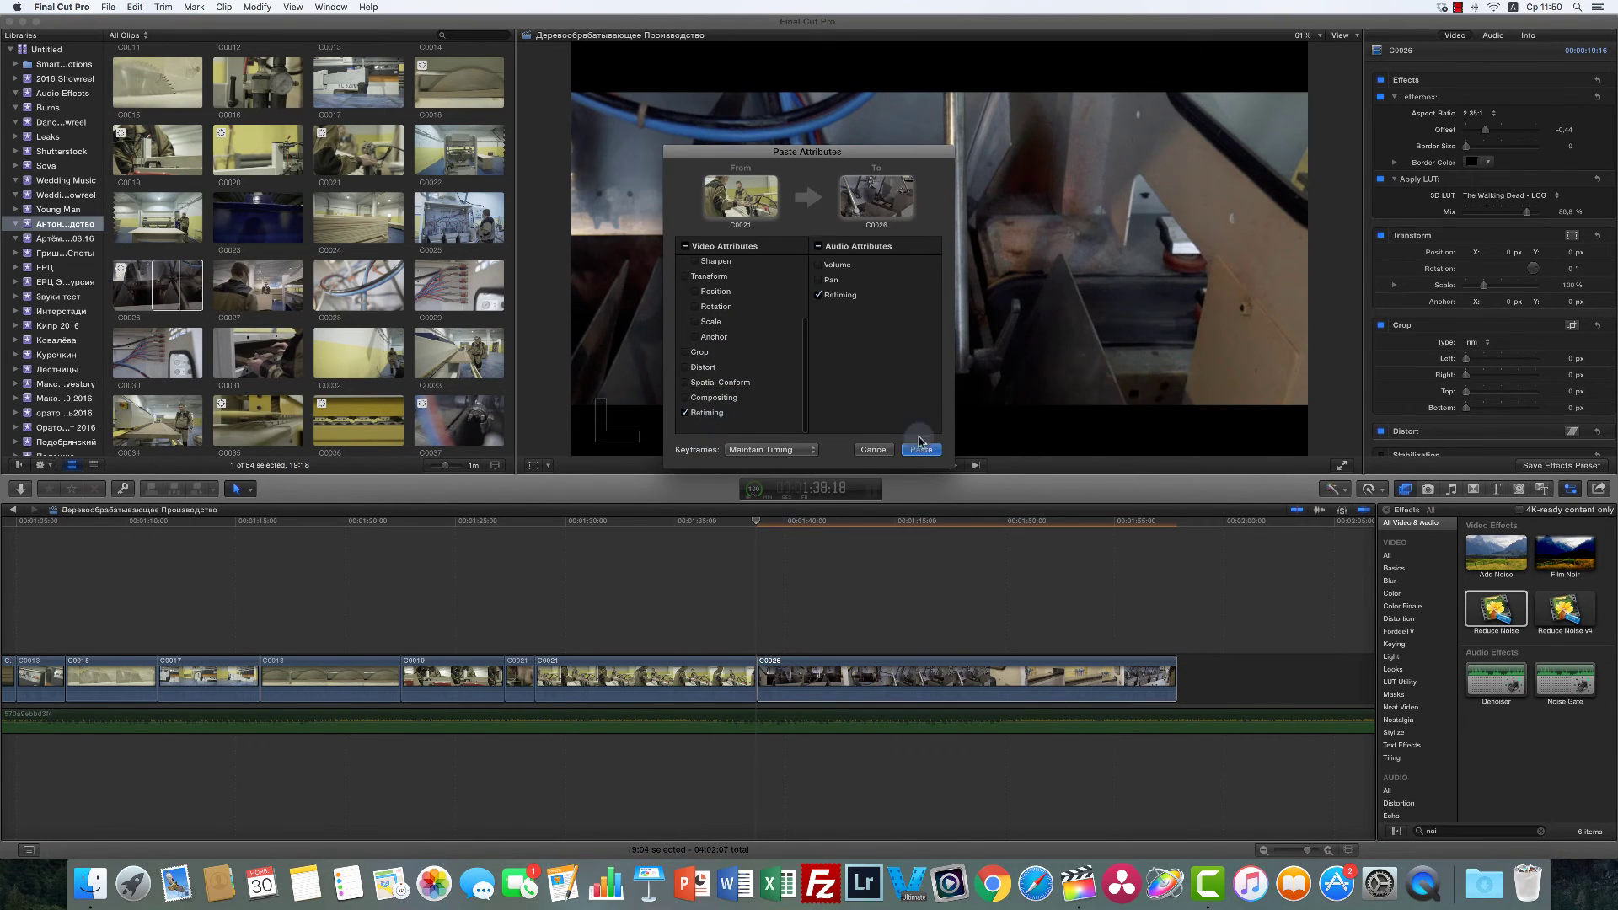
pyautogui.click(920, 450)
pyautogui.press('space')
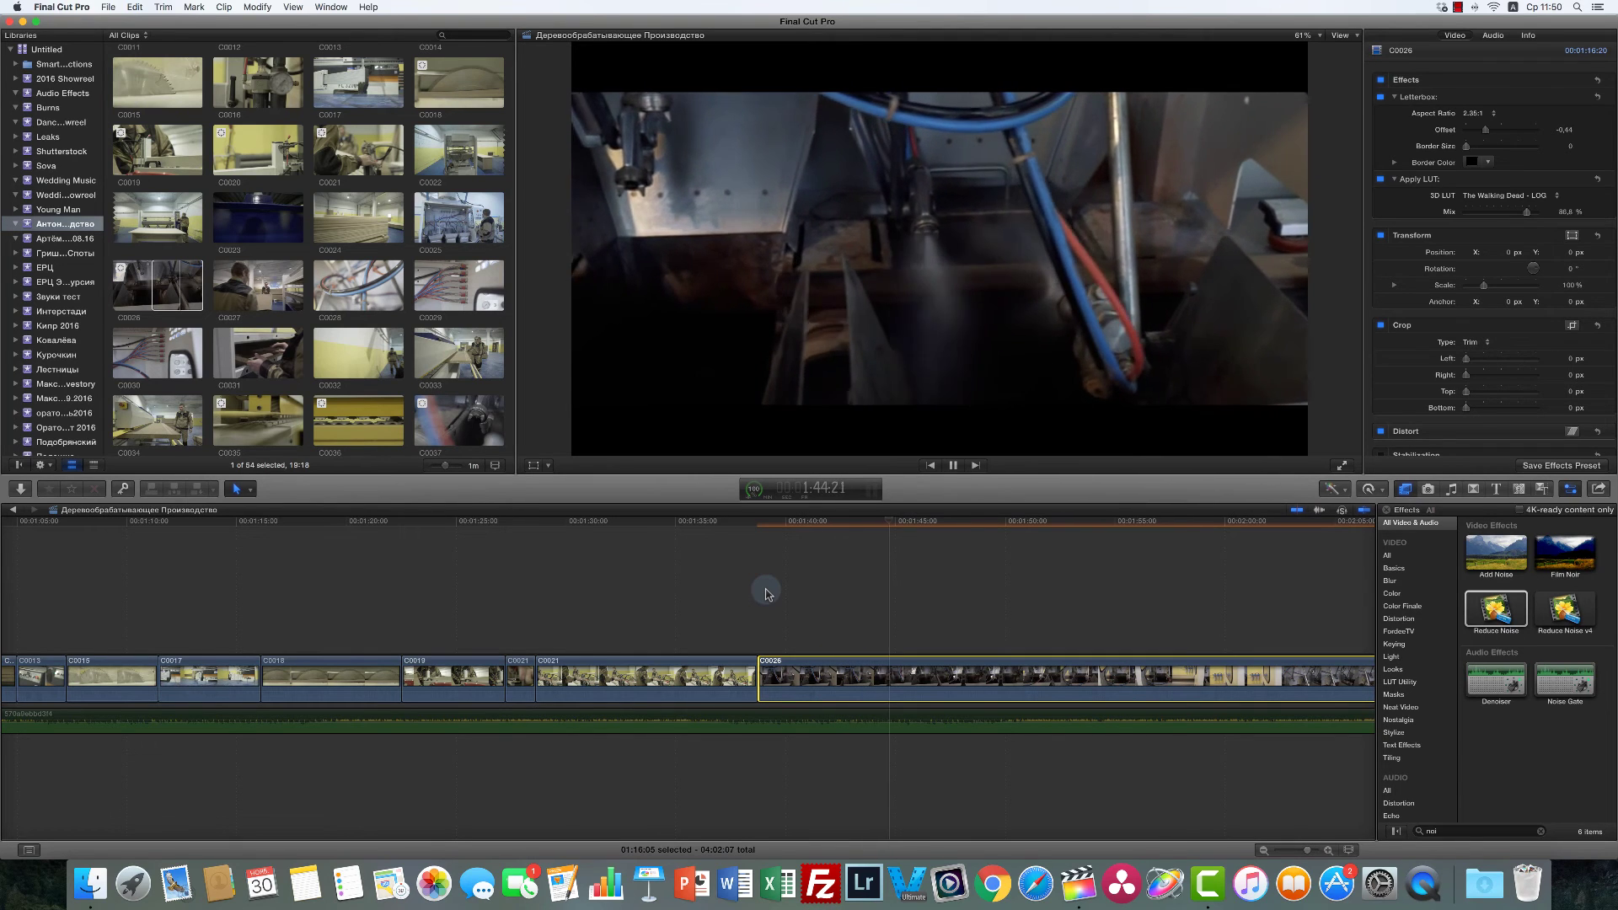
pyautogui.press('space')
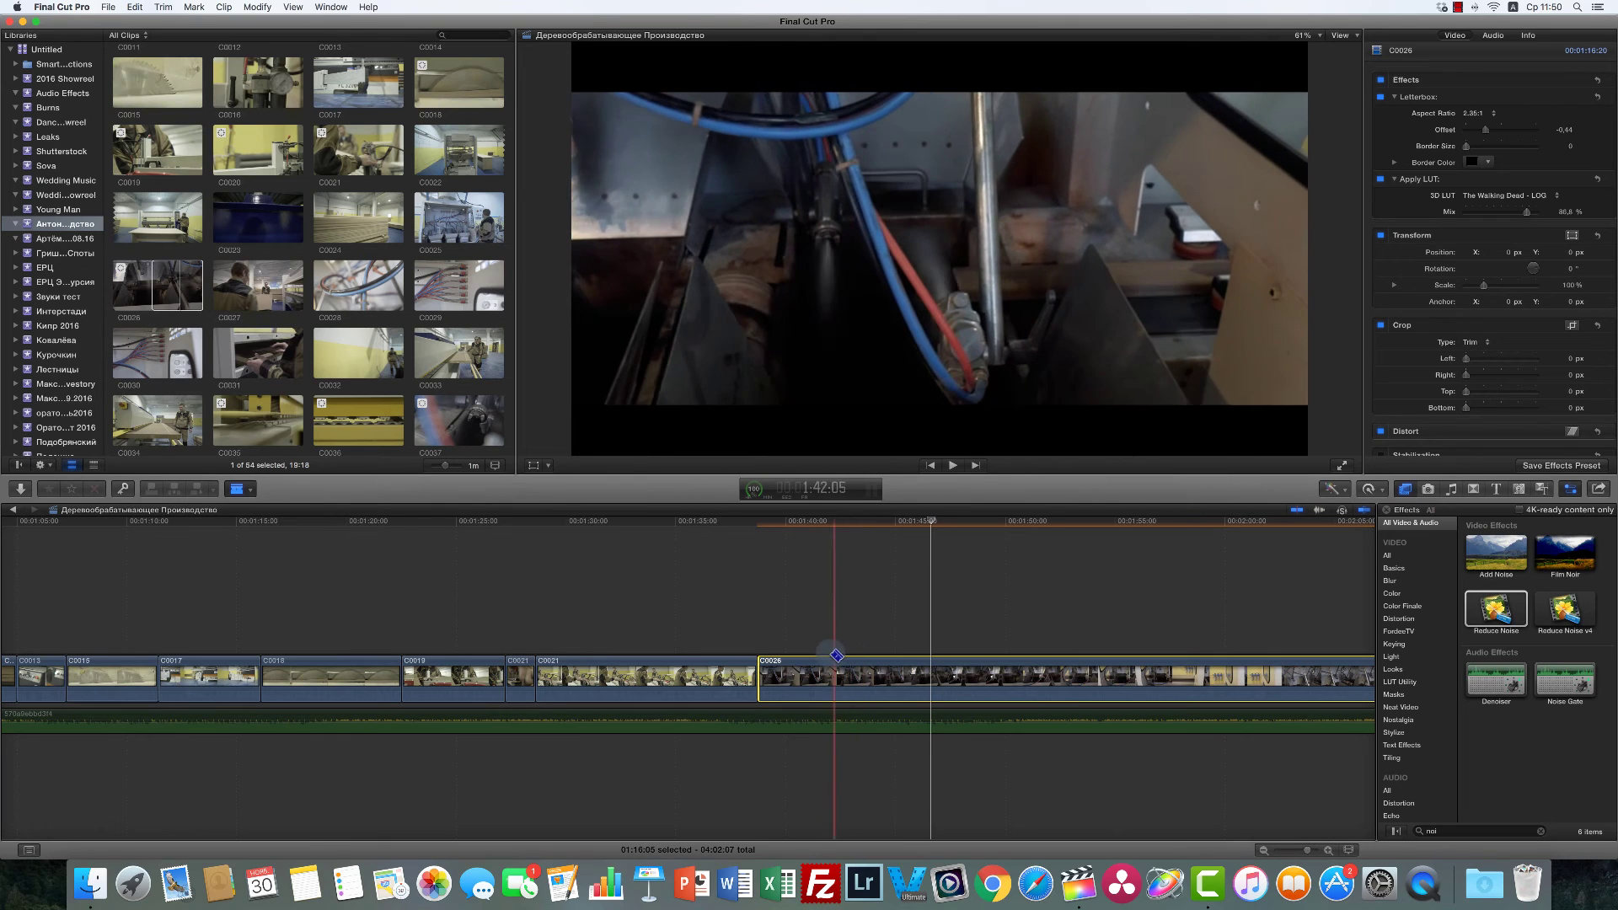
# Step: Cut C0026 at 1:42:05 and delete its opening part
pyautogui.click(835, 666)
pyautogui.press('a')
pyautogui.click(782, 670)
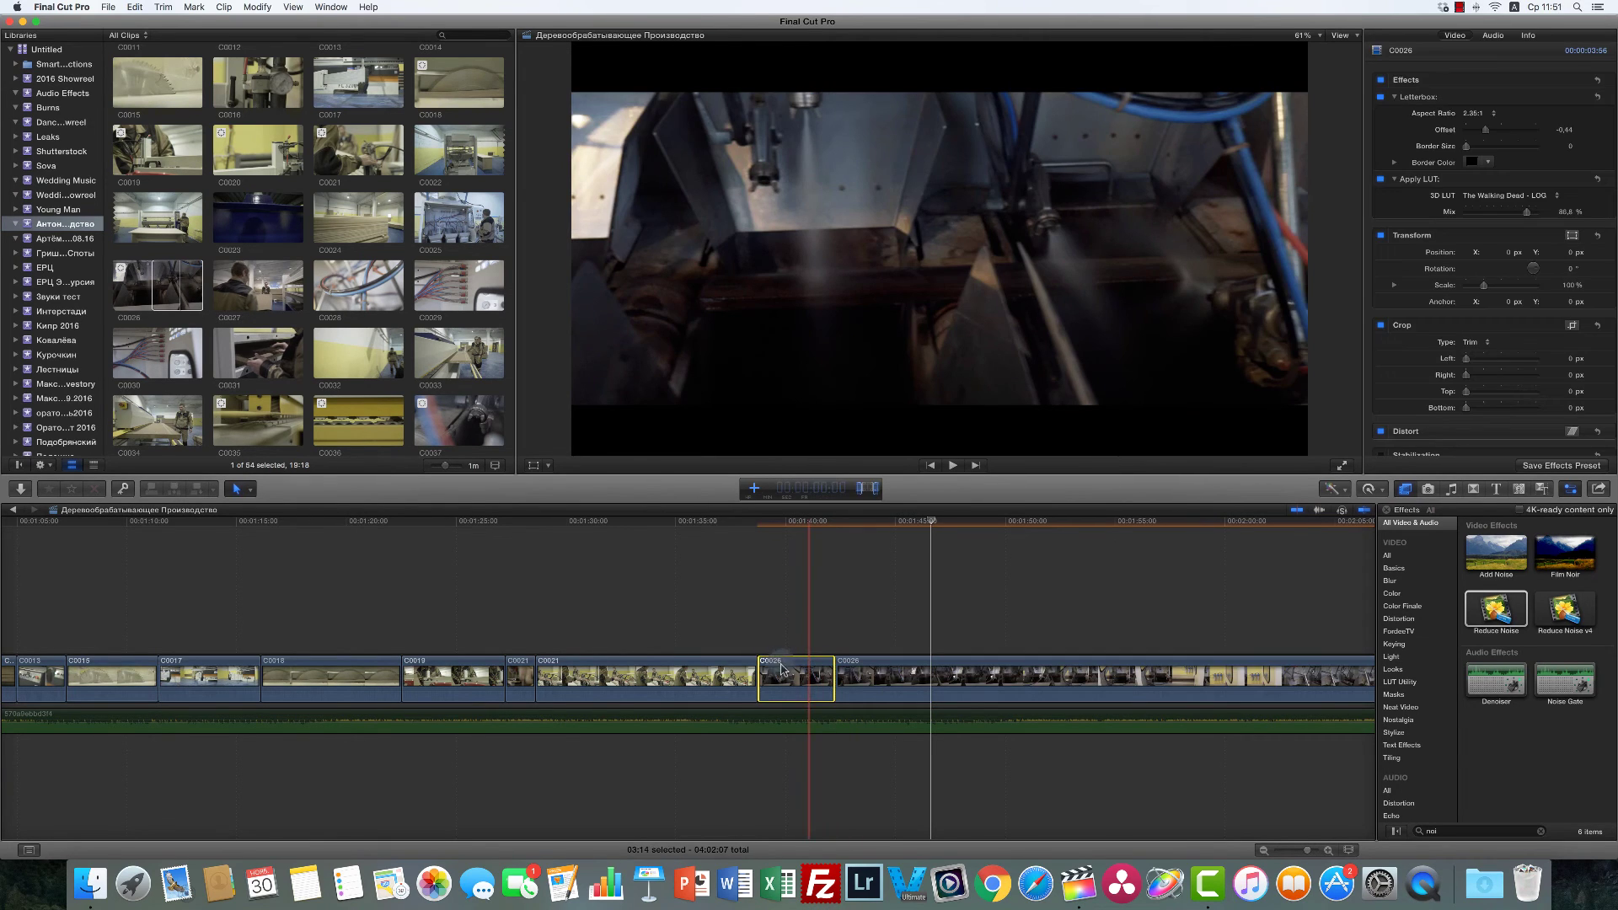
pyautogui.press('super+z')
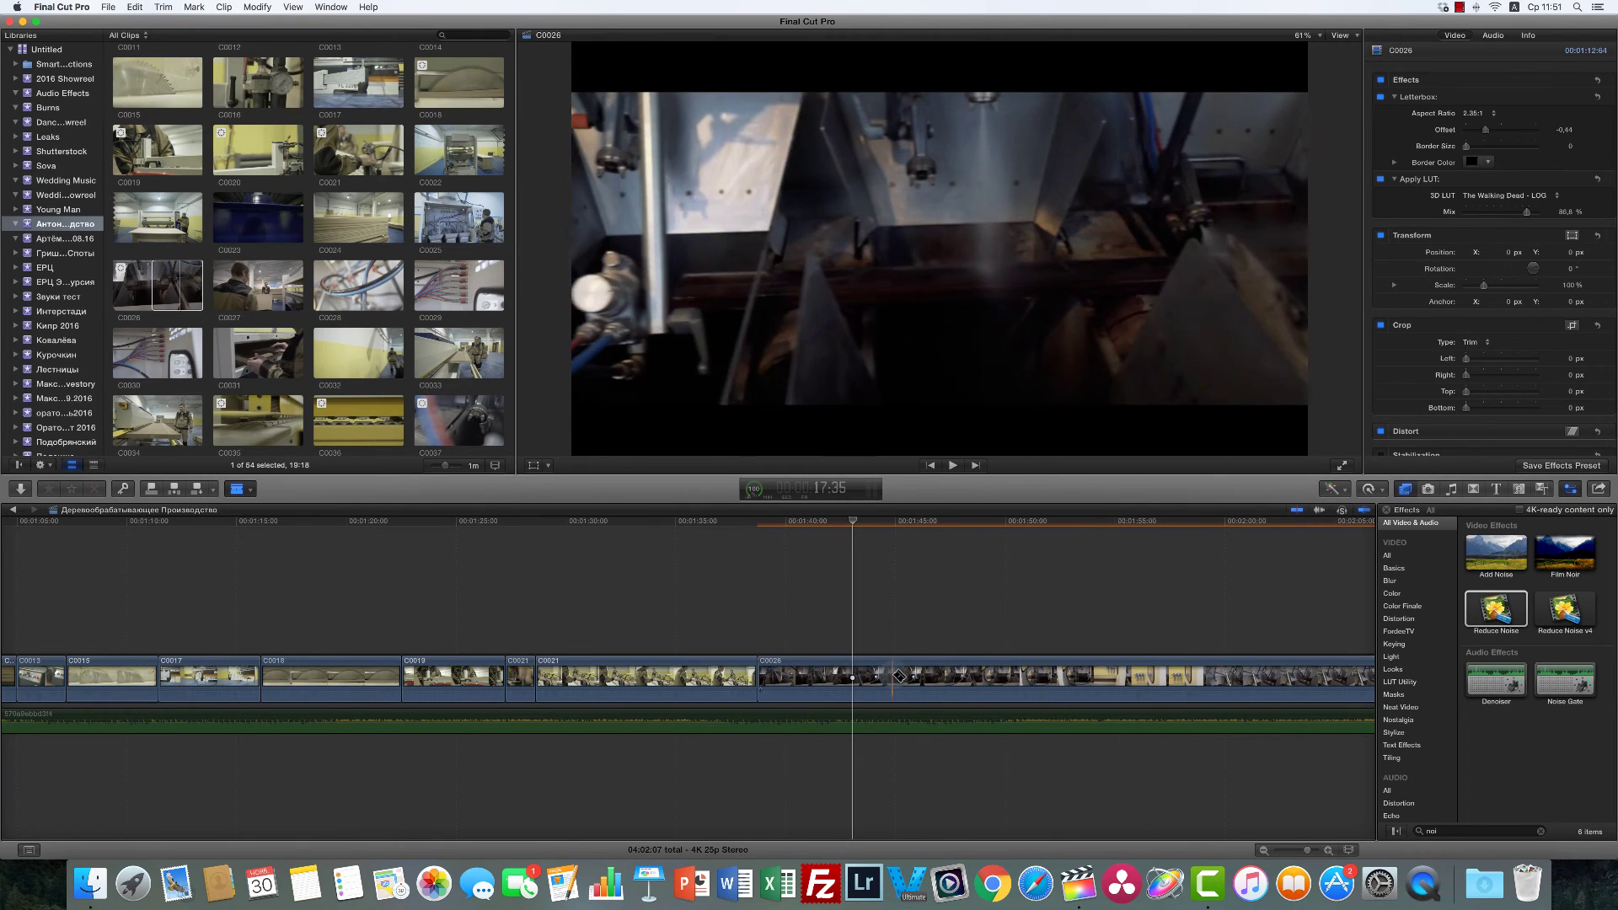
# Step: Cut C0026 about 6 seconds in, delete the remaining tail and play back the trimmed shot
pyautogui.click(897, 675)
pyautogui.press('a')
pyautogui.click(927, 676)
pyautogui.press('Delete')
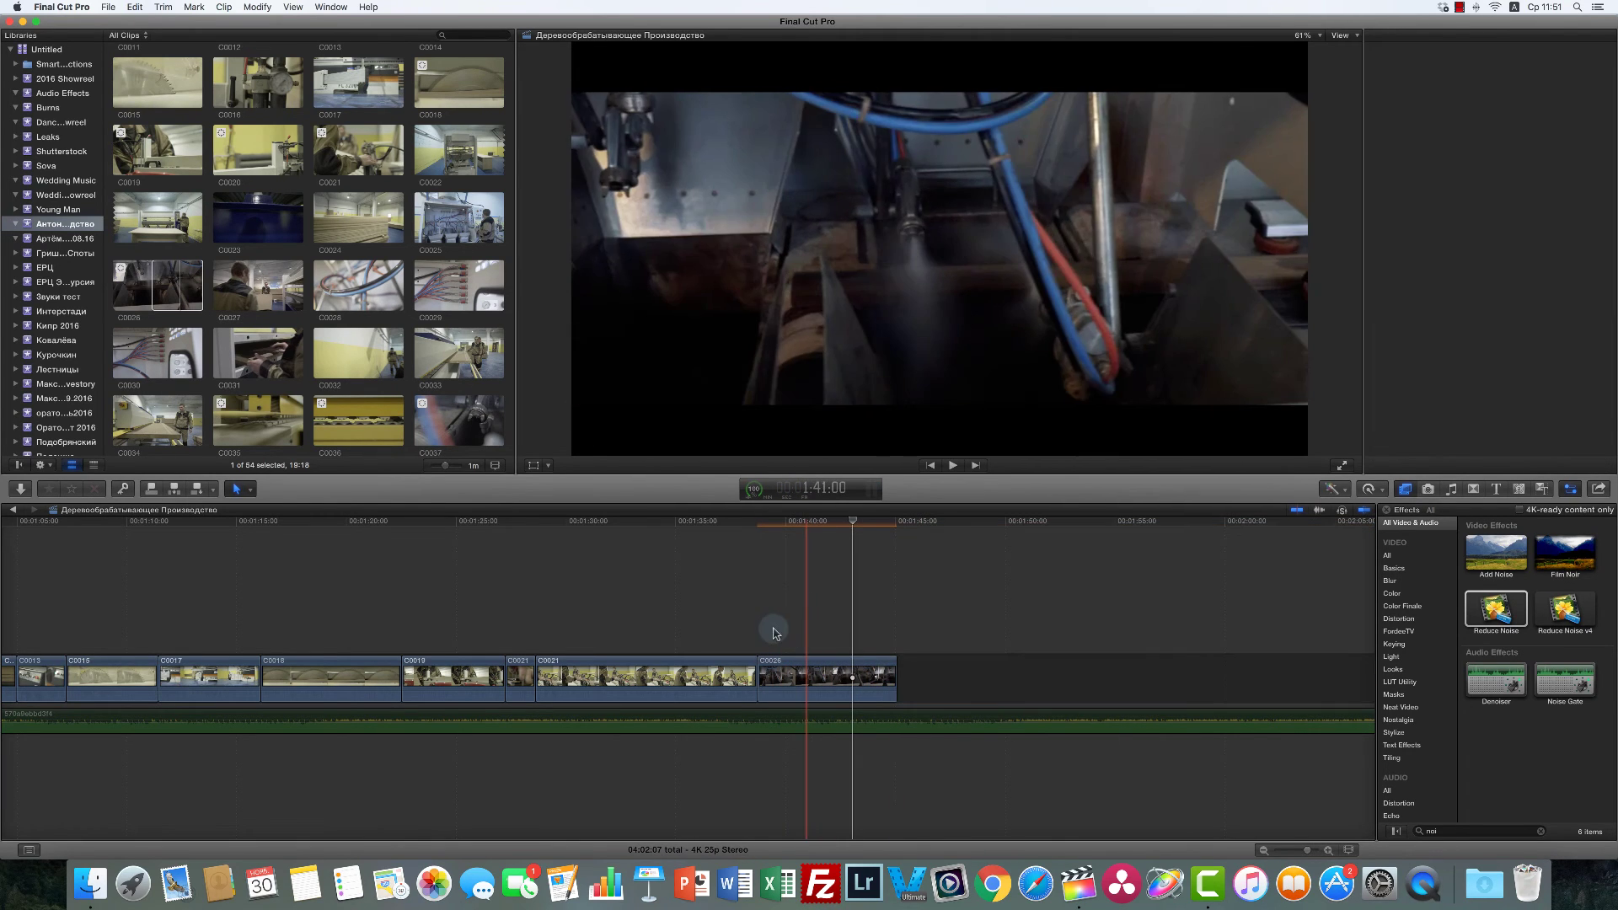
pyautogui.press('space')
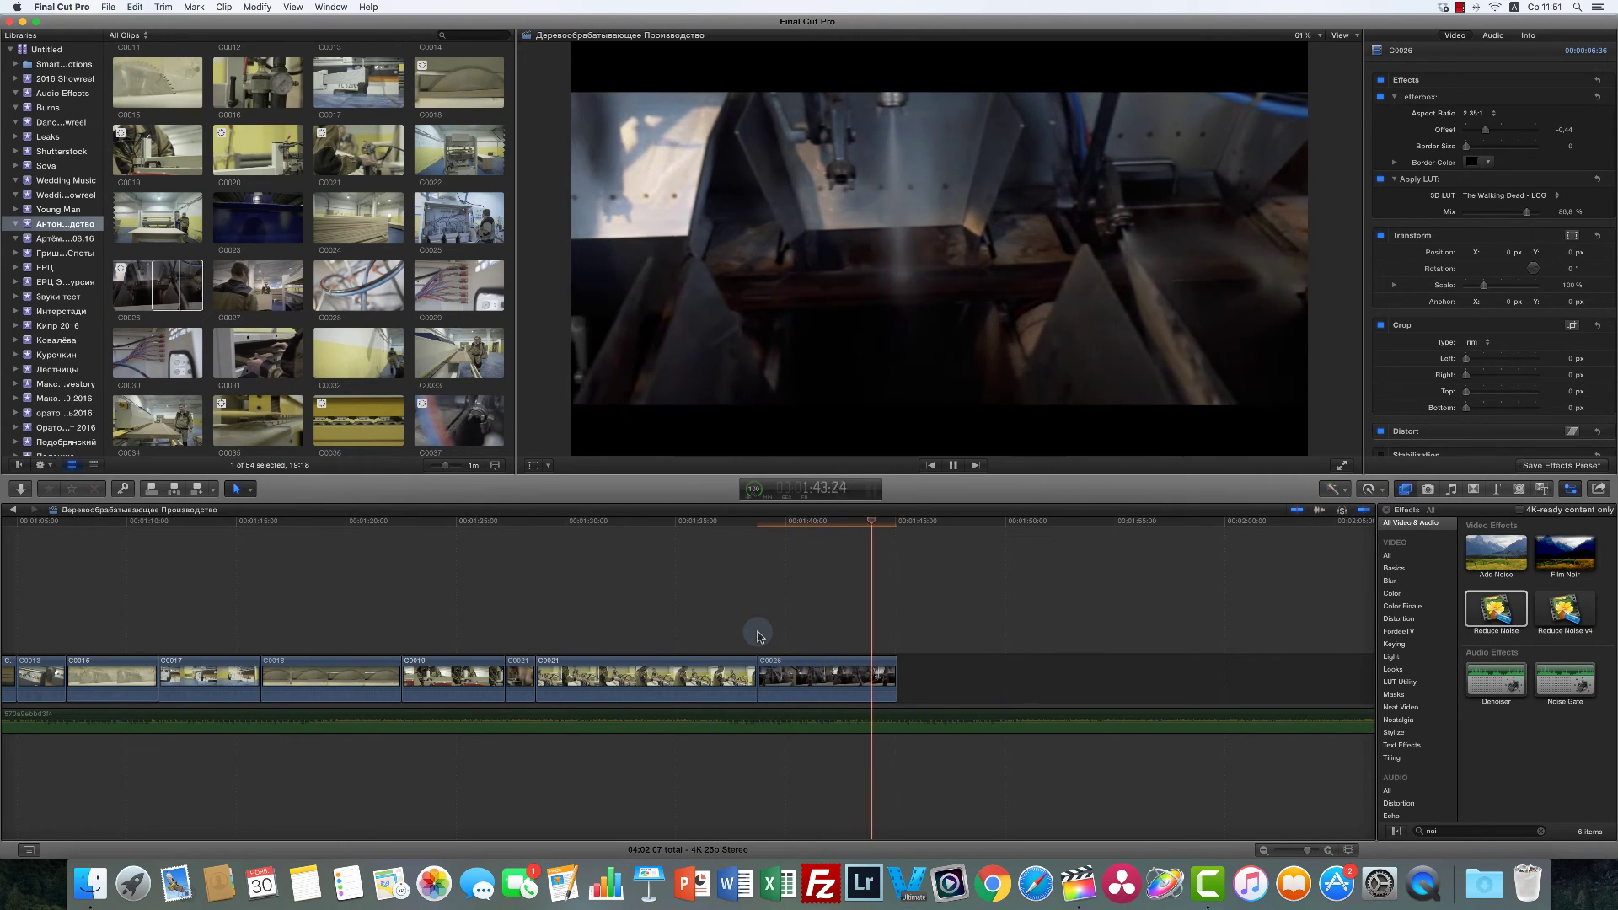
pyautogui.press('space')
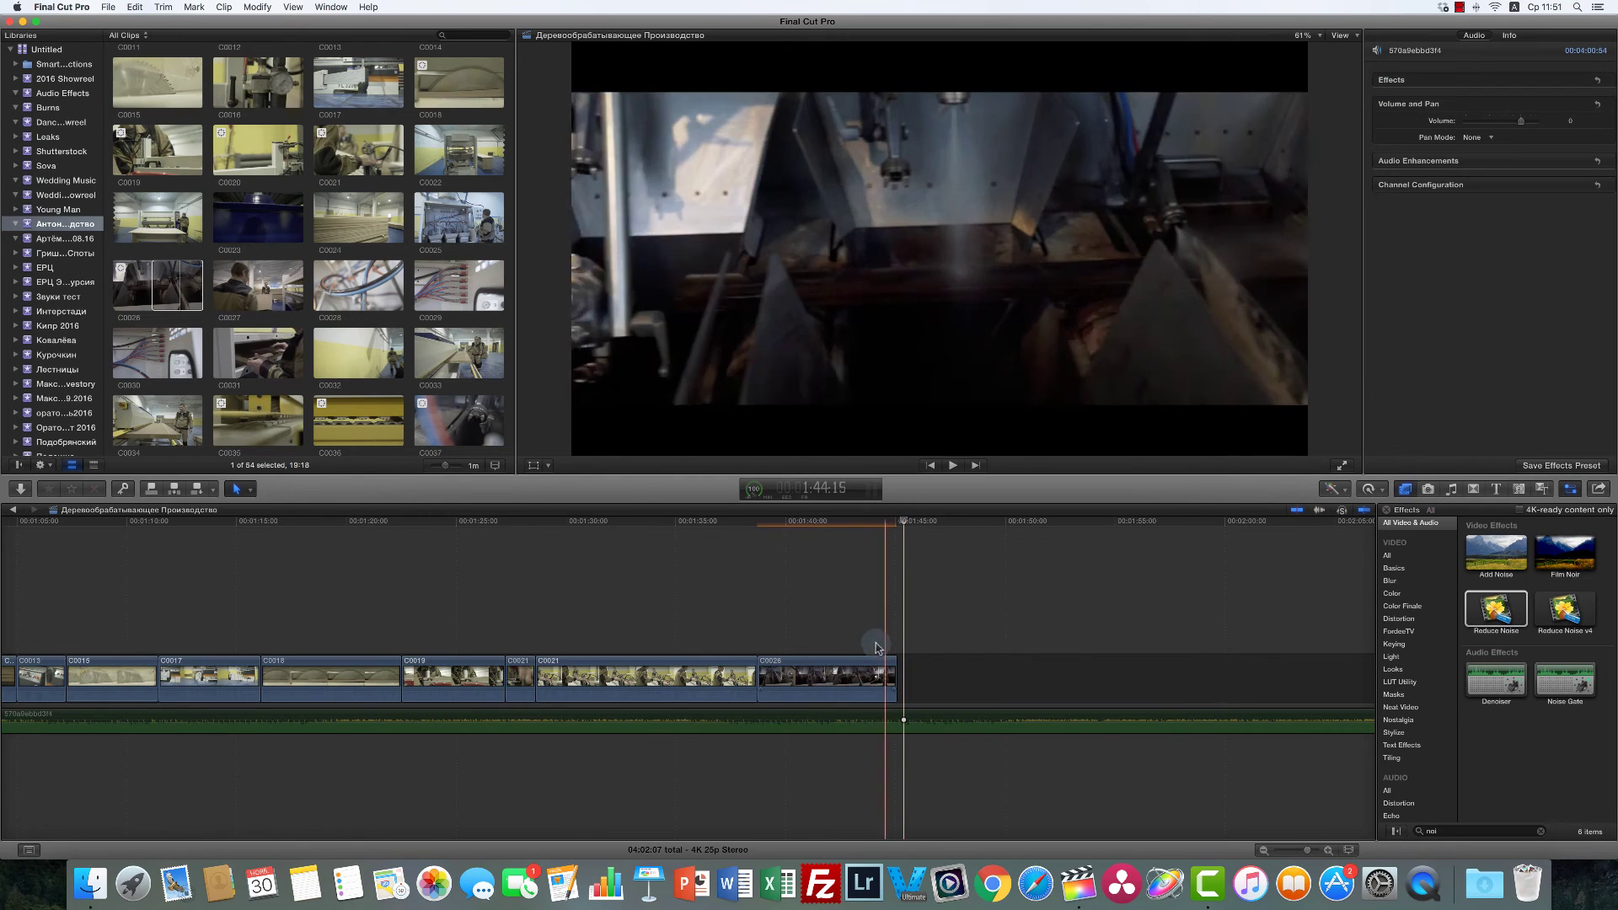
# Step: Check C0026 on the luma waveform and adjust its exposure, setting Midtones to 1% and raising the Highlights slightly
pyautogui.click(854, 674)
pyautogui.press('super+7')
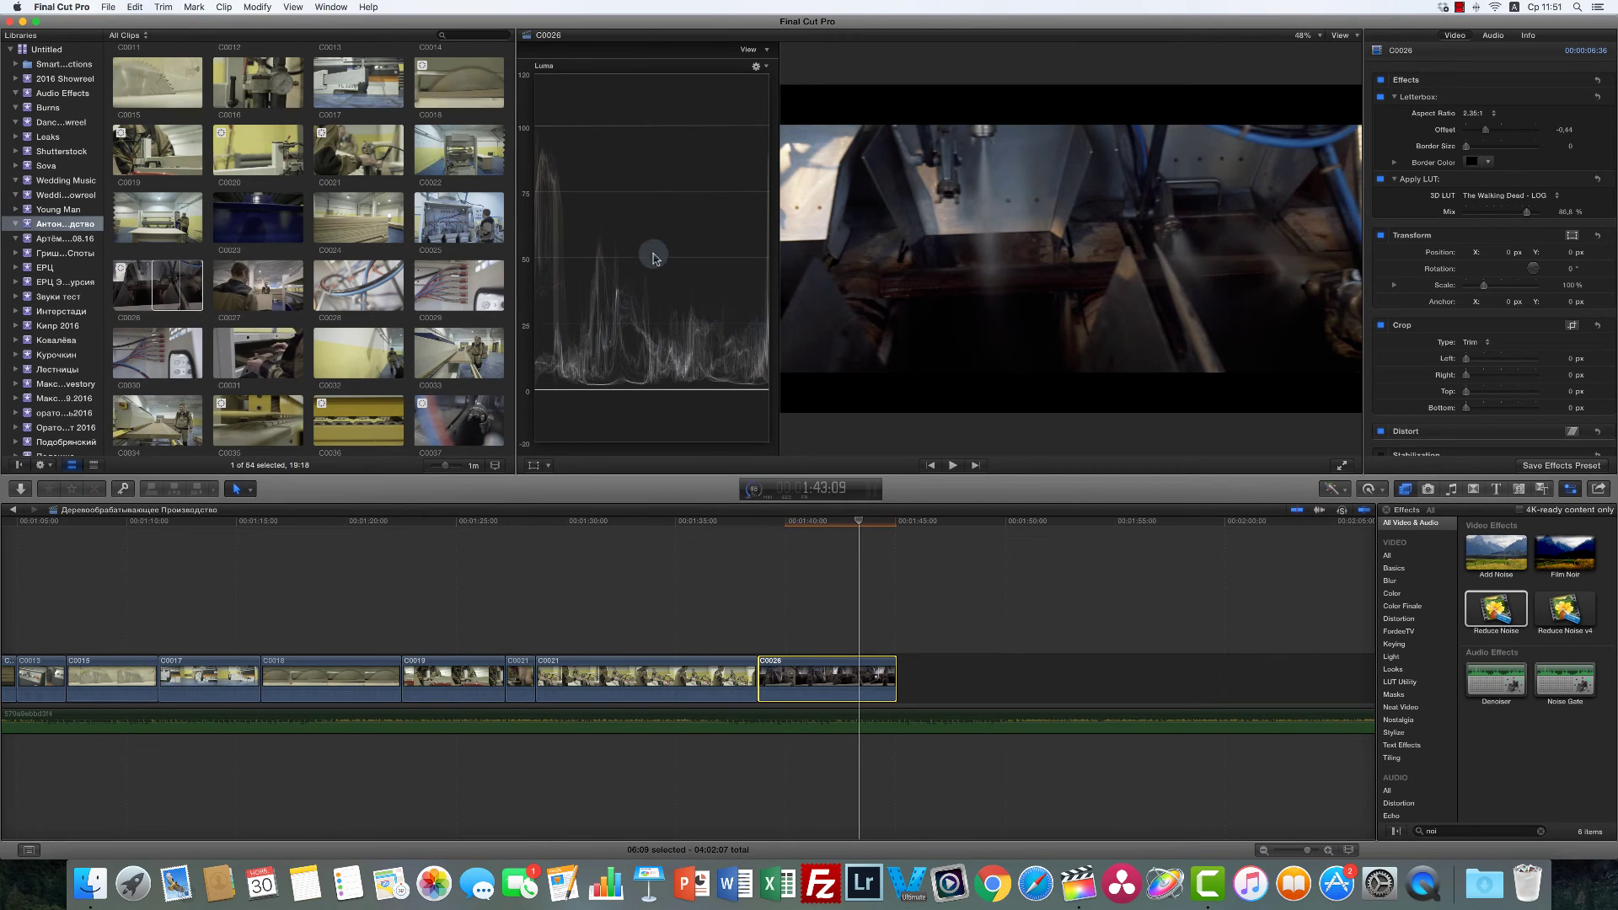
pyautogui.press('super+6')
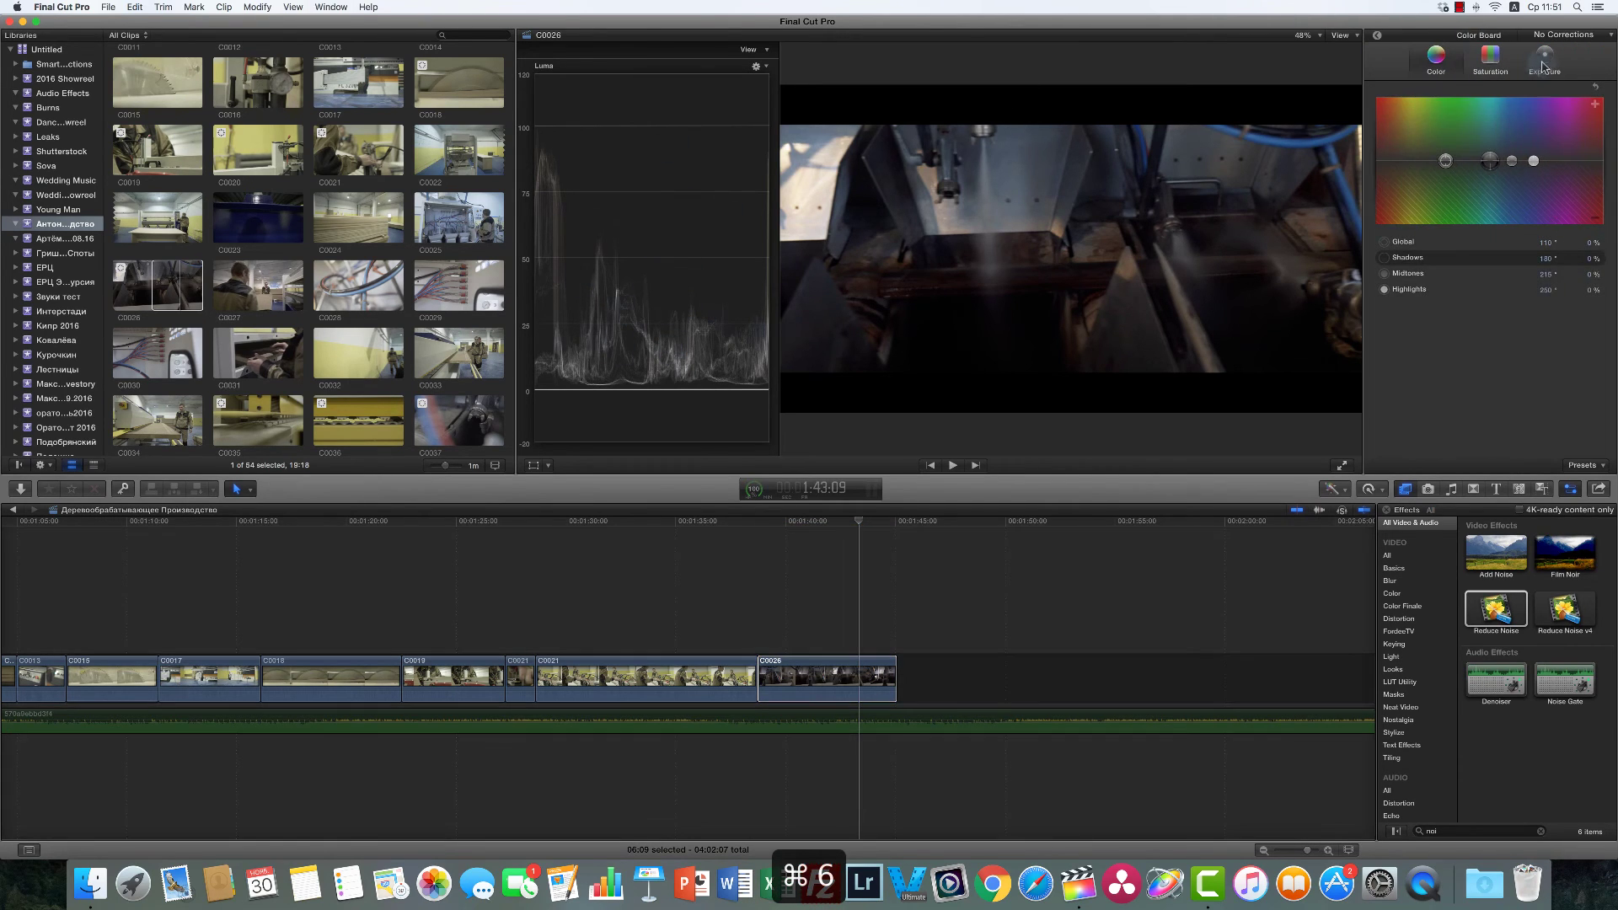
pyautogui.click(1544, 59)
pyautogui.moveTo(1570, 162); pyautogui.dragTo(1505, 160)
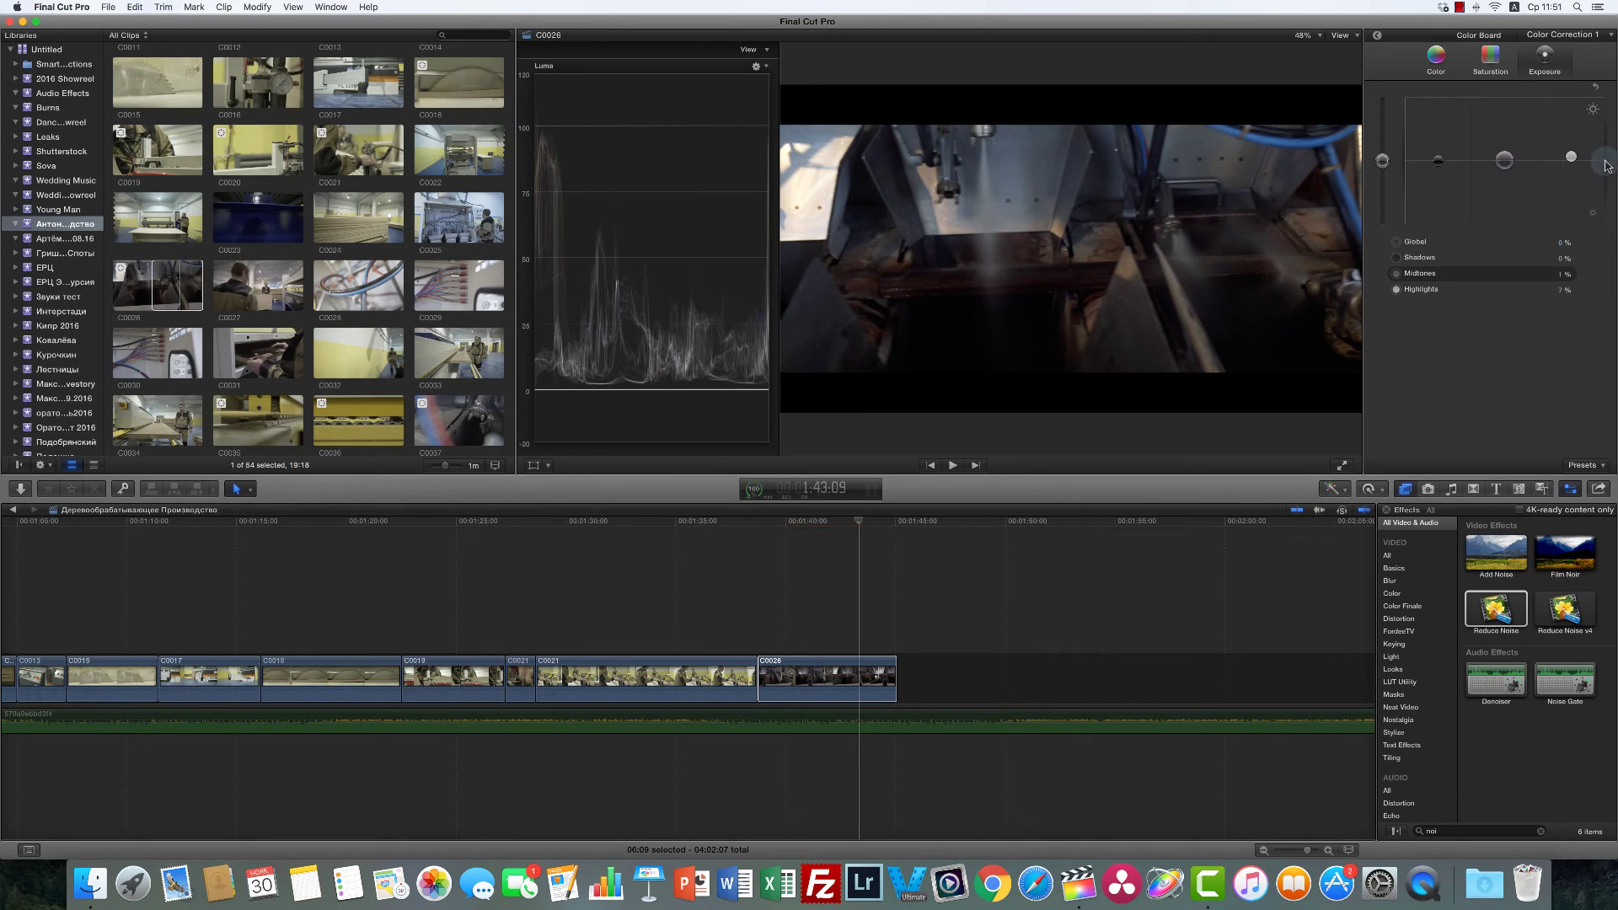
pyautogui.moveTo(1571, 157); pyautogui.dragTo(1571, 158)
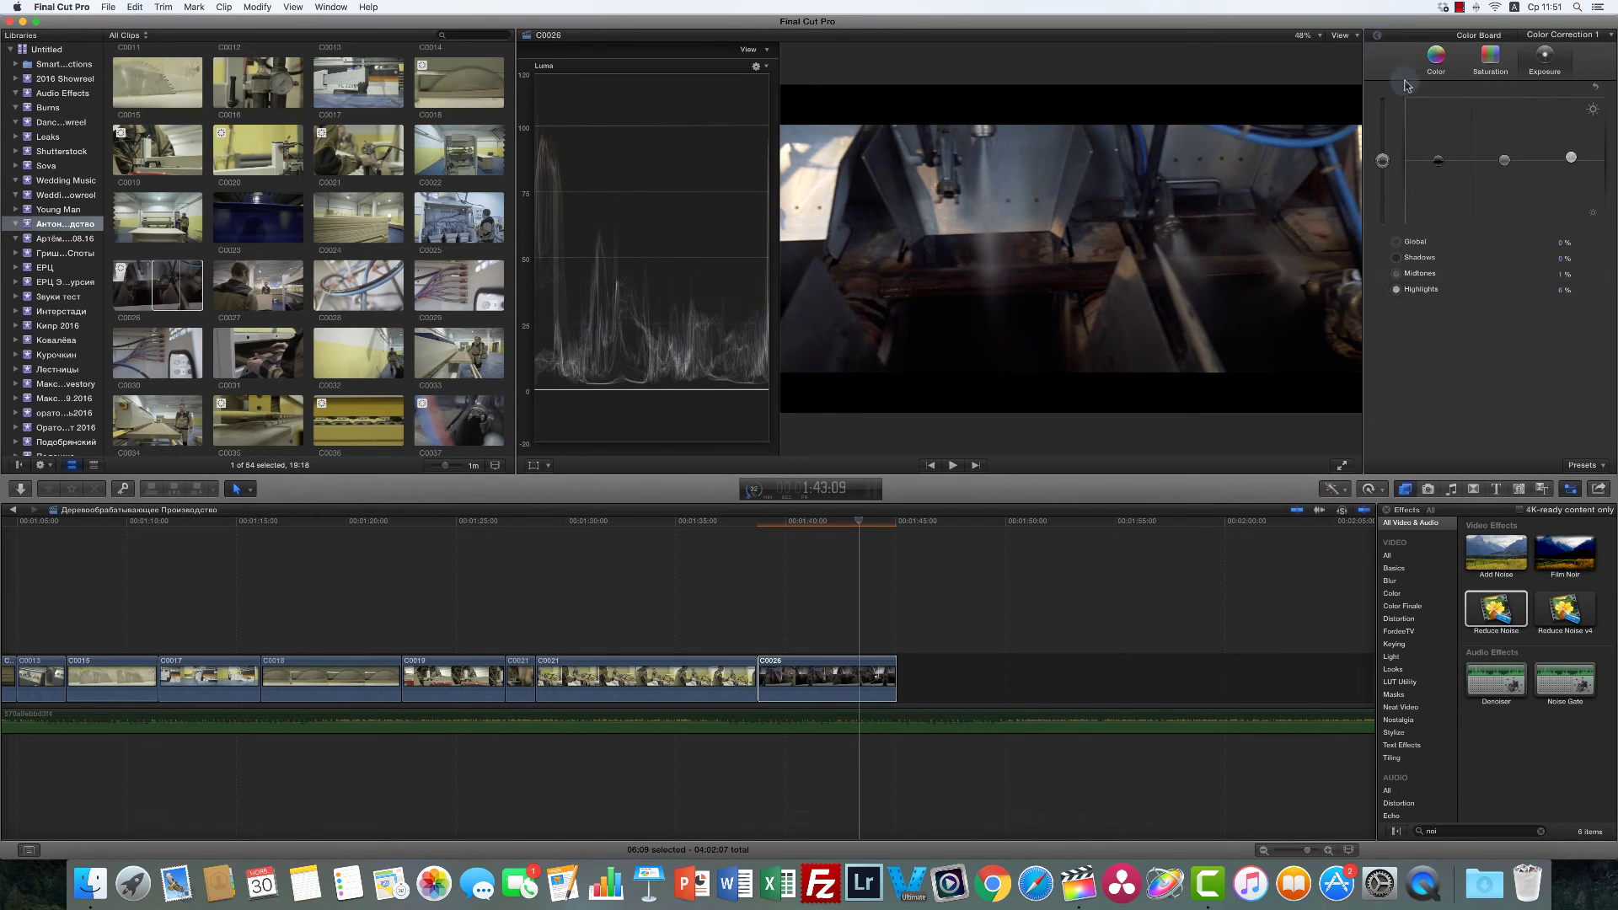
pyautogui.click(1376, 38)
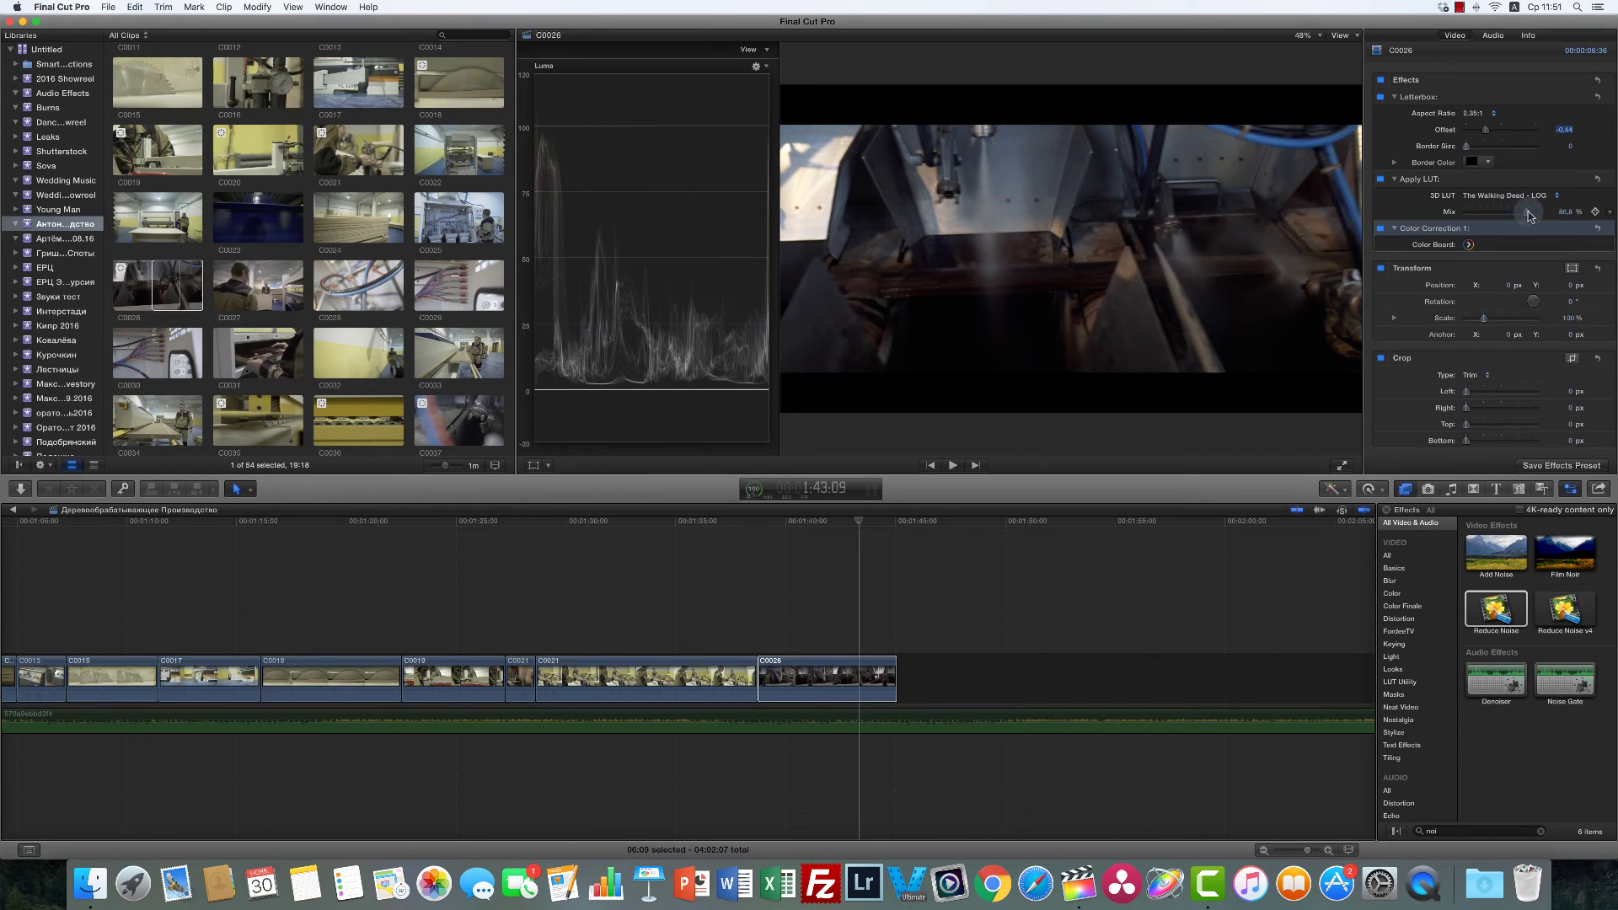
# Step: Drop the Apply LUT Mix on C0026 to 0% for comparison, hide the waveform scope and raise the Mix back to a strong level
pyautogui.moveTo(1526, 212); pyautogui.dragTo(1399, 212)
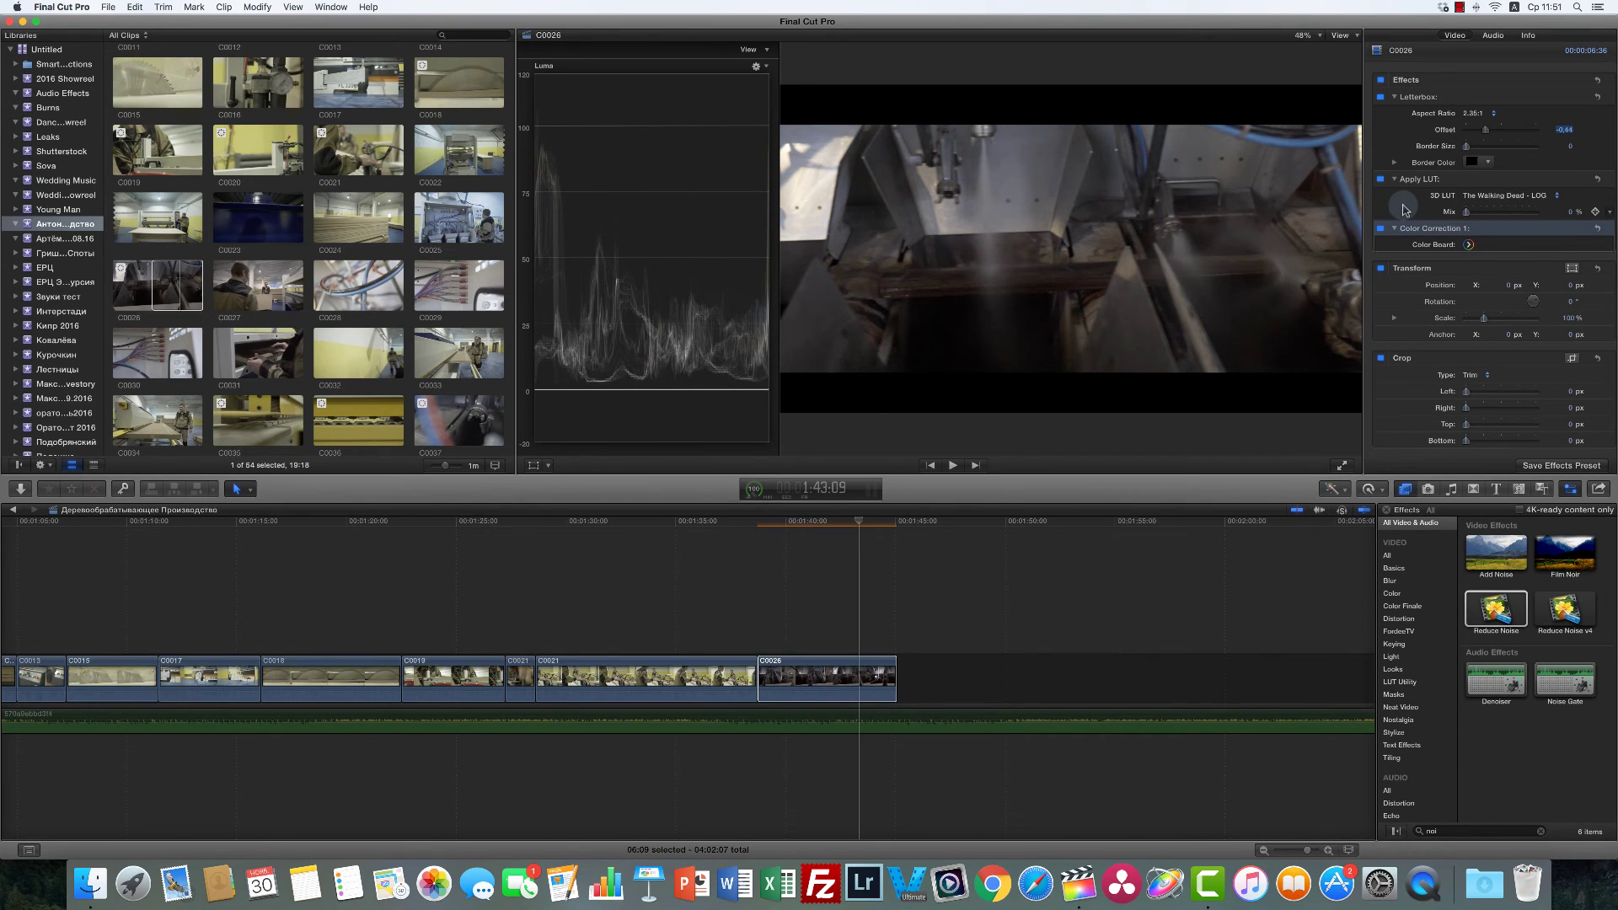
pyautogui.press('super+7')
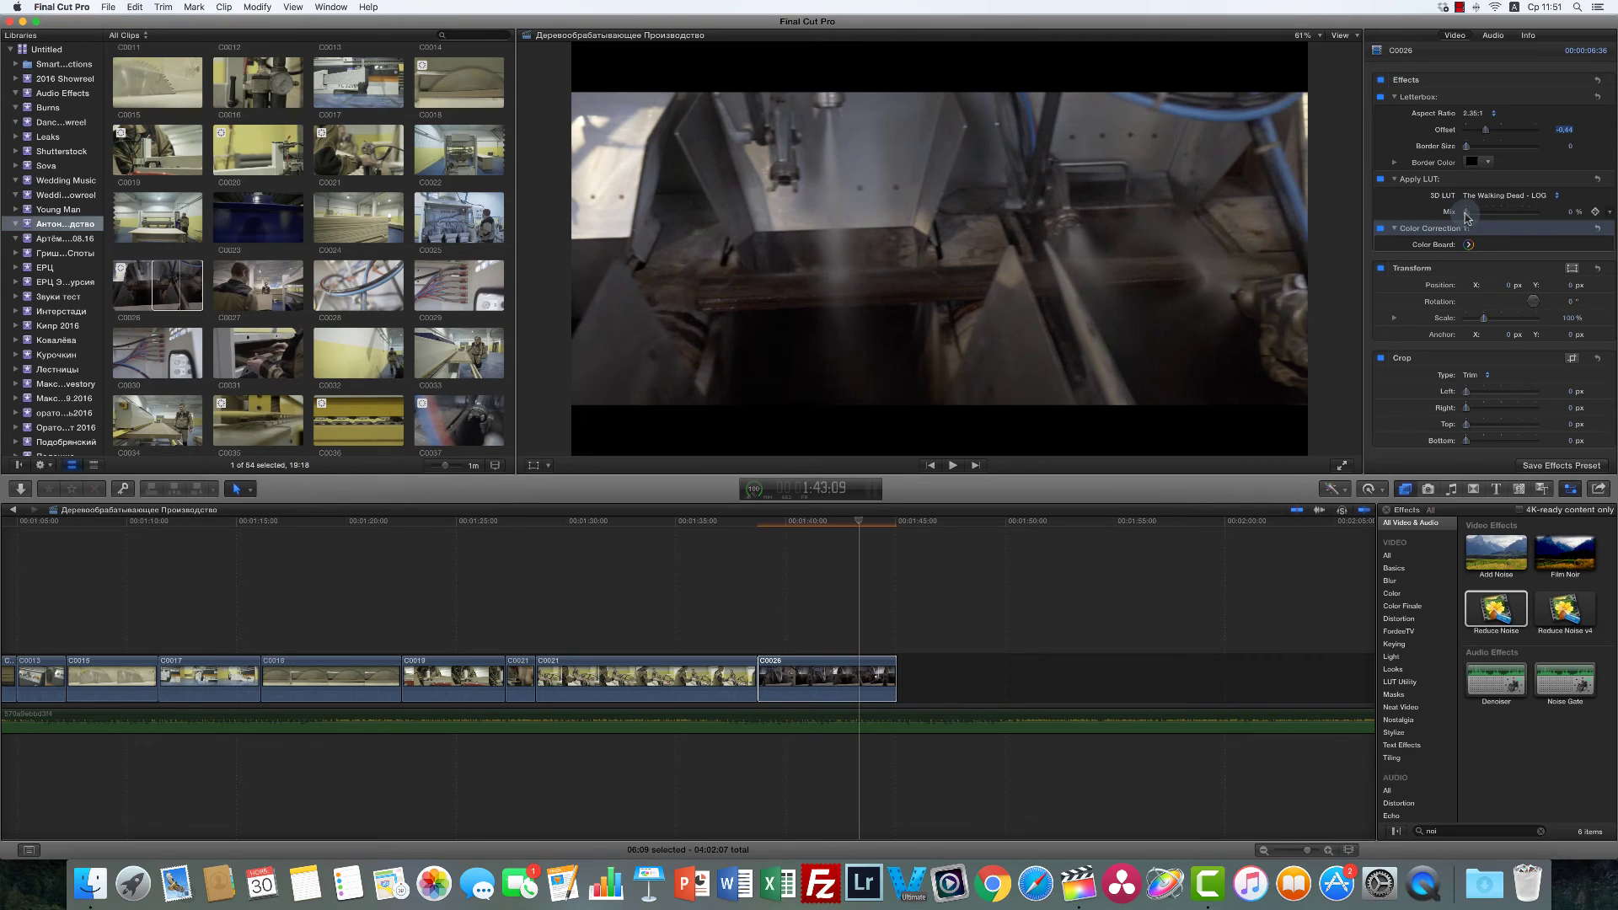
pyautogui.moveTo(1467, 215); pyautogui.dragTo(1529, 216)
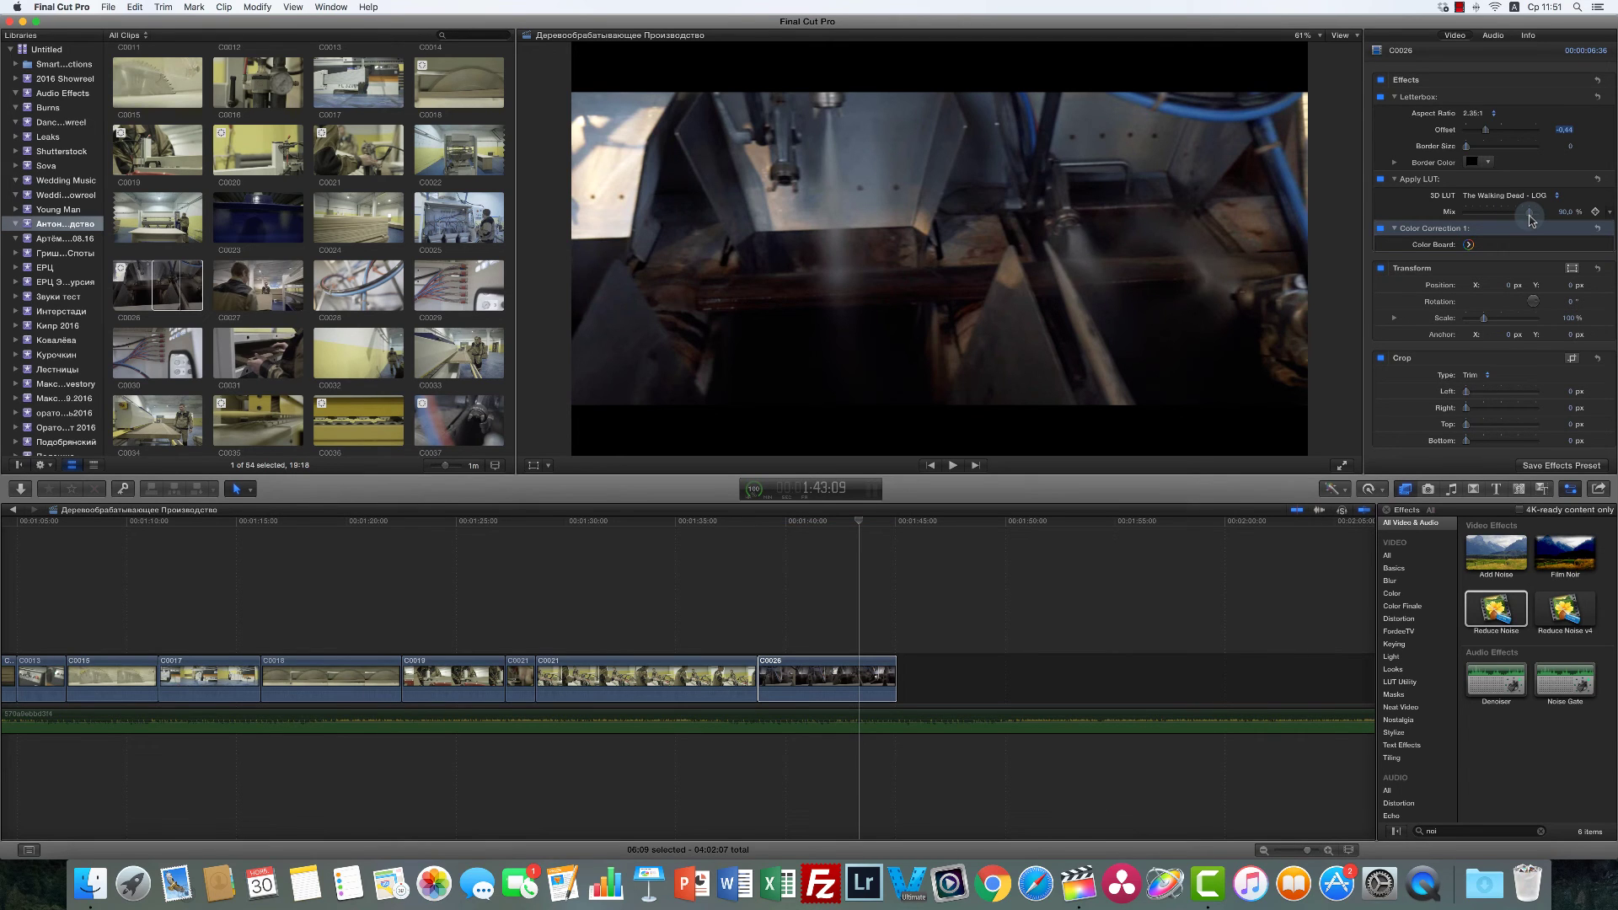
# Step: Append the marked range of the spray-nozzle close-up C0037 after C0026 in the timeline
pyautogui.click(487, 417)
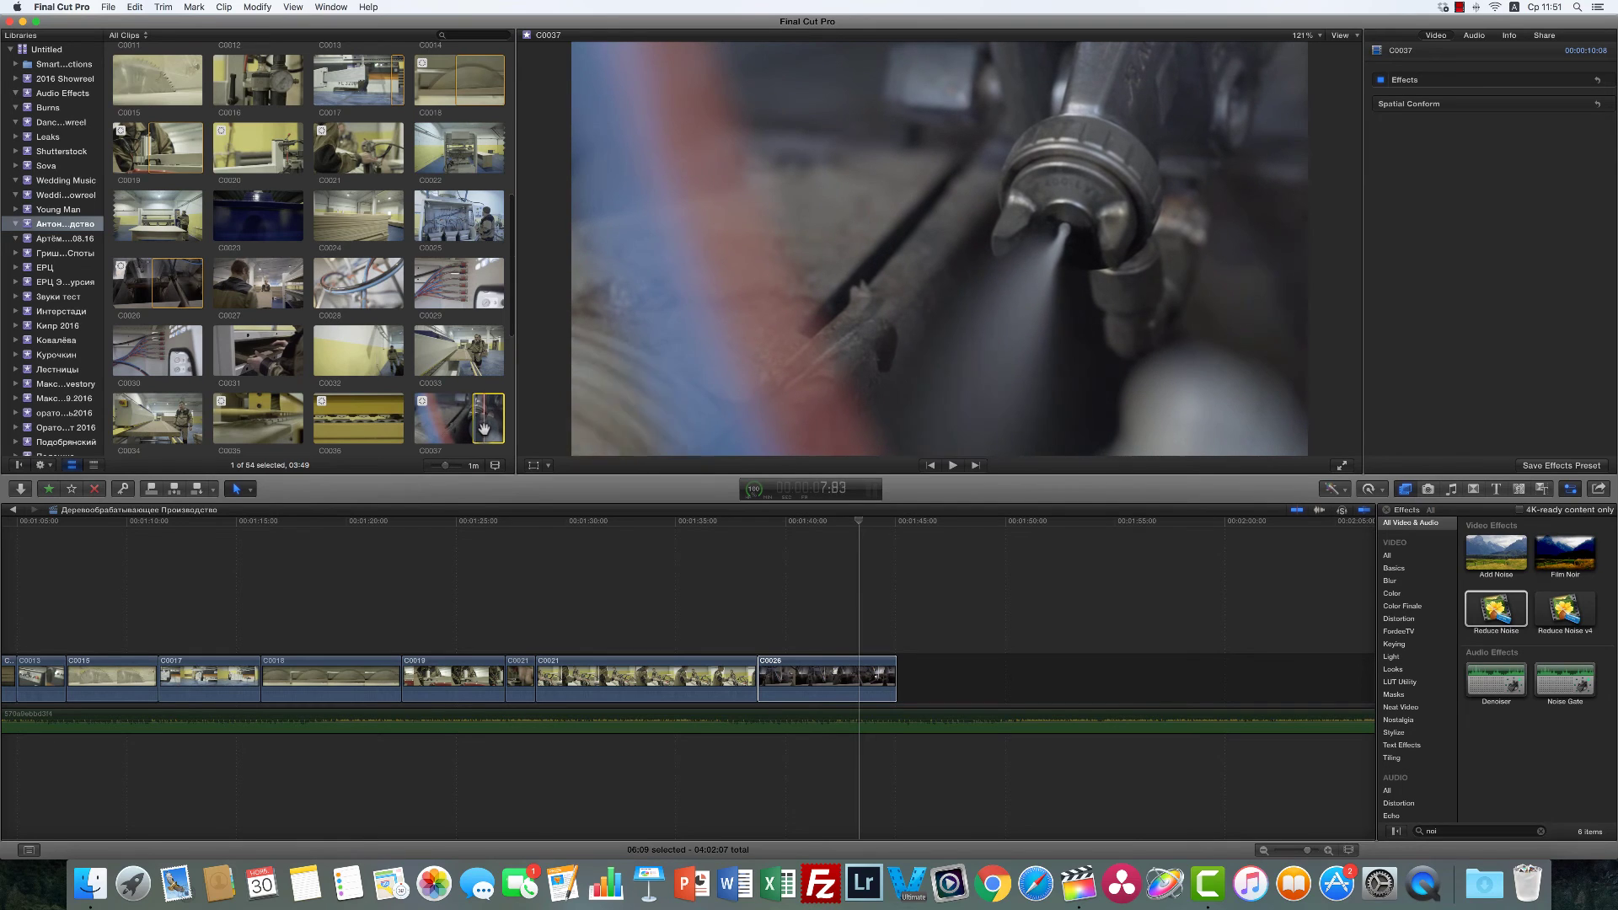
pyautogui.press('e')
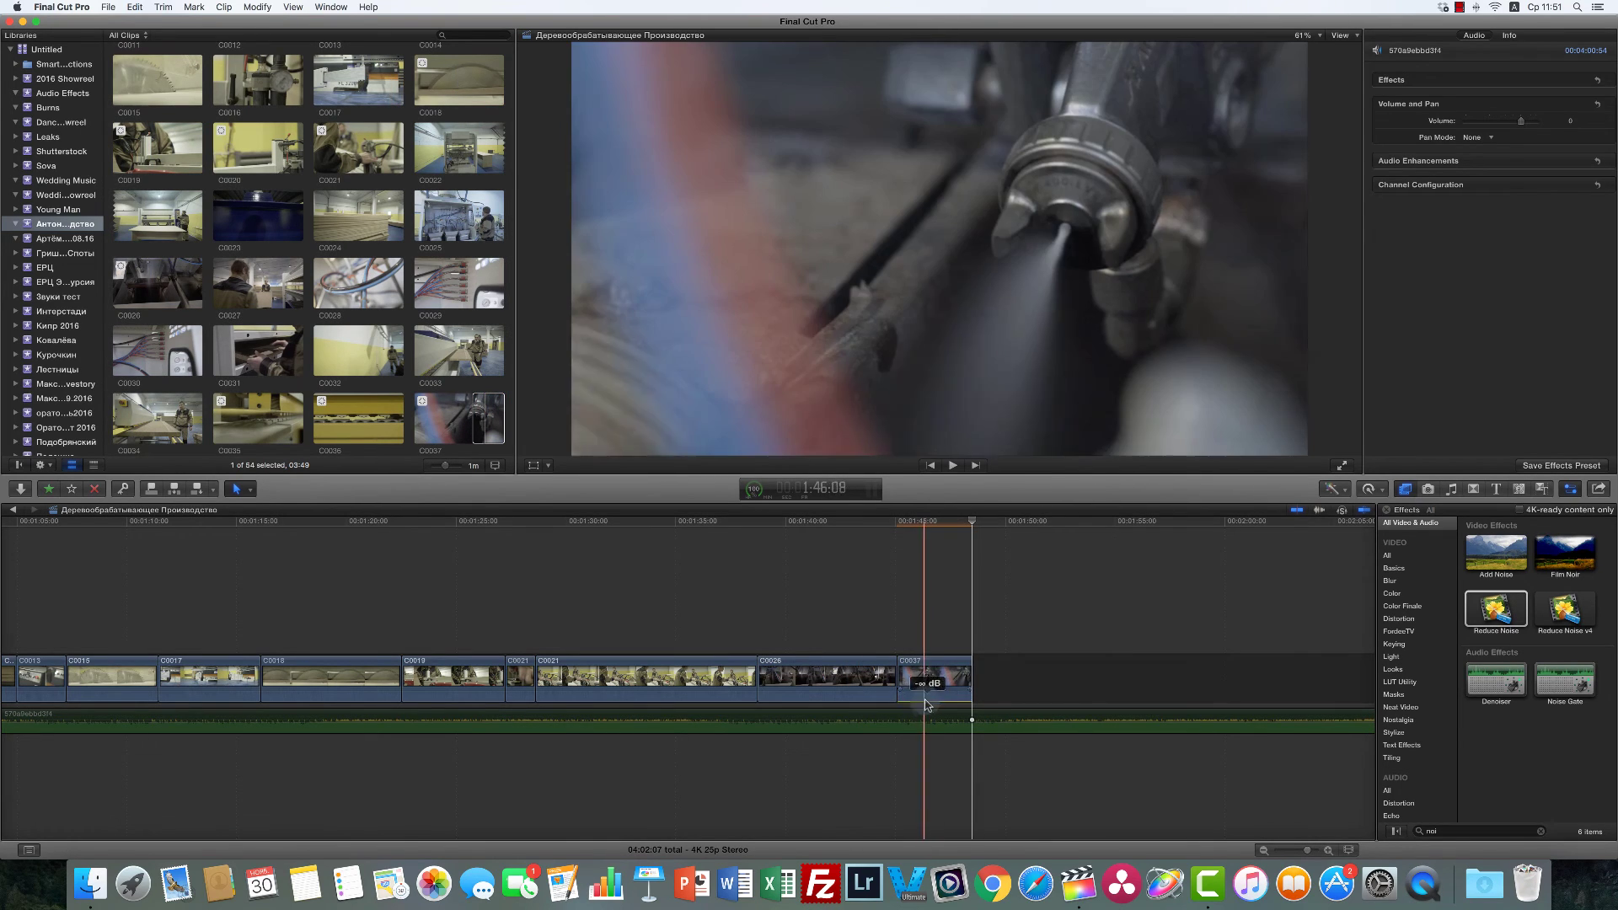
pyautogui.click(926, 678)
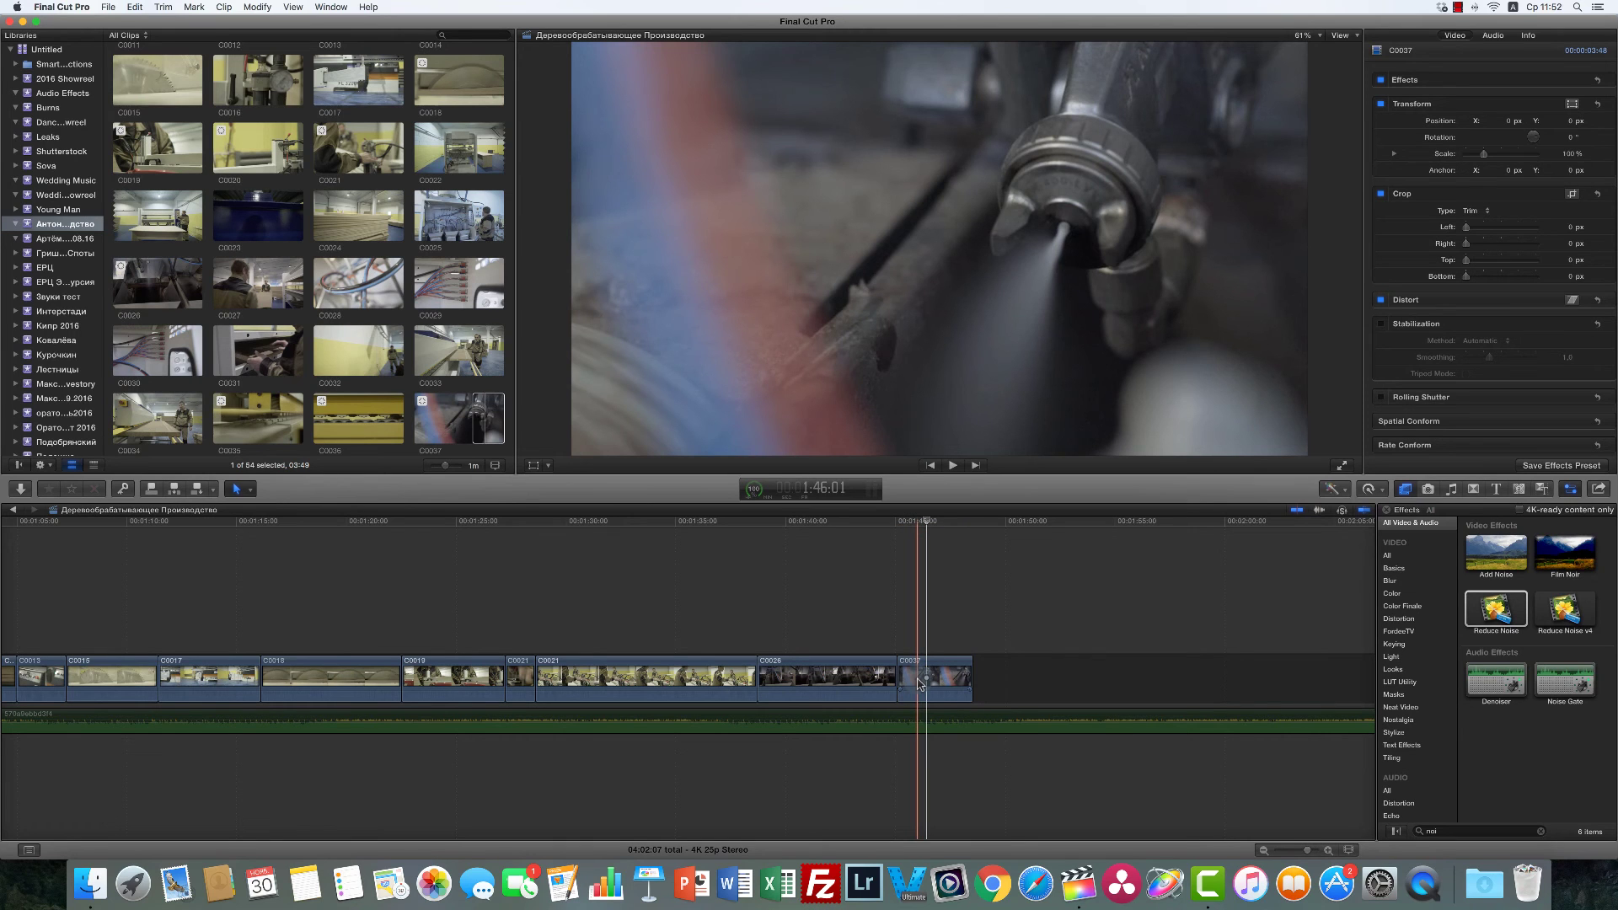
# Step: Copy C0026's letterbox, LUT, color correction and retiming attributes onto C0037 and play back the shot
pyautogui.click(878, 676)
pyautogui.press('super+c')
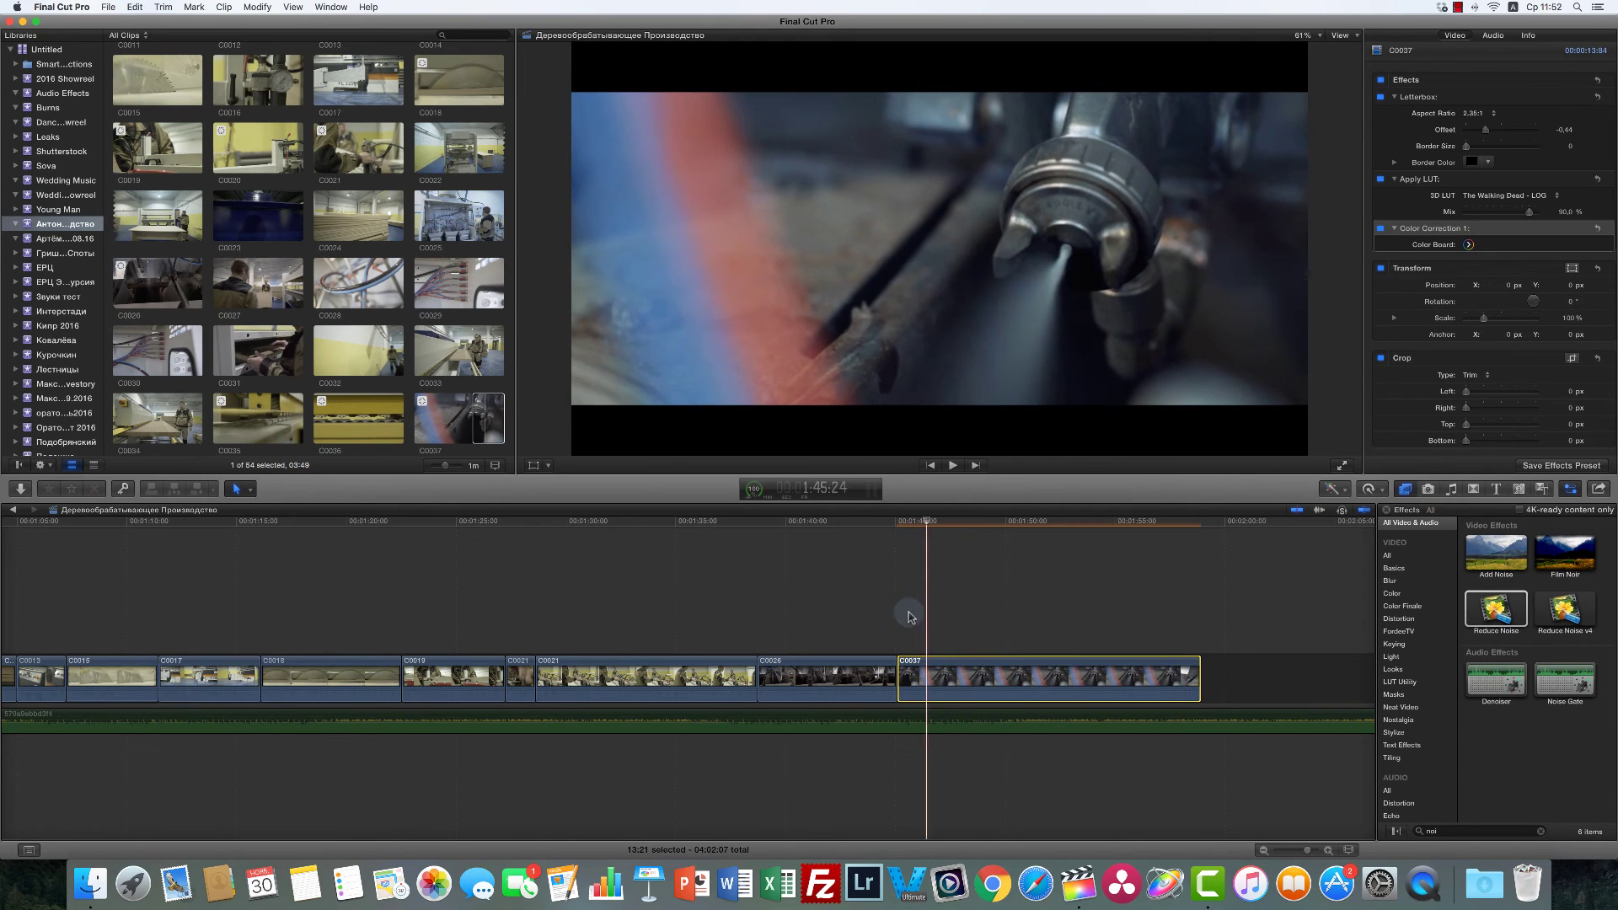
pyautogui.click(941, 614)
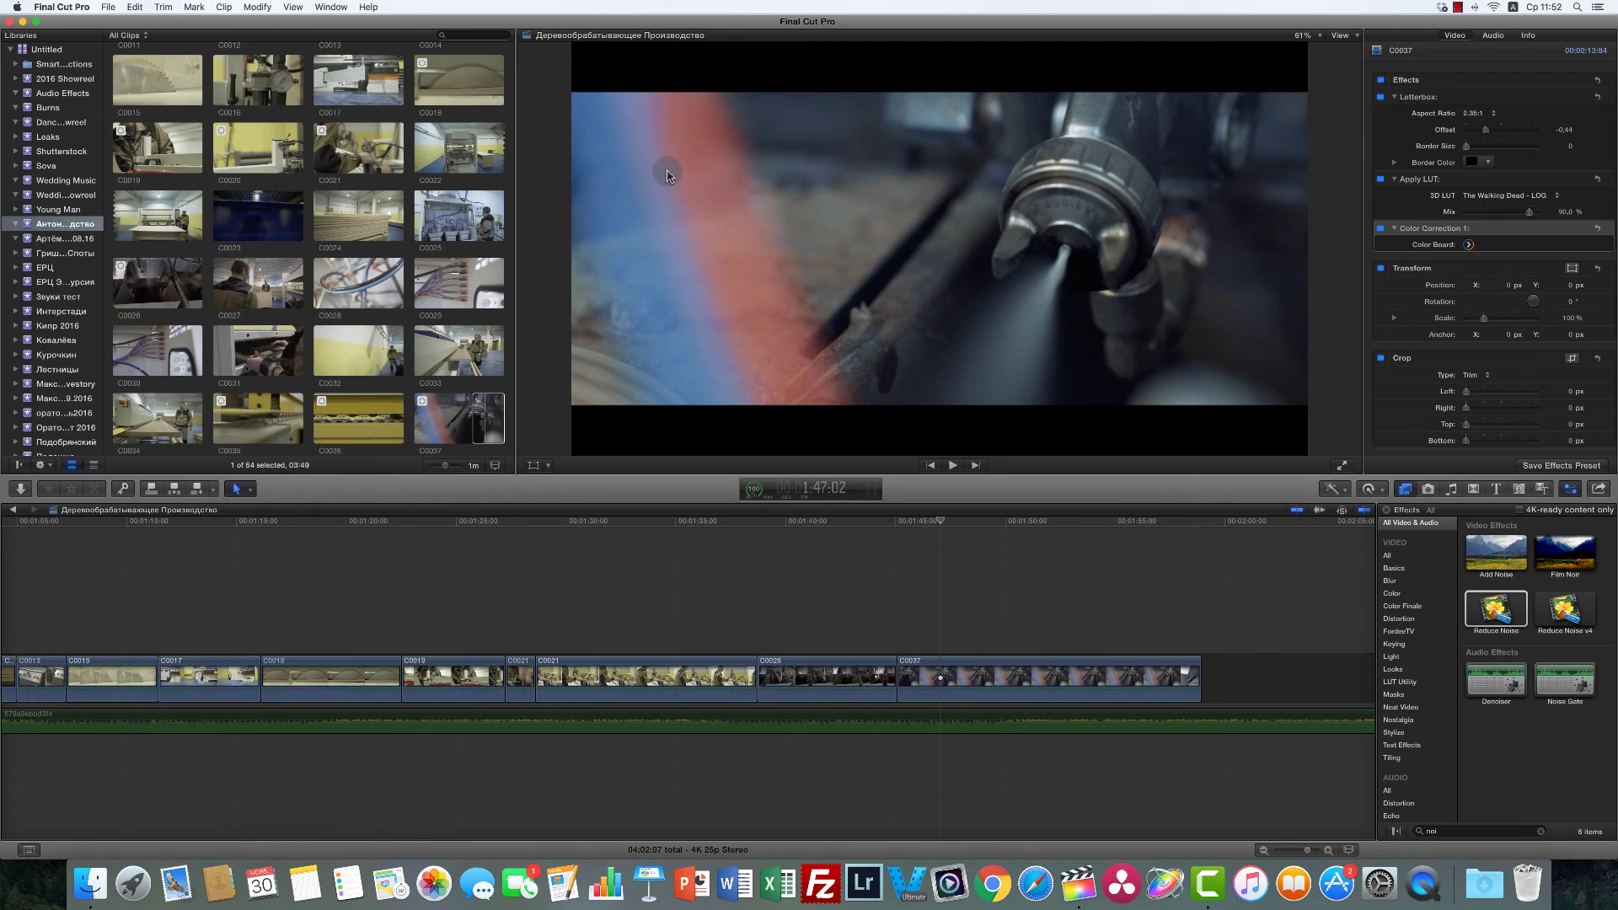
pyautogui.press('space')
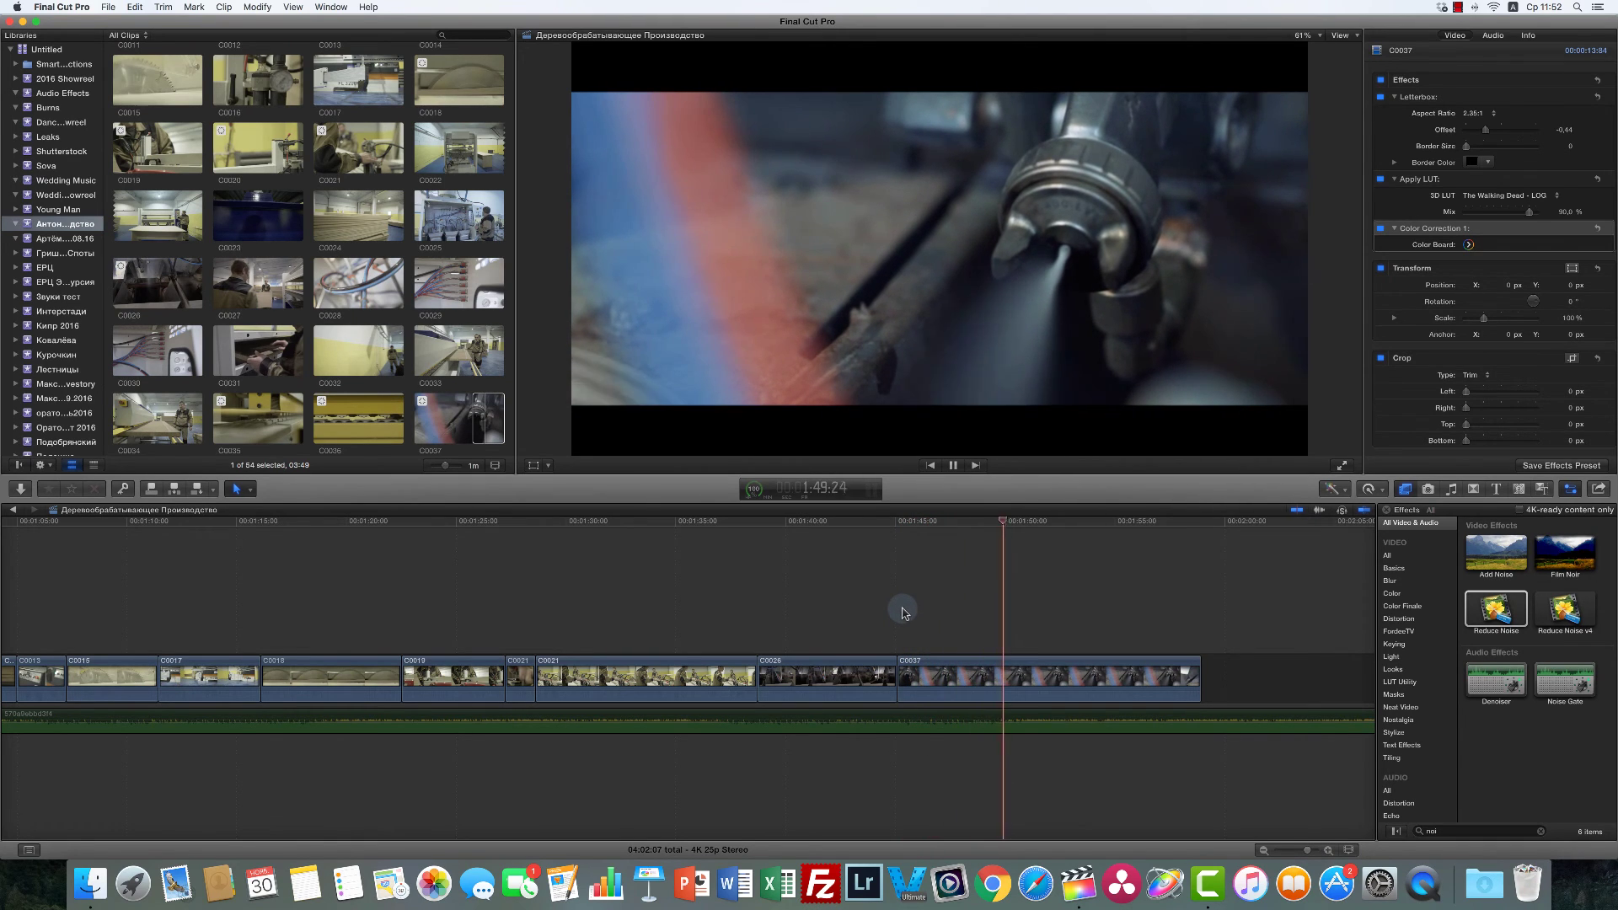
# Step: Split C0037 where playback stopped, just after 1:50 in the timeline, and delete the part after the cut
pyautogui.press('space')
pyautogui.press('b')
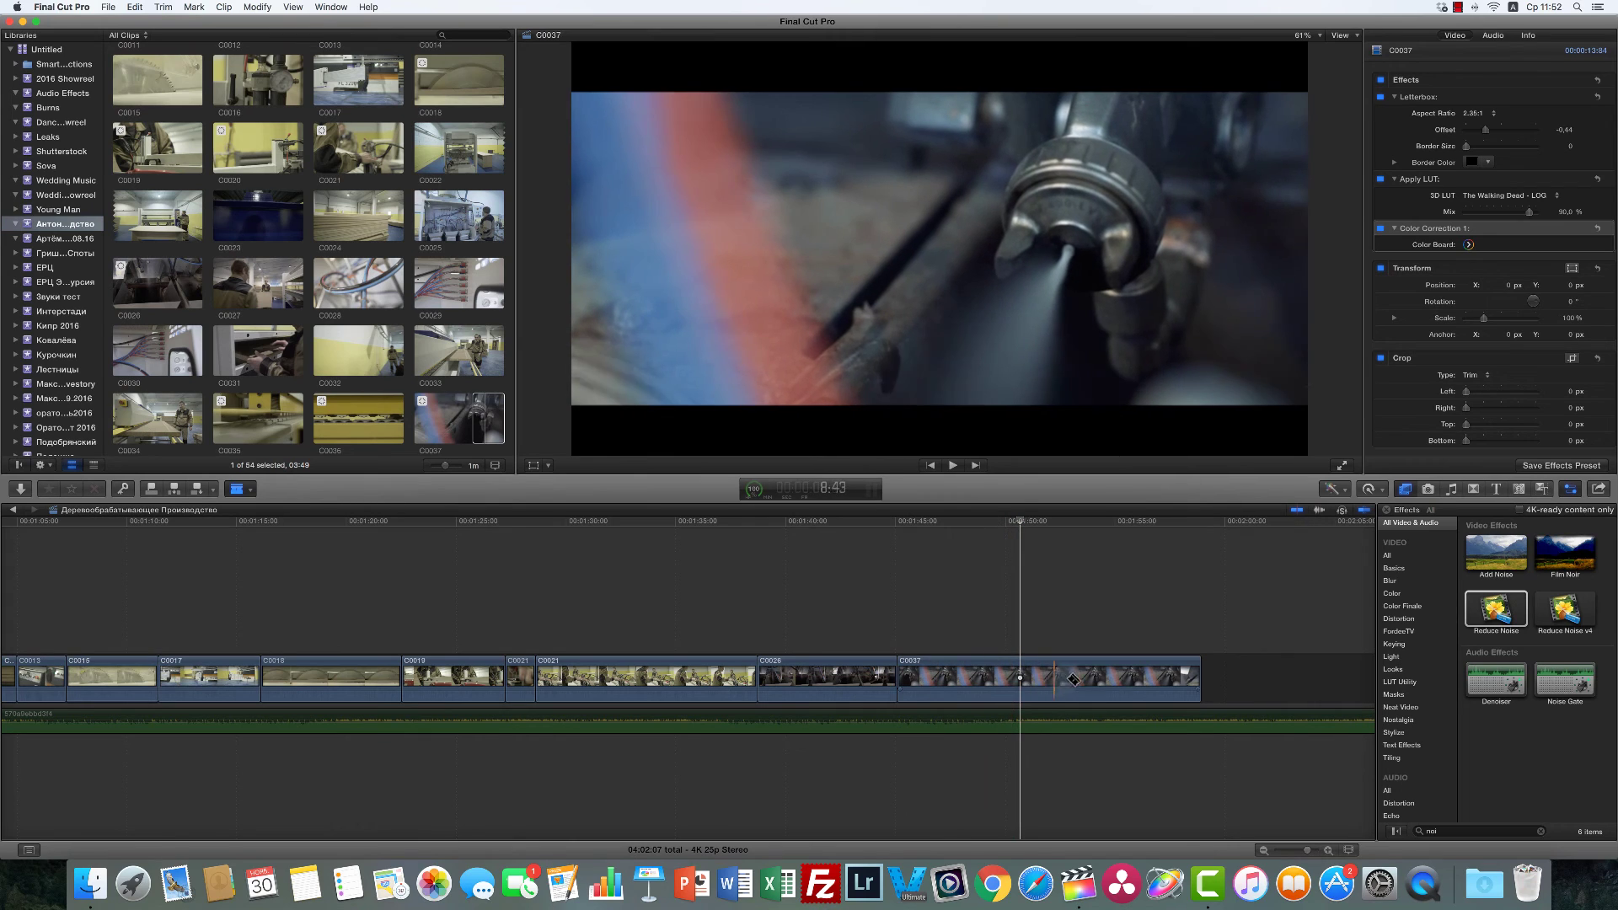
pyautogui.click(1021, 678)
pyautogui.press('a')
pyautogui.click(1053, 678)
pyautogui.press('Delete')
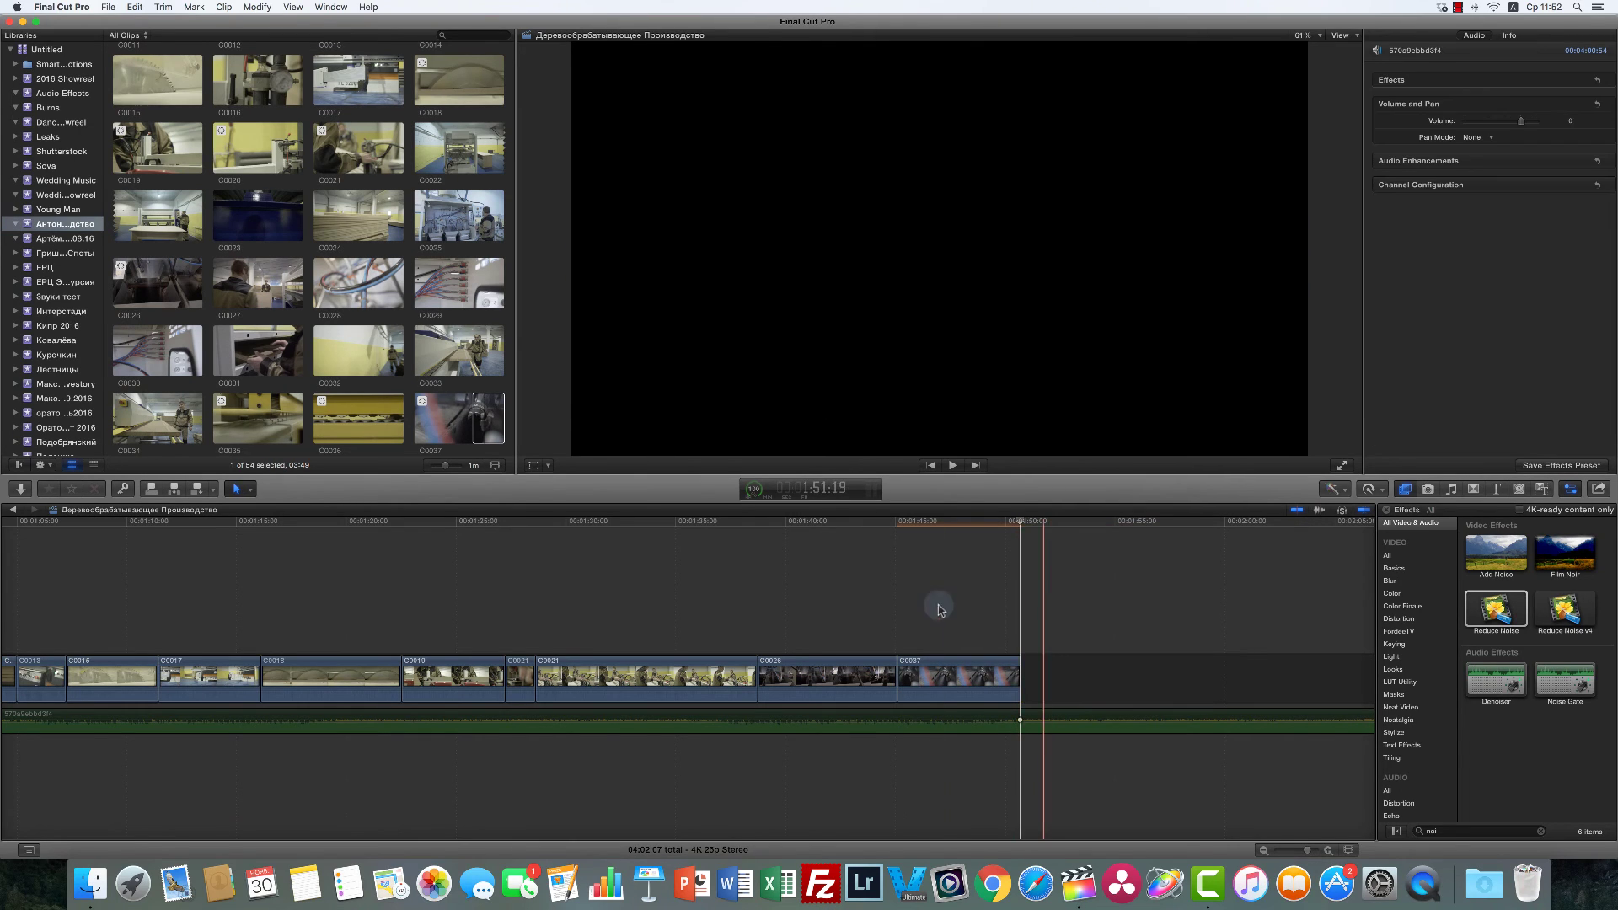
pyautogui.click(946, 603)
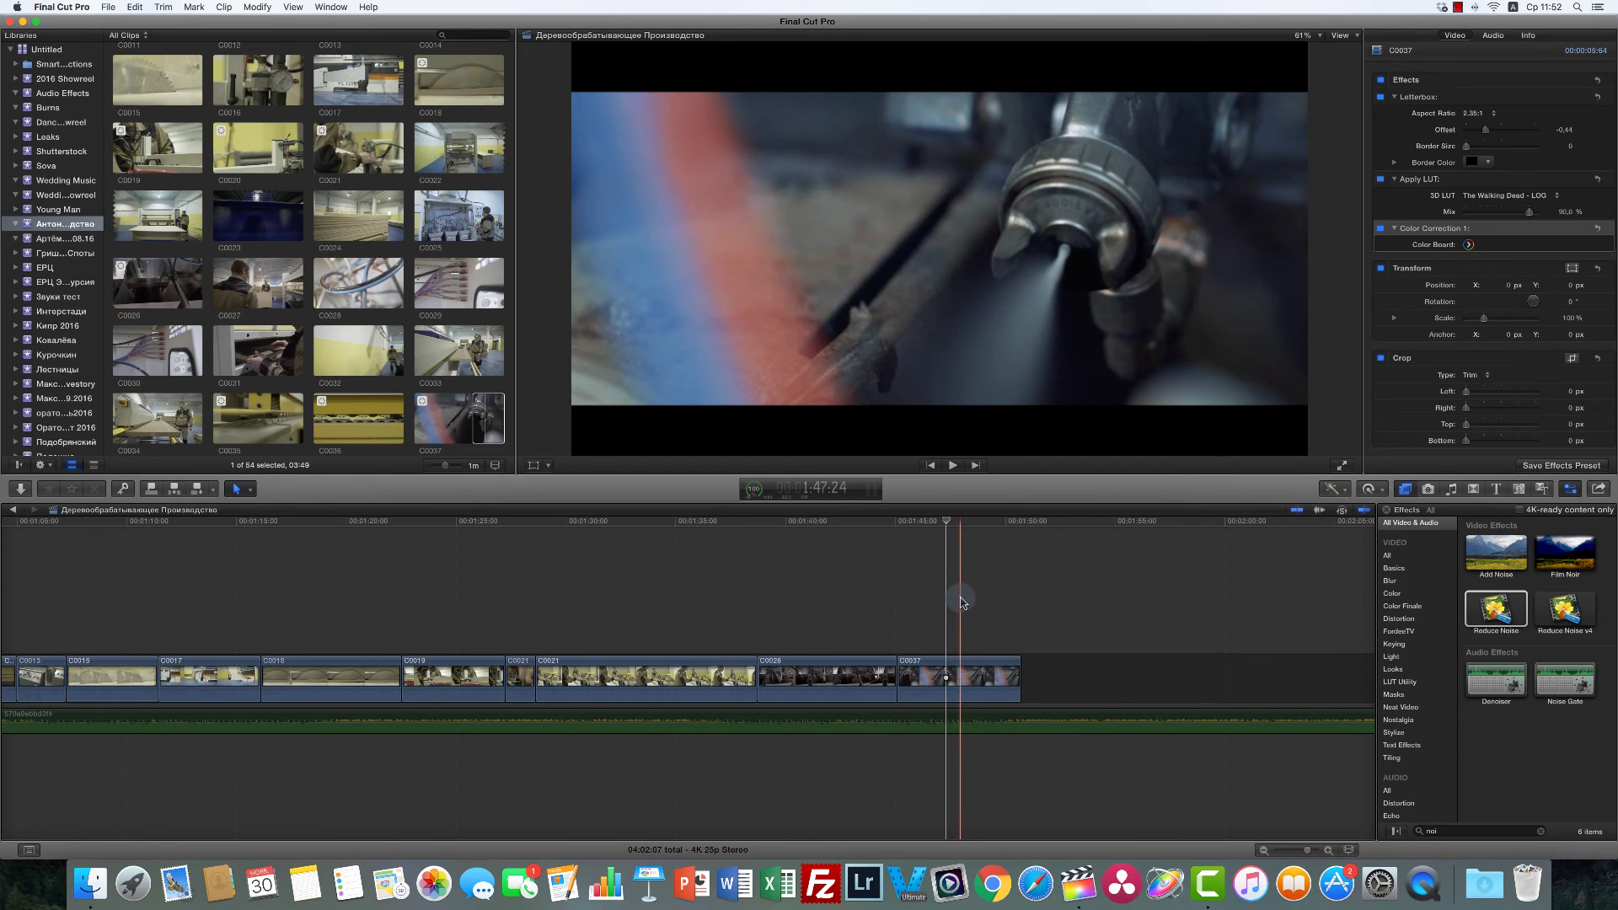
# Step: Look through the remaining factory clips in the event, previewing C0053 and the machine shot C0047
pyautogui.scroll(-5, 432, 393)
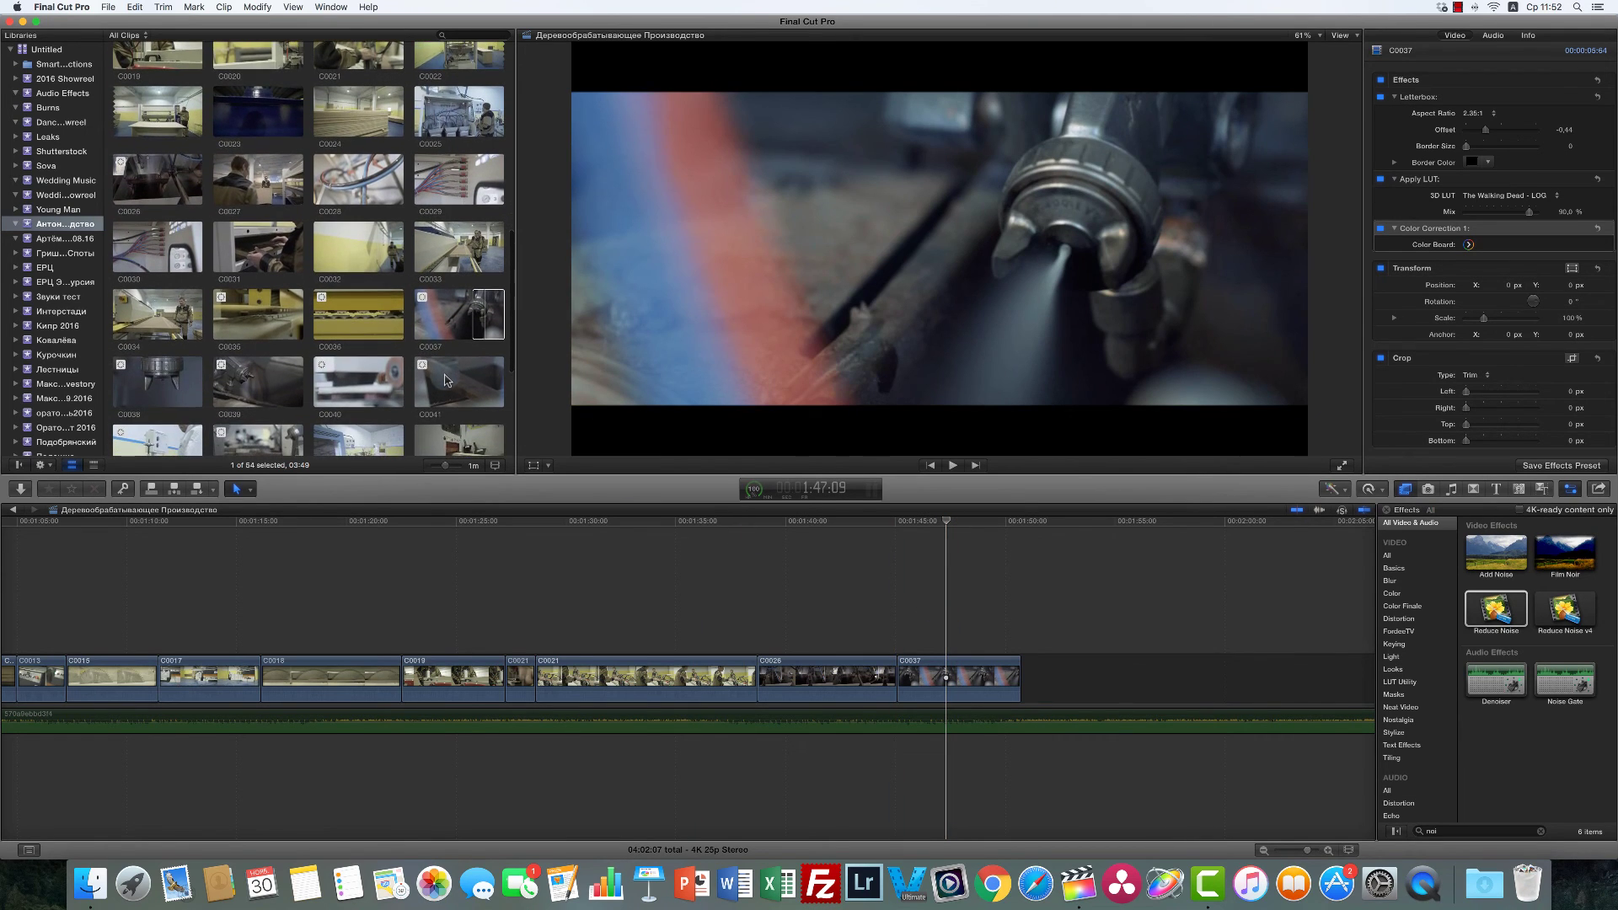
pyautogui.scroll(-5, 449, 379)
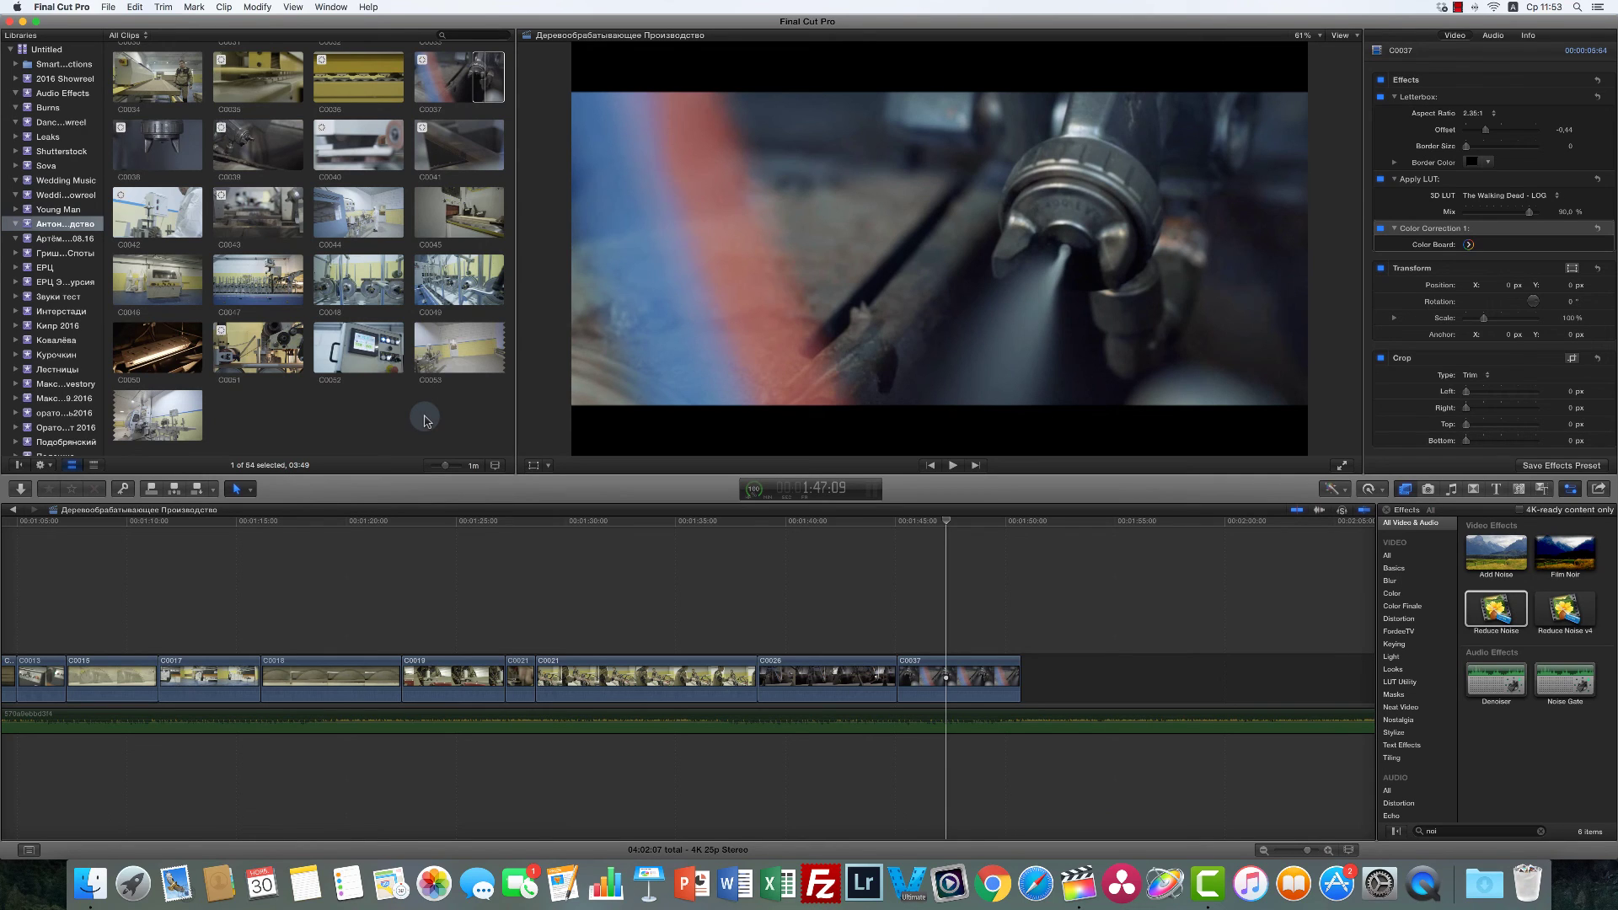
pyautogui.click(131, 419)
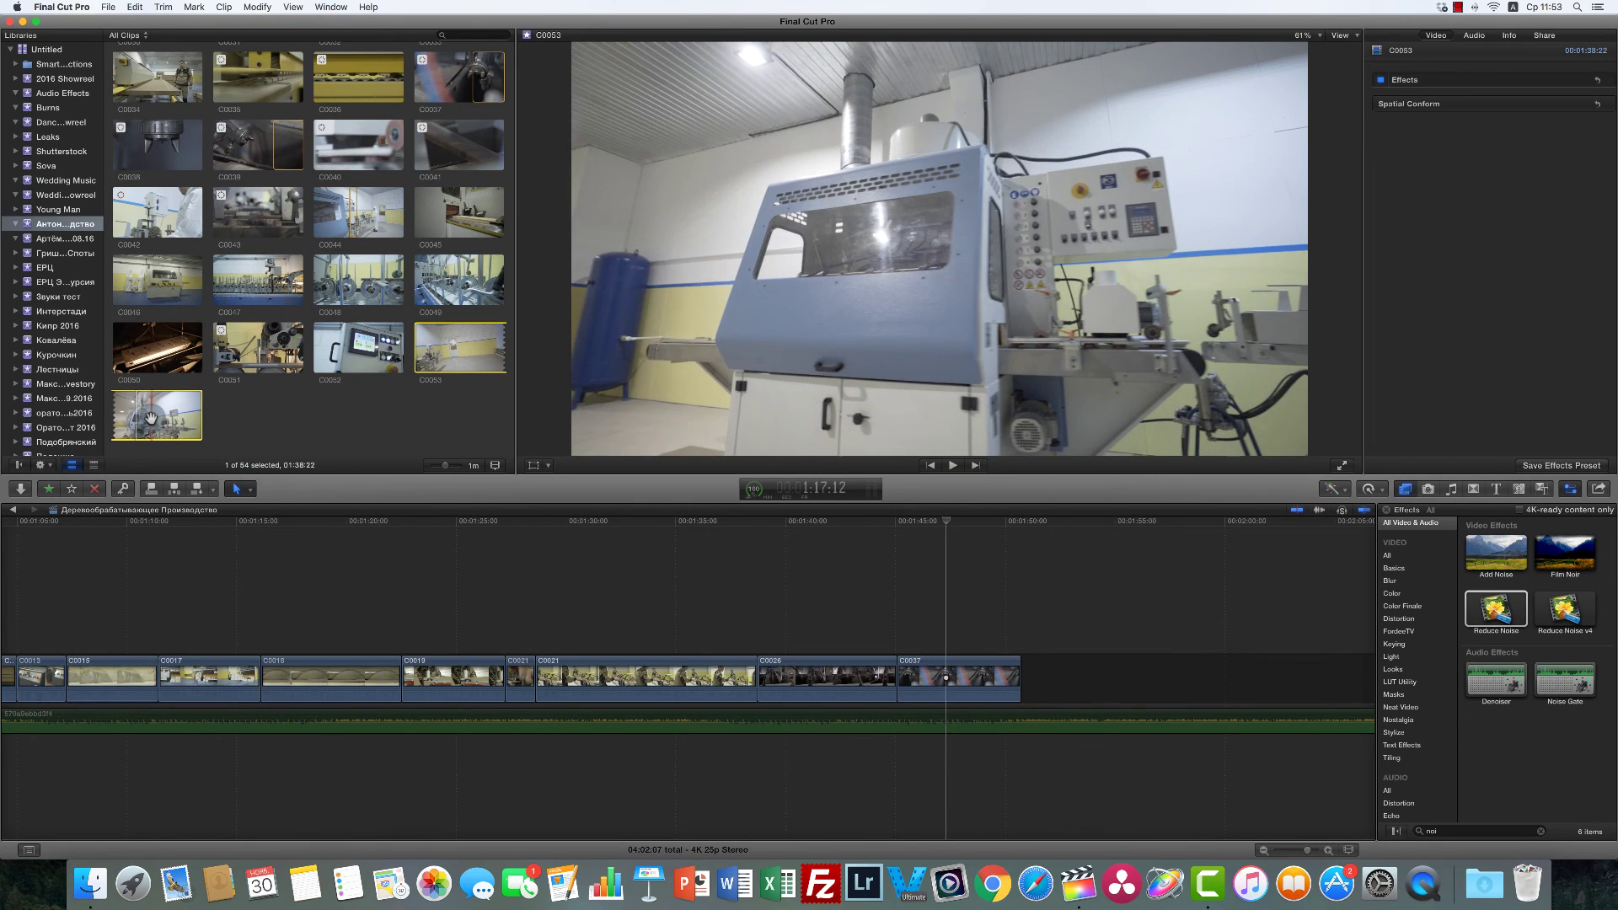
pyautogui.click(288, 288)
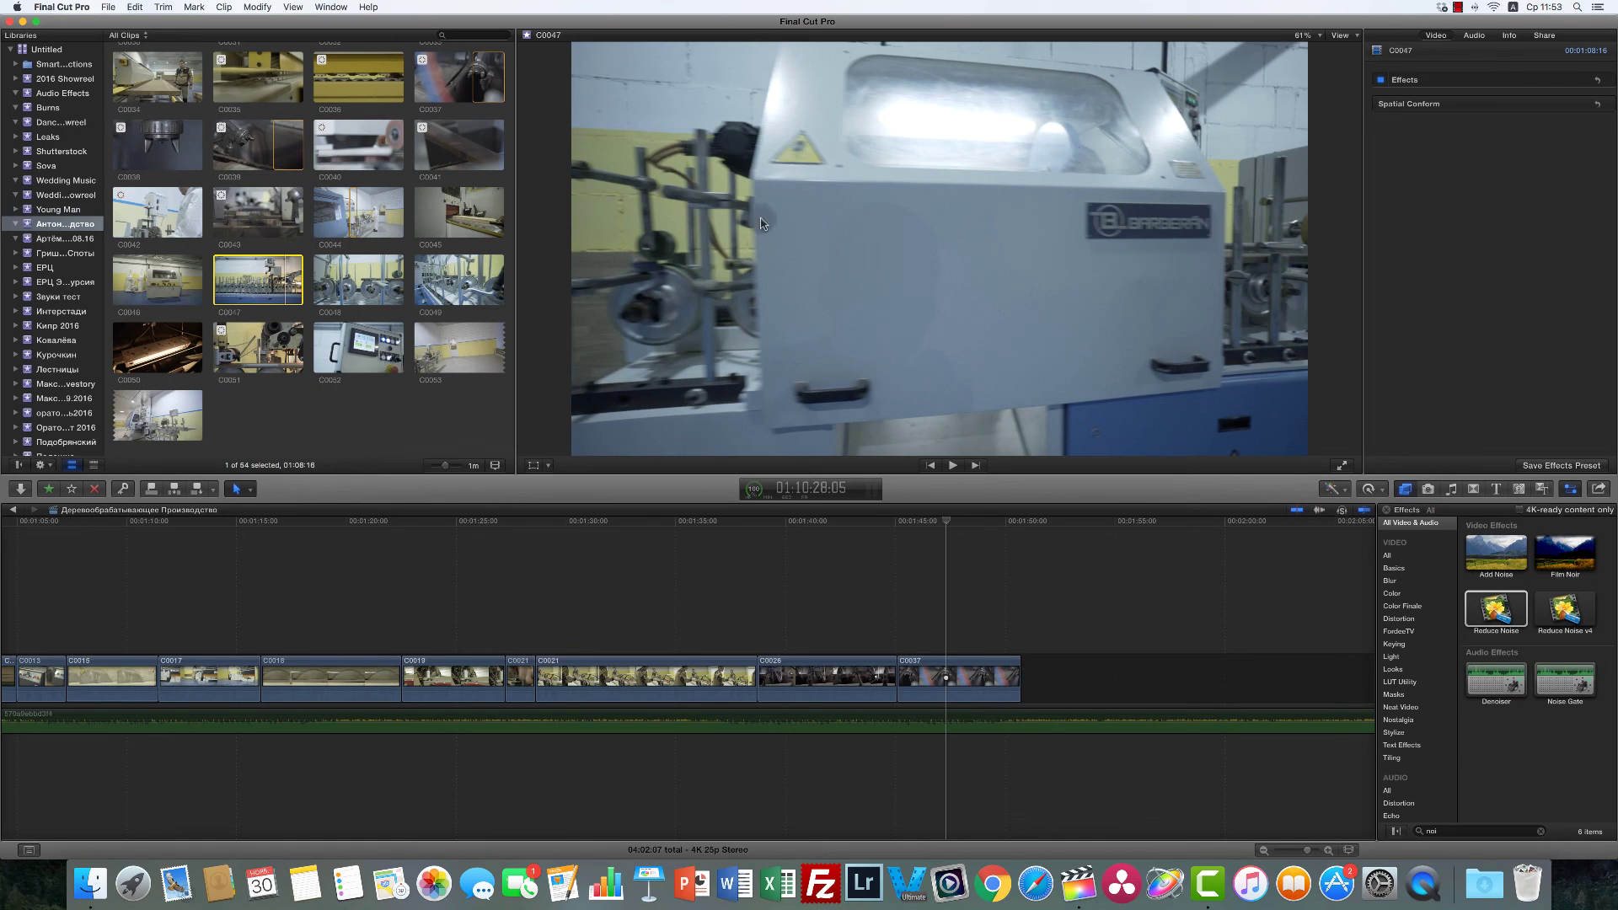
pyautogui.scroll(4, 387, 261)
pyautogui.scroll(3, 387, 261)
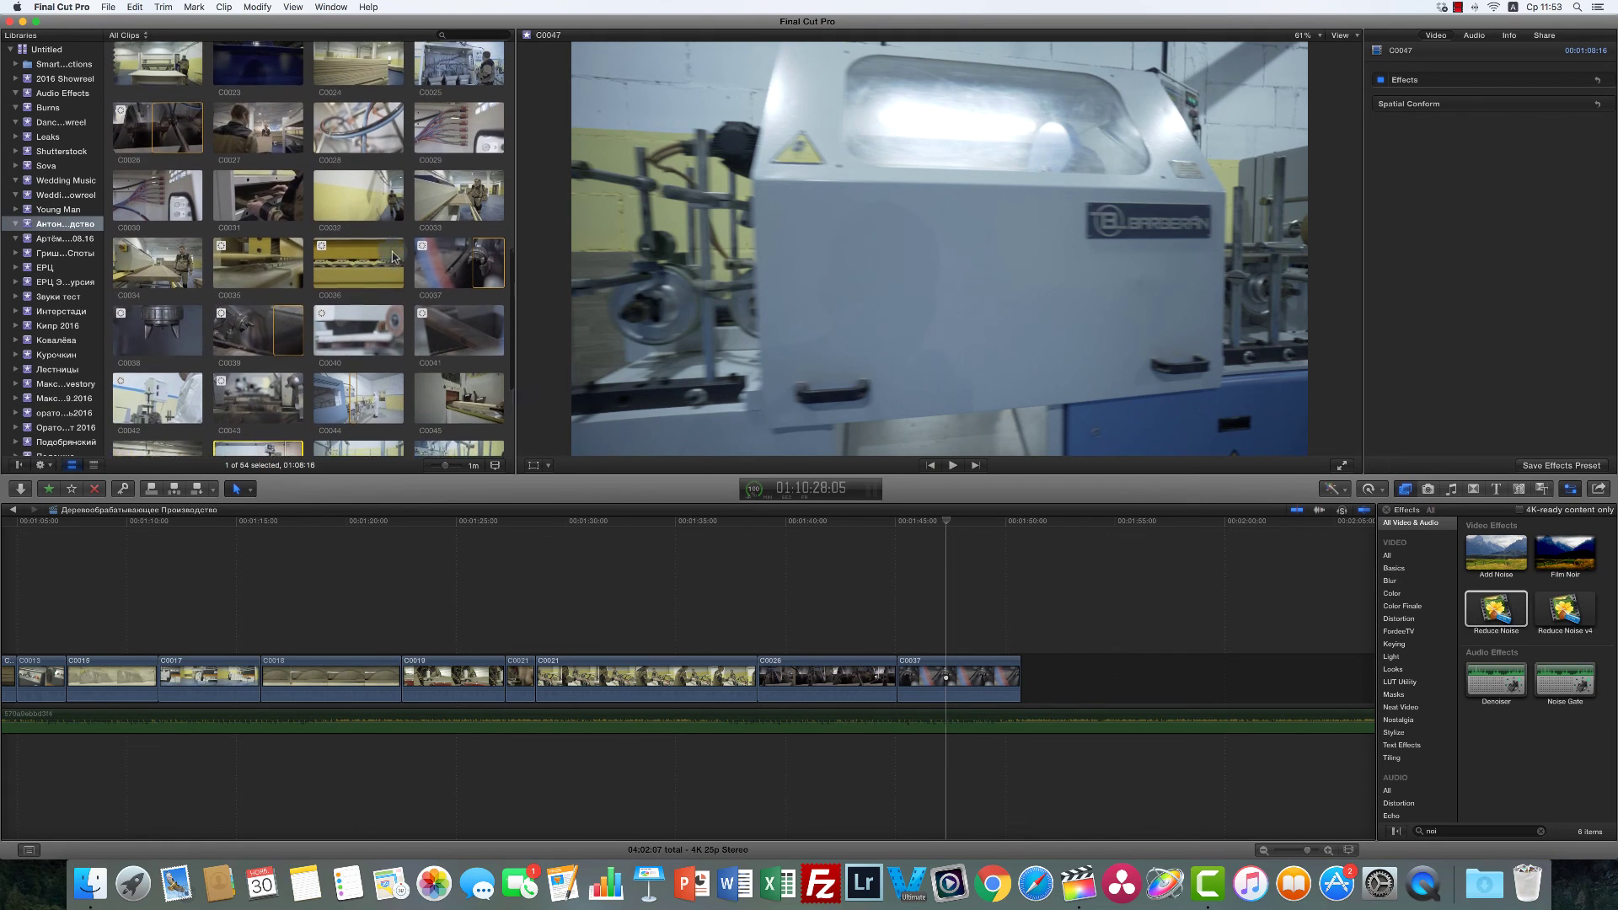
pyautogui.scroll(6, 405, 233)
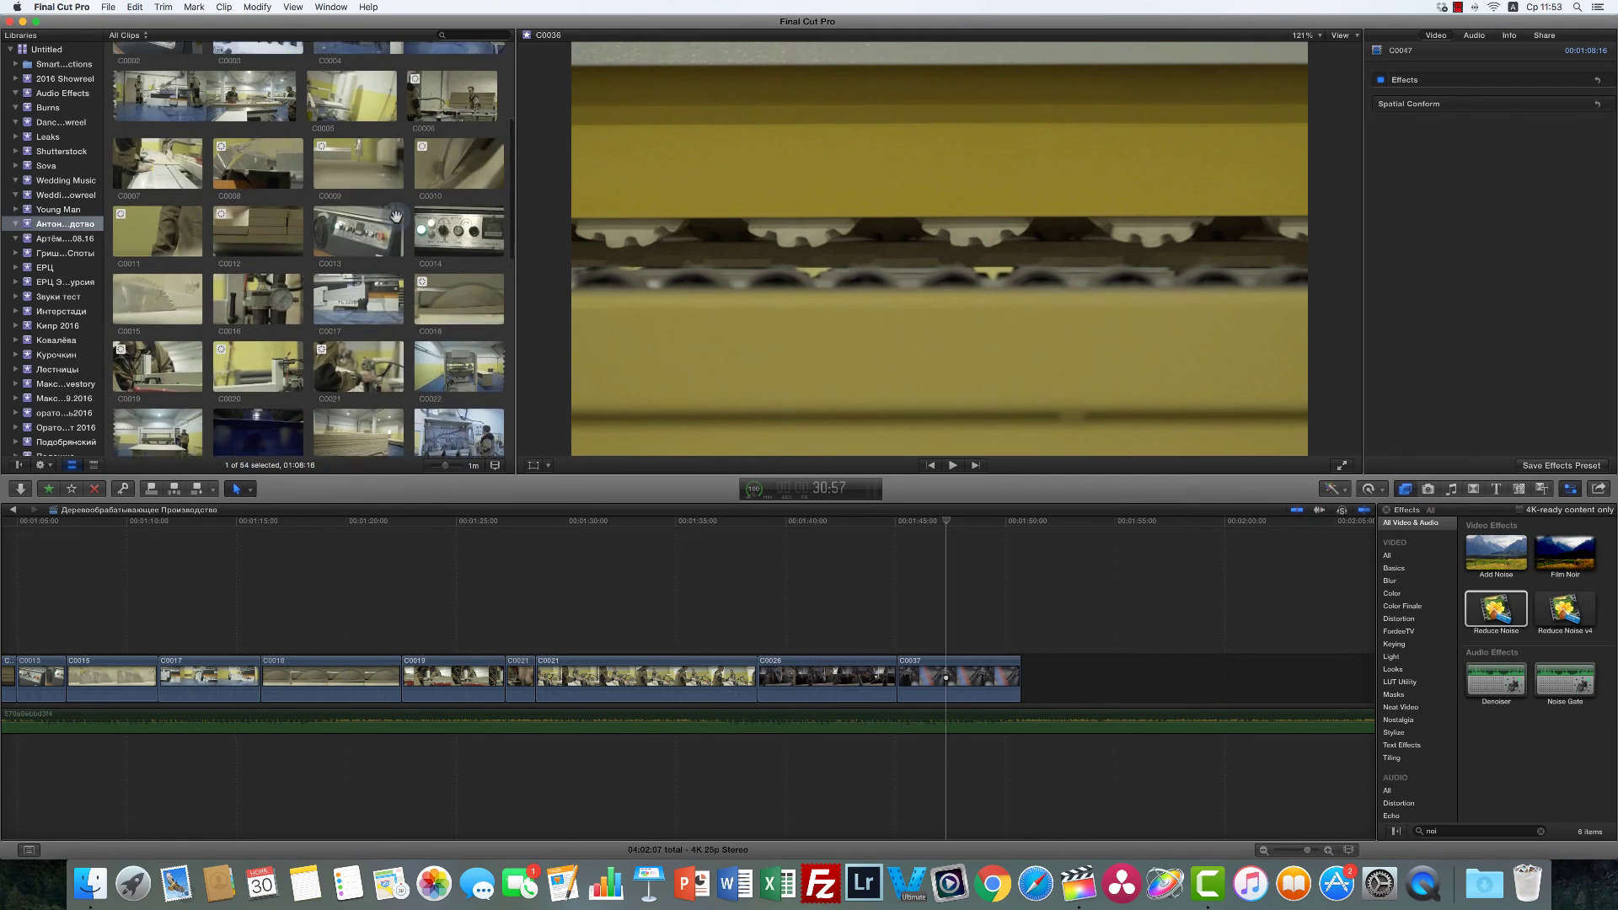
pyautogui.click(966, 580)
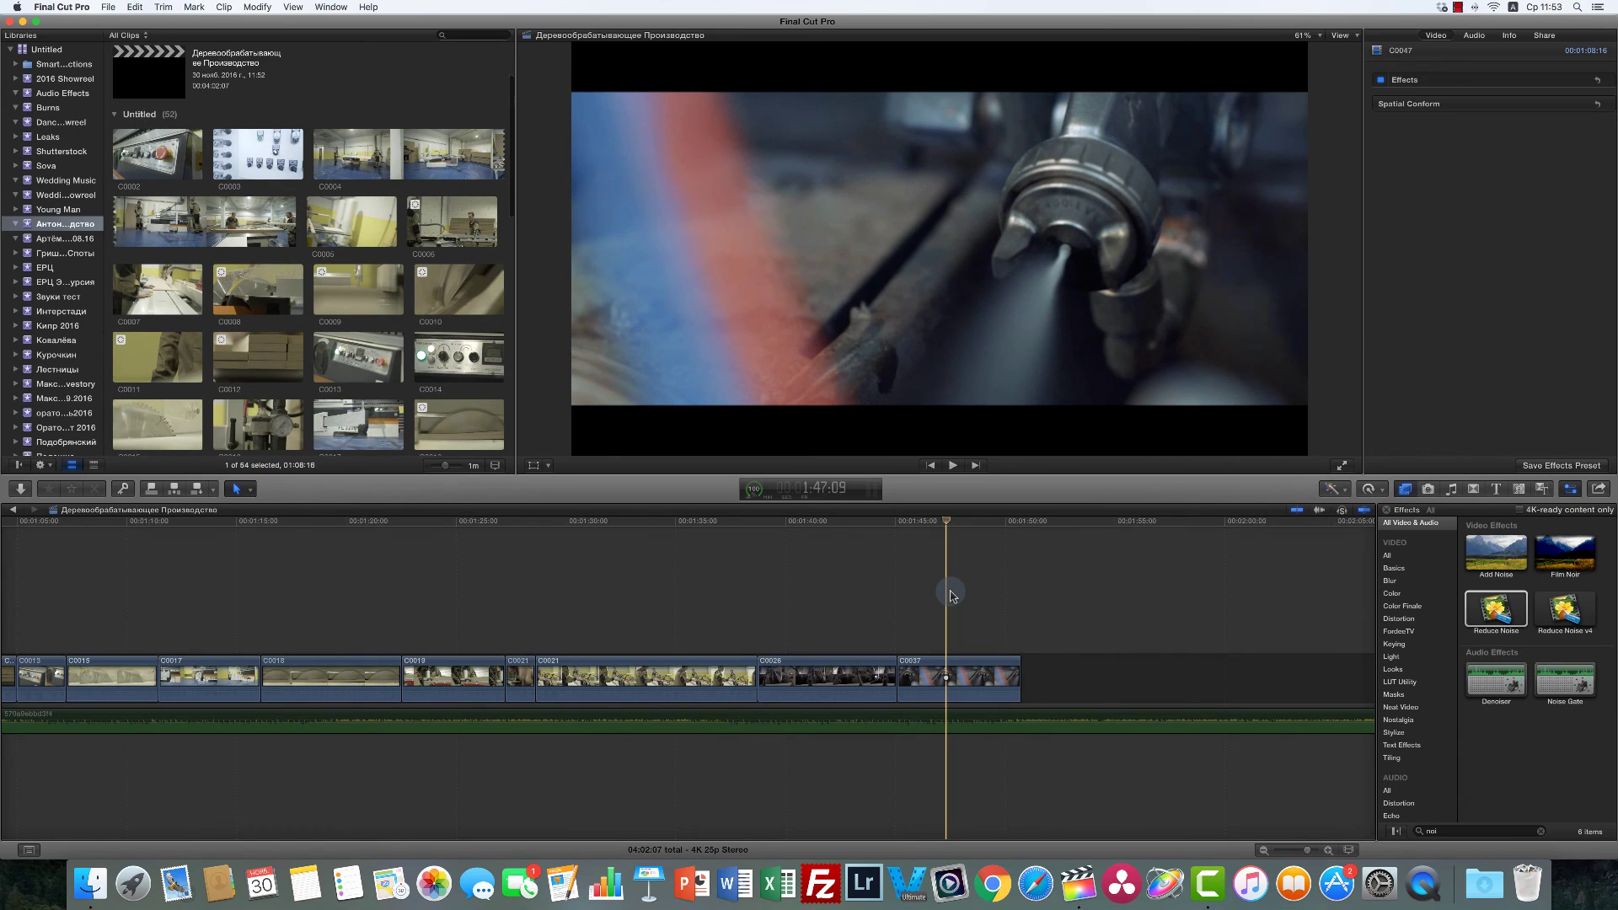
# Step: Examine the whole timeline, comparing the extent of the edited shots with the length of the music track
pyautogui.press('super+minus')
pyautogui.press('super+minus')
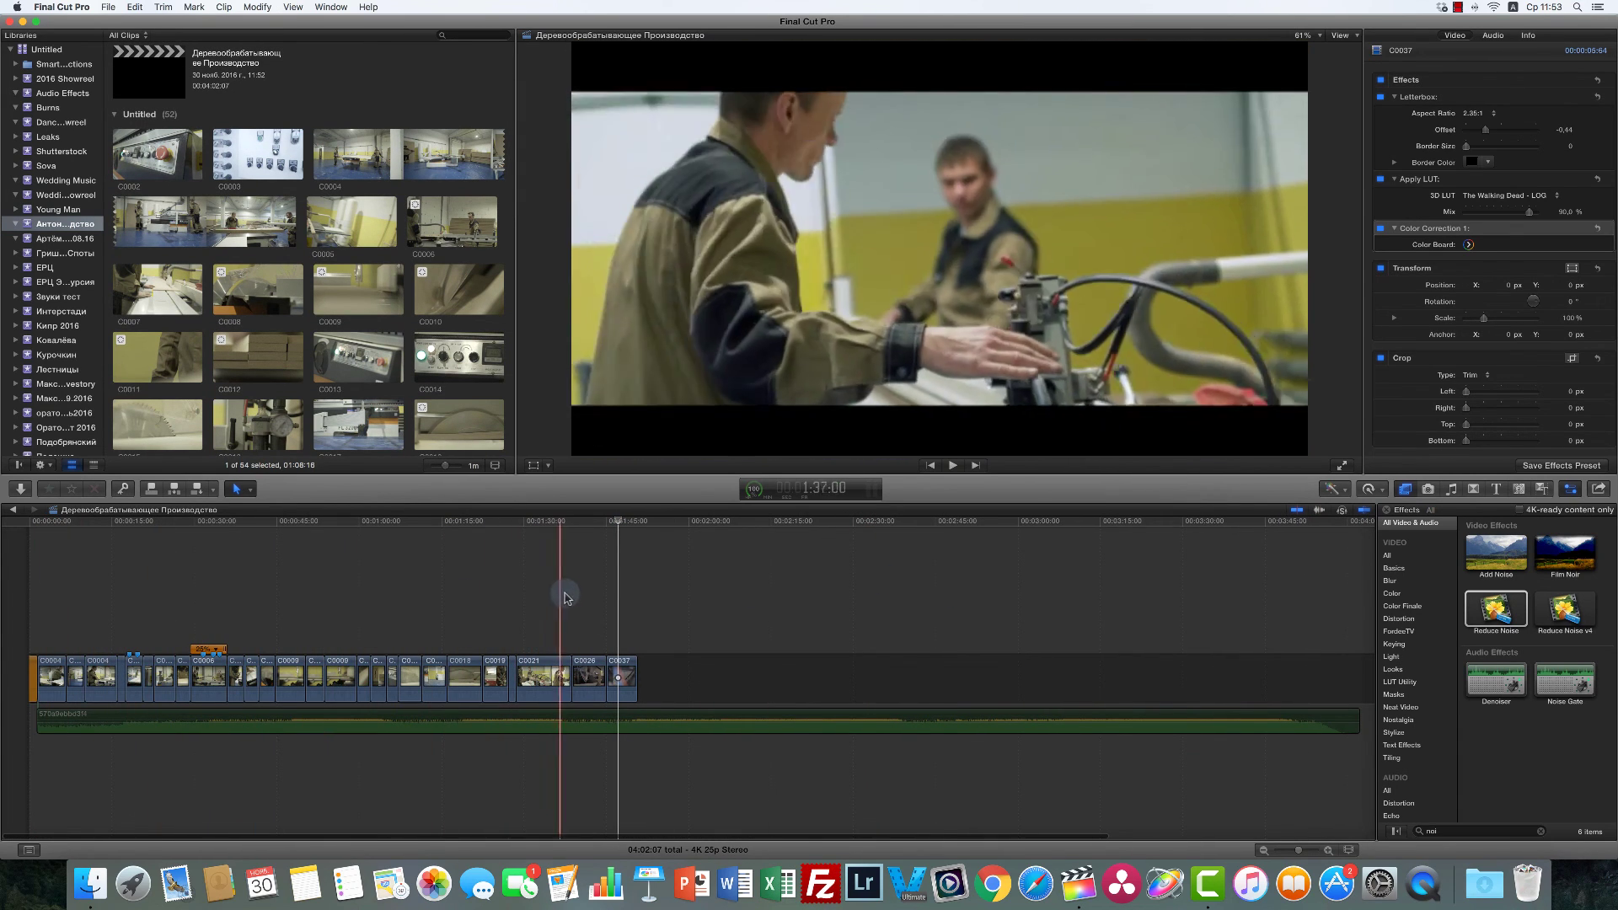
pyautogui.click(590, 597)
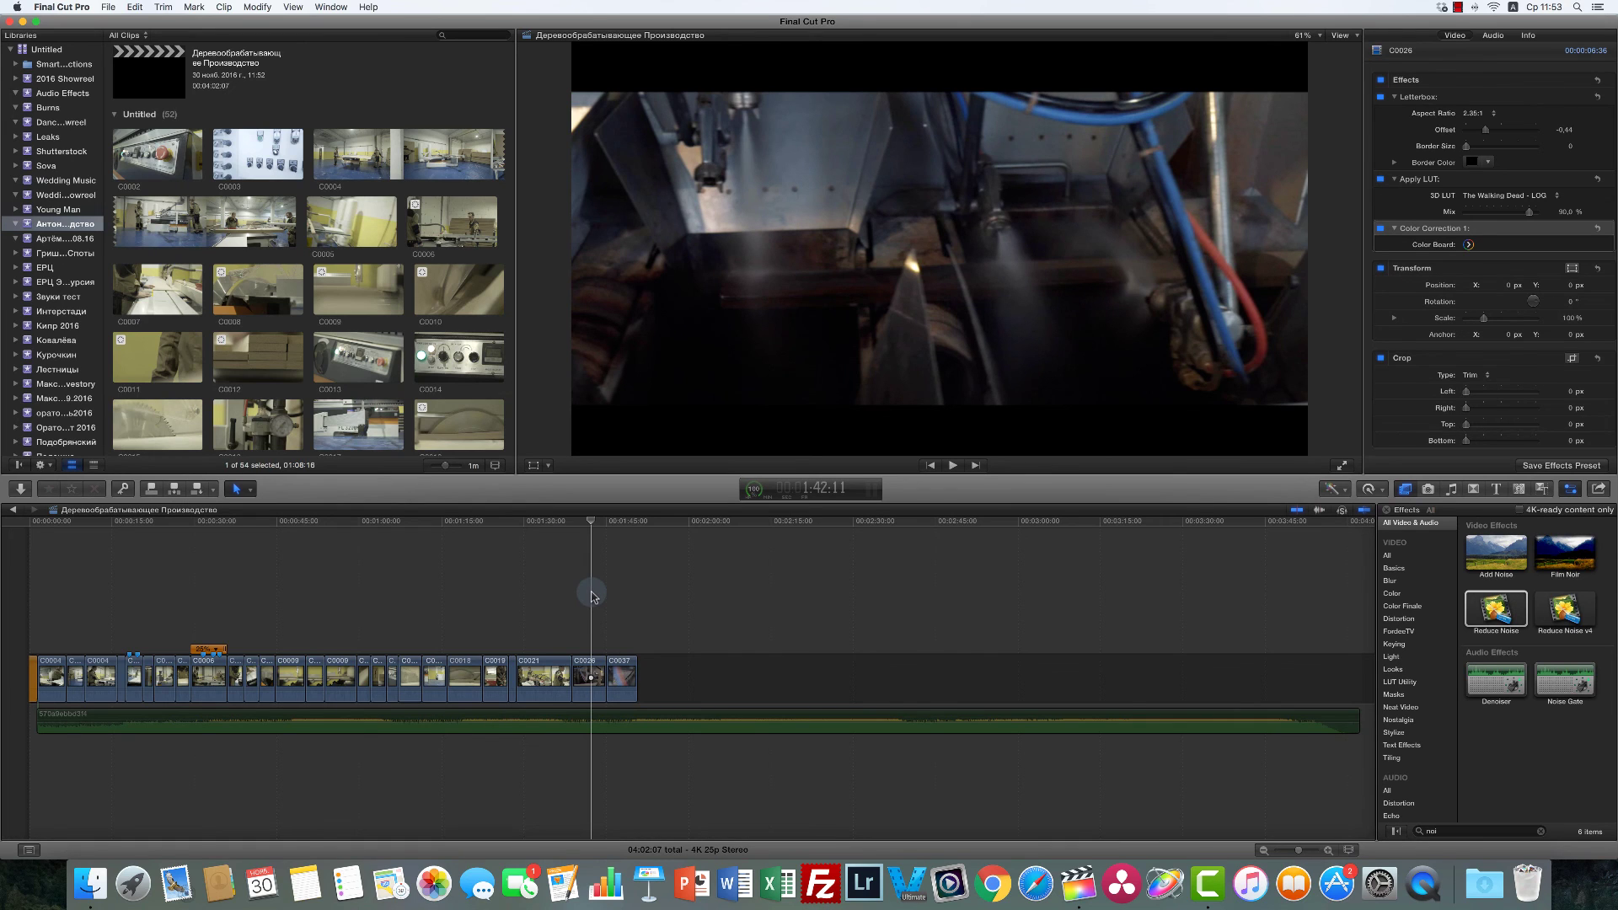
pyautogui.hscroll(5, 594, 597)
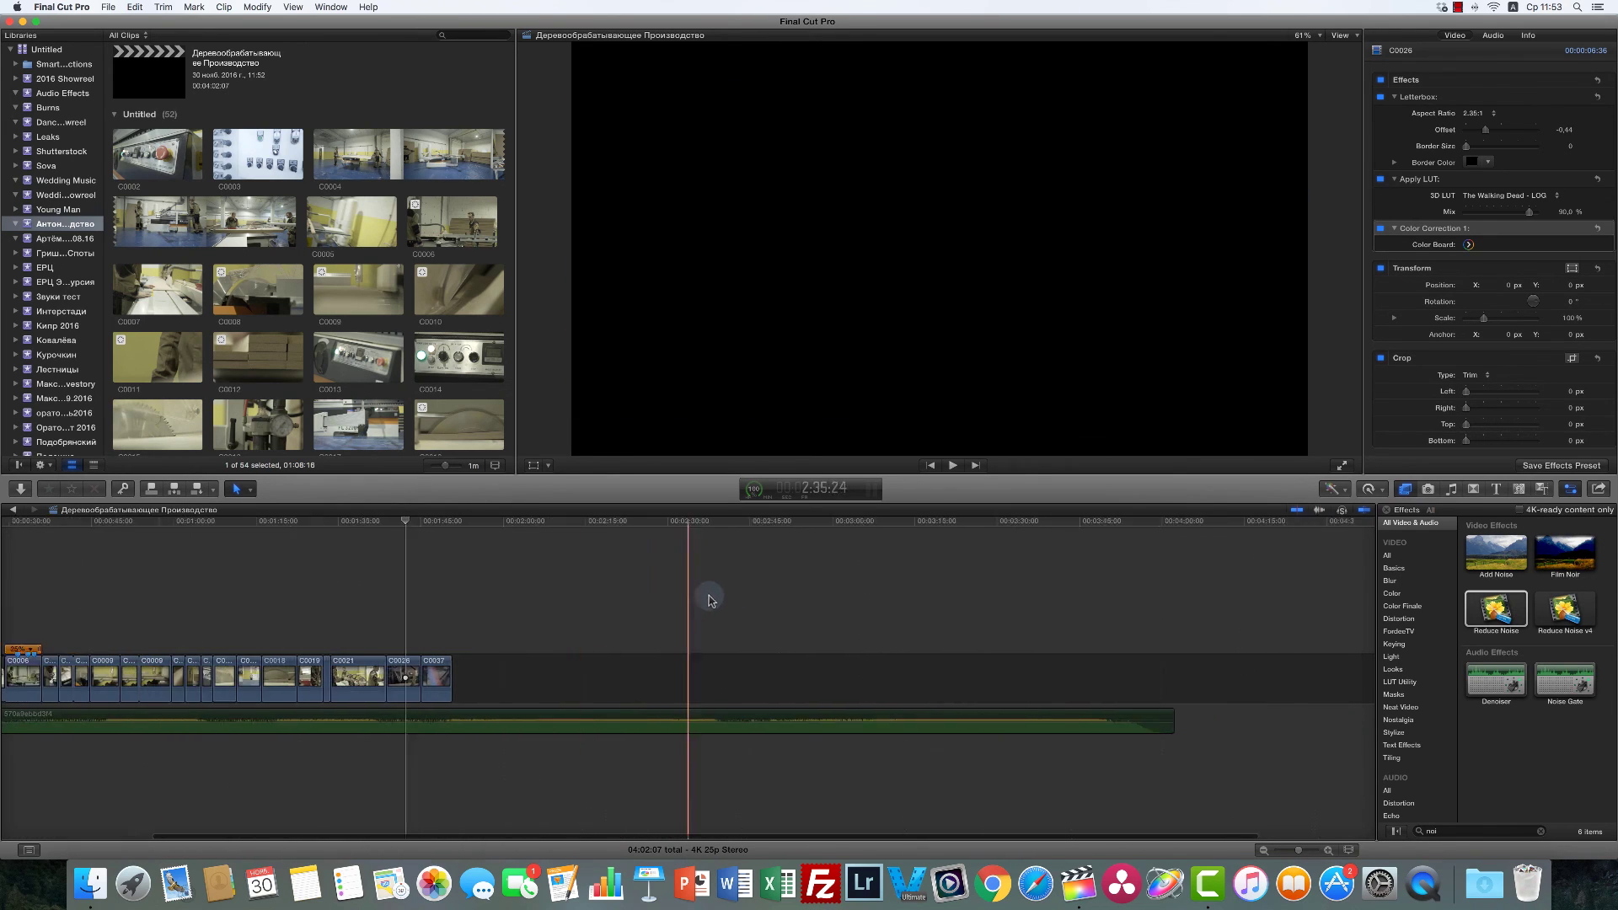
pyautogui.hscroll(2, 990, 590)
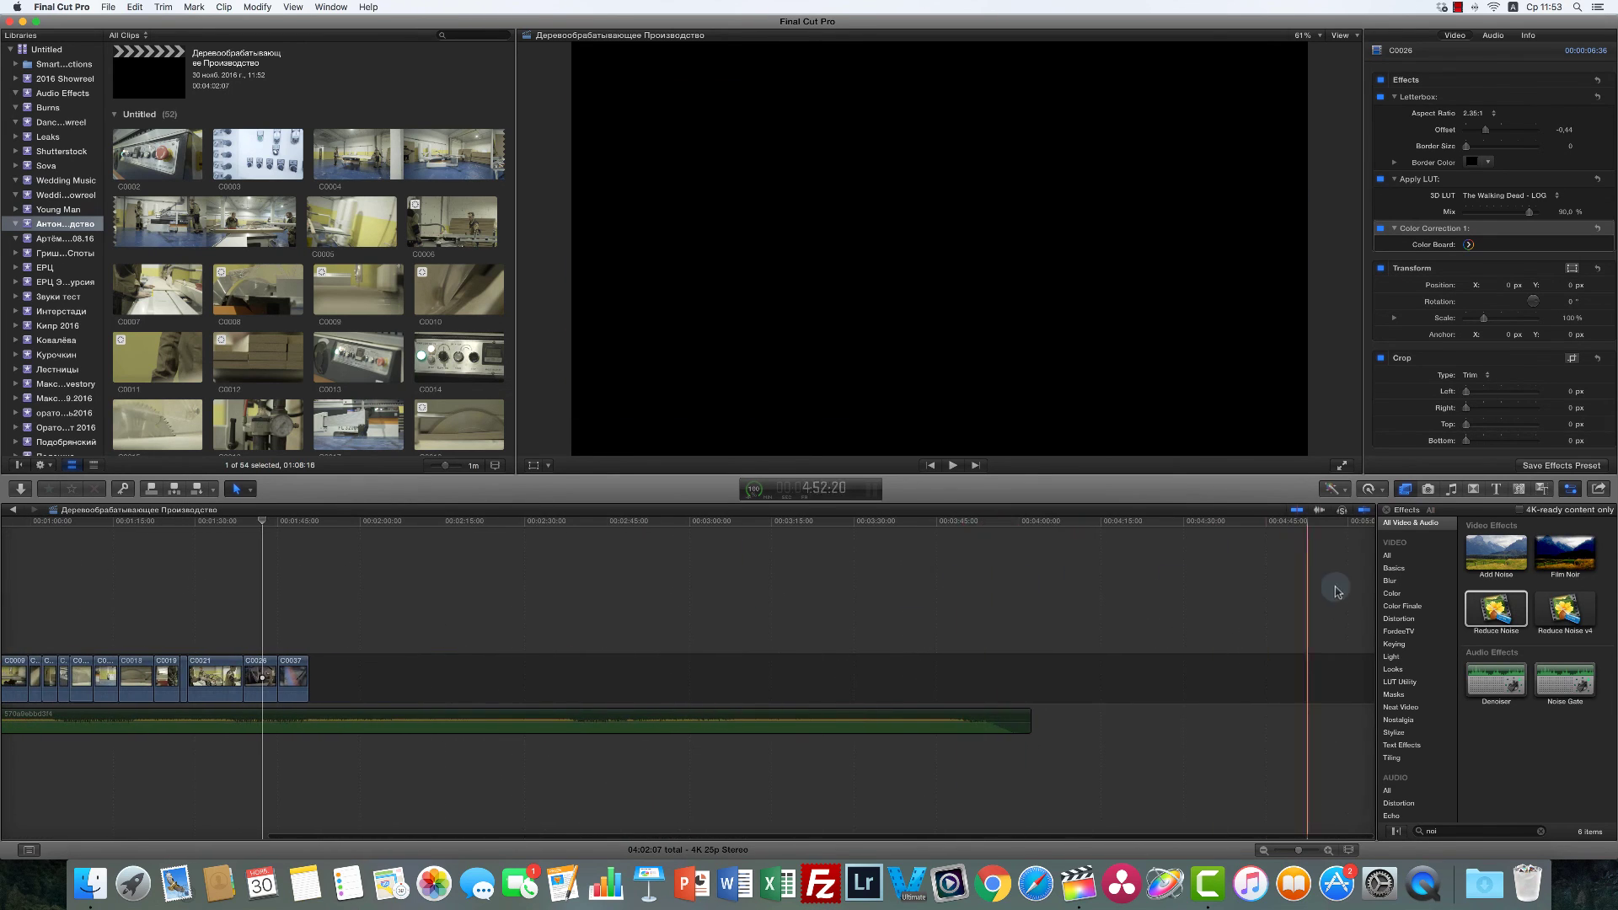
pyautogui.hscroll(-3, 1323, 596)
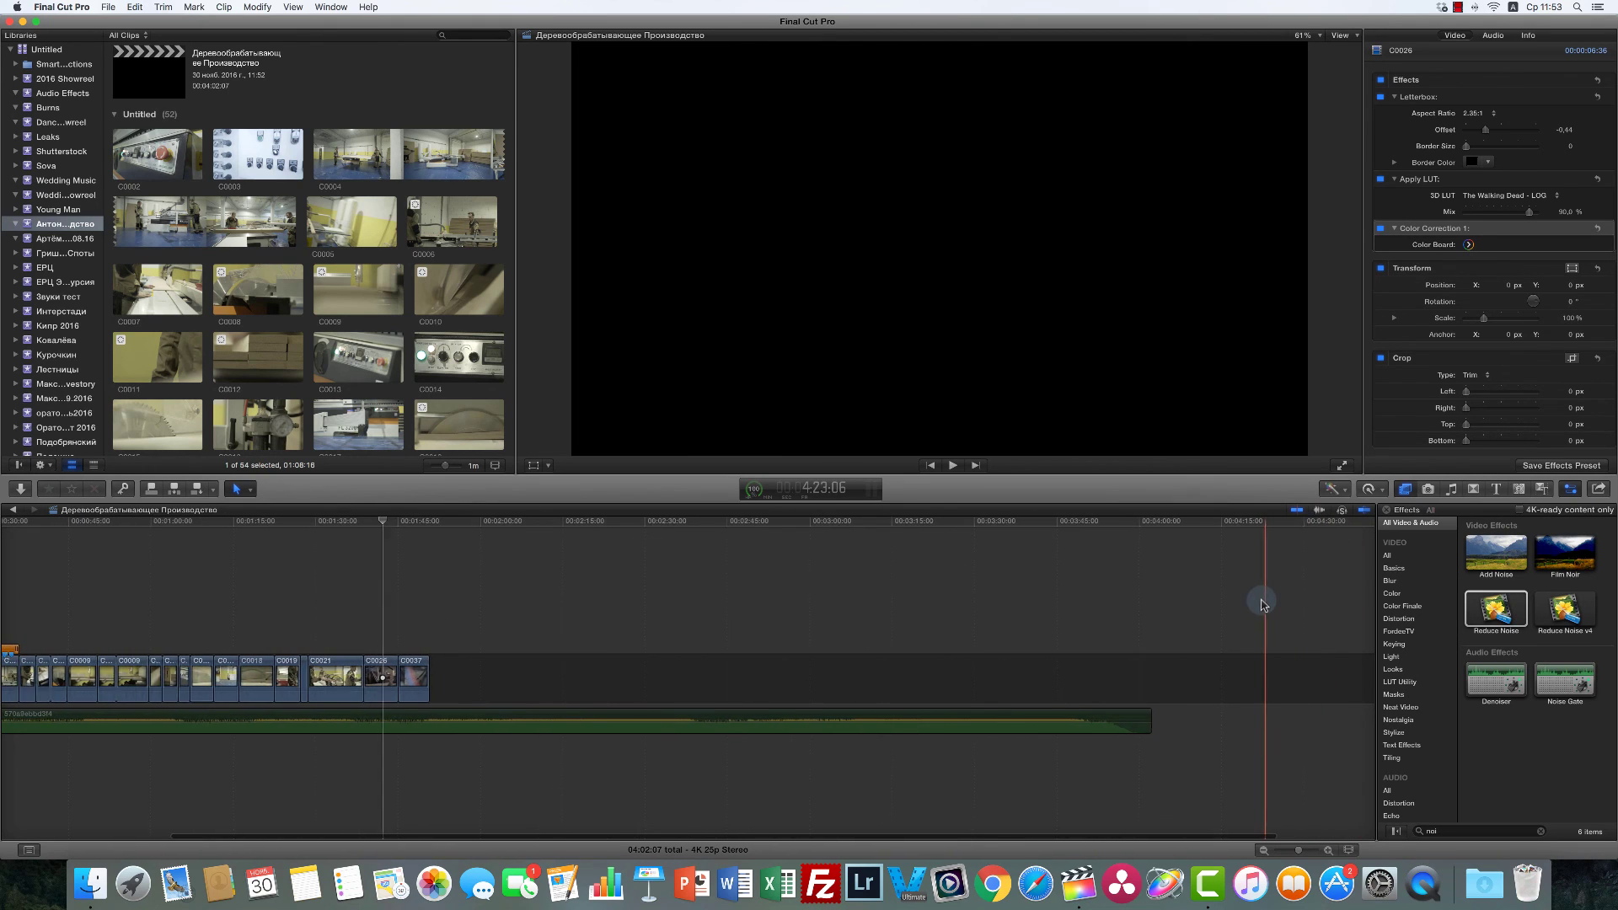
pyautogui.hscroll(-3, 867, 567)
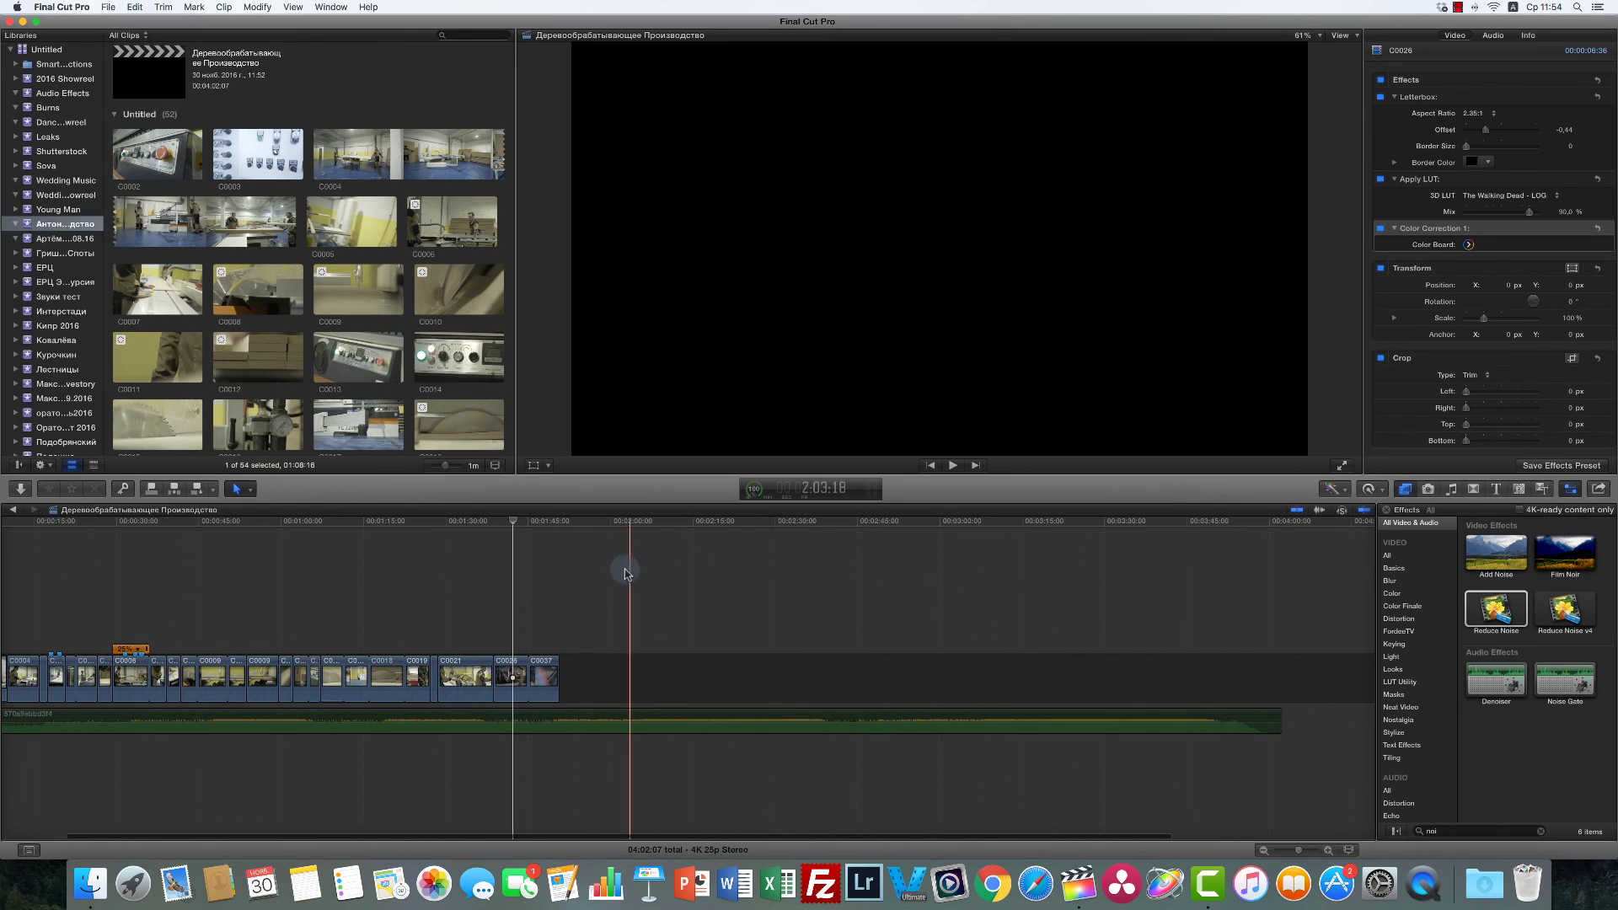
pyautogui.hscroll(-1, 616, 578)
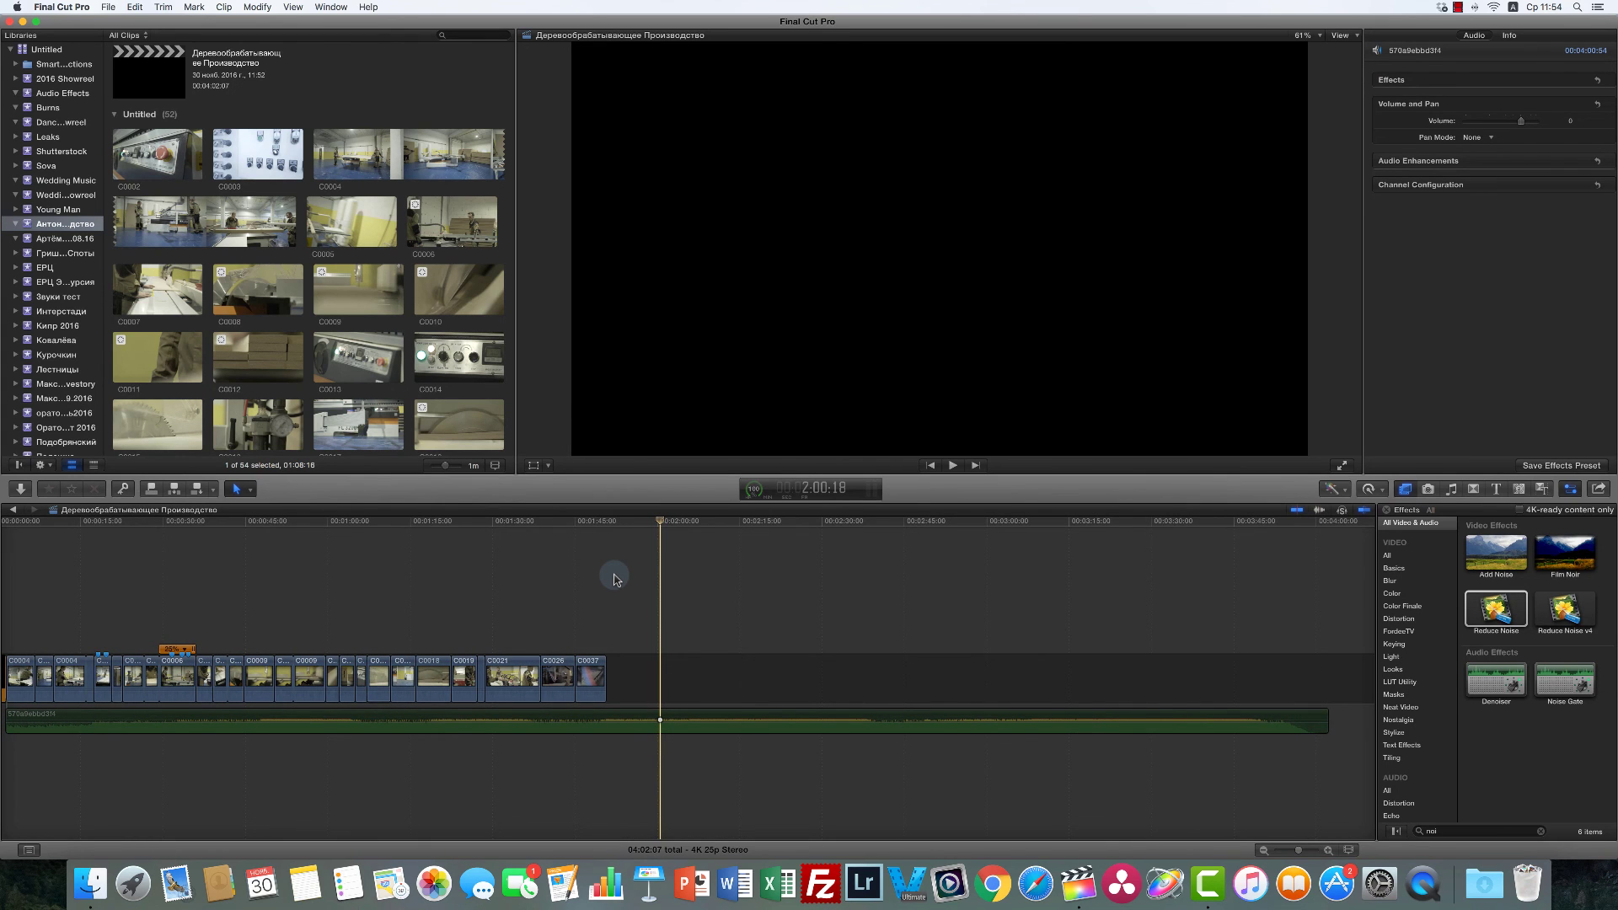
pyautogui.hscroll(-1, 615, 578)
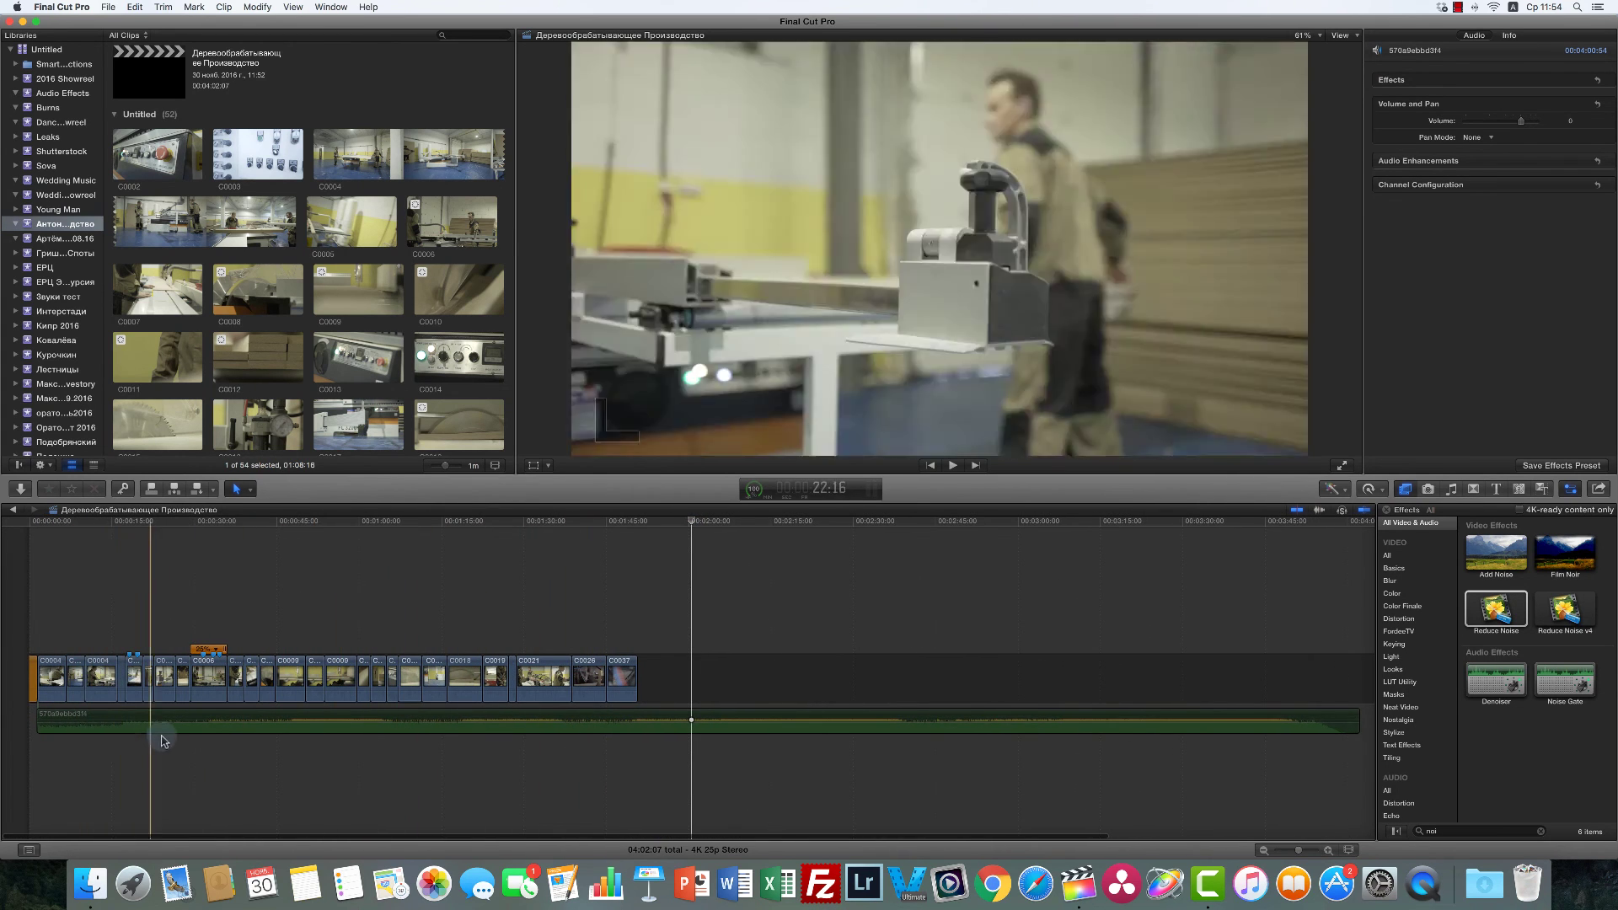
# Step: Enable the music track alone, with all the video clips above it disabled, and play it from the start
pyautogui.click(226, 723)
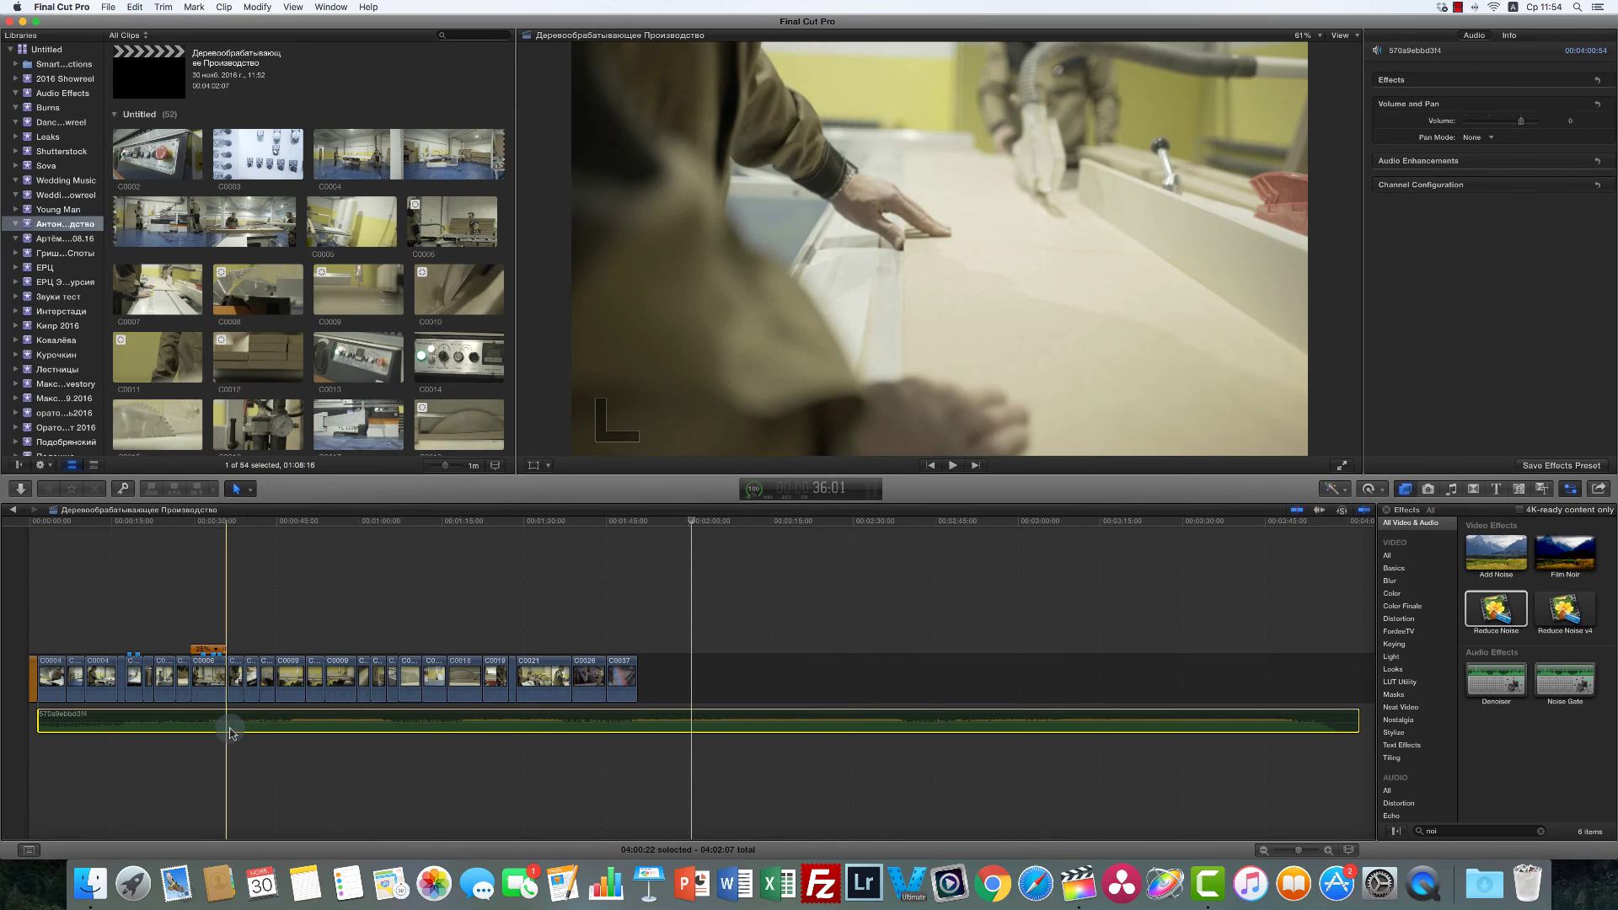
pyautogui.moveTo(684, 671); pyautogui.dragTo(38, 670)
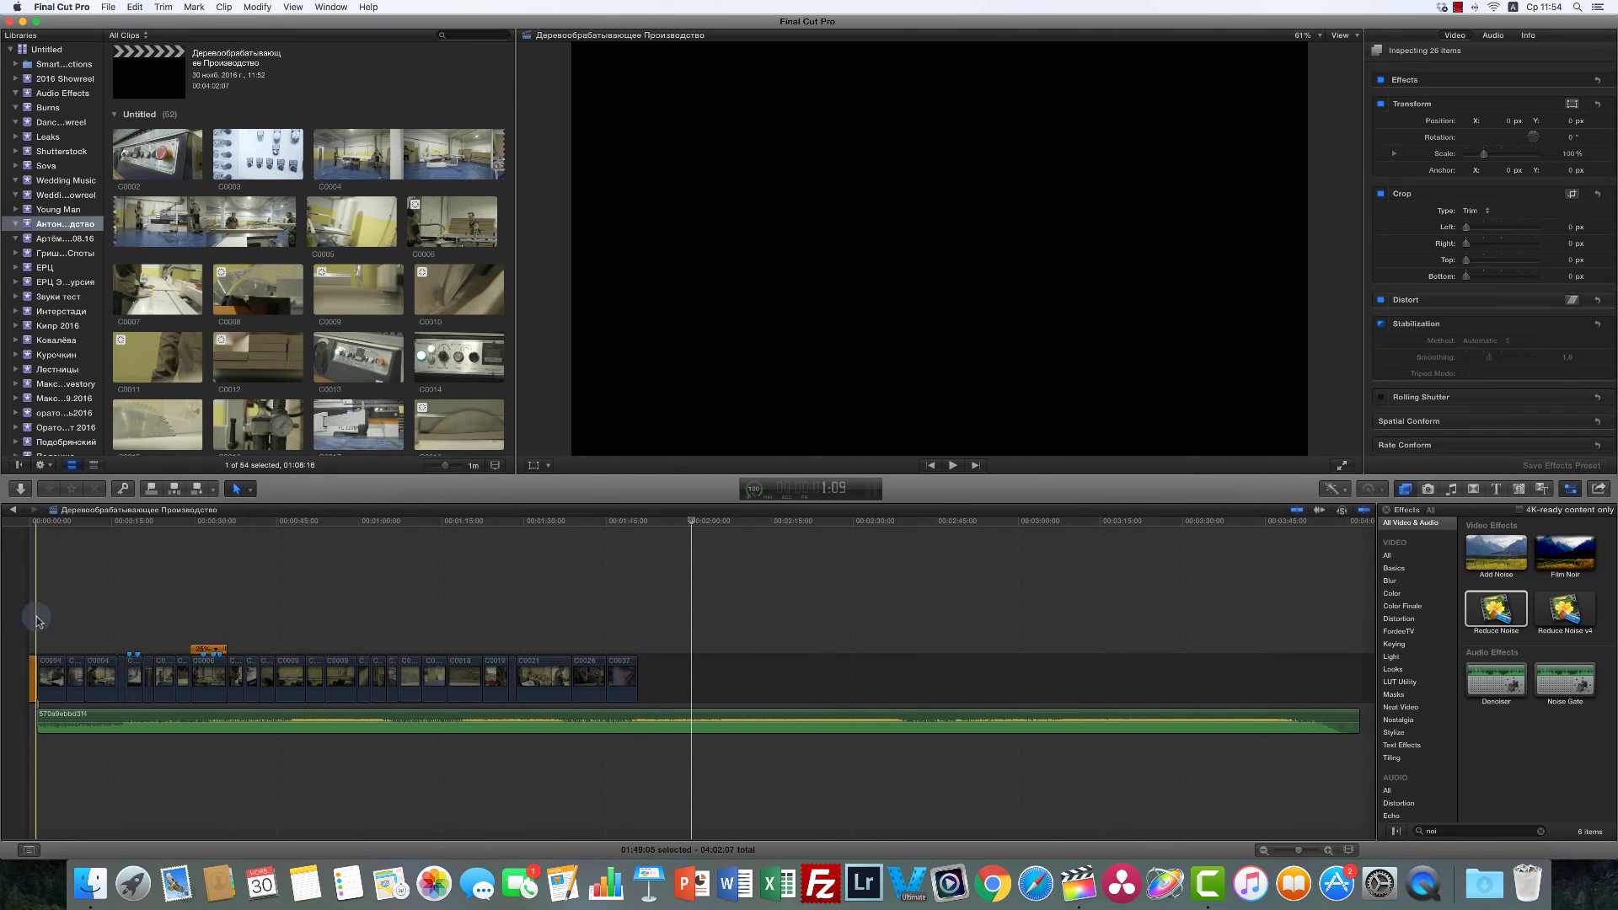
pyautogui.click(36, 621)
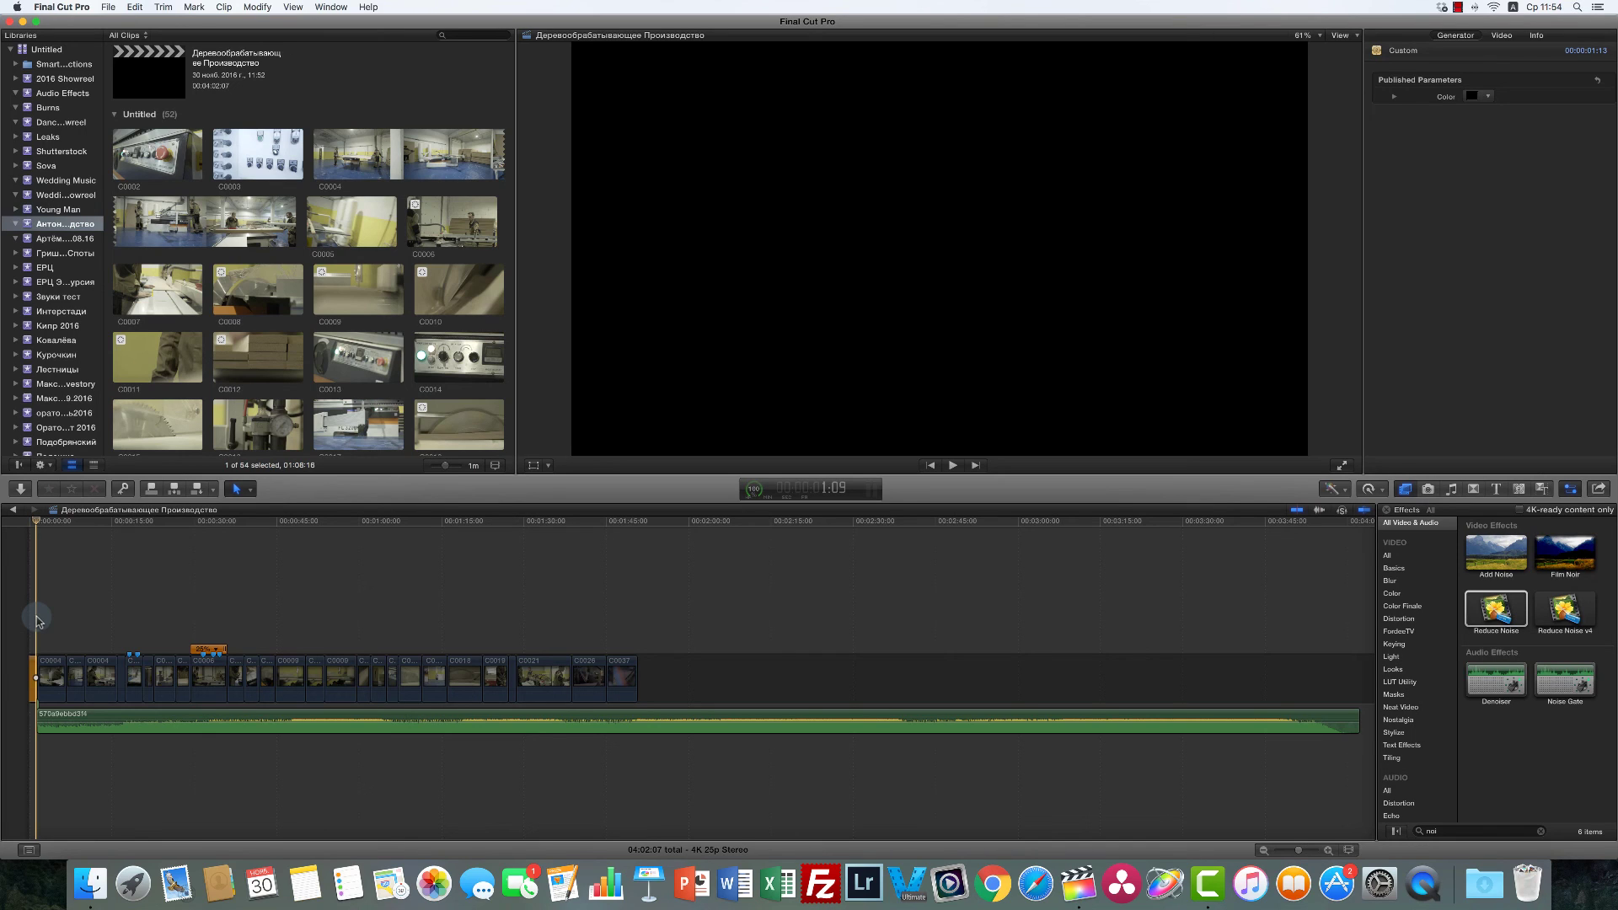
pyautogui.press('space')
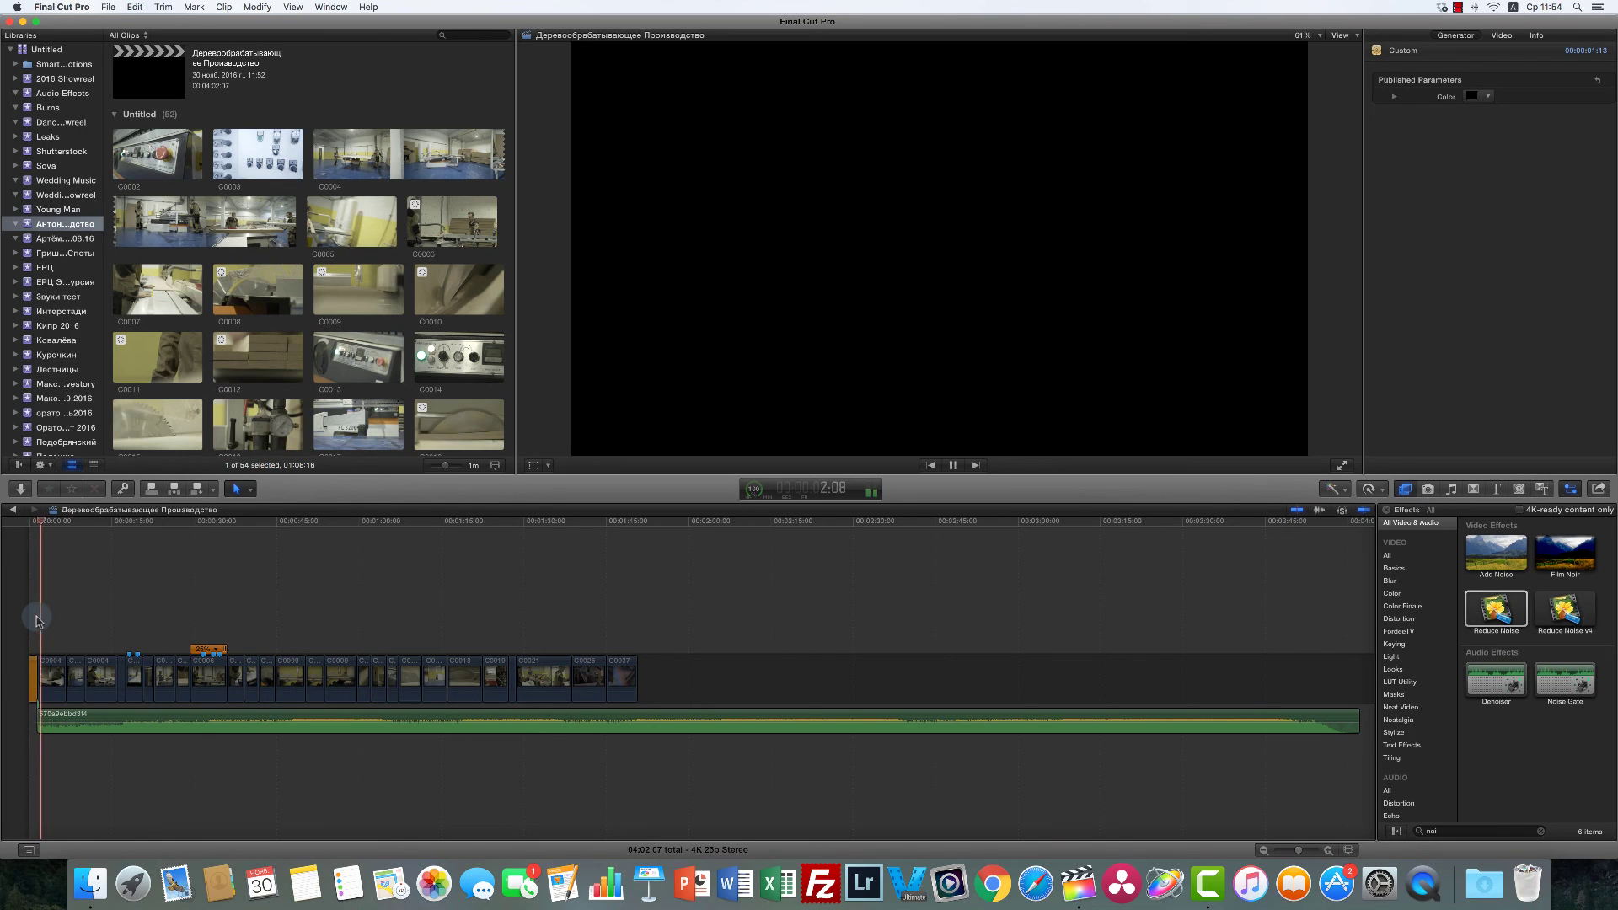
pyautogui.press('XF86AudioRaiseVolume')
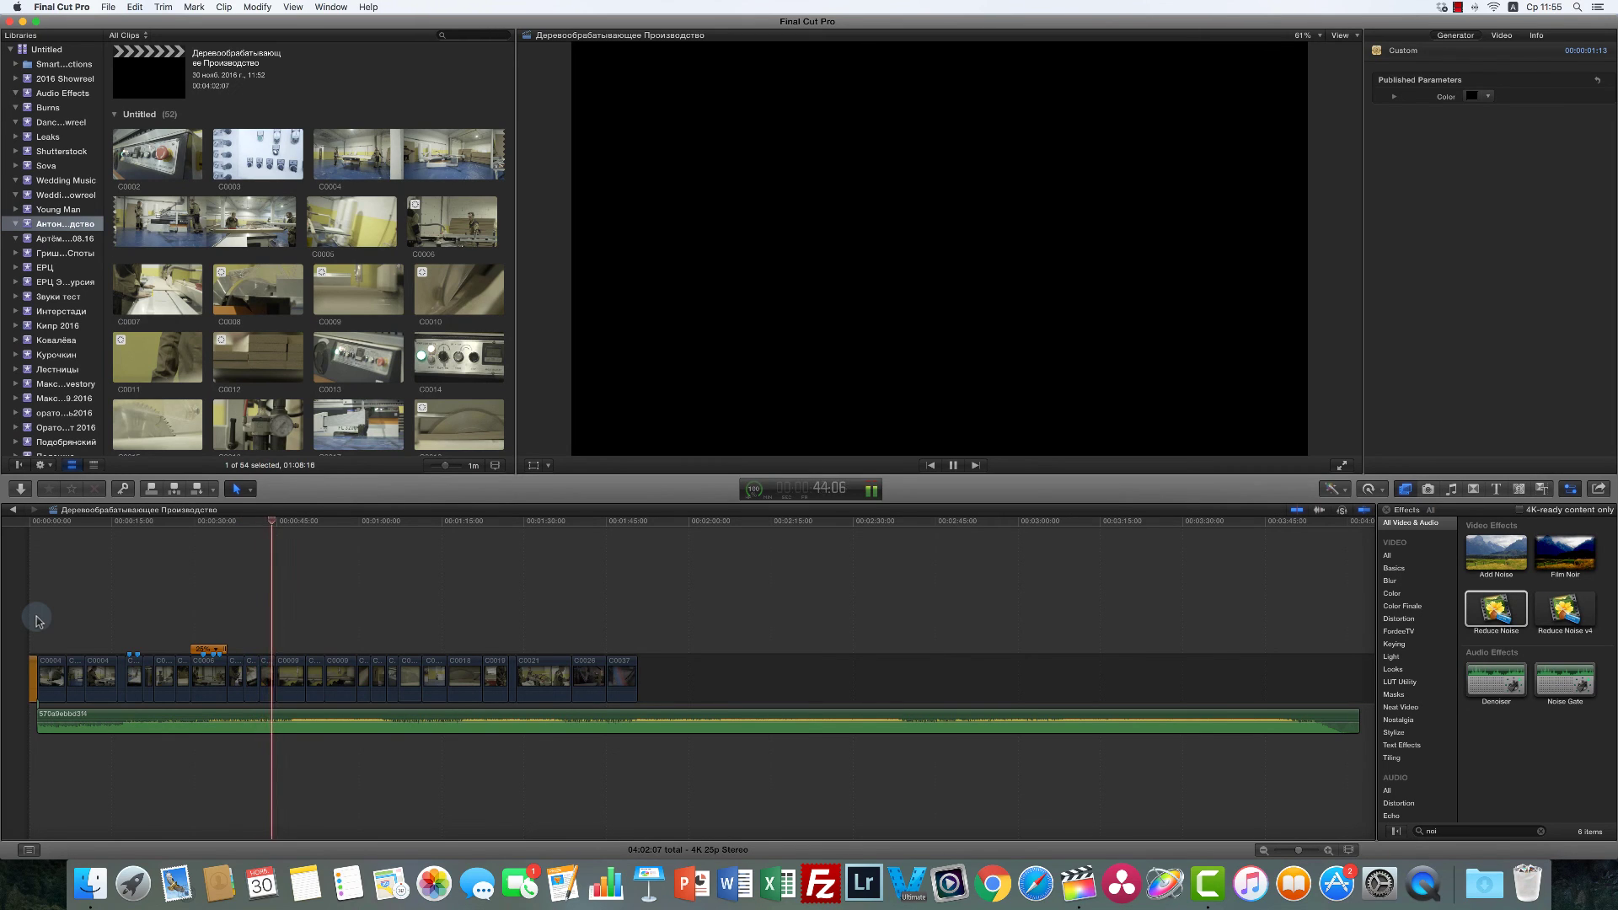
pyautogui.press('space')
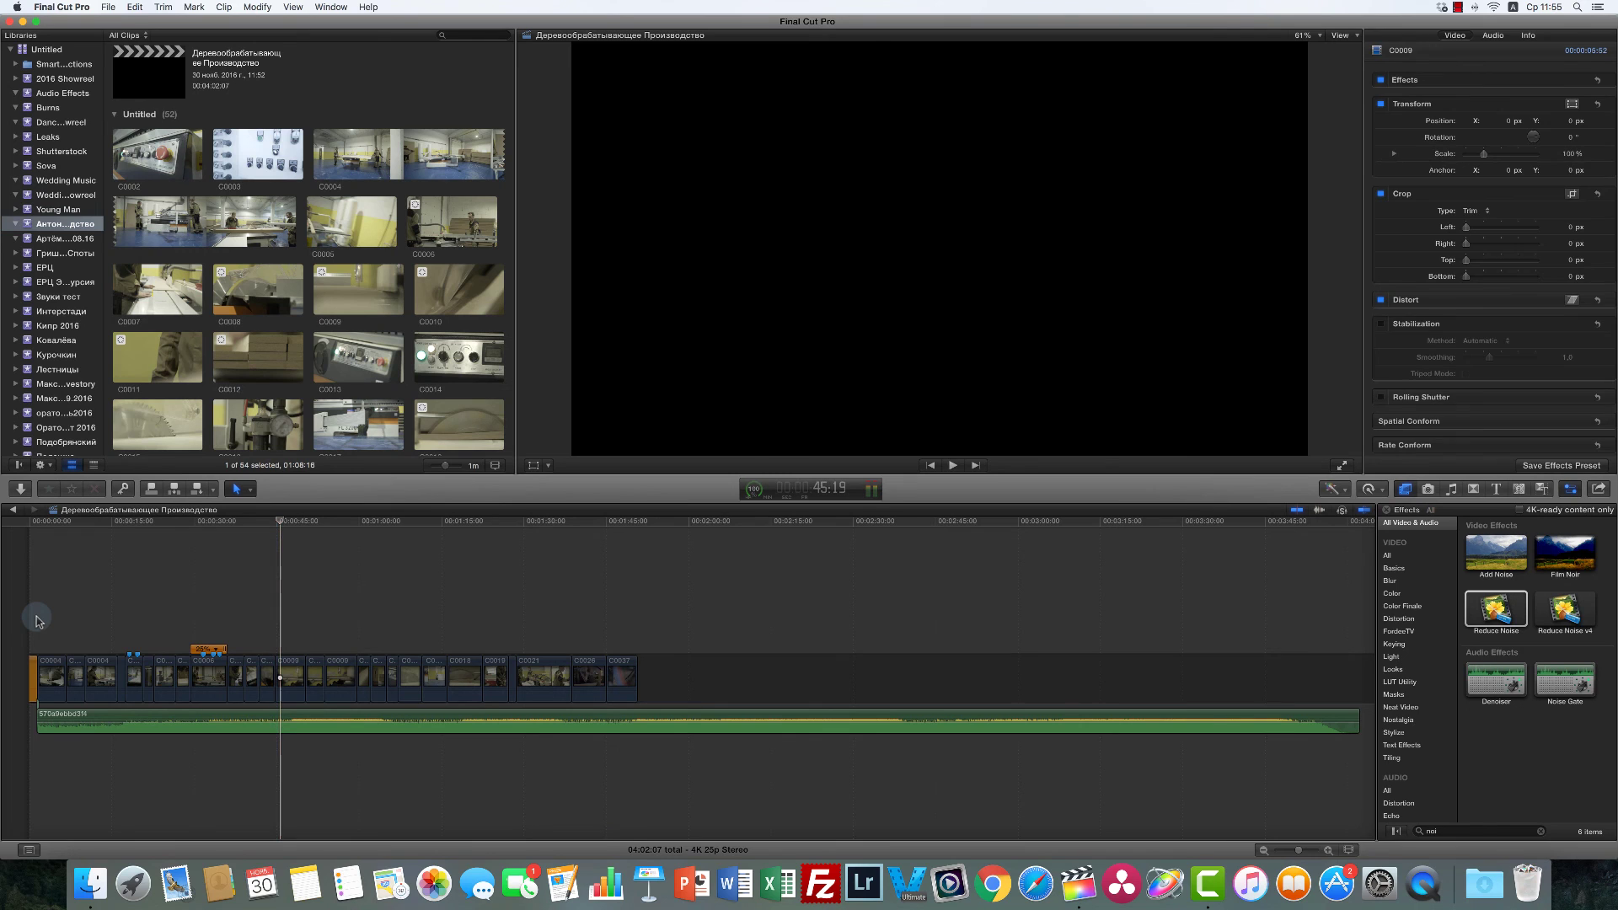
# Step: Re-enable all the video clips in the timeline and check the graded shots C0037, C0026 and C0021
pyautogui.moveTo(674, 677); pyautogui.dragTo(48, 670)
pyautogui.click(333, 600)
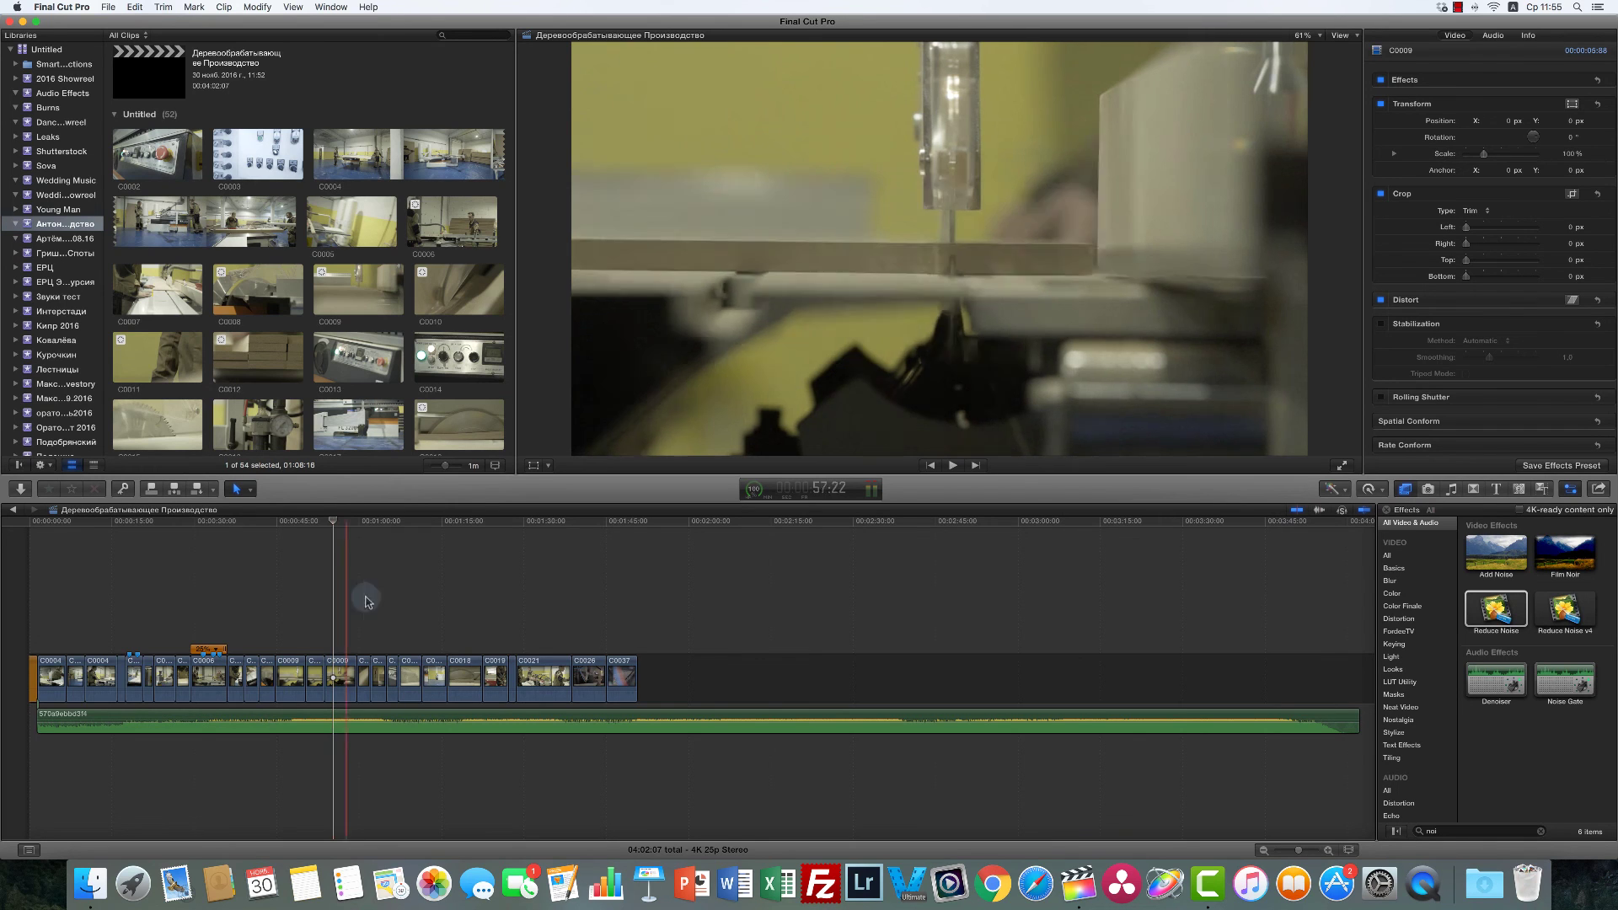
pyautogui.click(618, 605)
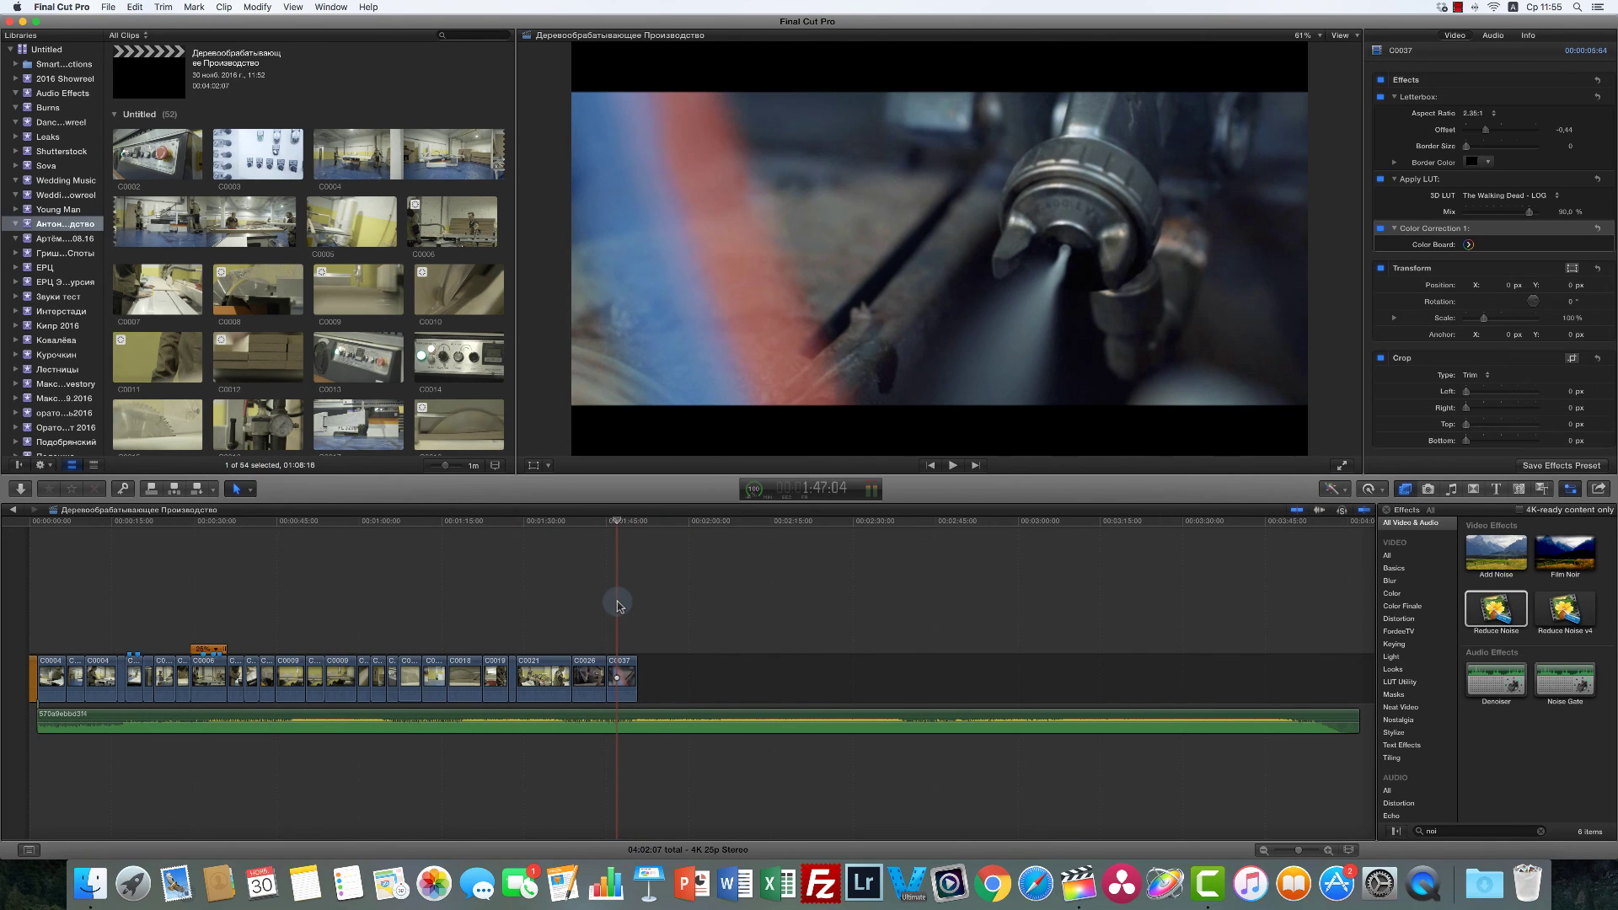
pyautogui.click(585, 594)
pyautogui.click(534, 581)
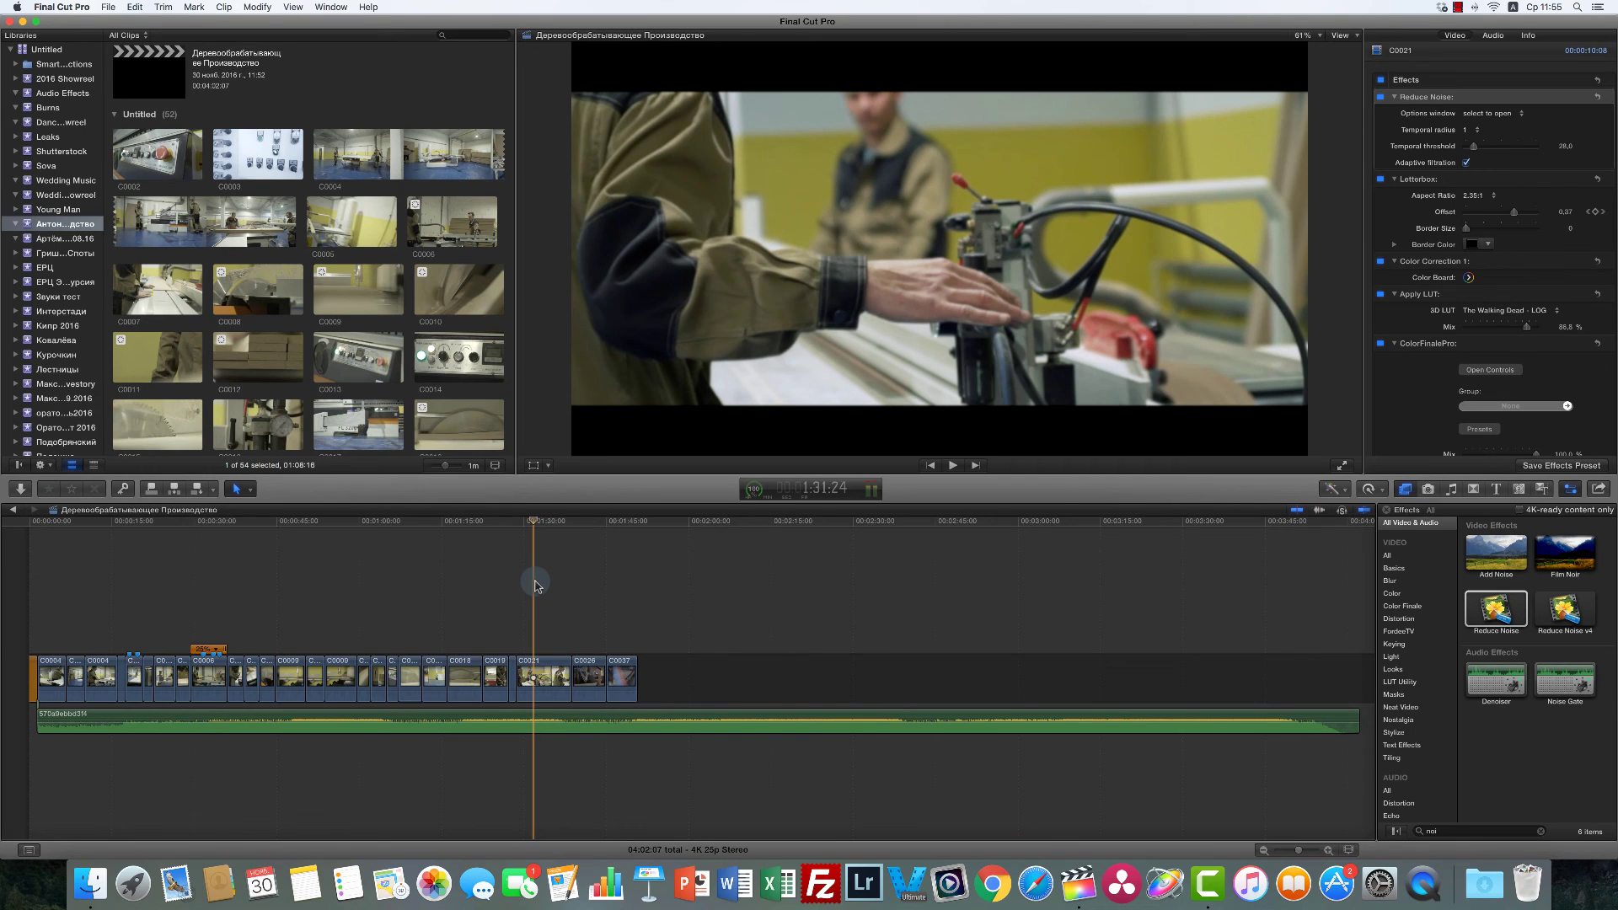
# Step: Set the viewer's playback media to Optimized/Original
pyautogui.click(1343, 36)
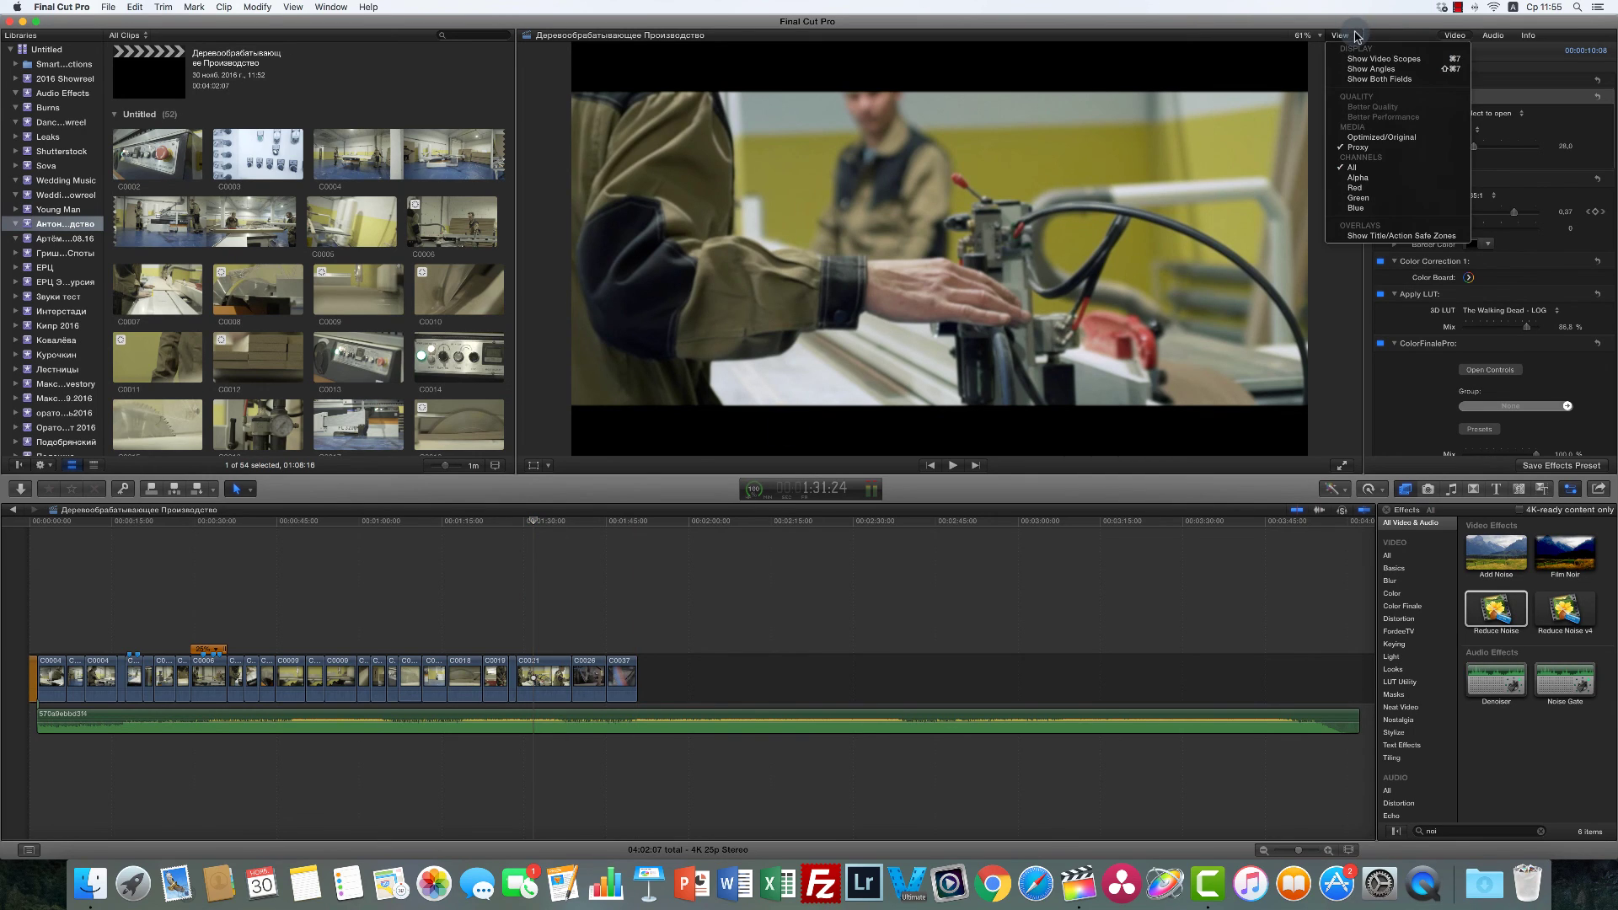
pyautogui.click(1367, 138)
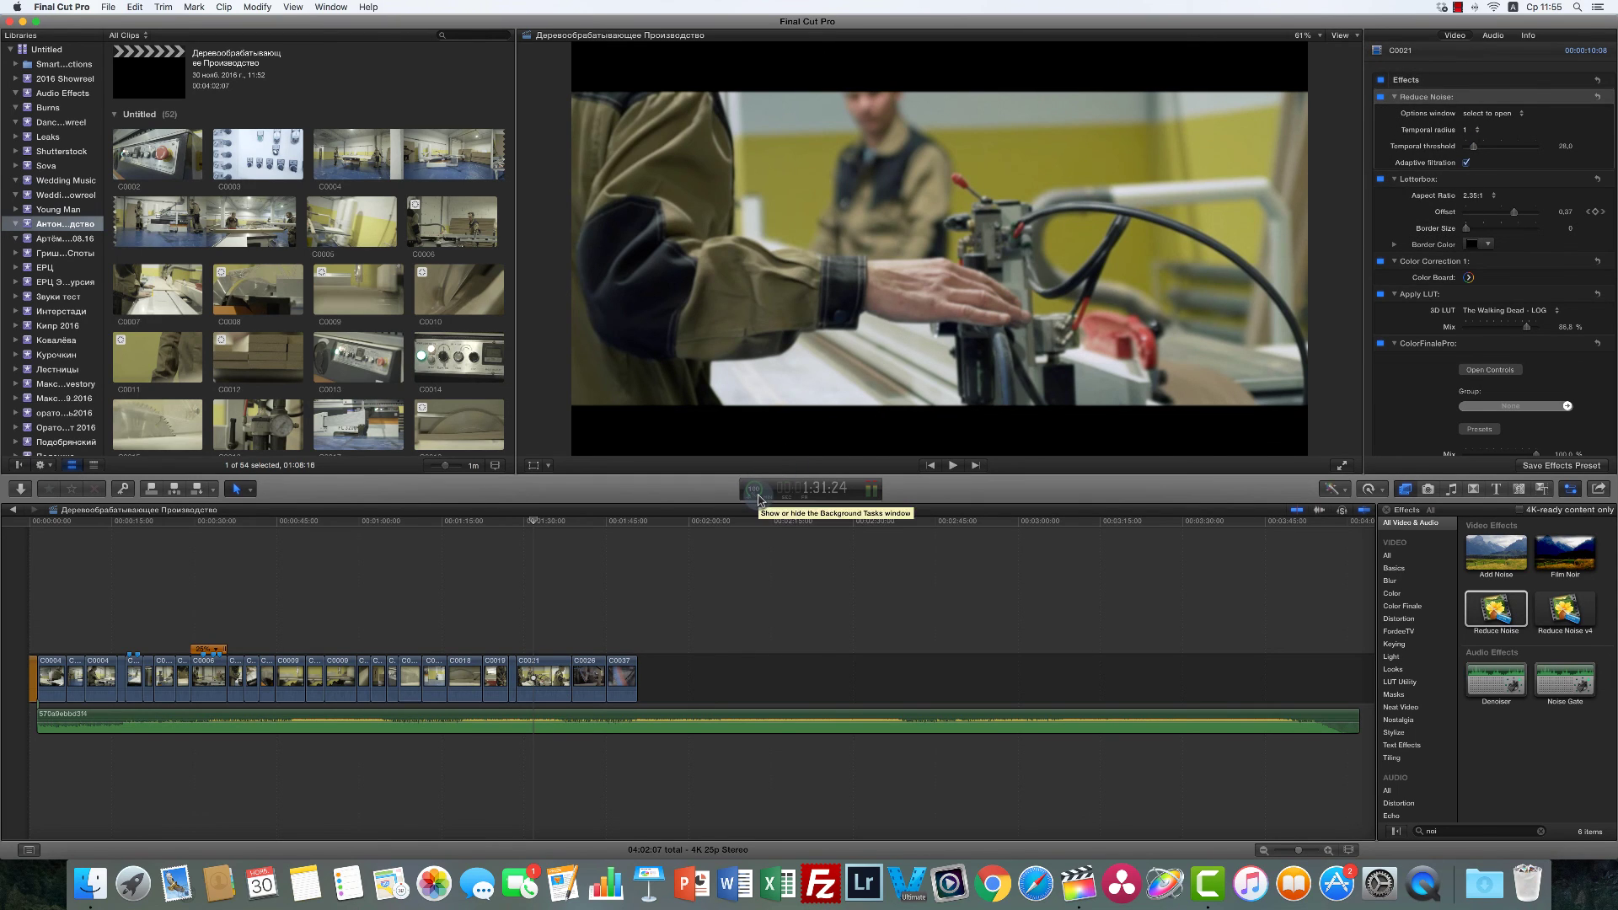
# Step: Inspect the Master File export settings for format, video codec and resolution, and close them without exporting
pyautogui.press('super+e')
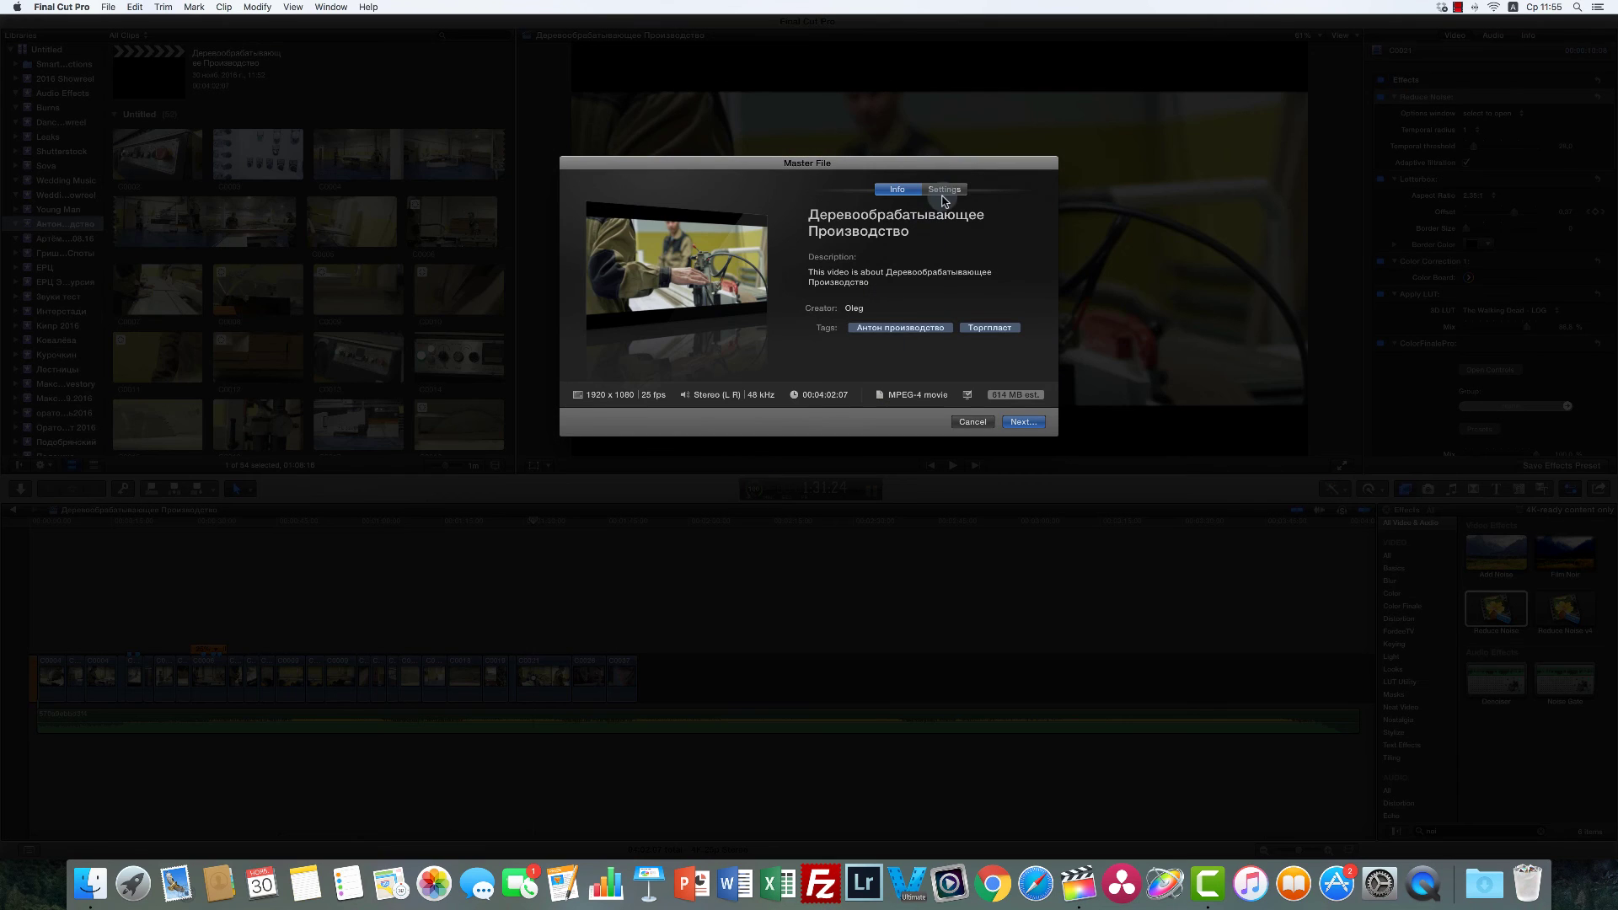
pyautogui.click(944, 190)
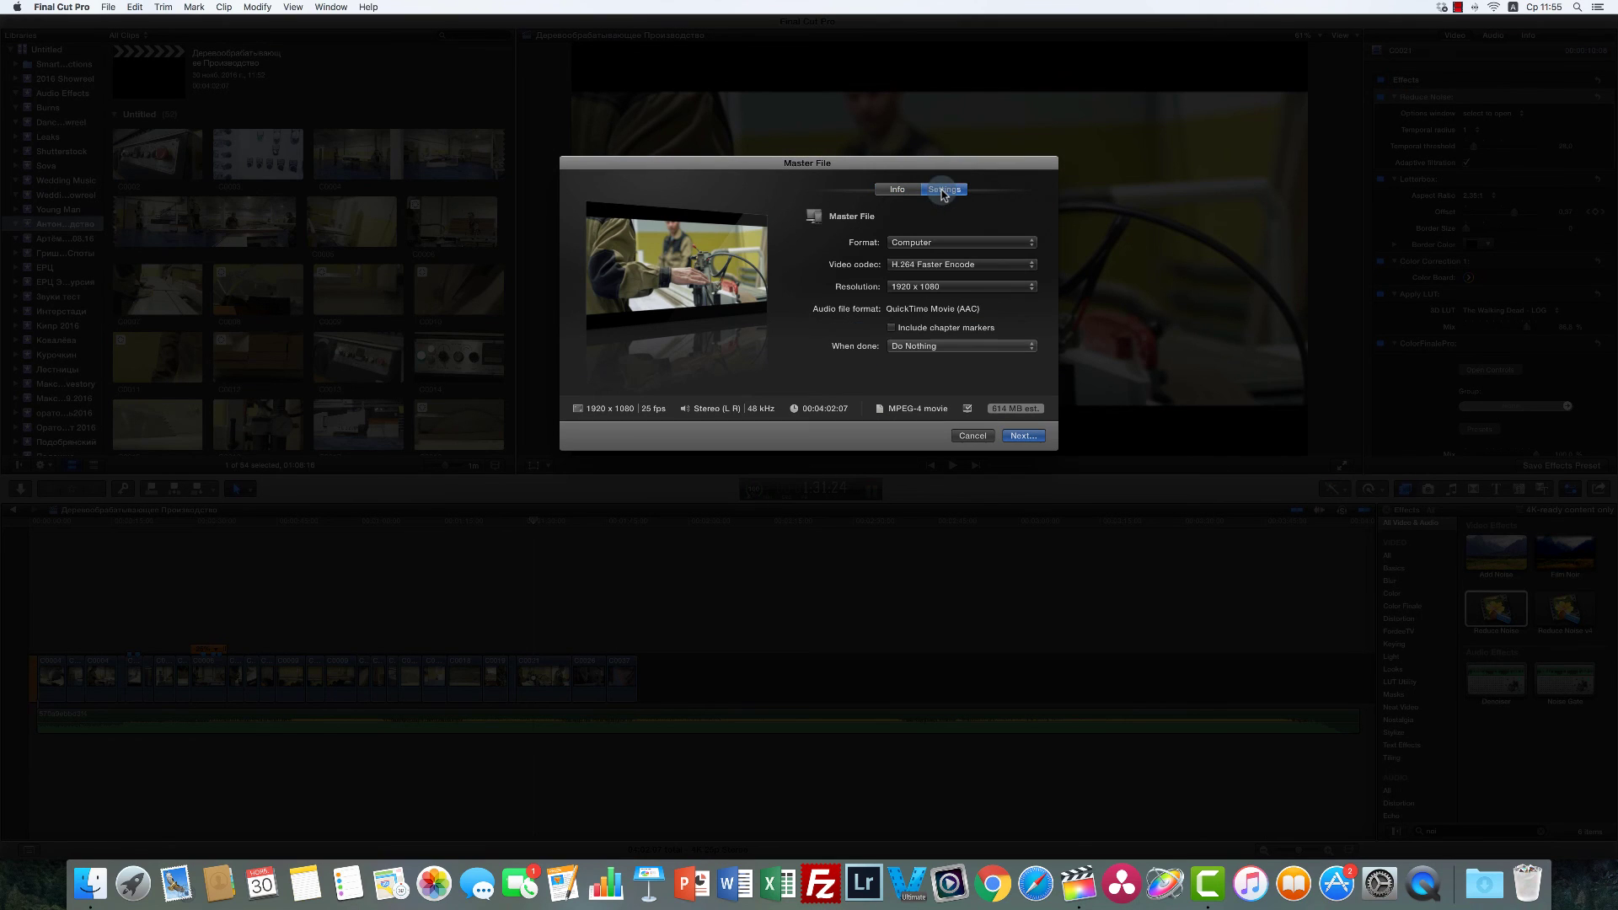
pyautogui.click(954, 244)
pyautogui.click(954, 244)
pyautogui.click(992, 267)
pyautogui.click(993, 266)
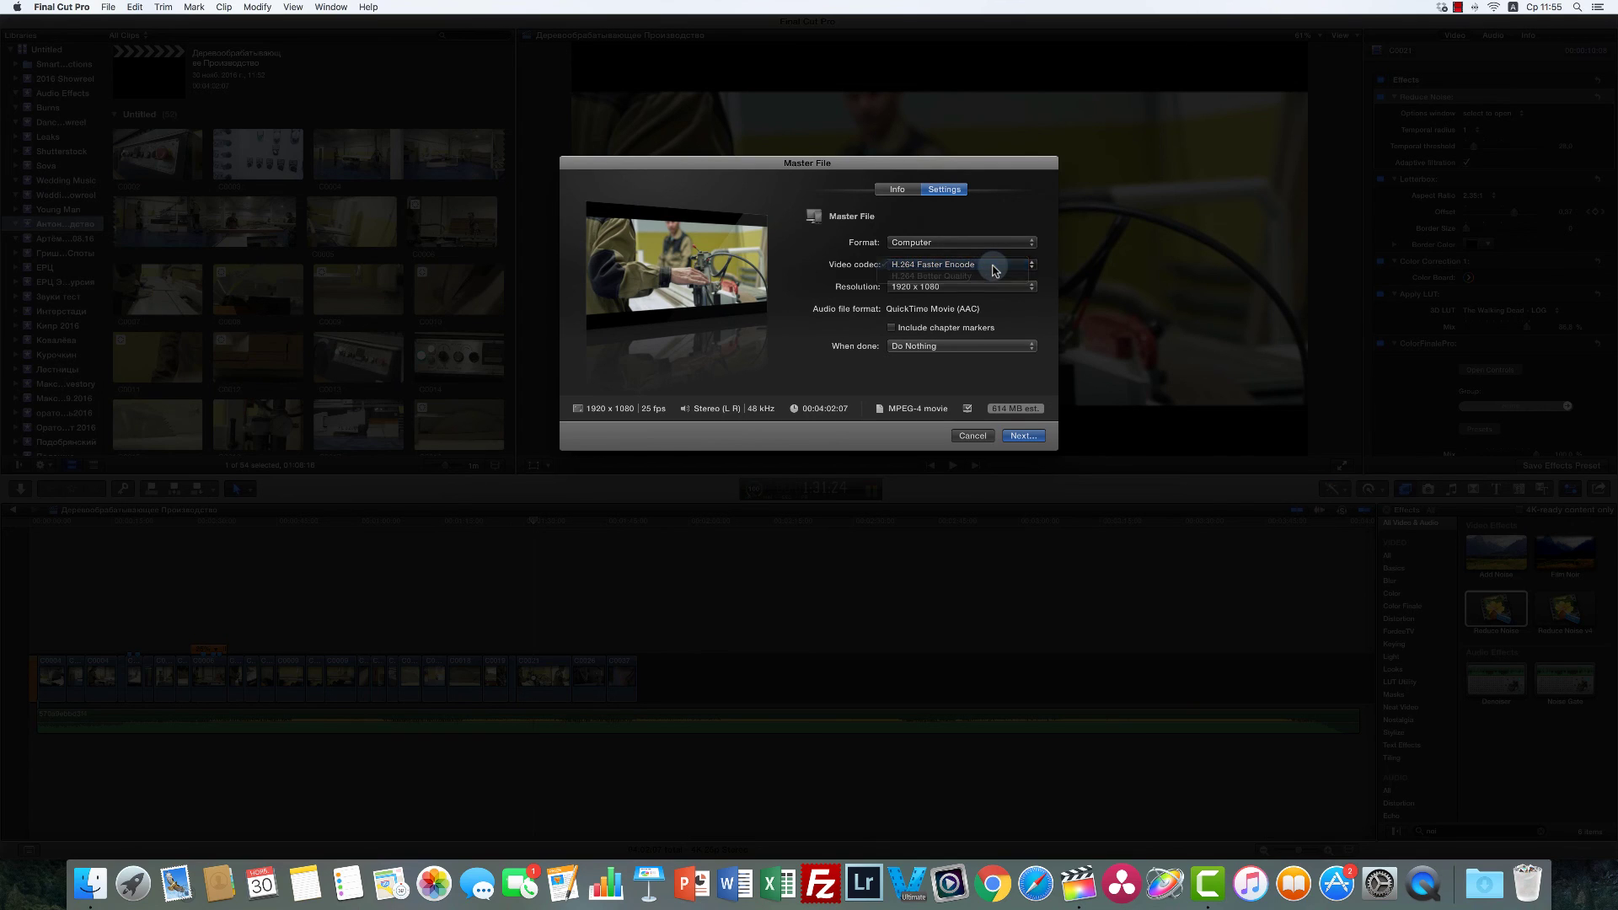
pyautogui.click(974, 287)
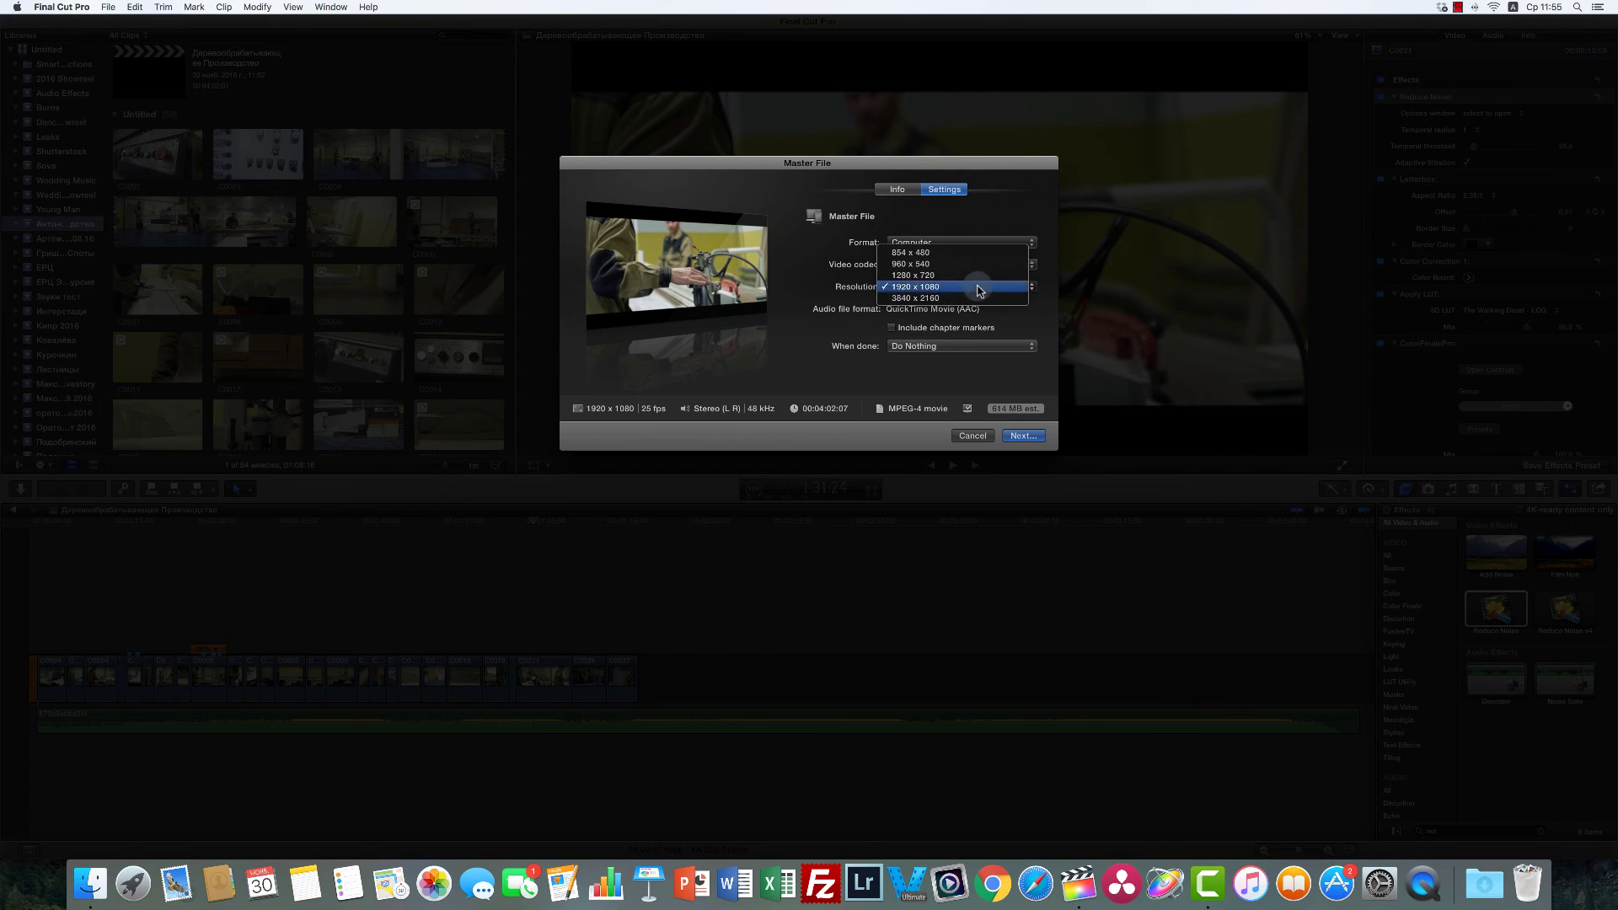
pyautogui.click(975, 286)
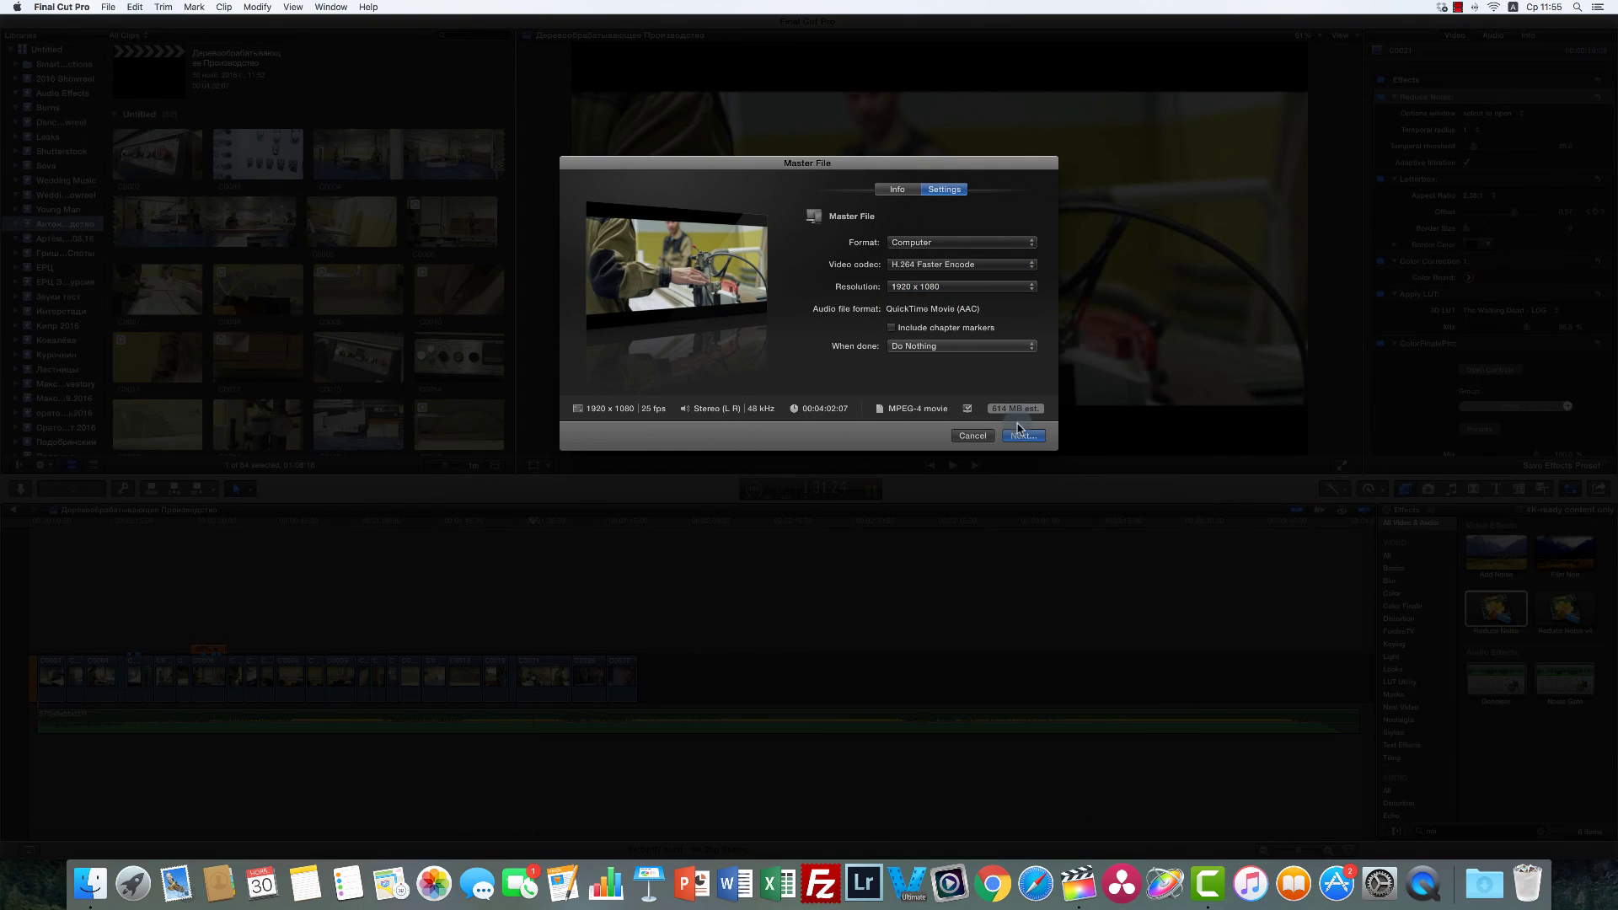
pyautogui.click(969, 436)
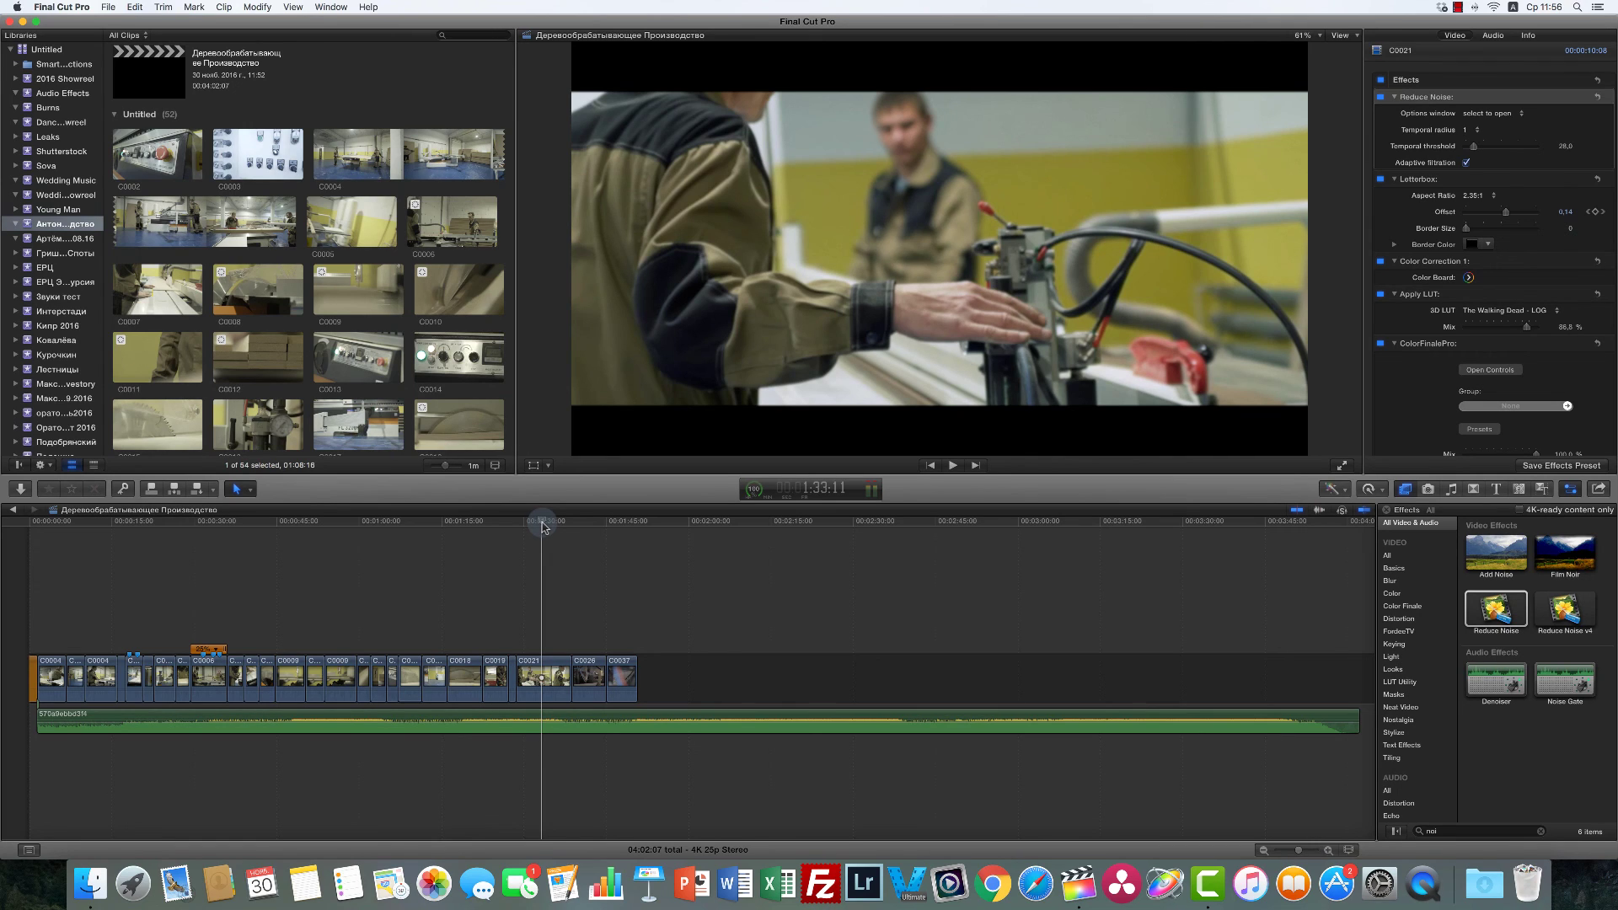
pyautogui.moveTo(543, 526); pyautogui.dragTo(551, 526)
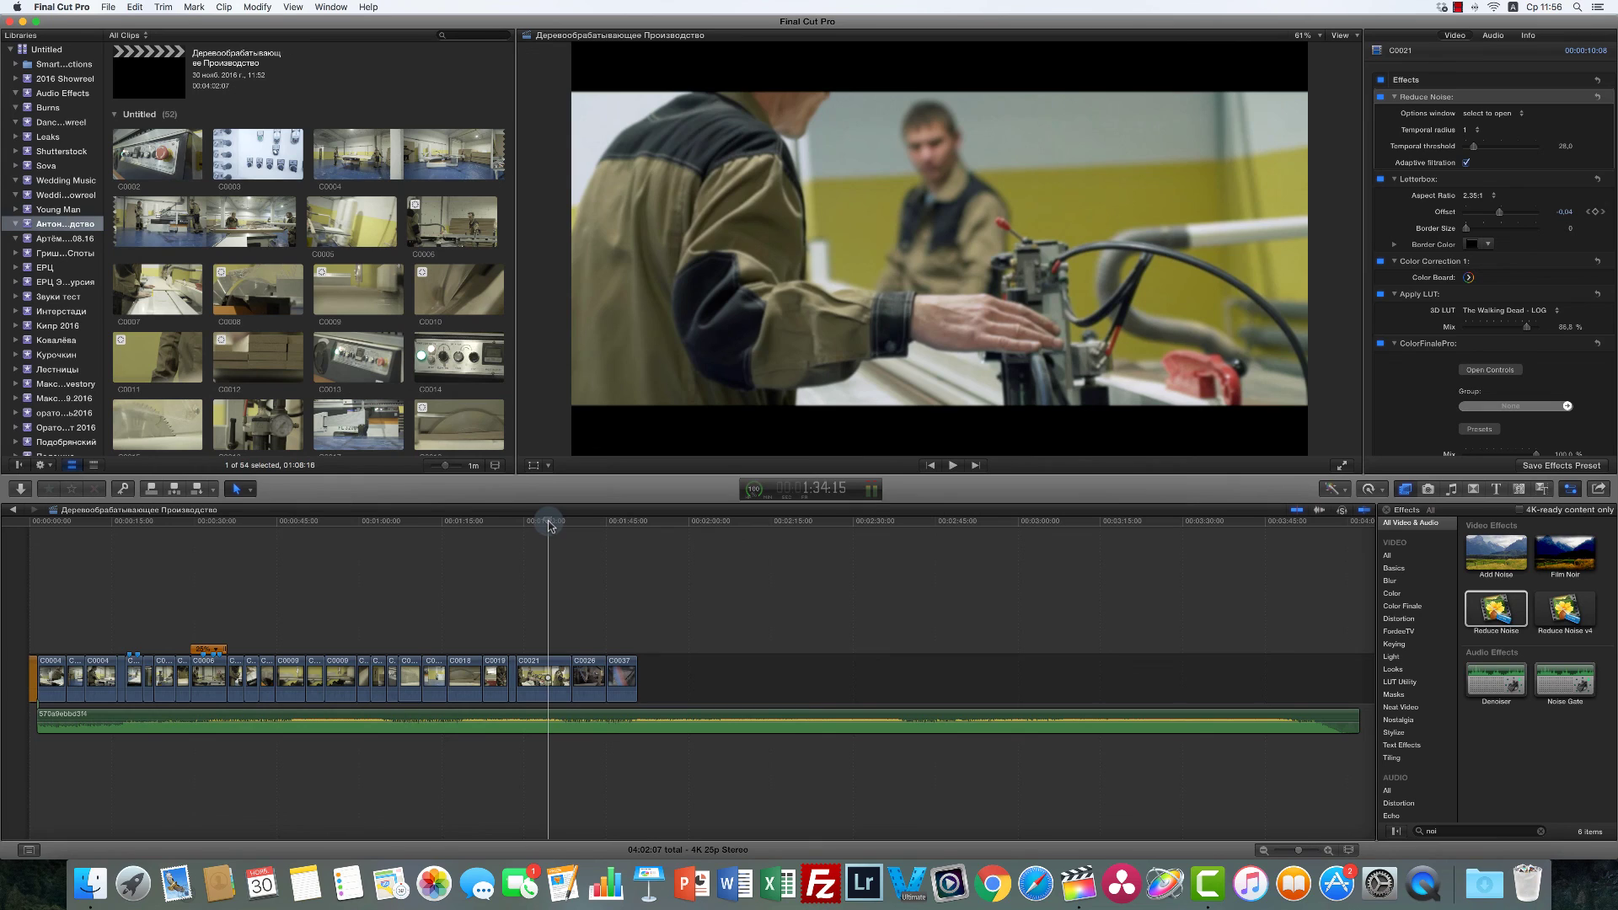
pyautogui.click(1459, 6)
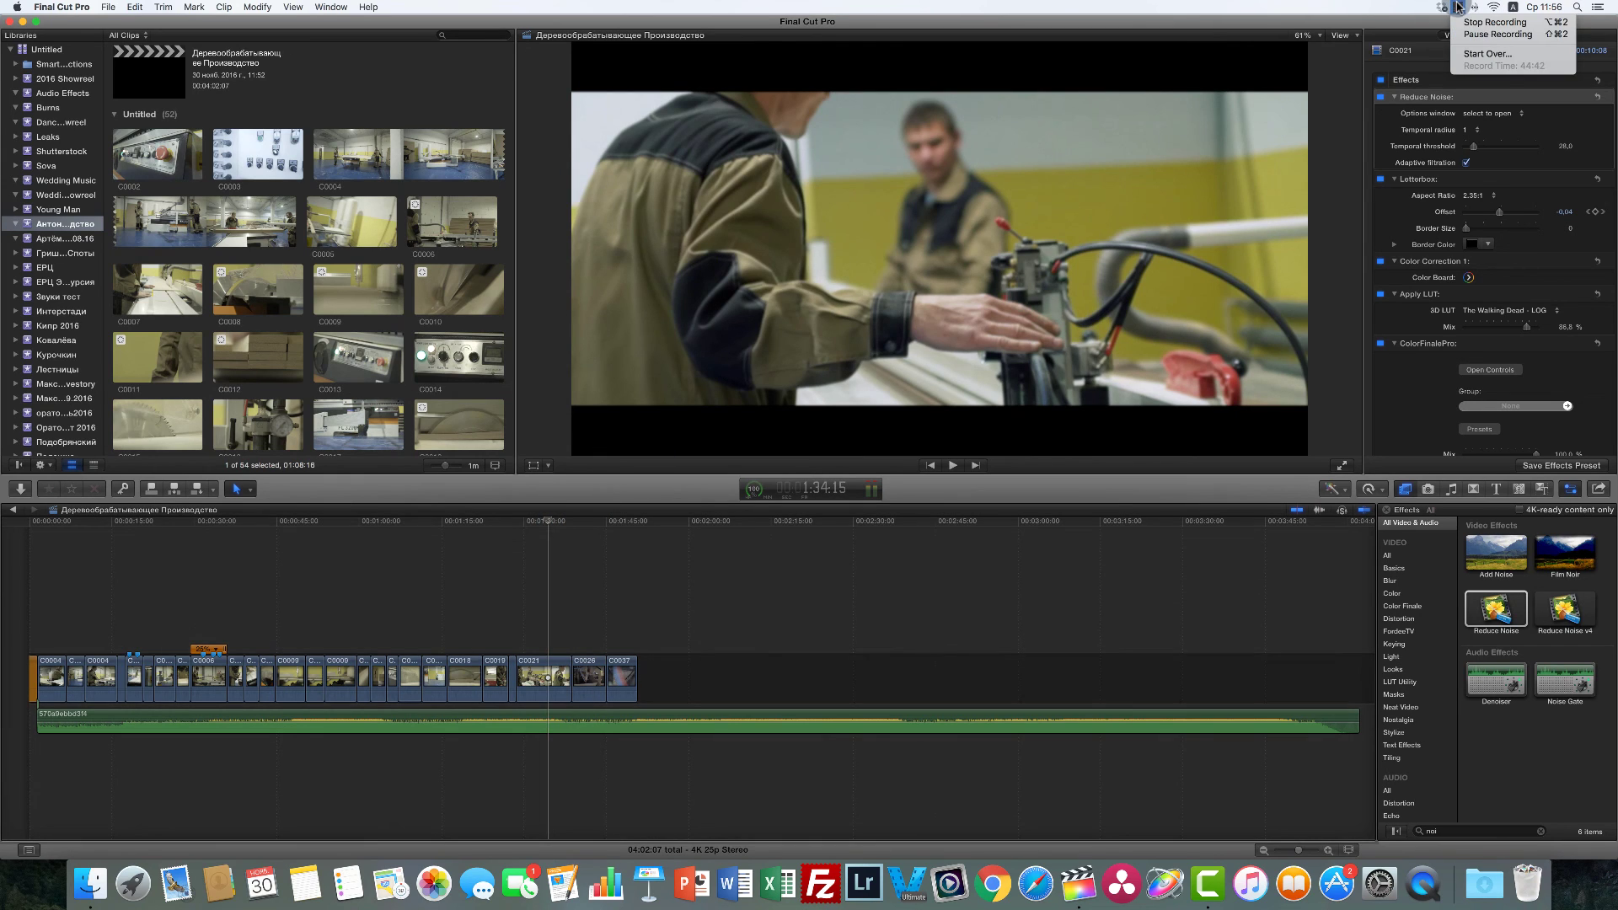